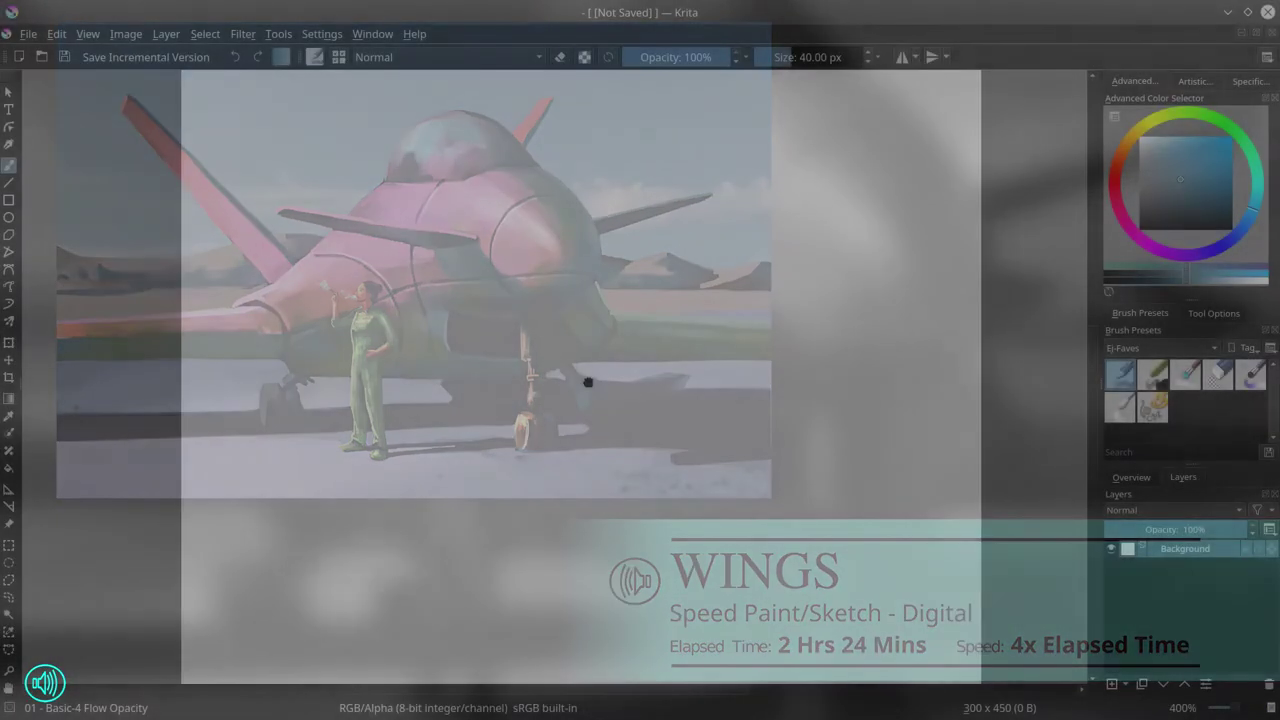
# Add a paint layer and save the document as 2019-11-17-KGroup-Wings in the 2019-01-DSG folder of Open Art Projects.
pyautogui.click(1112, 684)
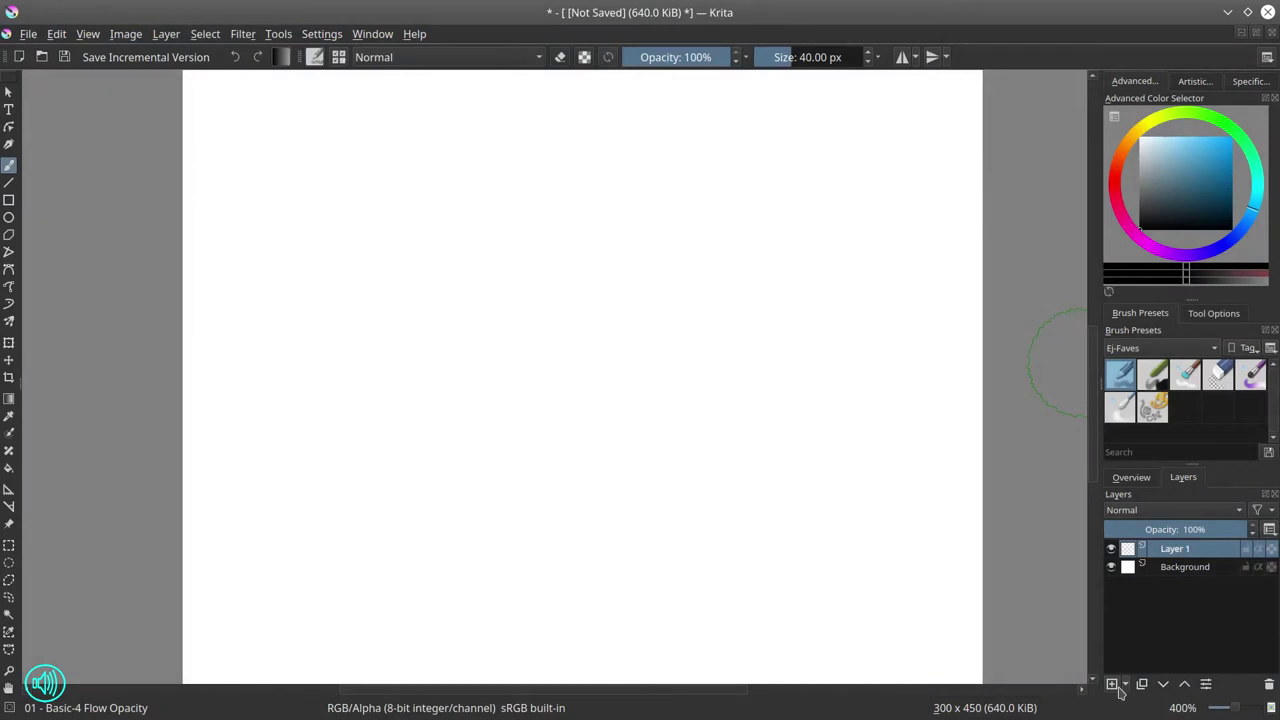
pyautogui.click(28, 33)
pyautogui.click(55, 137)
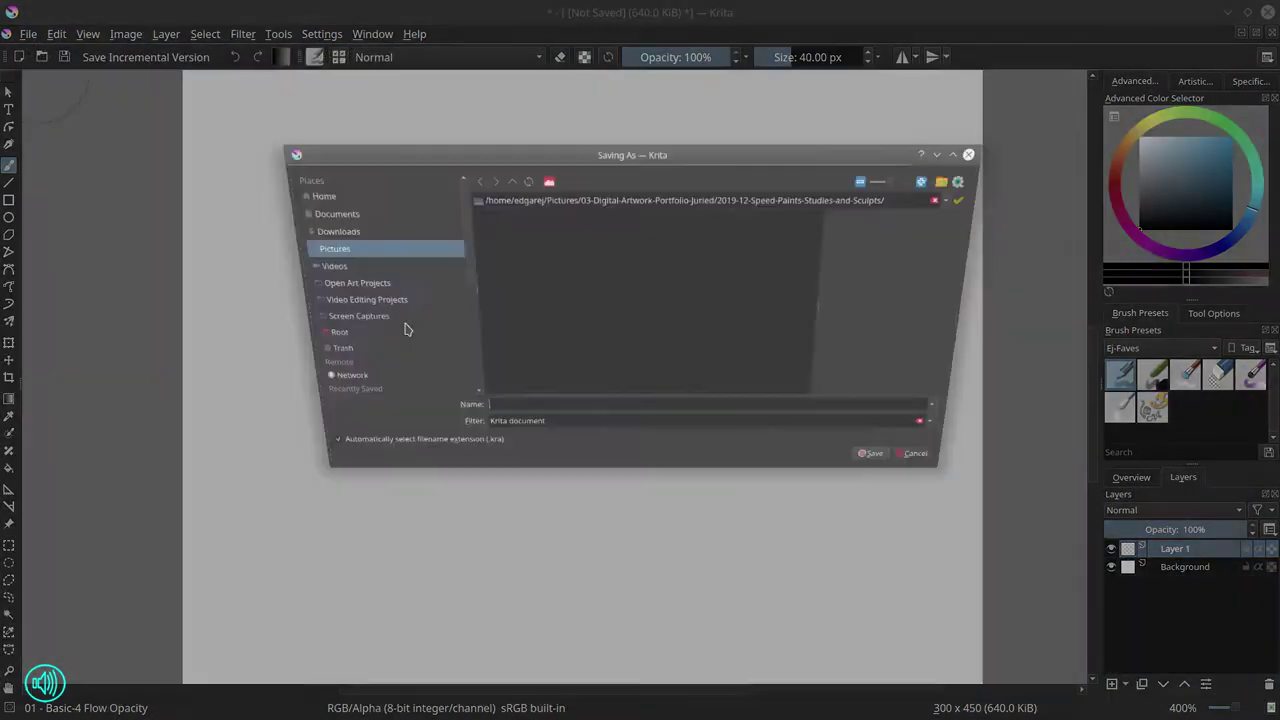
pyautogui.click(320, 282)
pyautogui.doubleClick(455, 305)
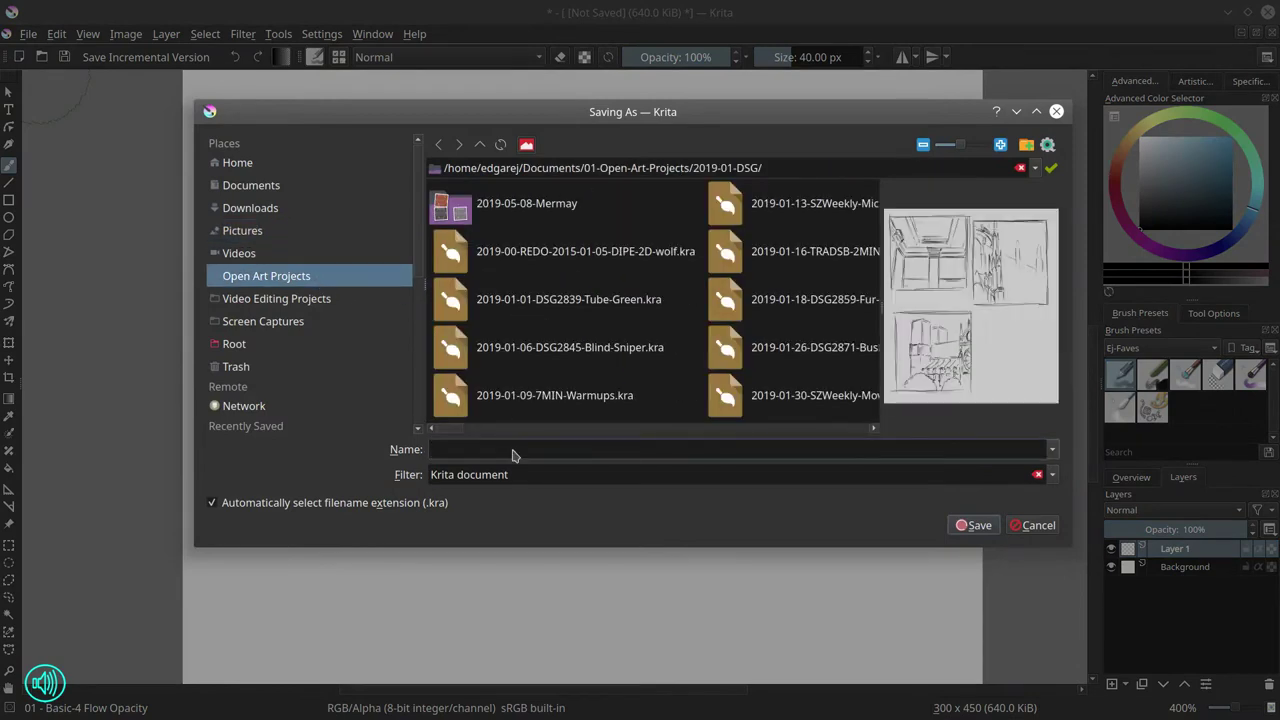
pyautogui.write('2019-11-17-KGroup-Wings')
pyautogui.click(973, 525)
# Sketch the jet's rounded nose, cockpit canopy and fuselage outline with the Basic-4 Flow Opacity brush at 2.87 px.
pyautogui.moveTo(788, 57); pyautogui.dragTo(765, 58)
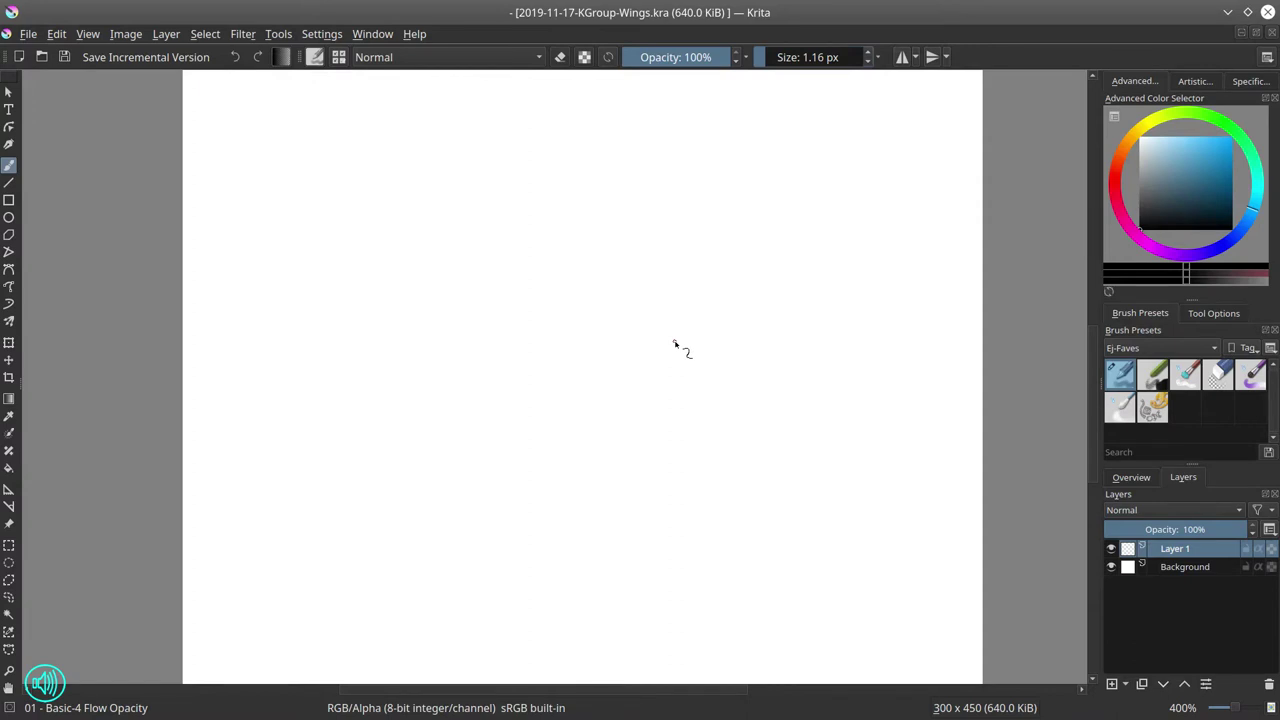
pyautogui.moveTo(583, 288)
pyautogui.mouseDown()
pyautogui.moveTo(631, 264)
pyautogui.moveTo(768, 57)
pyautogui.moveTo(610, 297)
pyautogui.mouseUp()
pyautogui.click(769, 57)
pyautogui.moveTo(622, 298)
pyautogui.mouseDown()
pyautogui.moveTo(690, 293)
pyautogui.moveTo(718, 322)
pyautogui.mouseUp()
pyautogui.moveTo(690, 396); pyautogui.dragTo(708, 388)
pyautogui.moveTo(716, 320); pyautogui.dragTo(716, 385)
pyautogui.moveTo(692, 296)
pyautogui.mouseDown()
pyautogui.moveTo(622, 297)
pyautogui.moveTo(661, 264)
pyautogui.mouseUp()
pyautogui.moveTo(549, 319); pyautogui.dragTo(464, 384)
pyautogui.moveTo(464, 384)
pyautogui.mouseDown()
pyautogui.moveTo(503, 407)
pyautogui.moveTo(560, 420)
pyautogui.mouseUp()
pyautogui.moveTo(684, 396)
pyautogui.mouseDown()
pyautogui.moveTo(628, 398)
pyautogui.moveTo(615, 424)
pyautogui.moveTo(716, 395)
pyautogui.mouseUp()
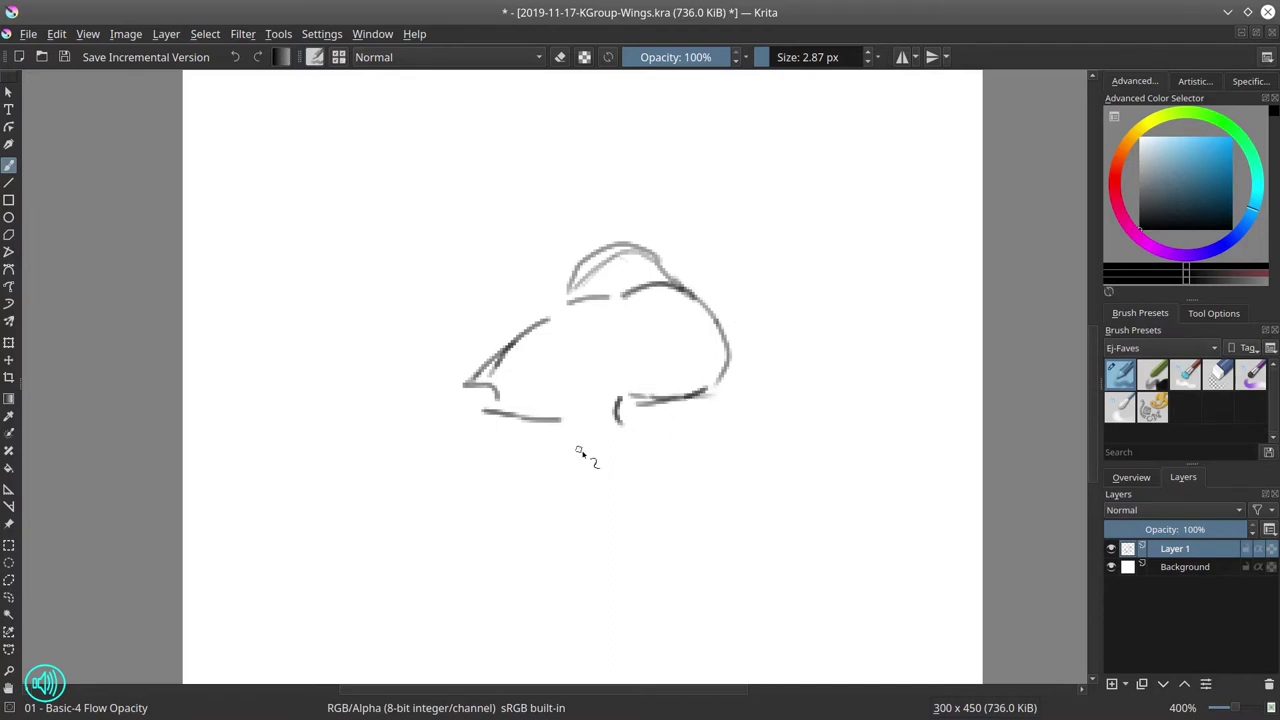
# Sketch the air intake under the nose and the front landing gear with its wheel.
pyautogui.moveTo(557, 446); pyautogui.dragTo(612, 448)
pyautogui.moveTo(616, 400); pyautogui.dragTo(678, 410)
pyautogui.moveTo(608, 447)
pyautogui.mouseDown()
pyautogui.moveTo(681, 431)
pyautogui.moveTo(672, 424)
pyautogui.mouseUp()
pyautogui.moveTo(687, 398)
pyautogui.mouseDown()
pyautogui.moveTo(674, 430)
pyautogui.moveTo(677, 466)
pyautogui.mouseUp()
pyautogui.moveTo(679, 428)
pyautogui.mouseDown()
pyautogui.moveTo(679, 484)
pyautogui.moveTo(662, 506)
pyautogui.moveTo(682, 497)
pyautogui.mouseUp()
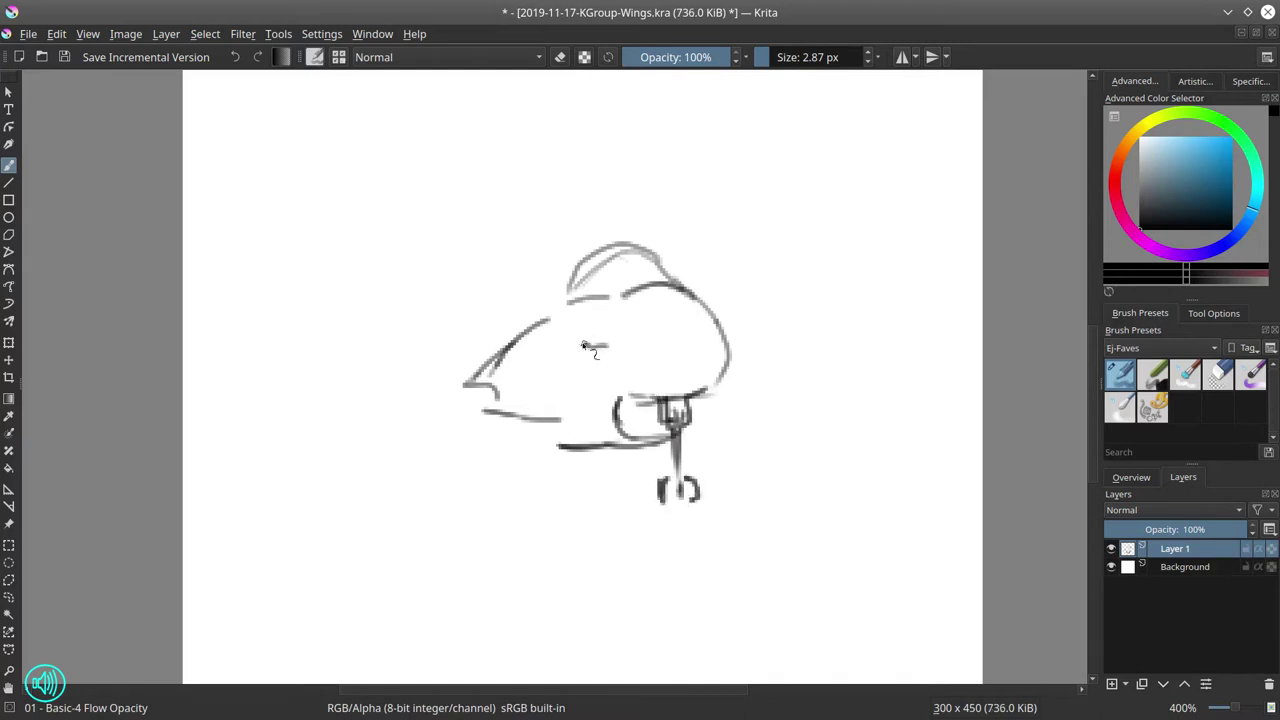
# Draw the canards on both sides of the nose and the curved fuselage contour behind the front wheel.
pyautogui.moveTo(500, 322); pyautogui.dragTo(635, 342)
pyautogui.moveTo(720, 332); pyautogui.dragTo(817, 312)
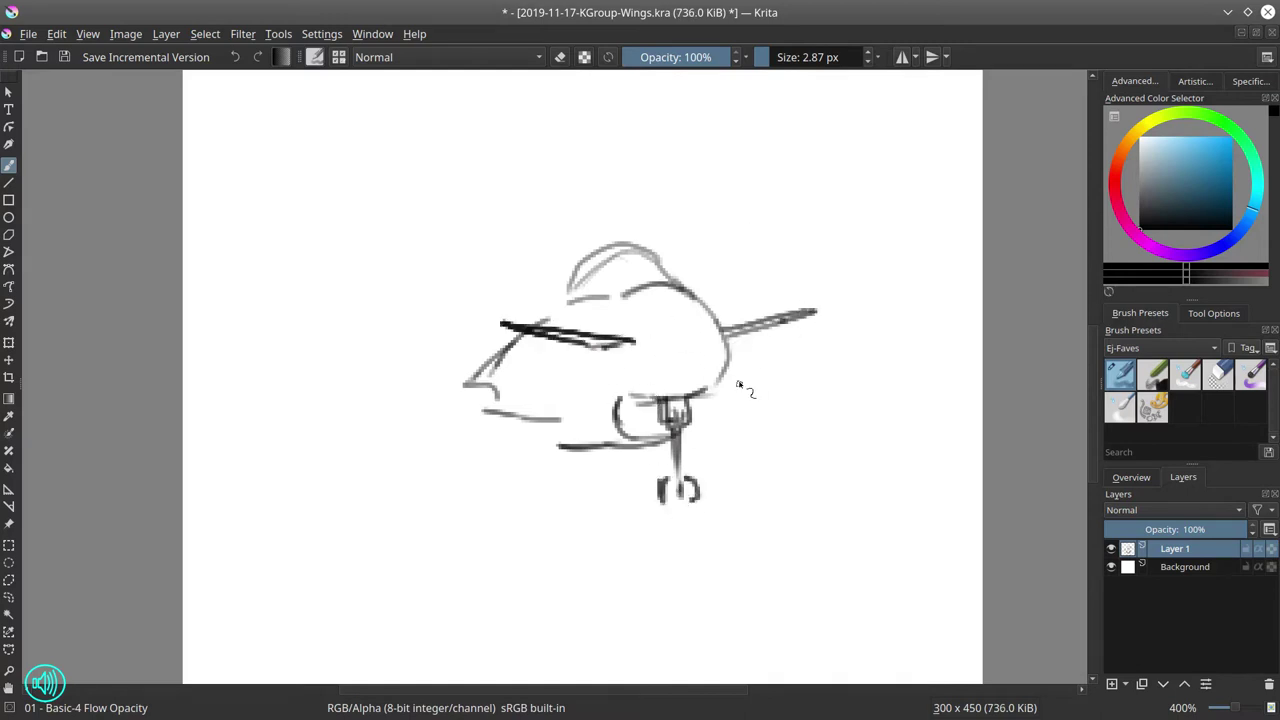
pyautogui.moveTo(723, 372); pyautogui.dragTo(734, 389)
pyautogui.moveTo(699, 439); pyautogui.dragTo(738, 398)
pyautogui.moveTo(667, 481); pyautogui.dragTo(668, 503)
# Draw the upper and lower edges of both main wings, redoing the top edge of the right one.
pyautogui.moveTo(270, 410)
pyautogui.mouseDown()
pyautogui.moveTo(445, 398)
pyautogui.moveTo(266, 412)
pyautogui.moveTo(496, 438)
pyautogui.mouseUp()
pyautogui.moveTo(744, 400); pyautogui.dragTo(866, 410)
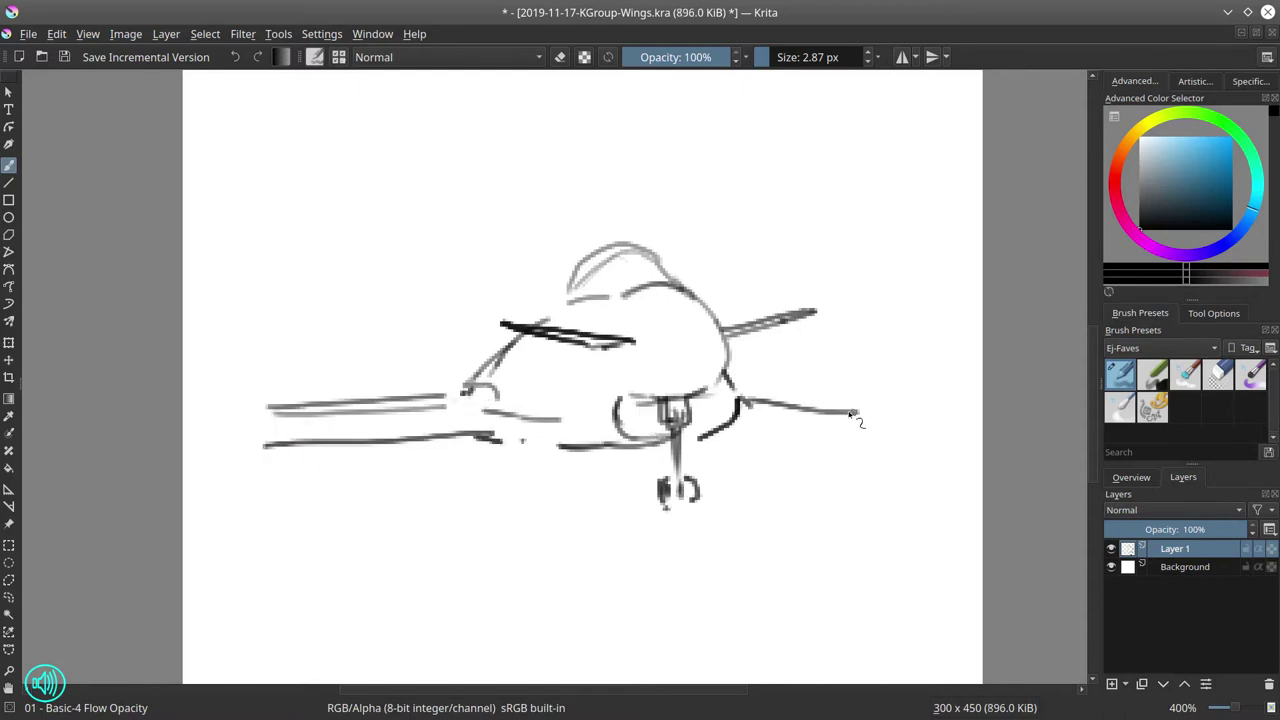
pyautogui.hotkey('ctrl', 'z')
pyautogui.moveTo(744, 400); pyautogui.dragTo(882, 408)
pyautogui.moveTo(724, 438); pyautogui.dragTo(922, 428)
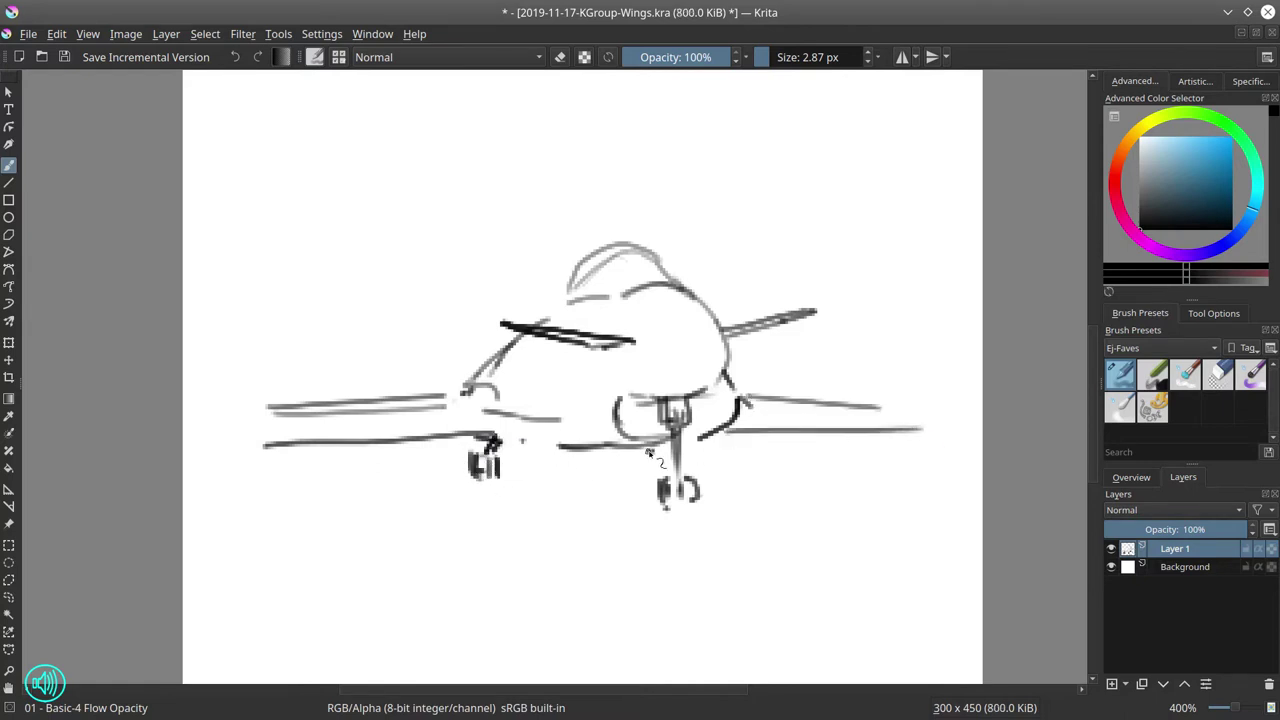
# Add detail to the landing gear wheels and struts and sketch diagonal shadow lines on the ground.
pyautogui.moveTo(649, 452); pyautogui.dragTo(667, 478)
pyautogui.moveTo(471, 482); pyautogui.dragTo(495, 487)
pyautogui.moveTo(653, 456); pyautogui.dragTo(667, 476)
pyautogui.moveTo(685, 478); pyautogui.dragTo(678, 431)
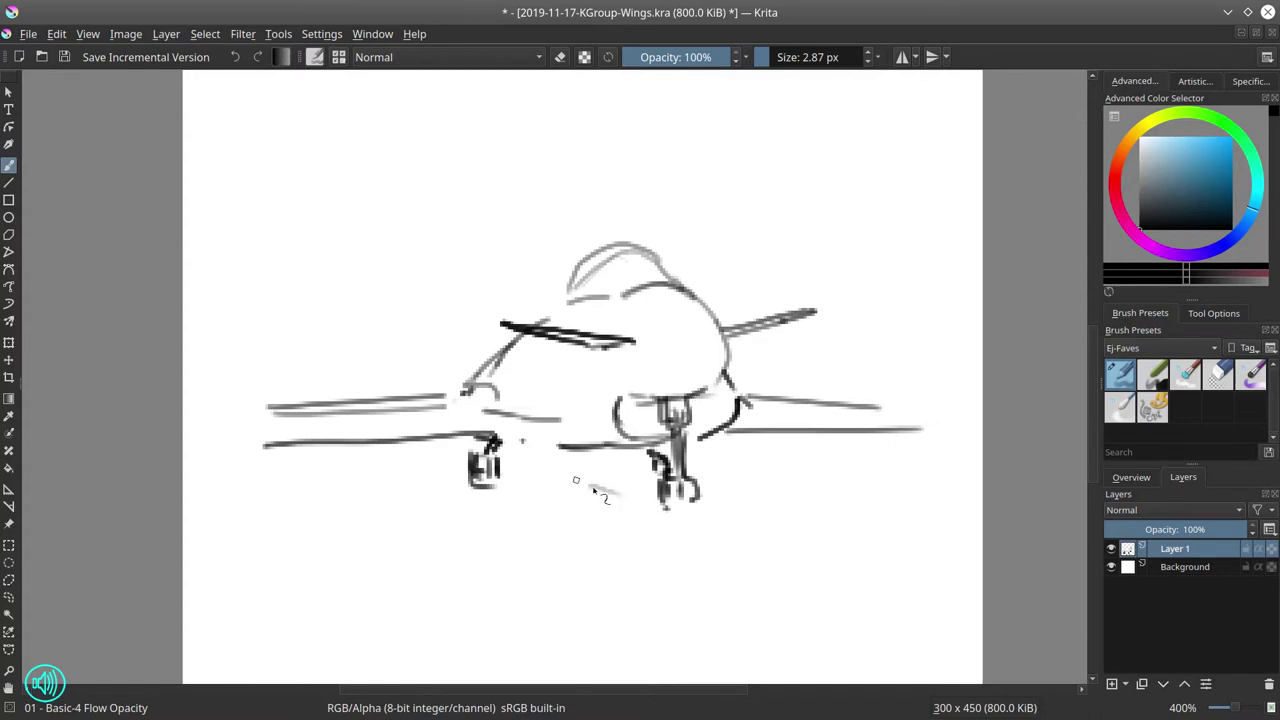
pyautogui.moveTo(556, 462); pyautogui.dragTo(666, 512)
pyautogui.moveTo(796, 466); pyautogui.dragTo(948, 494)
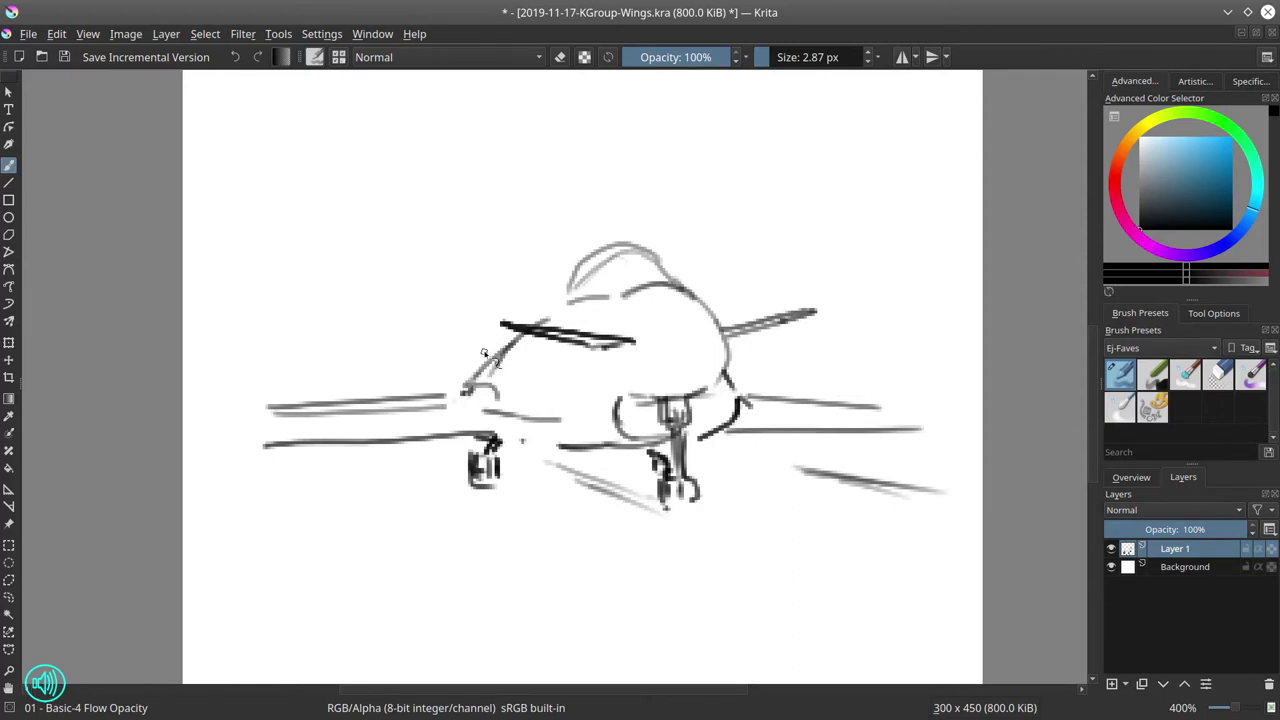
# Draw the tall slanted tail fin rising from the left wing root.
pyautogui.moveTo(486, 390)
pyautogui.mouseDown()
pyautogui.moveTo(466, 402)
pyautogui.moveTo(493, 305)
pyautogui.moveTo(469, 357)
pyautogui.moveTo(474, 309)
pyautogui.moveTo(468, 362)
pyautogui.moveTo(357, 222)
pyautogui.moveTo(484, 344)
pyautogui.mouseUp()
pyautogui.click(1219, 380)
pyautogui.click(775, 58)
pyautogui.press('e')
pyautogui.hotkey('ctrl', 'z')
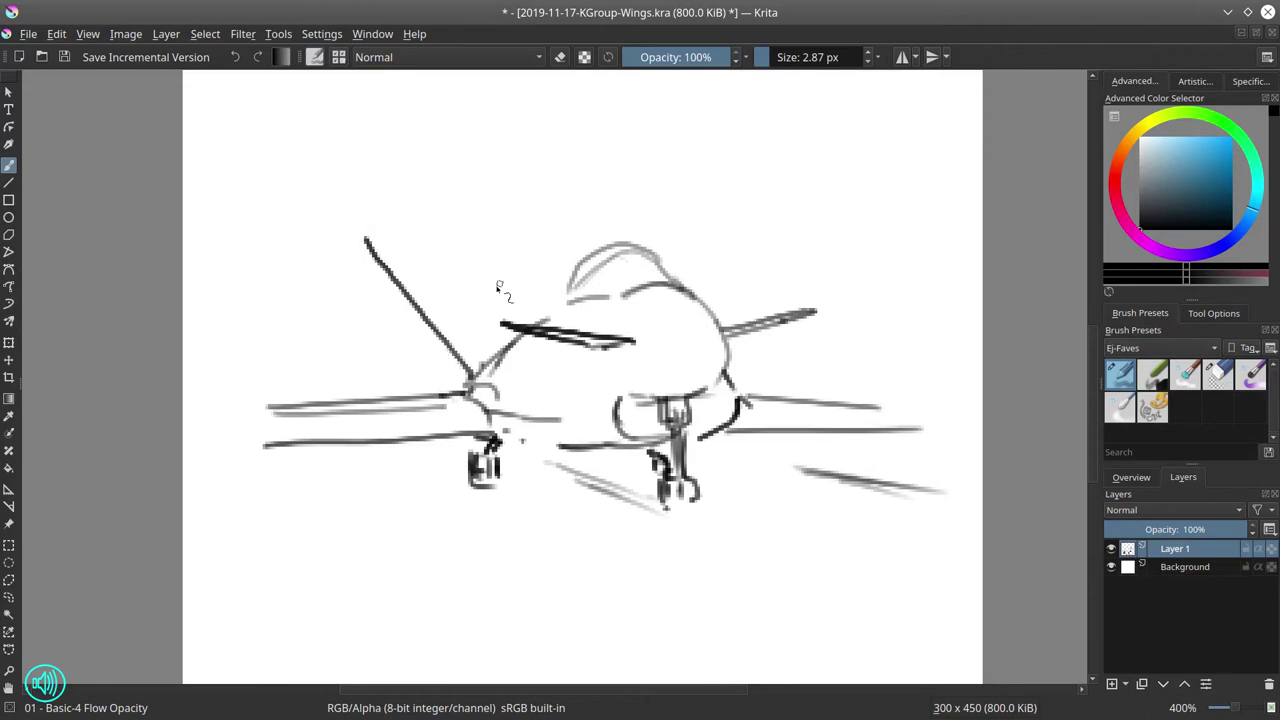
pyautogui.moveTo(378, 246)
pyautogui.mouseDown()
pyautogui.moveTo(502, 372)
pyautogui.moveTo(515, 345)
pyautogui.mouseUp()
pyautogui.press('e')
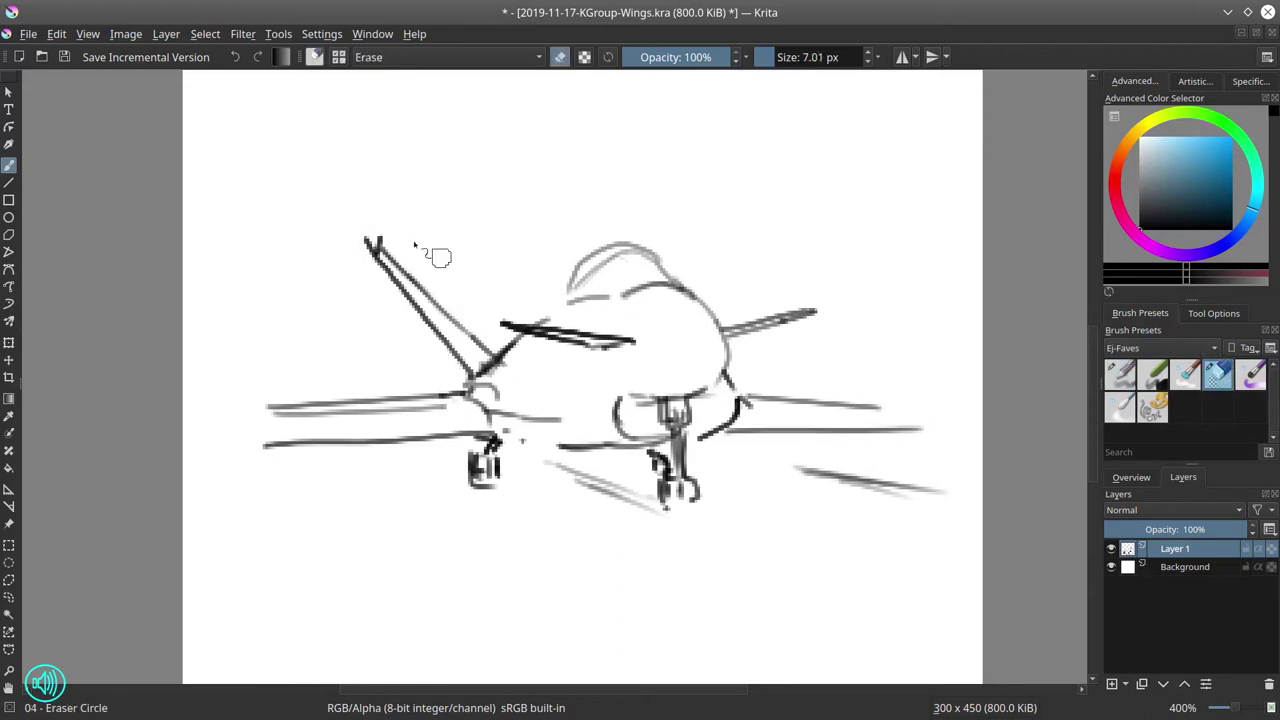
# Reinforce the canopy and wing root outlines and add a small second fin above the canopy.
pyautogui.click(1119, 376)
pyautogui.moveTo(571, 278); pyautogui.dragTo(549, 319)
pyautogui.moveTo(612, 244)
pyautogui.mouseDown()
pyautogui.moveTo(632, 217)
pyautogui.moveTo(628, 243)
pyautogui.mouseUp()
pyautogui.moveTo(486, 392); pyautogui.dragTo(456, 389)
# Extend the rear wheel and sketch a standing figure in front of the fuselage.
pyautogui.moveTo(520, 440)
pyautogui.mouseDown()
pyautogui.moveTo(492, 444)
pyautogui.moveTo(522, 487)
pyautogui.mouseUp()
pyautogui.moveTo(542, 388)
pyautogui.mouseDown()
pyautogui.moveTo(558, 368)
pyautogui.moveTo(566, 404)
pyautogui.moveTo(540, 416)
pyautogui.moveTo(566, 456)
pyautogui.mouseUp()
pyautogui.moveTo(540, 404)
pyautogui.mouseDown()
pyautogui.moveTo(565, 449)
pyautogui.moveTo(565, 432)
pyautogui.moveTo(543, 439)
pyautogui.moveTo(571, 478)
pyautogui.mouseUp()
pyautogui.moveTo(540, 436)
pyautogui.mouseDown()
pyautogui.moveTo(541, 500)
pyautogui.moveTo(556, 500)
pyautogui.mouseUp()
pyautogui.moveTo(569, 456); pyautogui.dragTo(574, 496)
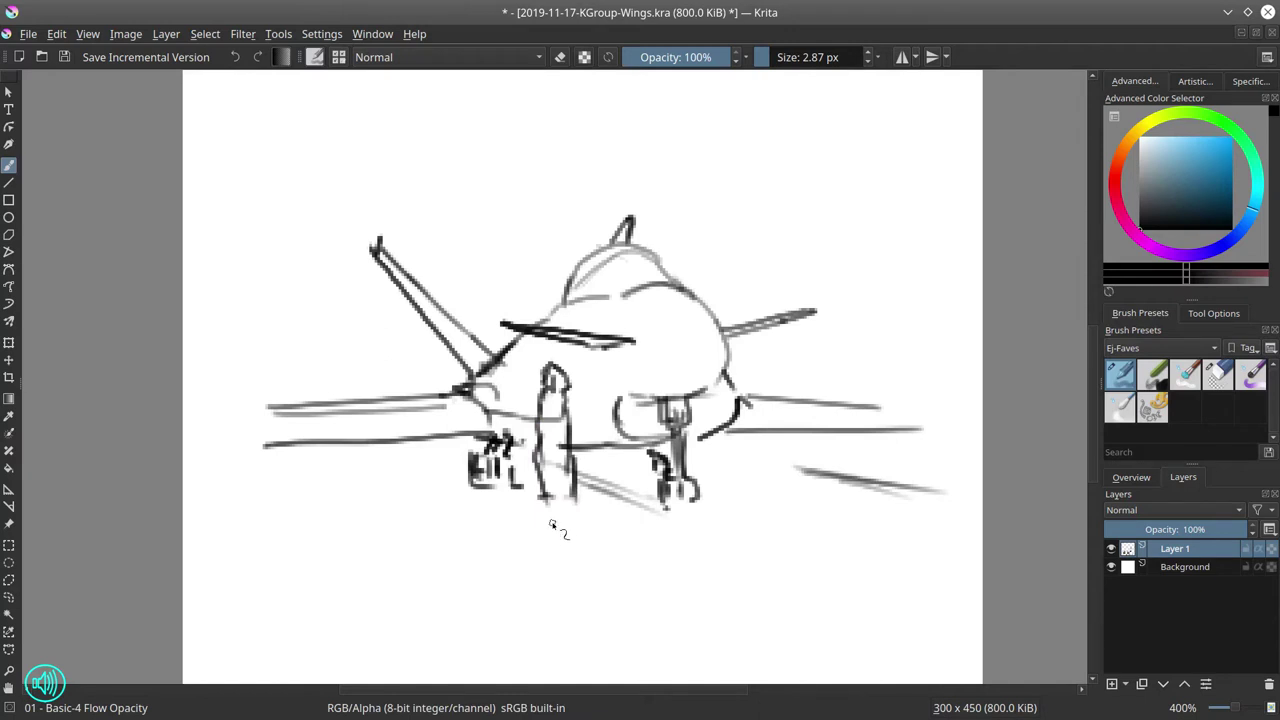
# Crop the image tightly around the jet to about 172 × 200 px.
pyautogui.click(9, 378)
pyautogui.moveTo(356, 92); pyautogui.dragTo(825, 633)
pyautogui.press('Return')
# Scale the image to a width of 250 px with constrained proportions.
pyautogui.click(126, 34)
pyautogui.click(190, 267)
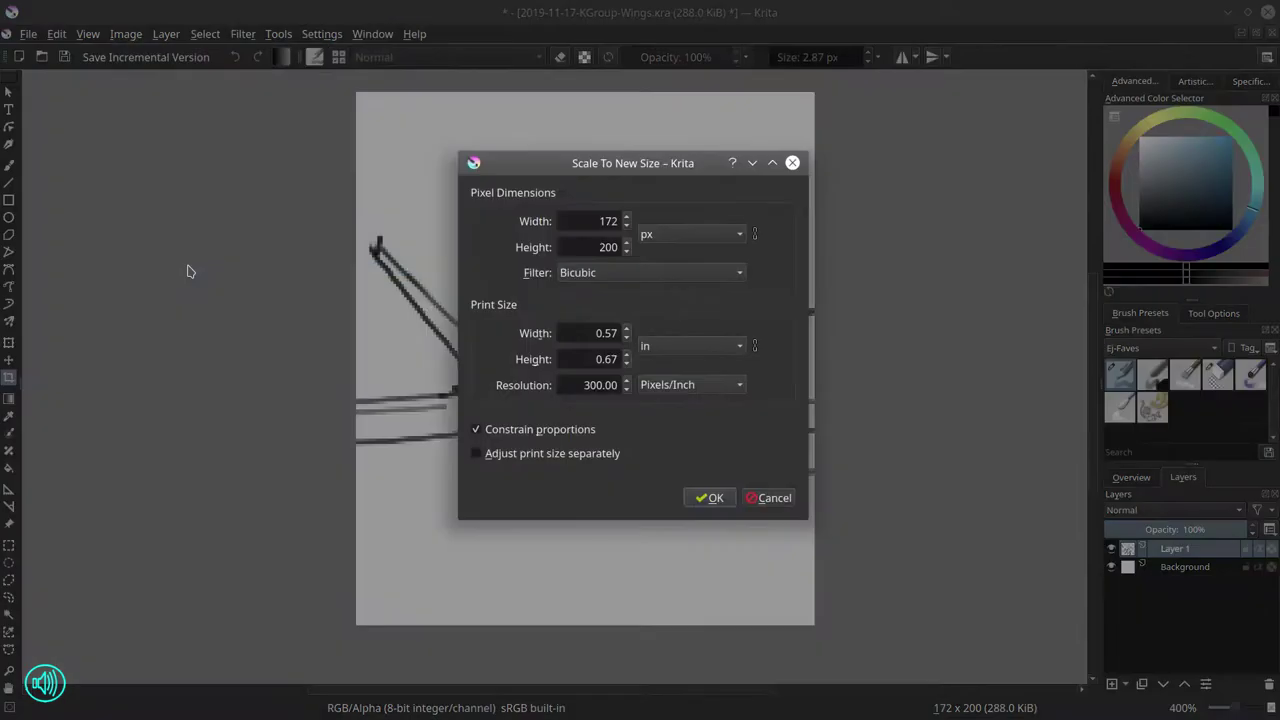
pyautogui.click(615, 222)
pyautogui.doubleClick(606, 220)
pyautogui.write('200')
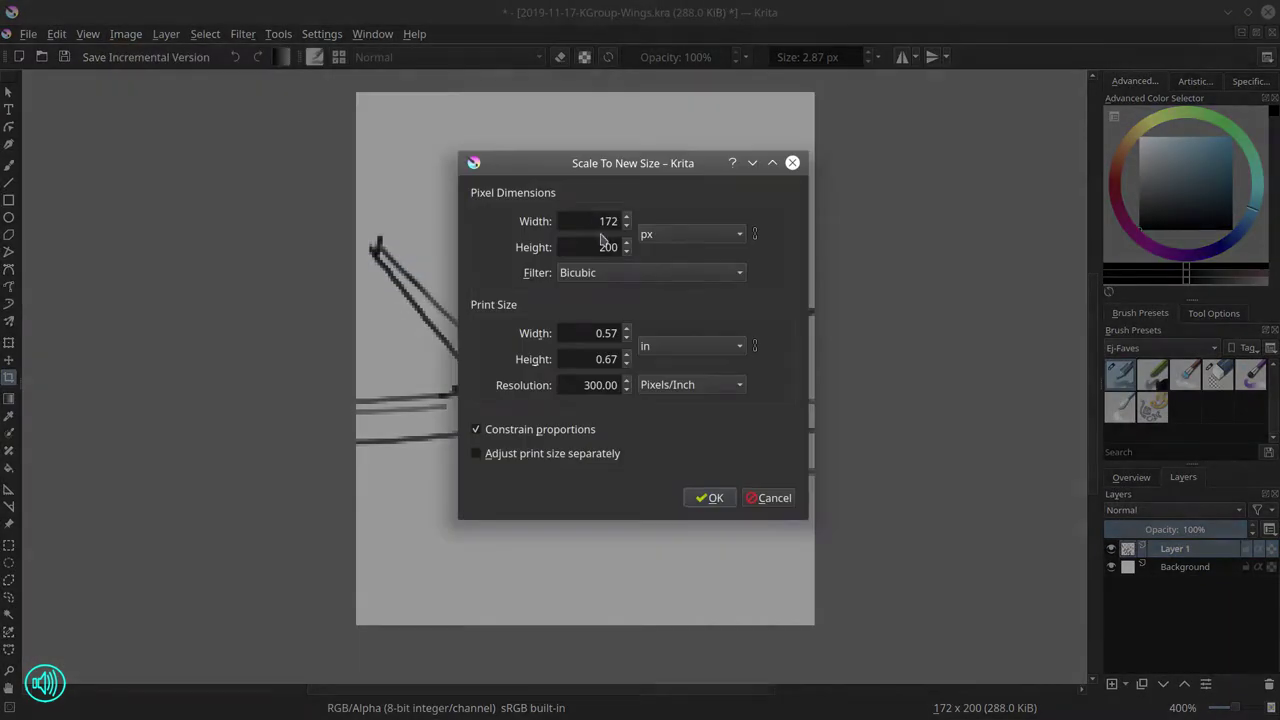
pyautogui.write('250')
pyautogui.click(709, 497)
# Set the canvas height to 290 px and save the document.
pyautogui.click(126, 34)
pyautogui.click(287, 299)
pyautogui.click(634, 258)
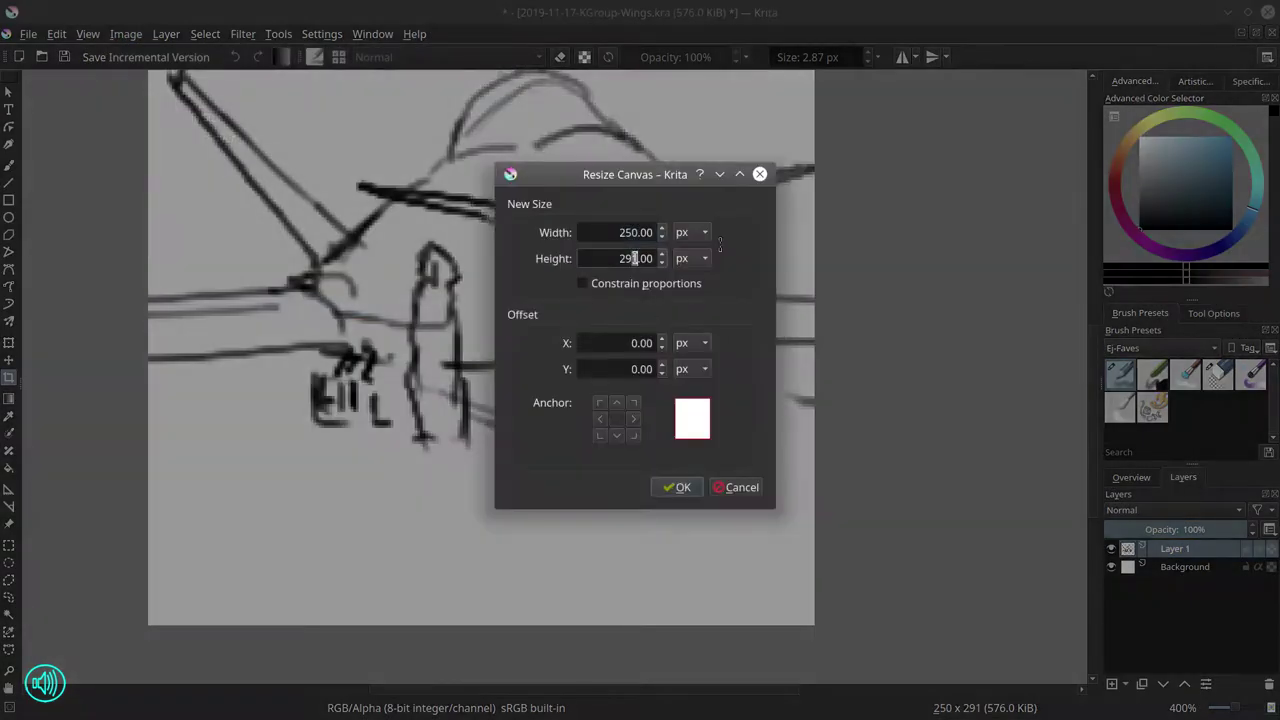
pyautogui.click(677, 487)
pyautogui.click(28, 34)
pyautogui.click(45, 114)
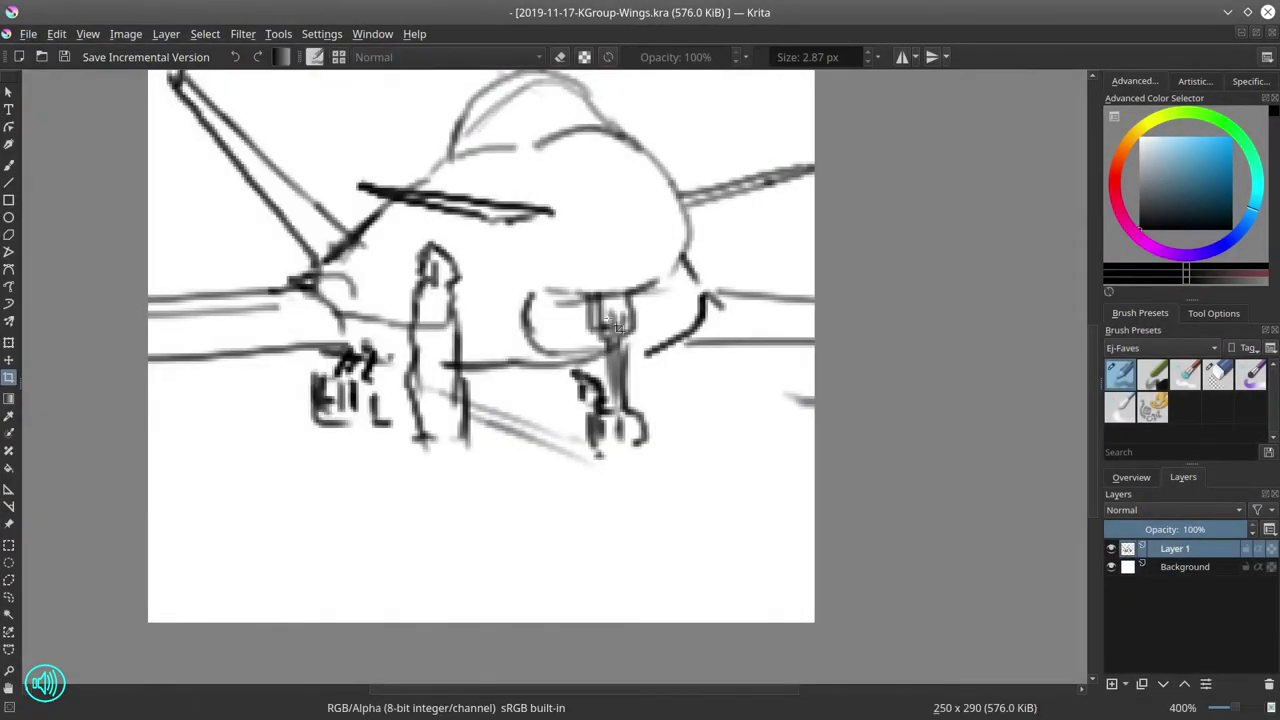
# Mirror the view, erase the small fin above the canopy at 10.47 px and redraw the adjoining canopy edge with the brush.
pyautogui.click(1210, 364)
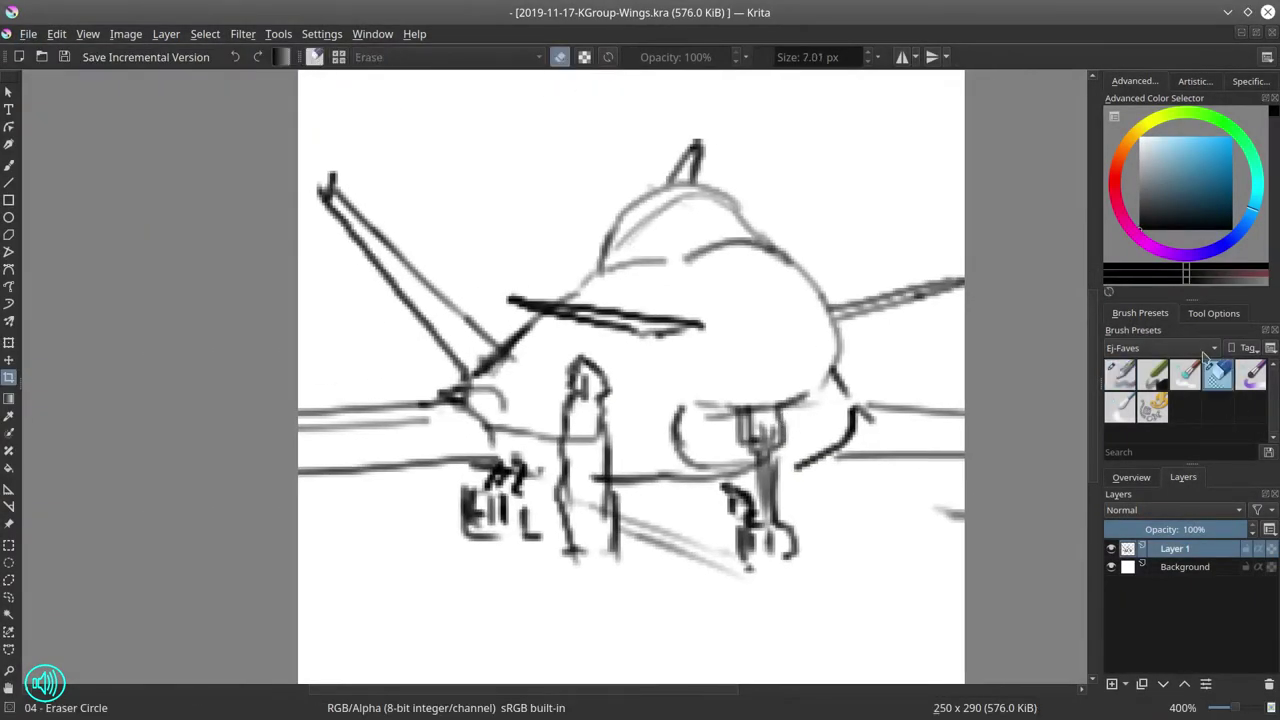
pyautogui.click(1134, 478)
pyautogui.press('m')
pyautogui.press('b')
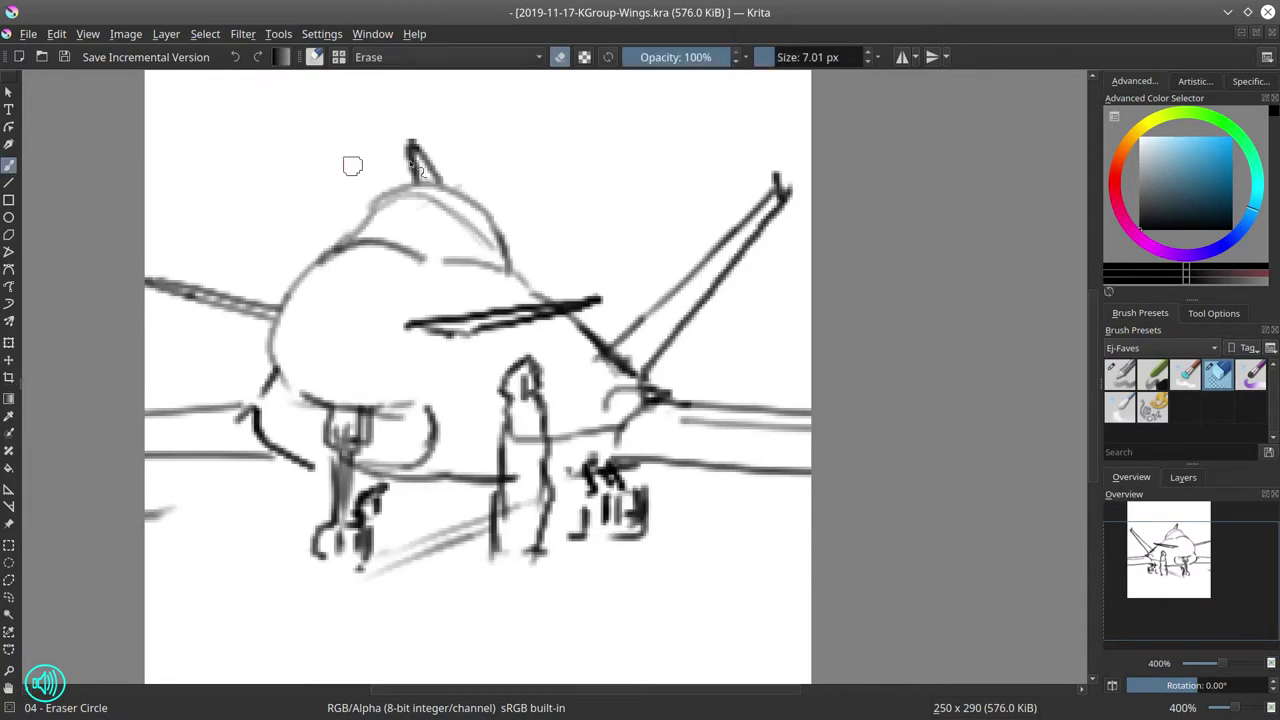
pyautogui.keyDown('shift'); pyautogui.moveTo(461, 142); pyautogui.dragTo(470, 142); pyautogui.keyUp('shift')
pyautogui.moveTo(422, 146)
pyautogui.mouseDown()
pyautogui.moveTo(455, 146)
pyautogui.moveTo(414, 108)
pyautogui.moveTo(440, 170)
pyautogui.mouseUp()
pyautogui.click(1120, 375)
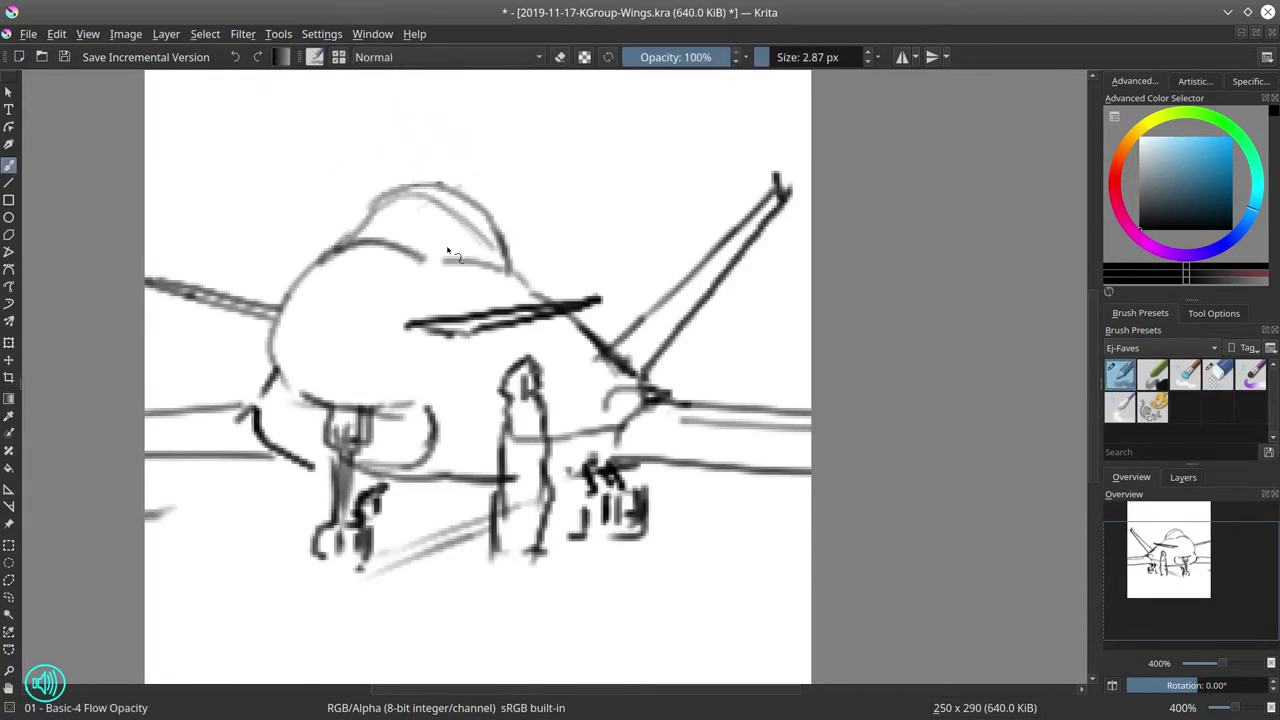
pyautogui.moveTo(352, 238); pyautogui.dragTo(415, 188)
# Resize the canvas to 300 × 250 px.
pyautogui.press('/')
pyautogui.press('1')
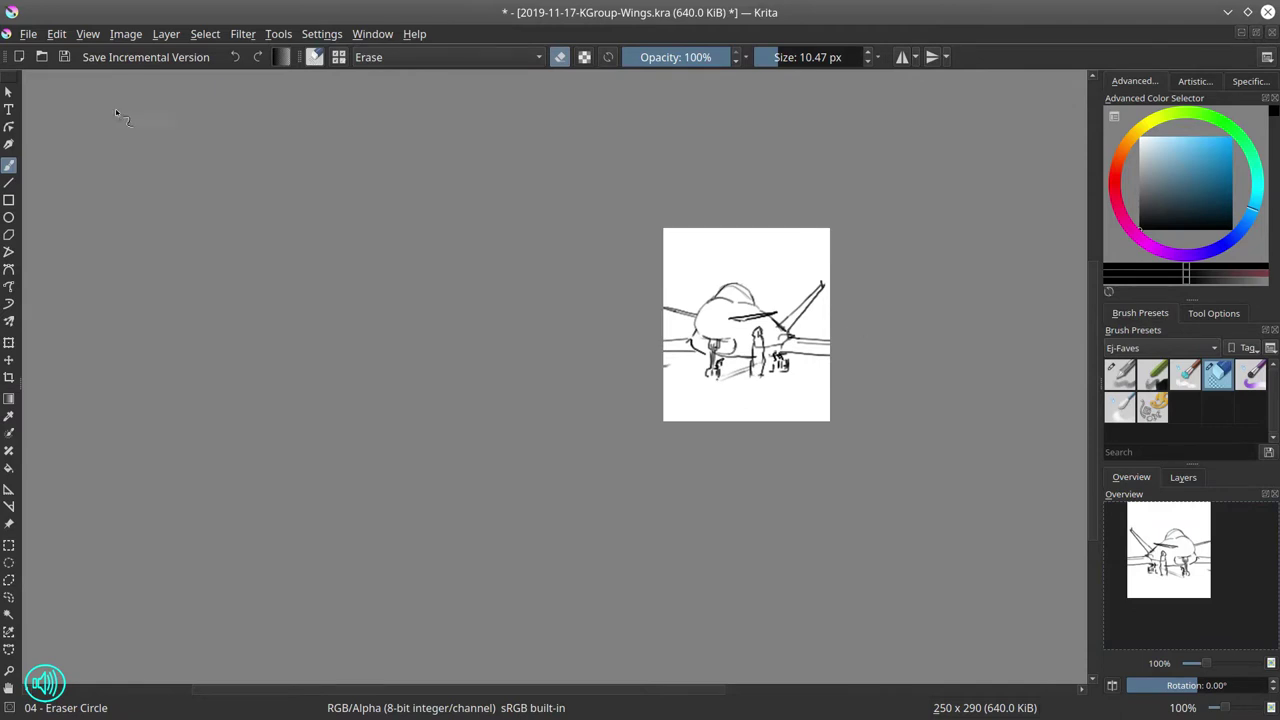
pyautogui.click(126, 33)
pyautogui.click(183, 307)
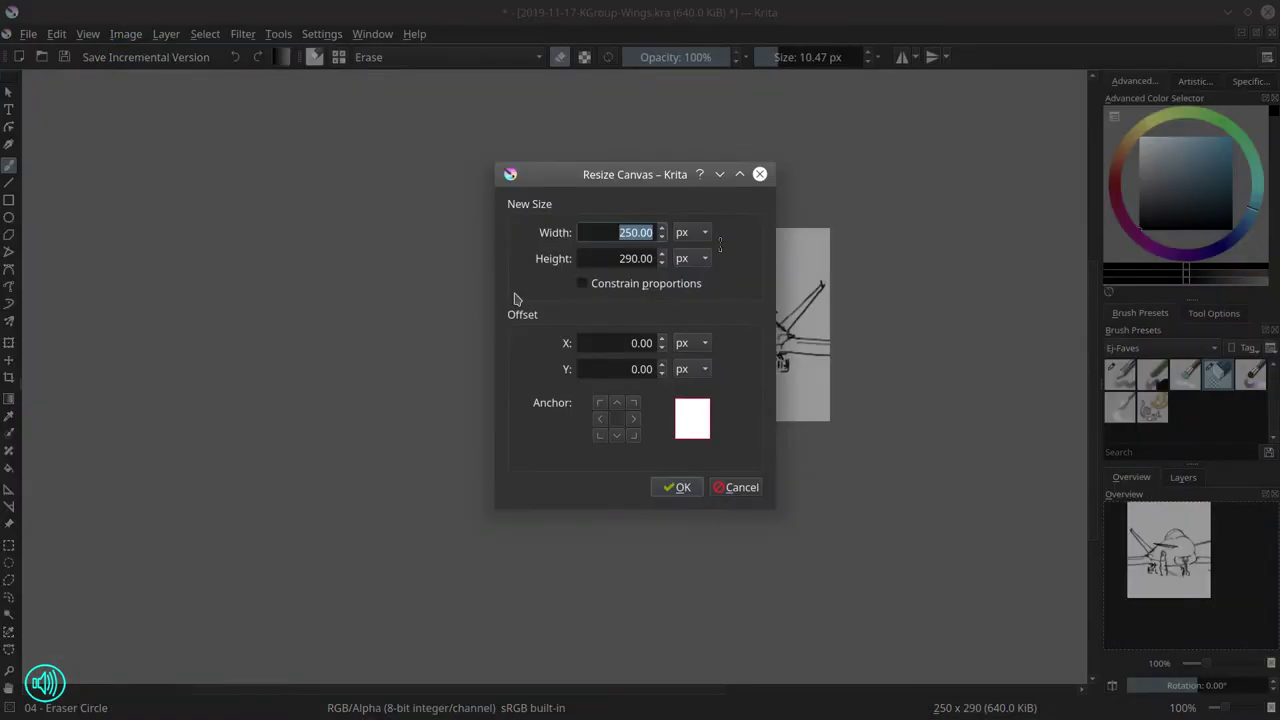
pyautogui.click(622, 258)
pyautogui.write('5')
pyautogui.moveTo(620, 232); pyautogui.dragTo(639, 232)
pyautogui.write('300')
pyautogui.click(671, 492)
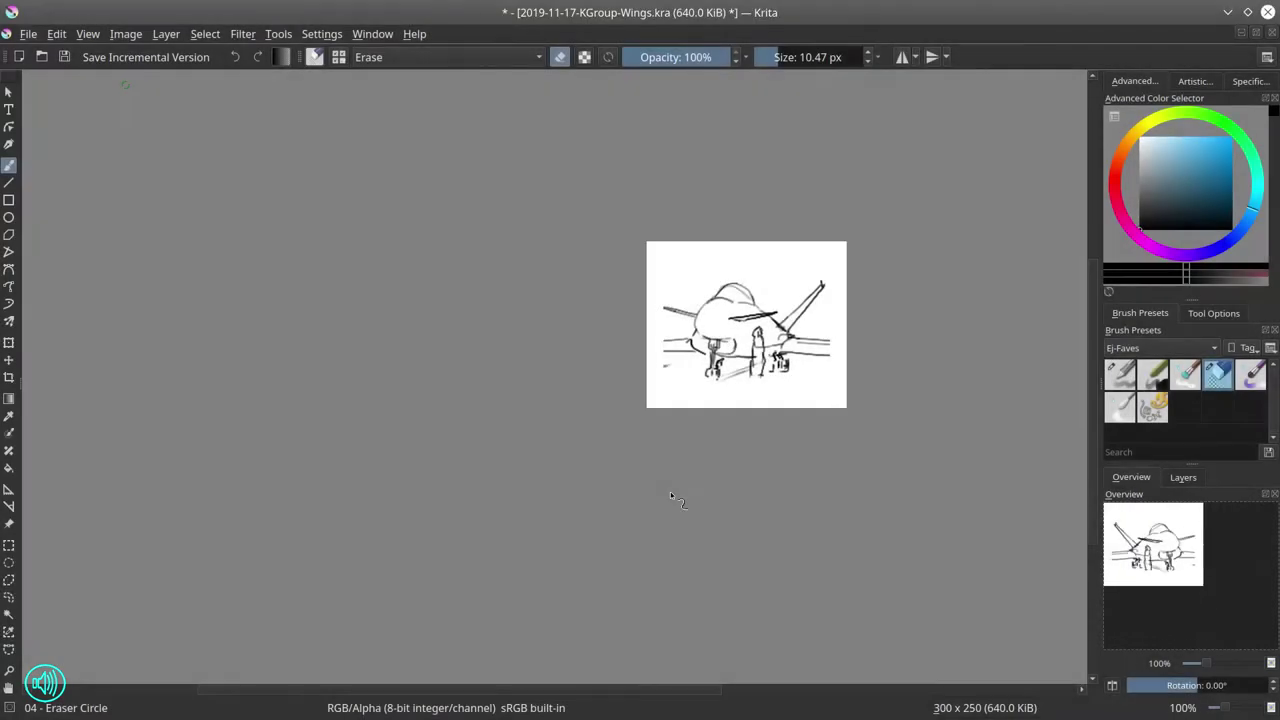
# Extend the upper and lower edges of both main wings out to the new canvas borders.
pyautogui.click(1184, 479)
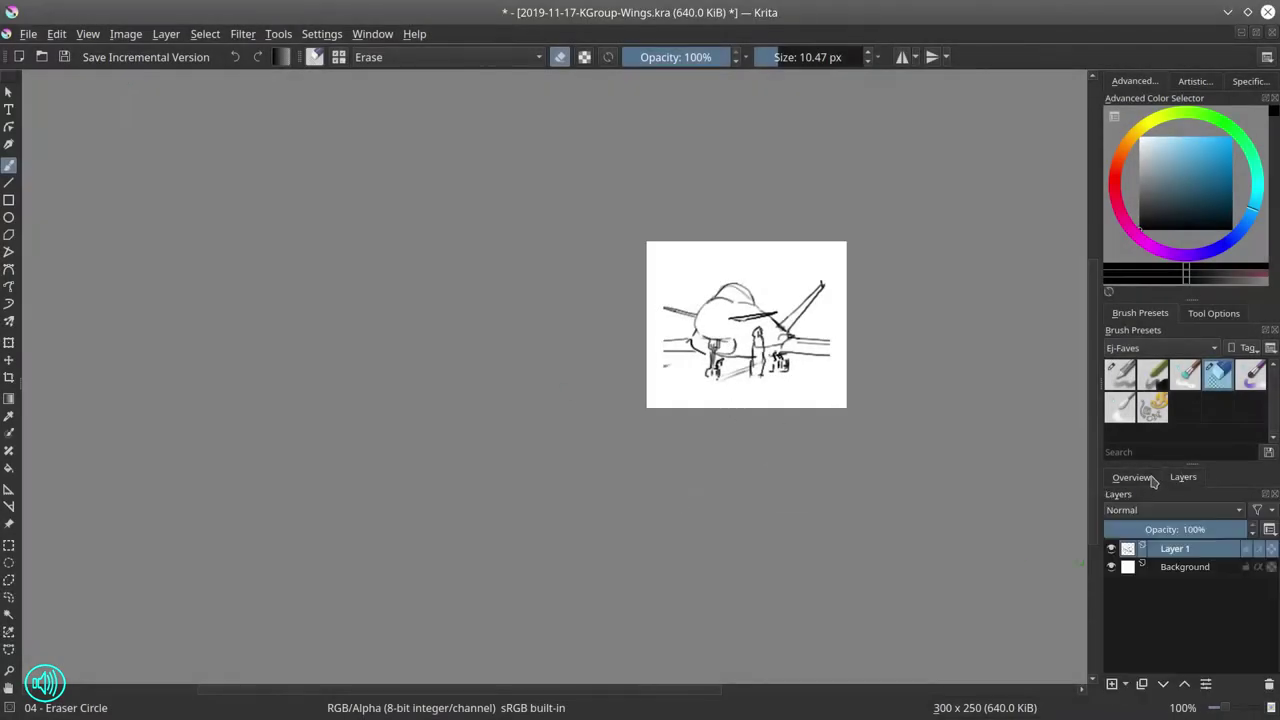
pyautogui.click(1142, 479)
pyautogui.moveTo(809, 421); pyautogui.dragTo(884, 314)
pyautogui.moveTo(774, 298); pyautogui.dragTo(805, 427)
pyautogui.click(1119, 379)
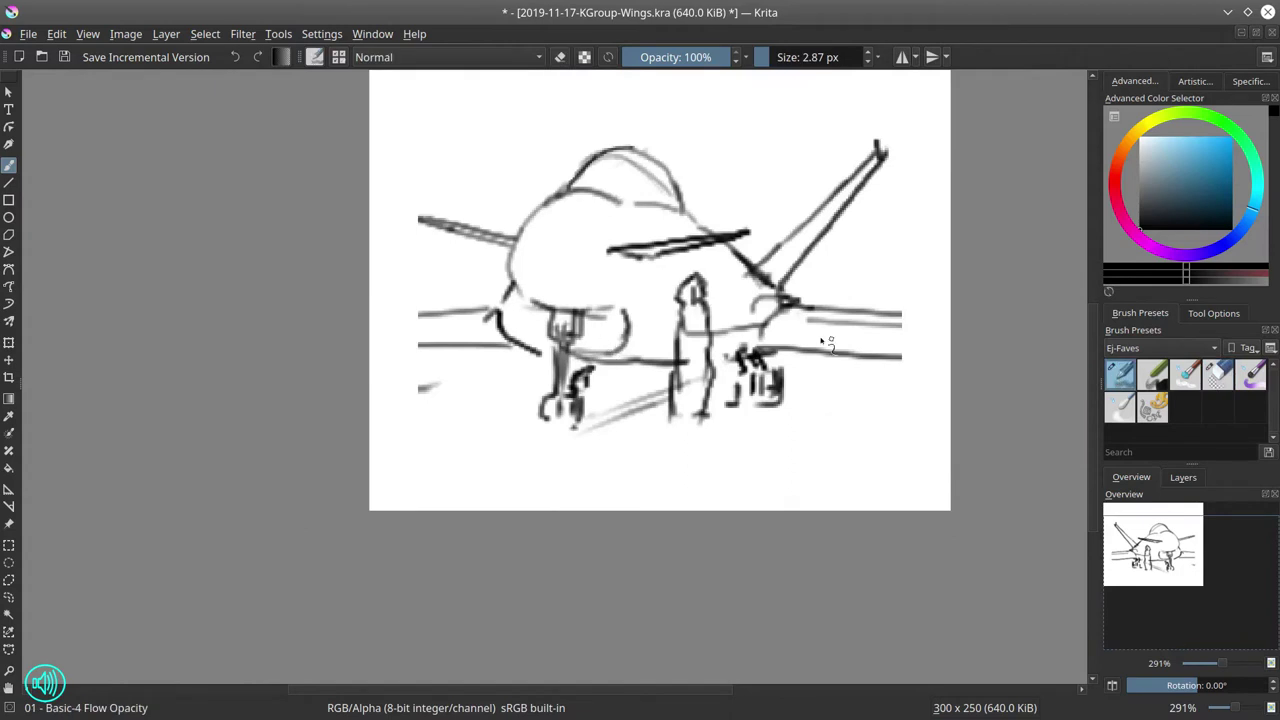
pyautogui.moveTo(784, 309)
pyautogui.mouseDown()
pyautogui.moveTo(763, 349)
pyautogui.moveTo(935, 346)
pyautogui.mouseUp()
pyautogui.moveTo(848, 347); pyautogui.dragTo(952, 349)
pyautogui.moveTo(888, 315); pyautogui.dragTo(952, 318)
pyautogui.moveTo(530, 349)
pyautogui.mouseDown()
pyautogui.moveTo(371, 358)
pyautogui.moveTo(538, 350)
pyautogui.mouseUp()
pyautogui.moveTo(372, 326); pyautogui.dragTo(496, 313)
pyautogui.click(1222, 376)
pyautogui.moveTo(371, 349)
pyautogui.mouseDown()
pyautogui.moveTo(526, 350)
pyautogui.moveTo(488, 360)
pyautogui.mouseUp()
# Erase the overshooting tip of the tall tail fin and redraw it as a closed end.
pyautogui.moveTo(884, 160); pyautogui.dragTo(878, 143)
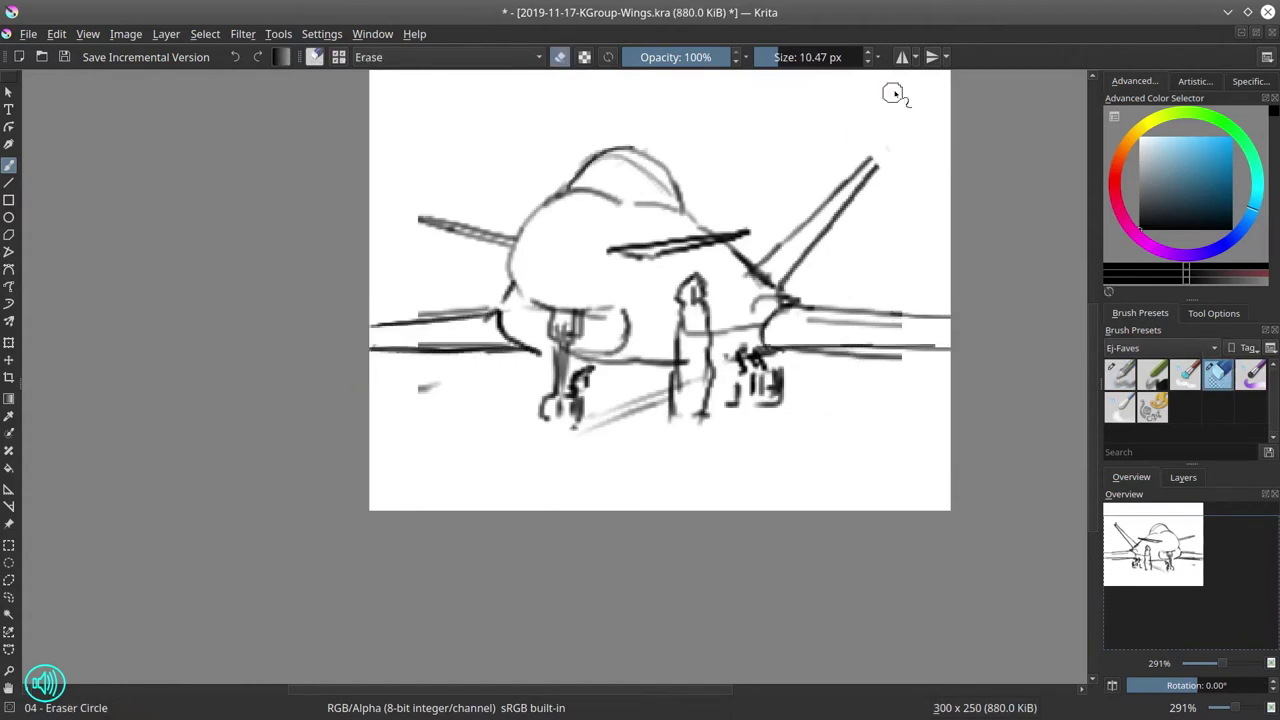
pyautogui.moveTo(1060, 254); pyautogui.dragTo(1025, 302)
pyautogui.click(1120, 377)
pyautogui.moveTo(860, 181)
pyautogui.mouseDown()
pyautogui.moveTo(812, 230)
pyautogui.moveTo(855, 181)
pyautogui.mouseUp()
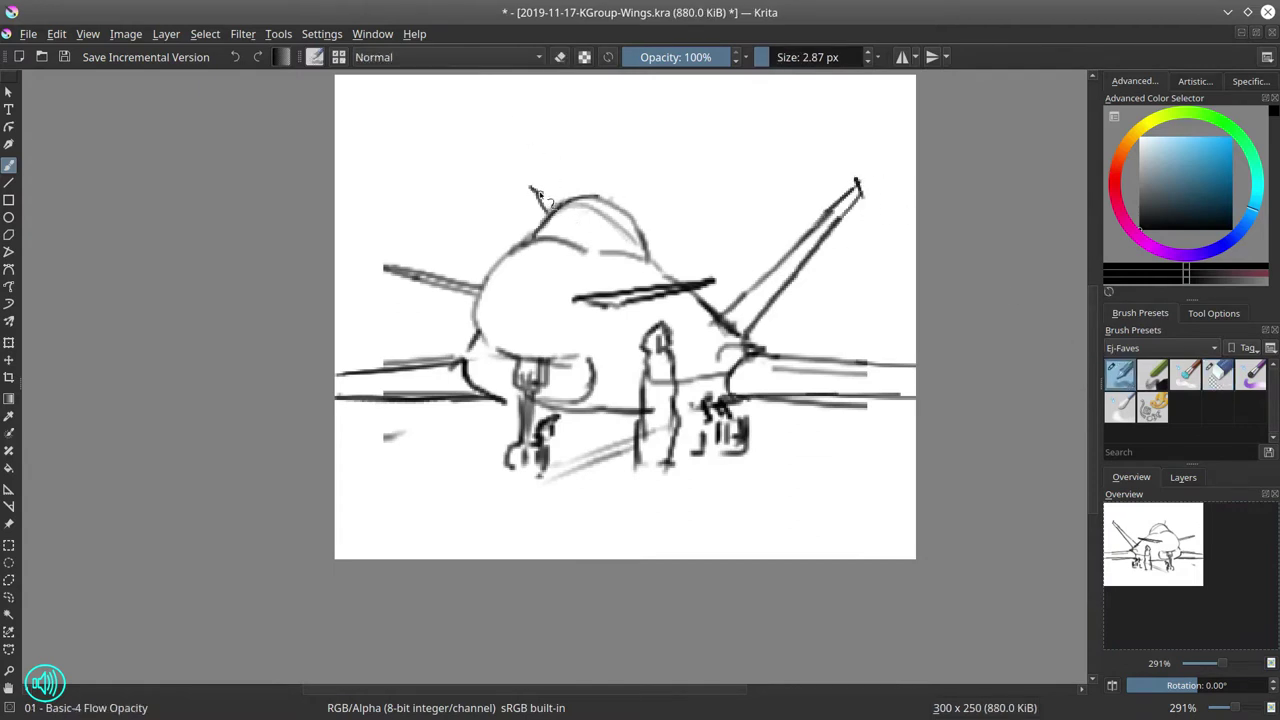
# Draw the far tail fin beside the canopy, darken the canopy base line and lengthen the near canard.
pyautogui.moveTo(528, 186); pyautogui.dragTo(552, 212)
pyautogui.moveTo(634, 218); pyautogui.dragTo(647, 252)
pyautogui.moveTo(522, 243); pyautogui.dragTo(587, 250)
pyautogui.moveTo(592, 251); pyautogui.dragTo(738, 277)
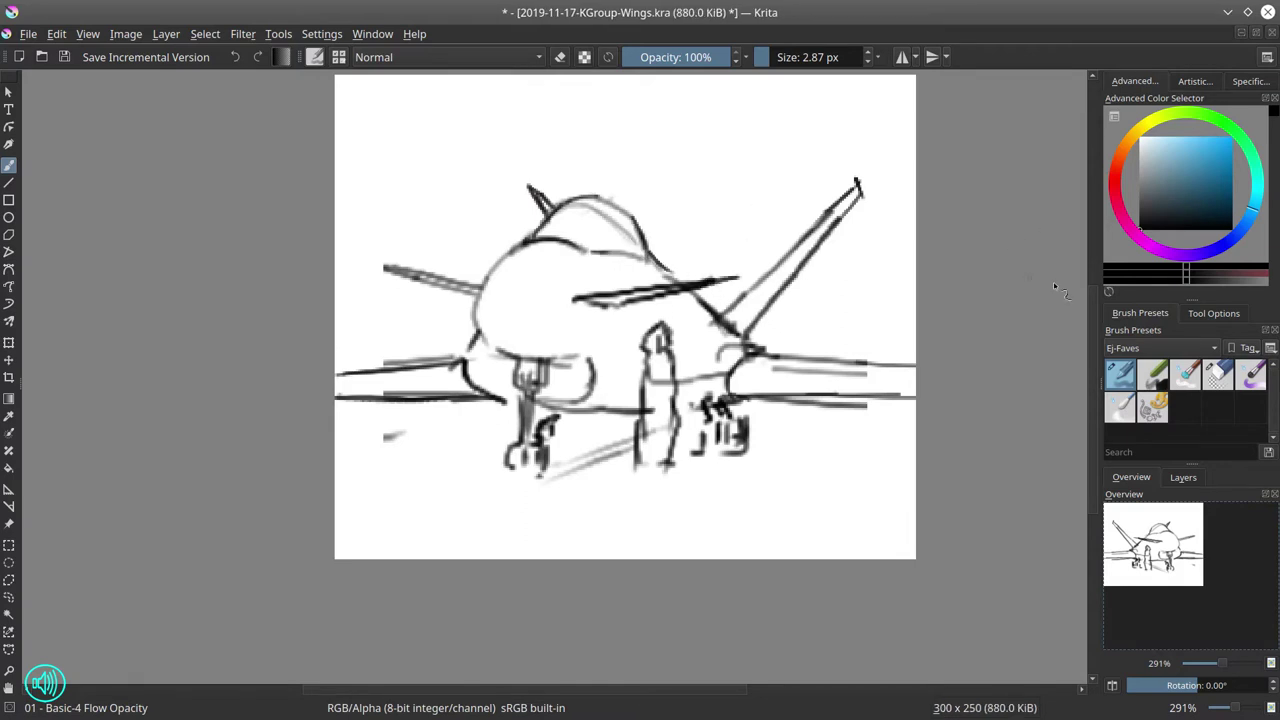
# Erase the stray lines around the wings, the rear wheel and inside the standing figure.
pyautogui.click(1218, 376)
pyautogui.moveTo(789, 414); pyautogui.dragTo(866, 415)
pyautogui.moveTo(659, 374)
pyautogui.mouseDown()
pyautogui.moveTo(656, 428)
pyautogui.moveTo(702, 445)
pyautogui.mouseUp()
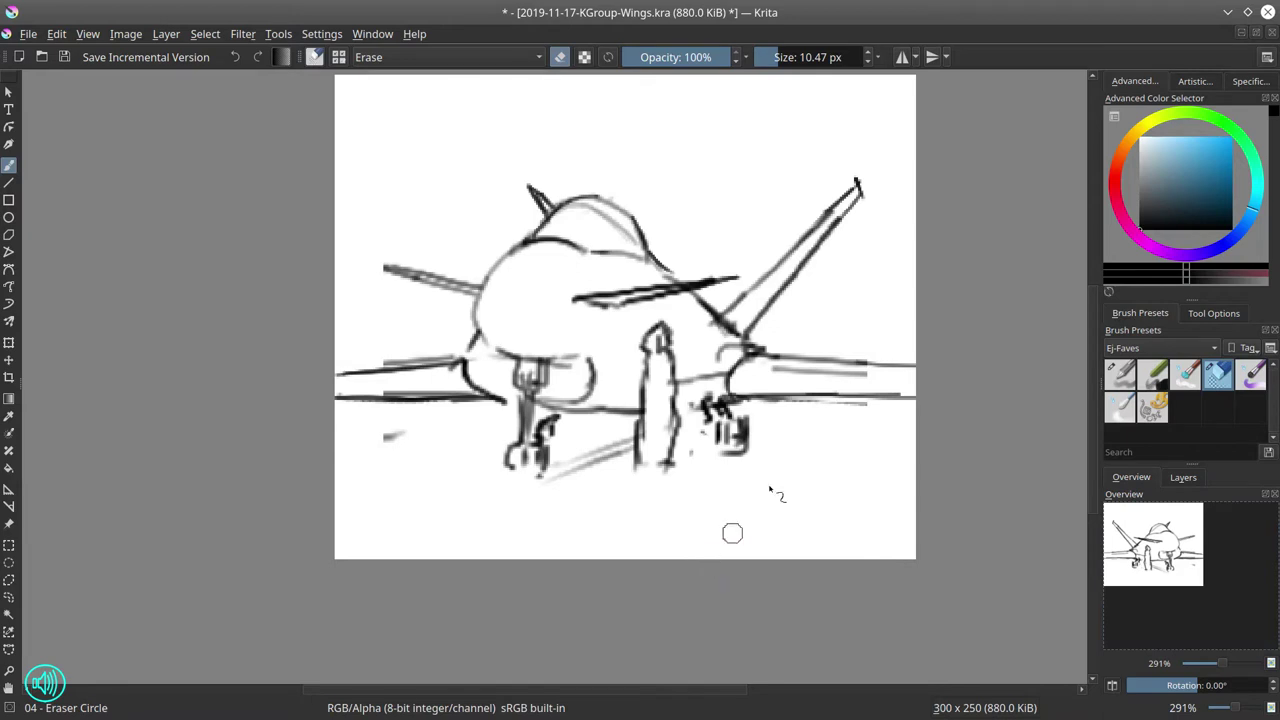
pyautogui.moveTo(787, 408); pyautogui.dragTo(859, 409)
pyautogui.moveTo(404, 433); pyautogui.dragTo(388, 438)
pyautogui.moveTo(438, 355)
pyautogui.mouseDown()
pyautogui.moveTo(391, 357)
pyautogui.moveTo(447, 353)
pyautogui.mouseUp()
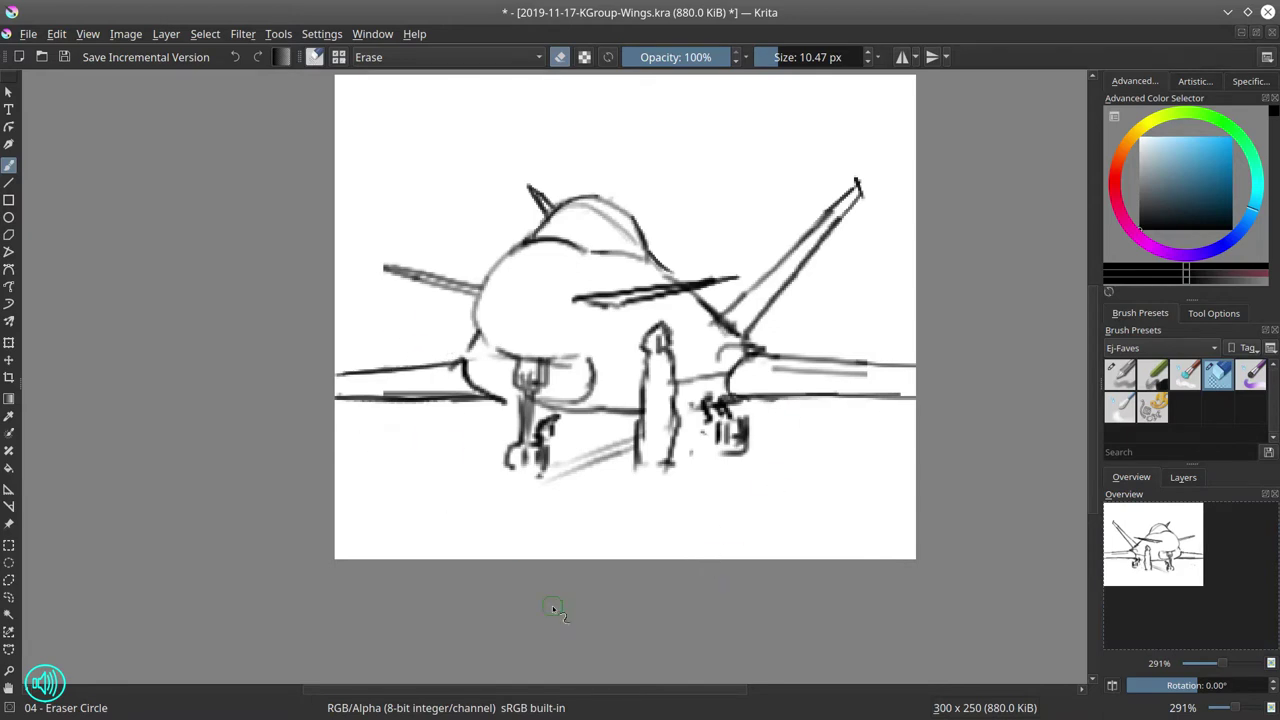
# Redraw the underside of the air intake and the nose's lower contour with the Basic-4 Flow Opacity brush.
pyautogui.press('/')
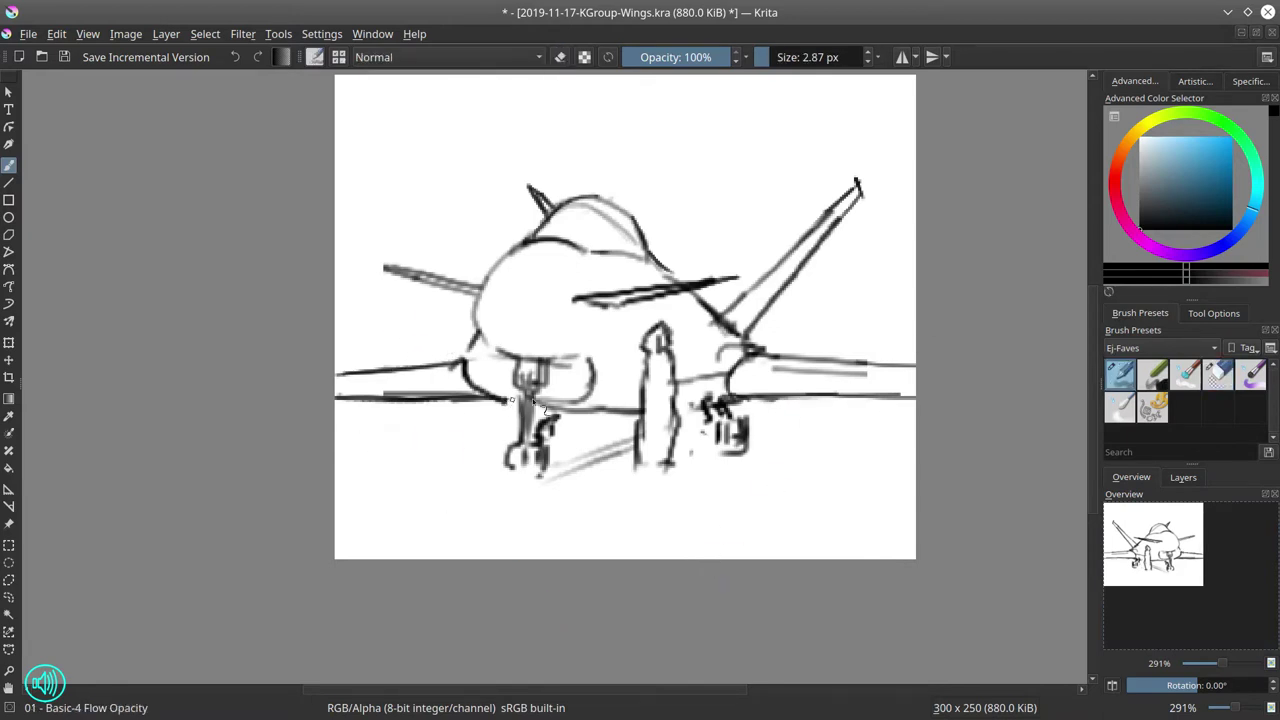
pyautogui.moveTo(498, 398); pyautogui.dragTo(592, 398)
pyautogui.moveTo(479, 329); pyautogui.dragTo(521, 357)
# Draw the horizon lines and a hilly background silhouette on both sides of the jet.
pyautogui.moveTo(345, 338); pyautogui.dragTo(467, 317)
pyautogui.moveTo(338, 332)
pyautogui.mouseDown()
pyautogui.moveTo(390, 327)
pyautogui.moveTo(336, 342)
pyautogui.mouseUp()
pyautogui.moveTo(336, 344); pyautogui.dragTo(430, 338)
pyautogui.moveTo(340, 342); pyautogui.dragTo(472, 340)
pyautogui.moveTo(748, 341); pyautogui.dragTo(908, 336)
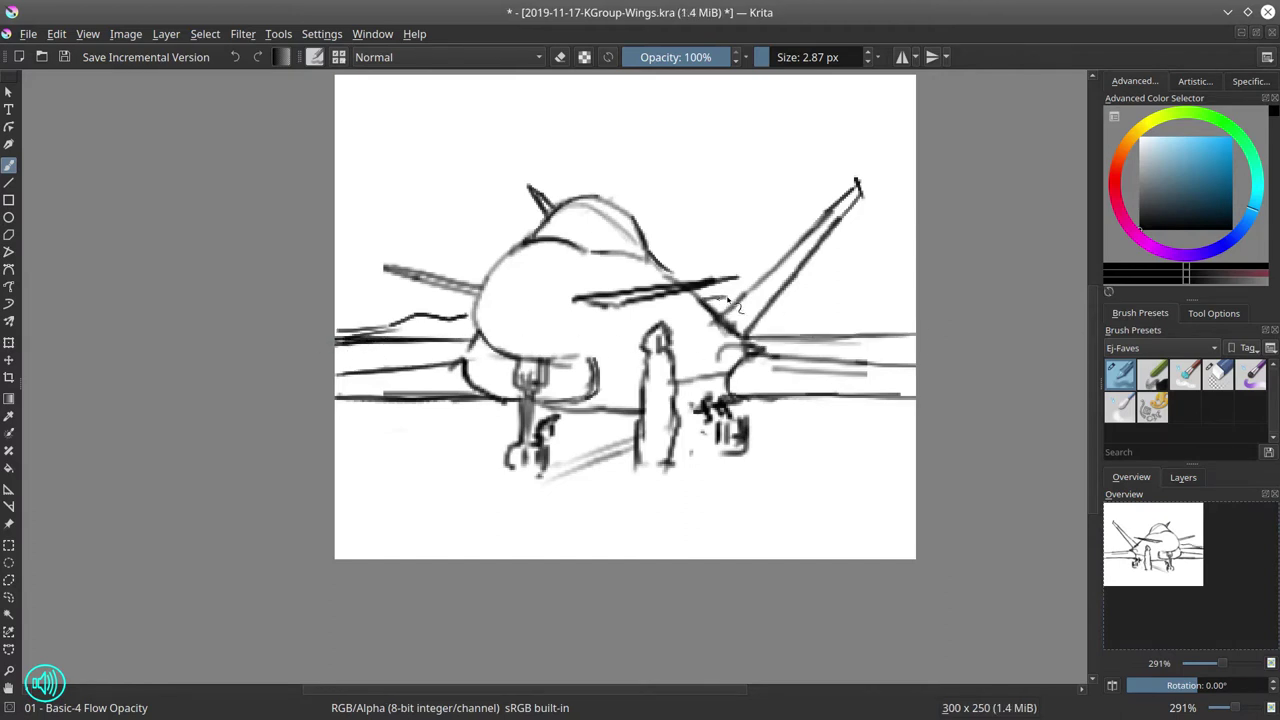
pyautogui.moveTo(730, 302)
pyautogui.mouseDown()
pyautogui.moveTo(846, 320)
pyautogui.moveTo(912, 314)
pyautogui.mouseUp()
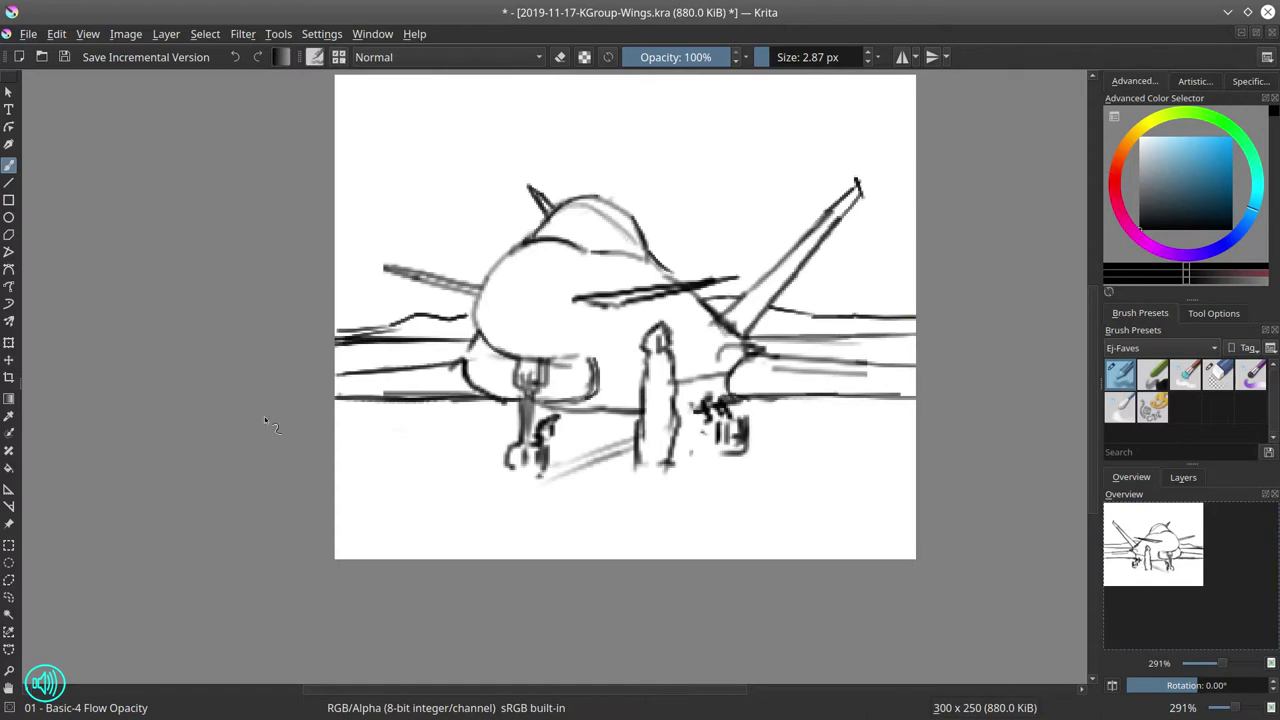
pyautogui.moveTo(337, 358); pyautogui.dragTo(459, 363)
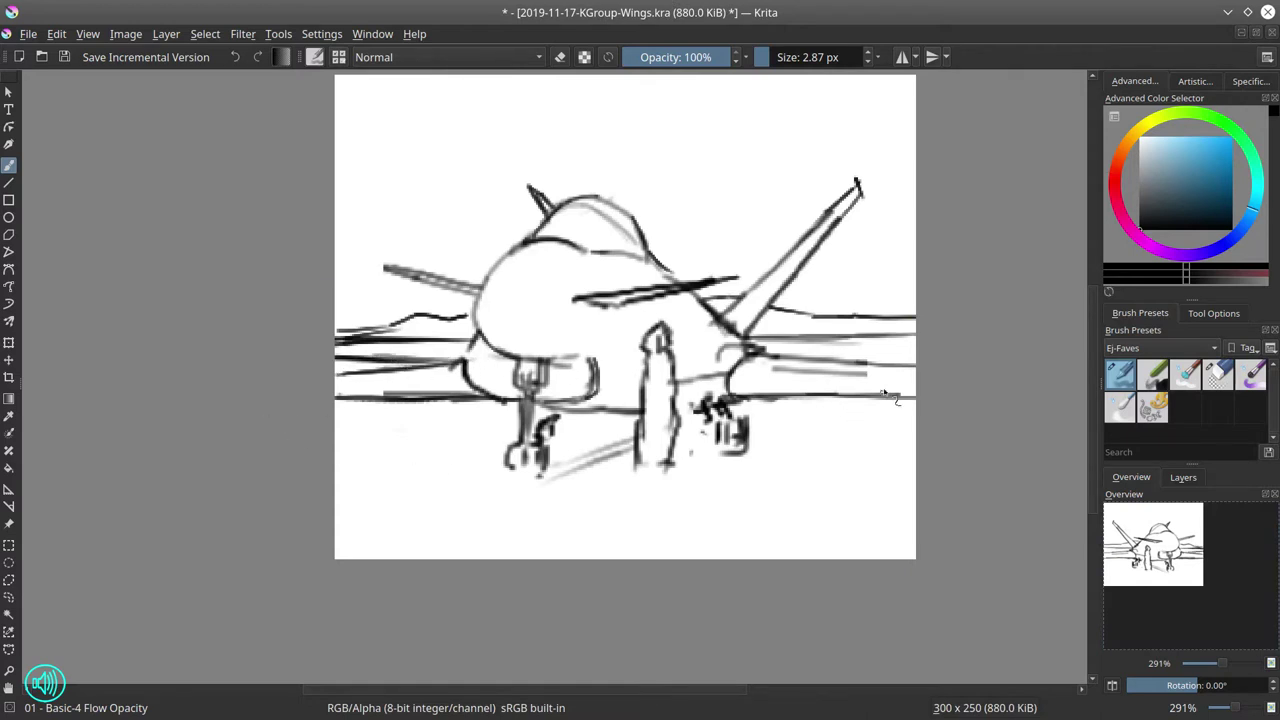
# Erase the old standing figure in front of the jet with the Eraser Circle brush.
pyautogui.moveTo(645, 343)
pyautogui.mouseDown()
pyautogui.moveTo(662, 352)
pyautogui.moveTo(640, 466)
pyautogui.mouseUp()
pyautogui.click(1217, 376)
pyautogui.moveTo(680, 358); pyautogui.dragTo(670, 466)
pyautogui.moveTo(650, 350); pyautogui.dragTo(666, 328)
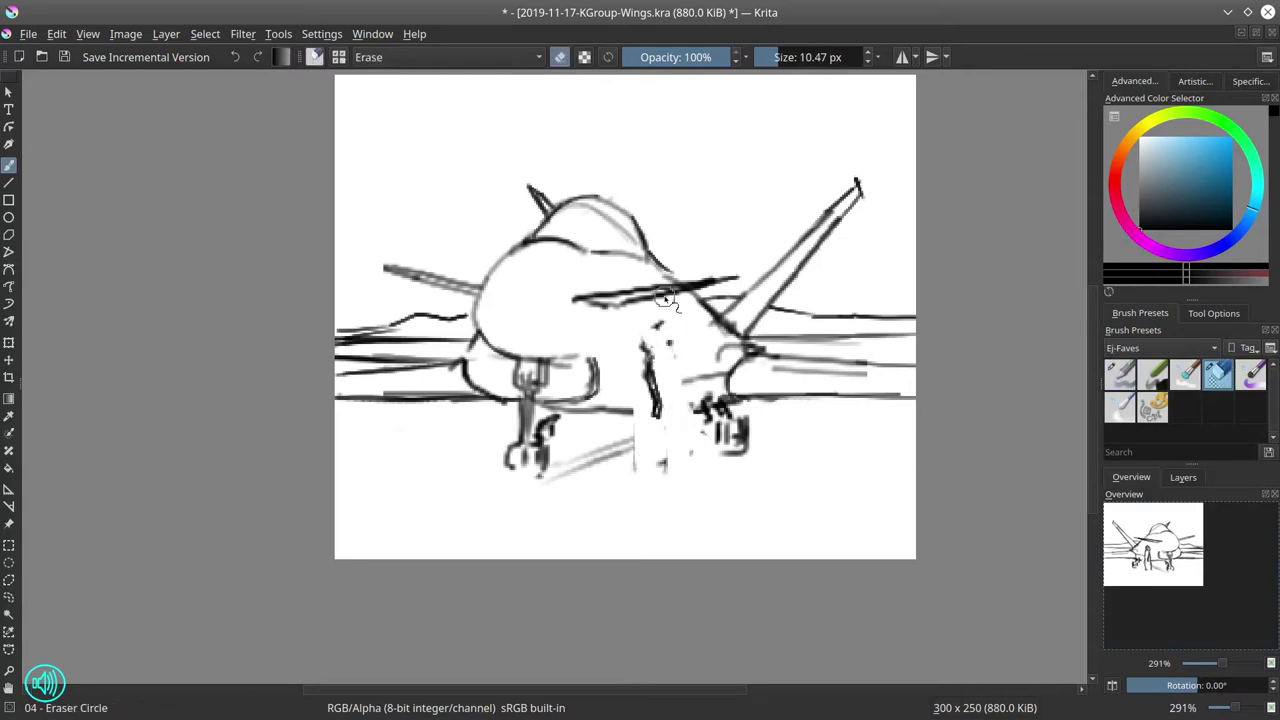
pyautogui.moveTo(705, 486)
pyautogui.mouseDown()
pyautogui.moveTo(704, 390)
pyautogui.moveTo(730, 560)
pyautogui.mouseUp()
# Redraw the standing figure's head, torso and arms with the Basic-4 Flow Opacity brush, one hand on the hip and the other arm raised.
pyautogui.click(1120, 375)
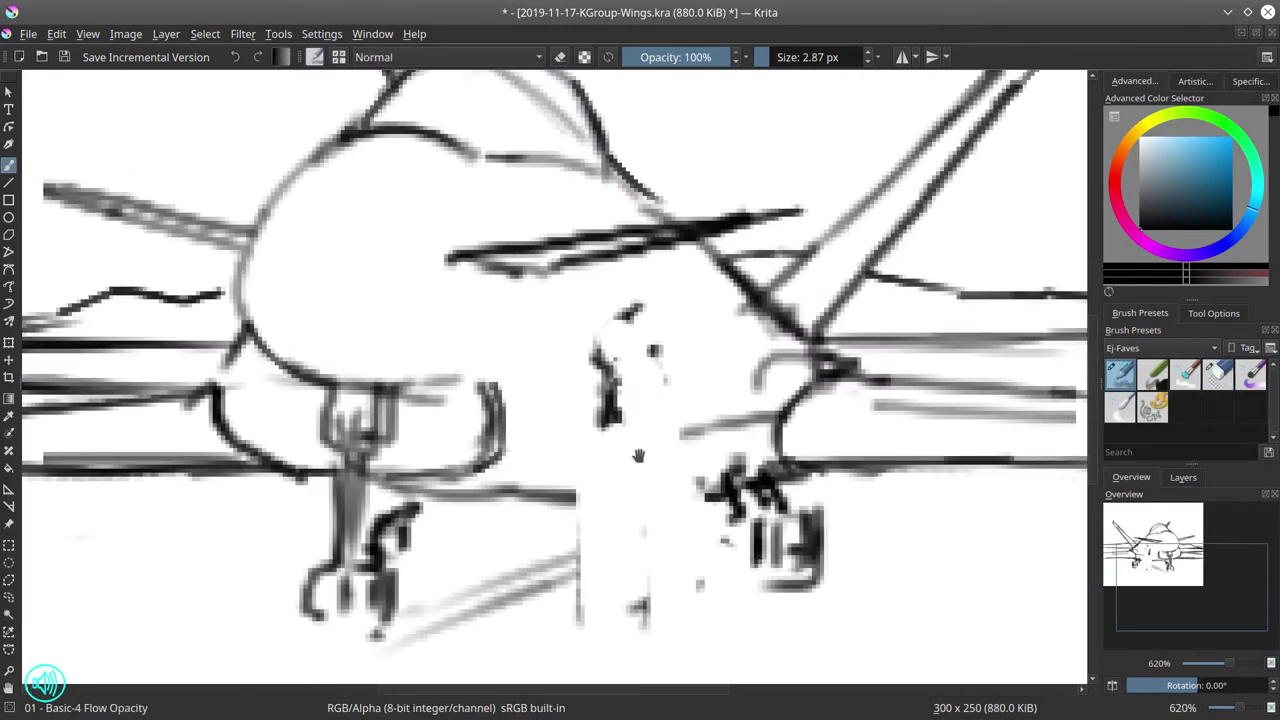
pyautogui.scroll(1, 662, 469)
pyautogui.moveTo(612, 458)
pyautogui.mouseDown()
pyautogui.moveTo(619, 322)
pyautogui.moveTo(668, 390)
pyautogui.moveTo(706, 398)
pyautogui.moveTo(665, 425)
pyautogui.mouseUp()
pyautogui.moveTo(615, 405); pyautogui.dragTo(616, 465)
pyautogui.moveTo(665, 420)
pyautogui.mouseDown()
pyautogui.moveTo(665, 552)
pyautogui.moveTo(612, 482)
pyautogui.moveTo(616, 468)
pyautogui.moveTo(640, 560)
pyautogui.moveTo(628, 605)
pyautogui.moveTo(620, 580)
pyautogui.mouseUp()
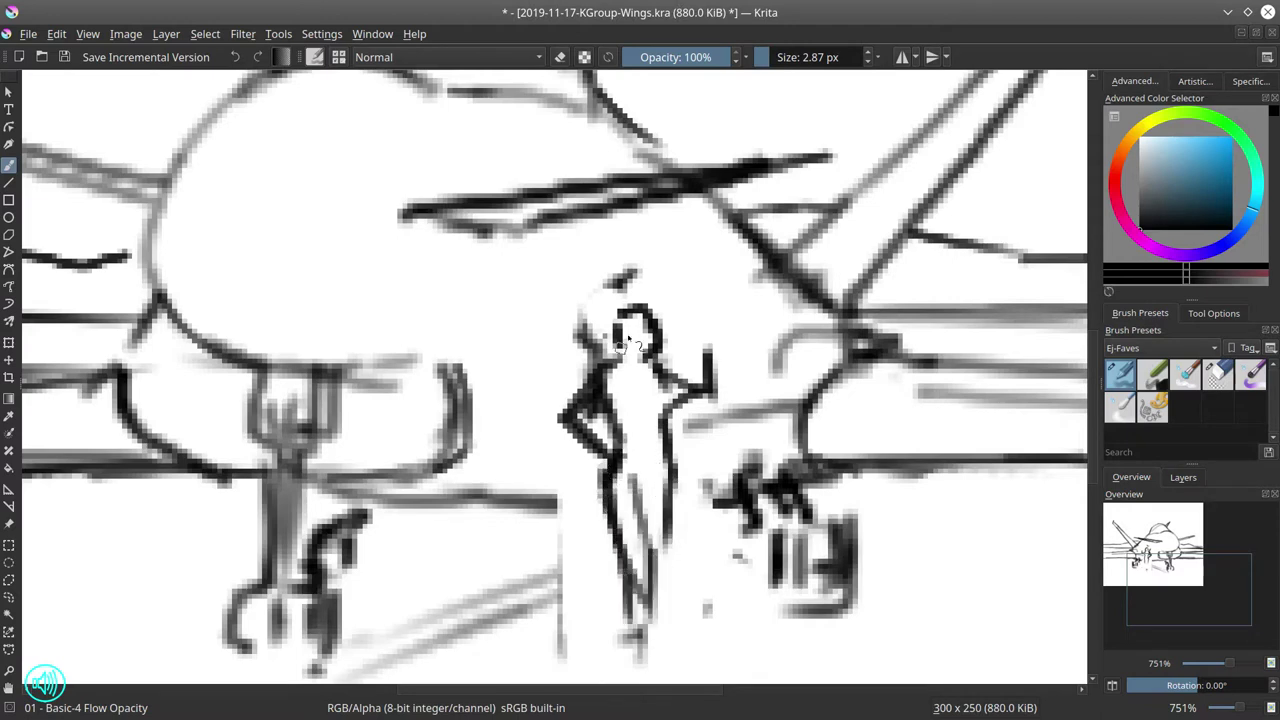
pyautogui.click(1218, 375)
pyautogui.click(1120, 375)
# Draw the figure's legs and feet, and extend the jet's belly line behind the legs to the rear wheel.
pyautogui.moveTo(634, 485)
pyautogui.mouseDown()
pyautogui.moveTo(635, 640)
pyautogui.moveTo(607, 615)
pyautogui.moveTo(641, 533)
pyautogui.moveTo(656, 632)
pyautogui.mouseUp()
pyautogui.moveTo(669, 476); pyautogui.dragTo(674, 650)
pyautogui.moveTo(607, 615); pyautogui.dragTo(619, 673)
pyautogui.moveTo(721, 470); pyautogui.dragTo(785, 380)
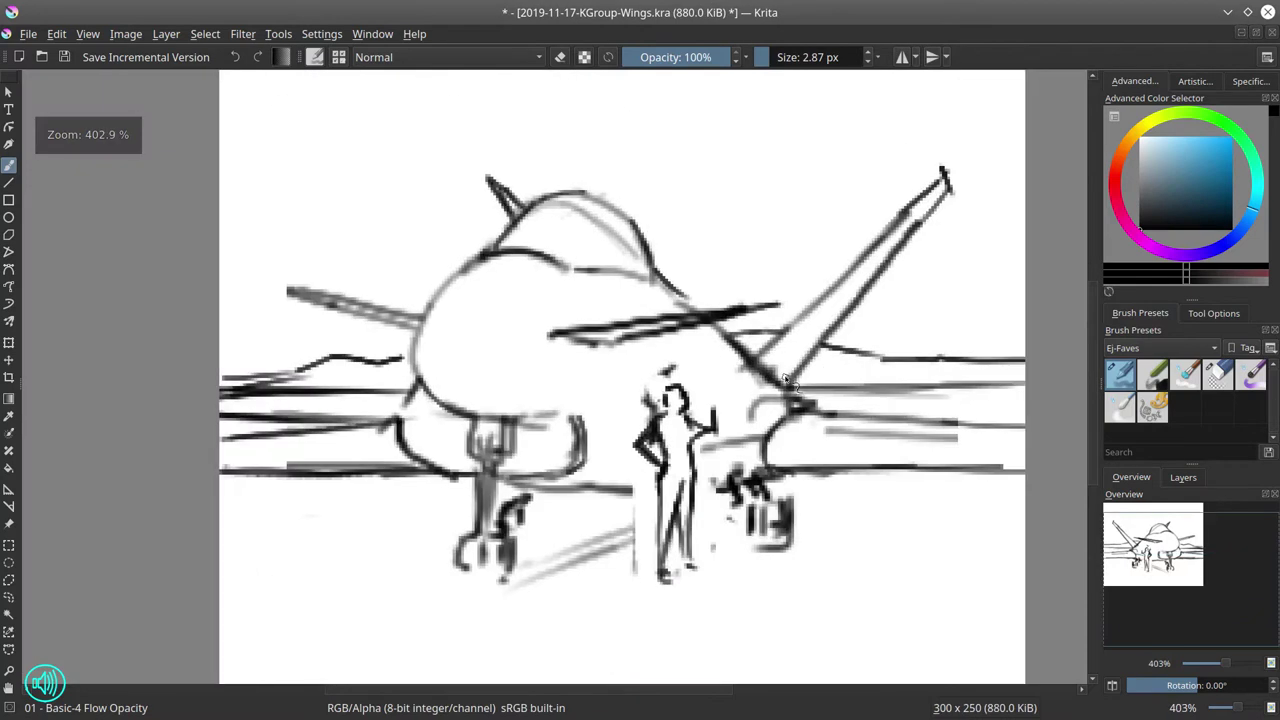
pyautogui.moveTo(538, 490); pyautogui.dragTo(732, 489)
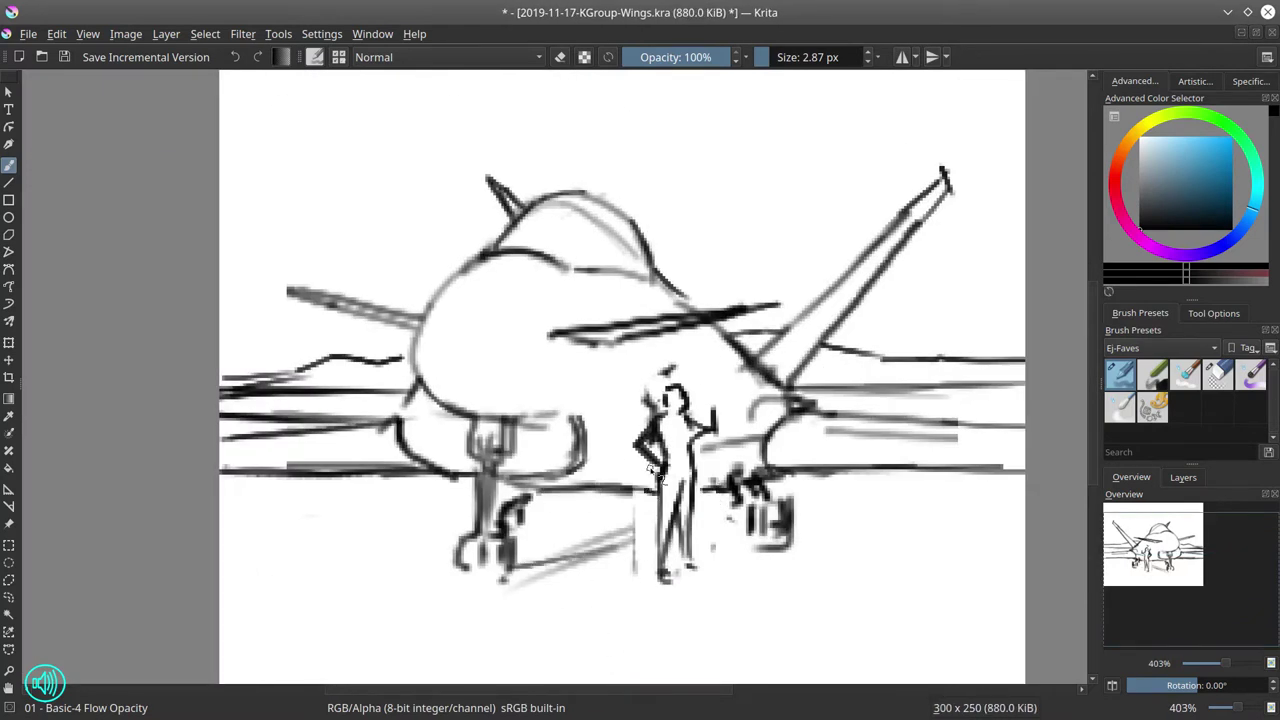
# Save the sketch document.
pyautogui.scroll(-3, 809, 447)
pyautogui.click(28, 33)
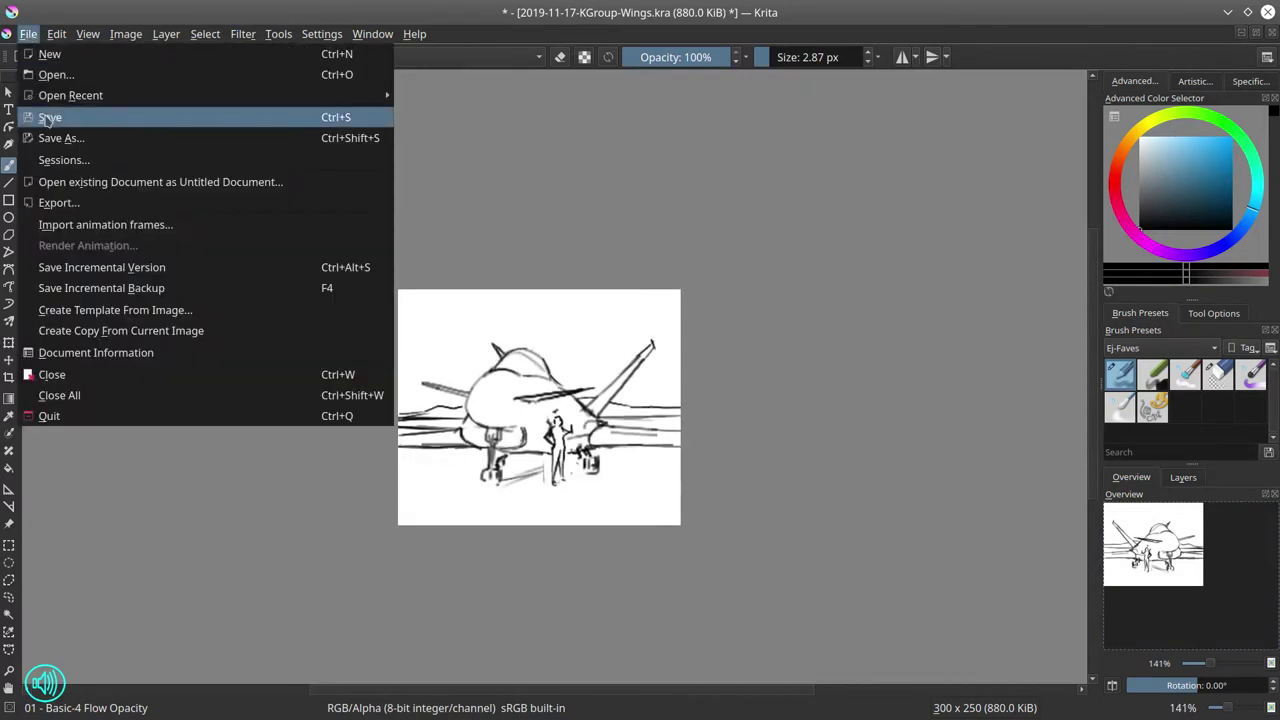
pyautogui.click(45, 114)
# Pick a dark teal blue, duplicate the Layer 1 sketch and hide the copy.
pyautogui.click(1213, 203)
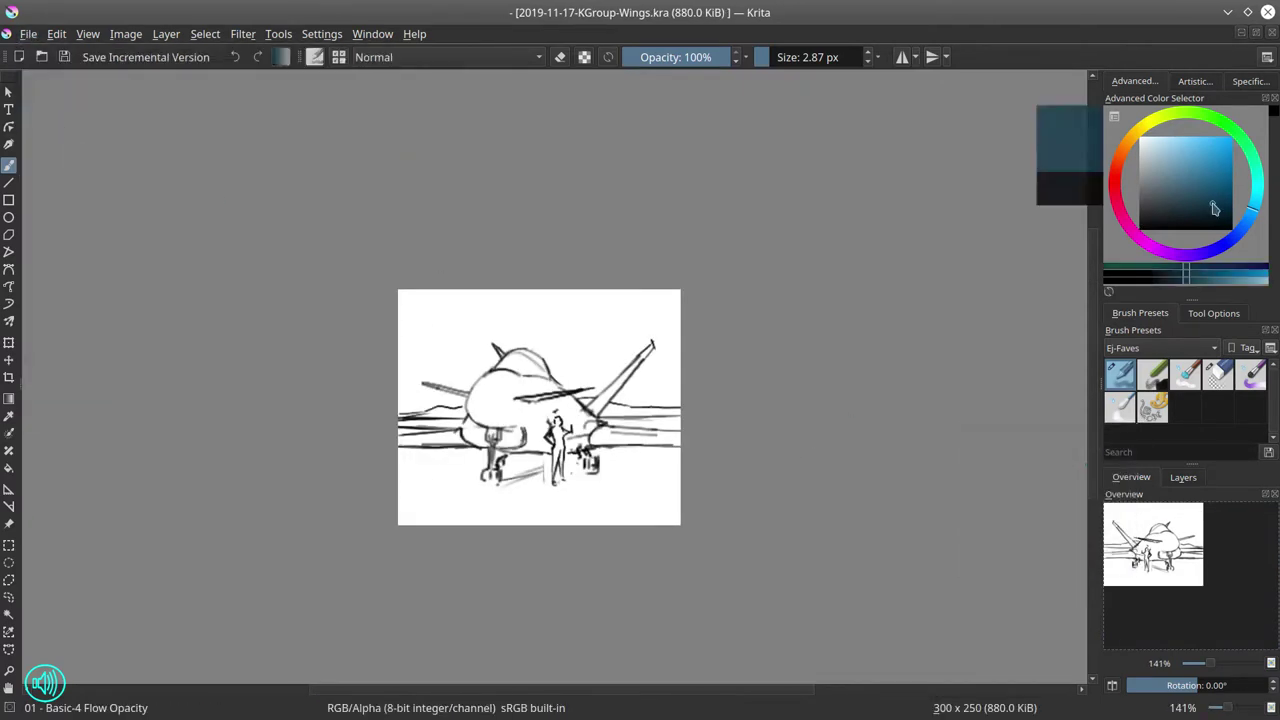
pyautogui.click(1183, 477)
pyautogui.rightClick(1203, 550)
pyautogui.click(1110, 269)
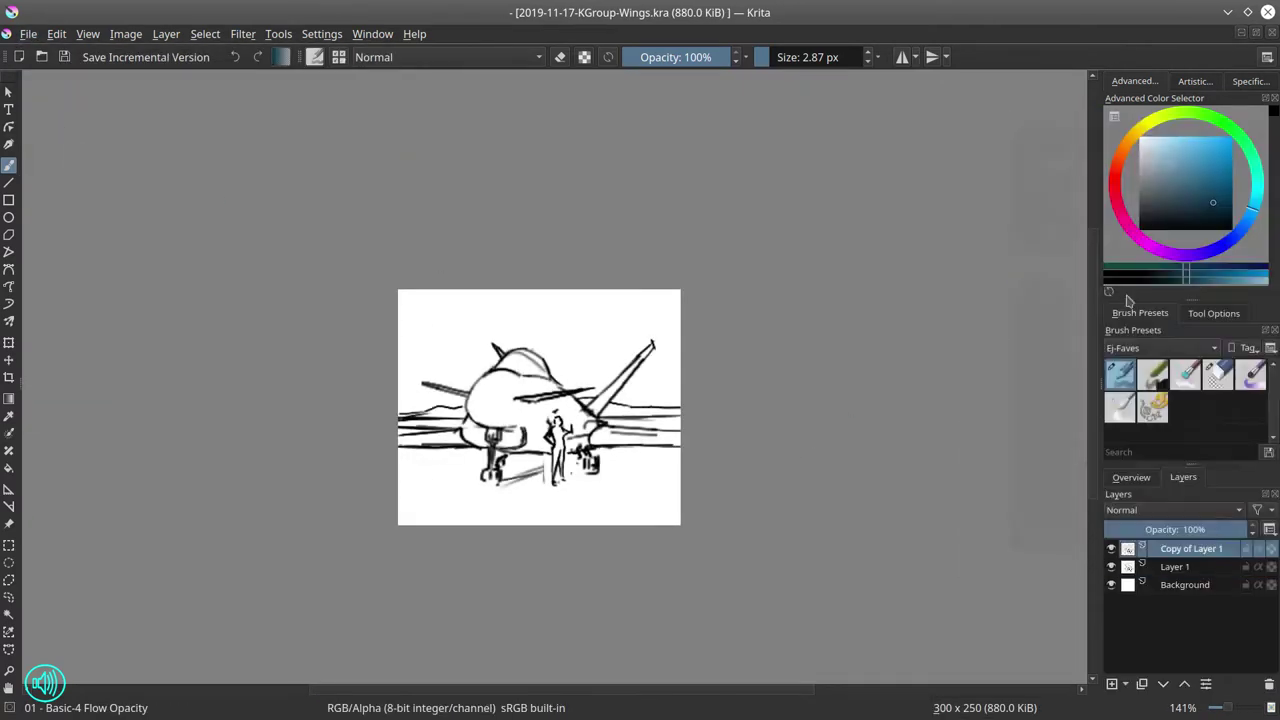
pyautogui.rightClick(1170, 550)
pyautogui.click(1165, 285)
pyautogui.rightClick(1170, 548)
pyautogui.click(1167, 281)
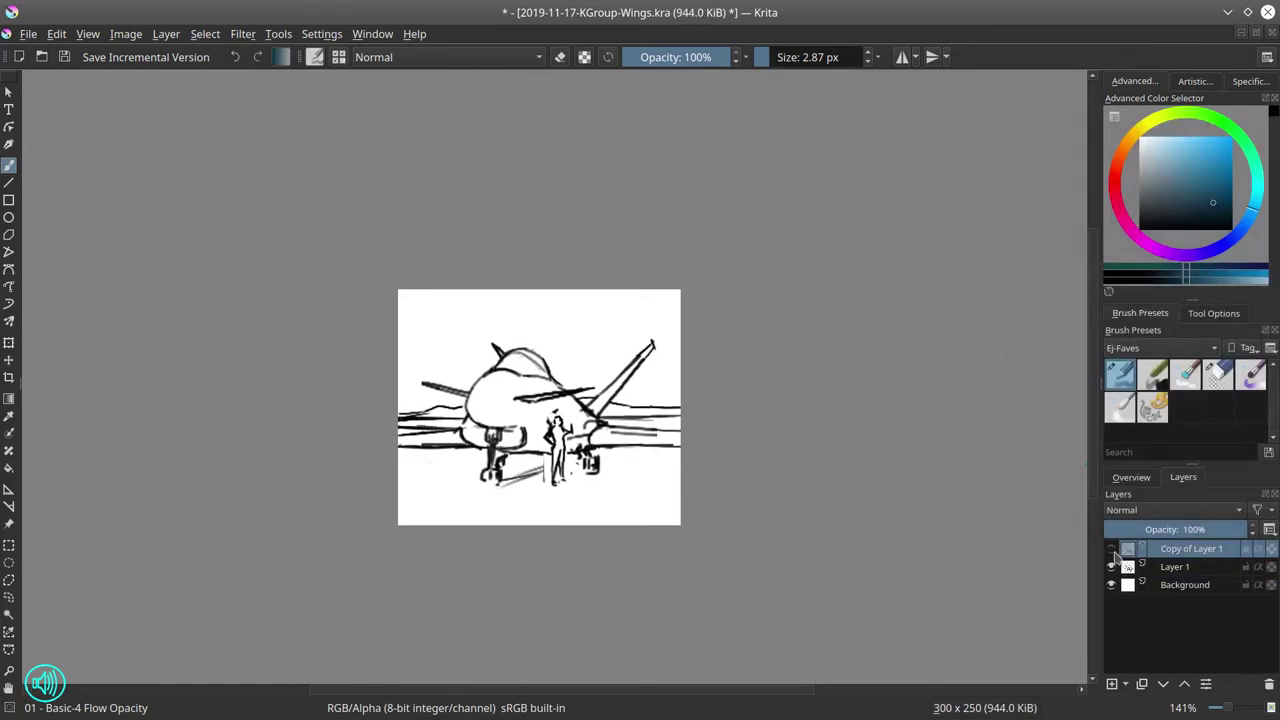
# Fill the Background layer with the dark teal blue.
pyautogui.click(1218, 591)
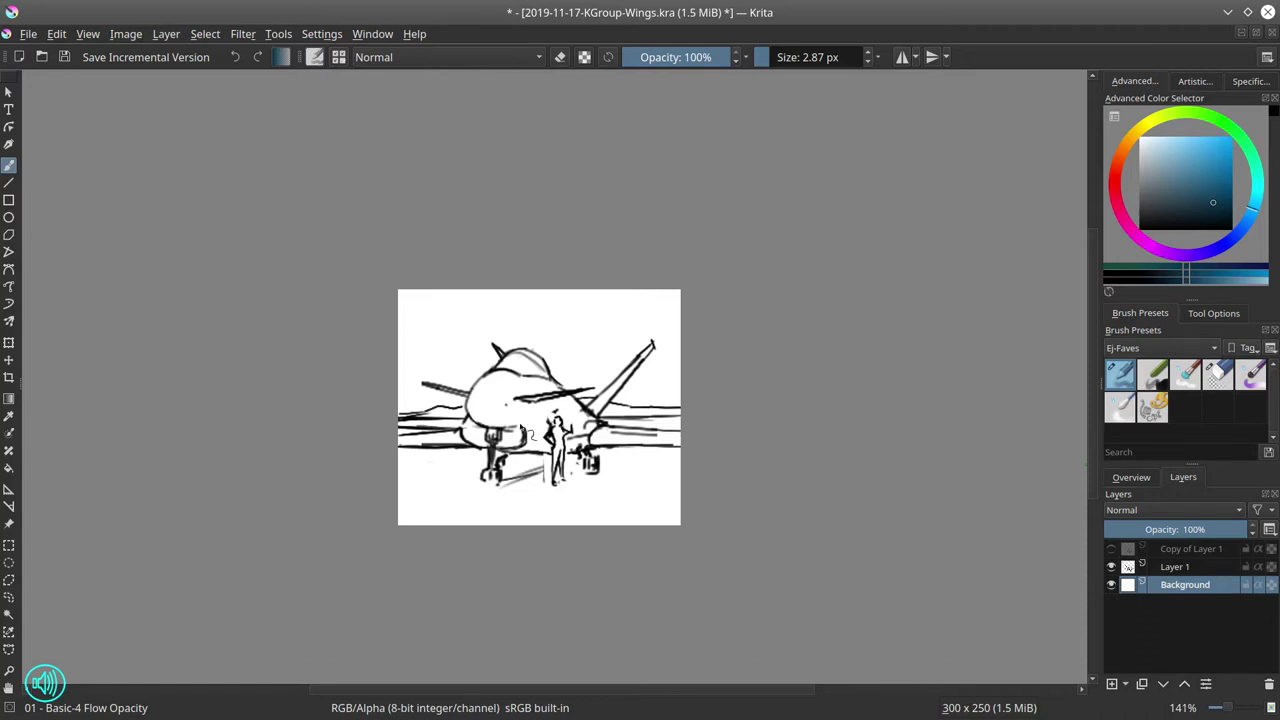
pyautogui.scroll(3, 527, 433)
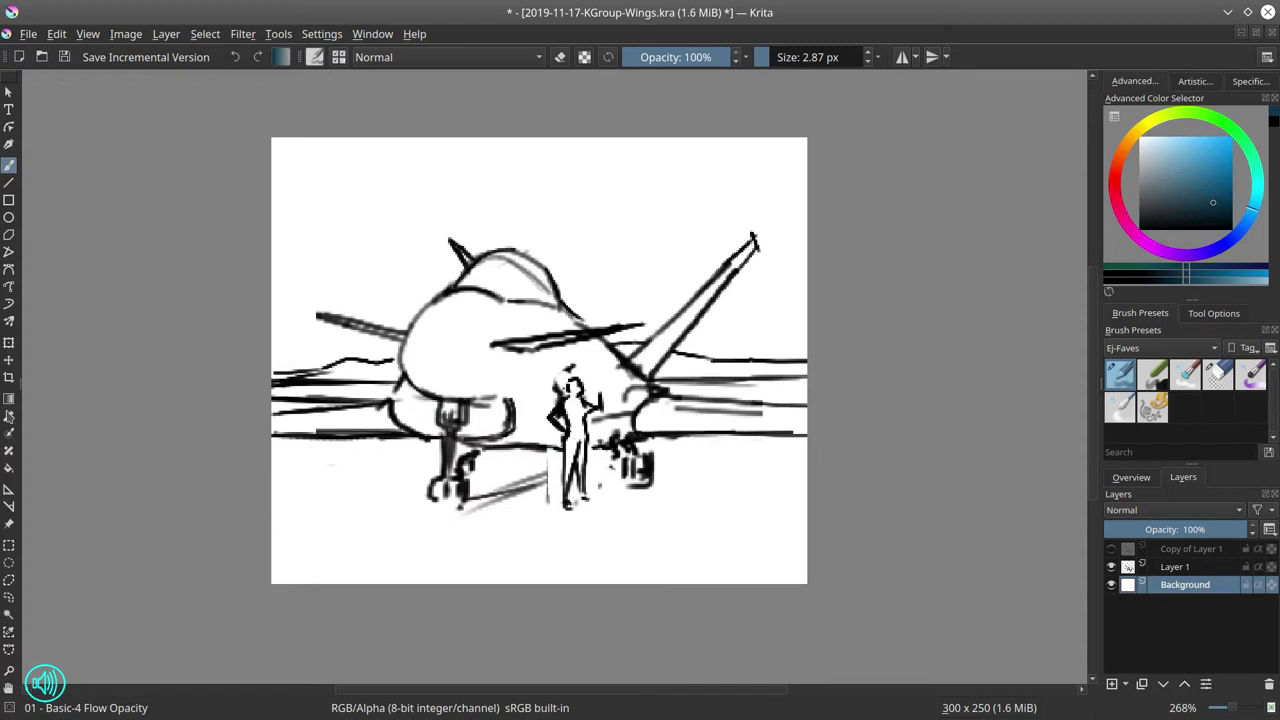
pyautogui.press('f')
pyautogui.click(633, 541)
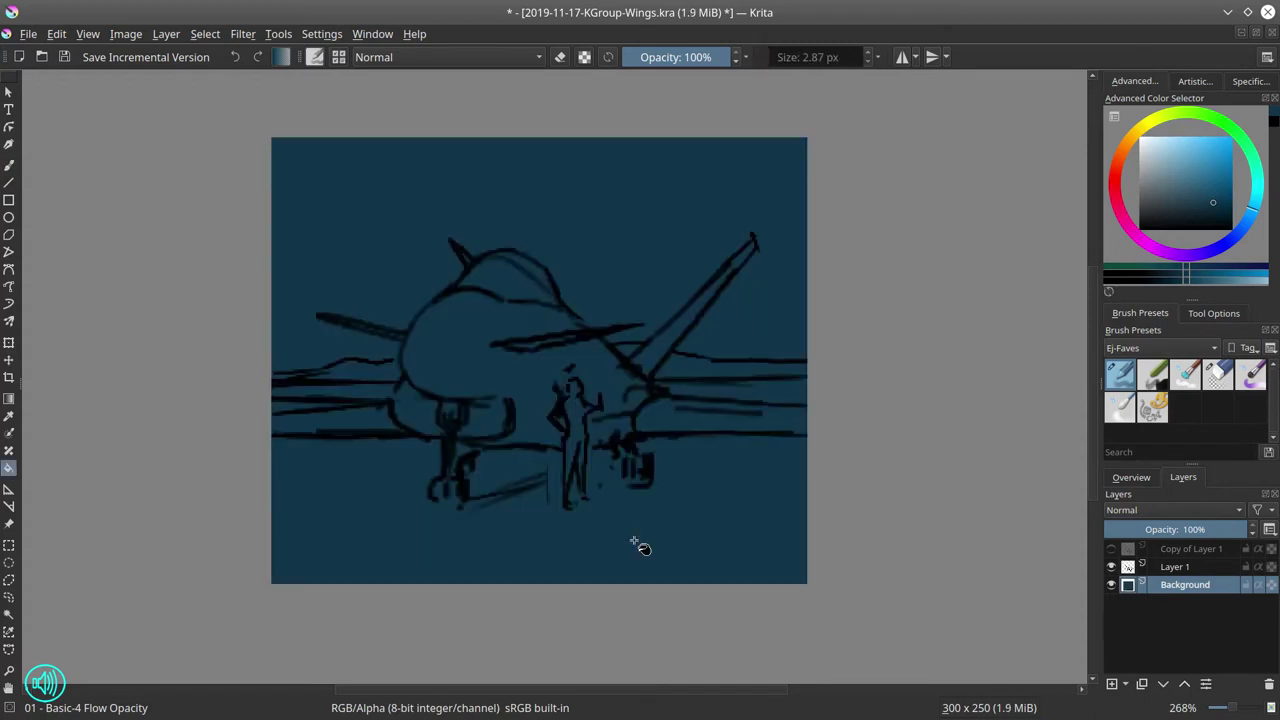
# Outline polygonal selections around the lit parts of the canopy, nose, fuselage, tail fins, near wing and standing figure.
pyautogui.click(8, 580)
pyautogui.moveTo(480, 292)
pyautogui.mouseDown()
pyautogui.moveTo(447, 314)
pyautogui.moveTo(426, 372)
pyautogui.moveTo(456, 386)
pyautogui.moveTo(494, 345)
pyautogui.moveTo(557, 336)
pyautogui.mouseUp()
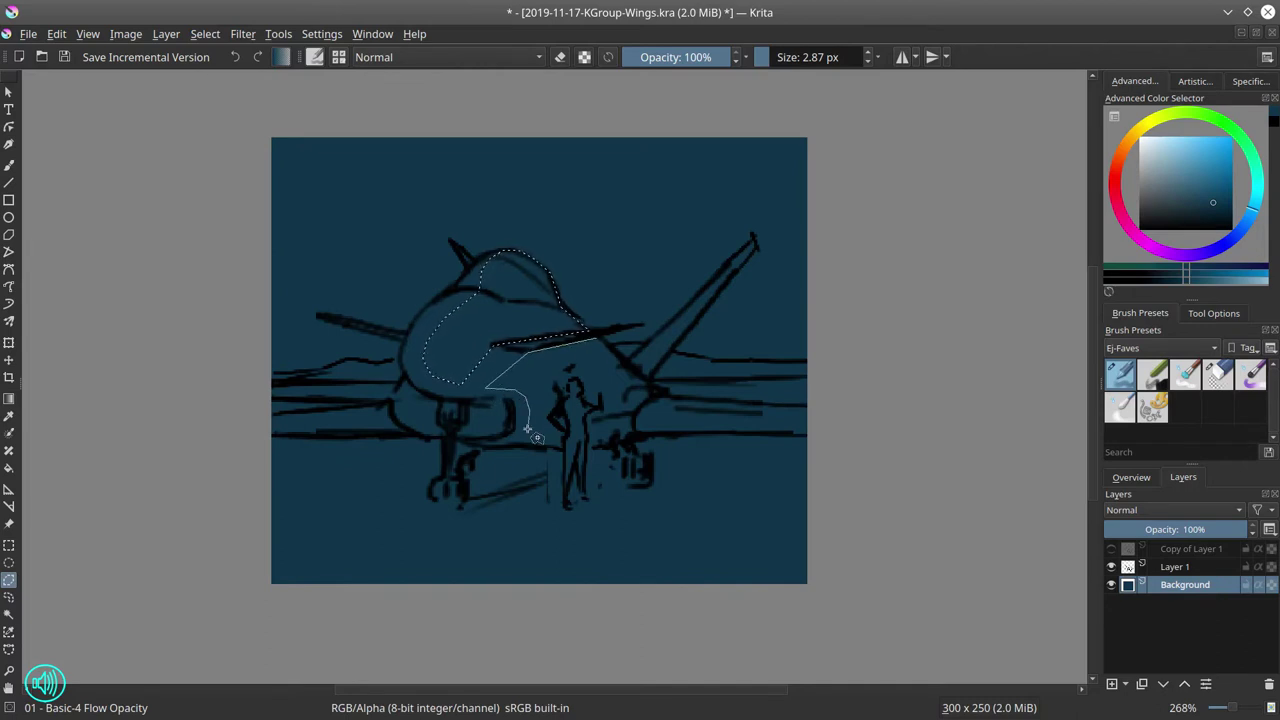
pyautogui.moveTo(528, 429)
pyautogui.mouseDown()
pyautogui.moveTo(572, 381)
pyautogui.moveTo(570, 482)
pyautogui.moveTo(579, 444)
pyautogui.moveTo(583, 472)
pyautogui.moveTo(584, 413)
pyautogui.moveTo(597, 409)
pyautogui.moveTo(579, 400)
pyautogui.moveTo(584, 378)
pyautogui.moveTo(598, 414)
pyautogui.moveTo(843, 420)
pyautogui.moveTo(658, 391)
pyautogui.moveTo(601, 337)
pyautogui.moveTo(624, 371)
pyautogui.moveTo(754, 240)
pyautogui.moveTo(644, 385)
pyautogui.mouseUp()
pyautogui.moveTo(466, 252); pyautogui.dragTo(478, 263)
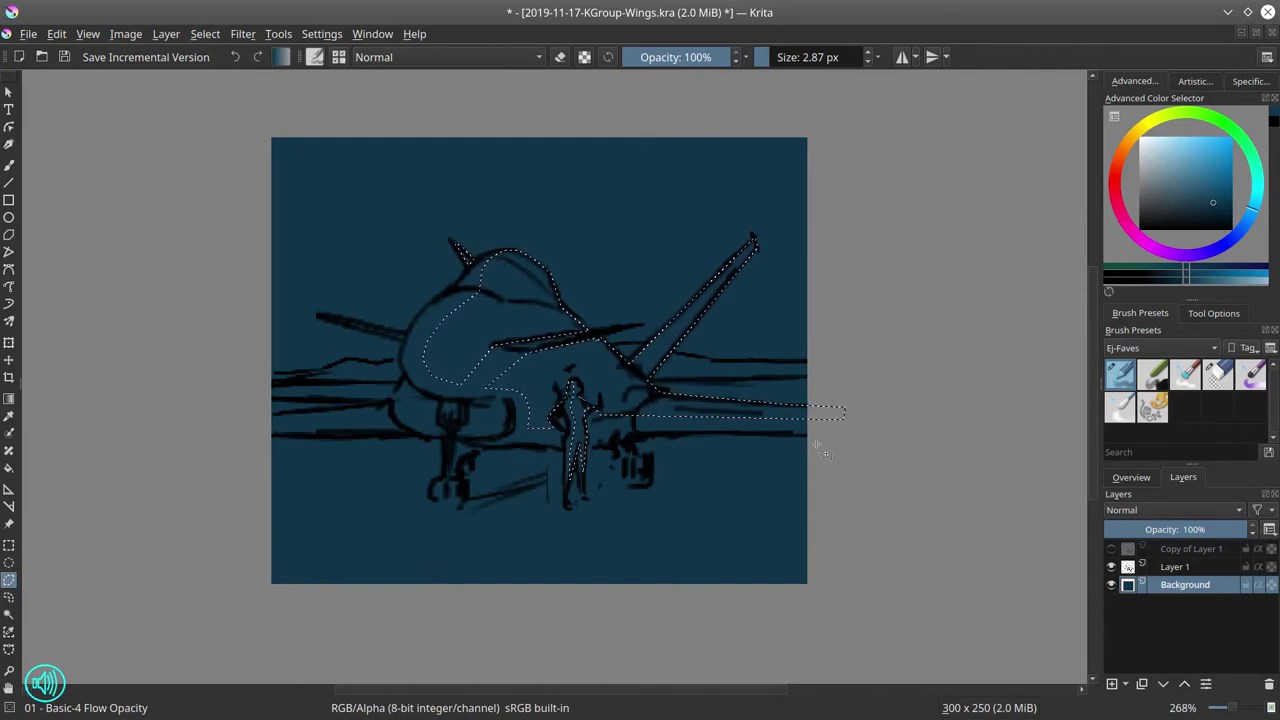
# Fill the selected lit areas with a light pinkish brown and deselect.
pyautogui.click(1119, 157)
pyautogui.click(1163, 164)
pyautogui.click(8, 468)
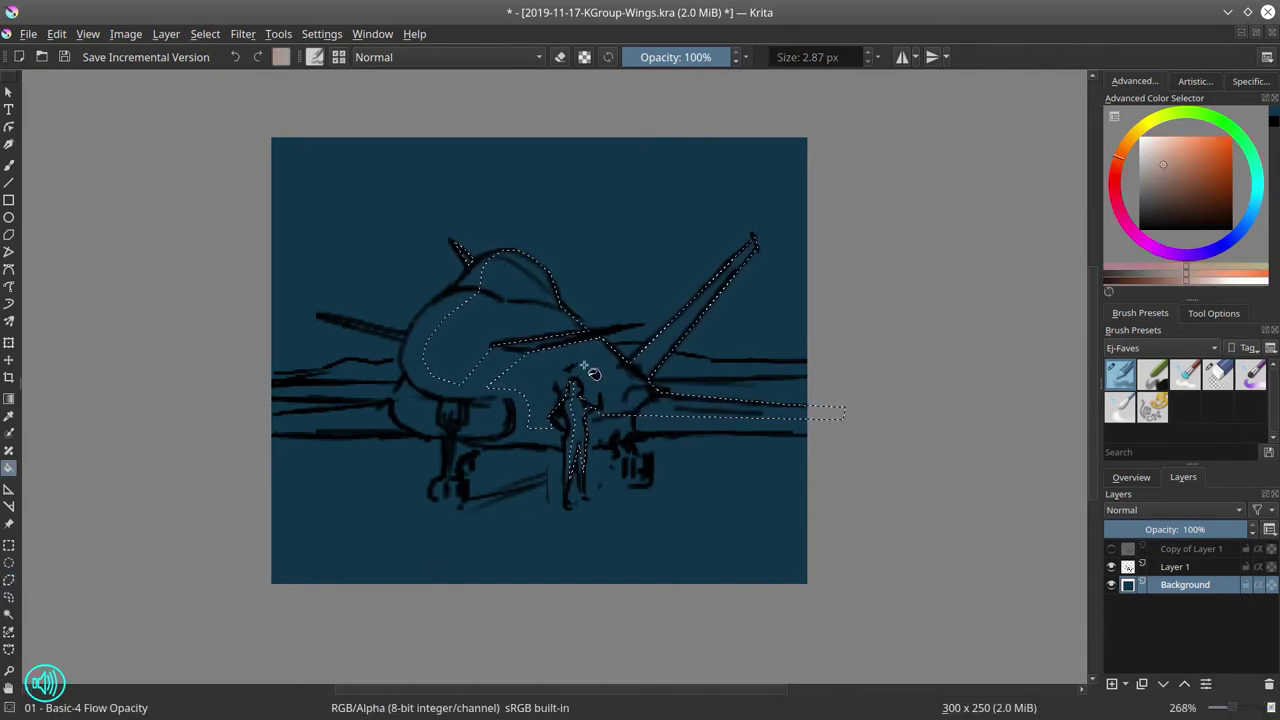
pyautogui.click(591, 368)
pyautogui.click(210, 38)
pyautogui.click(222, 74)
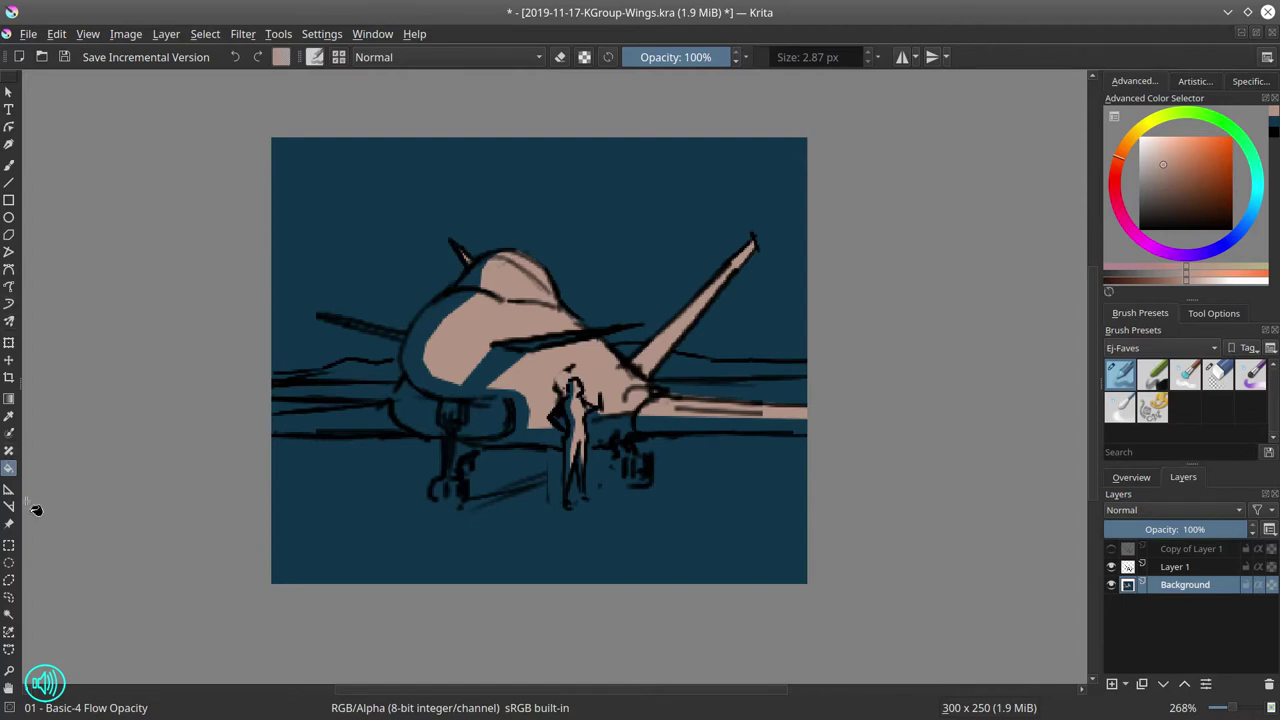
# Outline a polygonal selection of the foreground ground below the jet, running past both sides of the canvas.
pyautogui.click(9, 580)
pyautogui.click(853, 497)
pyautogui.click(587, 491)
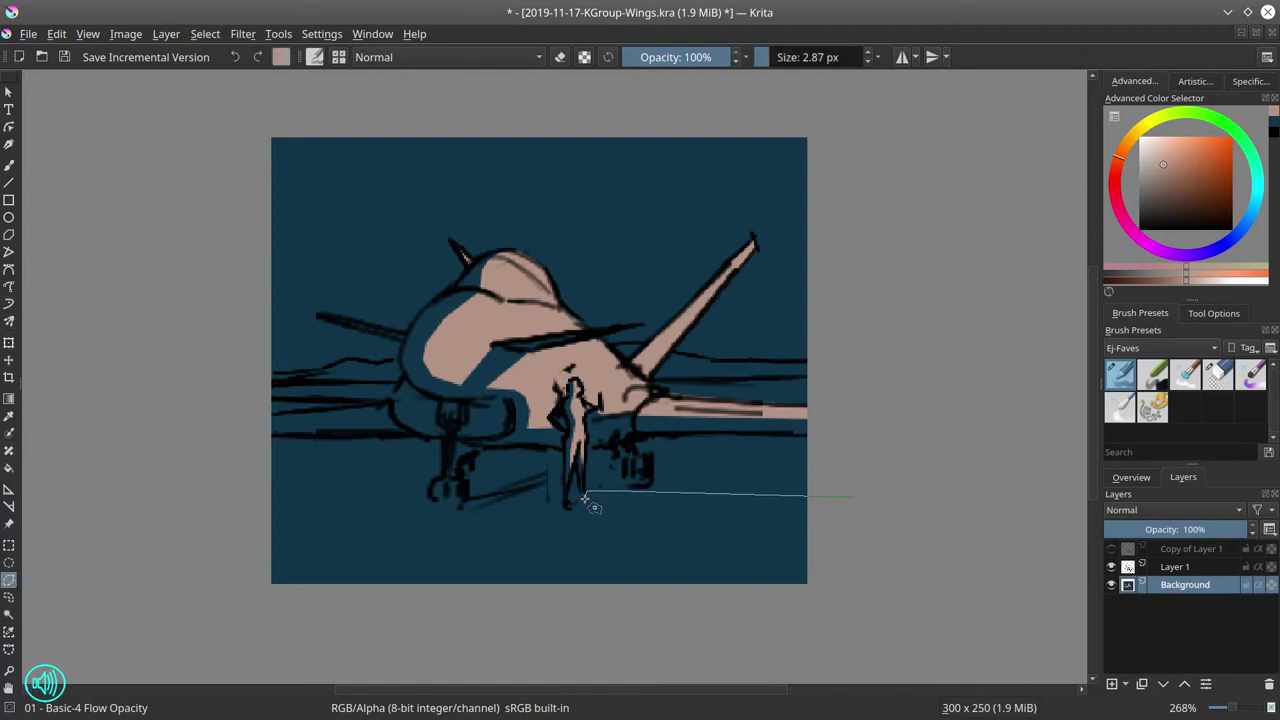
pyautogui.click(585, 498)
pyautogui.click(513, 494)
pyautogui.click(456, 509)
pyautogui.click(407, 511)
pyautogui.click(333, 523)
pyautogui.click(297, 511)
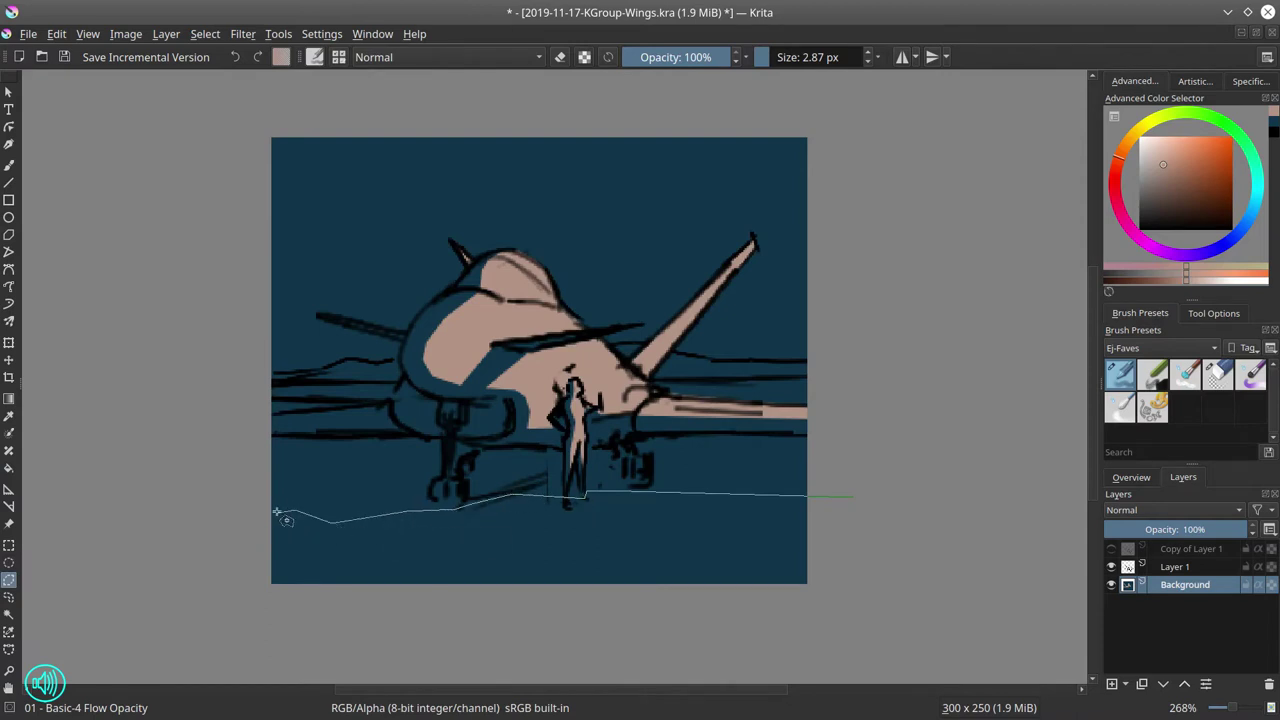
pyautogui.moveTo(278, 512)
pyautogui.mouseDown()
pyautogui.moveTo(643, 640)
pyautogui.moveTo(905, 590)
pyautogui.mouseUp()
# Refine the ground selection by subtracting along the shadow's near edge and around the figure's feet.
pyautogui.click(1236, 315)
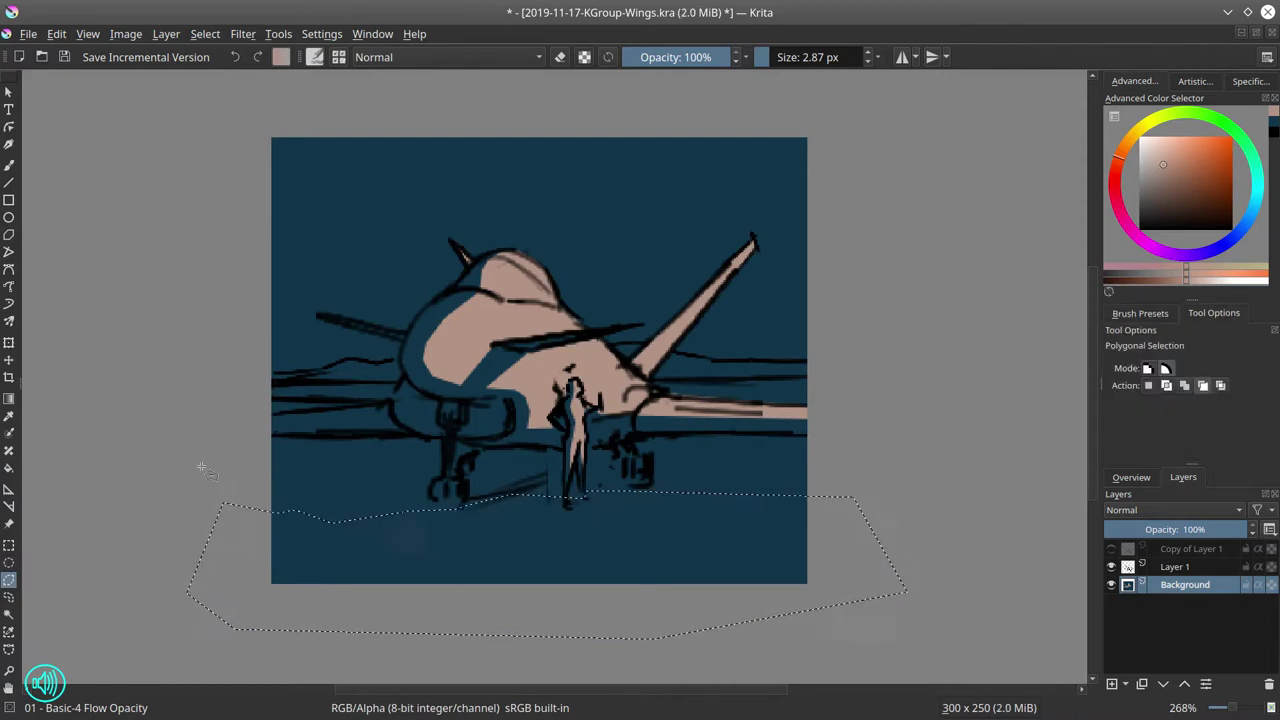
pyautogui.click(300, 477)
pyautogui.press('a')
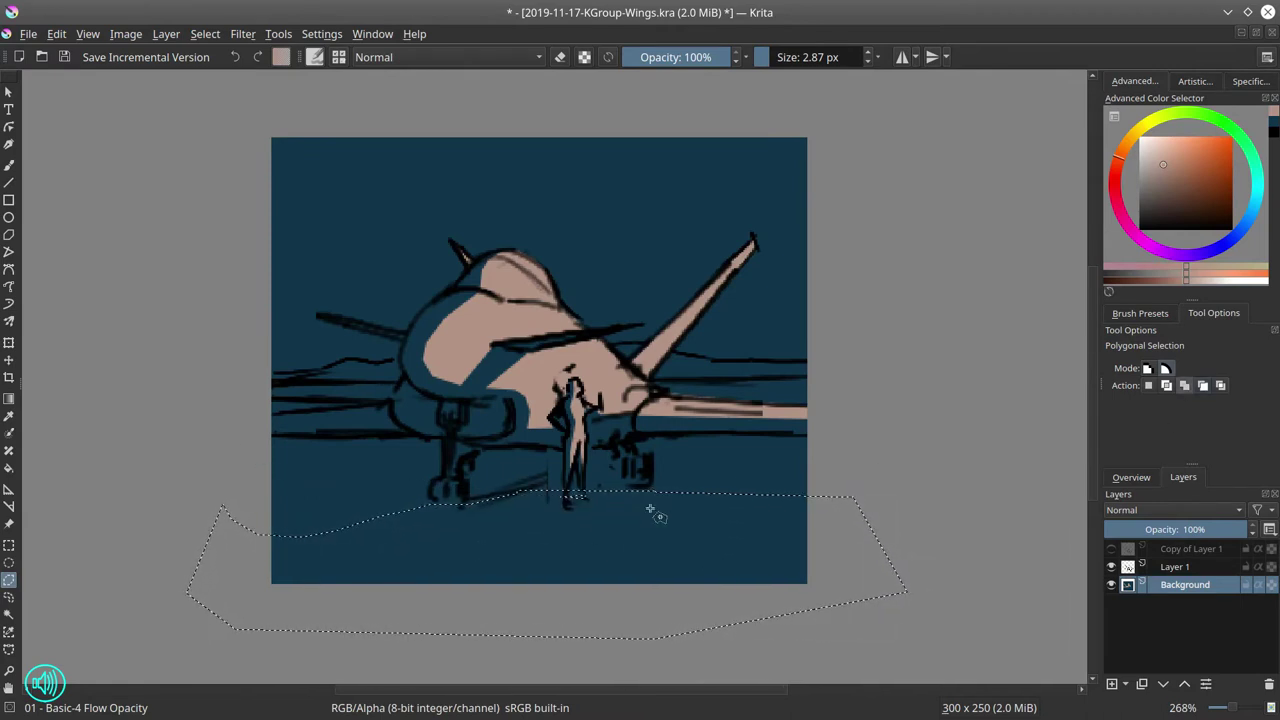
pyautogui.click(1203, 386)
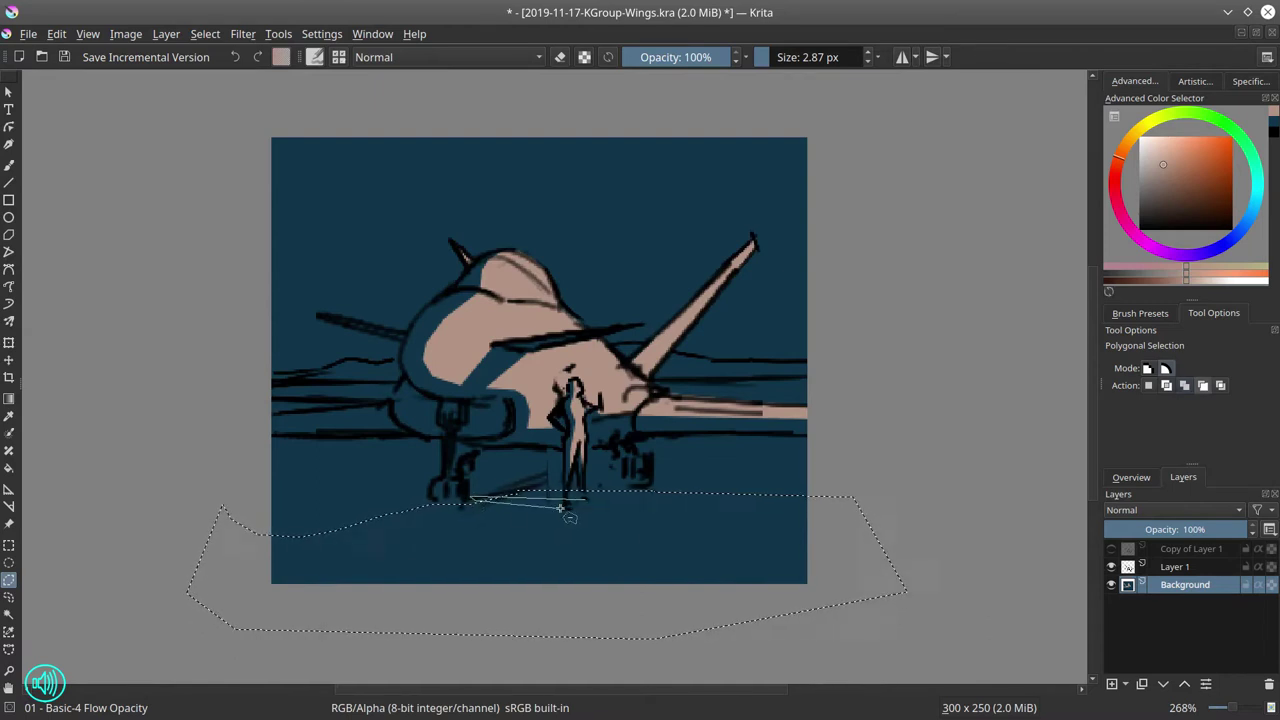
pyautogui.press('shift')
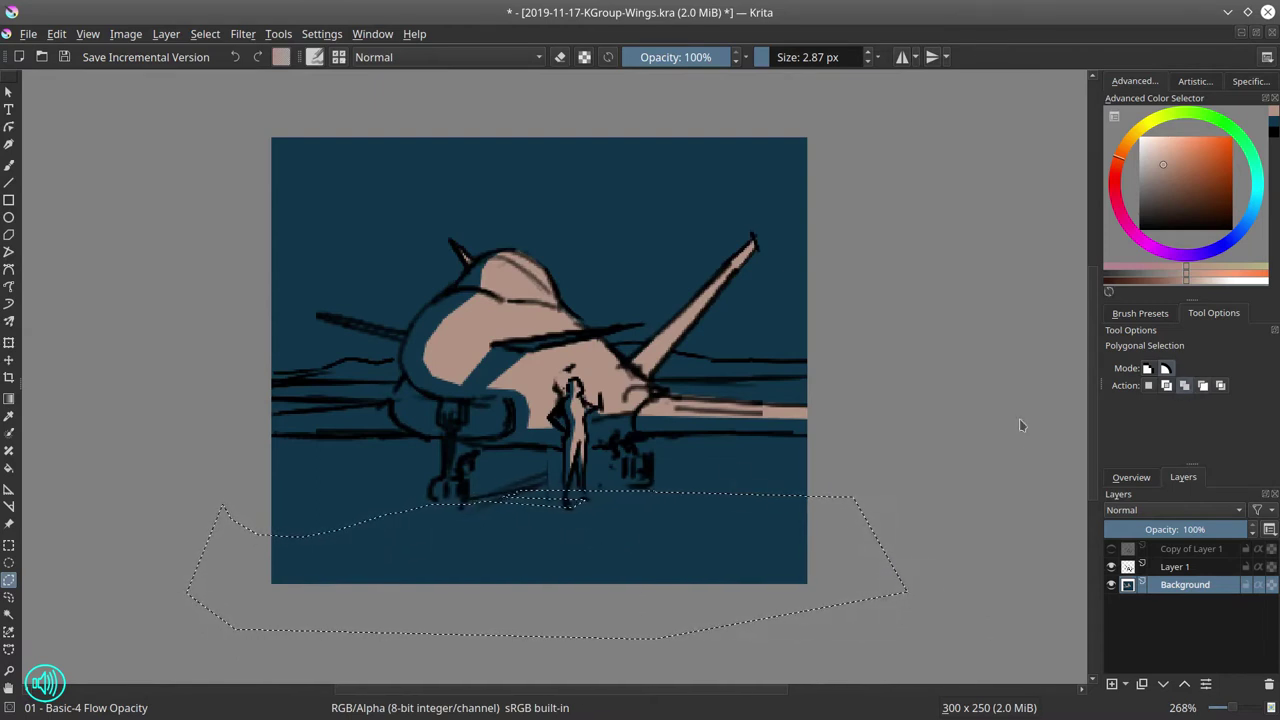
# Add the ground patches around the rear wheel, beside the nose and below the far wing to the selection.
pyautogui.click(812, 438)
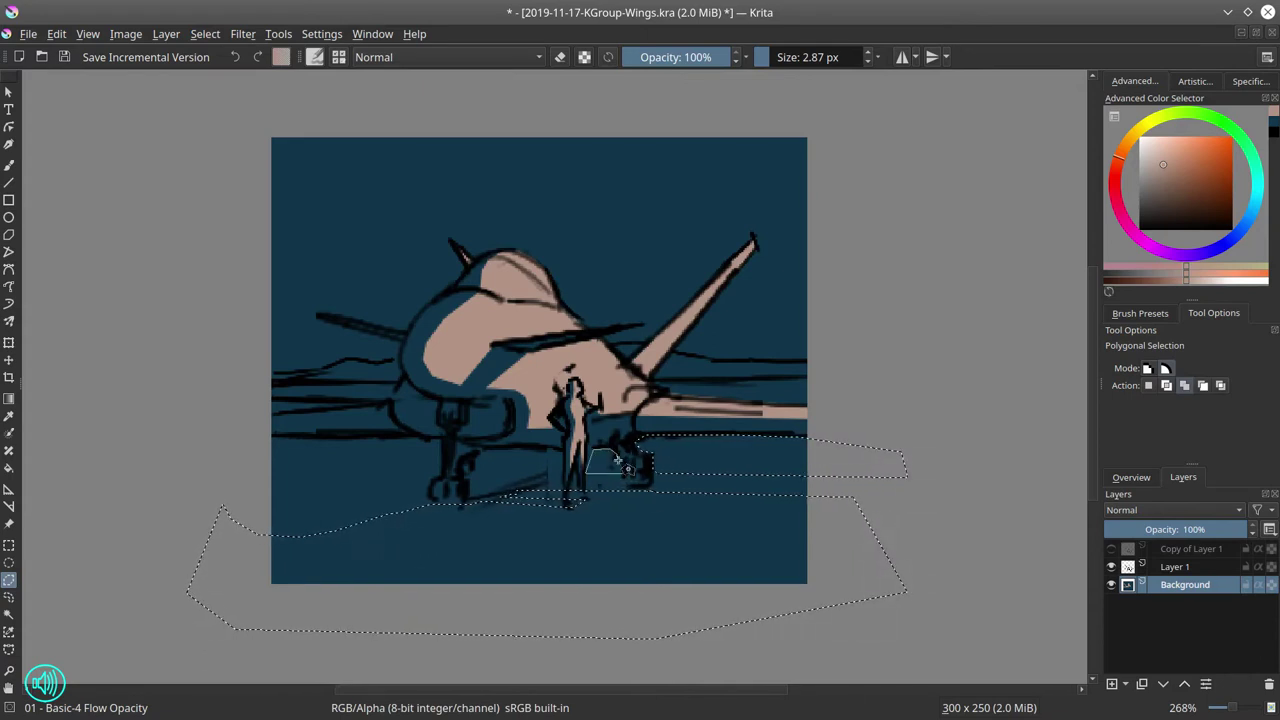
pyautogui.doubleClick(620, 462)
pyautogui.click(272, 457)
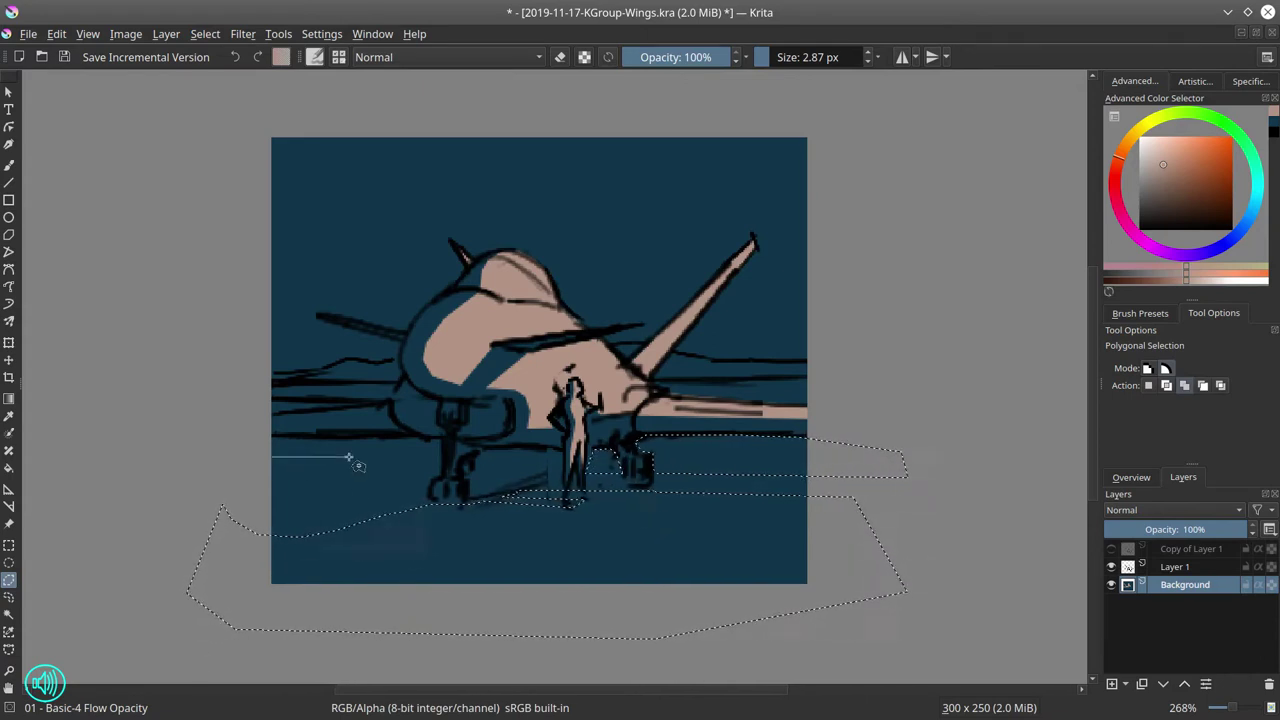
pyautogui.click(415, 450)
pyautogui.click(416, 438)
pyautogui.doubleClick(241, 436)
pyautogui.click(228, 414)
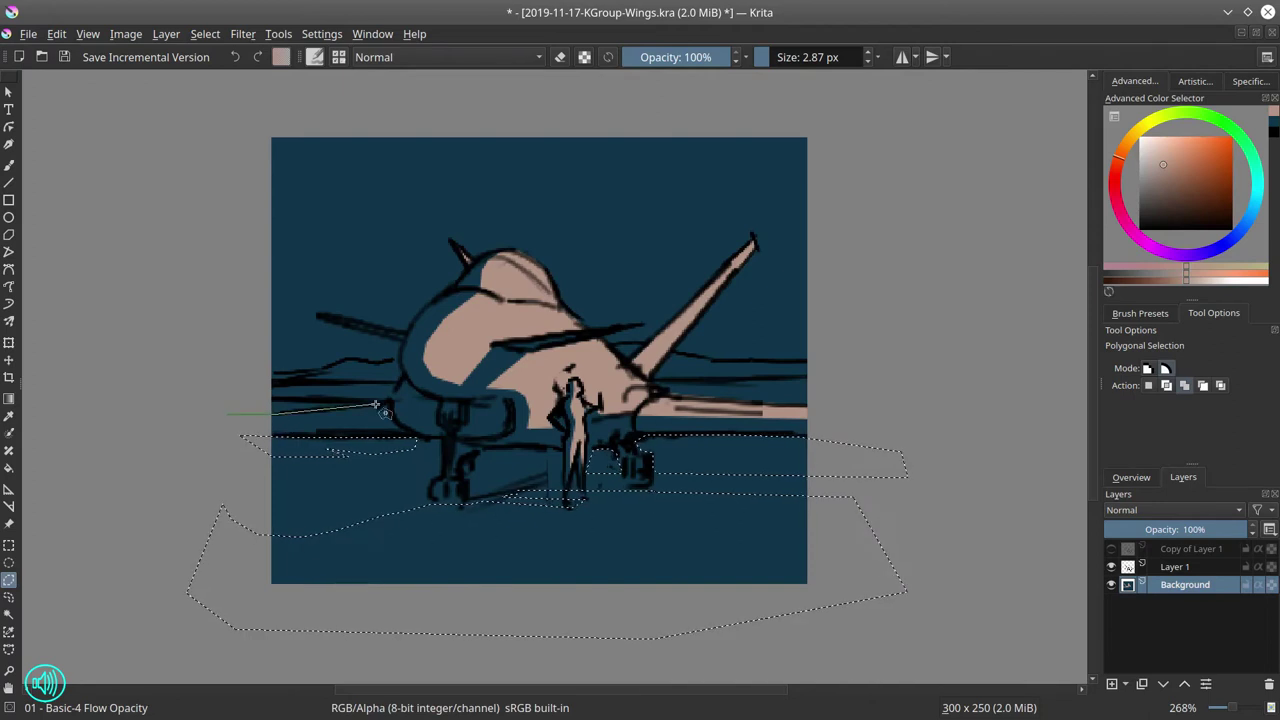
pyautogui.click(385, 403)
pyautogui.doubleClick(162, 401)
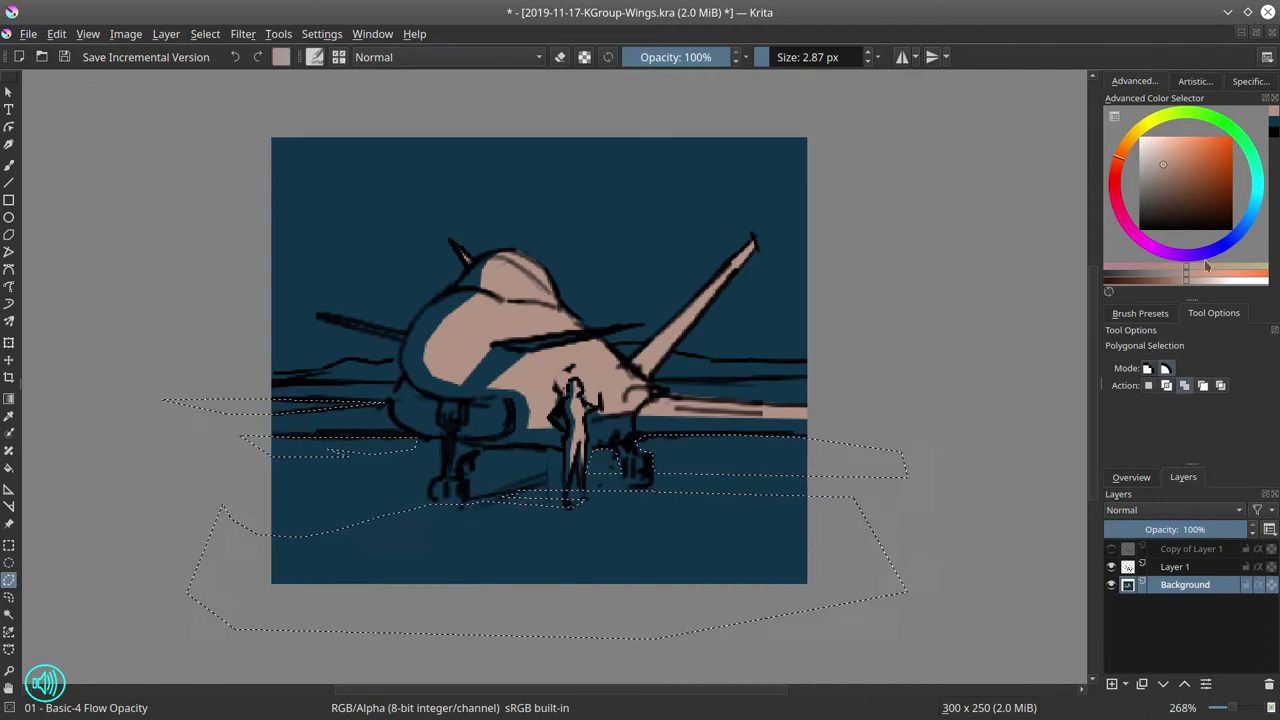
# Fill the selected ground areas with a muted blue and deselect.
pyautogui.click(1247, 228)
pyautogui.click(1187, 195)
pyautogui.press('f')
pyautogui.click(687, 547)
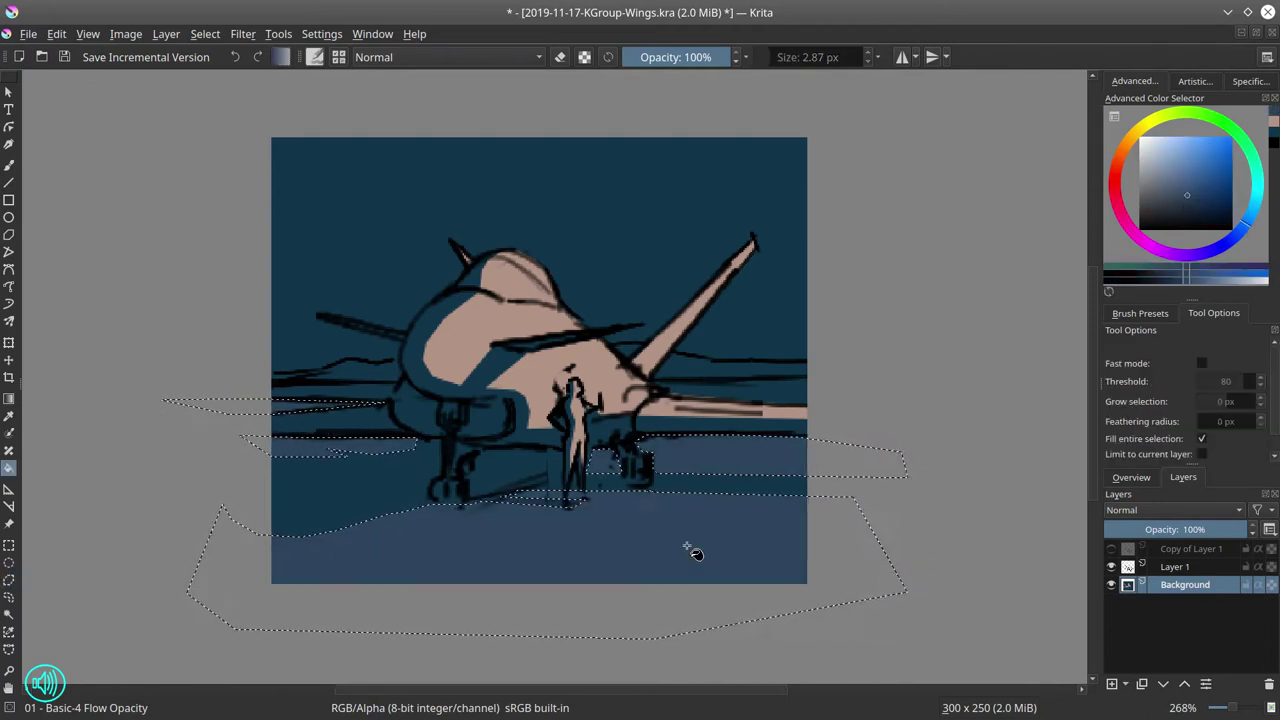
pyautogui.click(217, 36)
pyautogui.click(220, 82)
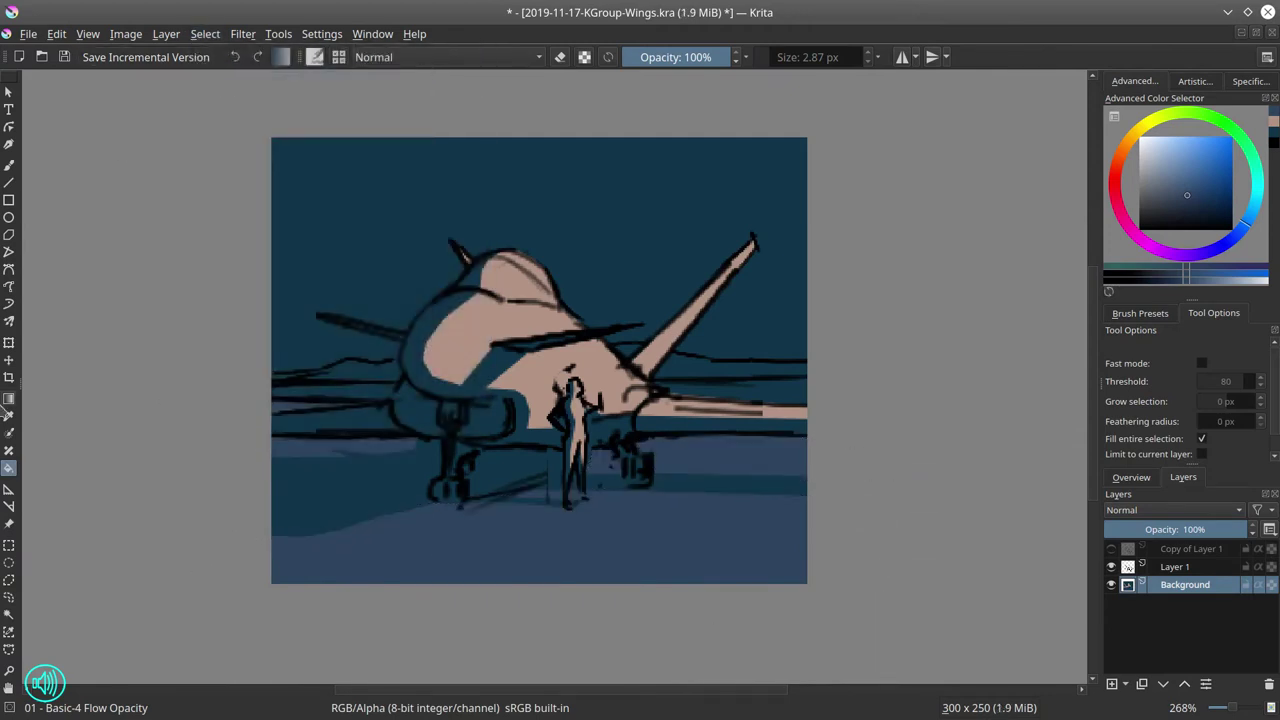
# Outline a polygonal selection of the jet's cast shadow on the ground between the muted blue areas.
pyautogui.click(9, 580)
pyautogui.click(196, 461)
pyautogui.click(346, 457)
pyautogui.click(335, 449)
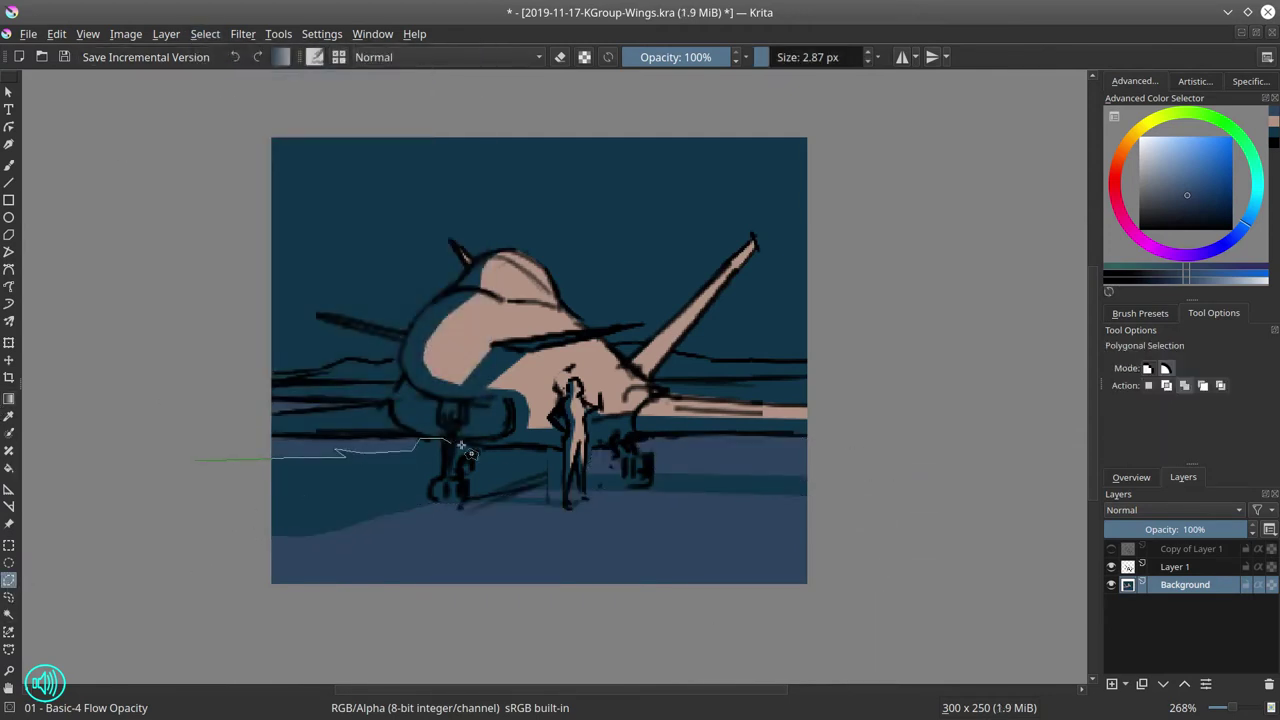
pyautogui.click(888, 478)
pyautogui.click(888, 493)
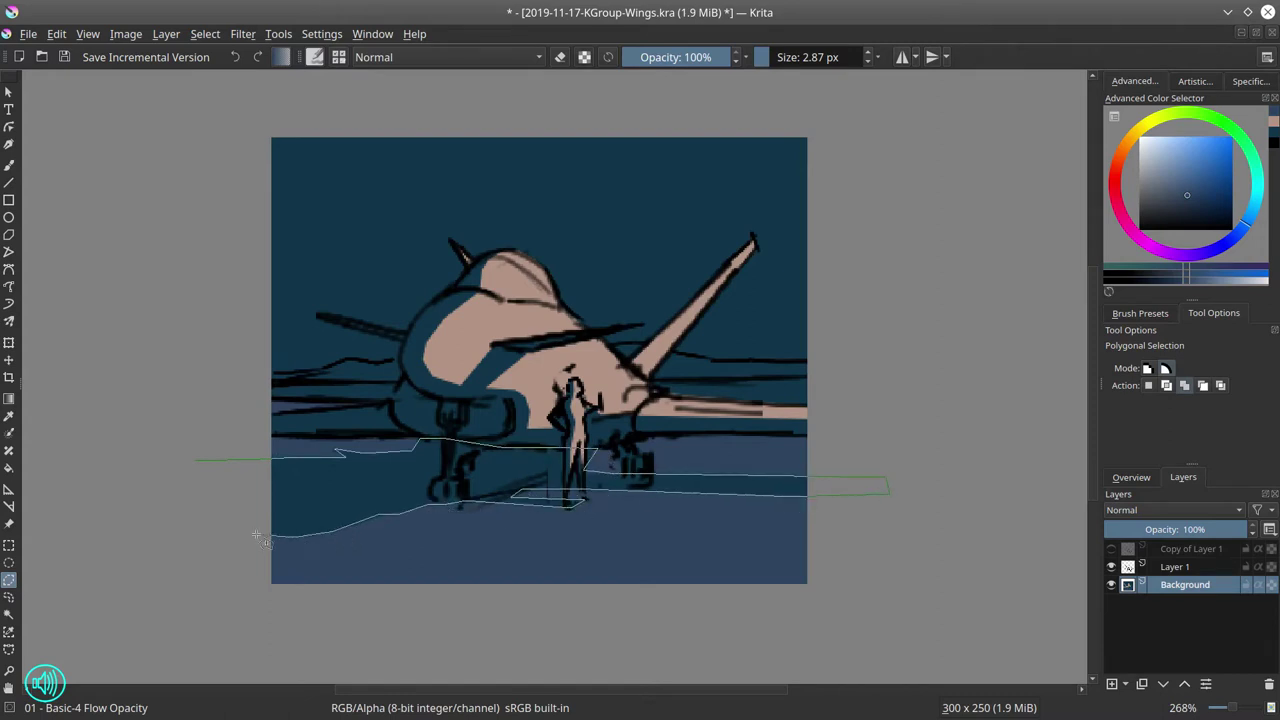
pyautogui.click(133, 515)
pyautogui.click(196, 460)
# Fill the jet's cast shadow with a very dark violet blue and deselect.
pyautogui.click(1178, 220)
pyautogui.moveTo(1177, 219); pyautogui.dragTo(1168, 219)
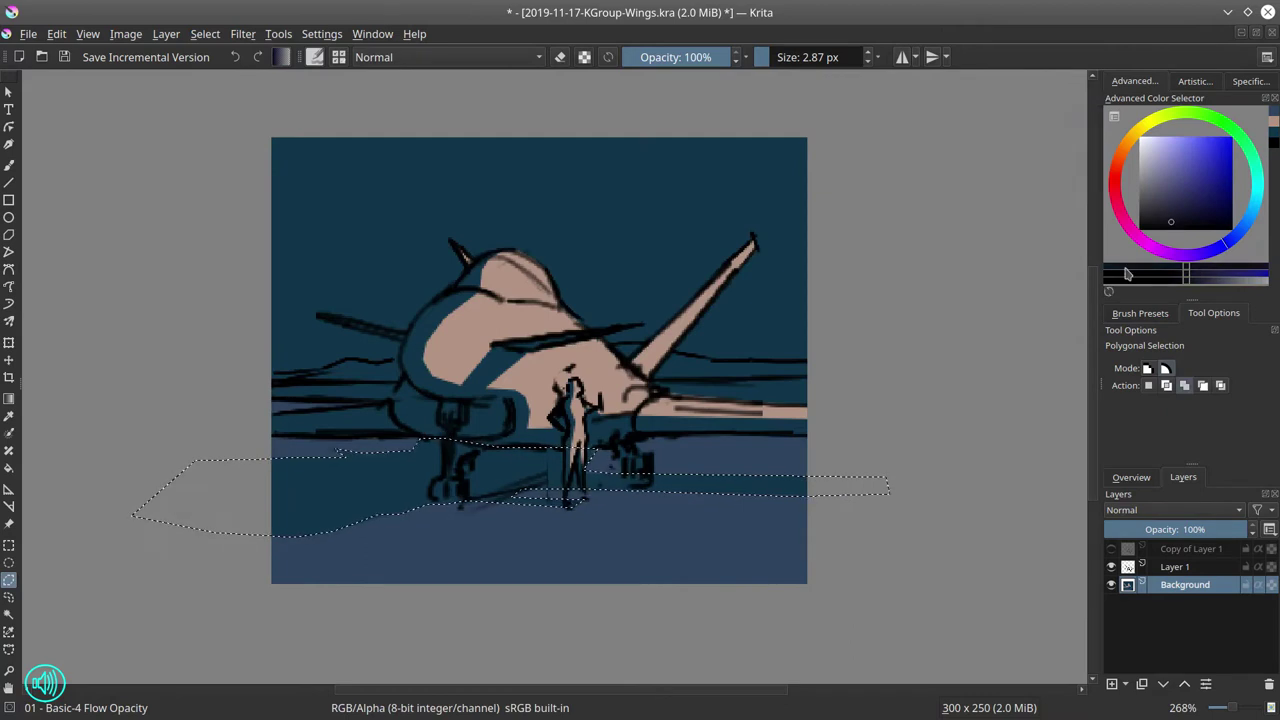
pyautogui.click(8, 468)
pyautogui.click(340, 490)
pyautogui.click(1154, 477)
pyautogui.click(205, 33)
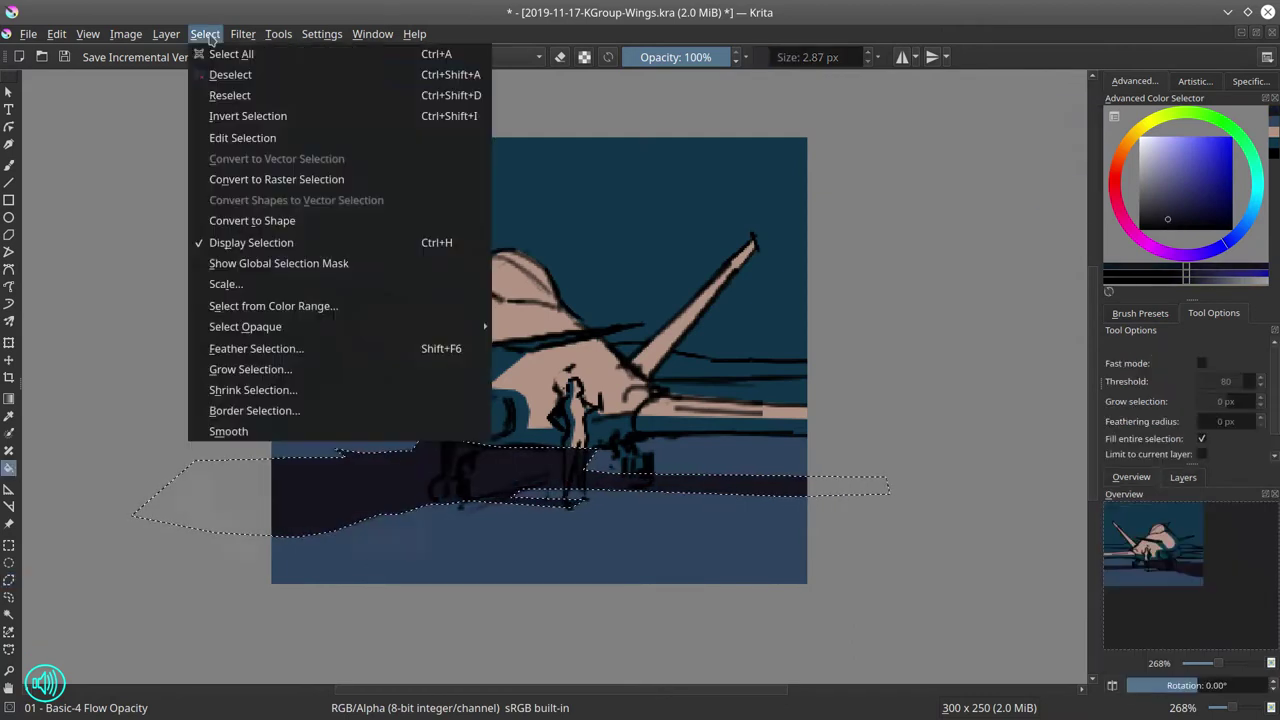
pyautogui.click(225, 72)
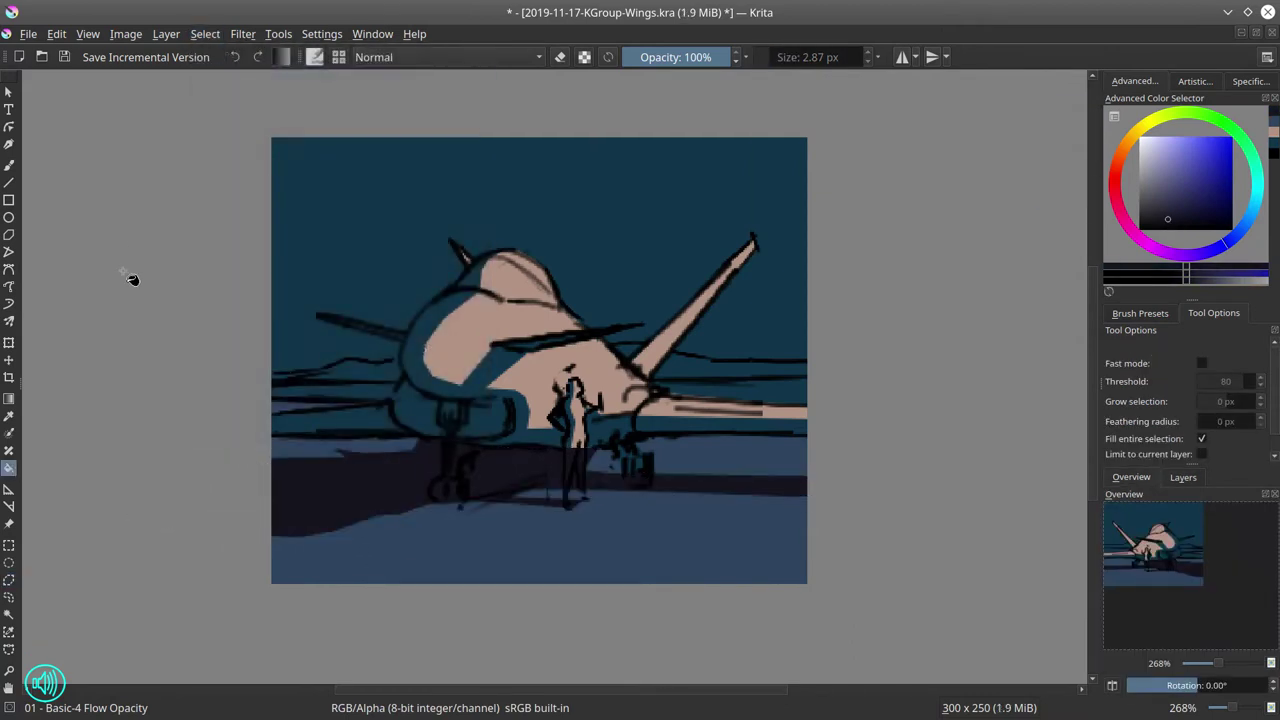
# Outline a polygonal selection over the near foreground from the shadow's edge past the canvas's lower-left corner.
pyautogui.click(9, 579)
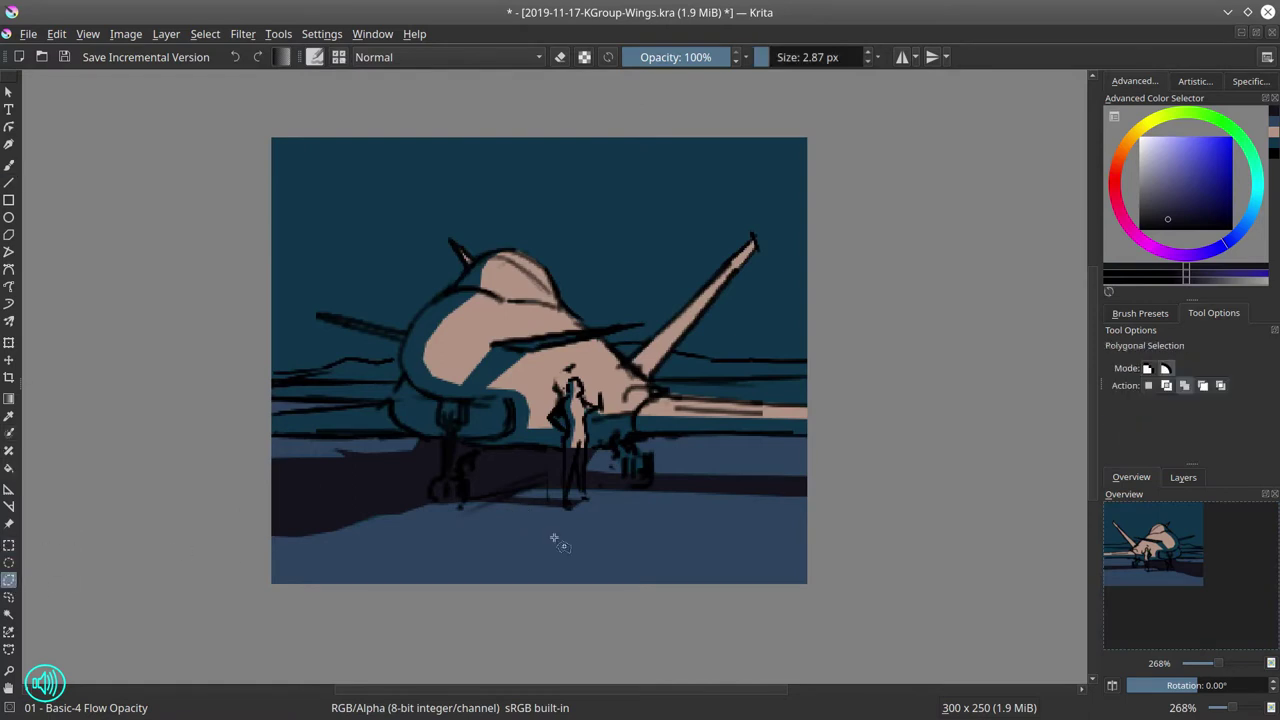
pyautogui.click(560, 530)
pyautogui.click(365, 503)
pyautogui.click(181, 513)
pyautogui.click(160, 547)
pyautogui.click(228, 611)
pyautogui.click(588, 611)
pyautogui.doubleClick(625, 565)
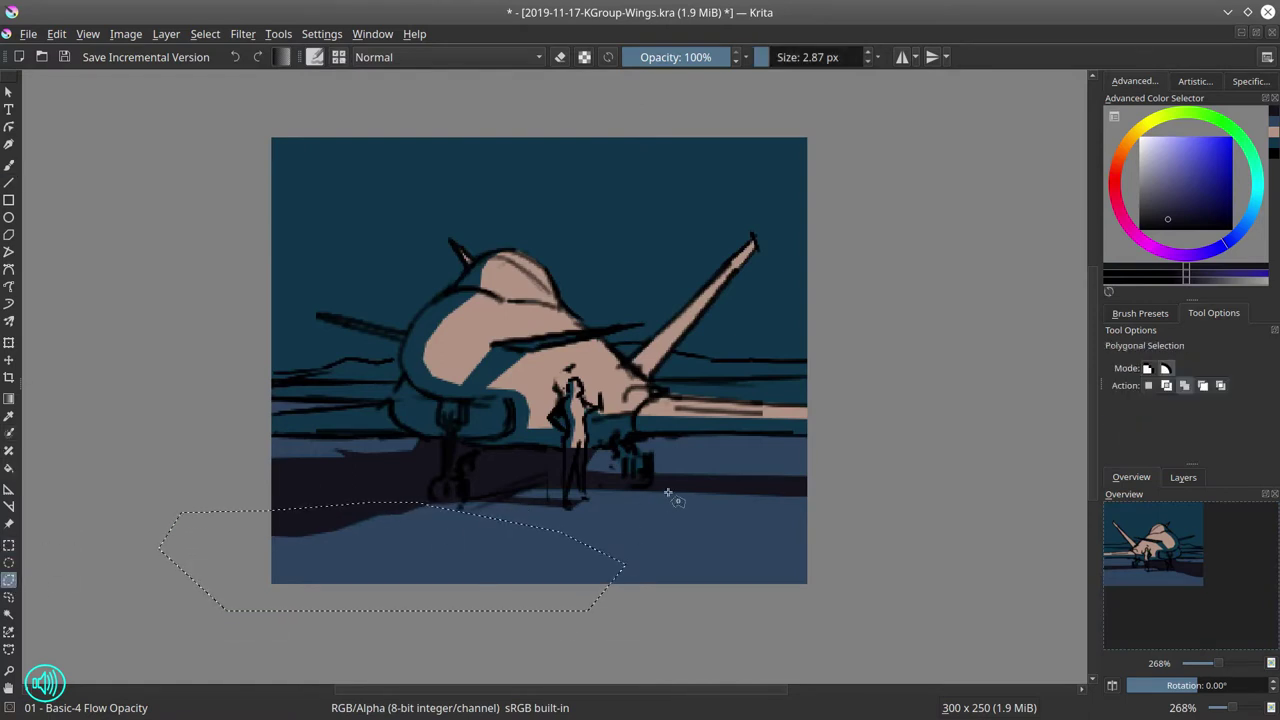
# Add the shadow strip at the figure's feet and the patch between the figure and the rear wheel to the selection.
pyautogui.click(664, 494)
pyautogui.click(470, 490)
pyautogui.doubleClick(683, 508)
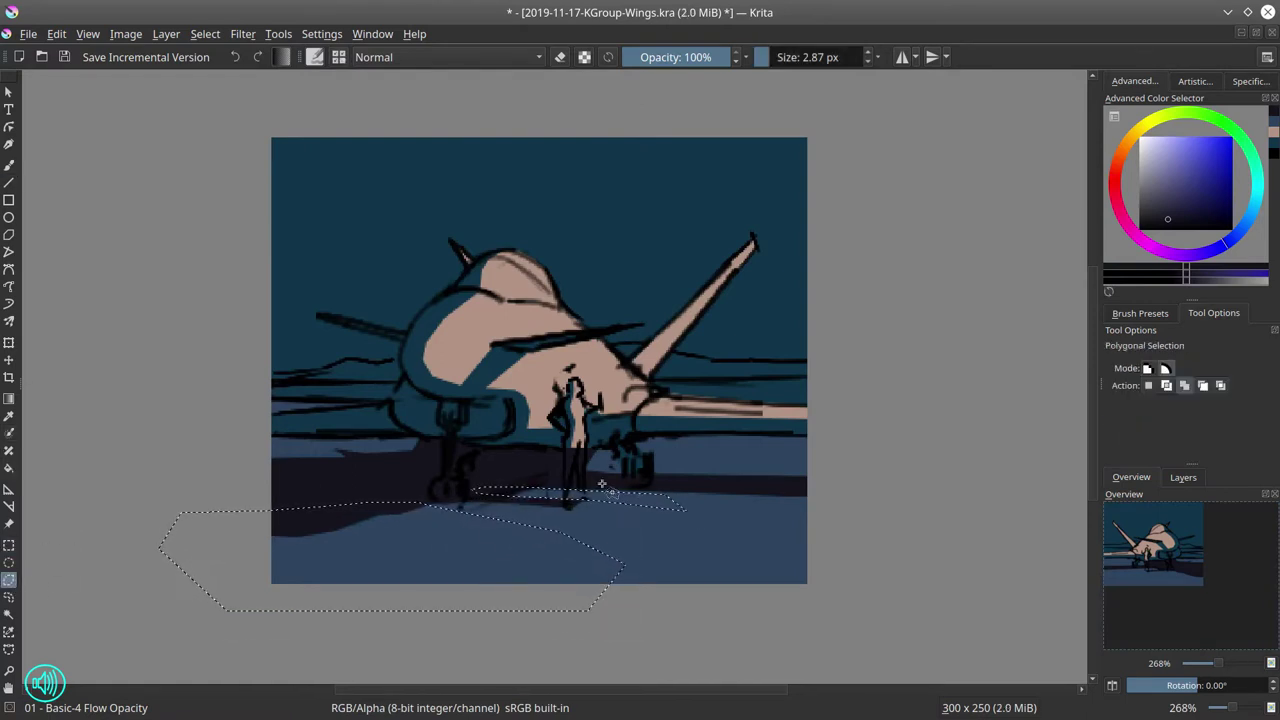
pyautogui.click(587, 452)
pyautogui.click(589, 470)
pyautogui.click(619, 471)
pyautogui.doubleClick(613, 455)
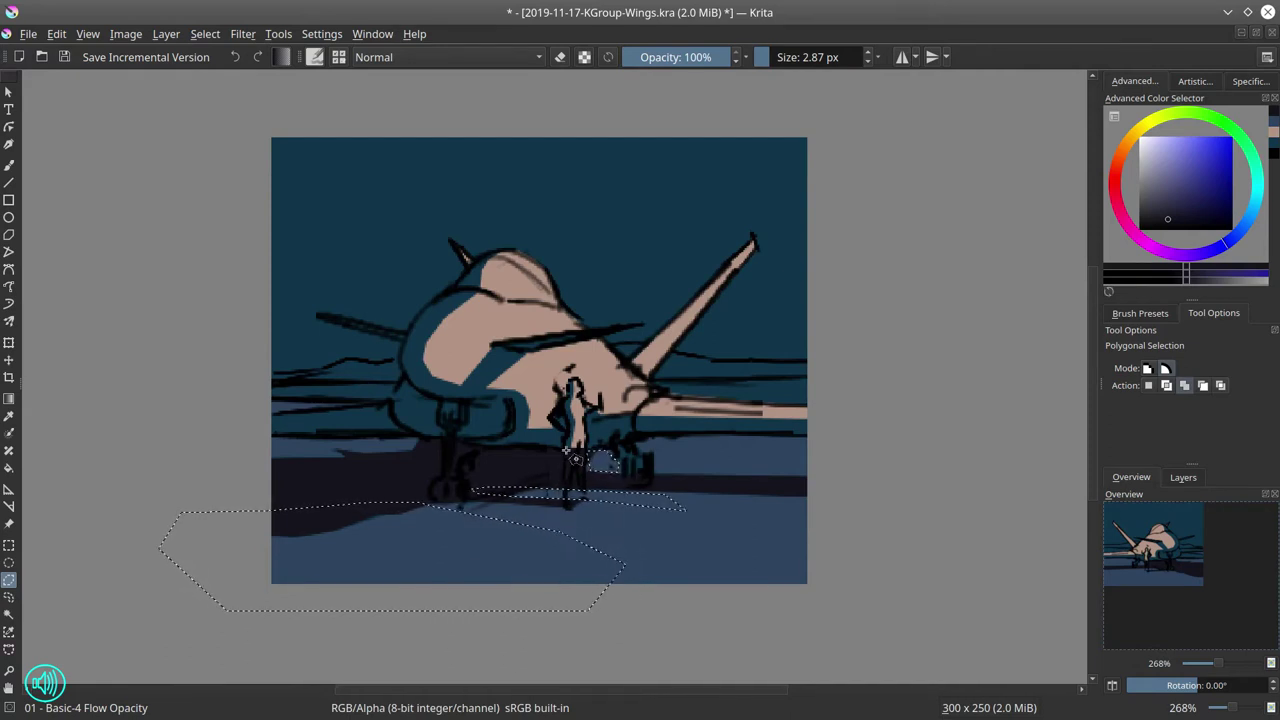
# Add the shadow patch between the nose gear and the figure, plus a small sliver beside the nose wheel, to the selection.
pyautogui.click(562, 449)
pyautogui.click(548, 449)
pyautogui.click(507, 465)
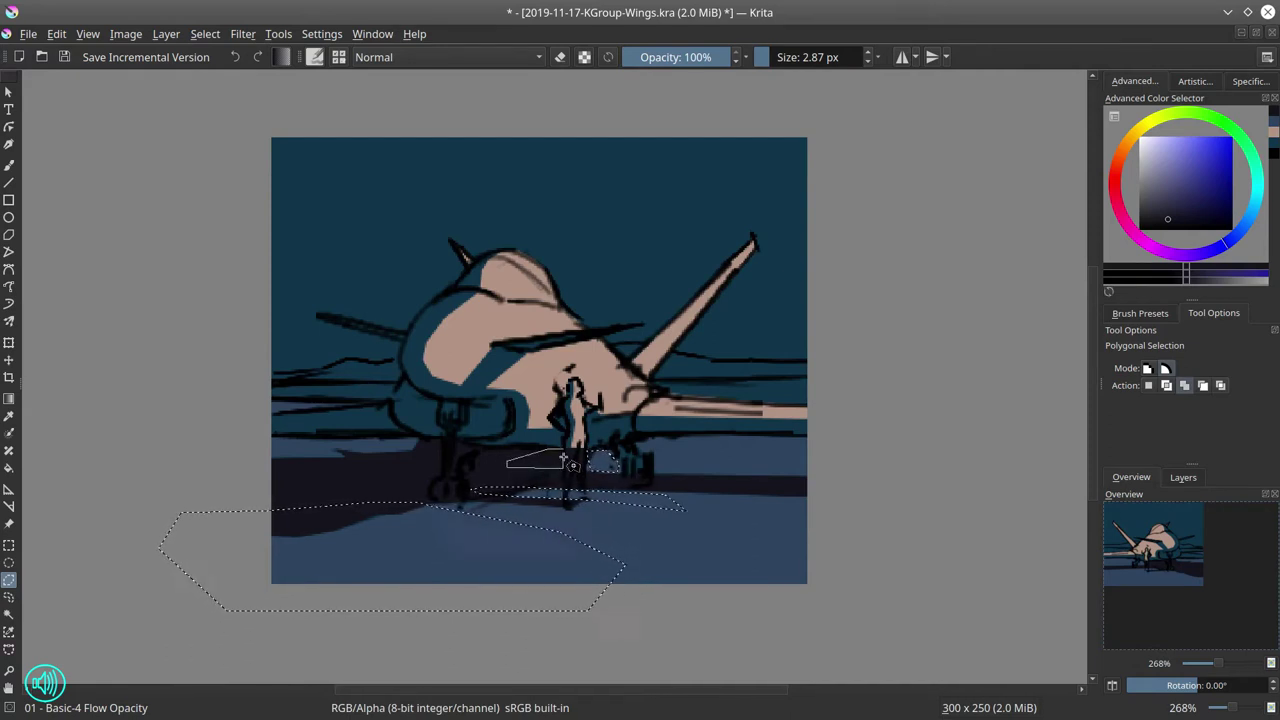
pyautogui.doubleClick(575, 468)
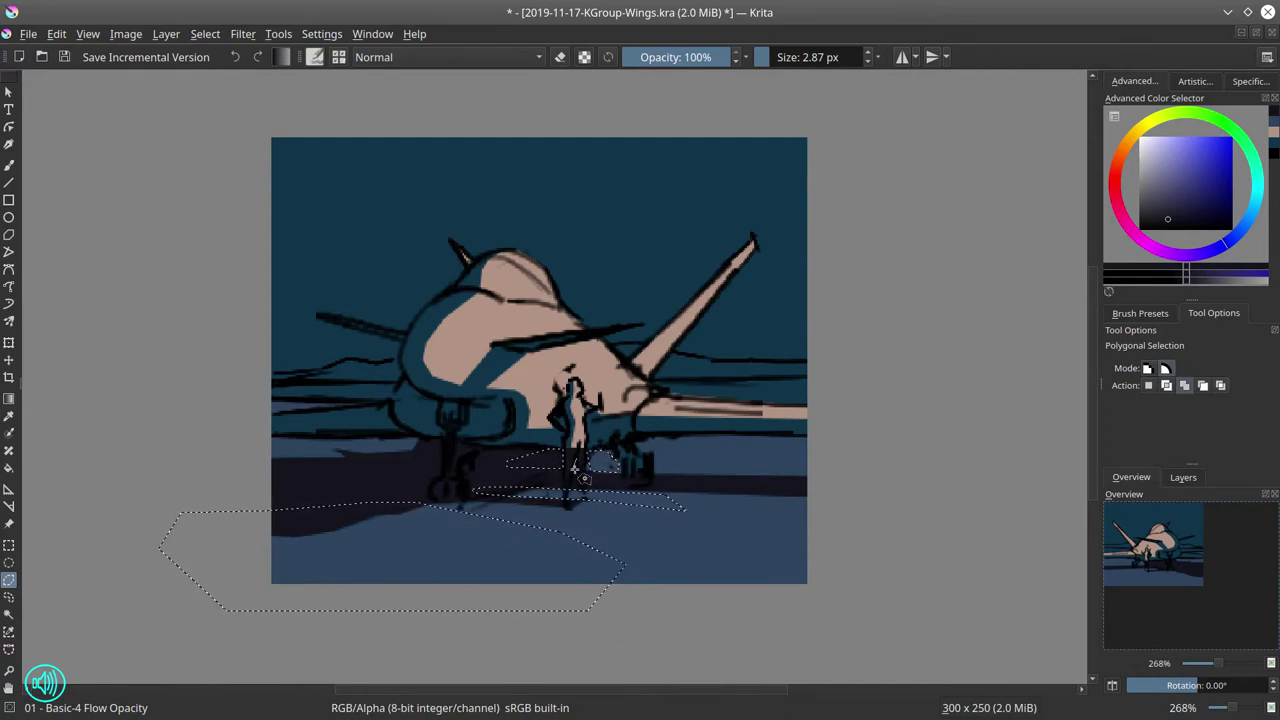
pyautogui.click(415, 486)
pyautogui.click(405, 488)
pyautogui.doubleClick(430, 490)
# Fill the selected shadow areas with the muted blue sampled from the foreground ground and deselect.
pyautogui.click(8, 416)
pyautogui.click(712, 542)
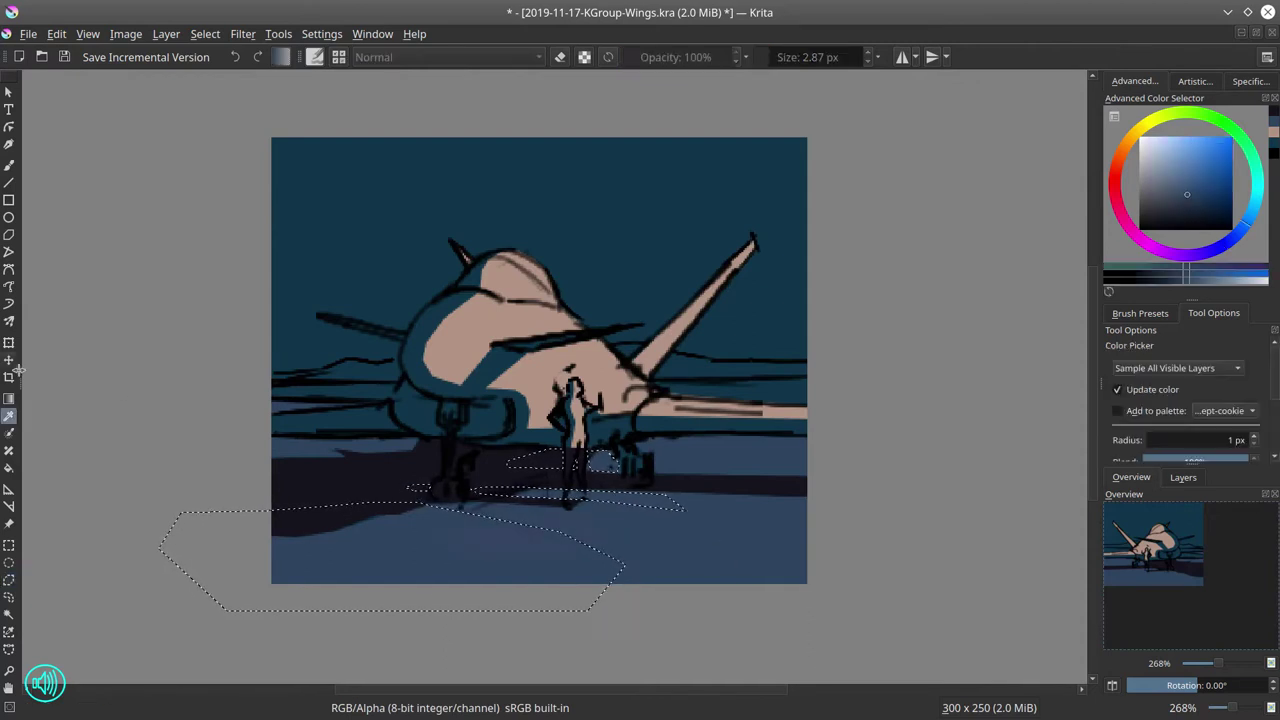
pyautogui.click(8, 468)
pyautogui.click(437, 556)
pyautogui.hotkey('ctrl', 'shift', 'a')
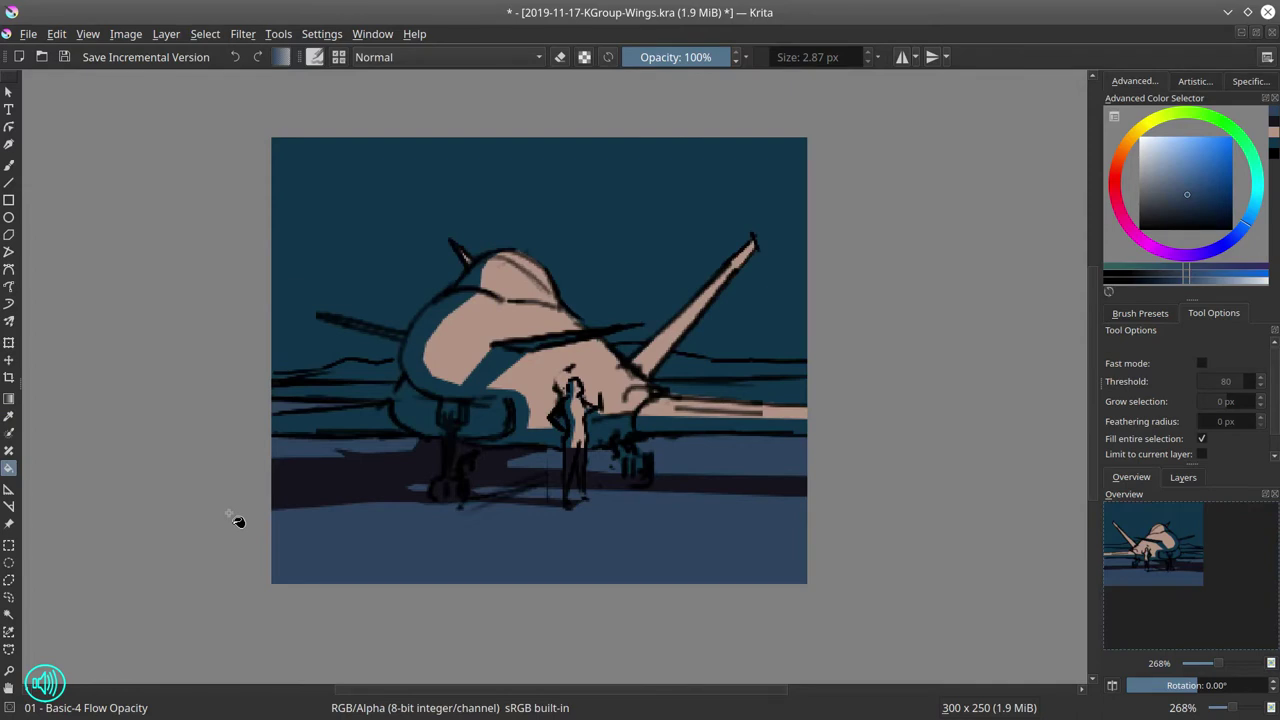
# Outline polygonal selections of the distant hills on both sides of the jet and along the horizon behind the tail.
pyautogui.click(8, 580)
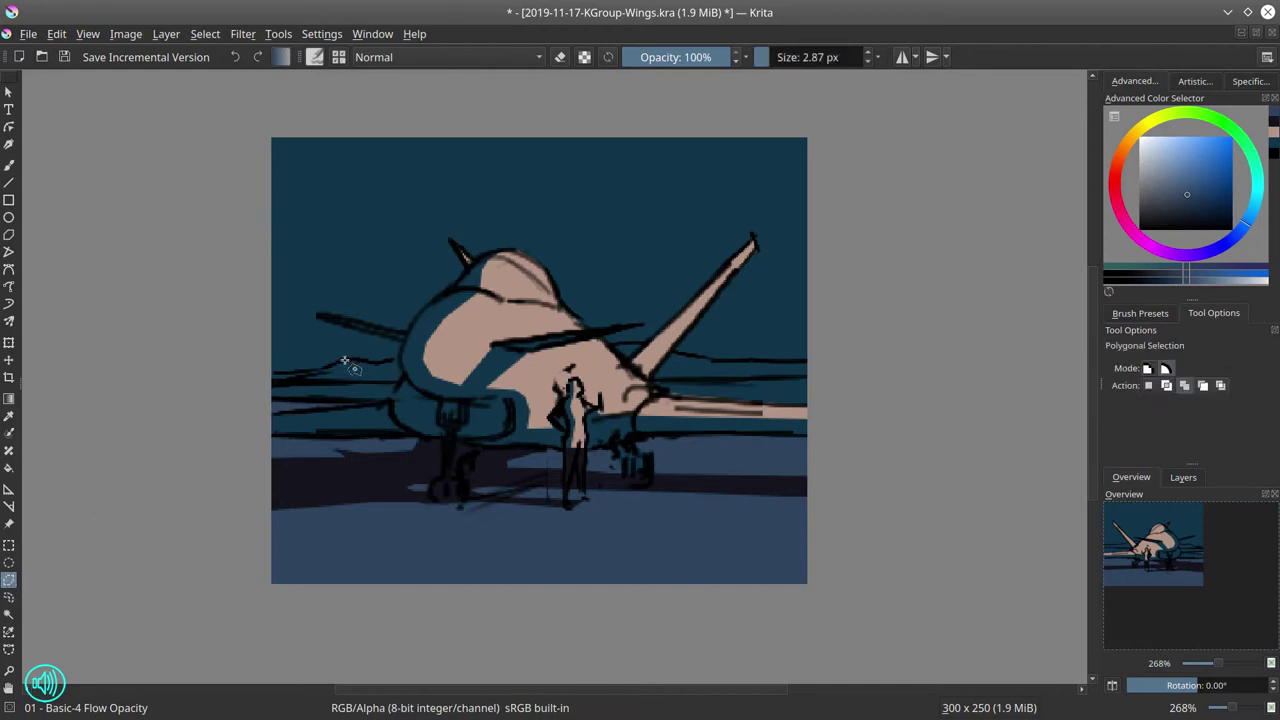
pyautogui.click(626, 344)
pyautogui.click(646, 344)
pyautogui.doubleClick(636, 351)
pyautogui.click(672, 354)
pyautogui.click(662, 365)
pyautogui.click(694, 369)
pyautogui.click(721, 367)
pyautogui.click(853, 370)
pyautogui.click(850, 361)
pyautogui.click(713, 360)
pyautogui.doubleClick(686, 355)
# Add a strip along the jet's left-hand wing and the ground band behind the right-hand wing to the selection.
pyautogui.click(260, 386)
pyautogui.click(395, 384)
pyautogui.click(390, 399)
pyautogui.doubleClick(248, 394)
pyautogui.click(656, 383)
pyautogui.click(672, 394)
pyautogui.click(886, 405)
pyautogui.click(881, 382)
pyautogui.doubleClick(661, 383)
# Fill the selected hills and strips with a desaturated greyish pink and deselect.
pyautogui.click(1116, 167)
pyautogui.press('f')
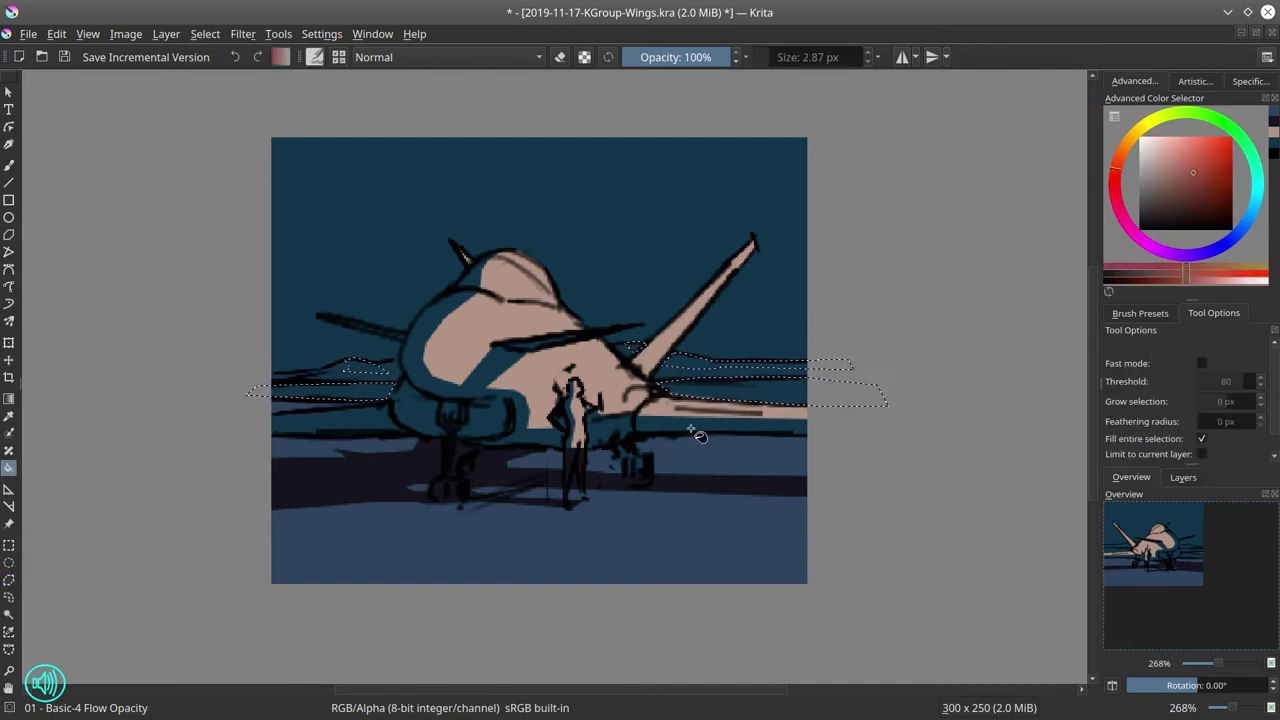
pyautogui.click(1165, 172)
pyautogui.click(793, 398)
pyautogui.click(1155, 172)
pyautogui.click(778, 398)
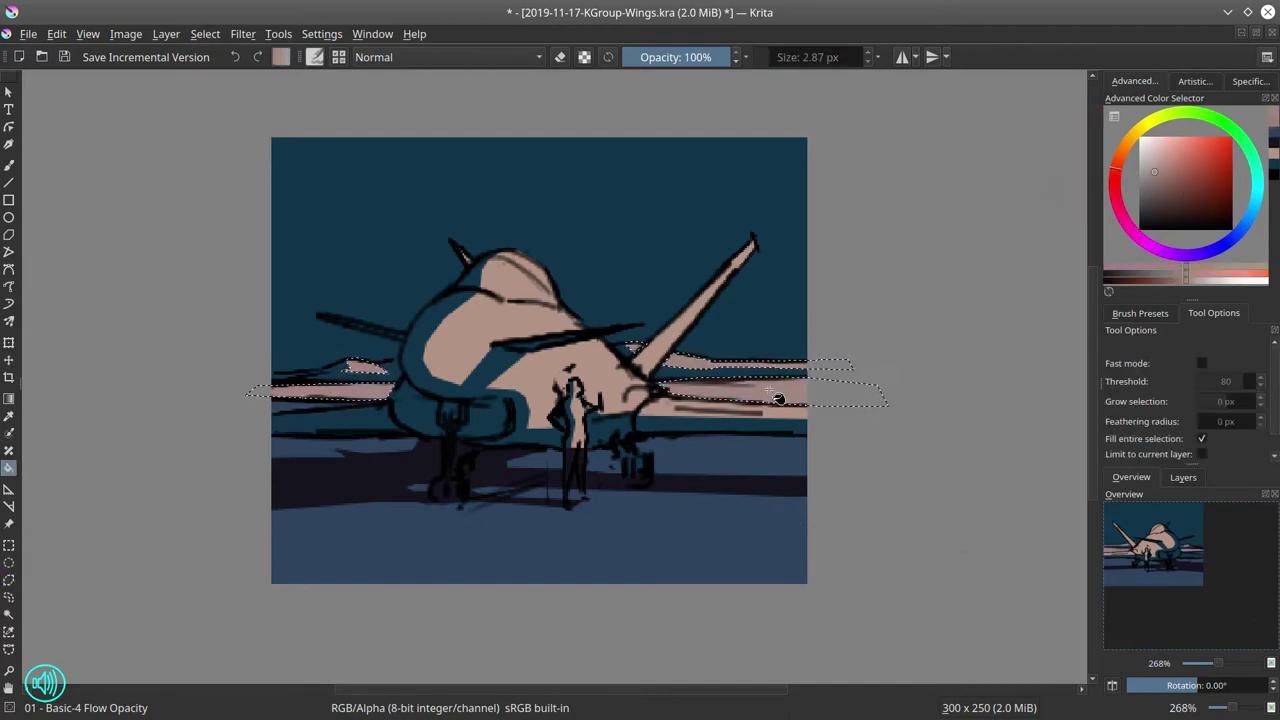
pyautogui.click(203, 36)
pyautogui.click(222, 71)
# Hide the Layer 1 line sketch and select the contiguous light areas of the jet, the figure and the left-hand wing strip.
pyautogui.click(1186, 479)
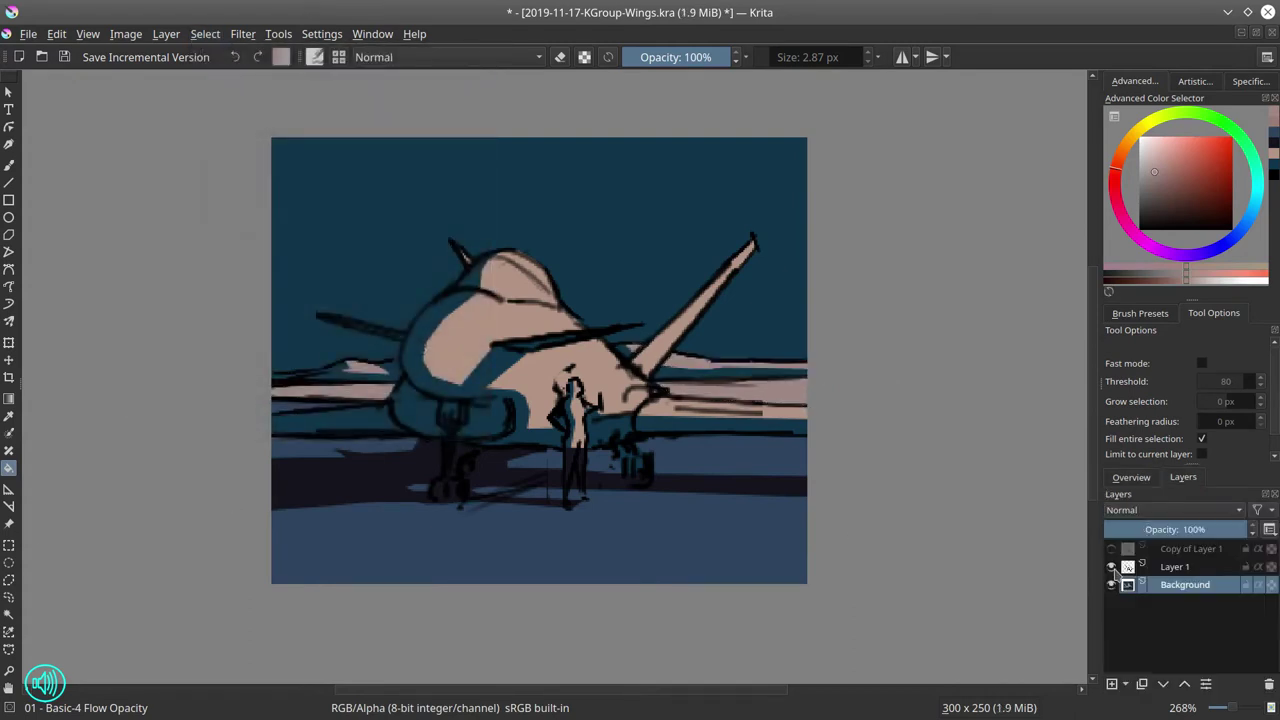
pyautogui.click(1111, 567)
pyautogui.click(8, 614)
pyautogui.click(509, 293)
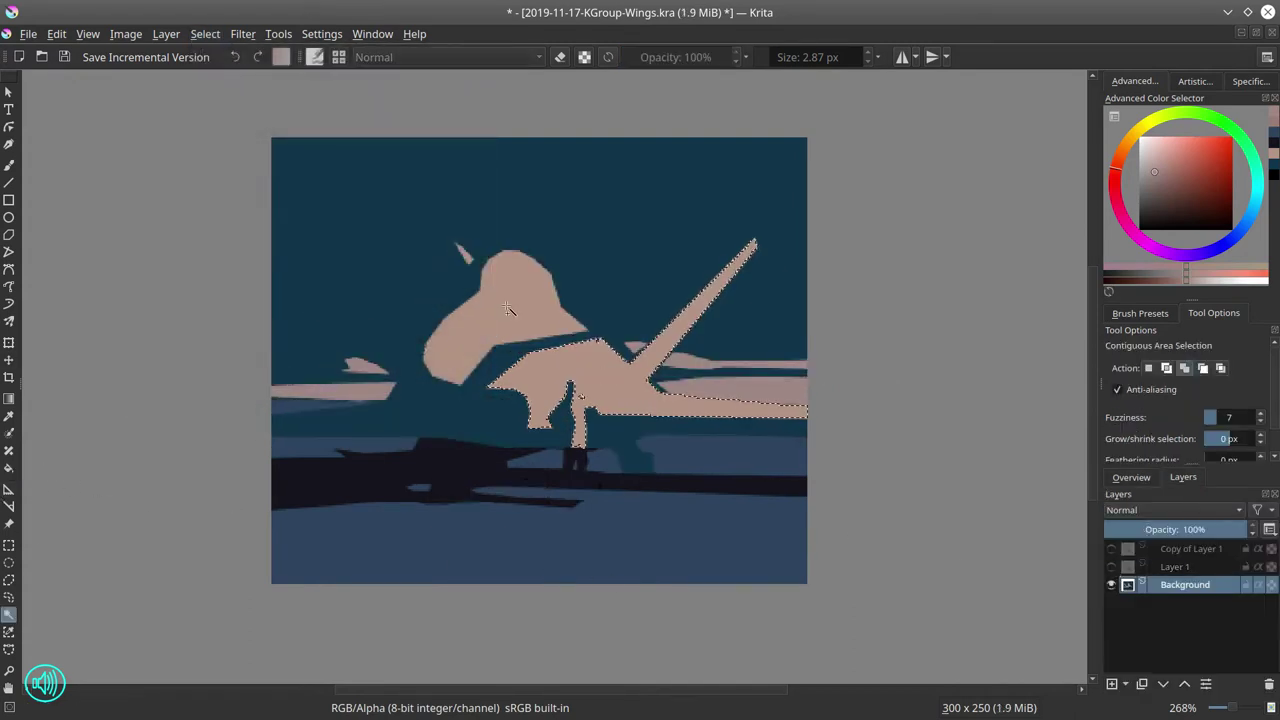
pyautogui.click(367, 397)
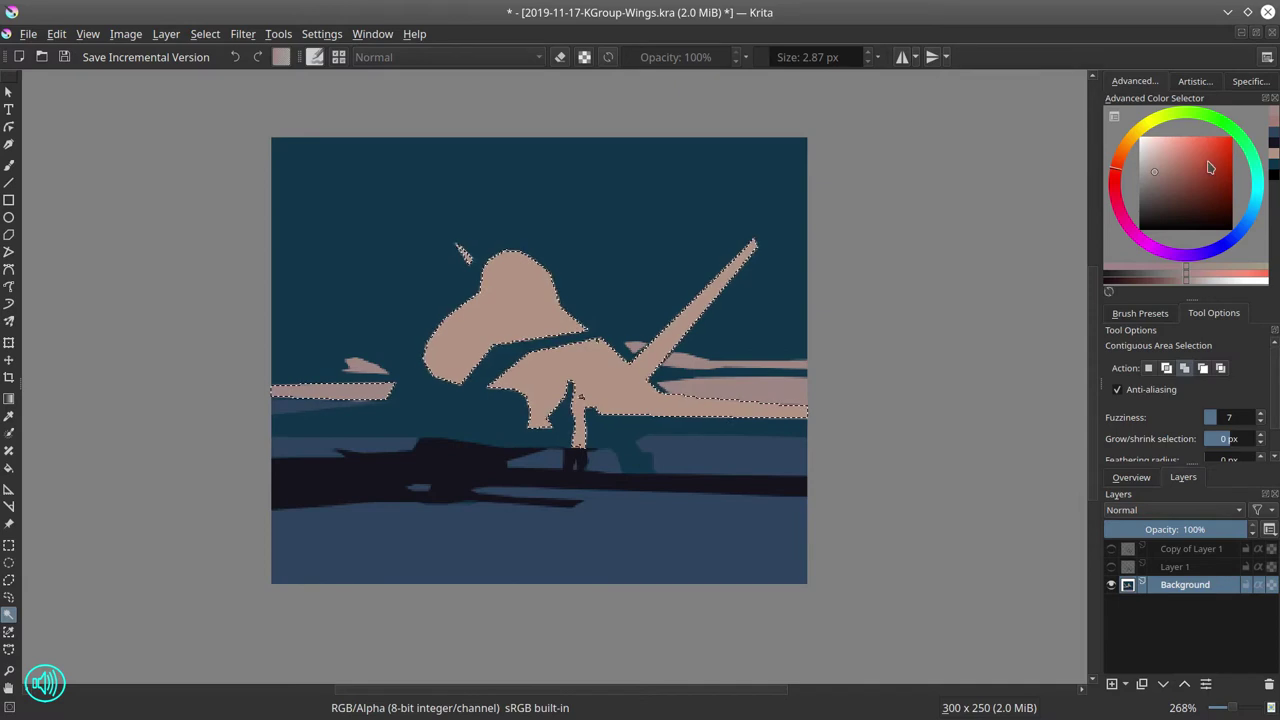
# Fill the selected light areas with a strong red, deselect and show the Layer 1 line sketch.
pyautogui.click(8, 467)
pyautogui.click(589, 366)
pyautogui.click(205, 33)
pyautogui.click(230, 70)
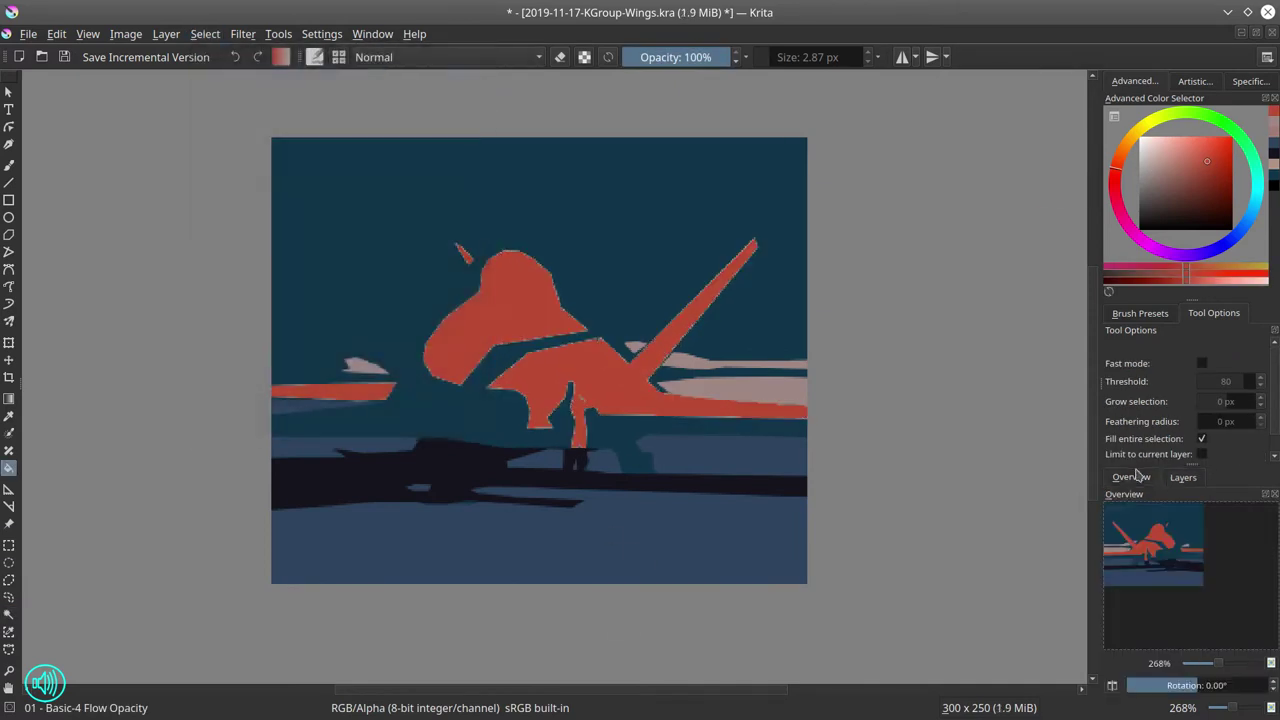
pyautogui.click(1111, 567)
pyautogui.click(1131, 477)
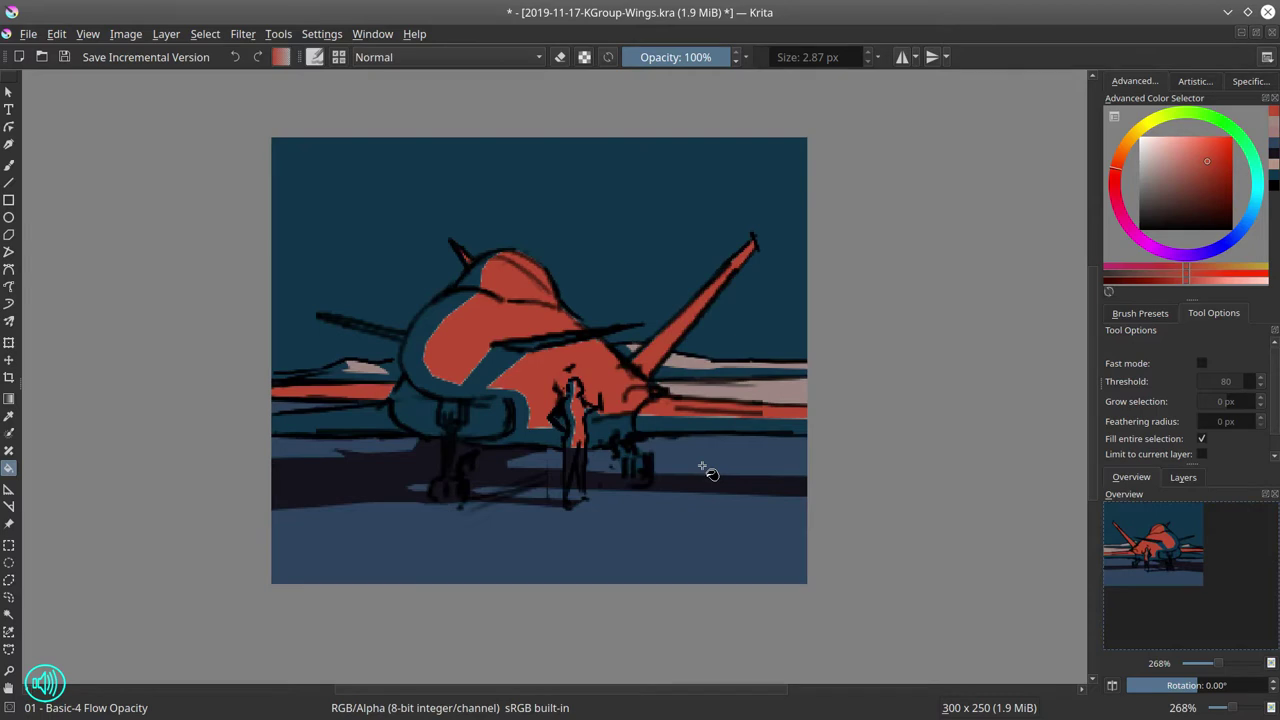
# Outline the lit parts of the figure's legs, fill them with the same red and deselect.
pyautogui.click(8, 579)
pyautogui.click(570, 448)
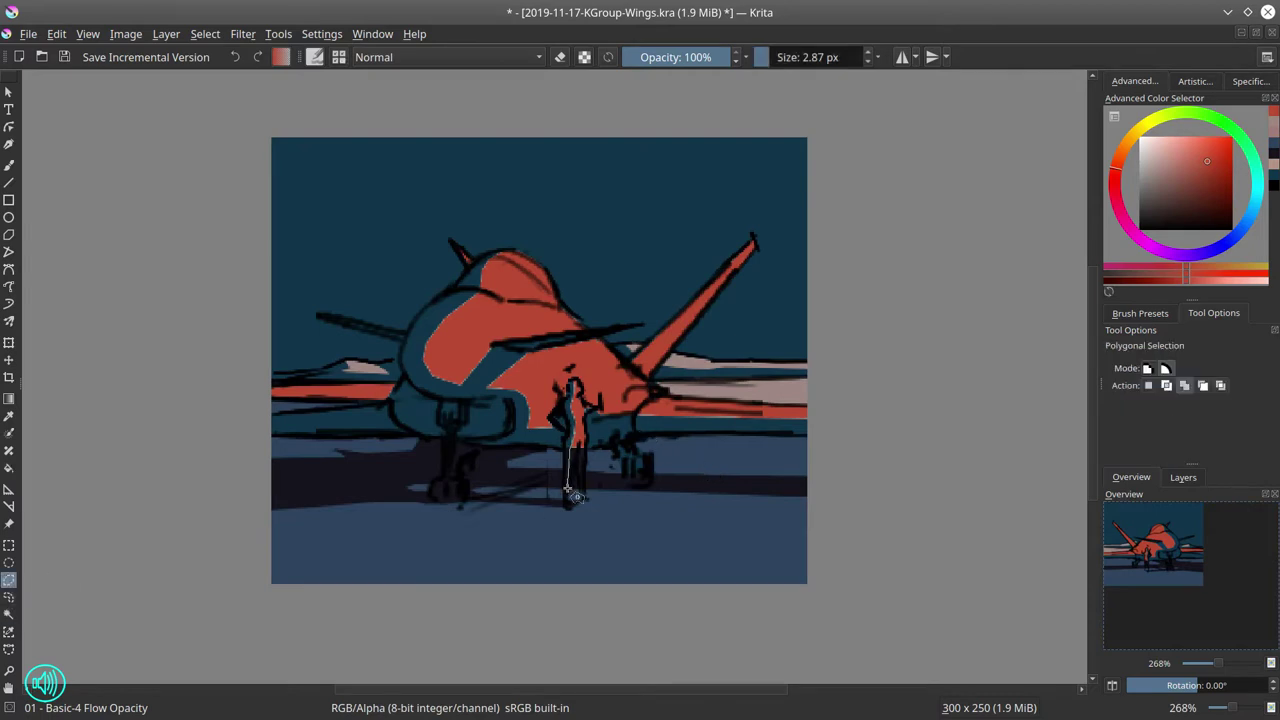
pyautogui.click(568, 486)
pyautogui.click(577, 447)
pyautogui.click(584, 481)
pyautogui.doubleClick(586, 441)
pyautogui.click(8, 468)
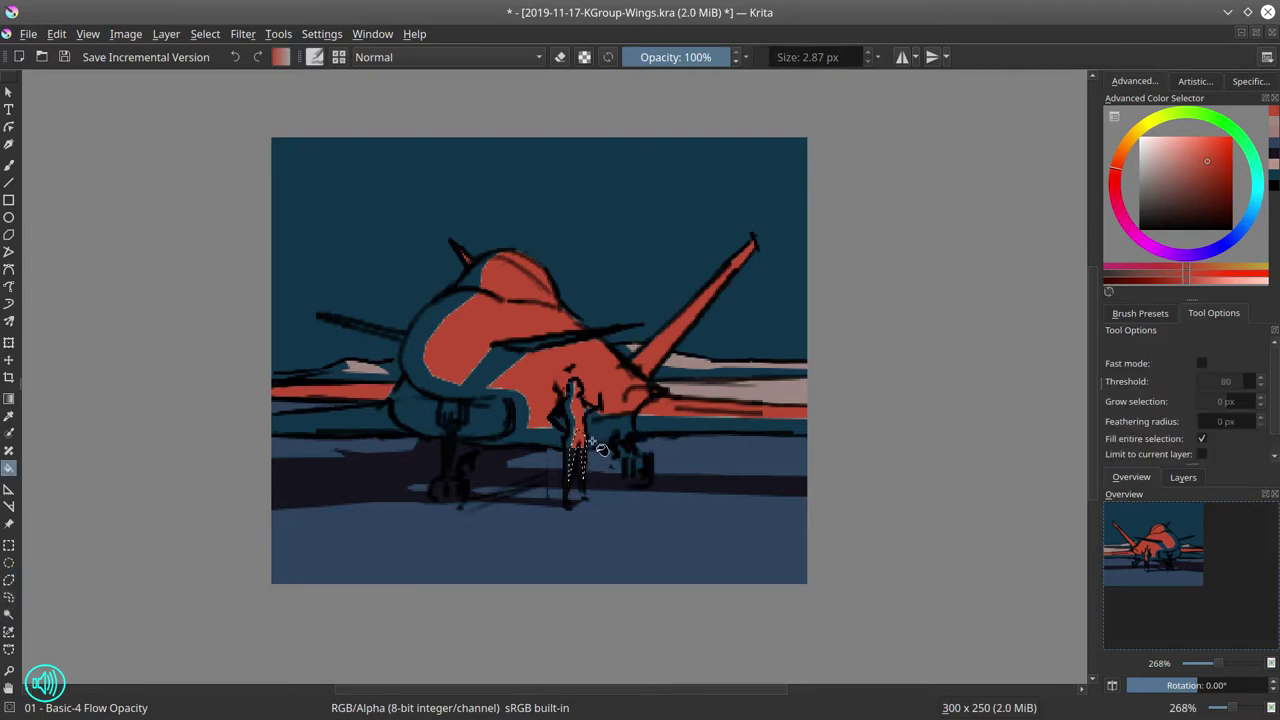
pyautogui.click(581, 446)
pyautogui.click(205, 34)
pyautogui.click(222, 77)
# Outline a polygonal selection of the whole sky along the horizon, wing, canopy and tail fin, extending past the canvas edges.
pyautogui.click(8, 581)
pyautogui.click(225, 367)
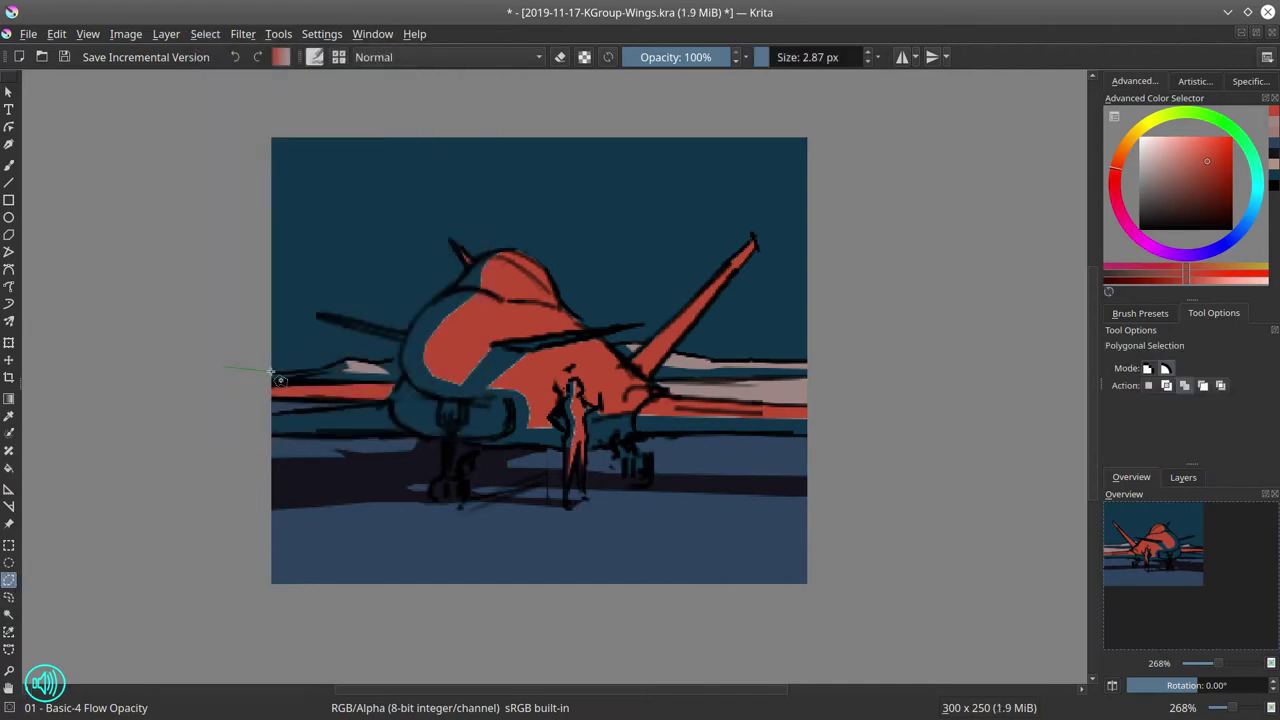
pyautogui.click(271, 372)
pyautogui.click(319, 368)
pyautogui.click(347, 359)
pyautogui.click(384, 362)
pyautogui.click(400, 355)
pyautogui.click(400, 342)
pyautogui.click(316, 315)
pyautogui.click(405, 330)
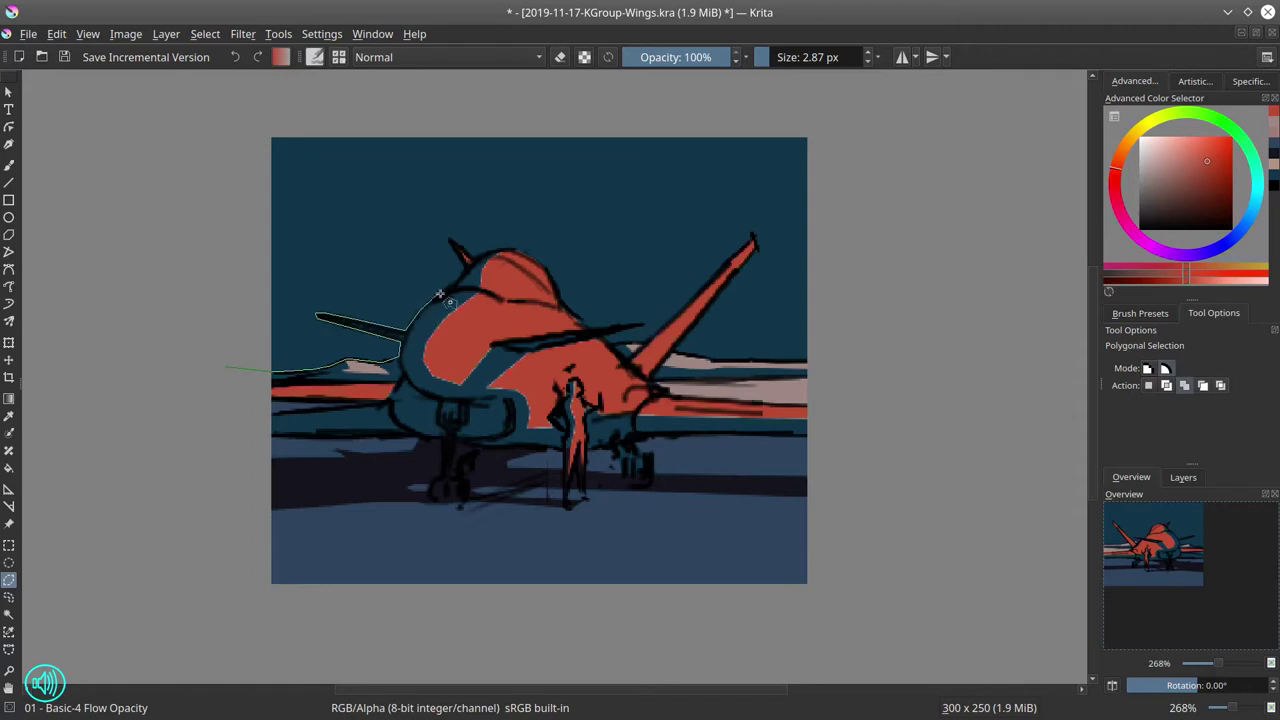
pyautogui.click(440, 293)
pyautogui.click(457, 283)
pyautogui.click(465, 267)
pyautogui.click(472, 261)
pyautogui.click(486, 253)
pyautogui.click(507, 249)
pyautogui.click(525, 254)
pyautogui.click(549, 271)
pyautogui.click(563, 304)
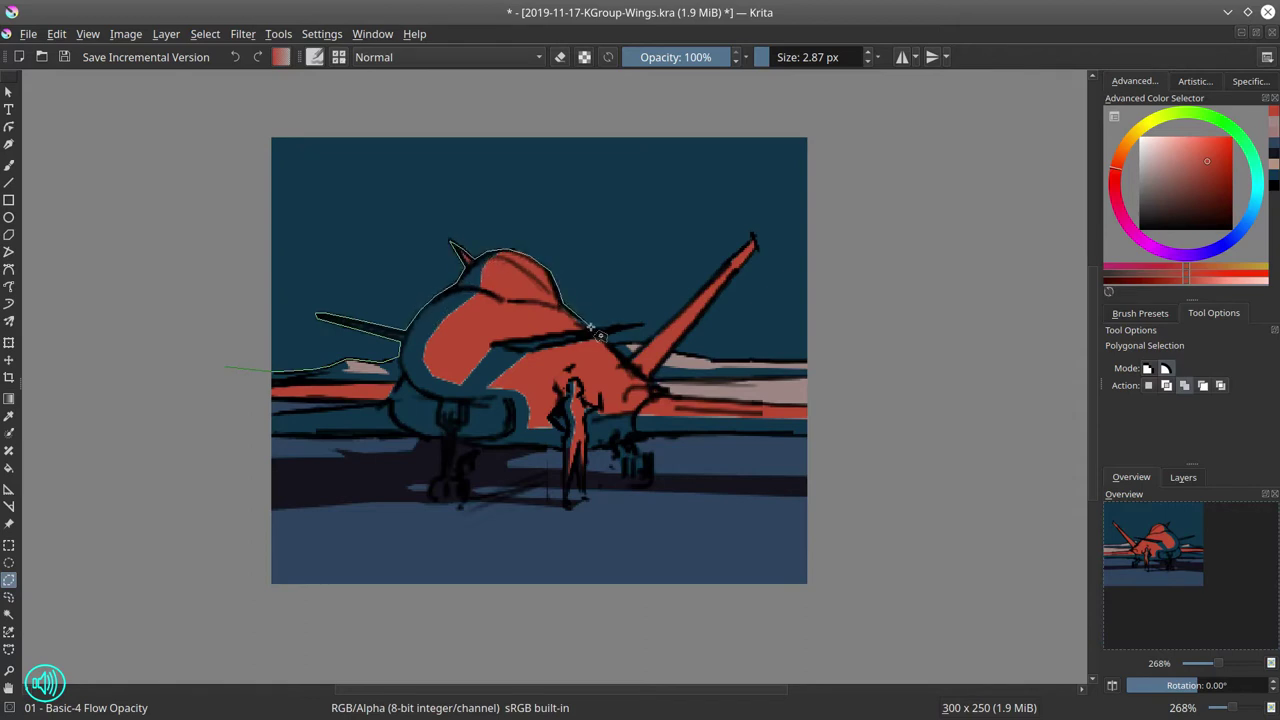
pyautogui.click(592, 328)
pyautogui.click(641, 324)
pyautogui.click(601, 334)
pyautogui.click(608, 343)
pyautogui.click(626, 343)
pyautogui.click(647, 341)
pyautogui.click(752, 236)
pyautogui.click(758, 249)
pyautogui.click(673, 351)
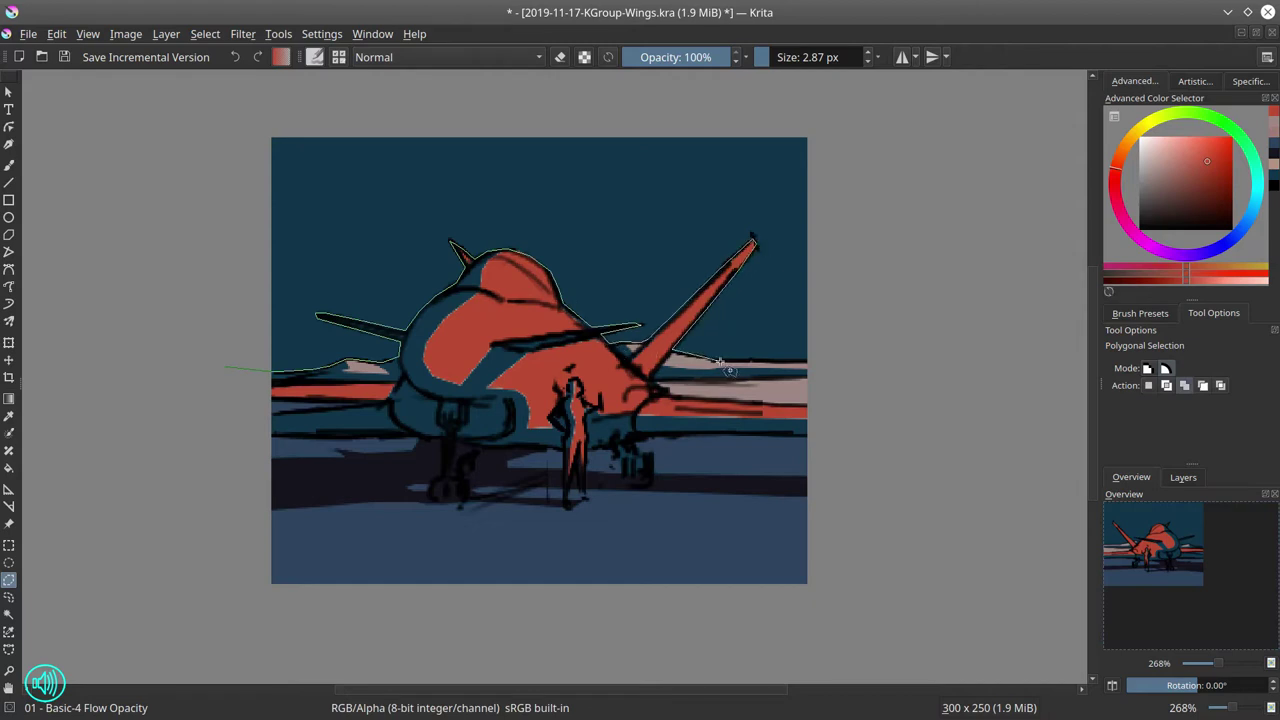
pyautogui.click(807, 358)
pyautogui.click(883, 341)
pyautogui.click(875, 115)
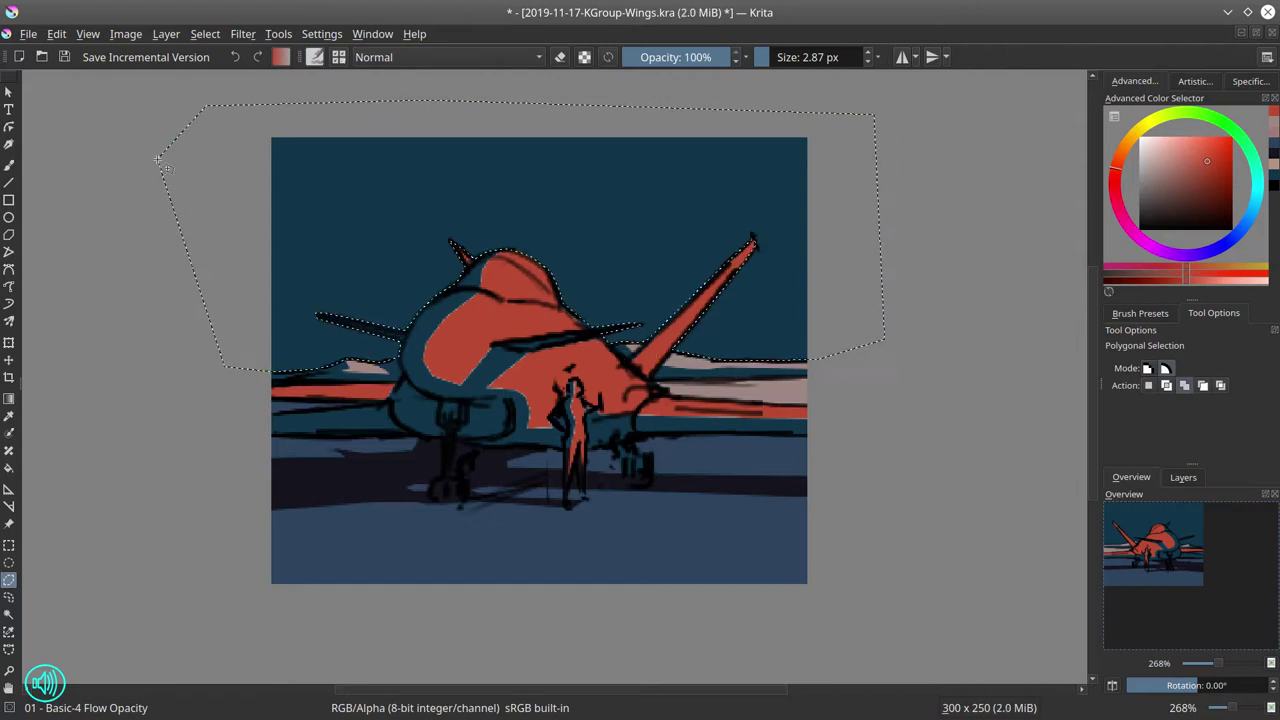
# Fill the selected sky with a pale cyan.
pyautogui.click(1164, 159)
pyautogui.press('f')
pyautogui.click(622, 265)
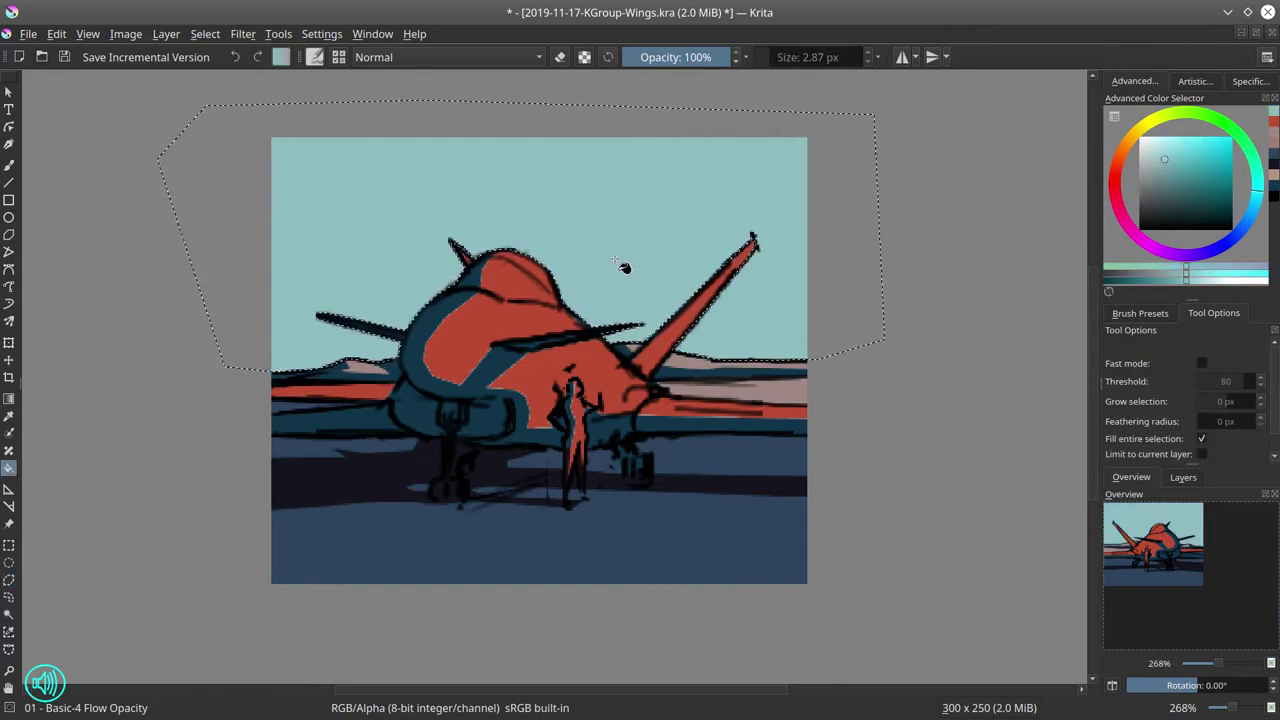
# Choose a deep blue, undo a trial radial gradient on the sky and set the gradient shape to Linear.
pyautogui.click(1207, 192)
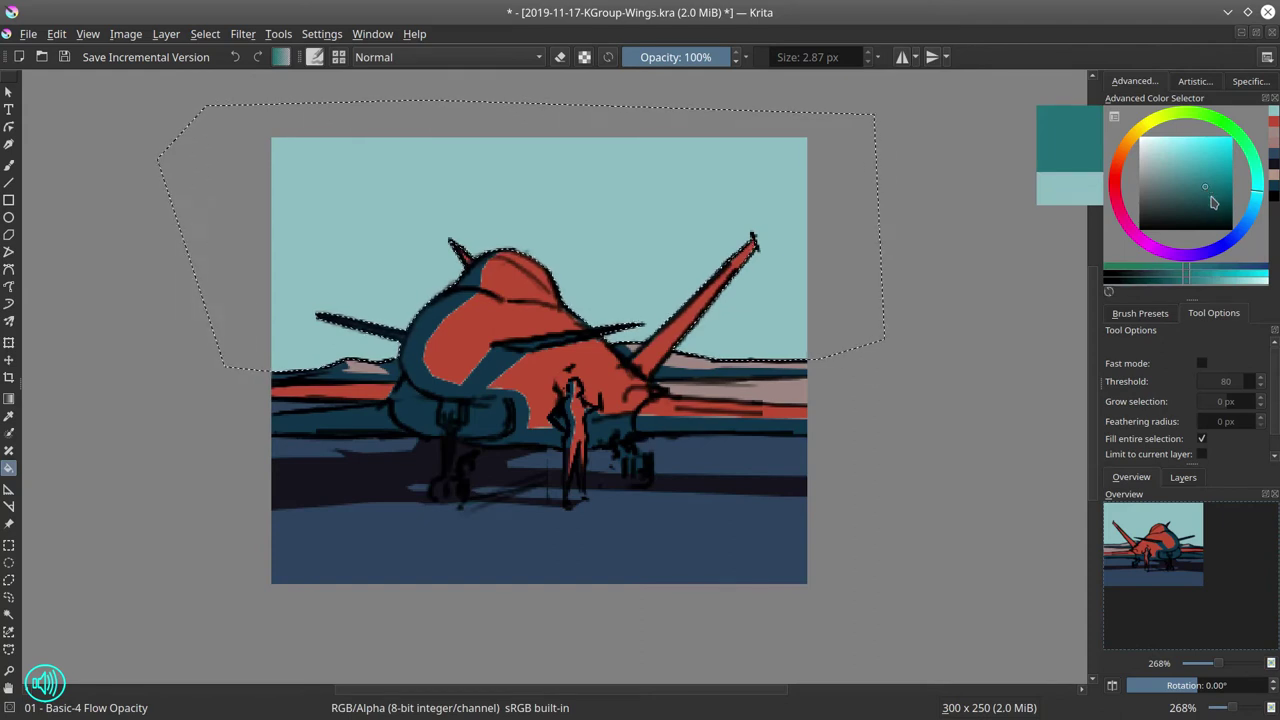
pyautogui.press('g')
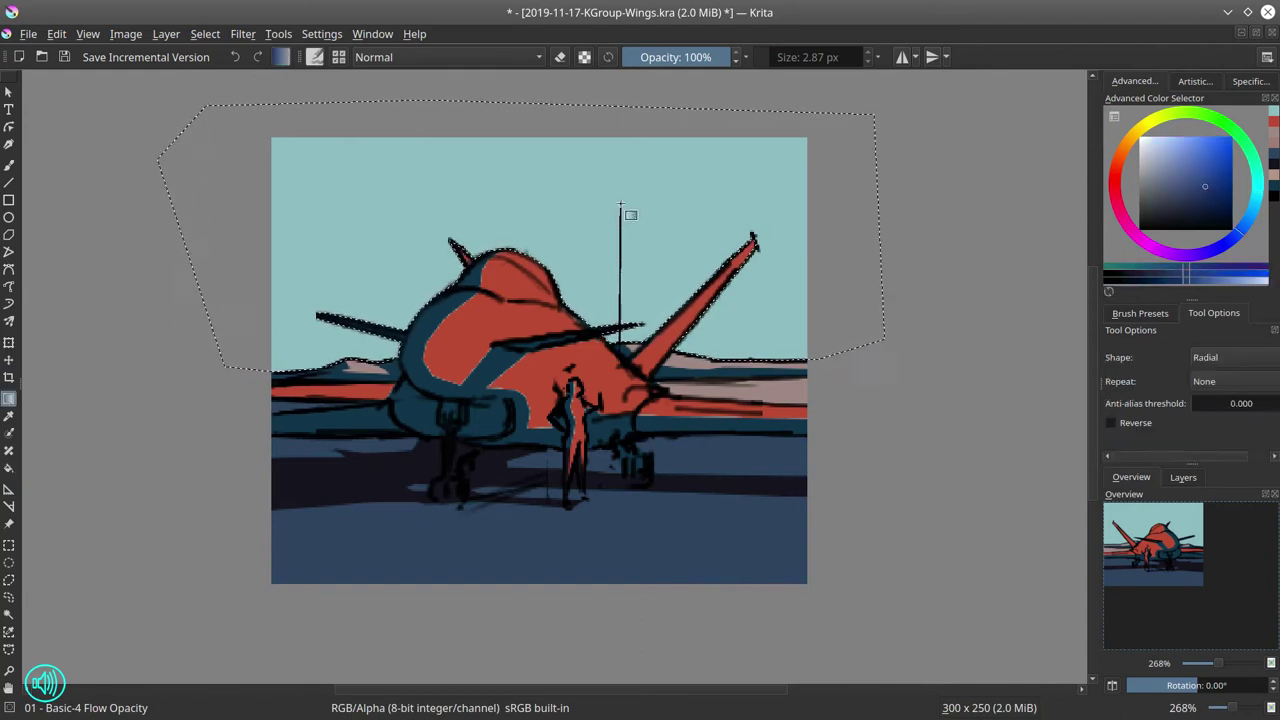
pyautogui.moveTo(620, 205); pyautogui.dragTo(620, 205)
pyautogui.hotkey('ctrl', 'z')
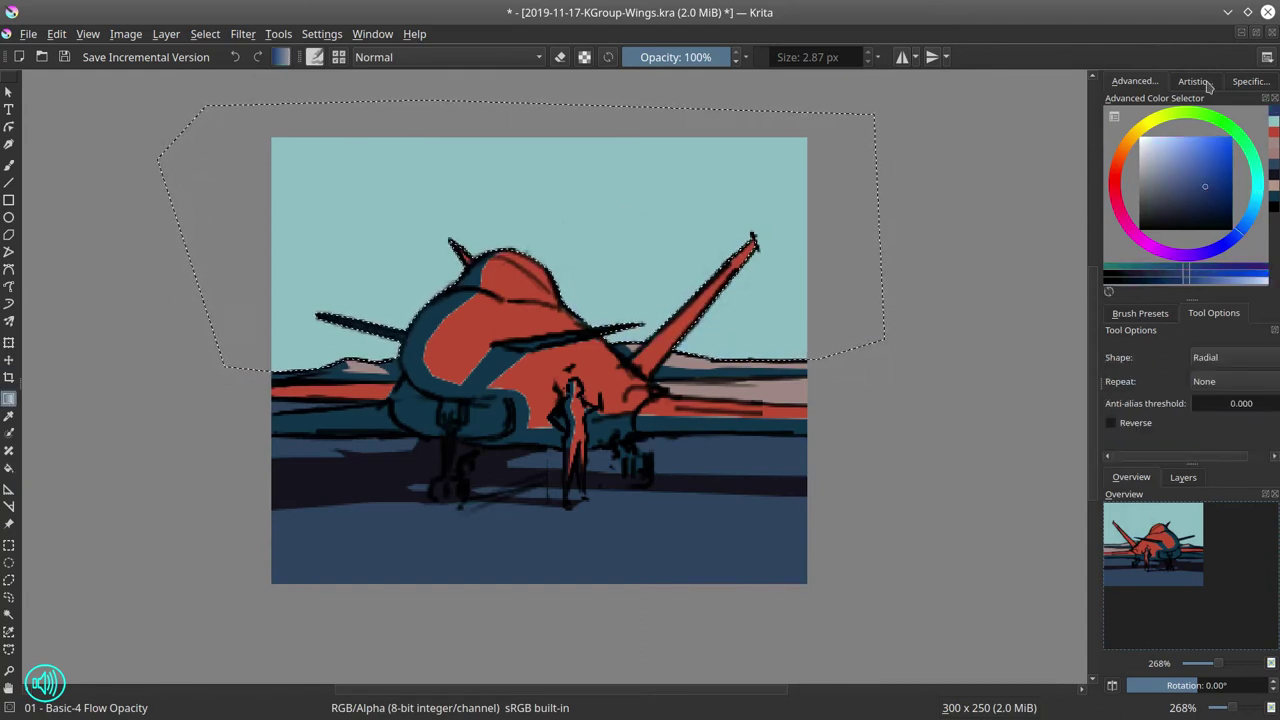
pyautogui.click(1205, 357)
pyautogui.click(1220, 324)
# Try a linear blue gradient rising from the horizon, replace it with one descending from above the canvas, and deselect.
pyautogui.moveTo(636, 345); pyautogui.dragTo(643, 216)
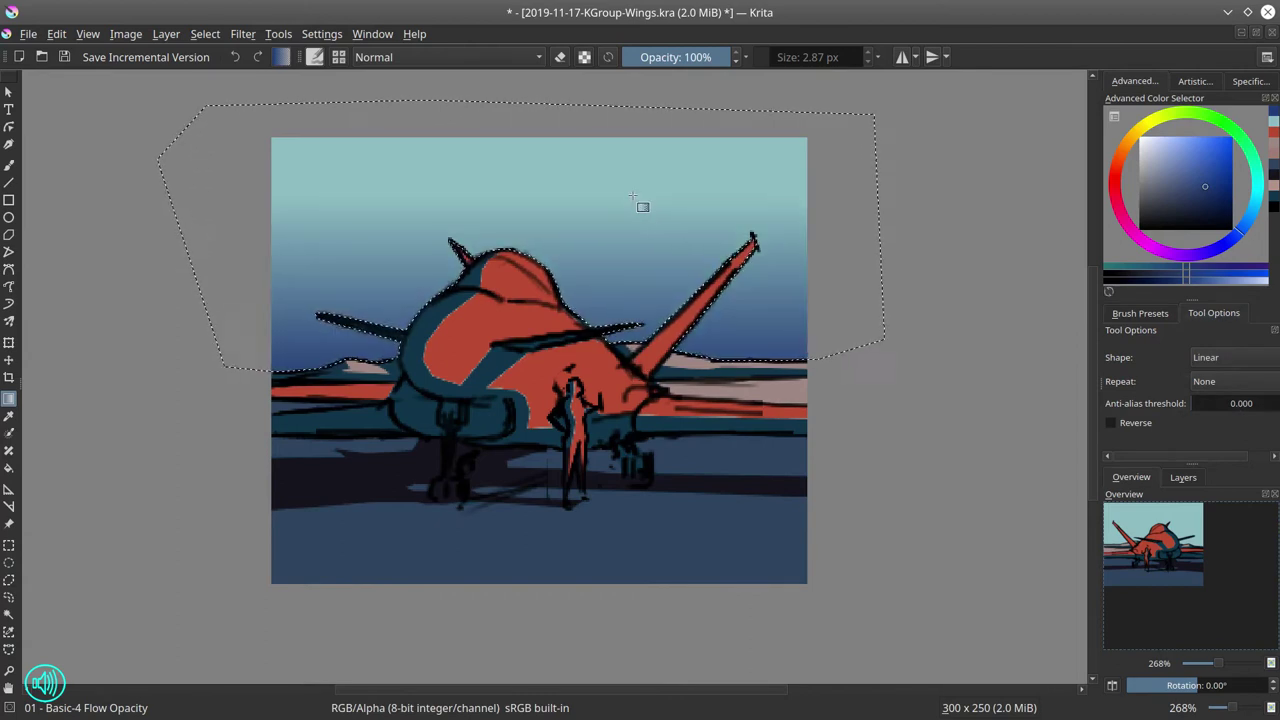
pyautogui.hotkey('ctrl', 'z')
pyautogui.moveTo(630, 95); pyautogui.dragTo(630, 268)
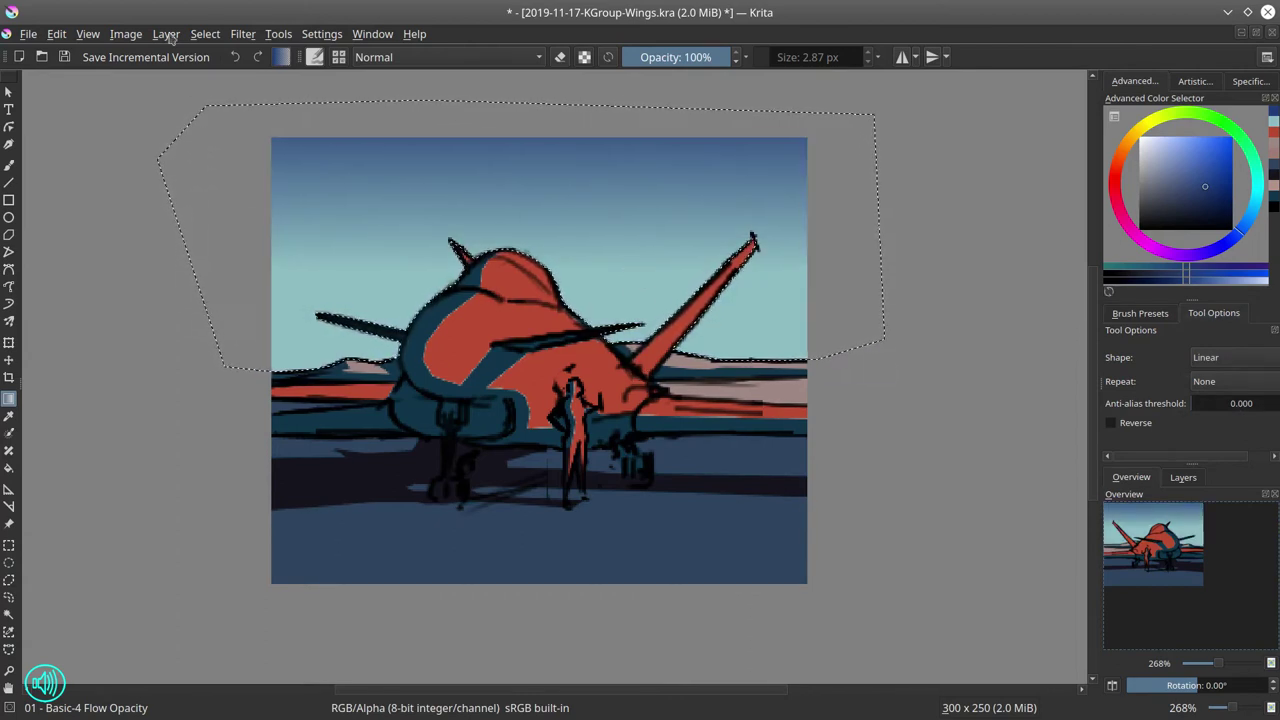
pyautogui.click(205, 33)
pyautogui.click(225, 74)
# Resize the canvas to 300 × 200 px with a Y offset of -25 px.
pyautogui.scroll(-5, 908, 434)
pyautogui.click(126, 33)
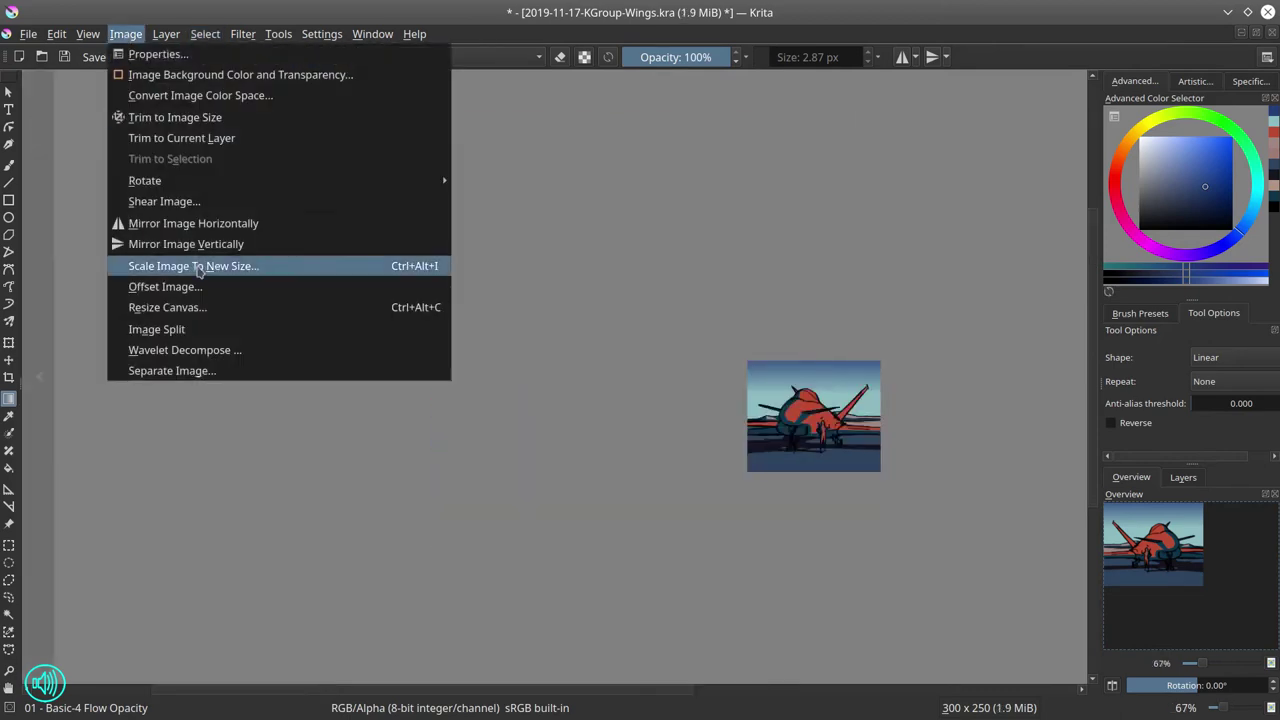
pyautogui.click(180, 307)
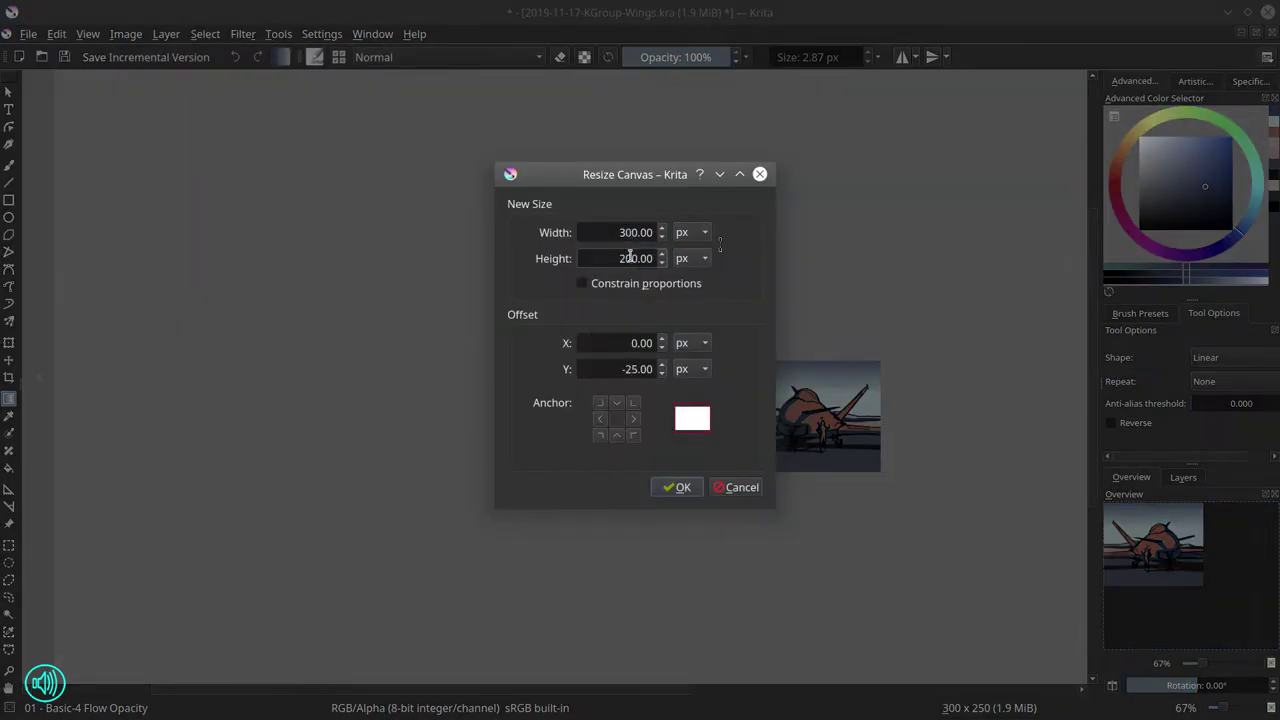
pyautogui.click(682, 487)
# Restore the sky selection and undo the canvas resize and the blue sky gradient.
pyautogui.click(205, 34)
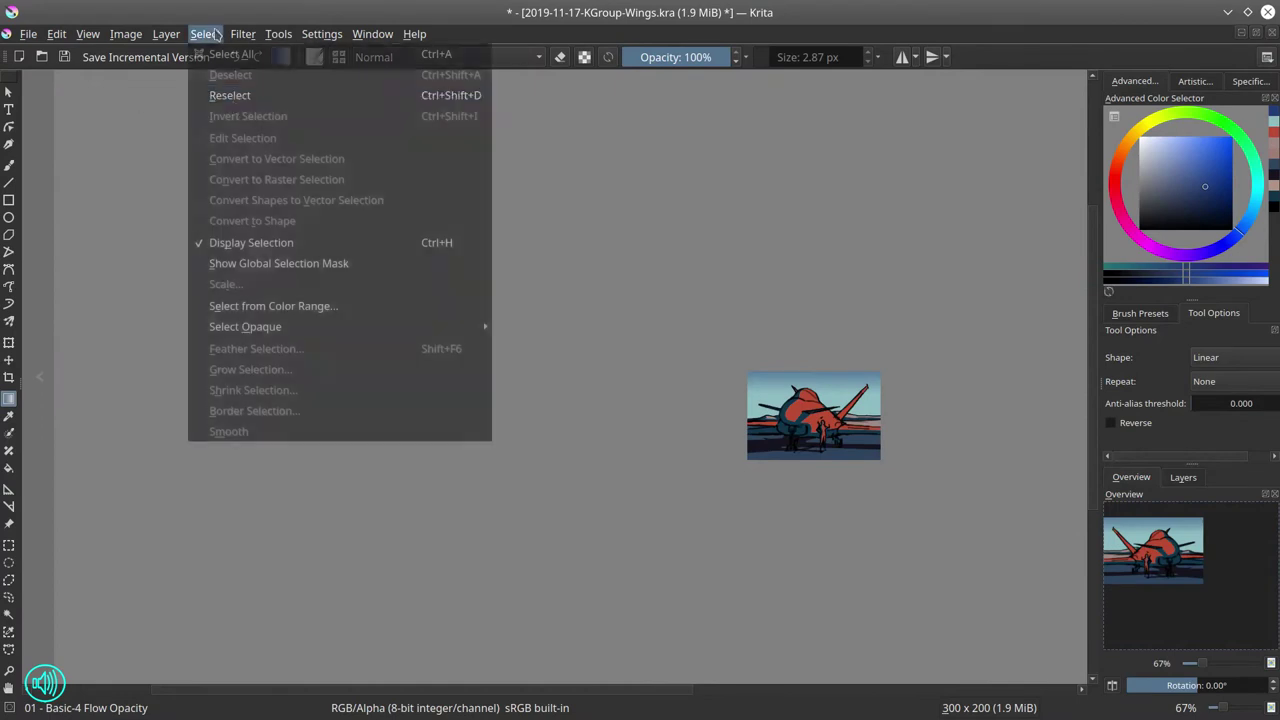
pyautogui.click(229, 95)
pyautogui.scroll(4, 531, 380)
pyautogui.moveTo(980, 354); pyautogui.dragTo(613, 244)
pyautogui.click(235, 57)
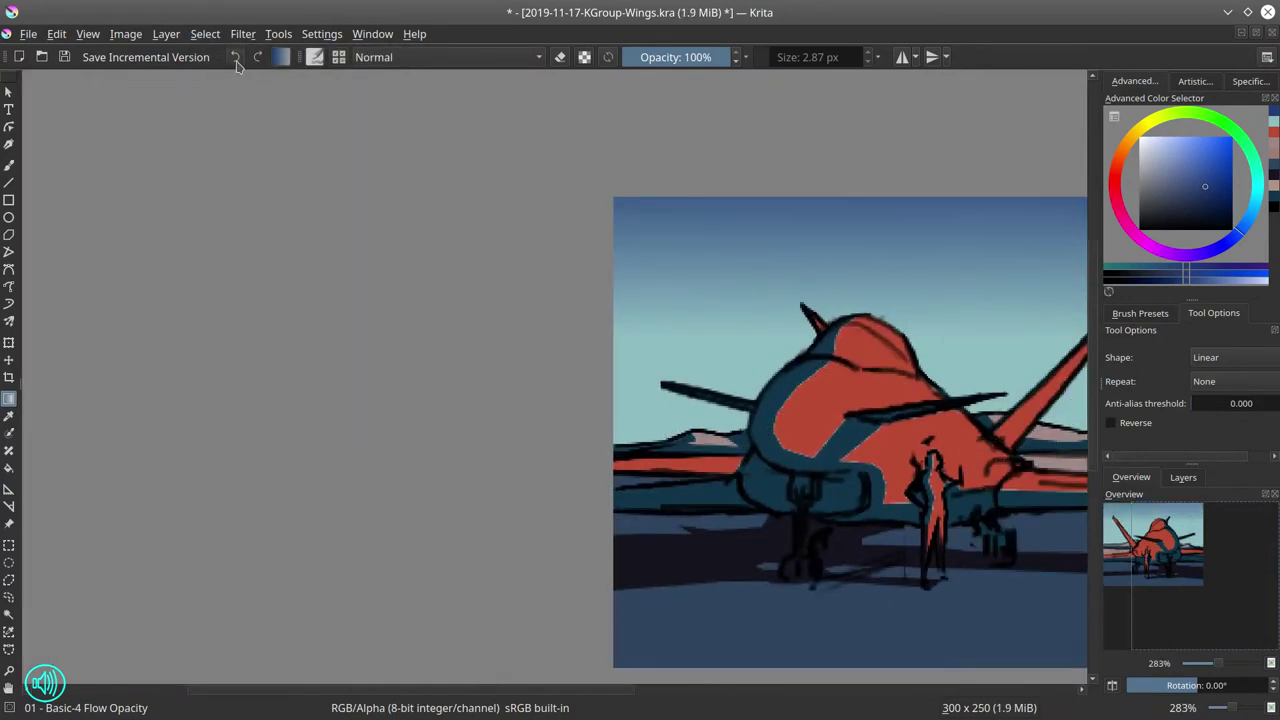
pyautogui.click(205, 33)
pyautogui.click(222, 94)
pyautogui.click(237, 57)
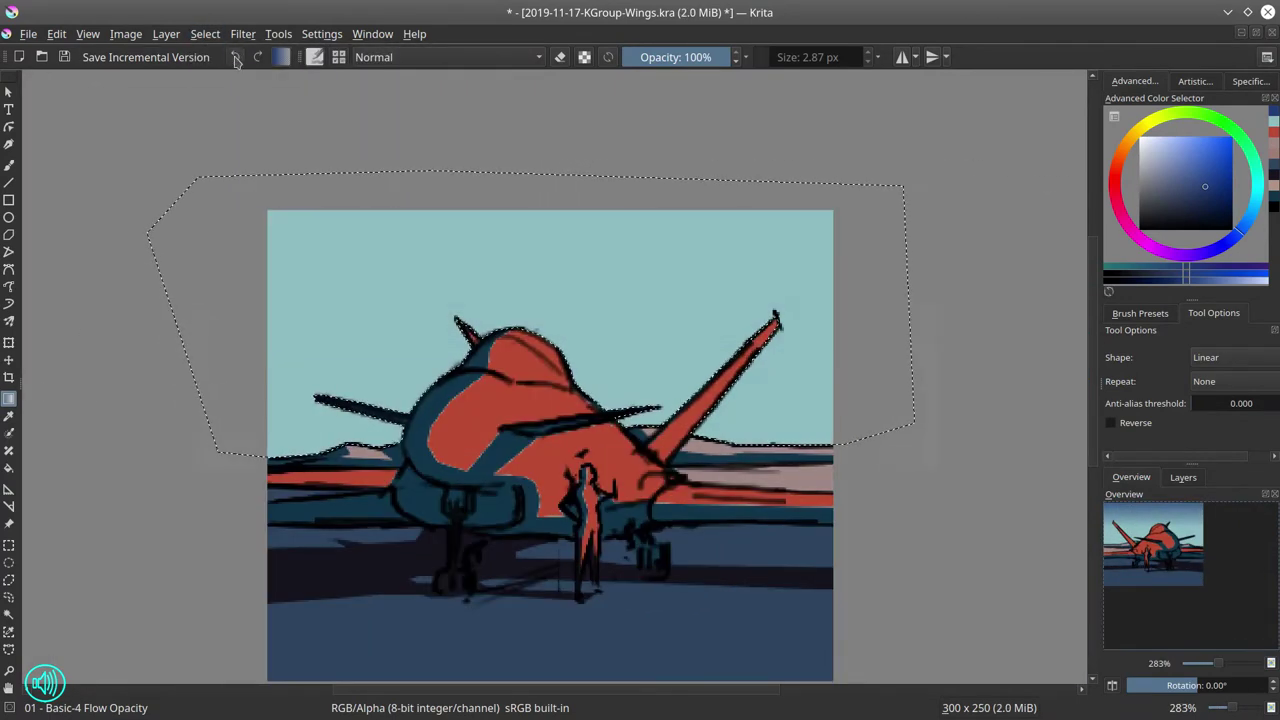
# Apply a linear gradient fading the selected sky from deep blue in its upper part down to pale cyan, undoing unsuitable attempts.
pyautogui.moveTo(633, 256); pyautogui.dragTo(633, 358)
pyautogui.hotkey('ctrl', 'z')
pyautogui.moveTo(646, 272); pyautogui.dragTo(646, 372)
pyautogui.hotkey('ctrl', 'z')
pyautogui.moveTo(643, 276); pyautogui.dragTo(642, 355)
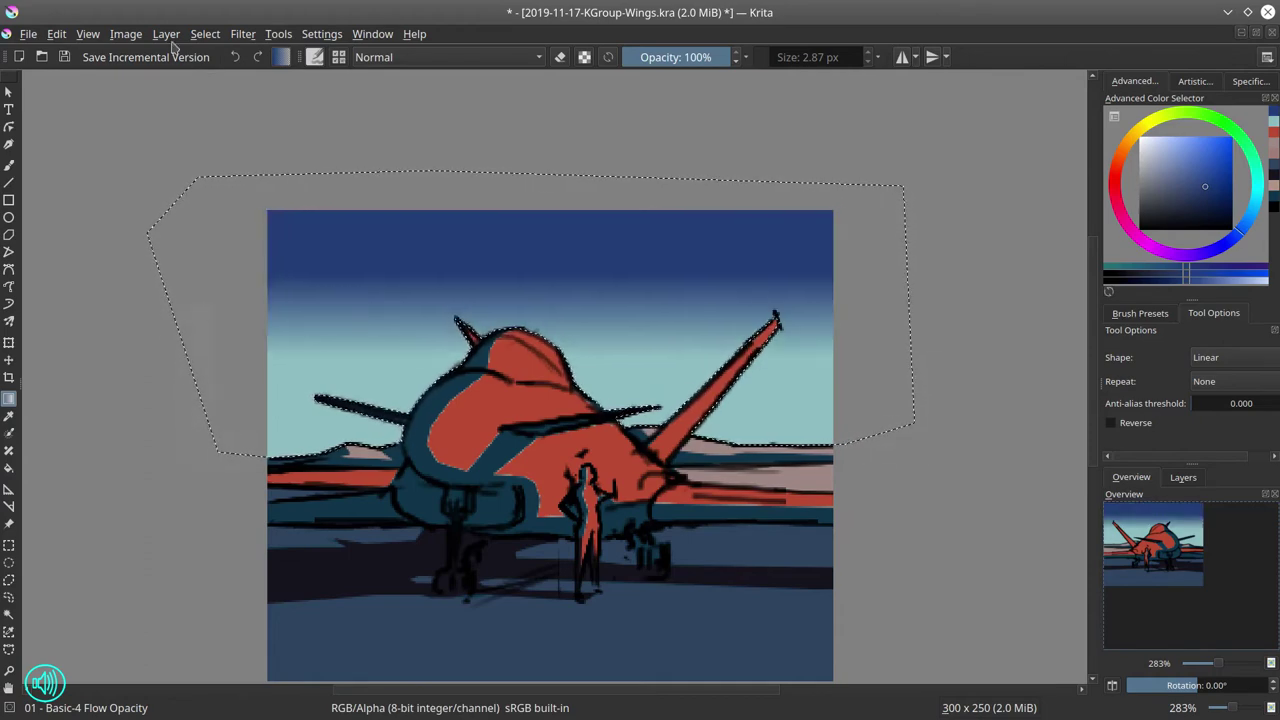
# Resize the canvas to 300 × 200 px with a Y offset of -25 px, cropping it above and below.
pyautogui.click(126, 33)
pyautogui.click(160, 308)
pyautogui.click(628, 258)
pyautogui.write('00.00')
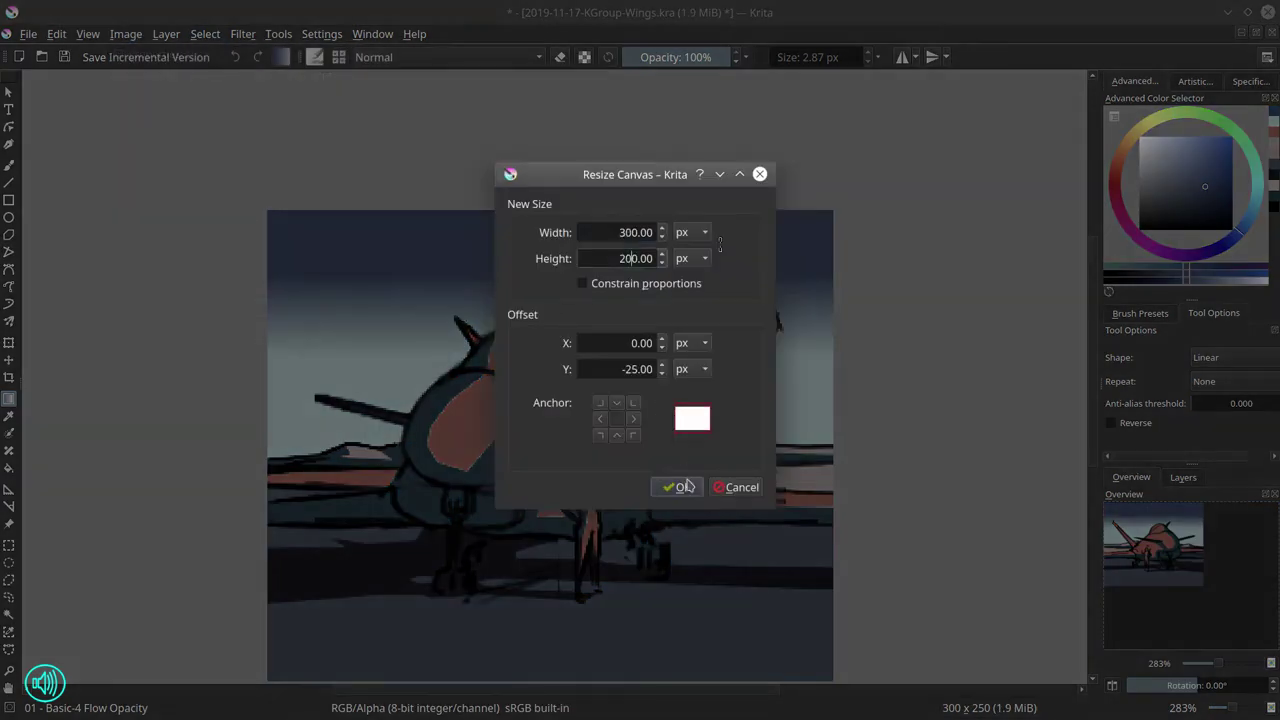
pyautogui.click(677, 487)
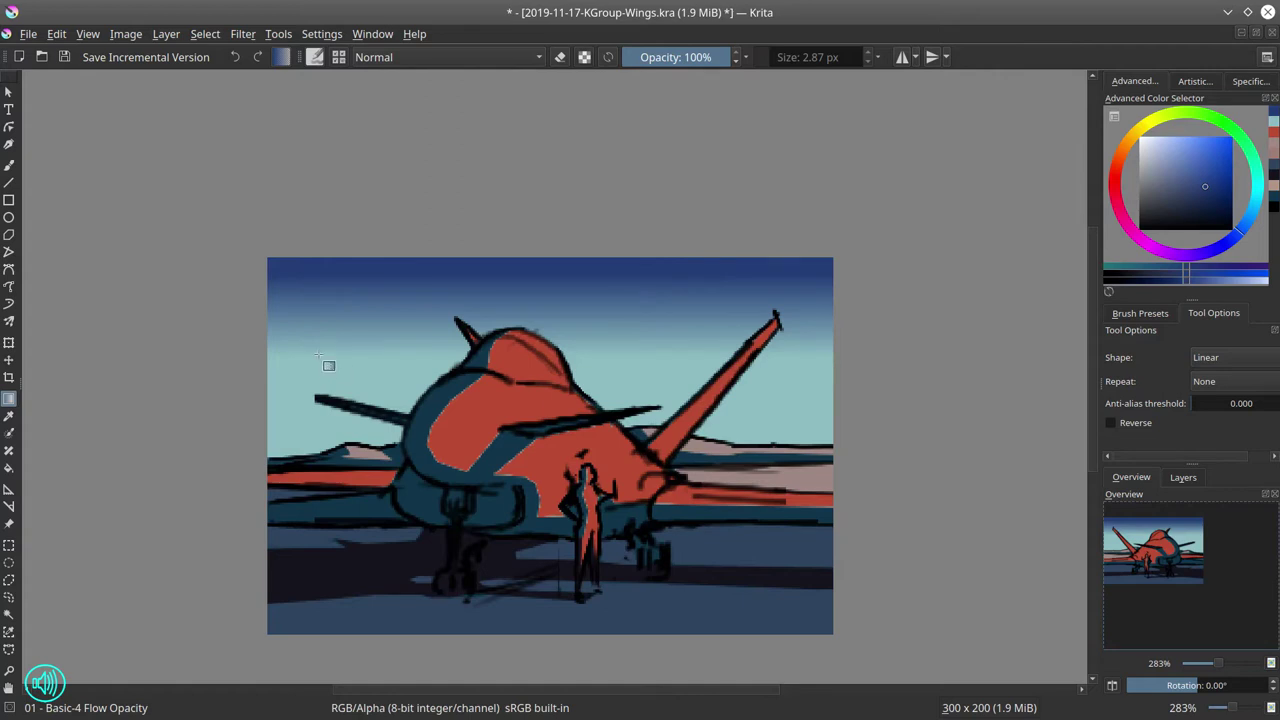
# Add a layer above the background and stamp muted blue Shapes Mecha Hue texture over the jet's fuselage.
pyautogui.click(1183, 477)
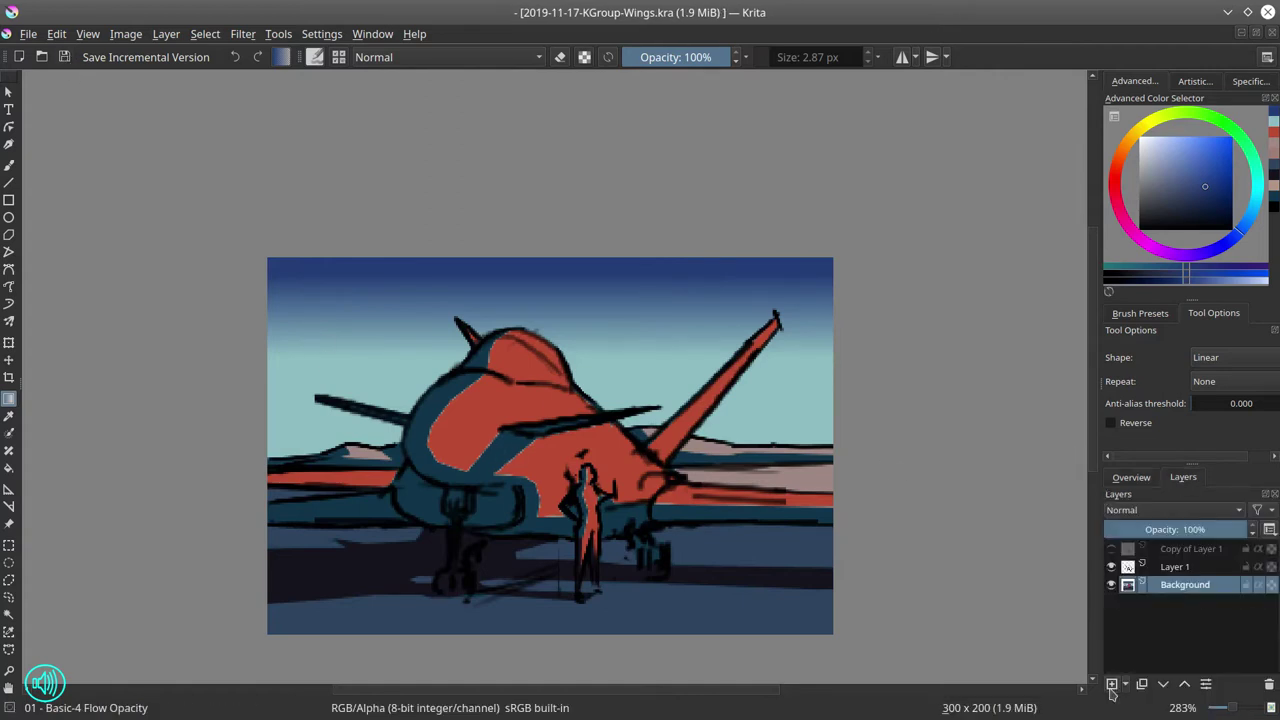
pyautogui.click(1140, 313)
pyautogui.click(1152, 405)
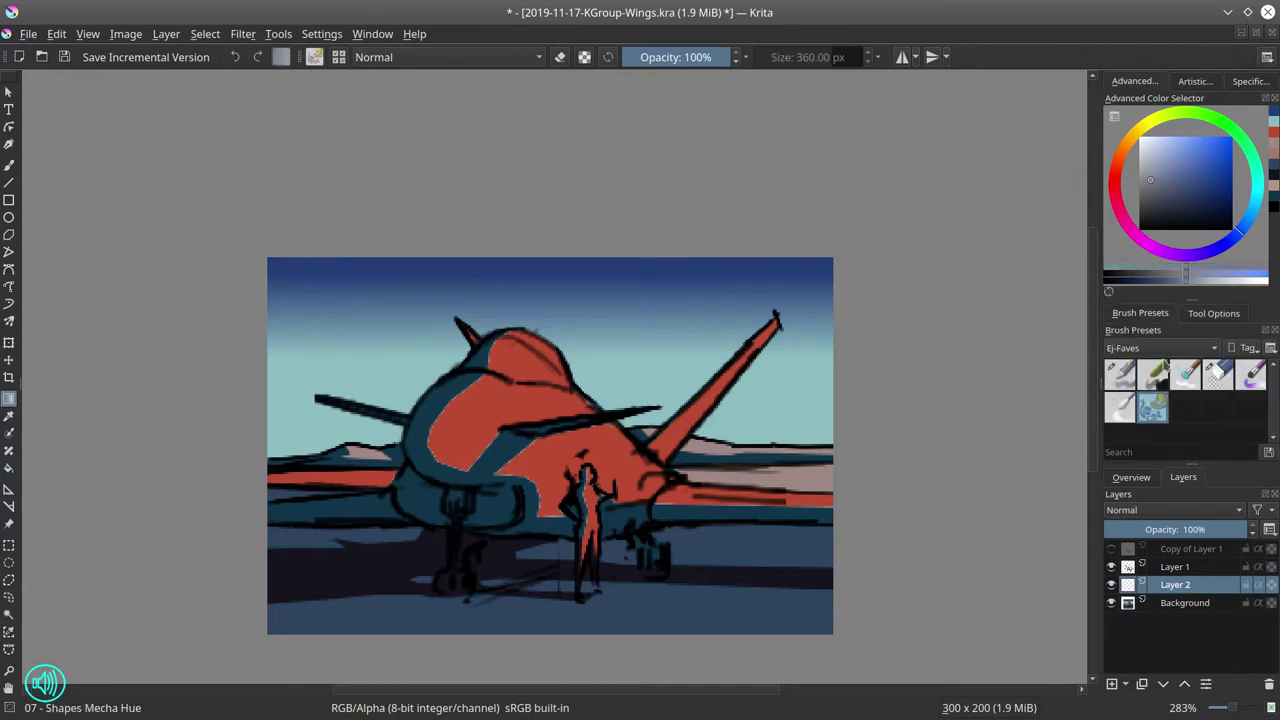
pyautogui.click(8, 167)
pyautogui.moveTo(600, 440); pyautogui.dragTo(60, 440)
pyautogui.moveTo(480, 361)
pyautogui.mouseDown()
pyautogui.moveTo(536, 378)
pyautogui.moveTo(427, 463)
pyautogui.moveTo(588, 468)
pyautogui.mouseUp()
# Stamp magenta-pink Shapes Mecha Hue texture over the fuselage, the tail fin's base and the right wing root.
pyautogui.click(1126, 219)
pyautogui.moveTo(490, 407)
pyautogui.mouseDown()
pyautogui.moveTo(582, 384)
pyautogui.moveTo(470, 430)
pyautogui.mouseUp()
pyautogui.click(1177, 186)
pyautogui.click(1176, 167)
pyautogui.moveTo(575, 430); pyautogui.dragTo(645, 482)
pyautogui.moveTo(704, 396); pyautogui.dragTo(664, 416)
pyautogui.moveTo(670, 492); pyautogui.dragTo(730, 494)
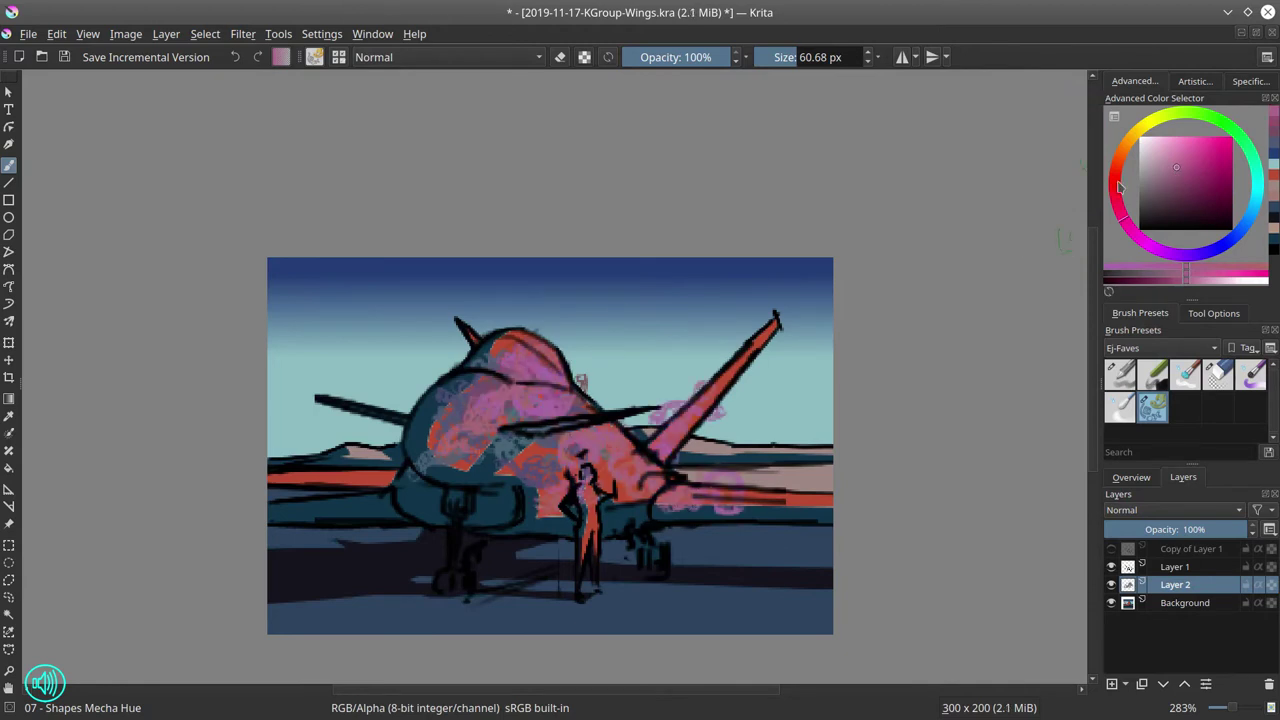
# Stamp dark olive green texture across the jet's shaded underside and along both wings.
pyautogui.click(1163, 115)
pyautogui.click(1200, 208)
pyautogui.moveTo(430, 396)
pyautogui.mouseDown()
pyautogui.moveTo(500, 482)
pyautogui.moveTo(465, 511)
pyautogui.moveTo(497, 461)
pyautogui.moveTo(381, 511)
pyautogui.mouseUp()
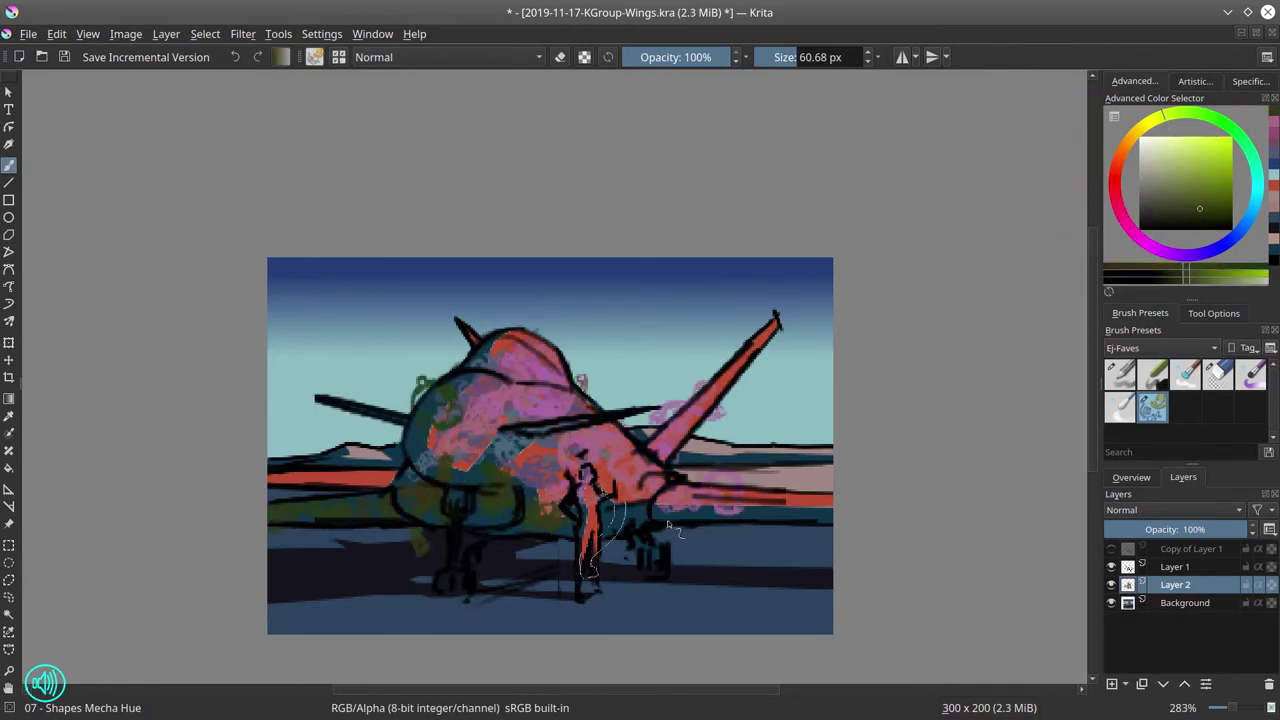
pyautogui.moveTo(604, 525)
pyautogui.mouseDown()
pyautogui.moveTo(755, 500)
pyautogui.moveTo(811, 470)
pyautogui.mouseUp()
# Stamp sampled pale tan texture along the right horizon, and over the red strip above the left wing on the Background layer.
pyautogui.keyDown('ctrl'); pyautogui.click(815, 475); pyautogui.keyUp('ctrl')
pyautogui.moveTo(790, 443)
pyautogui.mouseDown()
pyautogui.moveTo(850, 455)
pyautogui.moveTo(724, 440)
pyautogui.mouseUp()
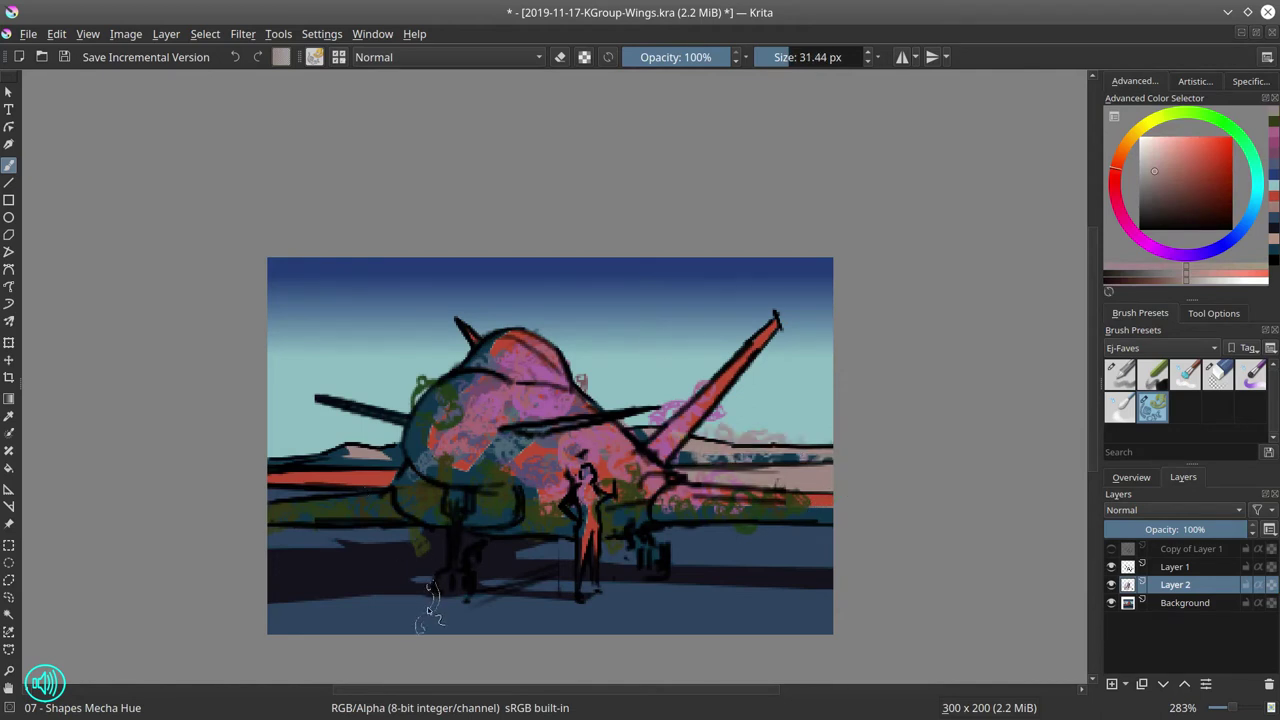
pyautogui.click(1184, 603)
pyautogui.moveTo(774, 563); pyautogui.dragTo(756, 563)
pyautogui.moveTo(345, 481)
pyautogui.mouseDown()
pyautogui.moveTo(274, 478)
pyautogui.moveTo(376, 478)
pyautogui.mouseUp()
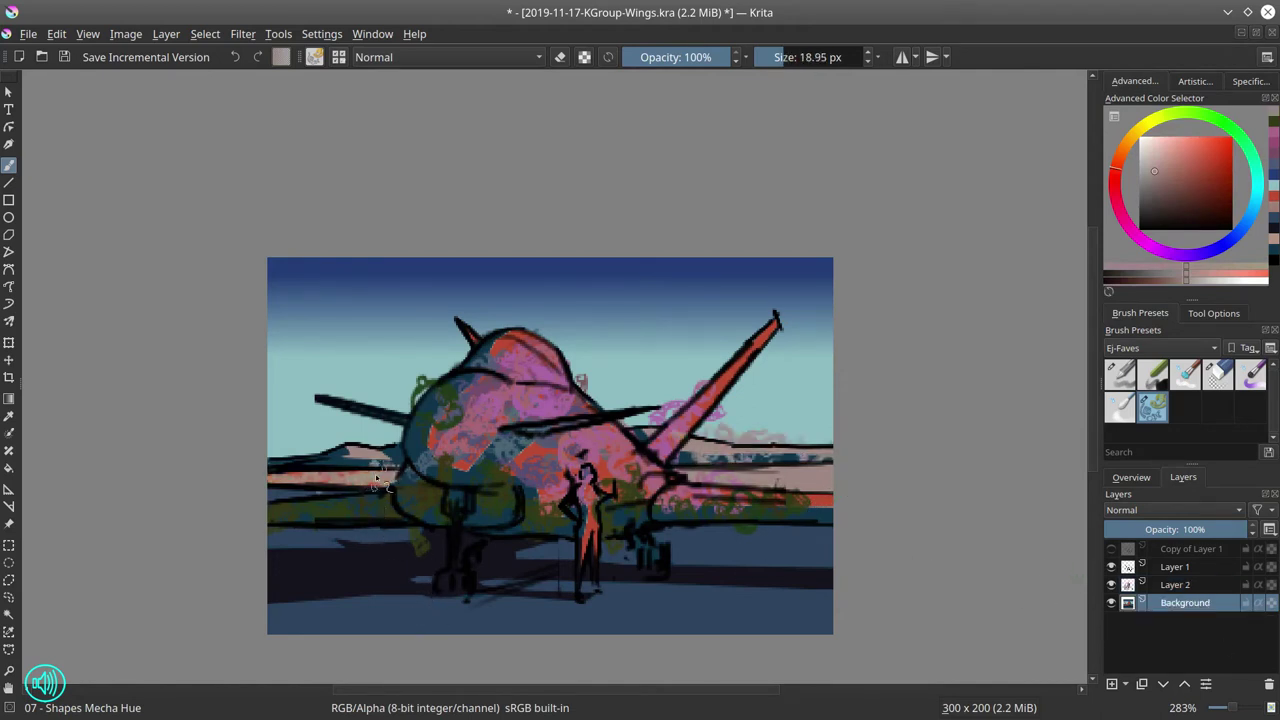
pyautogui.click(1140, 479)
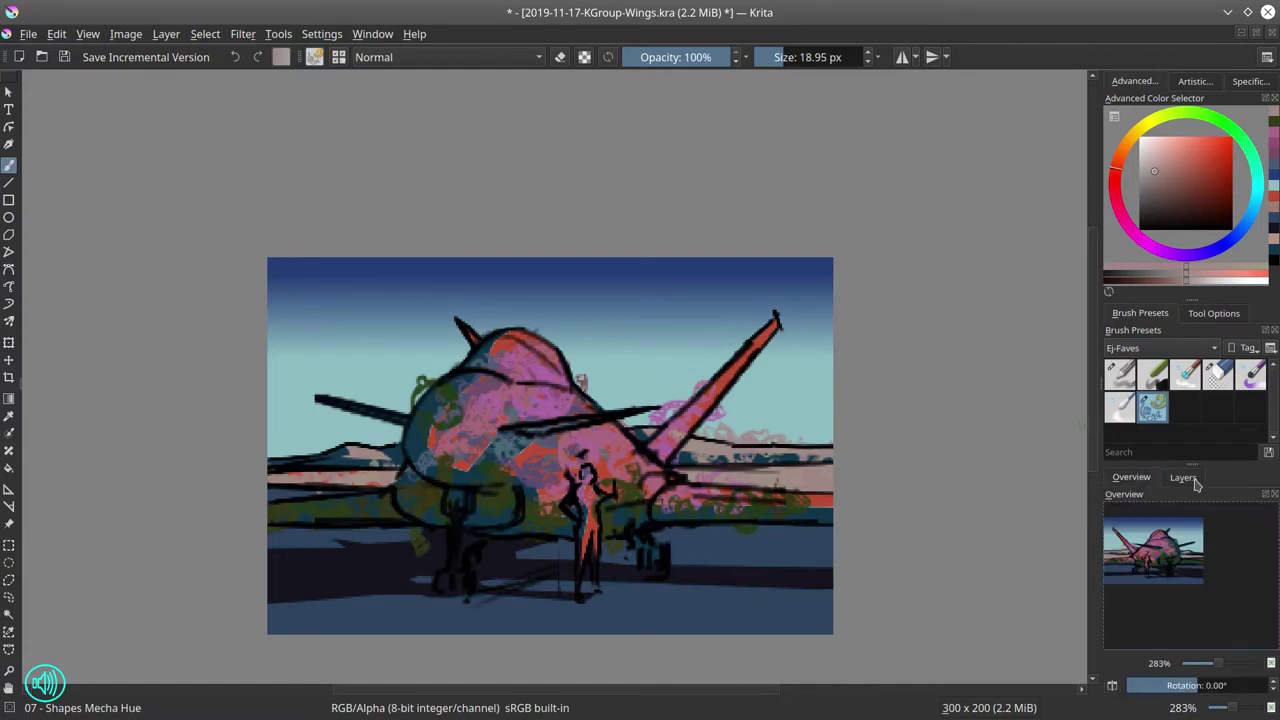
# Add a new layer above Layer 2 and set its blending mode to Color Dodge.
pyautogui.click(1193, 478)
pyautogui.click(1186, 586)
pyautogui.click(1112, 684)
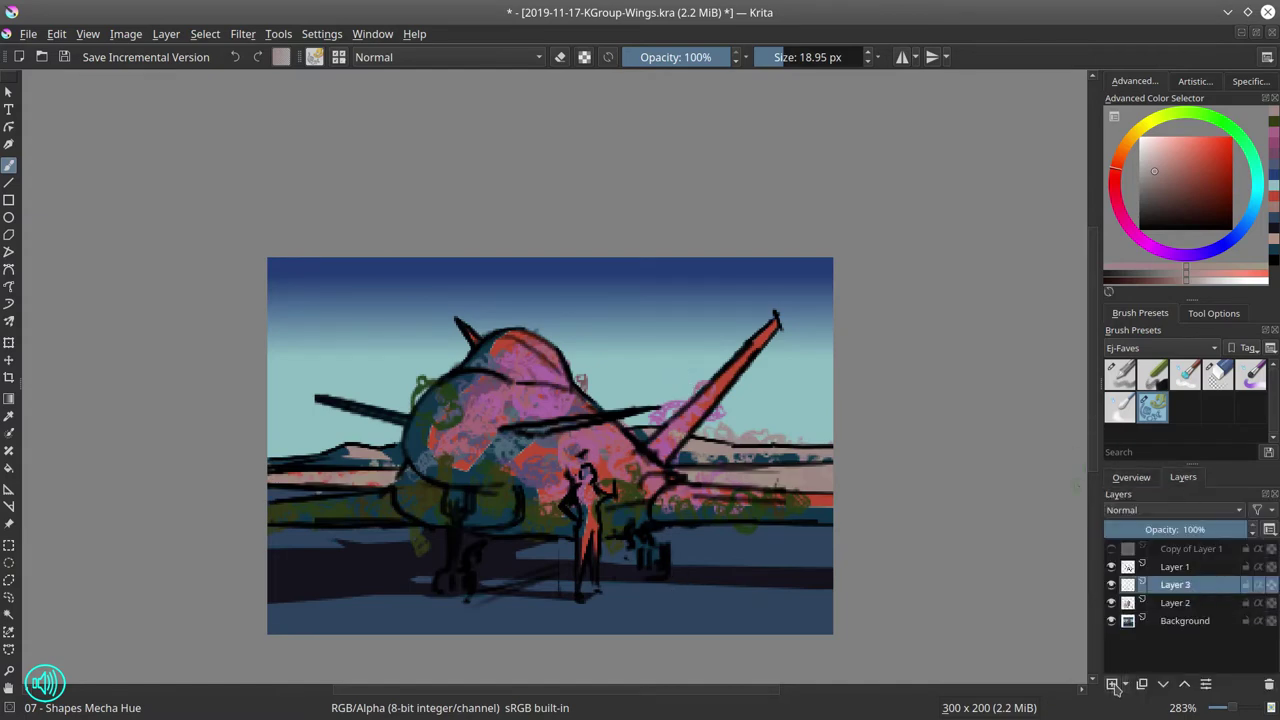
pyautogui.click(1173, 511)
pyautogui.click(1166, 486)
pyautogui.scroll(-4, 893, 428)
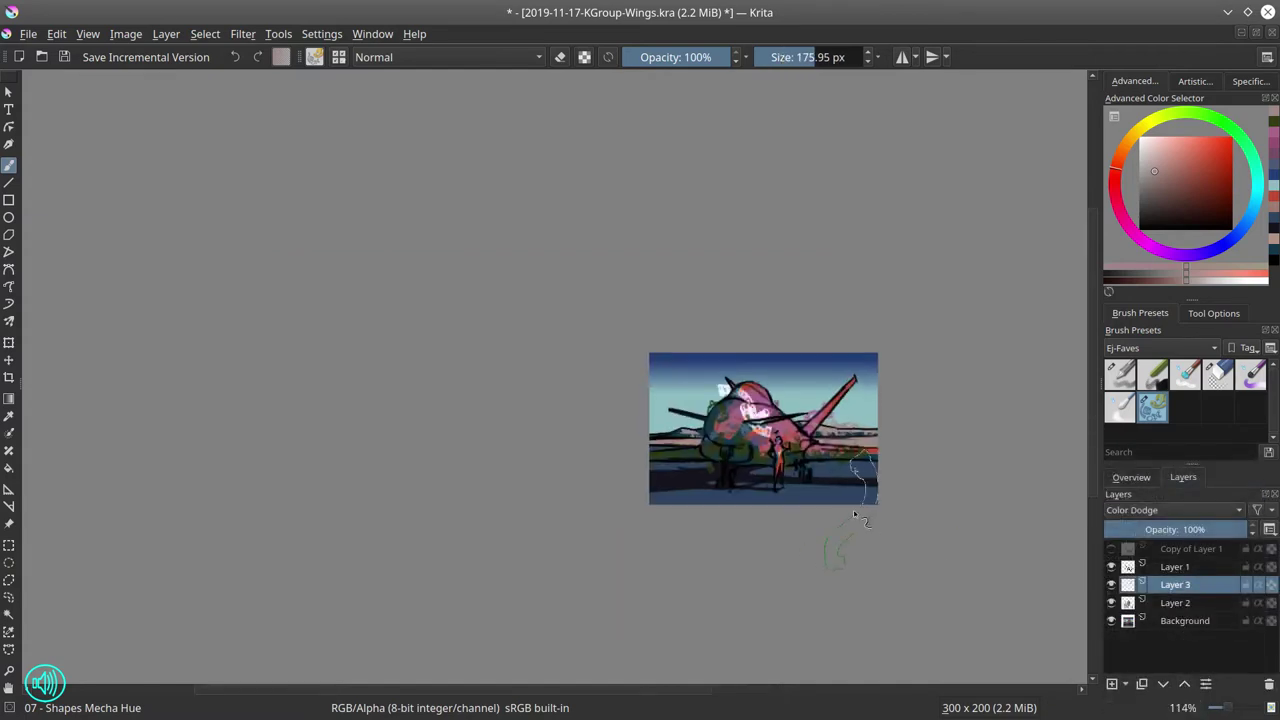
# Paint glowing highlights on the jet and lighten the ground with muted red Chalk Details strokes on the Color Dodge layer.
pyautogui.click(1152, 374)
pyautogui.click(1166, 206)
pyautogui.moveTo(790, 450)
pyautogui.mouseDown()
pyautogui.moveTo(739, 416)
pyautogui.moveTo(787, 452)
pyautogui.moveTo(817, 443)
pyautogui.moveTo(811, 388)
pyautogui.moveTo(766, 401)
pyautogui.moveTo(833, 433)
pyautogui.moveTo(746, 421)
pyautogui.moveTo(767, 414)
pyautogui.moveTo(740, 405)
pyautogui.moveTo(764, 428)
pyautogui.mouseUp()
pyautogui.press('l')
pyautogui.press('l')
pyautogui.moveTo(764, 432); pyautogui.dragTo(815, 457)
pyautogui.moveTo(808, 448); pyautogui.dragTo(874, 452)
pyautogui.moveTo(808, 523); pyautogui.dragTo(842, 523)
pyautogui.moveTo(792, 502)
pyautogui.mouseDown()
pyautogui.moveTo(847, 510)
pyautogui.moveTo(815, 503)
pyautogui.mouseUp()
pyautogui.moveTo(815, 469)
pyautogui.mouseDown()
pyautogui.moveTo(878, 469)
pyautogui.moveTo(824, 464)
pyautogui.mouseUp()
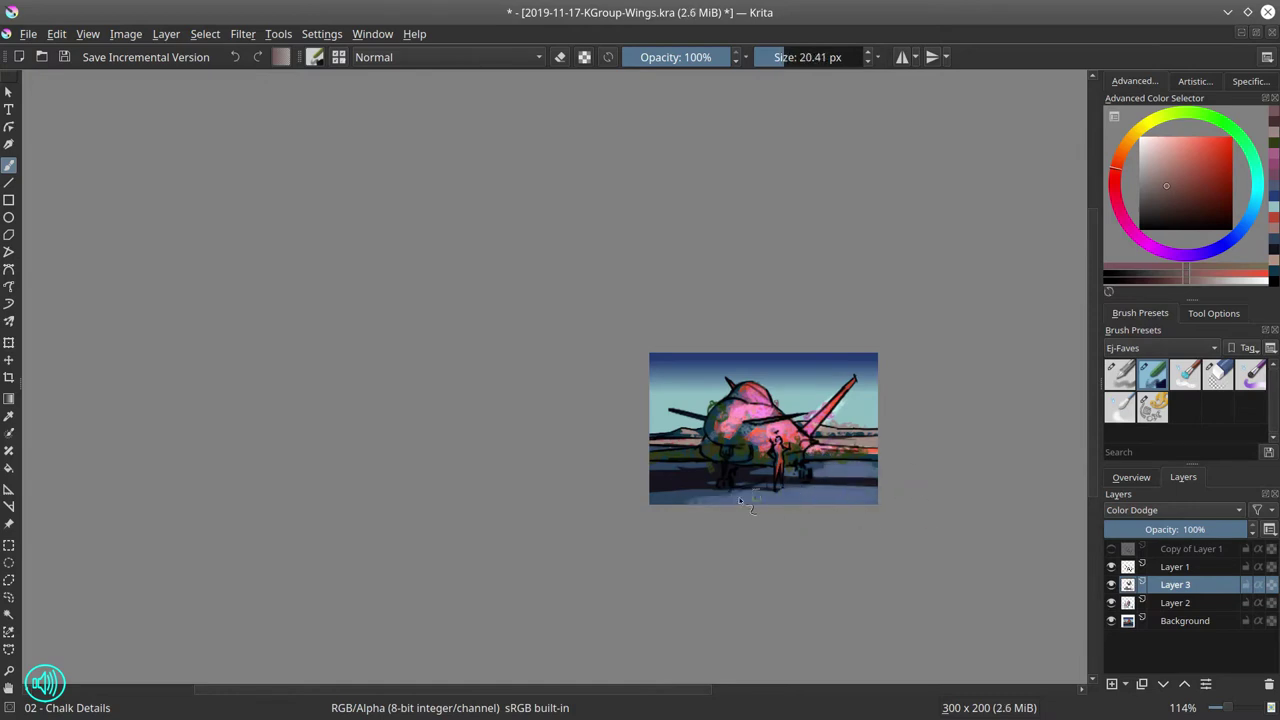
pyautogui.moveTo(726, 497); pyautogui.dragTo(652, 498)
pyautogui.moveTo(736, 469); pyautogui.dragTo(729, 469)
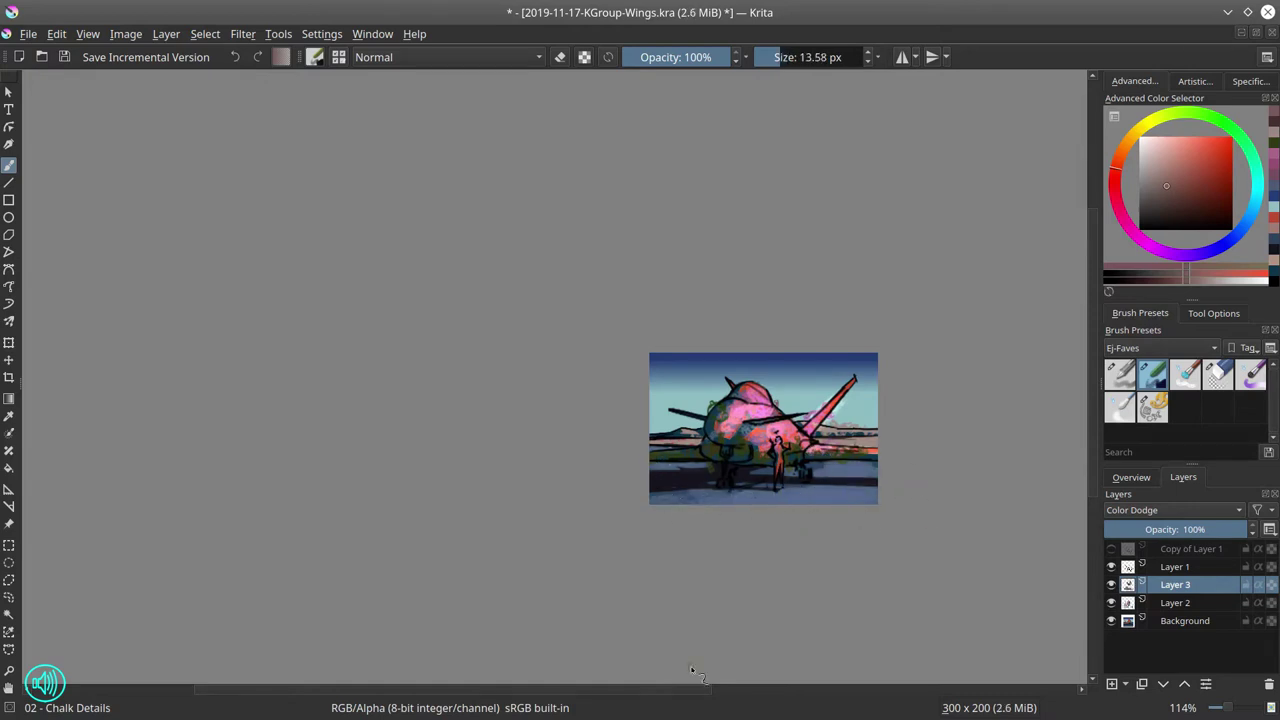
# Erase the stray texture and glow around the tail fin on Layer 2 and Layer 3, and save the painting.
pyautogui.click(1180, 604)
pyautogui.click(1217, 388)
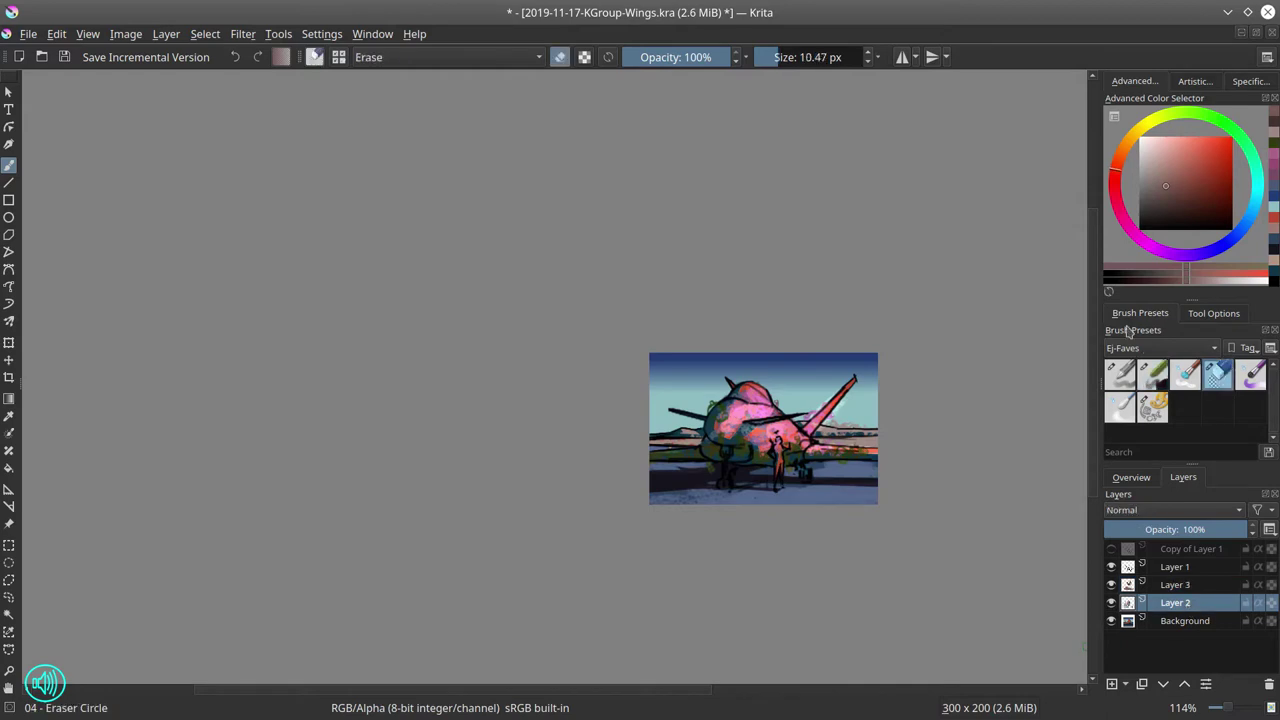
pyautogui.press('[')
pyautogui.press('[')
pyautogui.press('[')
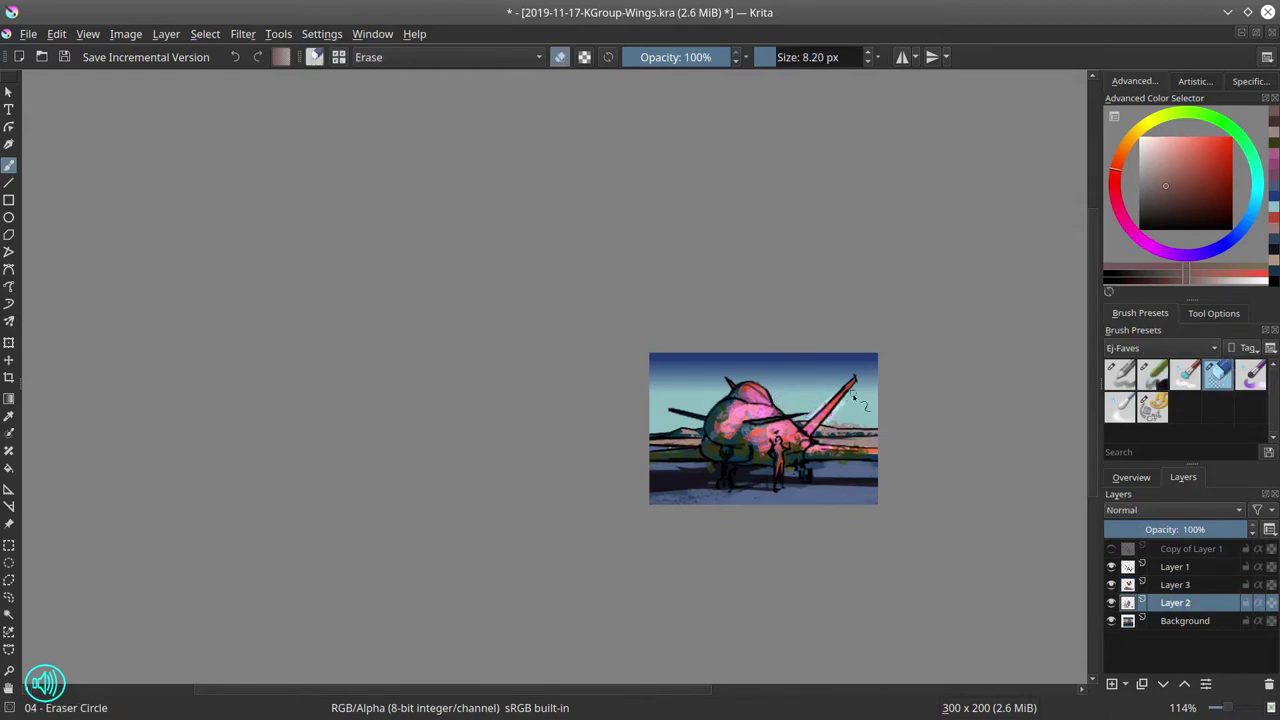
pyautogui.click(1187, 588)
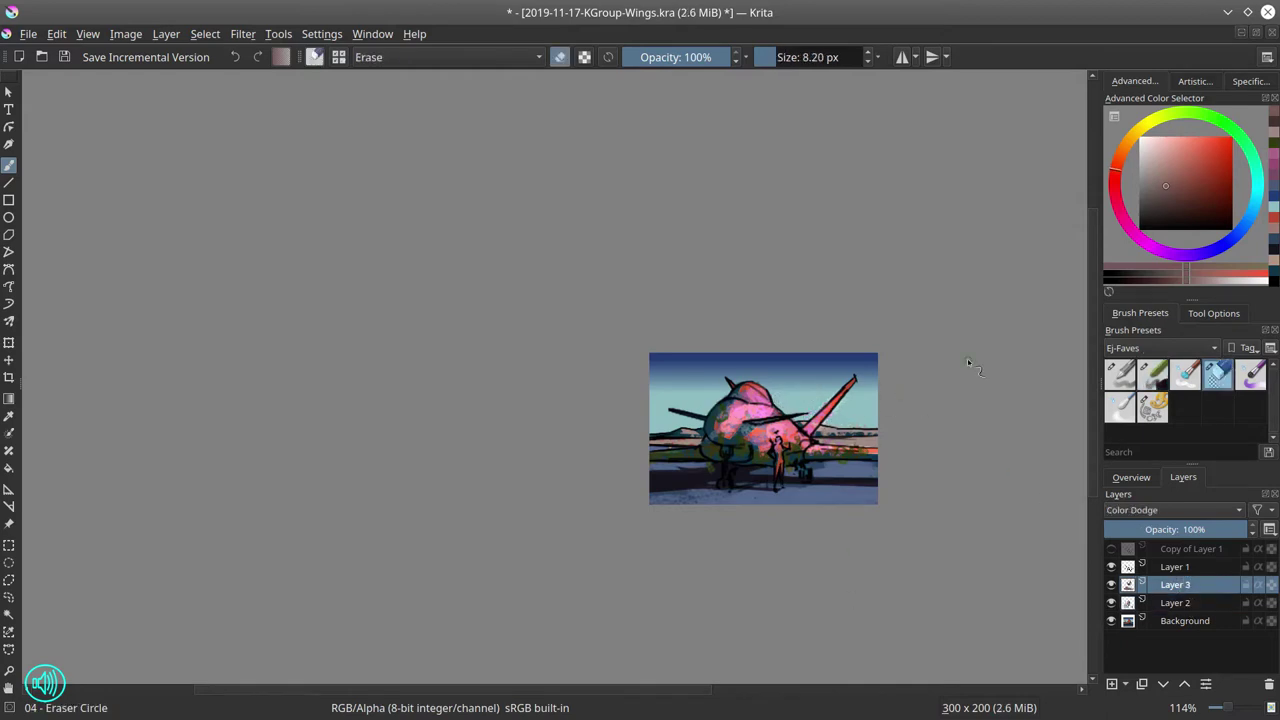
pyautogui.click(65, 58)
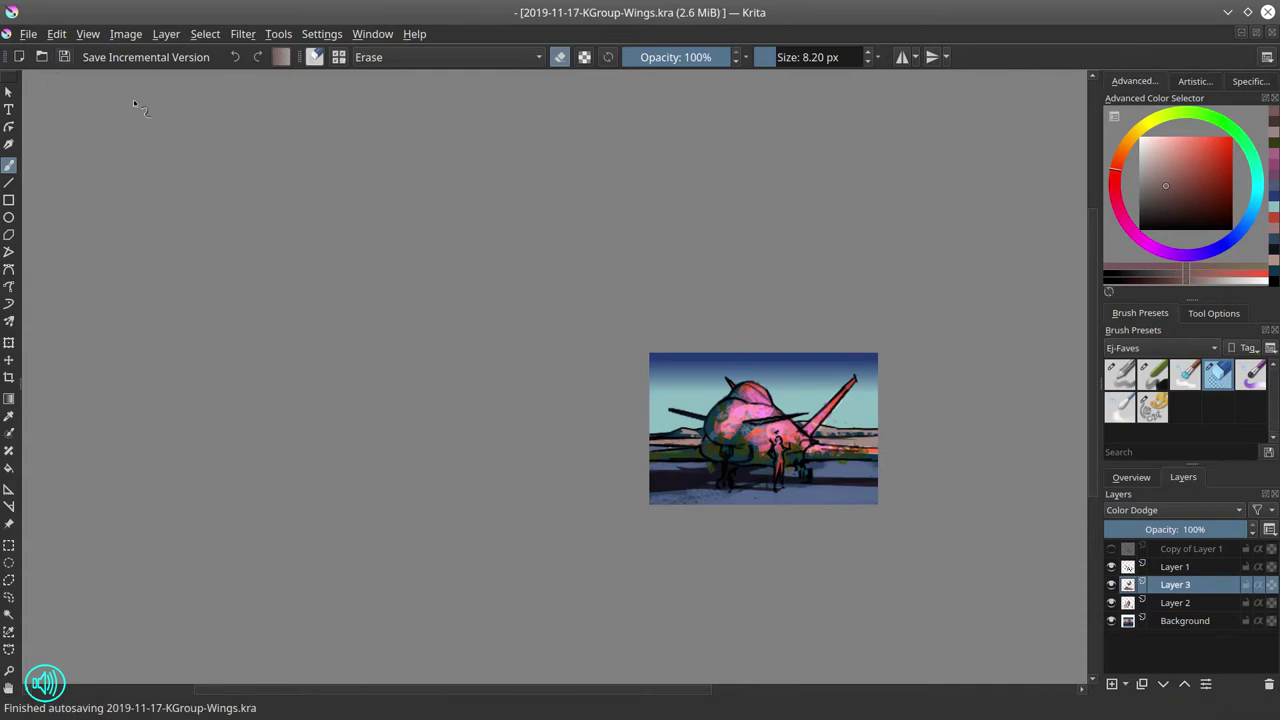
# Merge Layer 1, Layer 3, Layer 2 and Background into a single layer.
pyautogui.click(1199, 570)
pyautogui.click(1226, 527)
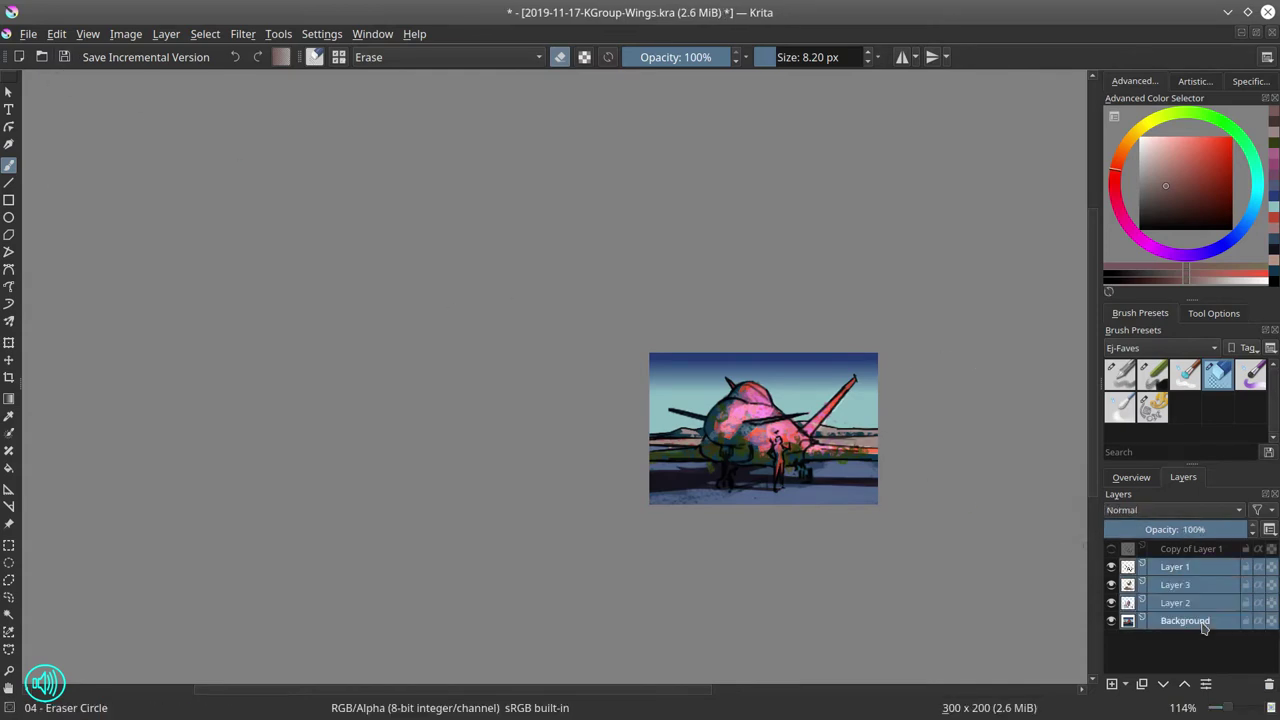
pyautogui.rightClick(1204, 625)
pyautogui.click(1146, 497)
pyautogui.click(1147, 486)
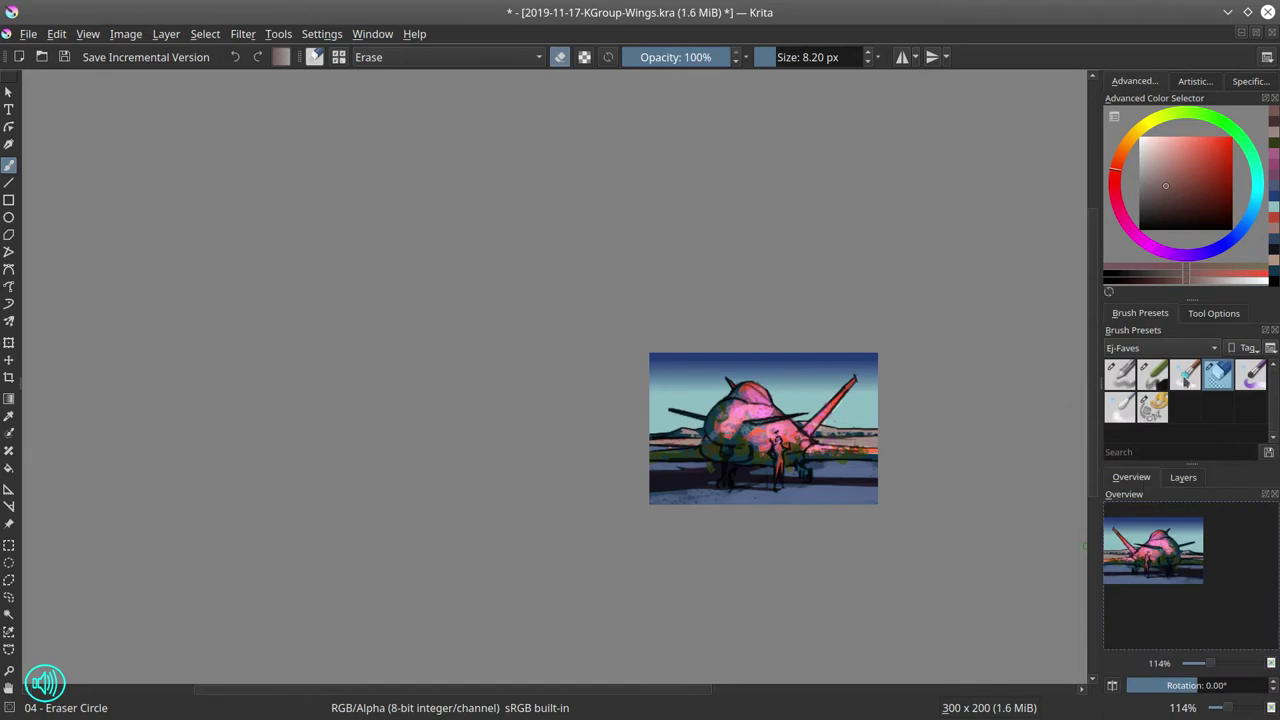
# Blend the hills and desert behind the tail fin and right wing using the Blender Textured Soft brush.
pyautogui.click(1185, 379)
pyautogui.moveTo(743, 439)
pyautogui.mouseDown()
pyautogui.moveTo(849, 348)
pyautogui.moveTo(970, 360)
pyautogui.moveTo(813, 391)
pyautogui.mouseUp()
pyautogui.moveTo(800, 386)
pyautogui.mouseDown()
pyautogui.moveTo(816, 383)
pyautogui.moveTo(857, 316)
pyautogui.mouseUp()
pyautogui.moveTo(787, 334); pyautogui.dragTo(812, 300)
pyautogui.moveTo(803, 386); pyautogui.dragTo(922, 391)
pyautogui.moveTo(745, 346)
pyautogui.mouseDown()
pyautogui.moveTo(721, 361)
pyautogui.moveTo(742, 402)
pyautogui.moveTo(782, 429)
pyautogui.mouseUp()
pyautogui.moveTo(772, 441); pyautogui.dragTo(889, 452)
pyautogui.moveTo(806, 457)
pyautogui.mouseDown()
pyautogui.moveTo(943, 459)
pyautogui.moveTo(786, 409)
pyautogui.moveTo(823, 412)
pyautogui.moveTo(816, 425)
pyautogui.moveTo(956, 402)
pyautogui.moveTo(888, 428)
pyautogui.mouseUp()
# Blend the hills and desert strip behind the left wing to soften their outlines.
pyautogui.moveTo(360, 430)
pyautogui.keyDown('shift'); pyautogui.mouseDown()
pyautogui.moveTo(290, 430)
pyautogui.moveTo(312, 418)
pyautogui.moveTo(228, 427)
pyautogui.moveTo(290, 438)
pyautogui.mouseUp(); pyautogui.keyUp('shift')
pyautogui.moveTo(290, 455)
pyautogui.mouseDown()
pyautogui.moveTo(246, 455)
pyautogui.moveTo(326, 462)
pyautogui.mouseUp()
pyautogui.moveTo(270, 463)
pyautogui.mouseDown()
pyautogui.moveTo(226, 459)
pyautogui.moveTo(248, 472)
pyautogui.moveTo(306, 462)
pyautogui.moveTo(233, 447)
pyautogui.mouseUp()
pyautogui.click(1184, 484)
pyautogui.moveTo(225, 459)
pyautogui.mouseDown()
pyautogui.moveTo(366, 461)
pyautogui.moveTo(347, 464)
pyautogui.mouseUp()
pyautogui.moveTo(322, 465)
pyautogui.mouseDown()
pyautogui.moveTo(294, 468)
pyautogui.moveTo(315, 466)
pyautogui.mouseUp()
pyautogui.moveTo(316, 441); pyautogui.dragTo(378, 438)
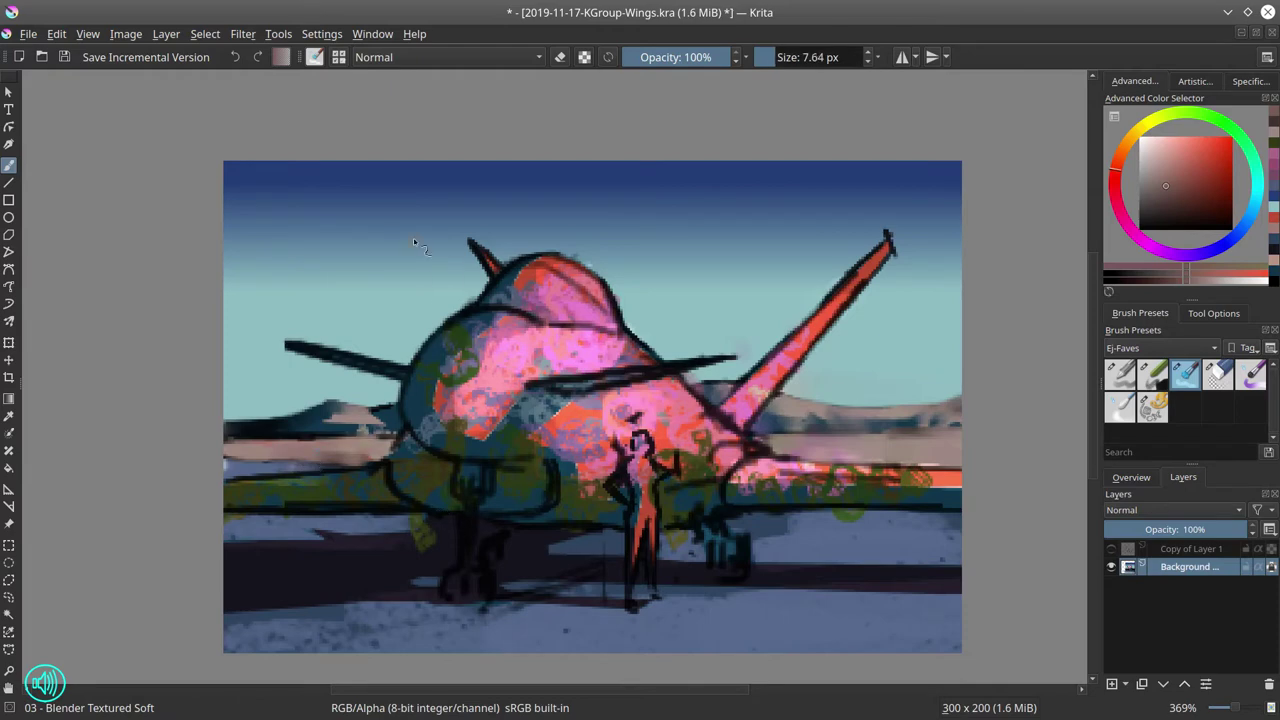
# Smooth the canopy with the blender, and paint reflections on it in sampled colours with a 7.01 px Chalk Details brush.
pyautogui.keyDown('shift'); pyautogui.moveTo(506, 281); pyautogui.dragTo(530, 309); pyautogui.keyUp('shift')
pyautogui.keyDown('shift'); pyautogui.moveTo(548, 292); pyautogui.dragTo(610, 303); pyautogui.keyUp('shift')
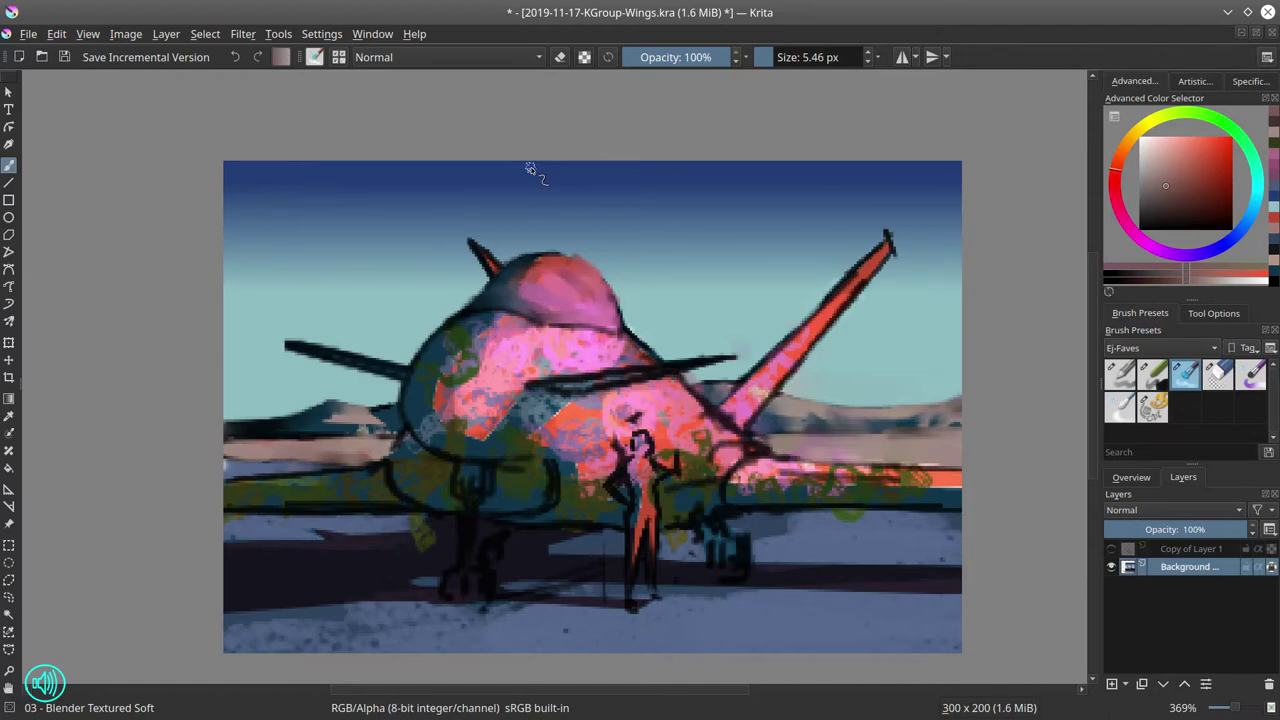
pyautogui.click(1152, 371)
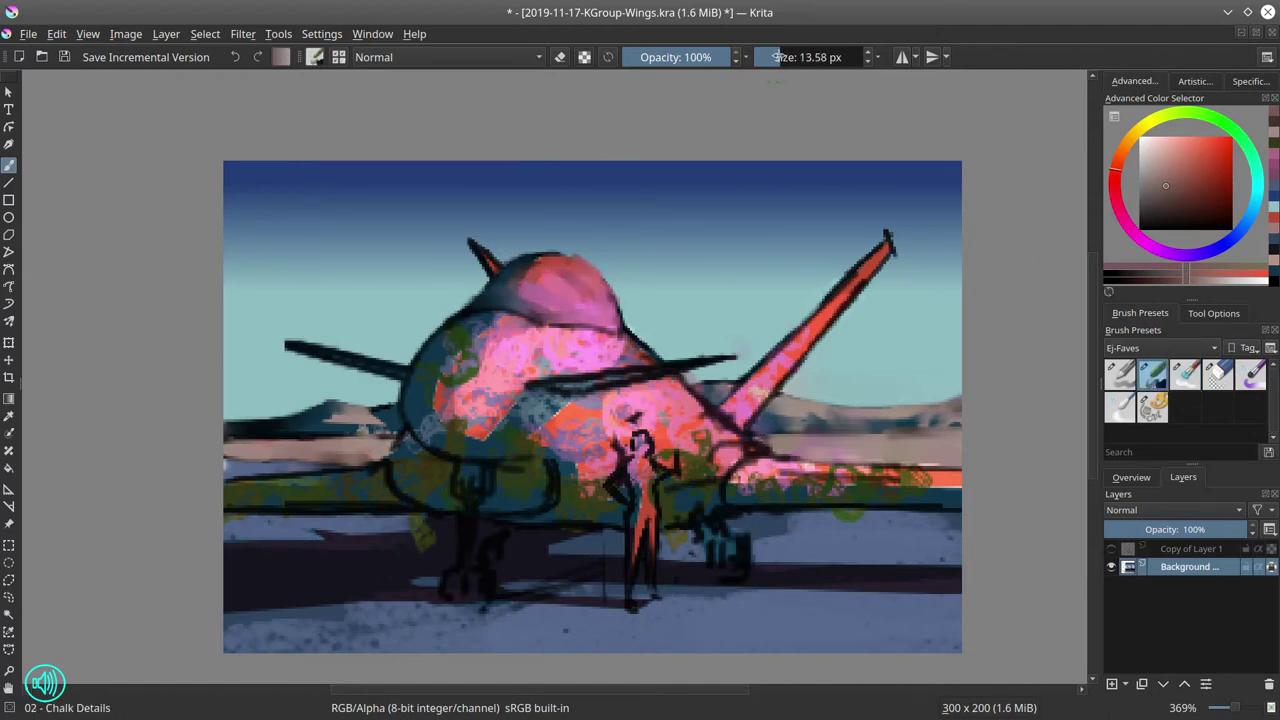
pyautogui.moveTo(777, 57); pyautogui.dragTo(773, 57)
pyautogui.keyDown('ctrl'); pyautogui.click(533, 263); pyautogui.keyUp('ctrl')
pyautogui.moveTo(560, 257)
pyautogui.mouseDown()
pyautogui.moveTo(605, 297)
pyautogui.moveTo(549, 303)
pyautogui.moveTo(544, 262)
pyautogui.moveTo(541, 286)
pyautogui.moveTo(573, 300)
pyautogui.moveTo(532, 284)
pyautogui.moveTo(601, 302)
pyautogui.moveTo(617, 275)
pyautogui.moveTo(598, 294)
pyautogui.moveTo(540, 277)
pyautogui.moveTo(580, 322)
pyautogui.mouseUp()
pyautogui.keyDown('ctrl'); pyautogui.click(689, 298); pyautogui.keyUp('ctrl')
pyautogui.keyDown('ctrl'); pyautogui.click(525, 294); pyautogui.keyUp('ctrl')
pyautogui.keyDown('ctrl'); pyautogui.click(592, 286); pyautogui.keyUp('ctrl')
pyautogui.keyDown('ctrl'); pyautogui.click(508, 272); pyautogui.keyUp('ctrl')
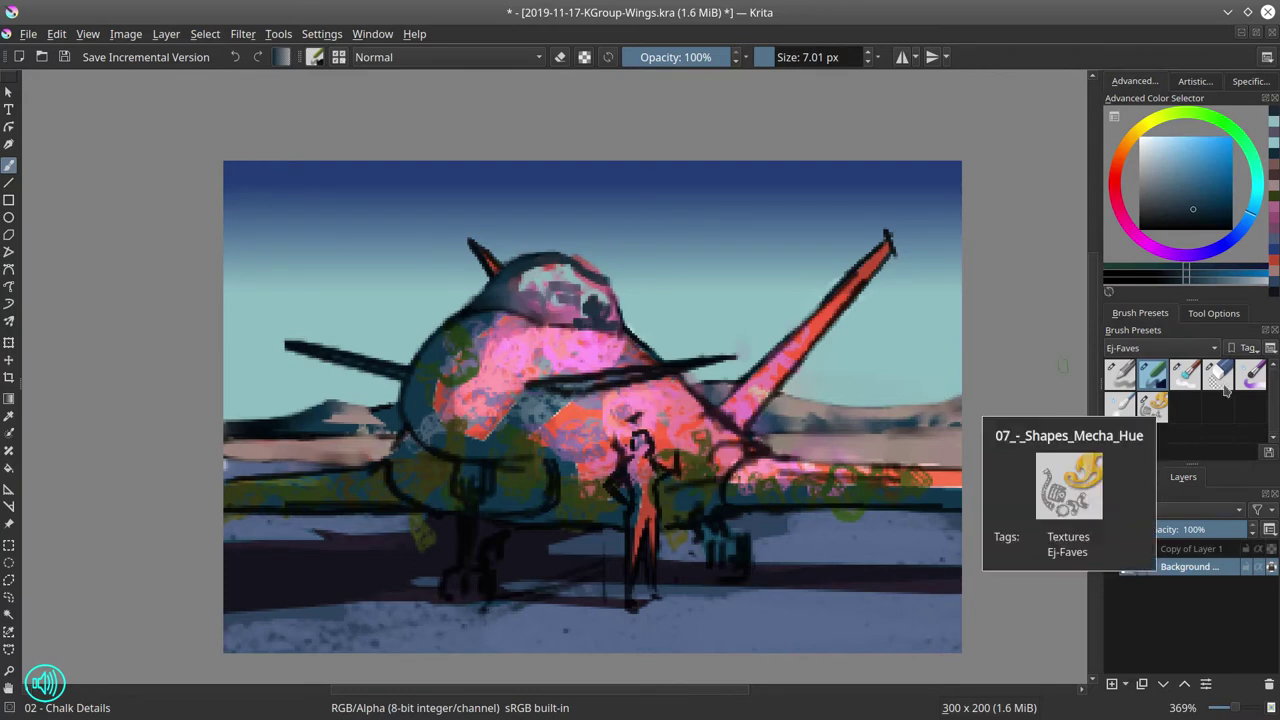
# Blend the canopy reflections, the nose's shaded side and the small left fin with Blender Textured Soft.
pyautogui.click(1184, 373)
pyautogui.moveTo(550, 270)
pyautogui.mouseDown()
pyautogui.moveTo(600, 290)
pyautogui.moveTo(577, 283)
pyautogui.moveTo(572, 312)
pyautogui.moveTo(615, 308)
pyautogui.moveTo(617, 334)
pyautogui.mouseUp()
pyautogui.moveTo(457, 360); pyautogui.dragTo(478, 358)
pyautogui.moveTo(470, 335); pyautogui.dragTo(430, 358)
pyautogui.moveTo(432, 422); pyautogui.dragTo(420, 440)
pyautogui.moveTo(353, 430); pyautogui.dragTo(380, 424)
pyautogui.moveTo(500, 267); pyautogui.dragTo(483, 254)
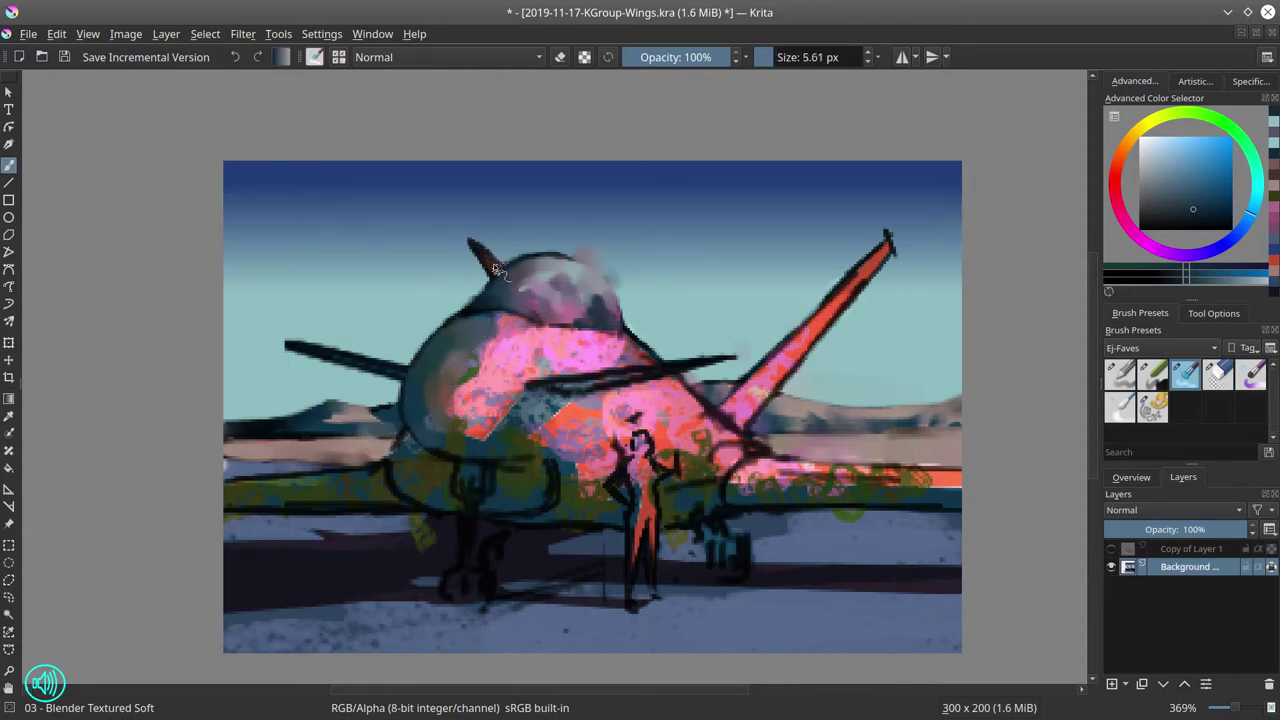
# Smooth the tail fin, the pink upper fuselage and the dark canard crossing it.
pyautogui.moveTo(736, 408); pyautogui.dragTo(811, 335)
pyautogui.moveTo(510, 334); pyautogui.dragTo(530, 331)
pyautogui.moveTo(520, 335)
pyautogui.mouseDown()
pyautogui.moveTo(445, 418)
pyautogui.moveTo(506, 445)
pyautogui.moveTo(566, 388)
pyautogui.moveTo(578, 392)
pyautogui.mouseUp()
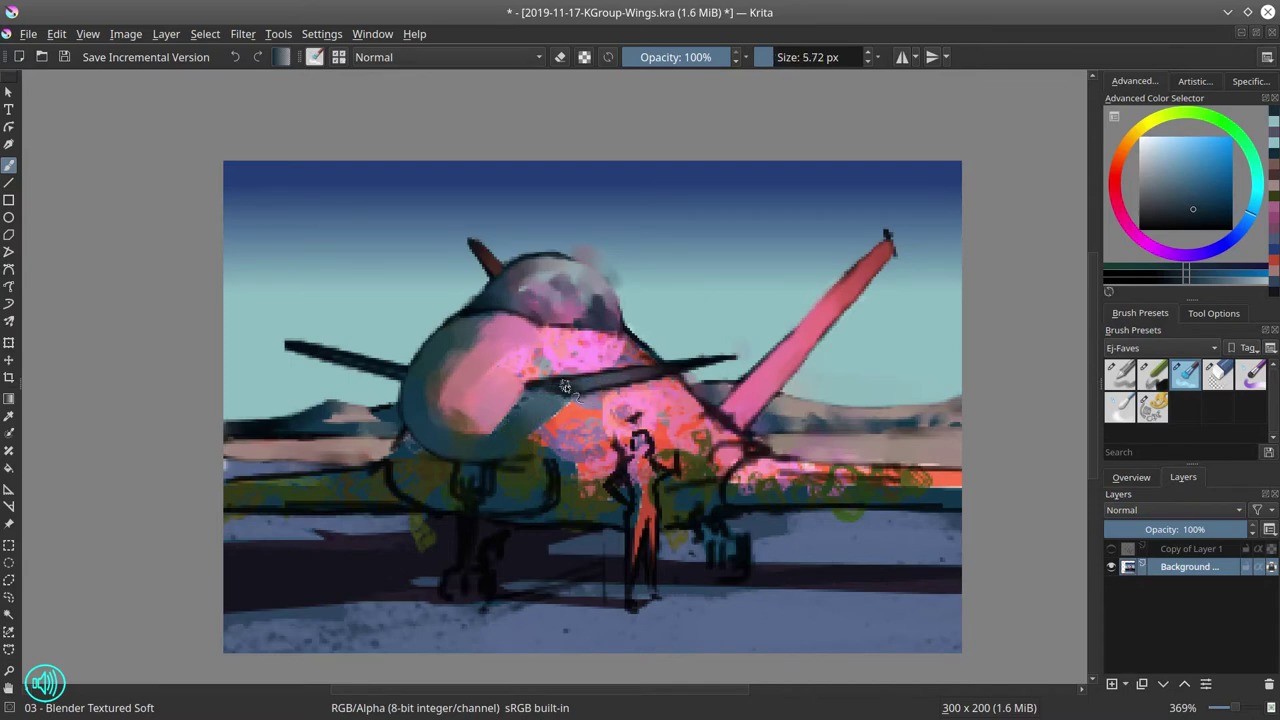
pyautogui.moveTo(690, 369); pyautogui.dragTo(746, 350)
pyautogui.keyDown('ctrl'); pyautogui.click(645, 360); pyautogui.keyUp('ctrl')
pyautogui.moveTo(556, 368)
pyautogui.mouseDown()
pyautogui.moveTo(562, 340)
pyautogui.moveTo(640, 362)
pyautogui.moveTo(520, 388)
pyautogui.mouseUp()
pyautogui.click(1132, 477)
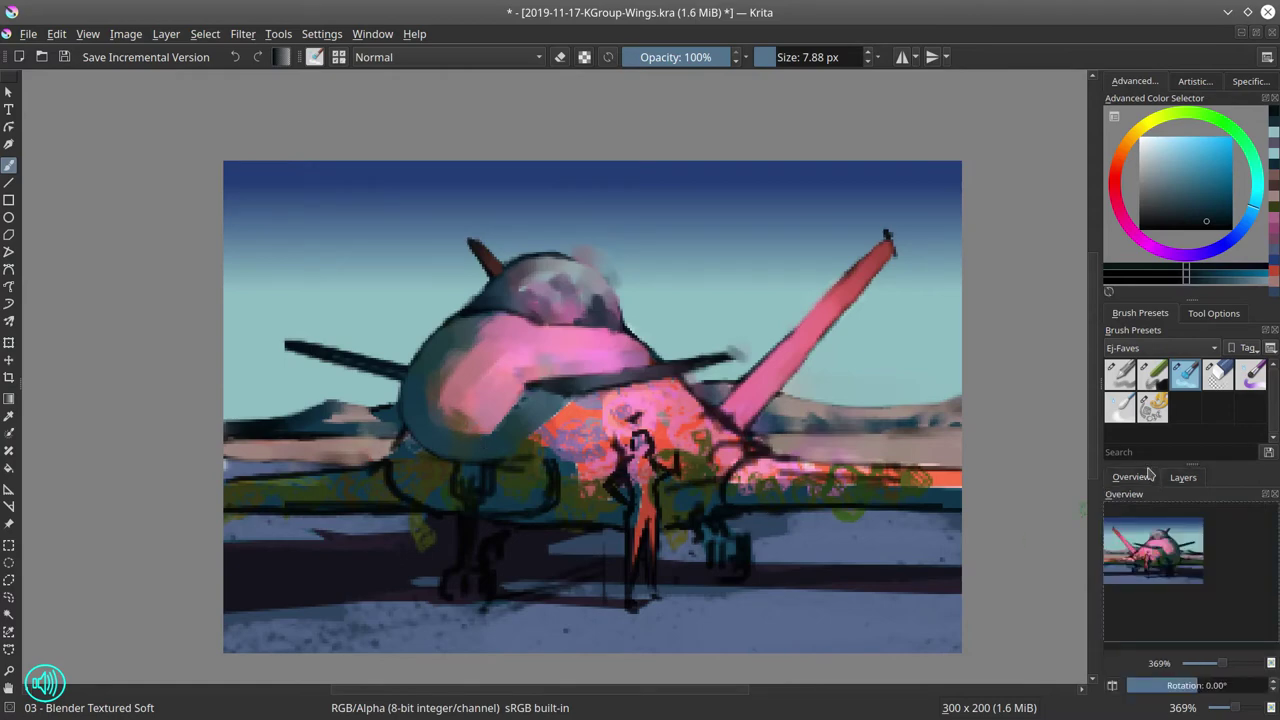
# Blend the lower fuselage around the figure and the right wing into smooth pink and orange tones.
pyautogui.press(']')
pyautogui.moveTo(525, 440)
pyautogui.mouseDown()
pyautogui.moveTo(580, 460)
pyautogui.moveTo(657, 400)
pyautogui.moveTo(595, 470)
pyautogui.moveTo(600, 520)
pyautogui.moveTo(715, 410)
pyautogui.moveTo(725, 460)
pyautogui.moveTo(700, 450)
pyautogui.moveTo(815, 478)
pyautogui.moveTo(795, 492)
pyautogui.mouseUp()
pyautogui.press('[')
pyautogui.press(']')
pyautogui.press(']')
pyautogui.press(']')
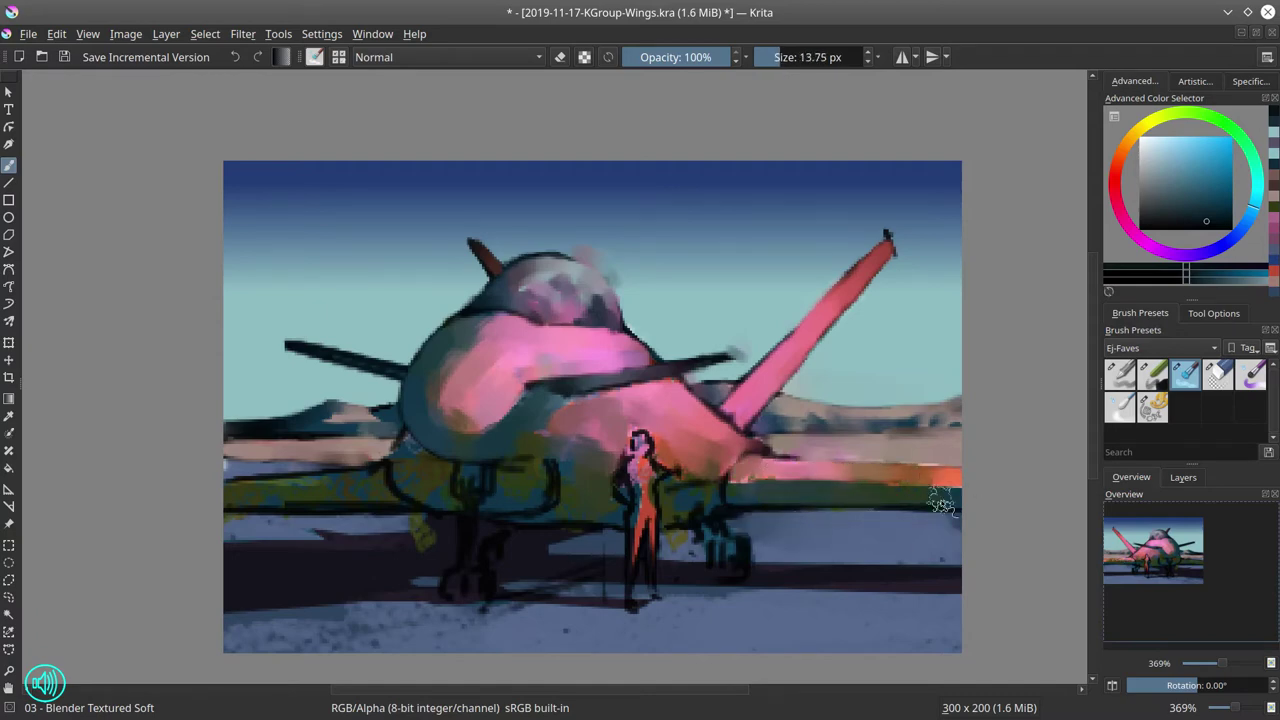
# Fill the jet's air intake with dark Chalk Details strokes, and blend the olive texture around it.
pyautogui.click(1152, 375)
pyautogui.press(']')
pyautogui.press(']')
pyautogui.moveTo(508, 487)
pyautogui.mouseDown()
pyautogui.moveTo(501, 474)
pyautogui.moveTo(535, 478)
pyautogui.mouseUp()
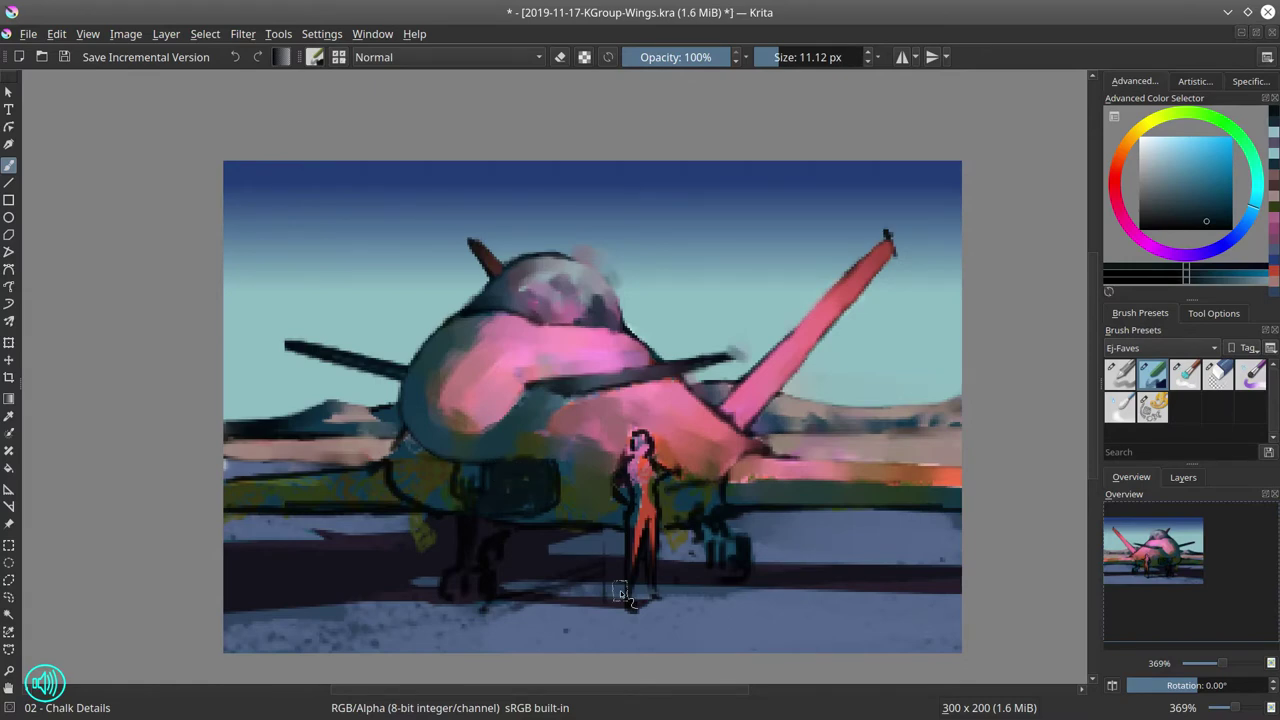
pyautogui.press('/')
pyautogui.press('[')
pyautogui.press('[')
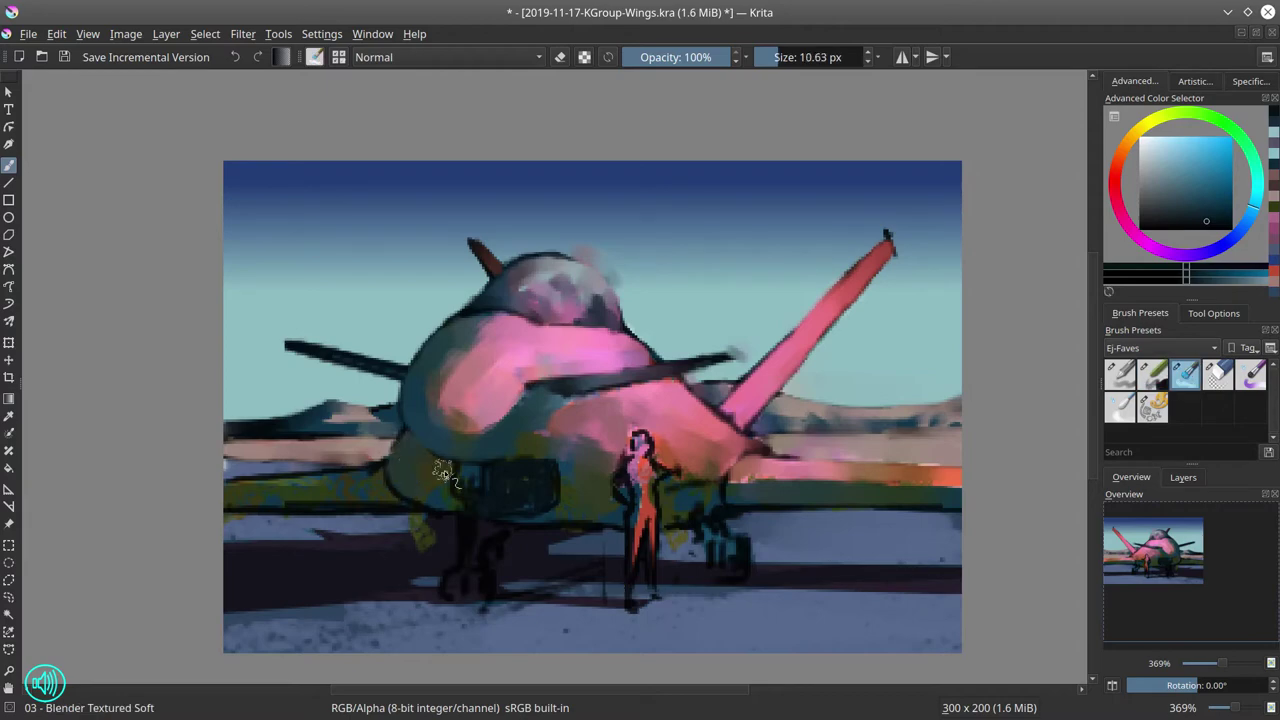
pyautogui.press('[')
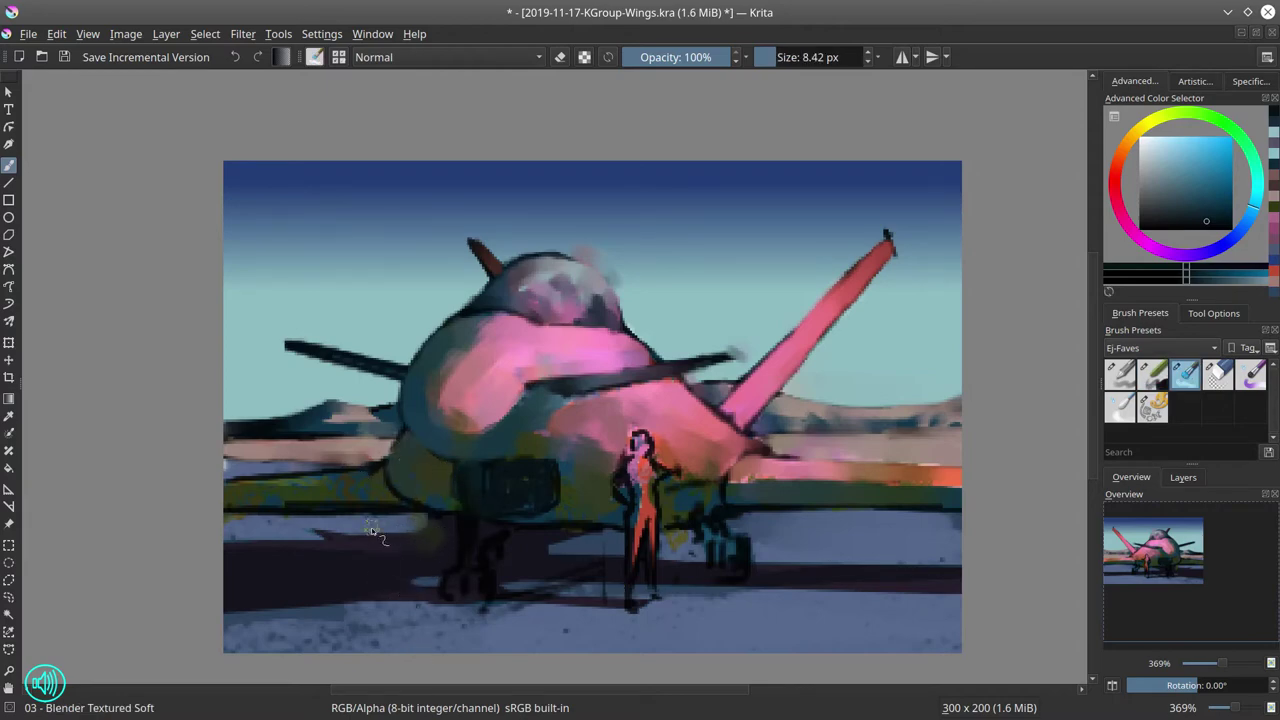
# Blend the intake, the front and rear landing gear and the underside beside the figure.
pyautogui.moveTo(495, 489)
pyautogui.mouseDown()
pyautogui.moveTo(537, 483)
pyautogui.moveTo(533, 516)
pyautogui.moveTo(560, 522)
pyautogui.moveTo(490, 561)
pyautogui.mouseUp()
pyautogui.moveTo(581, 523)
pyautogui.mouseDown()
pyautogui.moveTo(554, 518)
pyautogui.moveTo(588, 547)
pyautogui.moveTo(522, 597)
pyautogui.moveTo(593, 592)
pyautogui.moveTo(566, 592)
pyautogui.mouseUp()
pyautogui.moveTo(691, 554)
pyautogui.mouseDown()
pyautogui.moveTo(668, 524)
pyautogui.moveTo(712, 498)
pyautogui.mouseUp()
pyautogui.moveTo(712, 498); pyautogui.dragTo(633, 485)
pyautogui.moveTo(719, 536)
pyautogui.mouseDown()
pyautogui.moveTo(706, 542)
pyautogui.moveTo(741, 544)
pyautogui.mouseUp()
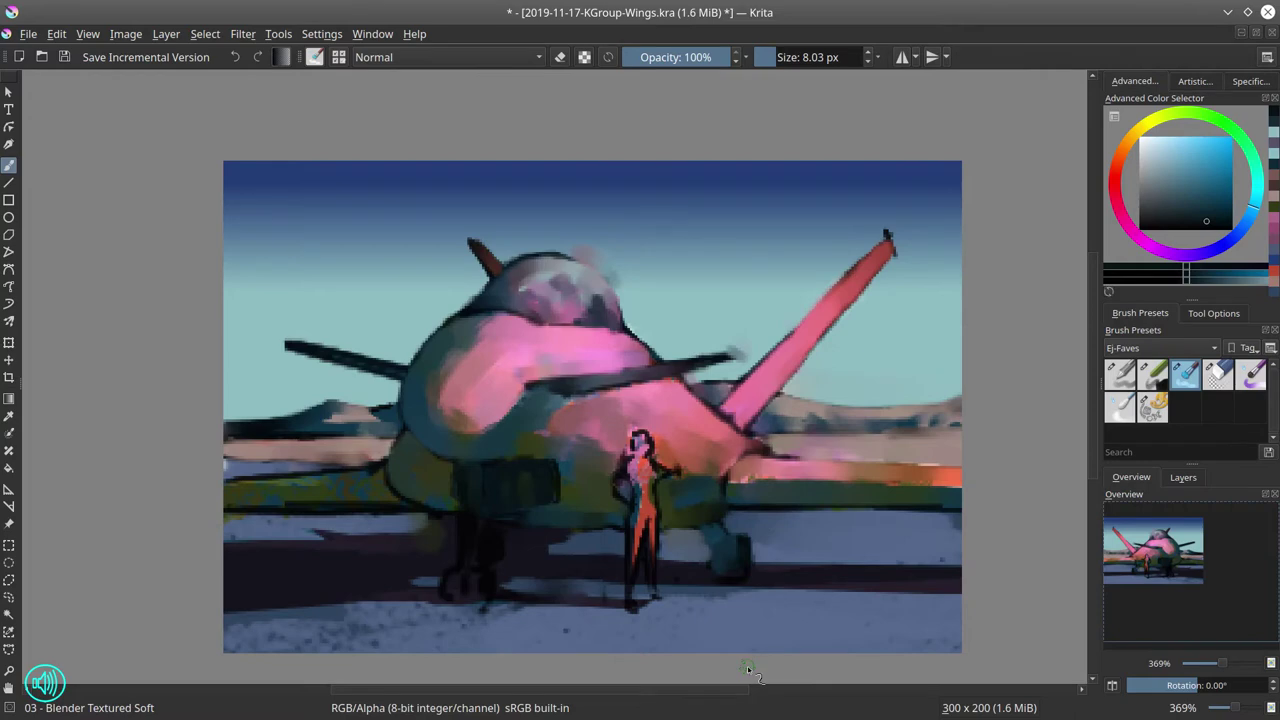
# Smooth the left wing's olive surface and soften its lower edge and the shadow beneath the jet.
pyautogui.moveTo(264, 489); pyautogui.dragTo(256, 490)
pyautogui.moveTo(230, 483)
pyautogui.mouseDown()
pyautogui.moveTo(355, 478)
pyautogui.moveTo(294, 507)
pyautogui.moveTo(378, 505)
pyautogui.mouseUp()
pyautogui.moveTo(296, 538); pyautogui.dragTo(318, 537)
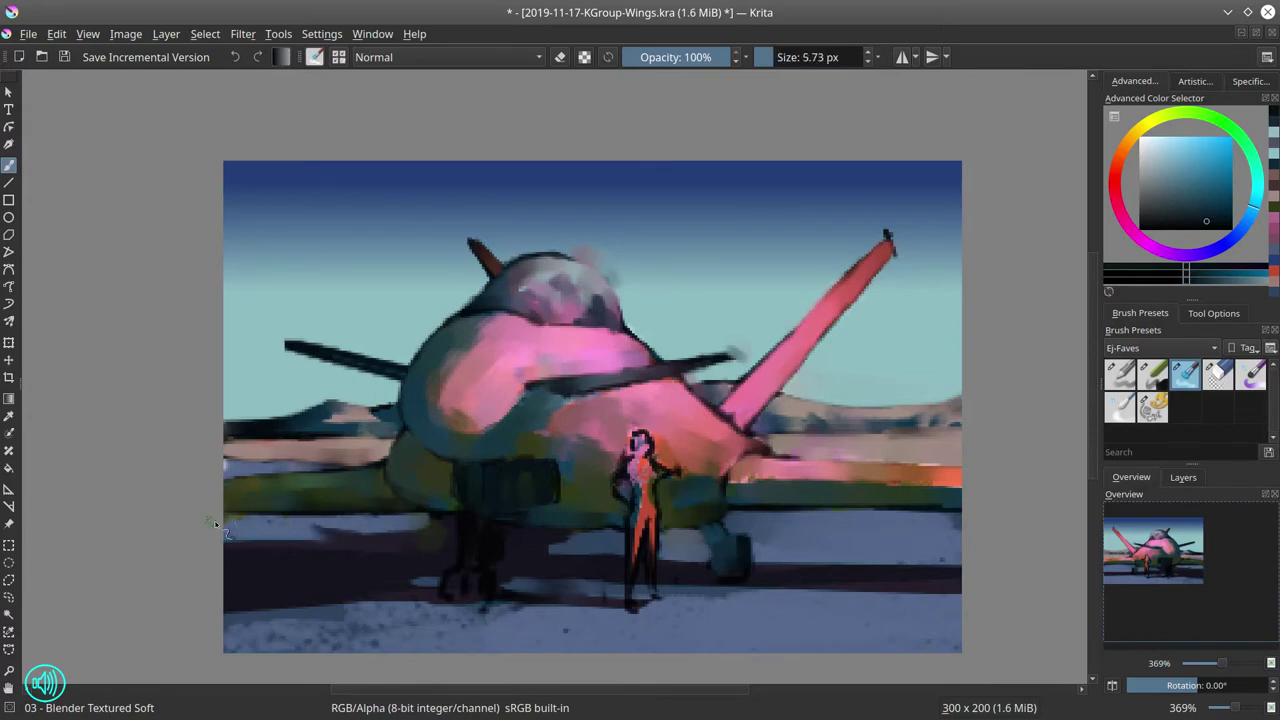
pyautogui.moveTo(214, 523); pyautogui.dragTo(266, 525)
pyautogui.press(']')
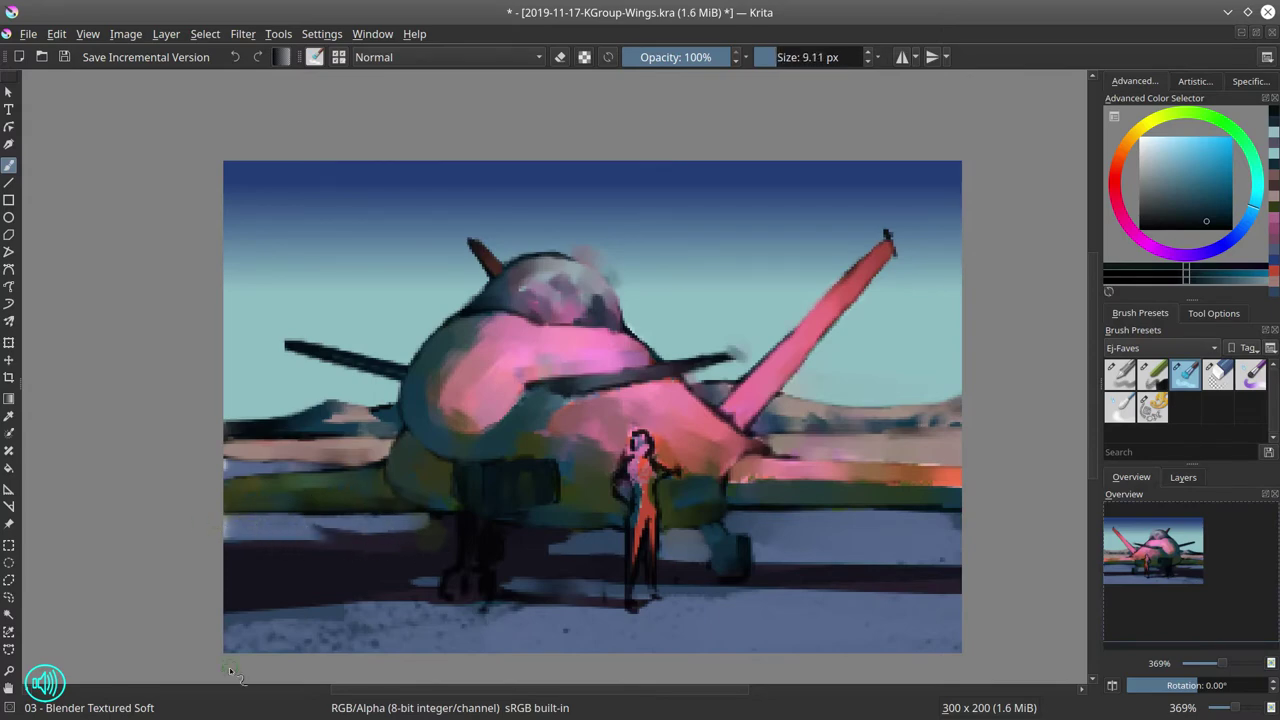
pyautogui.press('[')
pyautogui.press('[')
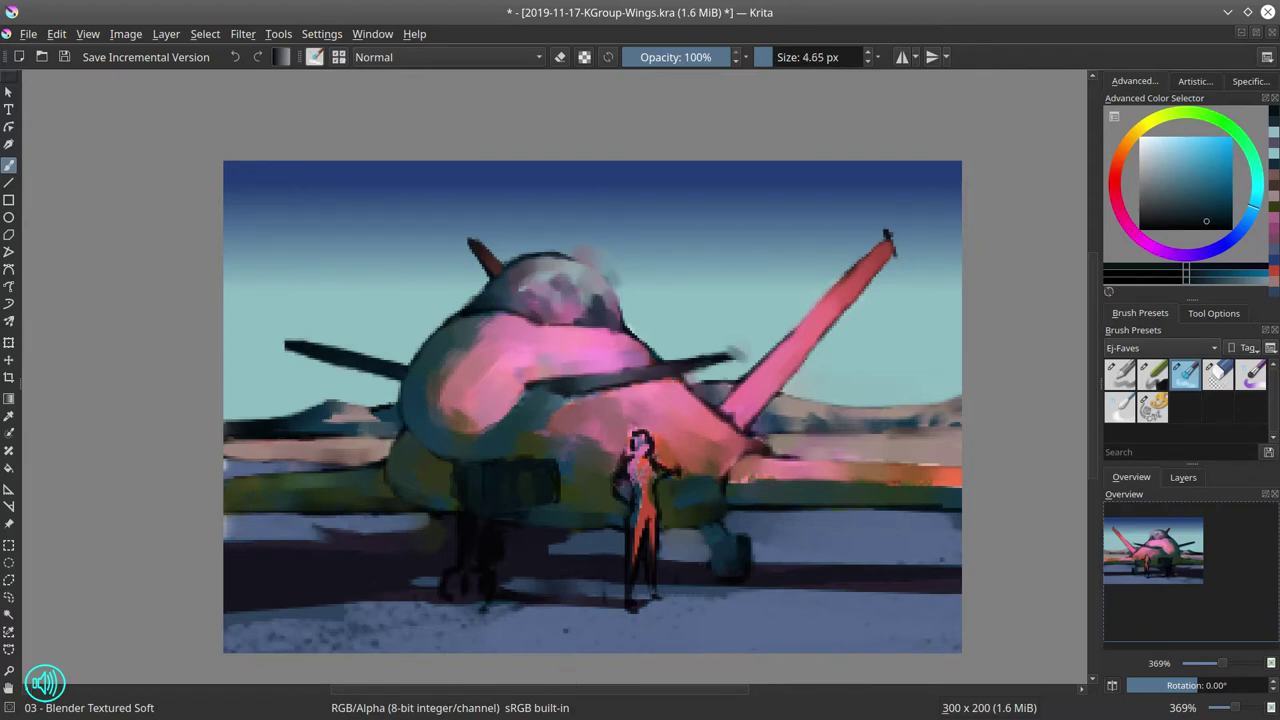
# Blend the standing figure's head, torso and legs with a blender brush of about 5 px.
pyautogui.press(']')
pyautogui.press('[')
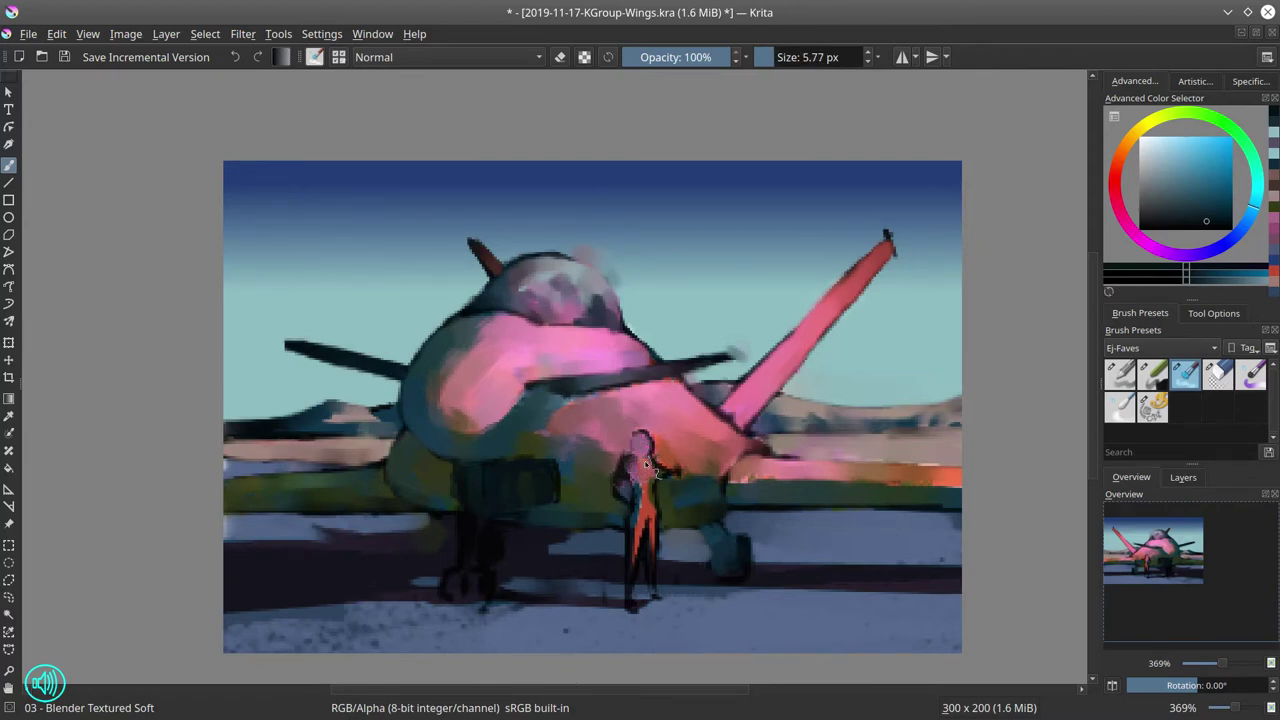
pyautogui.press('[')
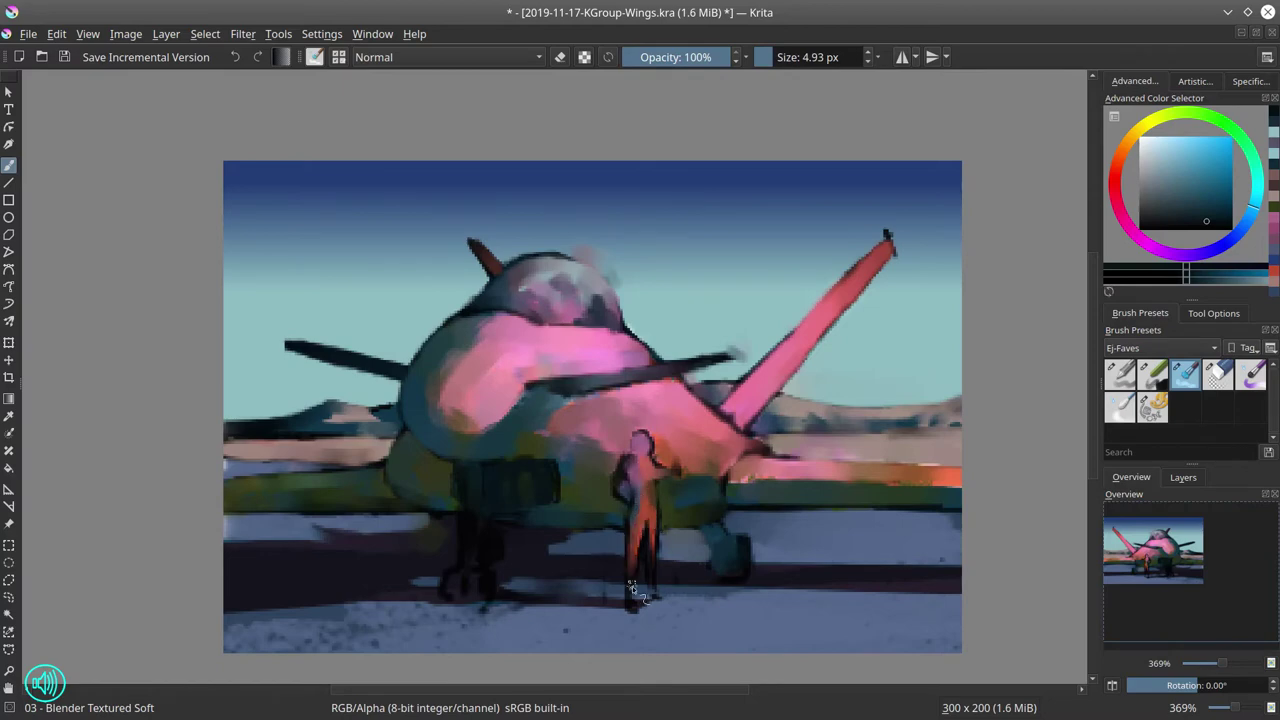
pyautogui.moveTo(653, 530); pyautogui.dragTo(646, 598)
pyautogui.moveTo(703, 416); pyautogui.dragTo(728, 426)
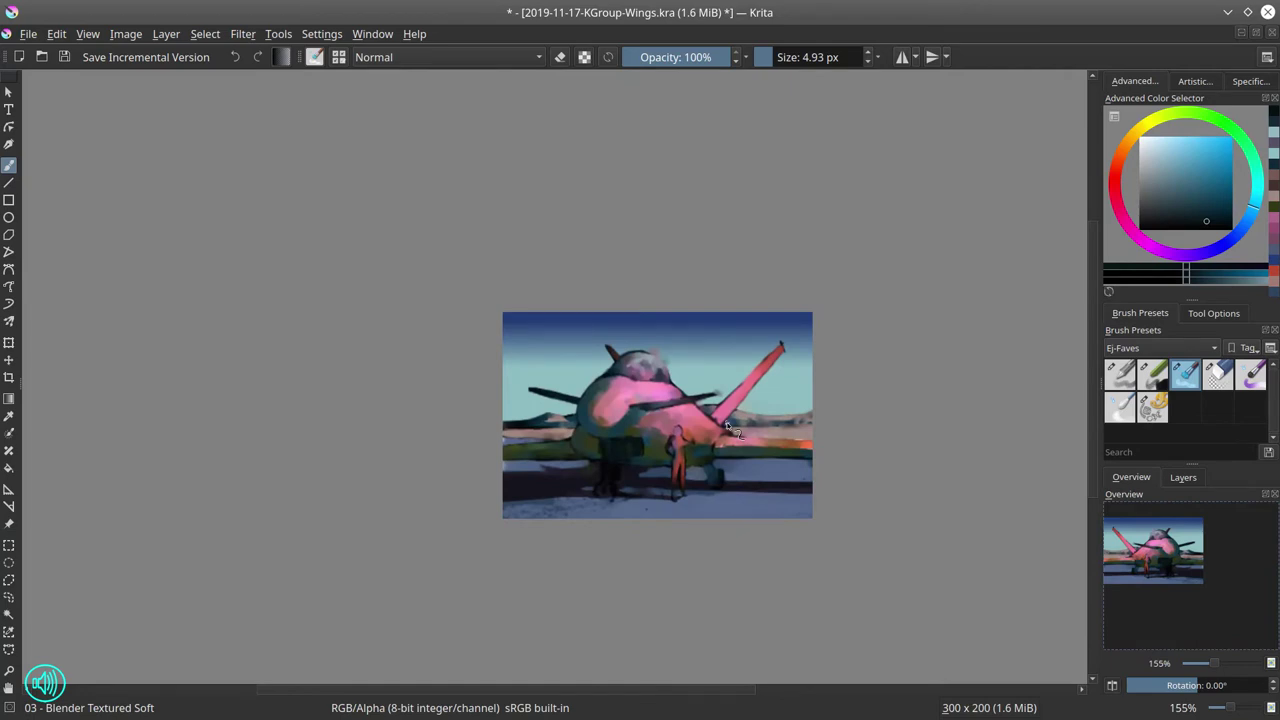
# Save the painting and scale the image to 3000 x 2000 px.
pyautogui.click(67, 63)
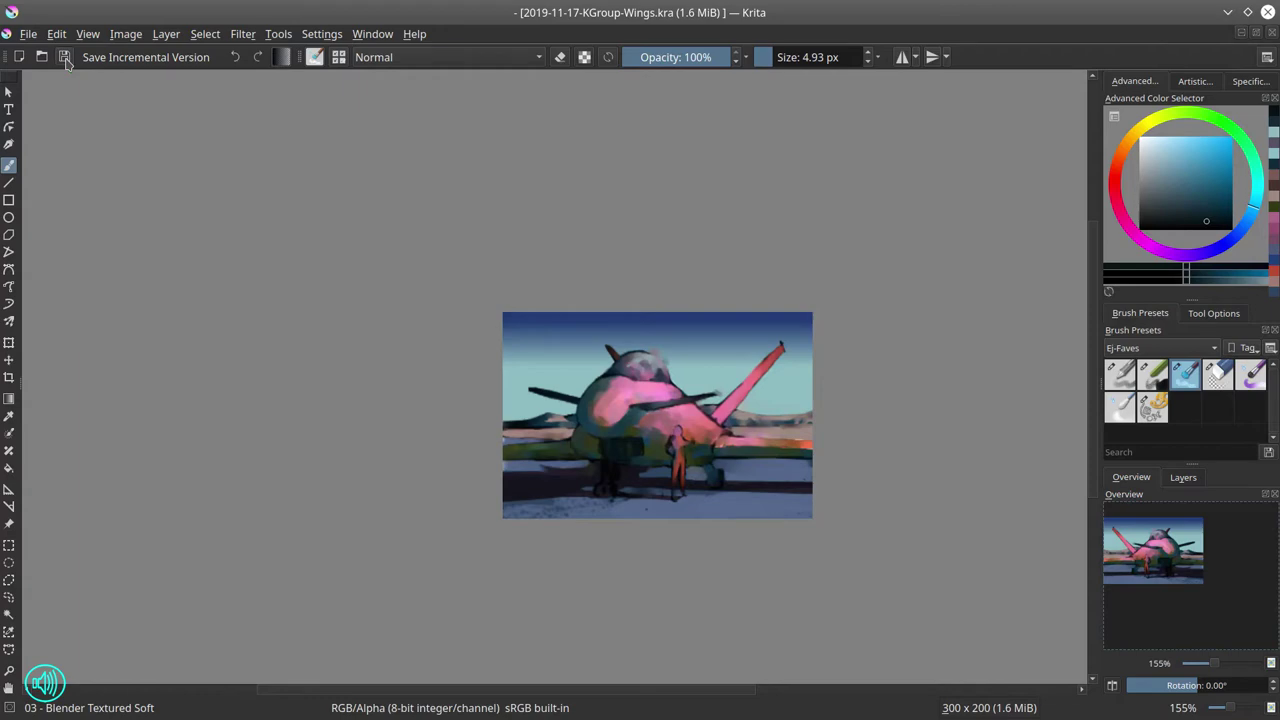
pyautogui.click(125, 33)
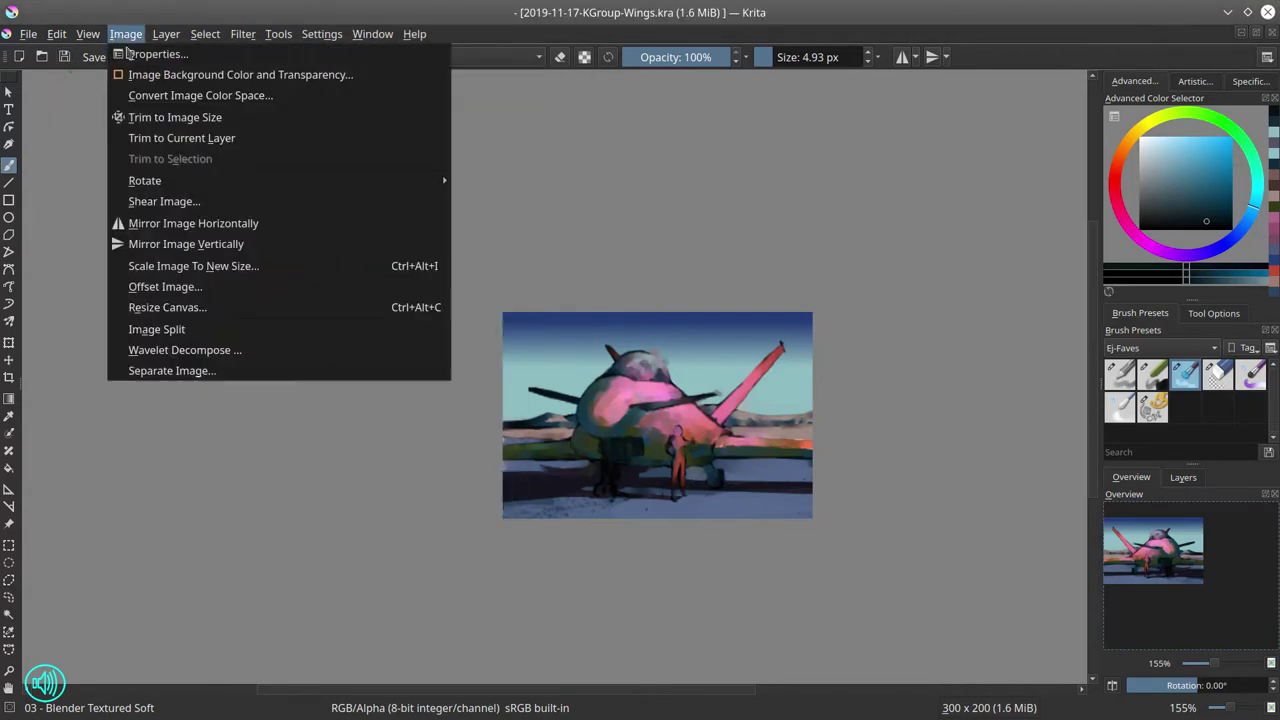
pyautogui.click(315, 266)
pyautogui.write('000')
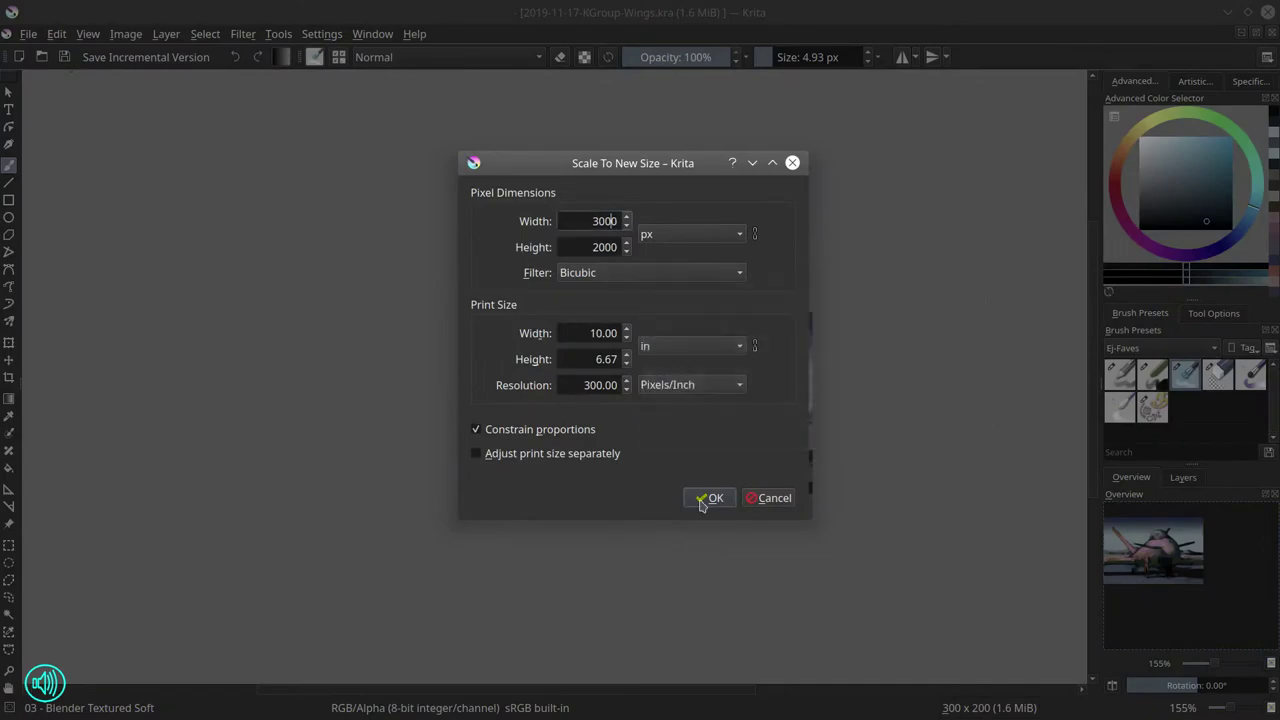
pyautogui.click(709, 497)
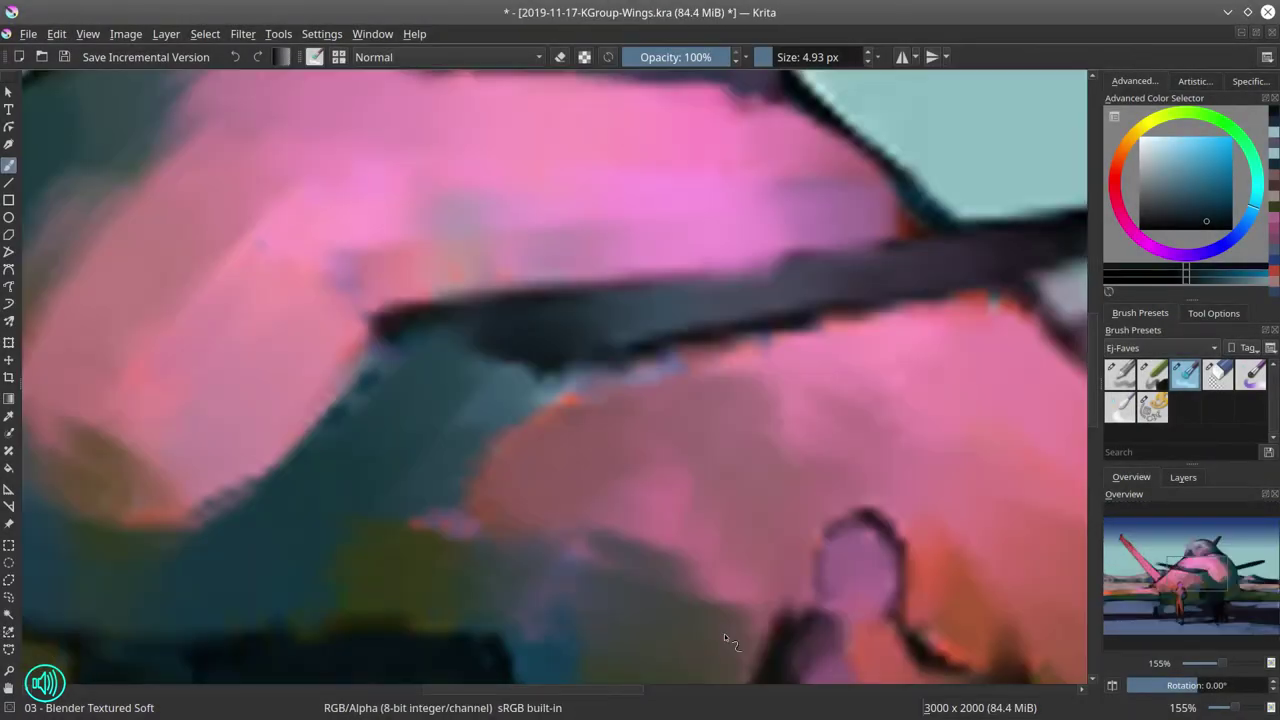
pyautogui.scroll(-6, 724, 633)
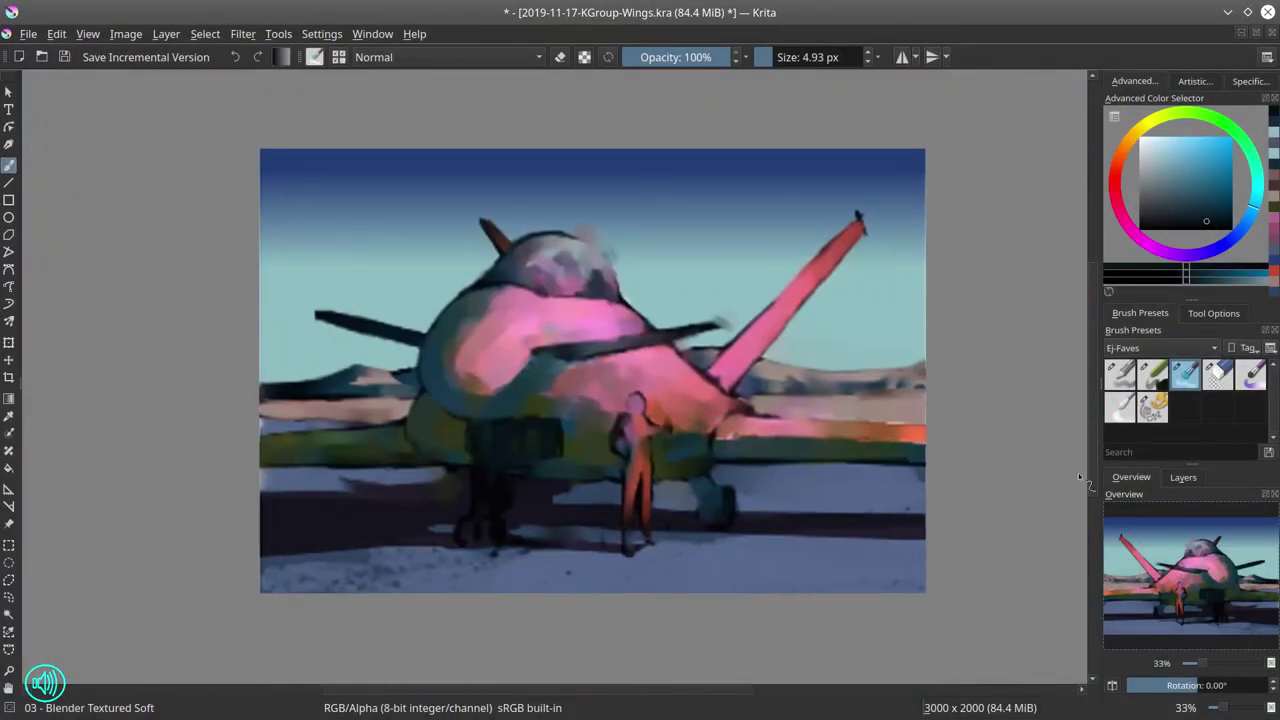
# Duplicate the painted background layer and move the copy beneath the original.
pyautogui.click(1191, 479)
pyautogui.rightClick(1187, 576)
pyautogui.click(1113, 312)
pyautogui.click(1160, 686)
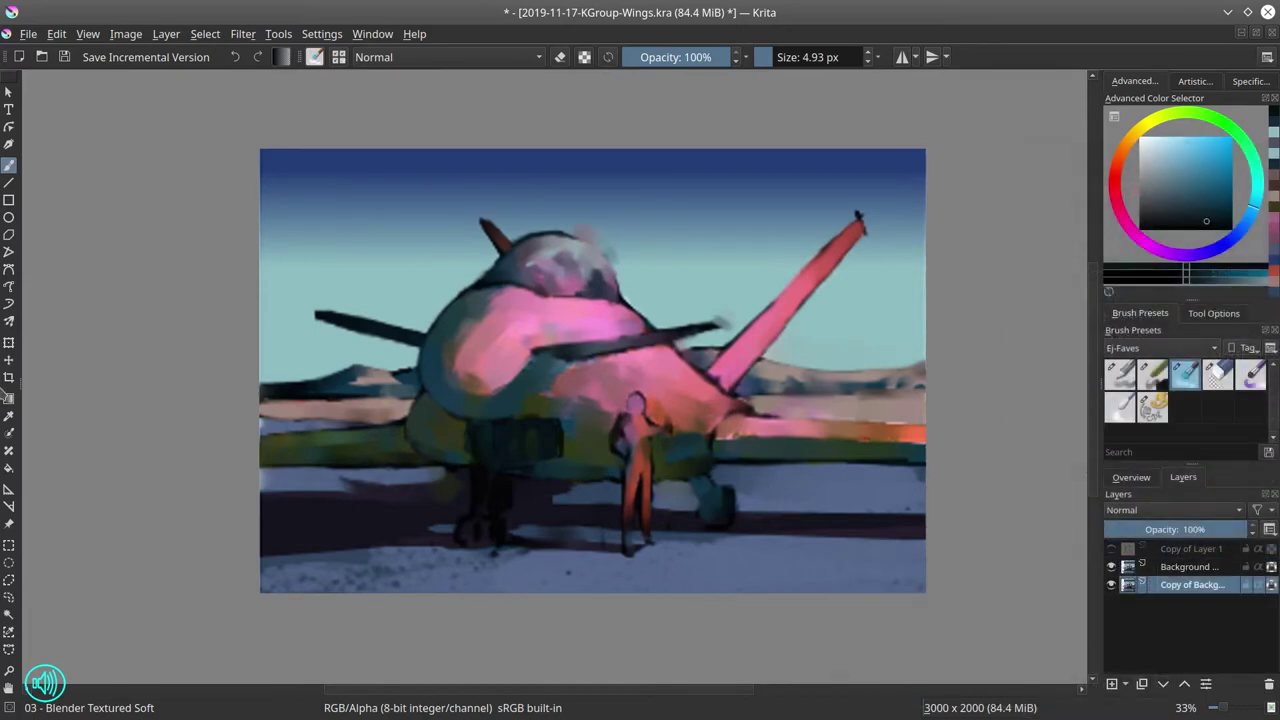
# Transform the lower background copy, stretching its upper-left and lower-right corners slightly outward beyond the original.
pyautogui.click(9, 343)
pyautogui.moveTo(237, 96); pyautogui.dragTo(197, 85)
pyautogui.scroll(-2, 950, 571)
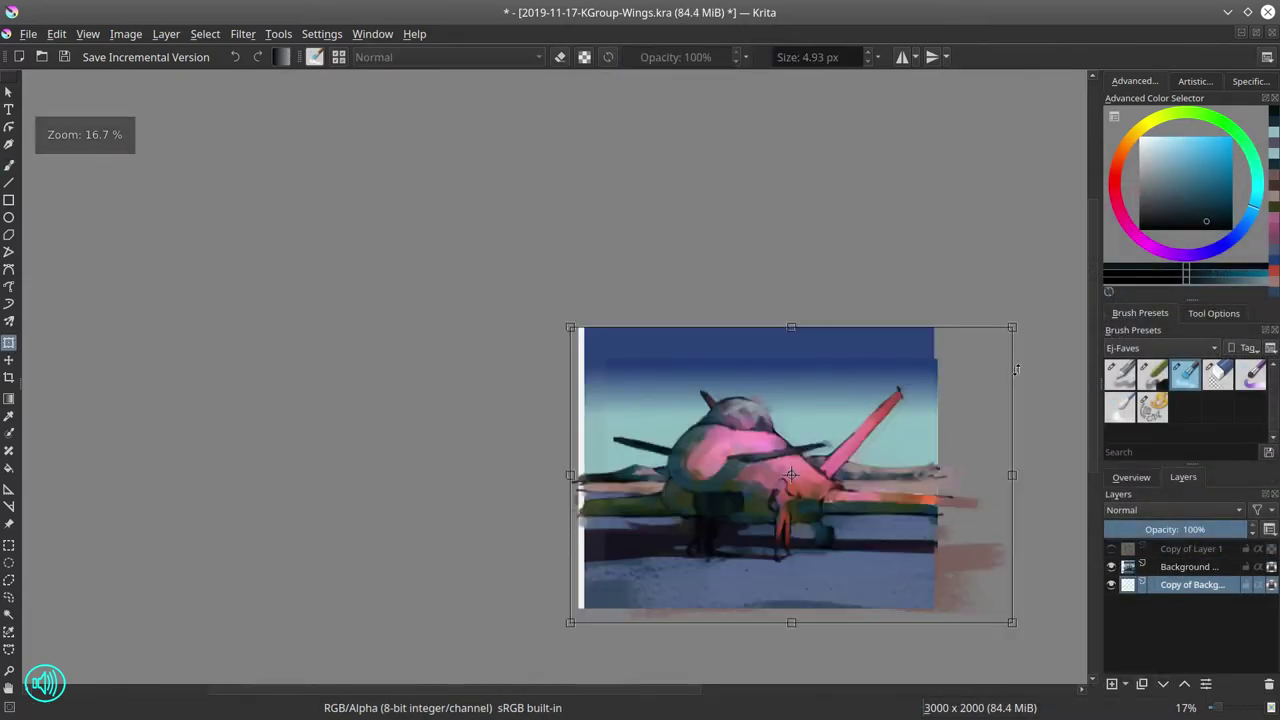
pyautogui.moveTo(1012, 623); pyautogui.dragTo(1029, 637)
pyautogui.press('Return')
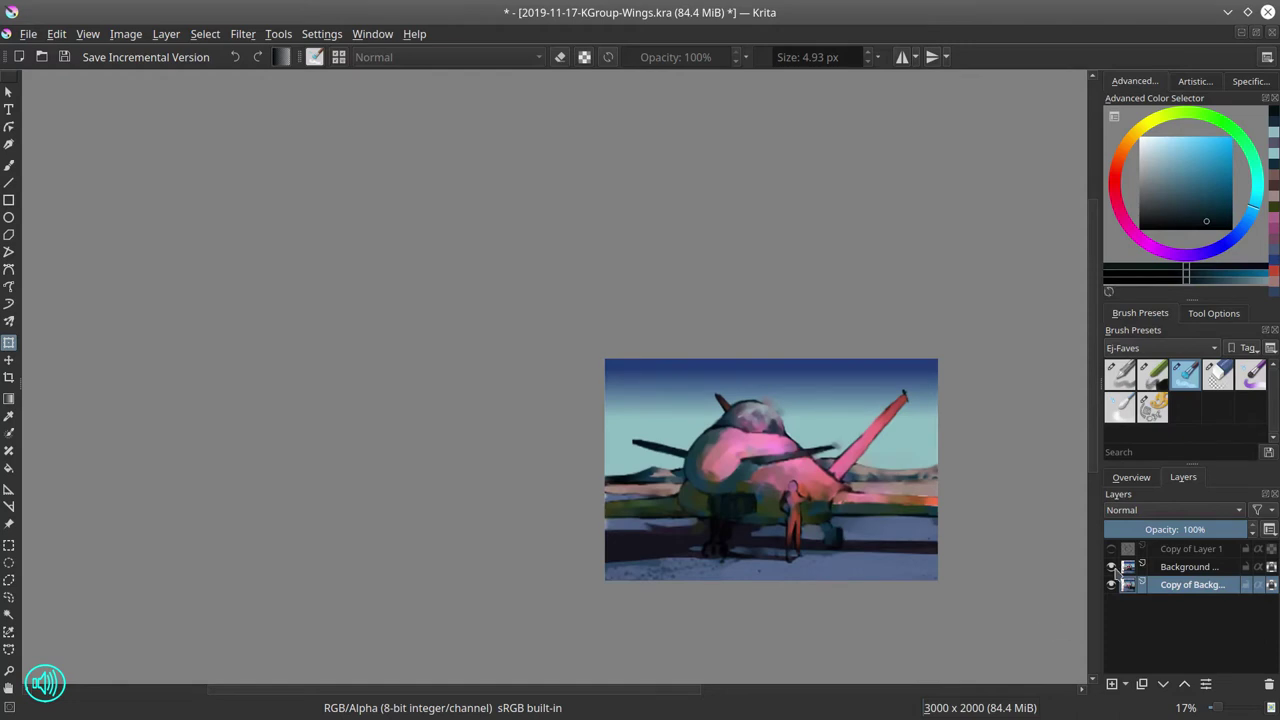
# Compare the painting with the original background layer hidden and shown, and merge that layer into the enlarged copy beneath.
pyautogui.click(1113, 568)
pyautogui.click(1113, 568)
pyautogui.click(1113, 568)
pyautogui.click(1113, 568)
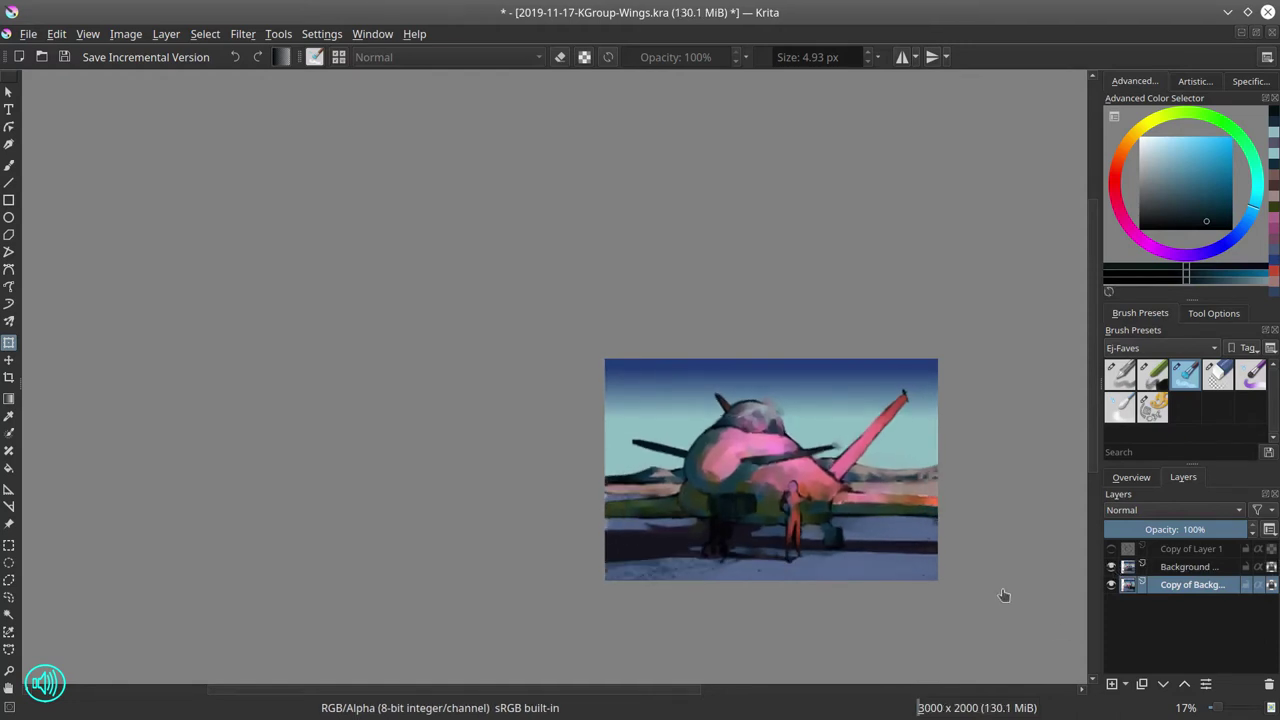
pyautogui.rightClick(1206, 568)
pyautogui.click(1147, 310)
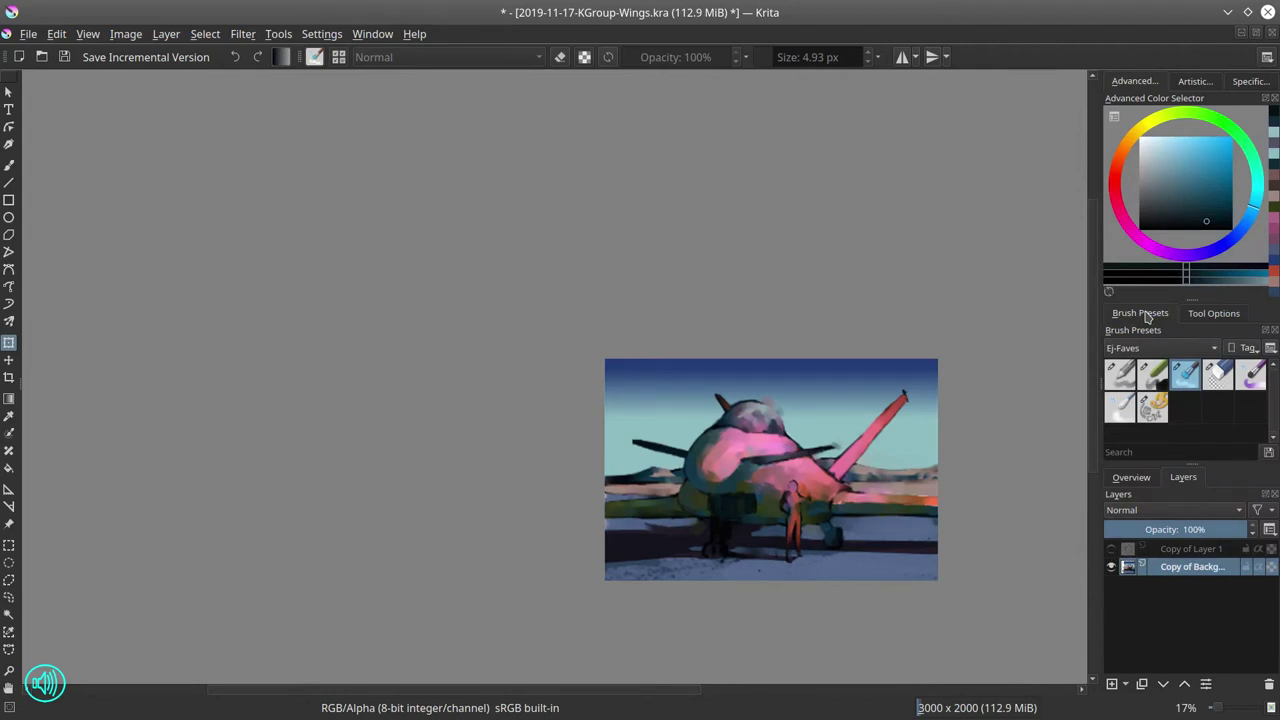
# Outline the lit ground strips above and below the jet's left wing with the polygonal selection tool.
pyautogui.click(9, 580)
pyautogui.click(580, 493)
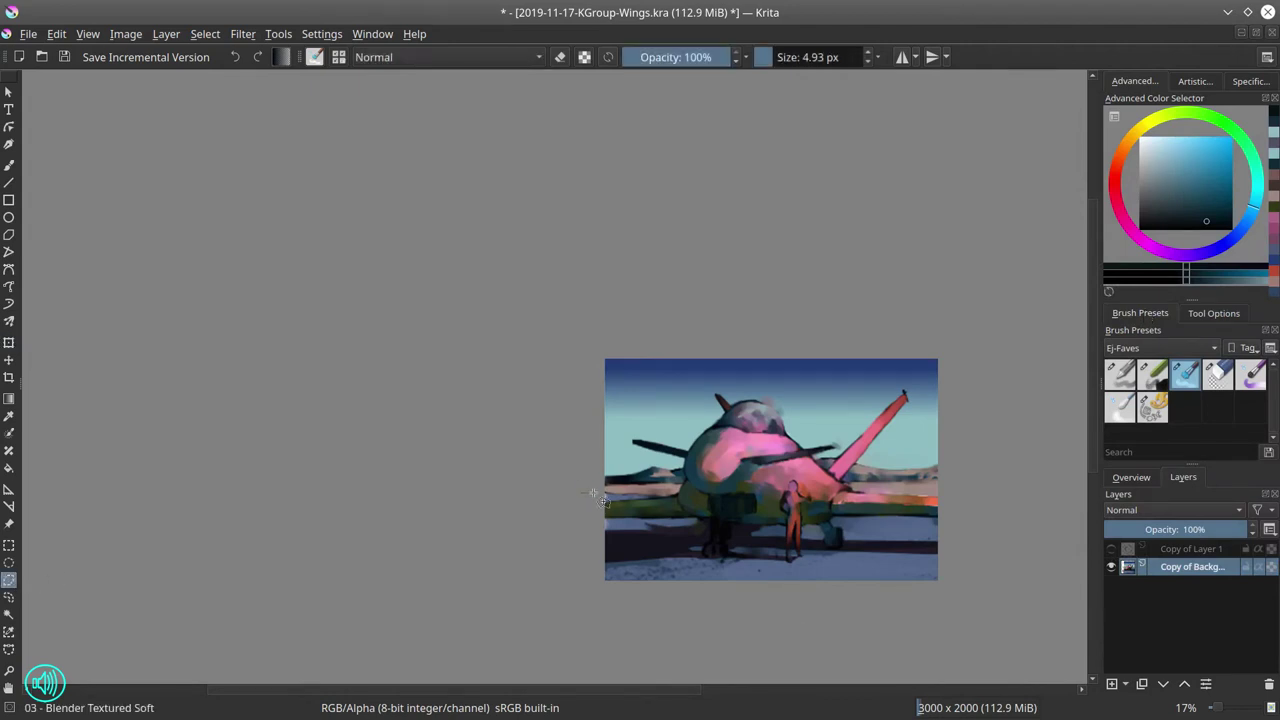
pyautogui.click(661, 497)
pyautogui.click(585, 503)
pyautogui.doubleClick(539, 494)
pyautogui.click(552, 519)
pyautogui.click(697, 519)
pyautogui.click(693, 525)
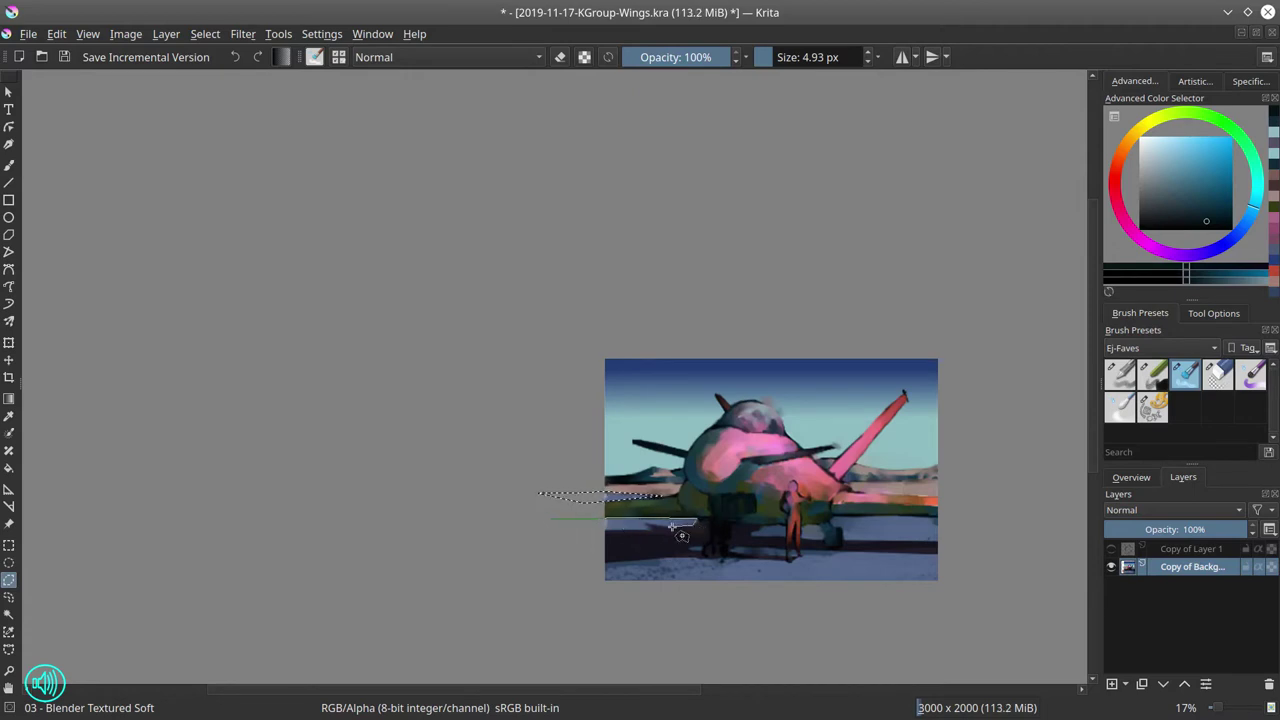
pyautogui.doubleClick(553, 520)
# Add the foreground ground below the jet's shadow and the small gap between the figure's feet to the selection.
pyautogui.click(553, 568)
pyautogui.moveTo(800, 557)
pyautogui.mouseDown()
pyautogui.moveTo(993, 556)
pyautogui.moveTo(627, 616)
pyautogui.moveTo(529, 618)
pyautogui.mouseUp()
pyautogui.scroll(3, 779, 565)
pyautogui.click(818, 518)
pyautogui.click(821, 537)
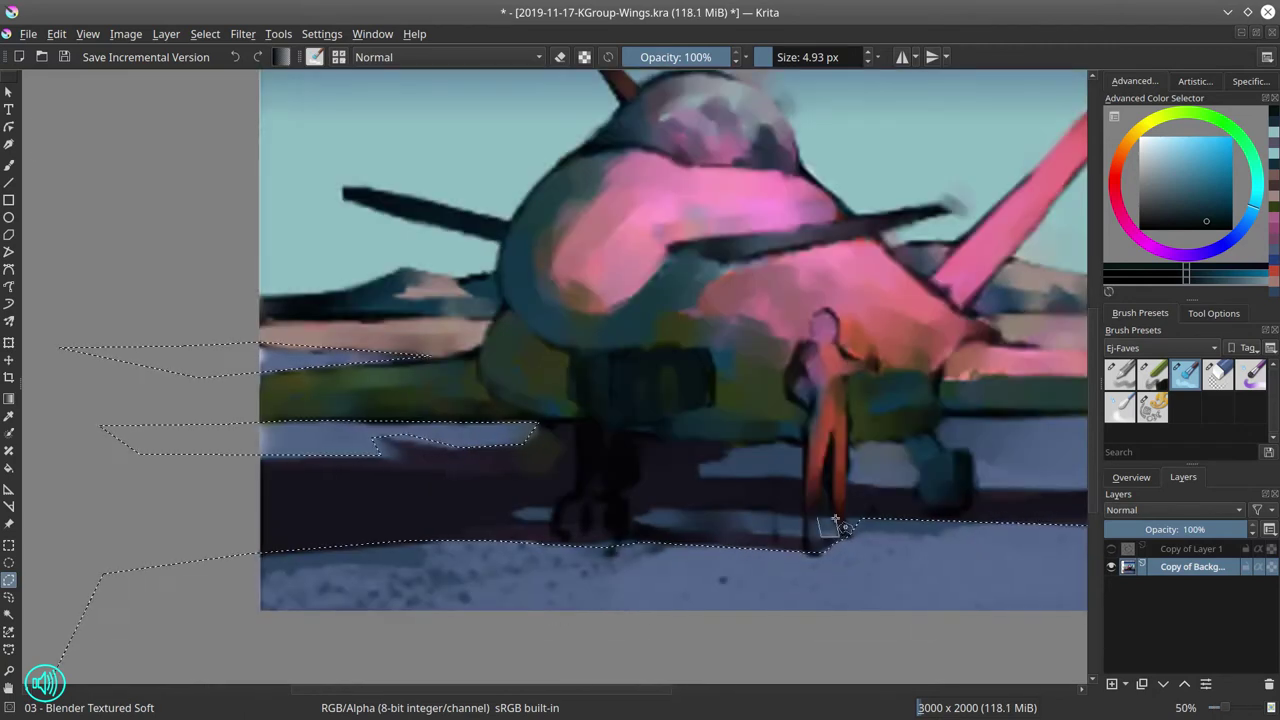
pyautogui.doubleClick(834, 519)
# Add the narrow lit patches on both sides of the front landing gear's wheels to the selection.
pyautogui.click(655, 509)
pyautogui.click(633, 511)
pyautogui.click(638, 524)
pyautogui.click(801, 535)
pyautogui.click(801, 516)
pyautogui.doubleClick(655, 510)
pyautogui.click(551, 508)
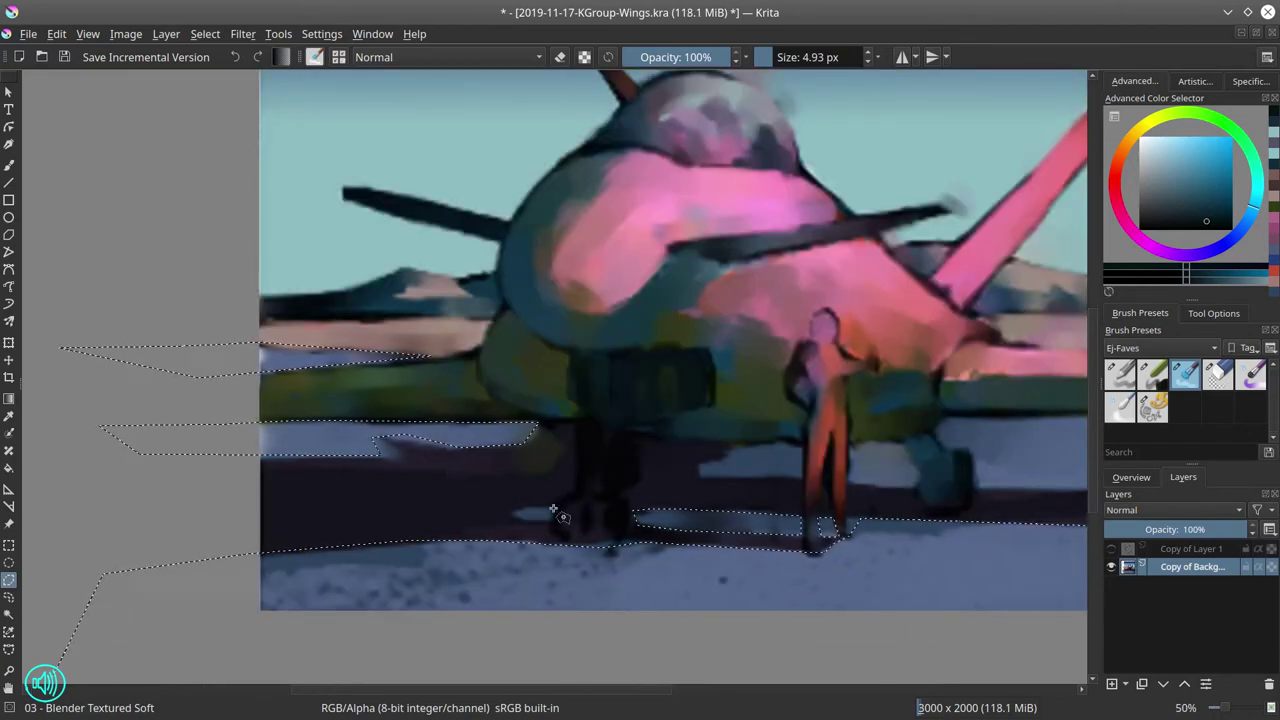
pyautogui.click(520, 507)
pyautogui.click(514, 513)
pyautogui.click(522, 519)
pyautogui.doubleClick(550, 521)
# Add the lit ground patch beside the figure's legs and the gap between the legs to the selection.
pyautogui.click(738, 449)
pyautogui.click(702, 461)
pyautogui.click(707, 476)
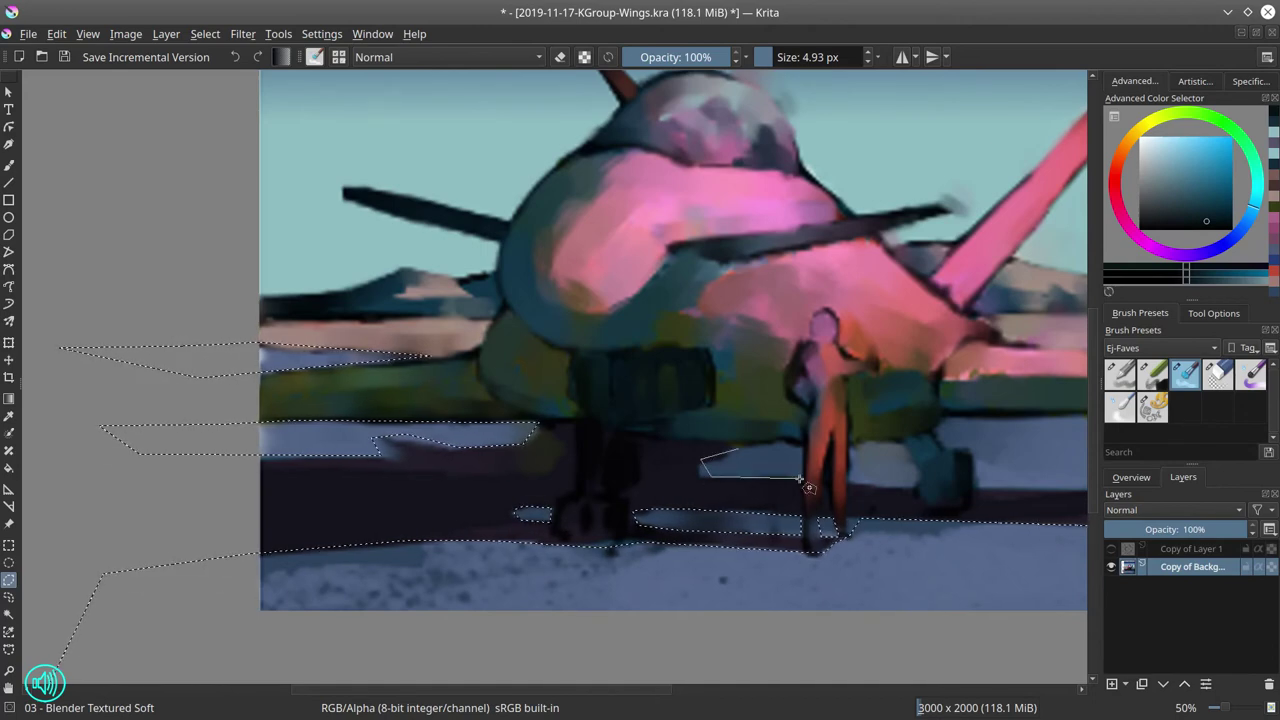
pyautogui.click(802, 478)
pyautogui.click(803, 446)
pyautogui.doubleClick(776, 443)
pyautogui.click(828, 457)
pyautogui.click(824, 481)
pyautogui.doubleClick(831, 480)
# Add the lit ground between the figure's legs and the rear landing gear to the selection.
pyautogui.click(850, 450)
pyautogui.click(850, 481)
pyautogui.click(913, 484)
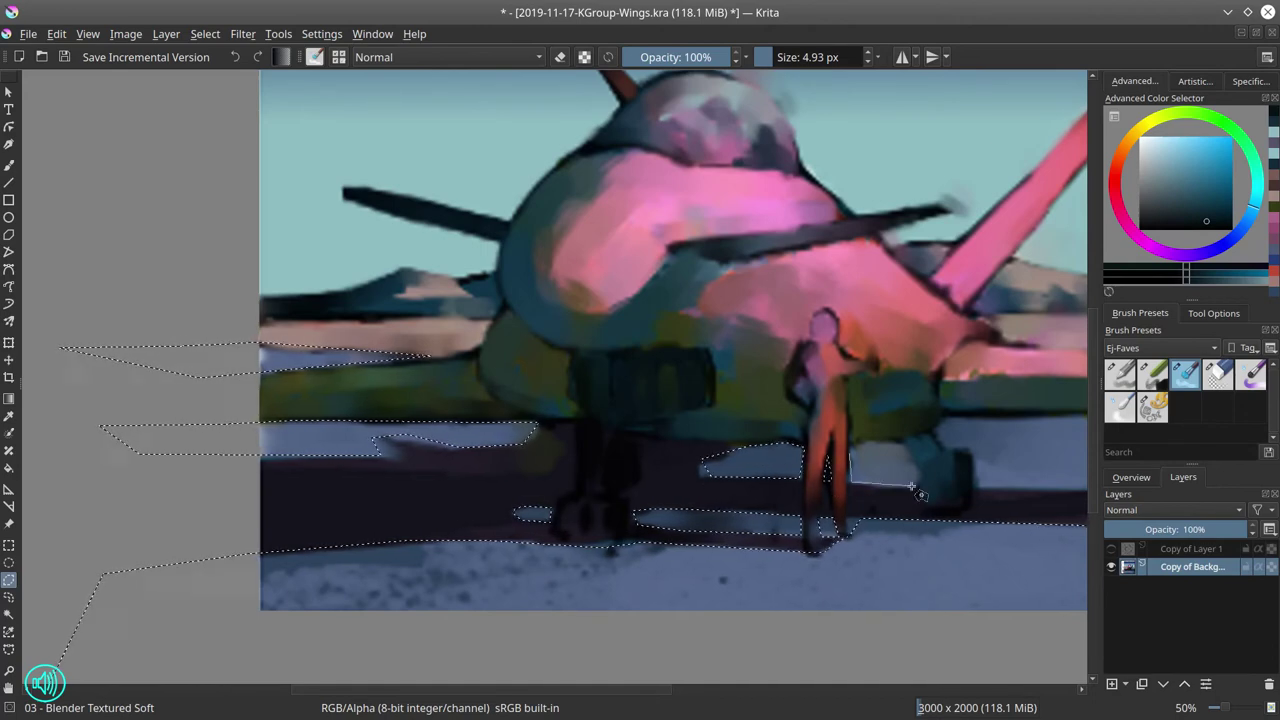
pyautogui.click(906, 443)
pyautogui.doubleClick(855, 446)
# Add the lit ground strip beneath the right wing, from the rear landing gear past the canvas edge, to the selection.
pyautogui.moveTo(908, 510); pyautogui.dragTo(744, 517)
pyautogui.click(774, 443)
pyautogui.click(784, 455)
pyautogui.click(805, 455)
pyautogui.click(811, 492)
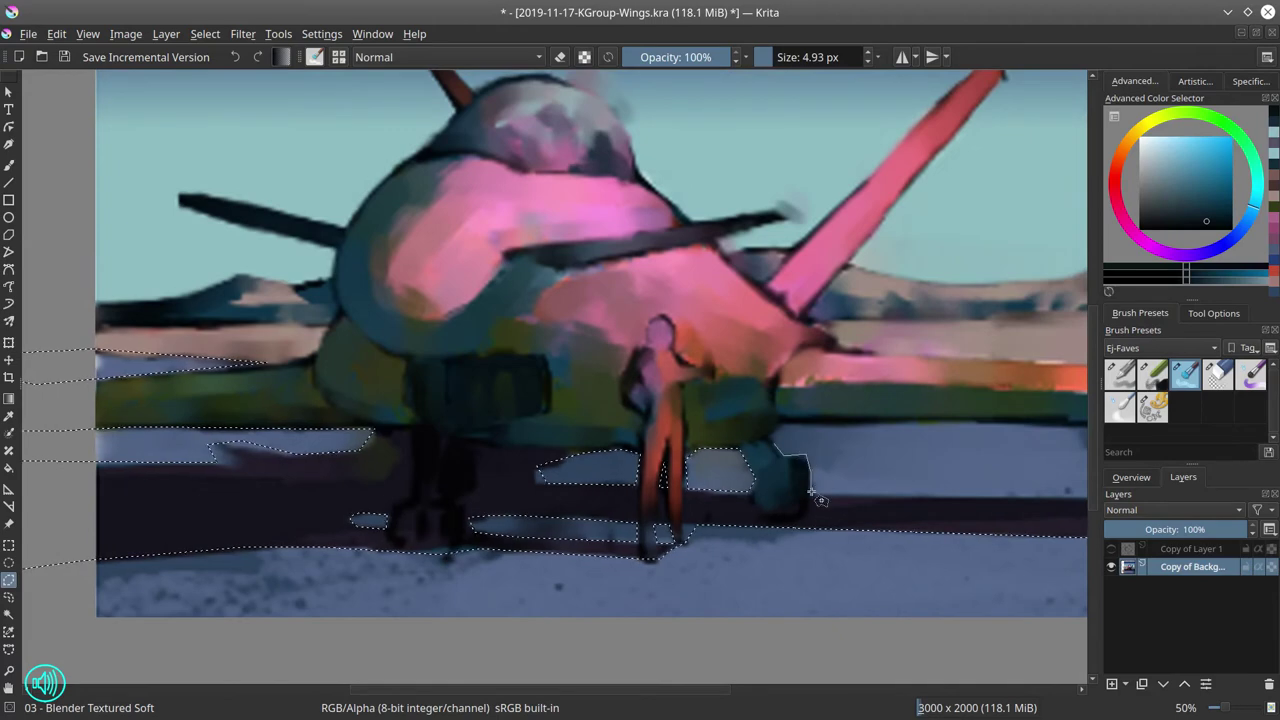
pyautogui.click(829, 496)
pyautogui.moveTo(927, 498); pyautogui.dragTo(818, 512)
pyautogui.click(1053, 517)
pyautogui.click(1032, 447)
pyautogui.click(962, 438)
pyautogui.doubleClick(672, 437)
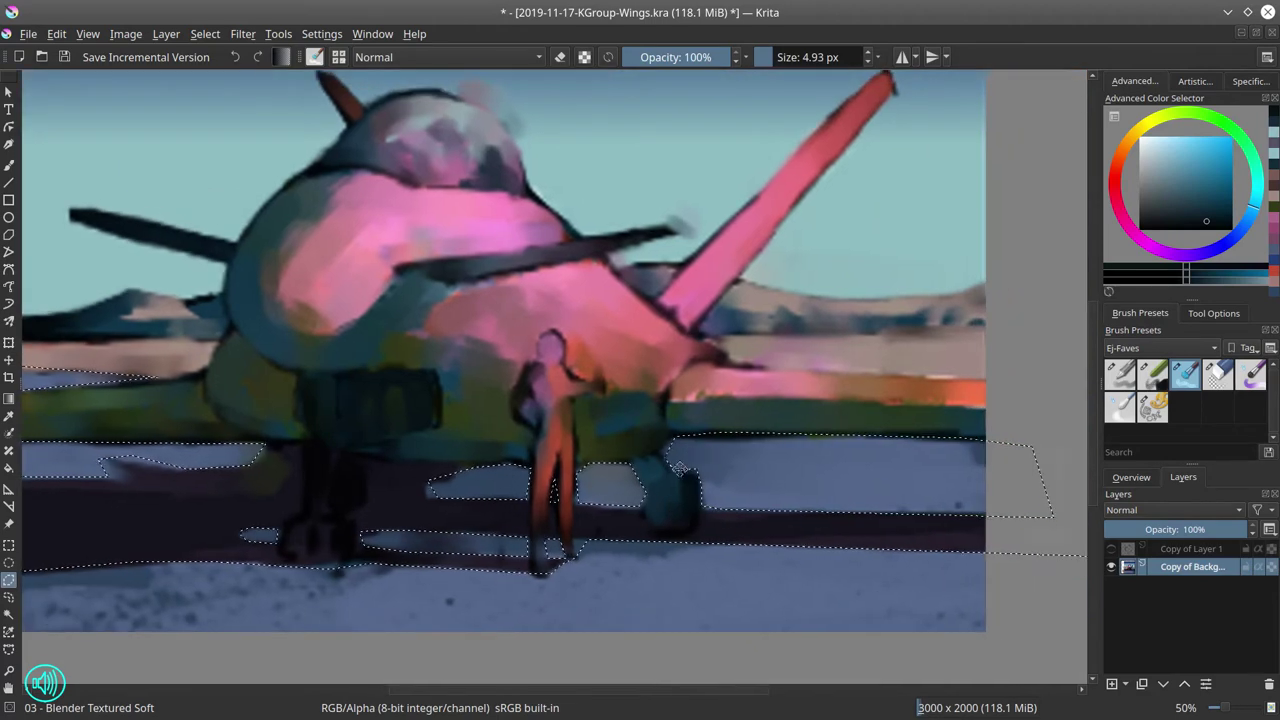
# Set the Chalk Details brush to Color Dodge with a muted brown colour, and save the painting.
pyautogui.scroll(-4, 750, 522)
pyautogui.click(1119, 155)
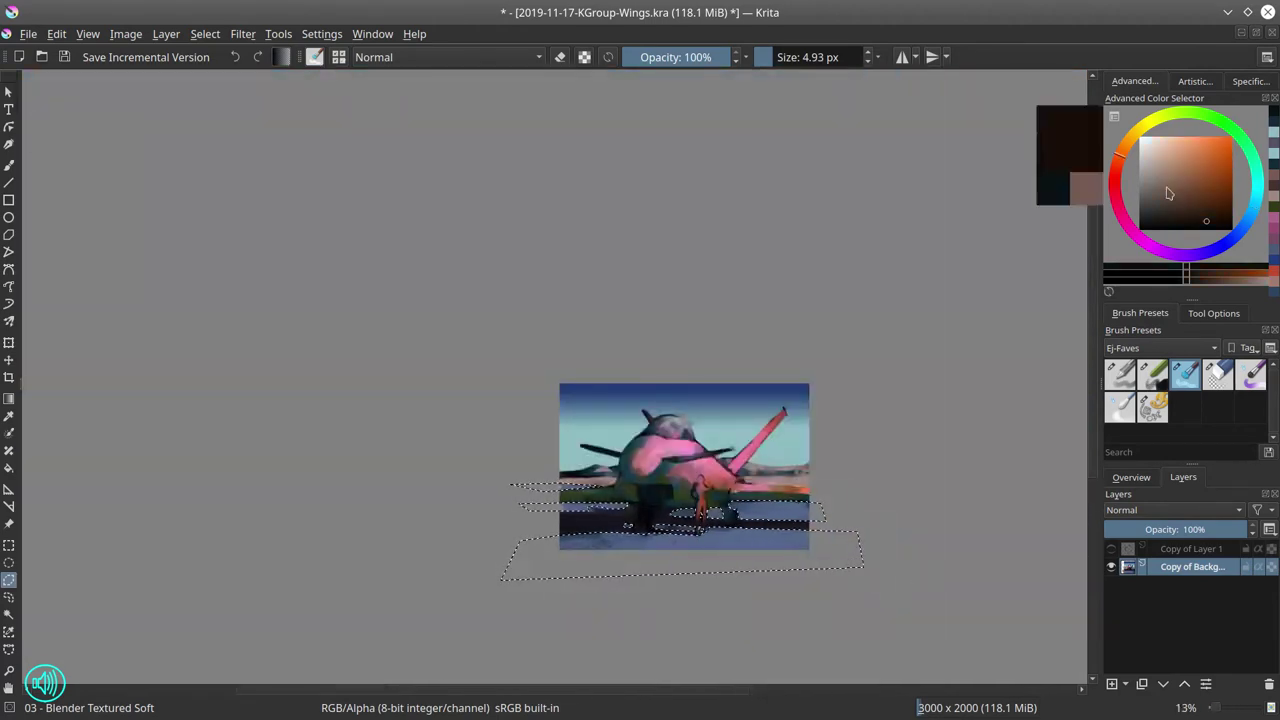
pyautogui.click(1173, 198)
pyautogui.click(492, 57)
pyautogui.click(480, 86)
pyautogui.click(9, 165)
pyautogui.click(63, 57)
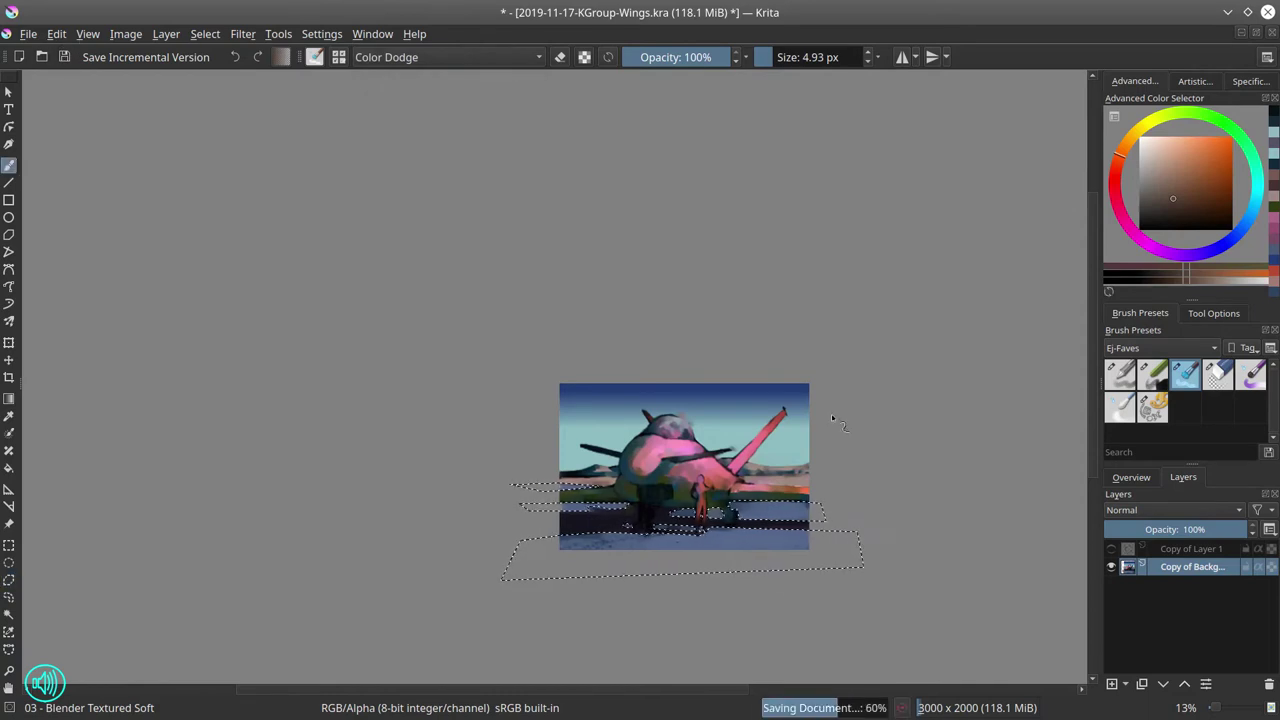
pyautogui.press('/')
pyautogui.click(446, 57)
pyautogui.click(490, 143)
pyautogui.click(446, 57)
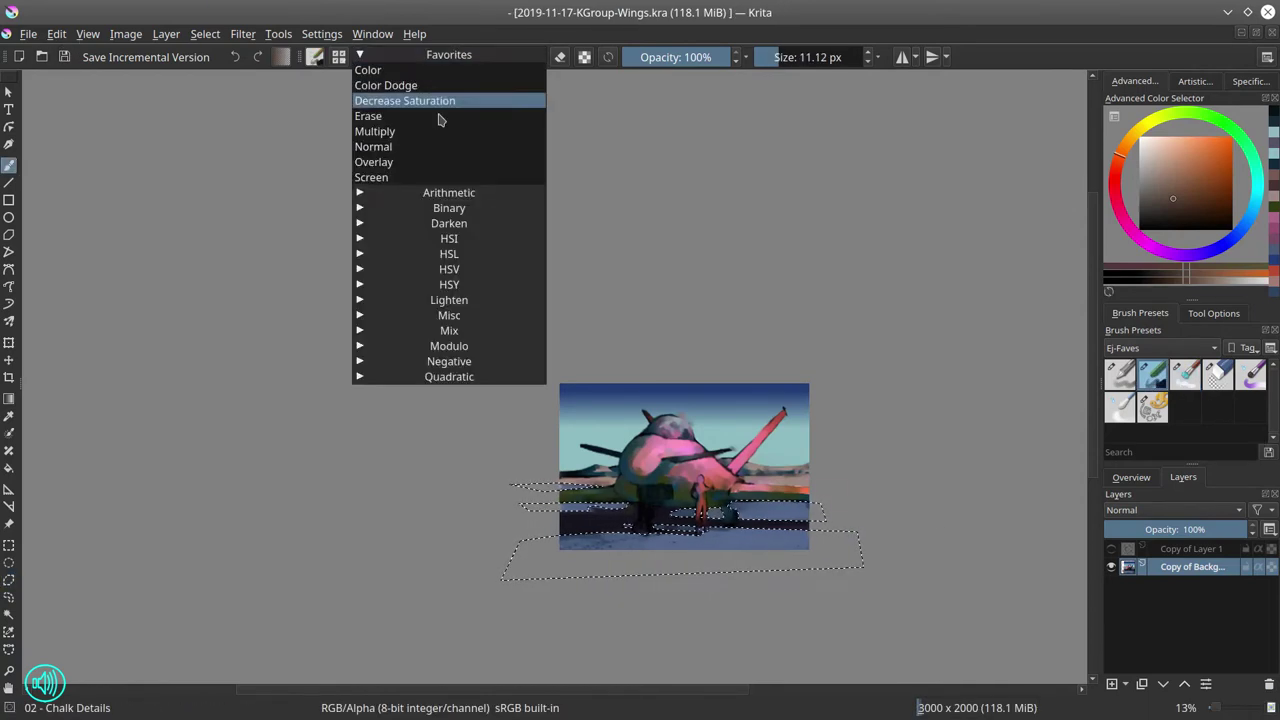
pyautogui.click(470, 86)
# Enlarge the brush to about 998 px, tilt the canvas and brighten the selected ground with broad Color Dodge strokes.
pyautogui.press(']')
pyautogui.press(']')
pyautogui.press(']')
pyautogui.press(']')
pyautogui.press(']')
pyautogui.press(']')
pyautogui.press(']')
pyautogui.press(']')
pyautogui.moveTo(920, 521); pyautogui.dragTo(924, 205)
pyautogui.moveTo(908, 400)
pyautogui.mouseDown()
pyautogui.moveTo(920, 400)
pyautogui.moveTo(600, 620)
pyautogui.mouseUp()
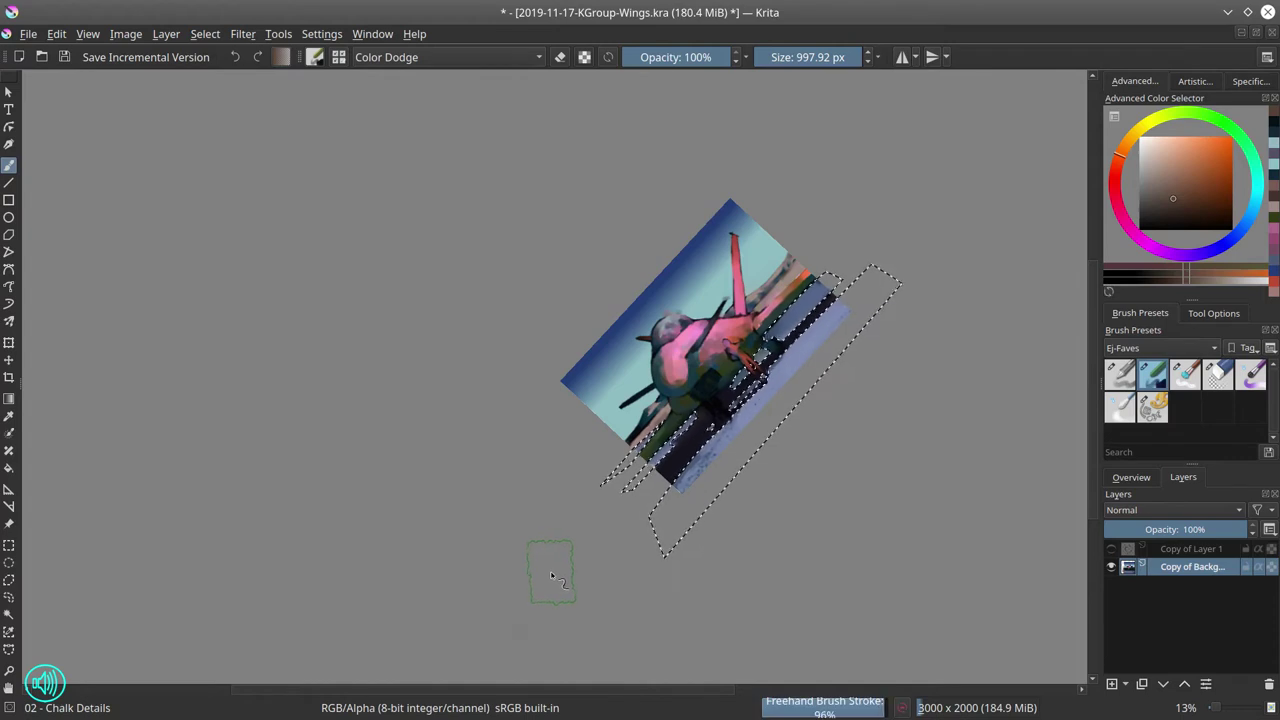
# Clear the ground selection with the canvas rotated back to level, and save the painting.
pyautogui.click(1131, 478)
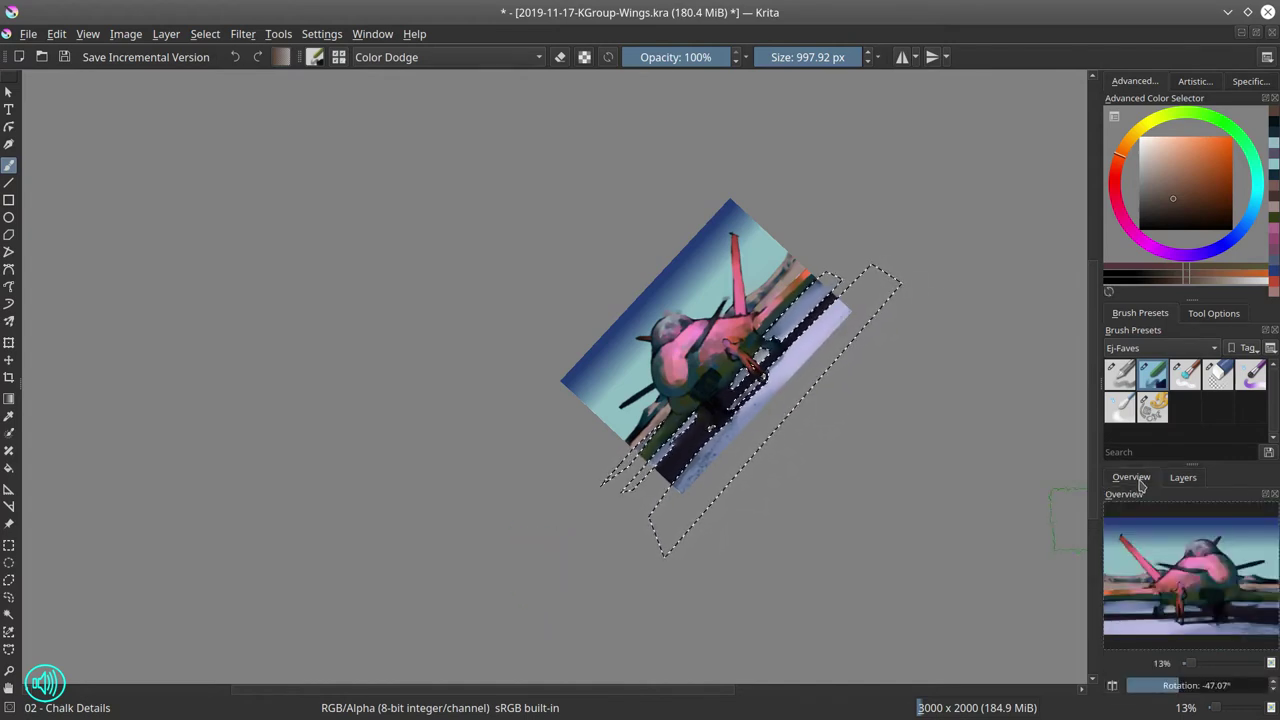
pyautogui.press('5')
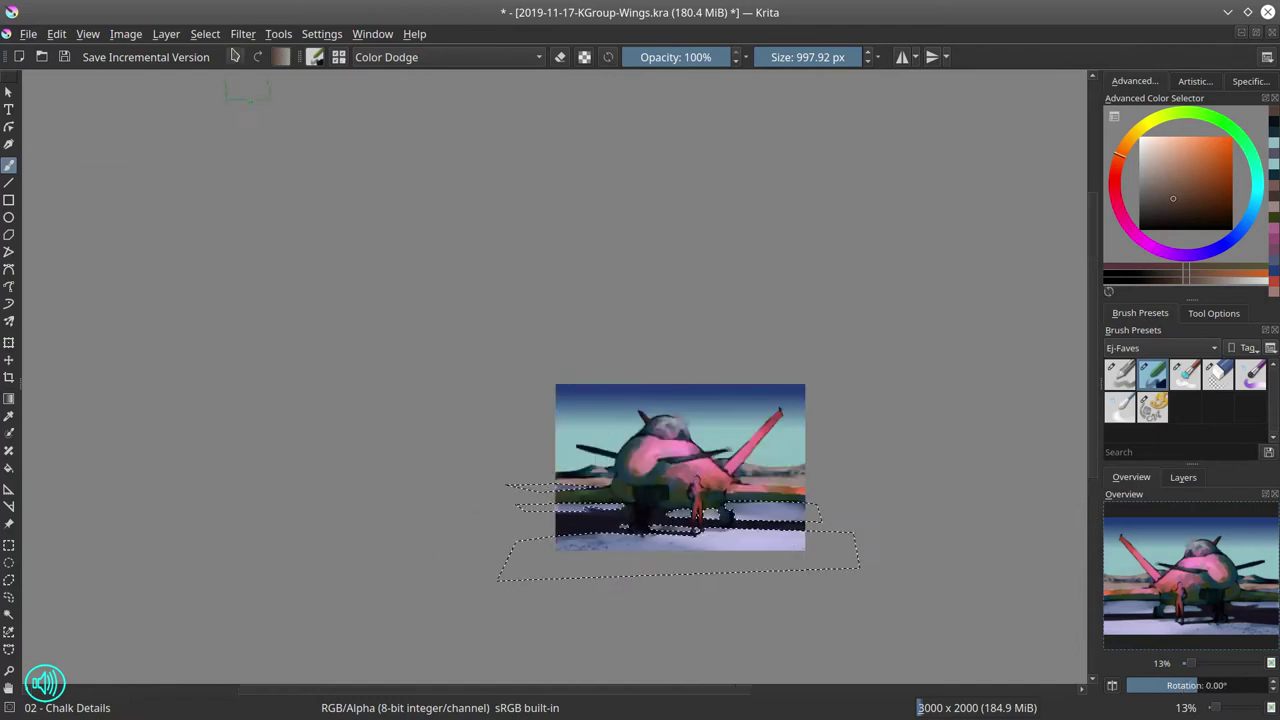
pyautogui.click(206, 35)
pyautogui.click(222, 76)
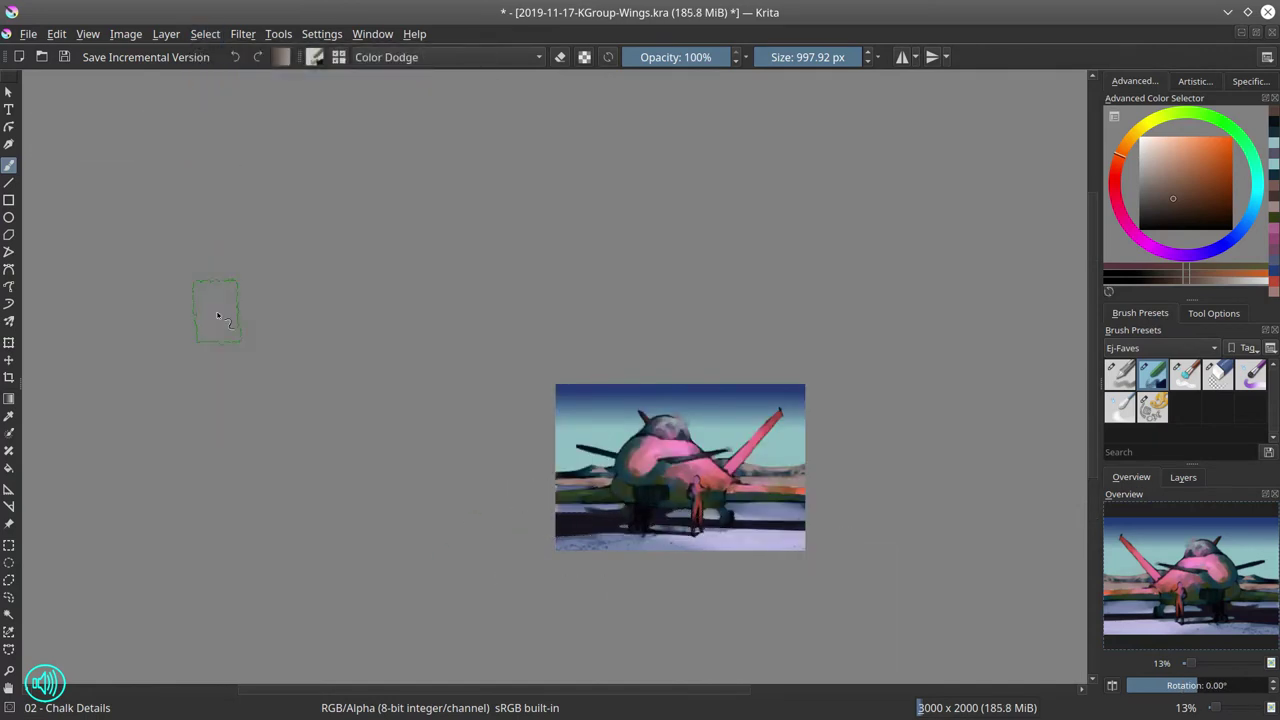
pyautogui.click(28, 34)
pyautogui.click(43, 117)
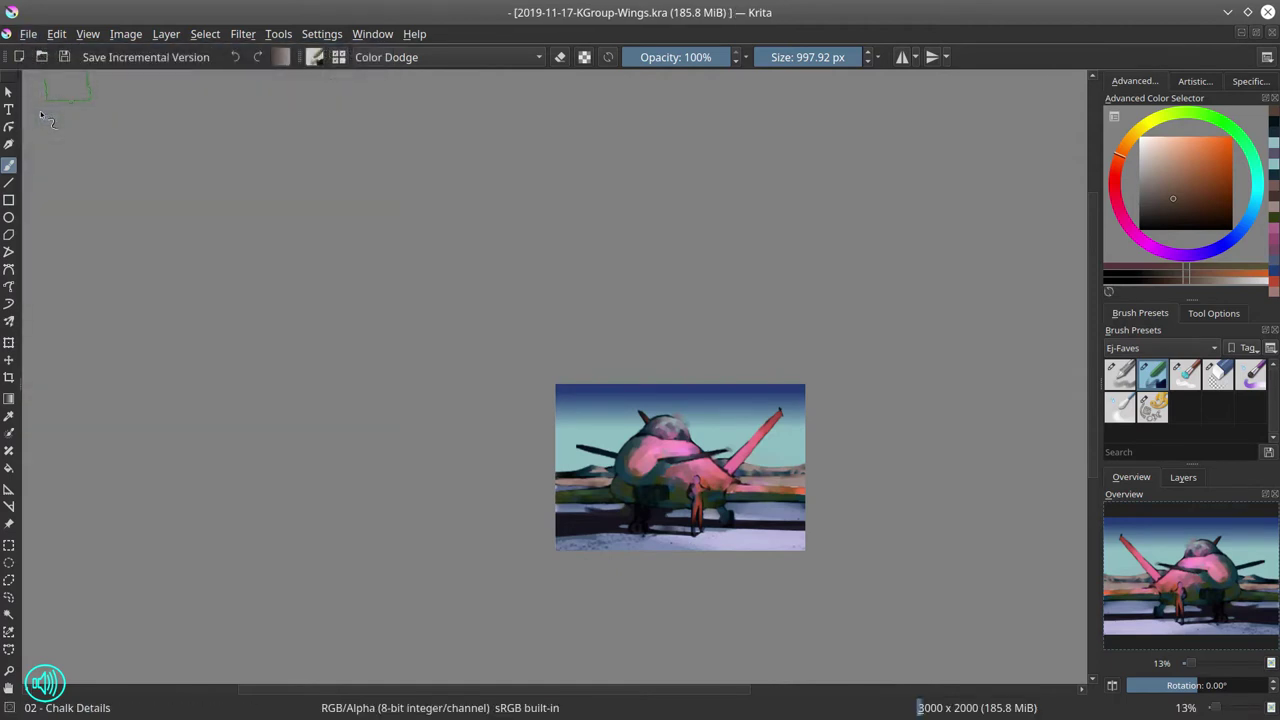
# Restore the previous ground selection and tilt the canvas to about -41°.
pyautogui.hotkey('ctrl', 'shift', 'd')
pyautogui.moveTo(931, 508); pyautogui.dragTo(848, 322)
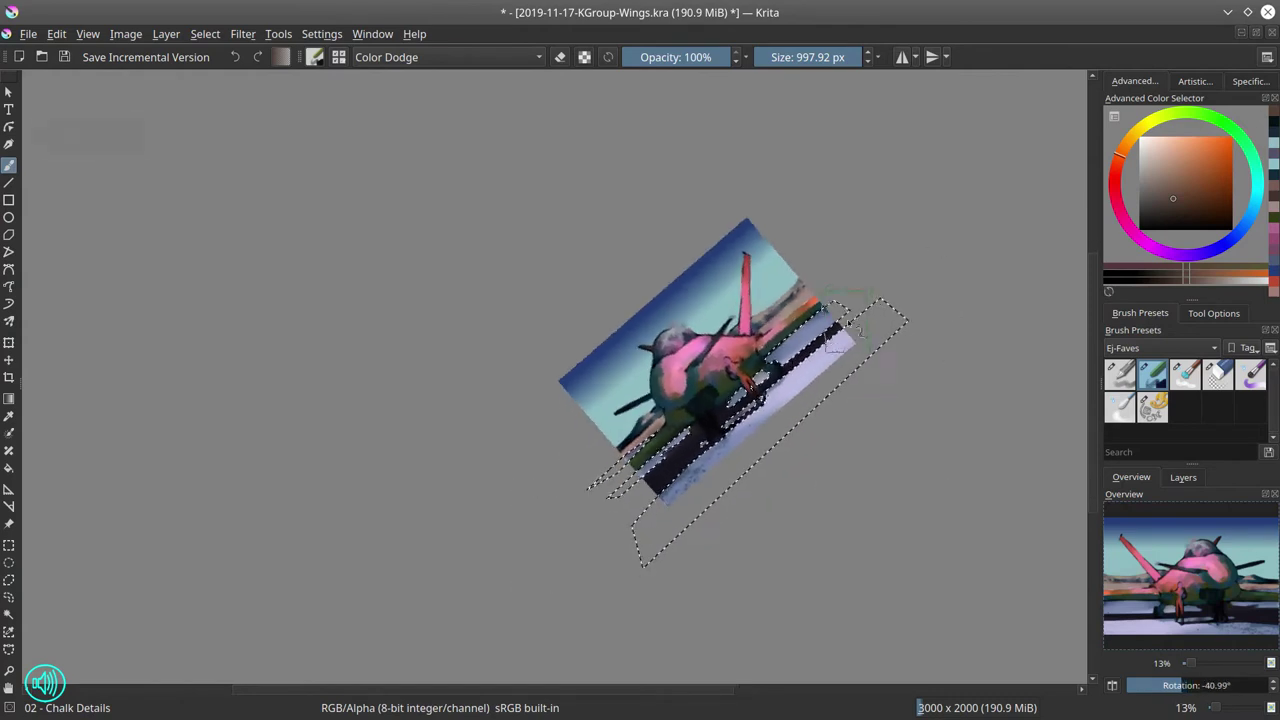
# Try to brighten the selected ground further with large Color Dodge strokes, undoing each attempt.
pyautogui.click(845, 333)
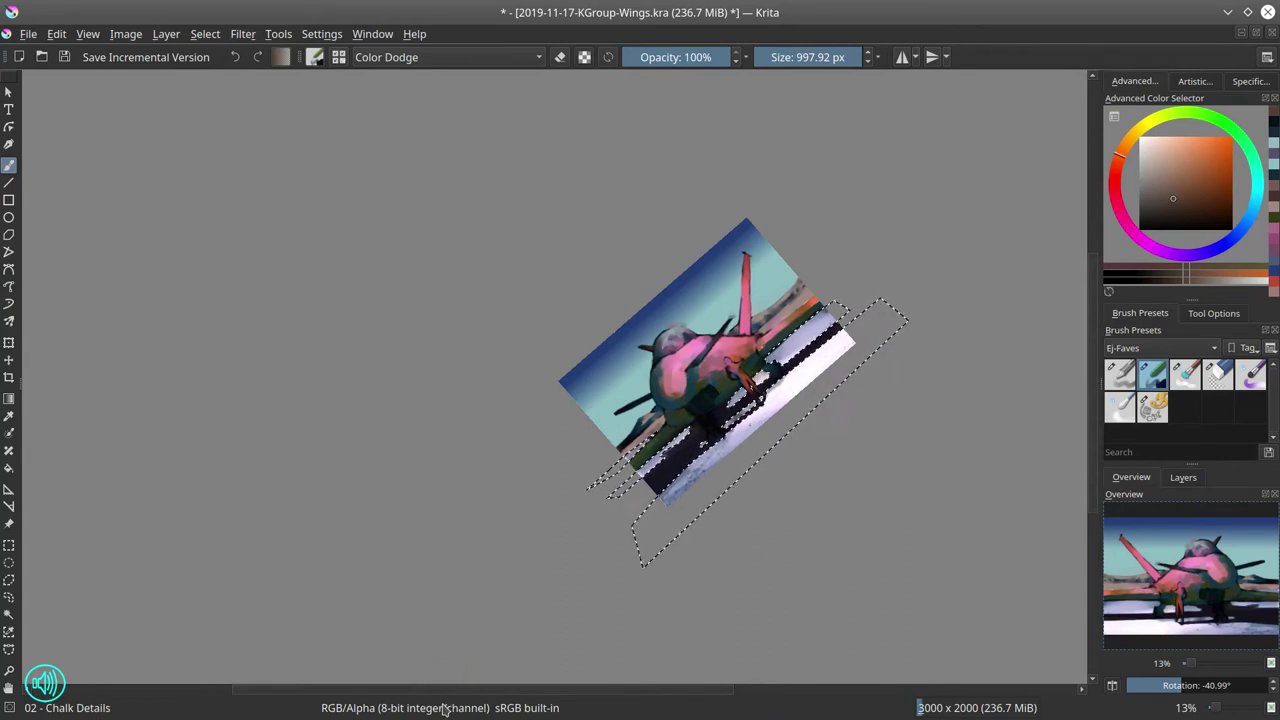
pyautogui.hotkey('ctrl', 'z')
pyautogui.click(917, 299)
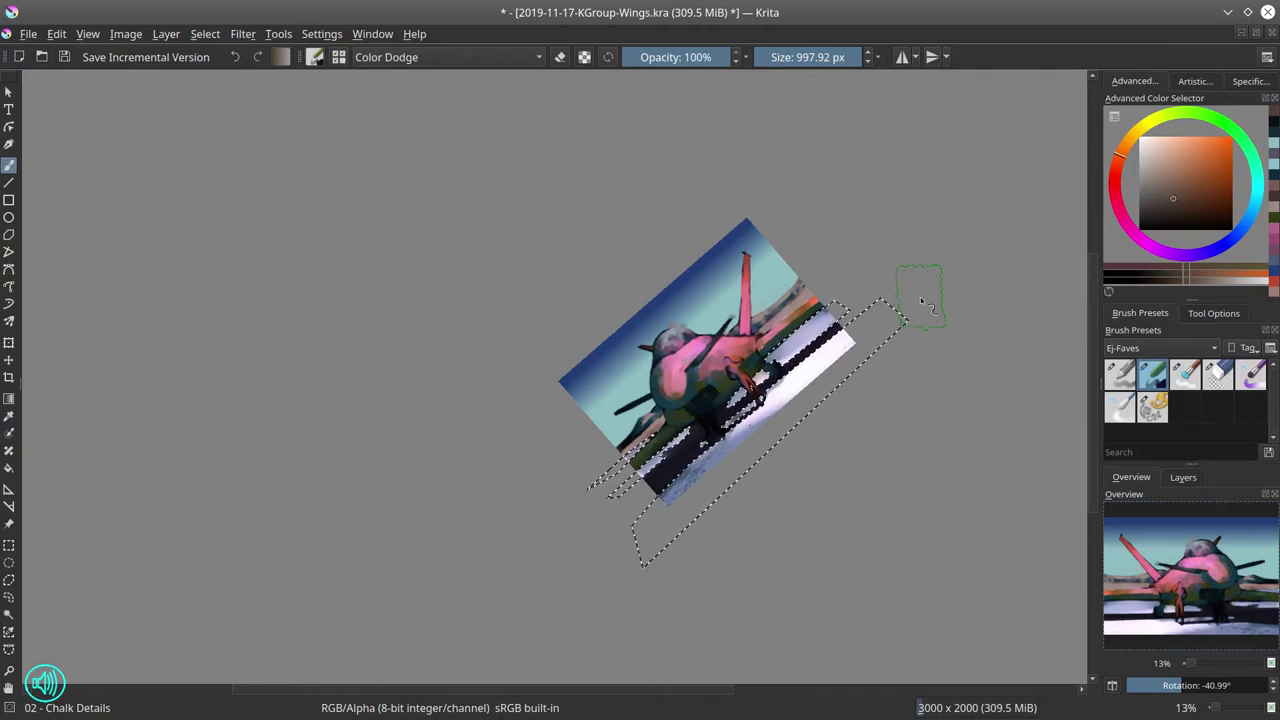
pyautogui.hotkey('ctrl', 'z')
# Sample the ground's pale lavender and brush it over the selected ground in Normal mode at 37% opacity.
pyautogui.keyDown('ctrl'); pyautogui.click(806, 364); pyautogui.keyUp('ctrl')
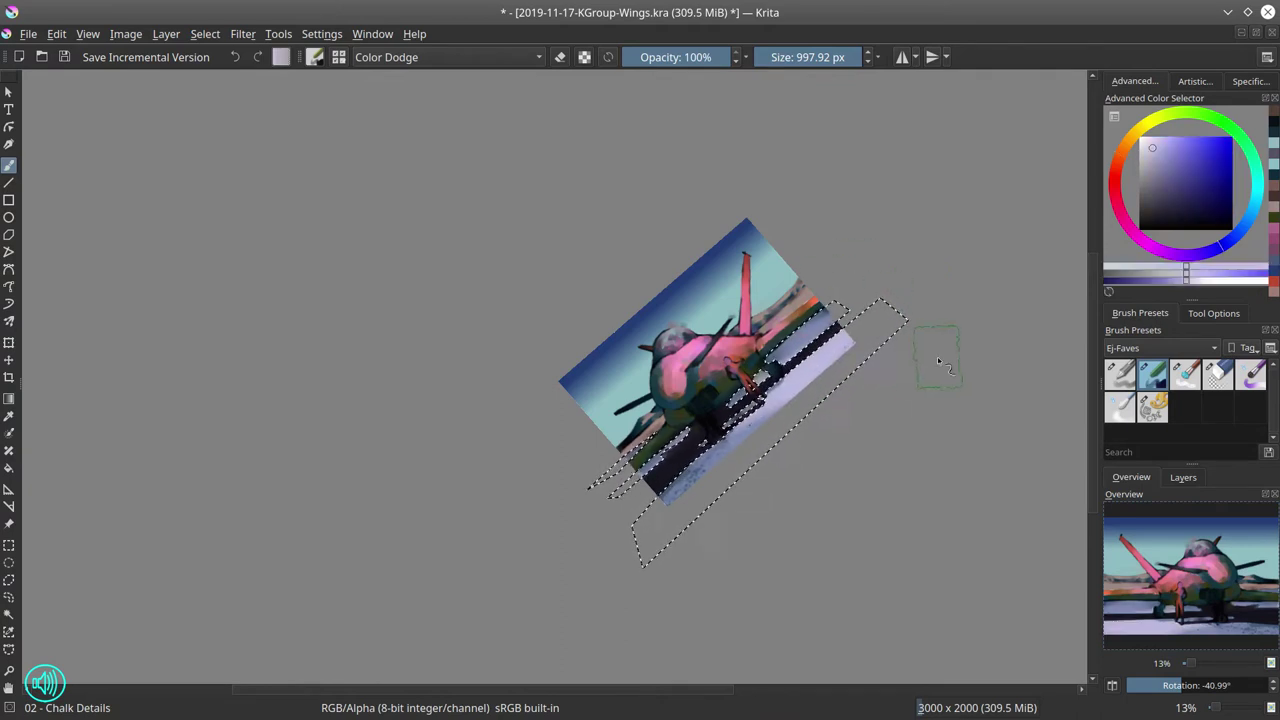
pyautogui.click(445, 57)
pyautogui.click(400, 148)
pyautogui.click(666, 57)
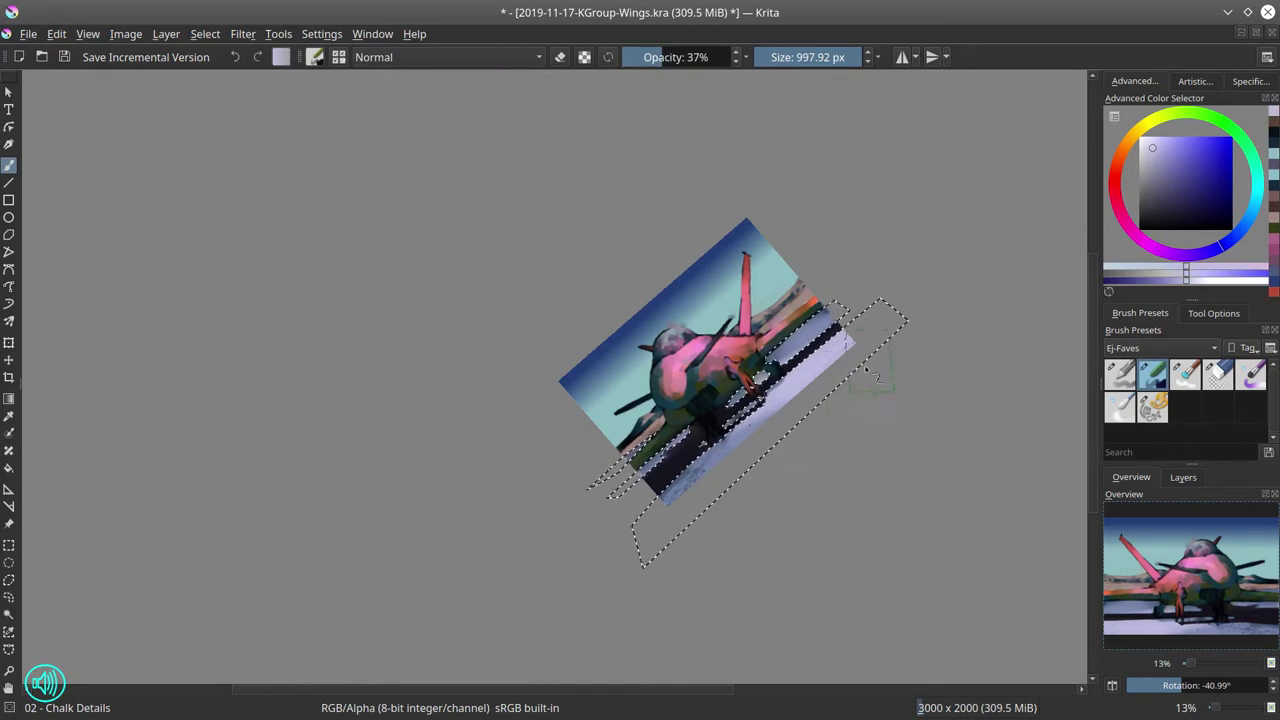
pyautogui.moveTo(866, 368); pyautogui.dragTo(840, 444)
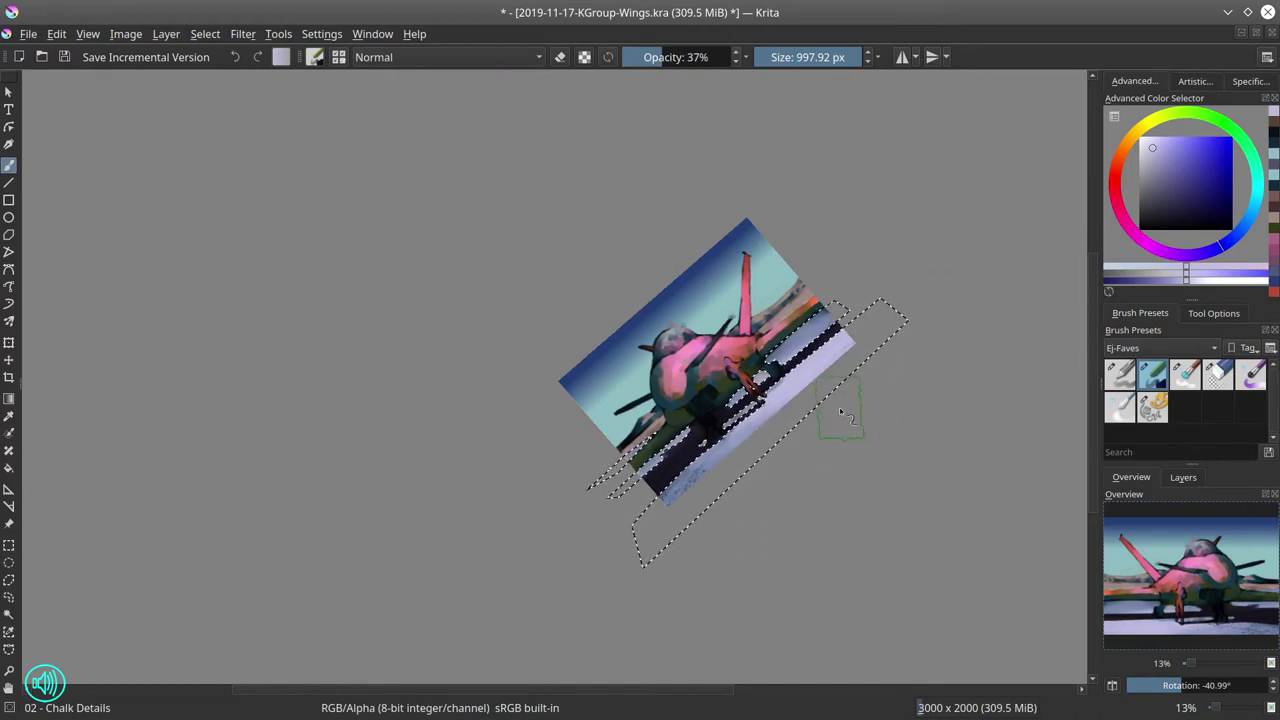
# Clear the selection with the canvas rotated back to level, and restore the brush opacity to 100%.
pyautogui.press('5')
pyautogui.click(205, 34)
pyautogui.click(229, 74)
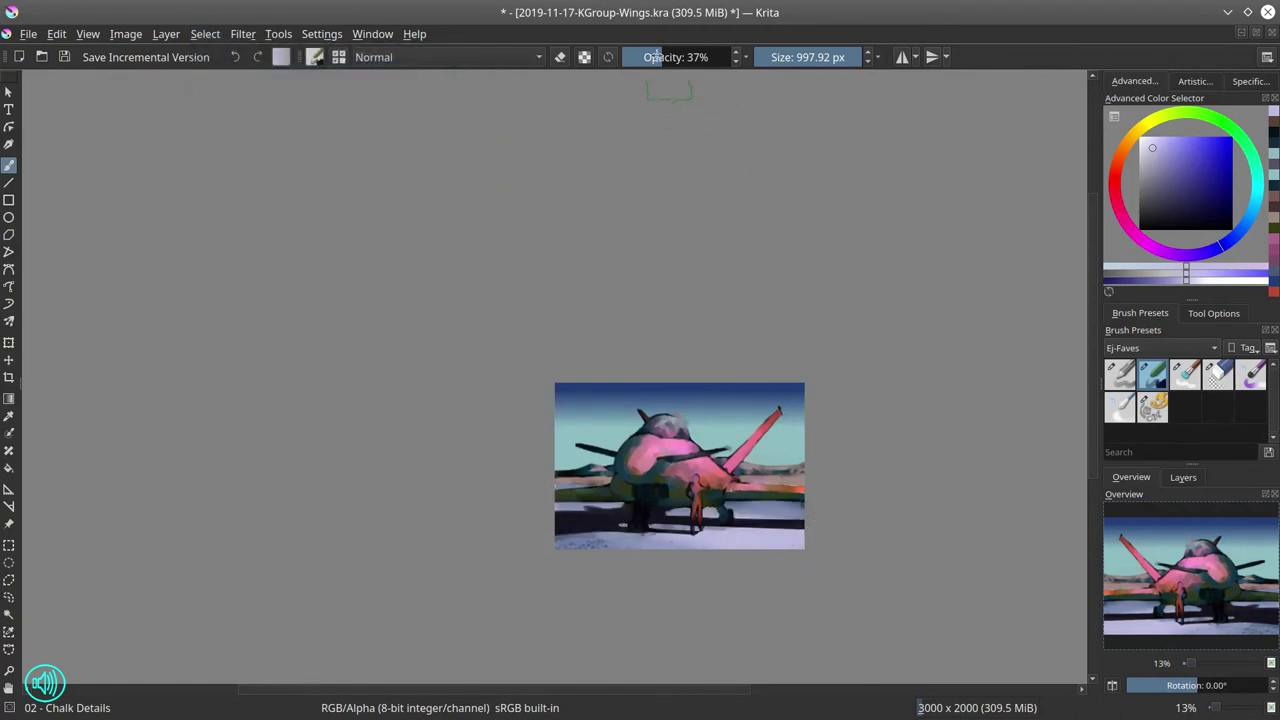
pyautogui.moveTo(656, 57); pyautogui.dragTo(748, 74)
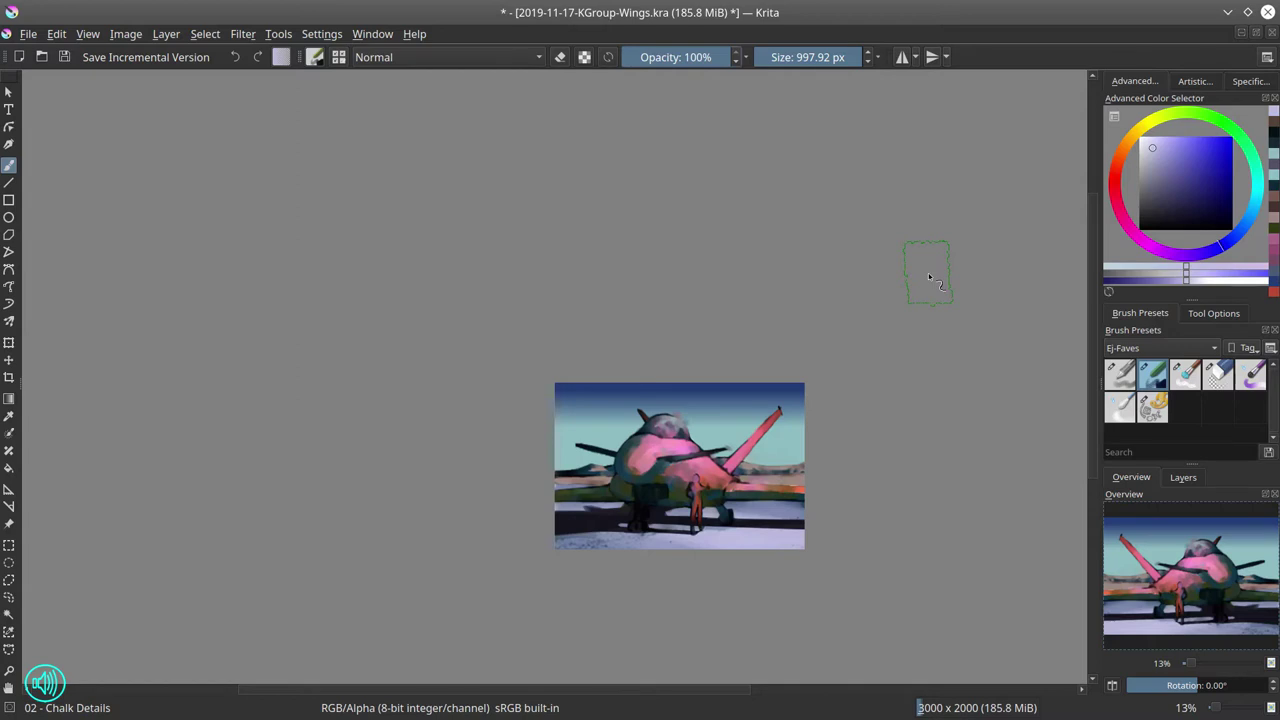
pyautogui.scroll(4, 706, 513)
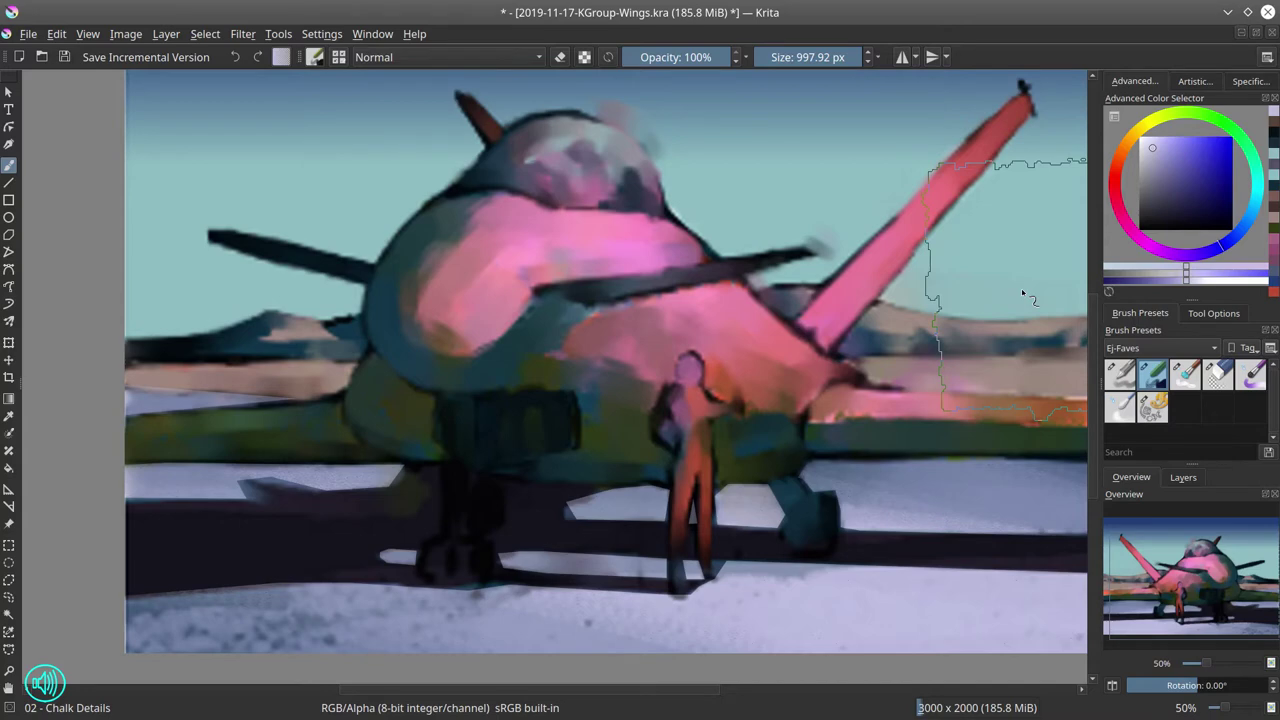
# Mirror the canvas view horizontally and reduce the brush size to about 160 px.
pyautogui.scroll(-2, 706, 545)
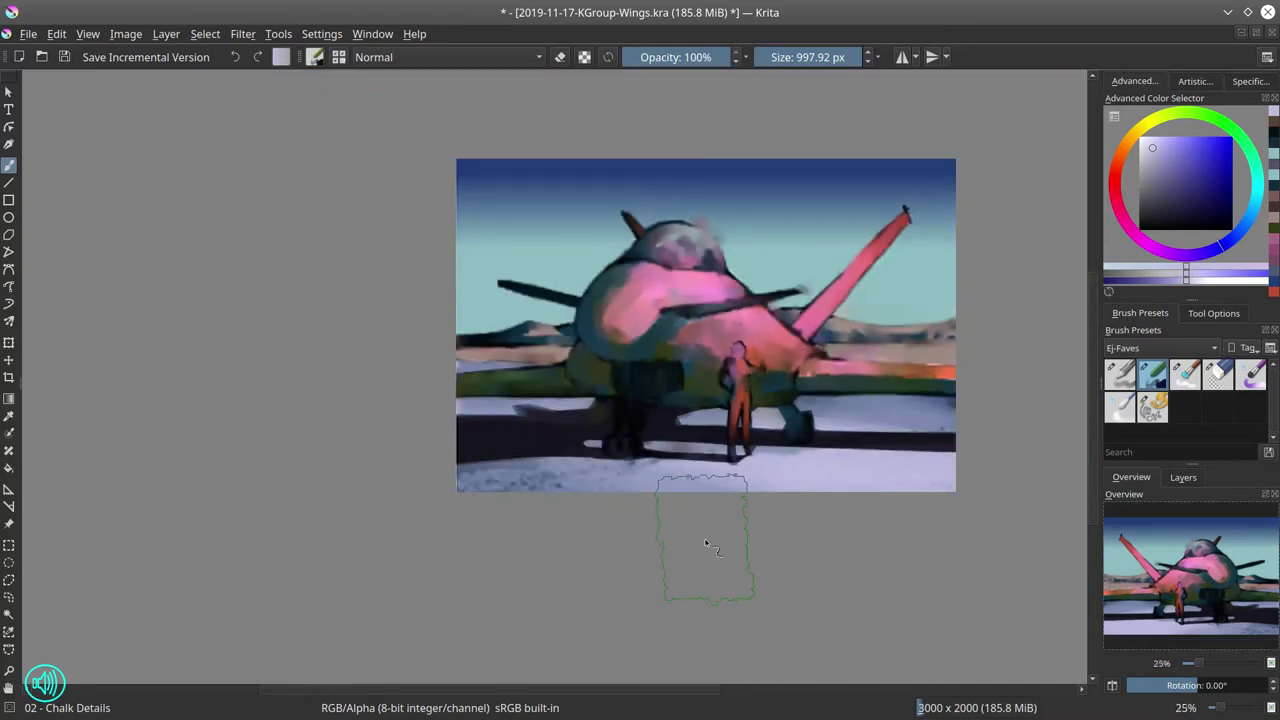
pyautogui.click(1112, 686)
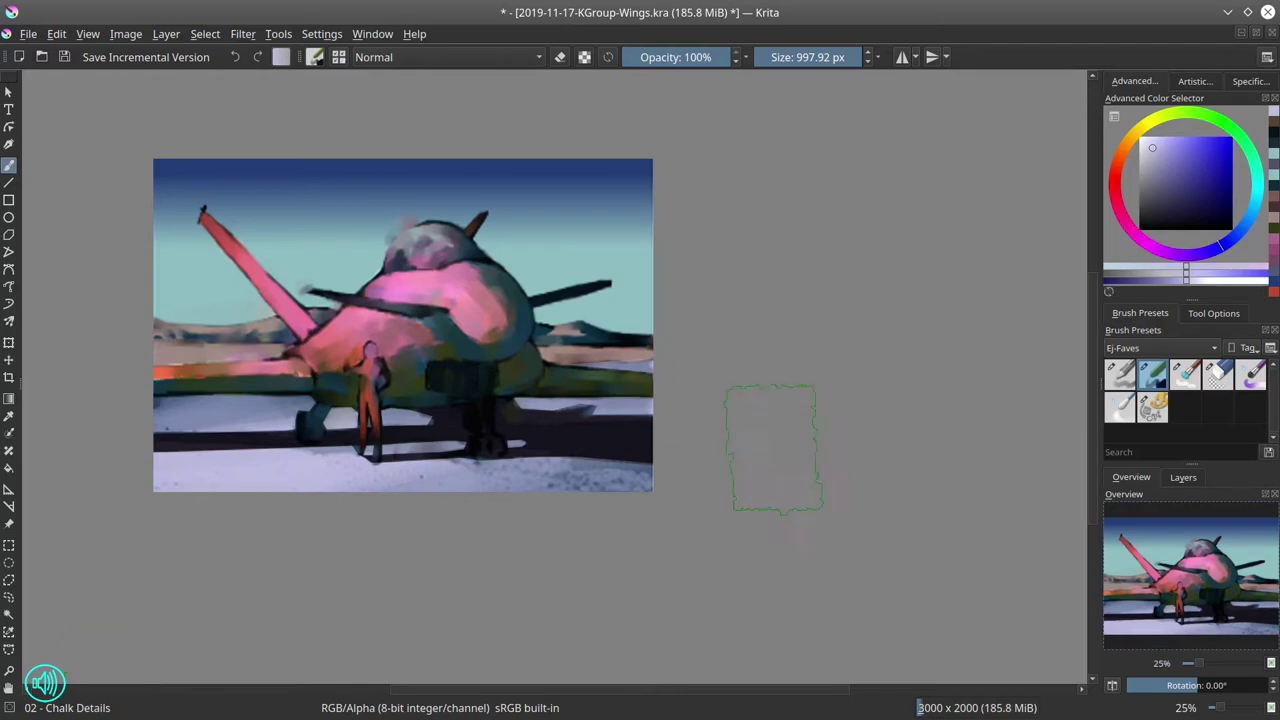
pyautogui.press('[')
pyautogui.press('[')
pyautogui.press('[')
pyautogui.press('[')
pyautogui.press('[')
pyautogui.press('[')
pyautogui.press('[')
pyautogui.press('[')
pyautogui.press('[')
pyautogui.press('[')
pyautogui.press('[')
pyautogui.press('[')
pyautogui.press('[')
pyautogui.press('[')
pyautogui.press('[')
pyautogui.press('[')
pyautogui.press('[')
pyautogui.press('[')
pyautogui.press('[')
pyautogui.press('[')
pyautogui.moveTo(328, 538); pyautogui.dragTo(653, 629)
pyautogui.press('[')
pyautogui.press('[')
pyautogui.press('[')
pyautogui.press('[')
pyautogui.press('[')
pyautogui.press('[')
pyautogui.press('[')
pyautogui.press('[')
pyautogui.press('[')
pyautogui.press('[')
pyautogui.press('[')
pyautogui.press('[')
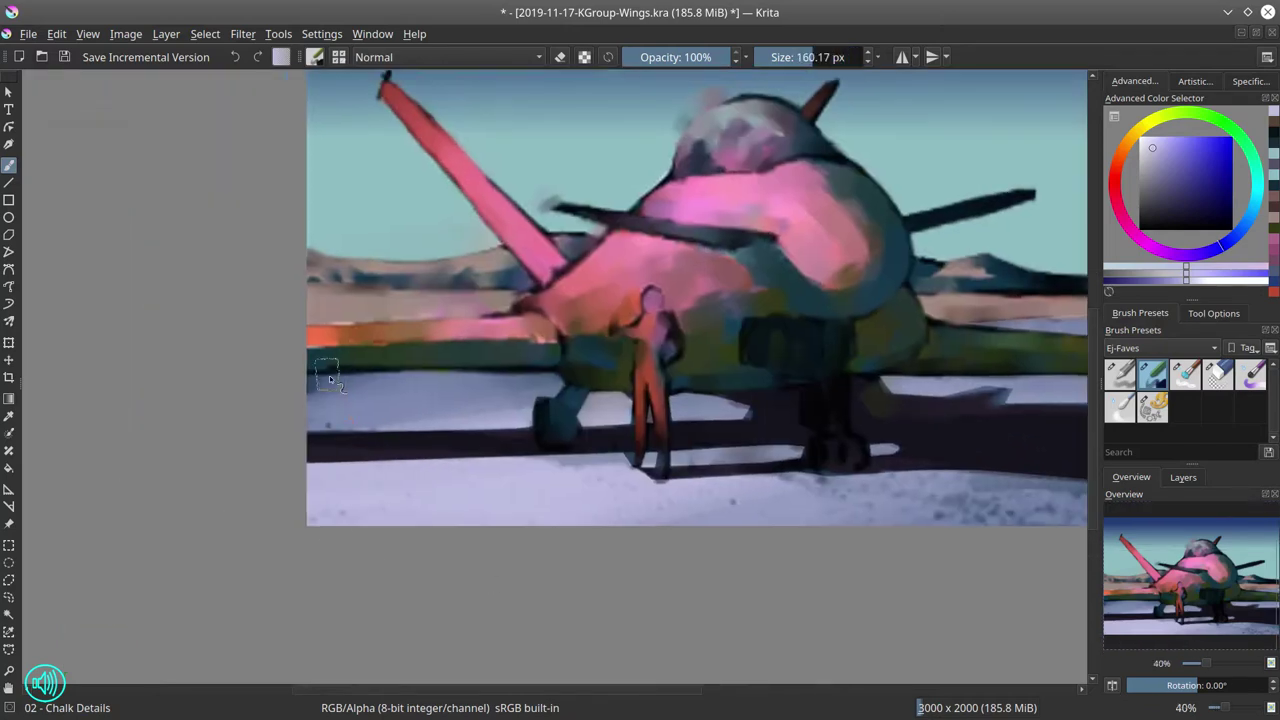
# Retouch the lower edge of the left wingtip and the tan desert strip behind the right wing with sampled colours.
pyautogui.keyDown('ctrl'); pyautogui.click(329, 376); pyautogui.keyUp('ctrl')
pyautogui.press('[')
pyautogui.press('[')
pyautogui.press('[')
pyautogui.moveTo(331, 378); pyautogui.dragTo(341, 387)
pyautogui.keyDown('ctrl'); pyautogui.click(556, 420); pyautogui.keyUp('ctrl')
pyautogui.moveTo(935, 304)
pyautogui.mouseDown()
pyautogui.moveTo(526, 424)
pyautogui.moveTo(564, 425)
pyautogui.mouseUp()
pyautogui.moveTo(680, 417); pyautogui.dragTo(717, 417)
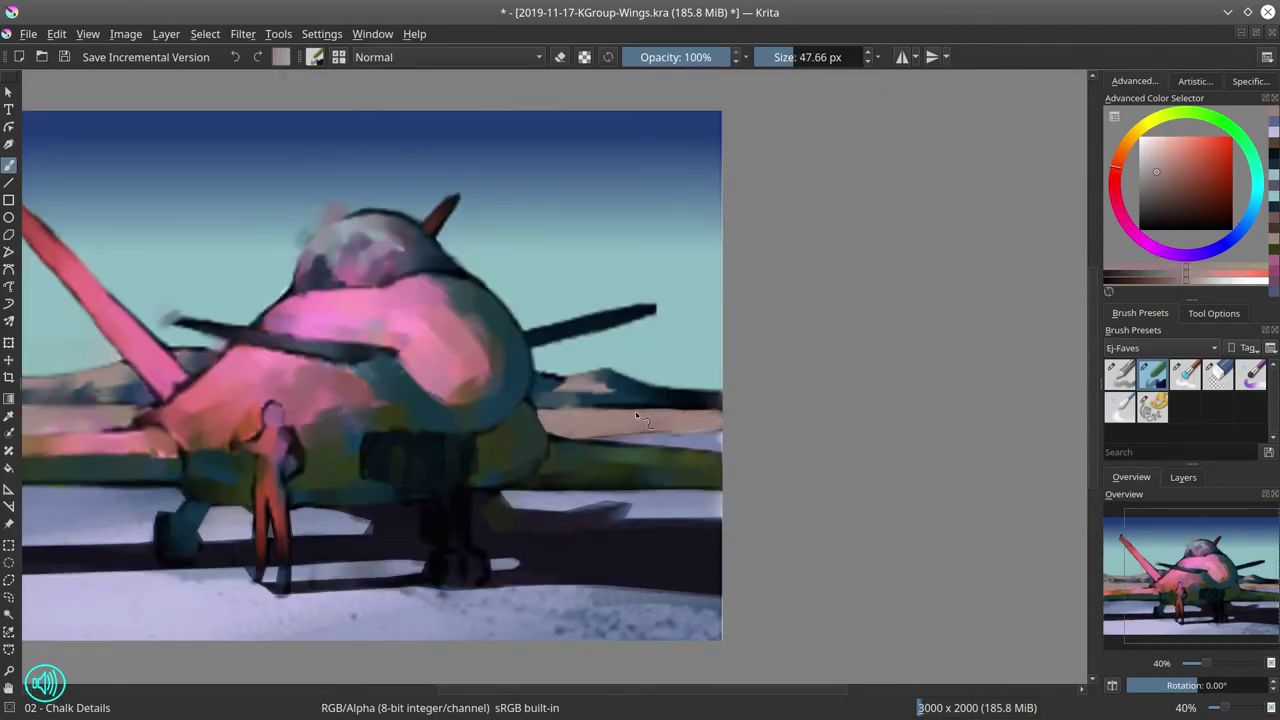
# Paint sampled colour onto the hills behind the right wing and mute them with Decrease Saturation strokes.
pyautogui.keyDown('ctrl'); pyautogui.click(618, 392); pyautogui.keyUp('ctrl')
pyautogui.press('[')
pyautogui.moveTo(610, 402); pyautogui.dragTo(556, 402)
pyautogui.keyDown('ctrl'); pyautogui.click(692, 397); pyautogui.keyUp('ctrl')
pyautogui.click(480, 57)
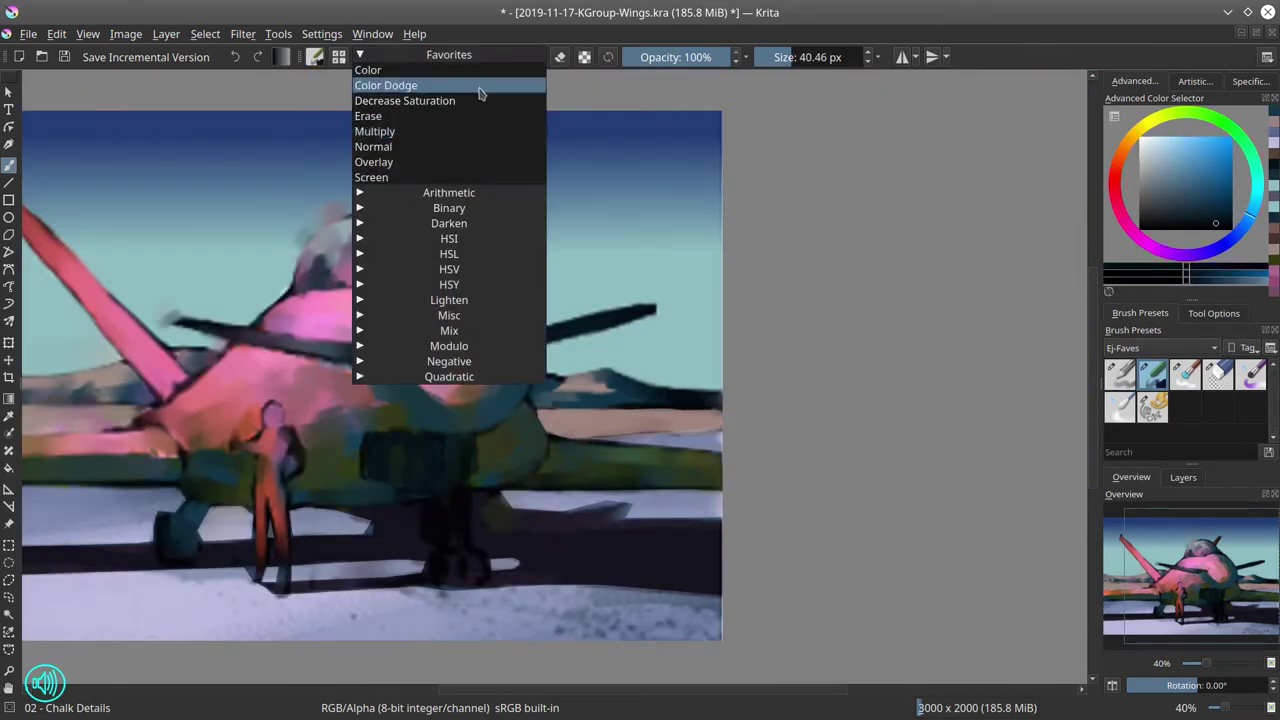
pyautogui.click(480, 101)
pyautogui.moveTo(655, 396); pyautogui.dragTo(682, 409)
pyautogui.moveTo(585, 391); pyautogui.dragTo(724, 393)
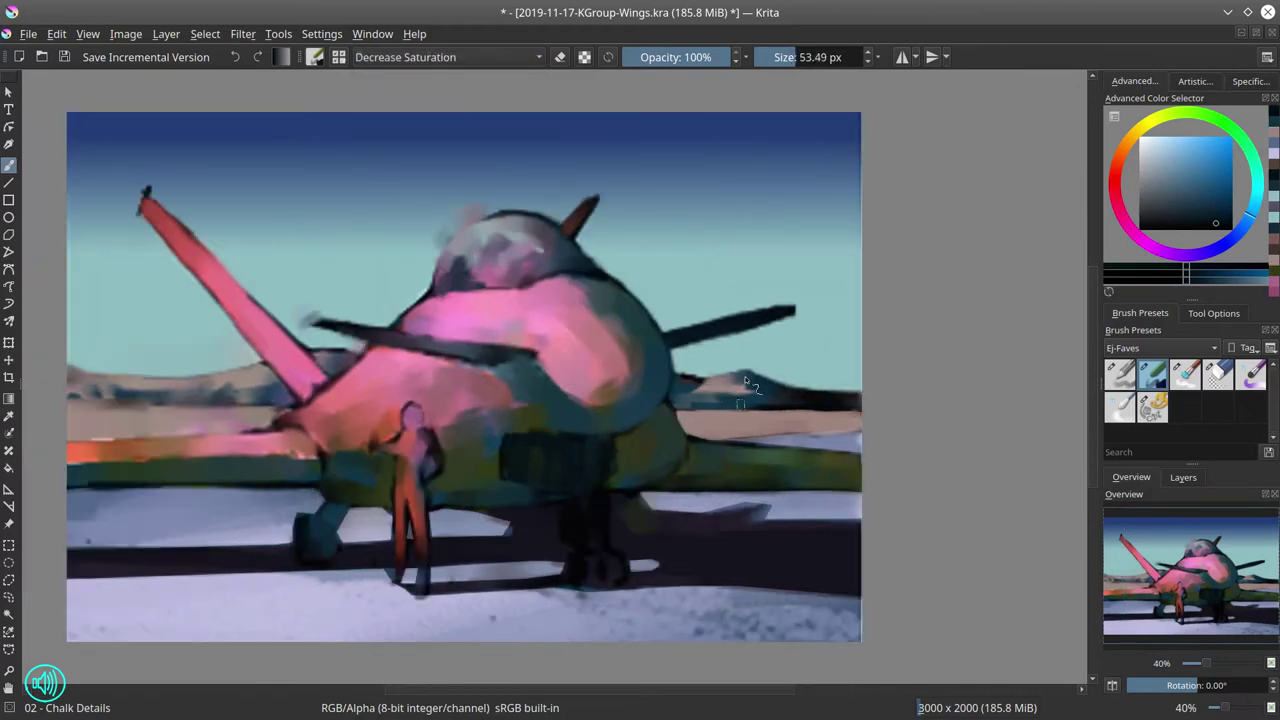
# Return to Normal mode with a brush of about 38 px and define lit and shaded slopes on the right-hand mountains using sampled colours.
pyautogui.click(531, 57)
pyautogui.click(466, 146)
pyautogui.press('[')
pyautogui.press('[')
pyautogui.press('[')
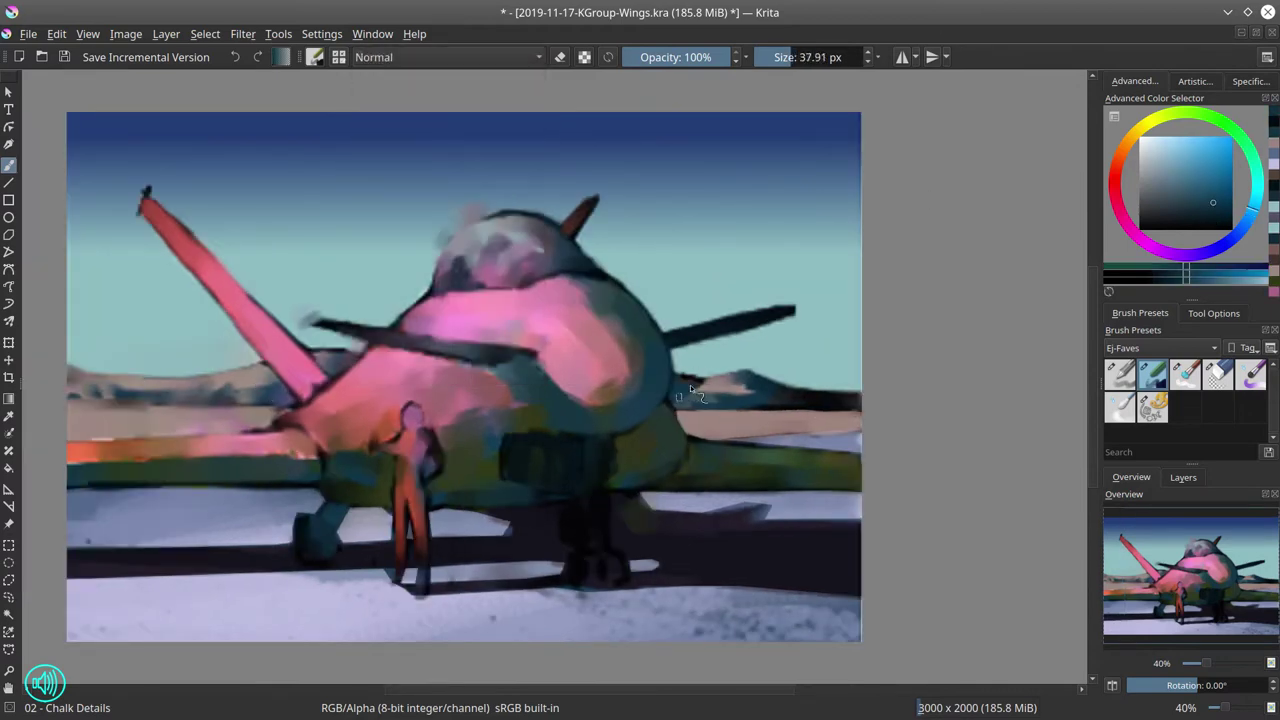
pyautogui.keyDown('ctrl'); pyautogui.click(688, 382); pyautogui.keyUp('ctrl')
pyautogui.keyDown('ctrl'); pyautogui.click(684, 378); pyautogui.keyUp('ctrl')
pyautogui.moveTo(681, 378)
pyautogui.mouseDown()
pyautogui.moveTo(744, 374)
pyautogui.moveTo(721, 380)
pyautogui.moveTo(807, 389)
pyautogui.moveTo(802, 402)
pyautogui.moveTo(850, 383)
pyautogui.moveTo(771, 382)
pyautogui.moveTo(846, 385)
pyautogui.mouseUp()
pyautogui.keyDown('ctrl'); pyautogui.click(722, 383); pyautogui.keyUp('ctrl')
pyautogui.keyDown('ctrl'); pyautogui.click(723, 378); pyautogui.keyUp('ctrl')
pyautogui.keyDown('ctrl'); pyautogui.click(719, 376); pyautogui.keyUp('ctrl')
pyautogui.keyDown('ctrl'); pyautogui.click(755, 381); pyautogui.keyUp('ctrl')
pyautogui.keyDown('ctrl'); pyautogui.click(814, 394); pyautogui.keyUp('ctrl')
pyautogui.keyDown('ctrl'); pyautogui.click(771, 385); pyautogui.keyUp('ctrl')
pyautogui.moveTo(651, 377); pyautogui.dragTo(863, 375)
# Paint sampled sand colour along the desert strip above the left wing.
pyautogui.keyDown('ctrl'); pyautogui.click(344, 414); pyautogui.keyUp('ctrl')
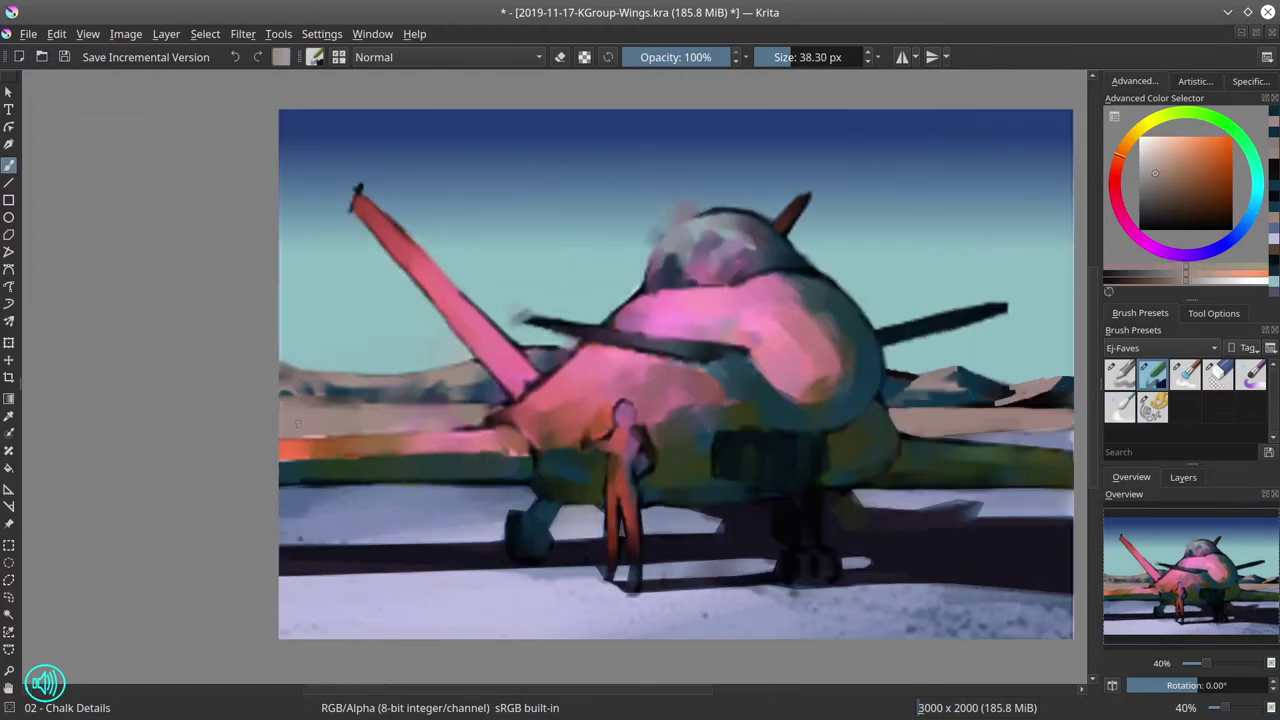
pyautogui.moveTo(293, 438); pyautogui.dragTo(494, 414)
pyautogui.keyDown('ctrl'); pyautogui.click(334, 386); pyautogui.keyUp('ctrl')
pyautogui.keyDown('ctrl'); pyautogui.click(353, 421); pyautogui.keyUp('ctrl')
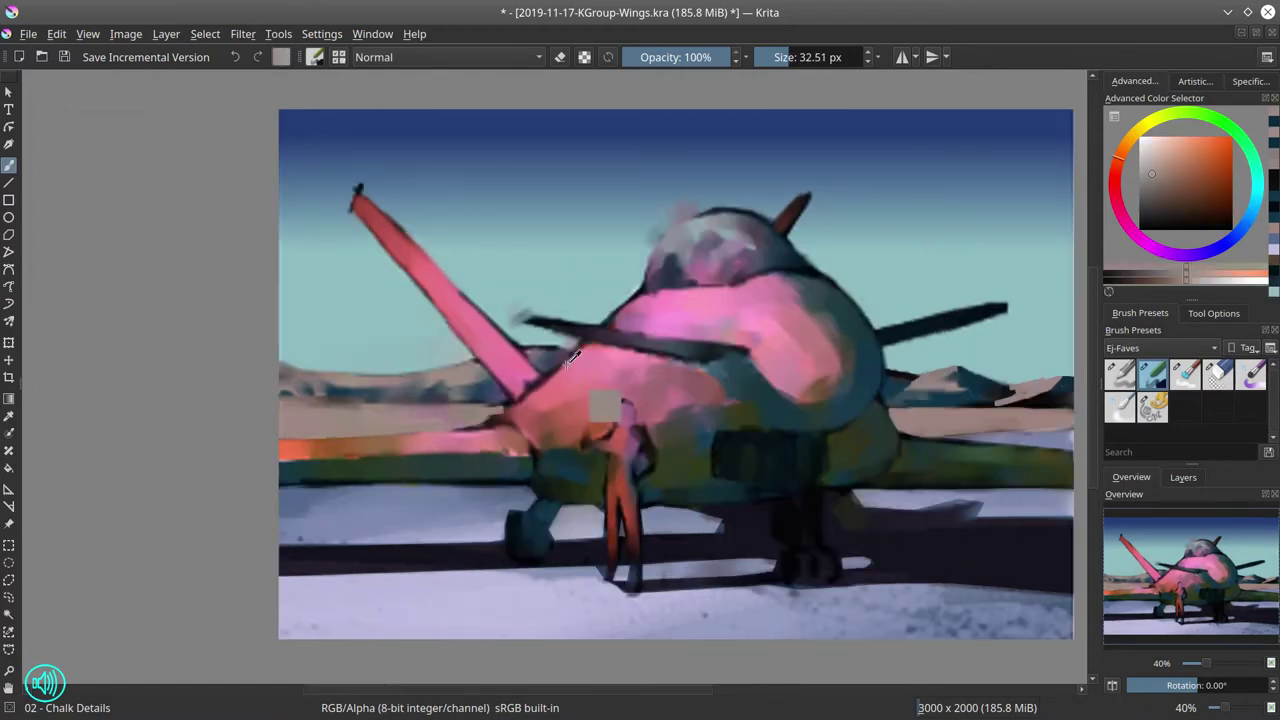
# Paint a greyish lit slope on the small hill between the tail fin and the fuselage using sampled colours.
pyautogui.keyDown('ctrl'); pyautogui.click(552, 355); pyautogui.keyUp('ctrl')
pyautogui.keyDown('ctrl'); pyautogui.click(577, 341); pyautogui.keyUp('ctrl')
pyautogui.moveTo(566, 352)
pyautogui.mouseDown()
pyautogui.moveTo(562, 342)
pyautogui.moveTo(535, 356)
pyautogui.mouseUp()
pyautogui.keyDown('ctrl'); pyautogui.click(541, 356); pyautogui.keyUp('ctrl')
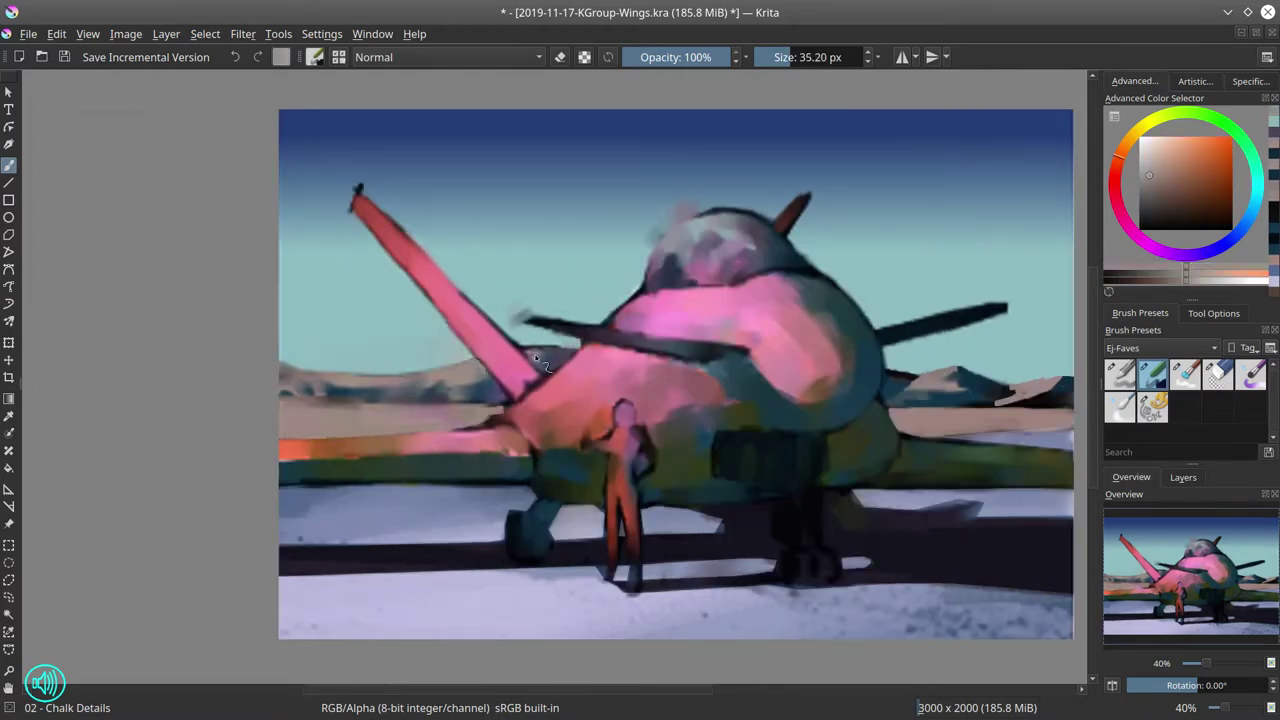
pyautogui.keyDown('ctrl'); pyautogui.click(556, 357); pyautogui.keyUp('ctrl')
# Refine the base and slopes of the left-hand hills with sampled sand and hill tones.
pyautogui.keyDown('ctrl'); pyautogui.click(408, 415); pyautogui.keyUp('ctrl')
pyautogui.moveTo(422, 406); pyautogui.dragTo(300, 410)
pyautogui.keyDown('ctrl'); pyautogui.click(360, 386); pyautogui.keyUp('ctrl')
pyautogui.press('[')
pyautogui.keyDown('ctrl'); pyautogui.click(370, 403); pyautogui.keyUp('ctrl')
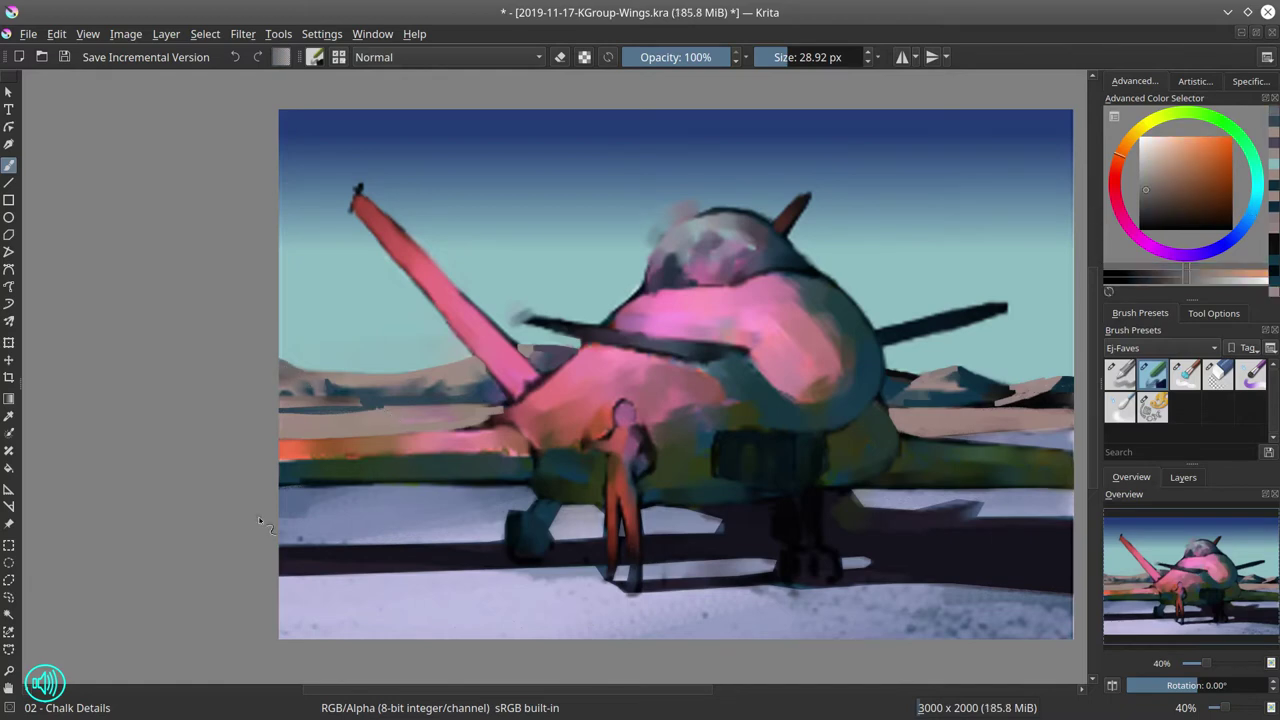
# Clean up the sand strip and the pale blue ground above the right wing with sampled colours.
pyautogui.keyDown('ctrl'); pyautogui.click(1003, 411); pyautogui.keyUp('ctrl')
pyautogui.moveTo(976, 432); pyautogui.dragTo(946, 434)
pyautogui.keyDown('ctrl'); pyautogui.click(1062, 436); pyautogui.keyUp('ctrl')
pyautogui.moveTo(1066, 434); pyautogui.dragTo(1058, 432)
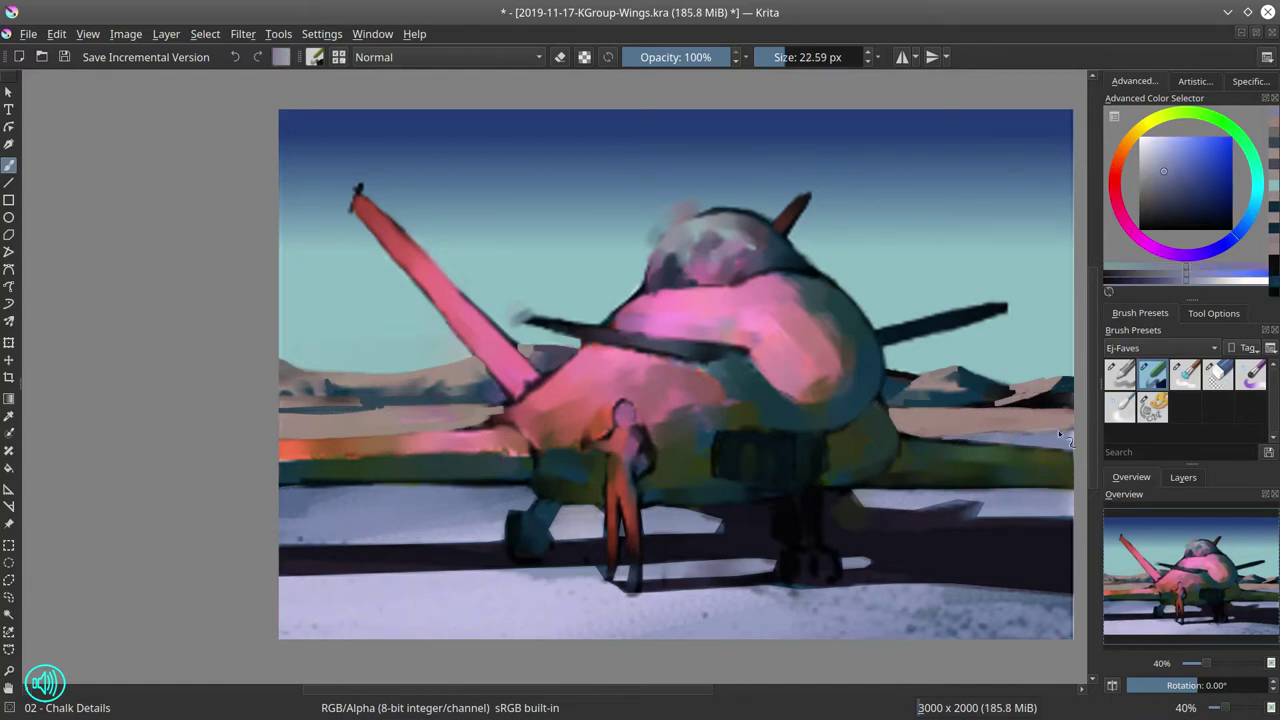
pyautogui.moveTo(942, 440); pyautogui.dragTo(1072, 450)
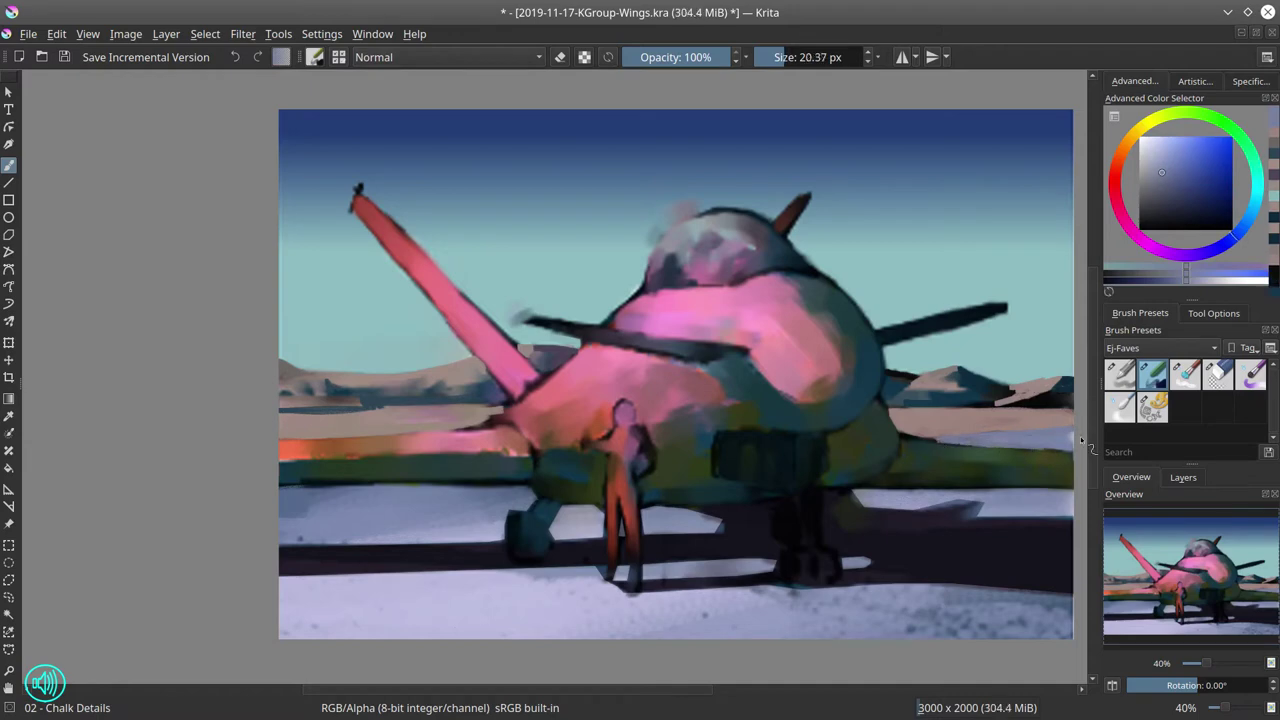
# Touch up the ground at the painting's right edge with sampled pale lavender and save the file.
pyautogui.keyDown('ctrl'); pyautogui.click(1072, 437); pyautogui.keyUp('ctrl')
pyautogui.keyDown('ctrl'); pyautogui.click(1063, 499); pyautogui.keyUp('ctrl')
pyautogui.moveTo(1062, 499); pyautogui.dragTo(1067, 499)
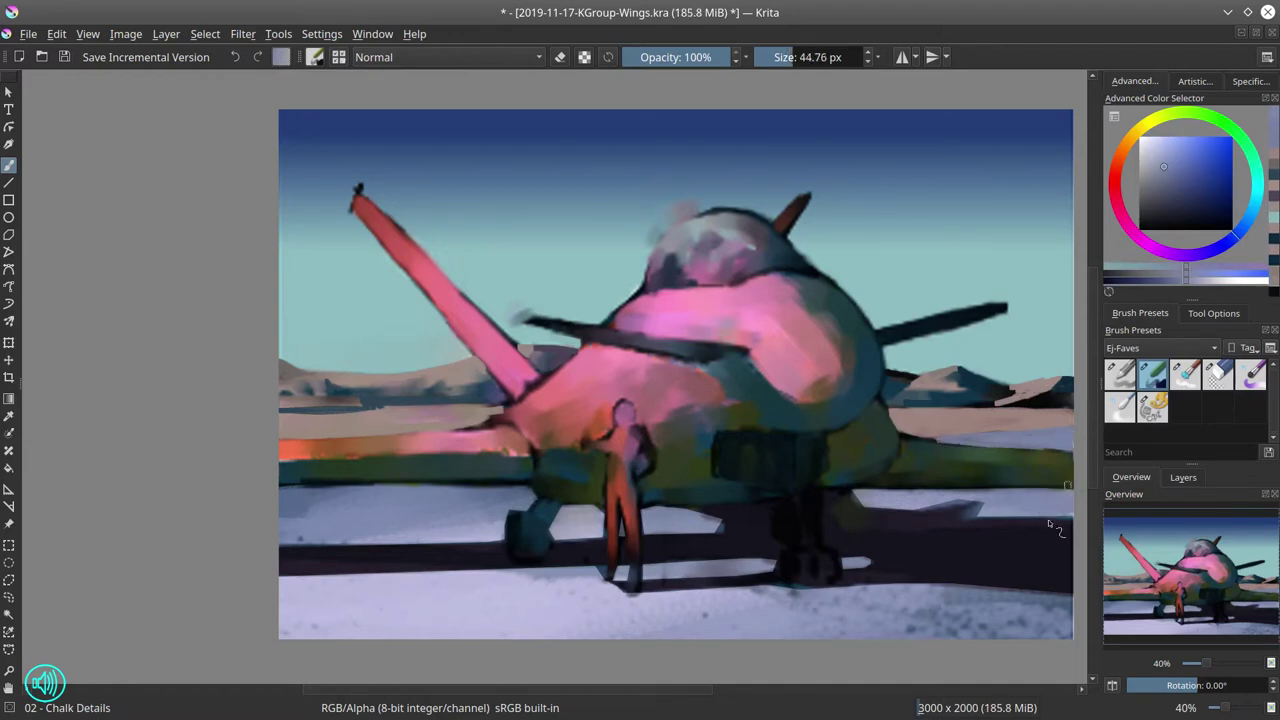
pyautogui.keyDown('ctrl'); pyautogui.click(1071, 434); pyautogui.keyUp('ctrl')
pyautogui.scroll(-3, 843, 398)
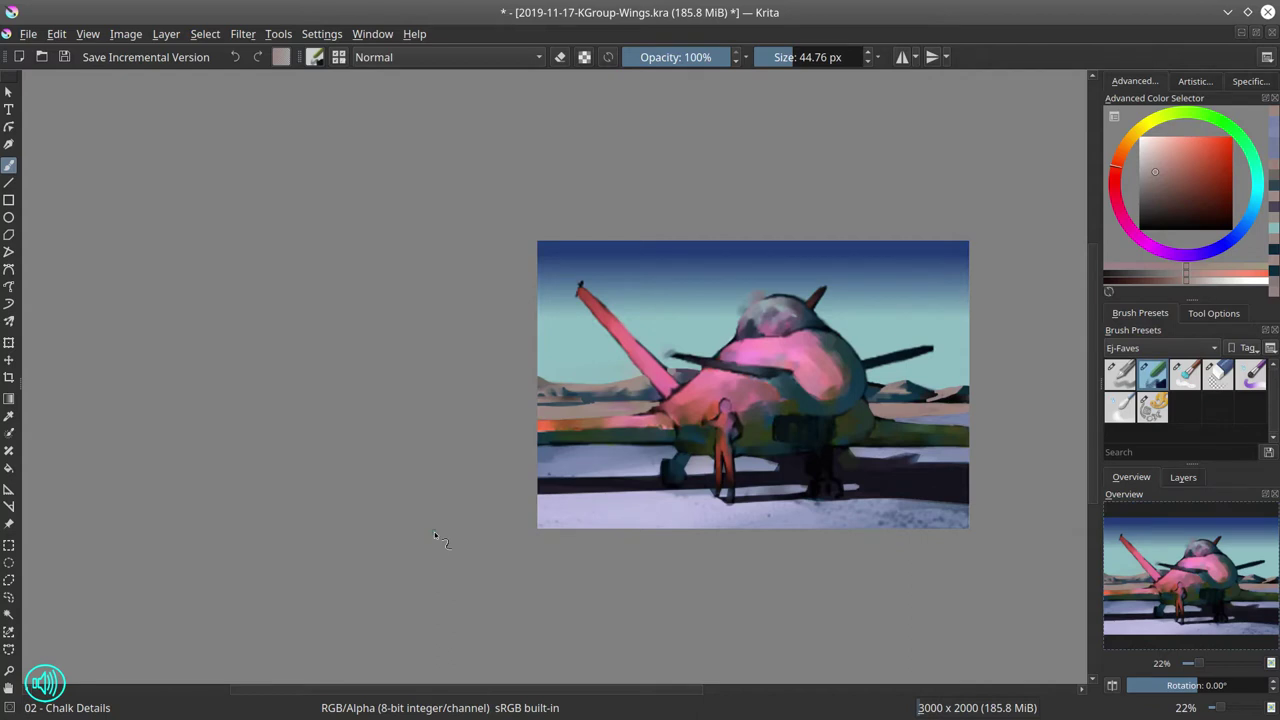
pyautogui.click(62, 60)
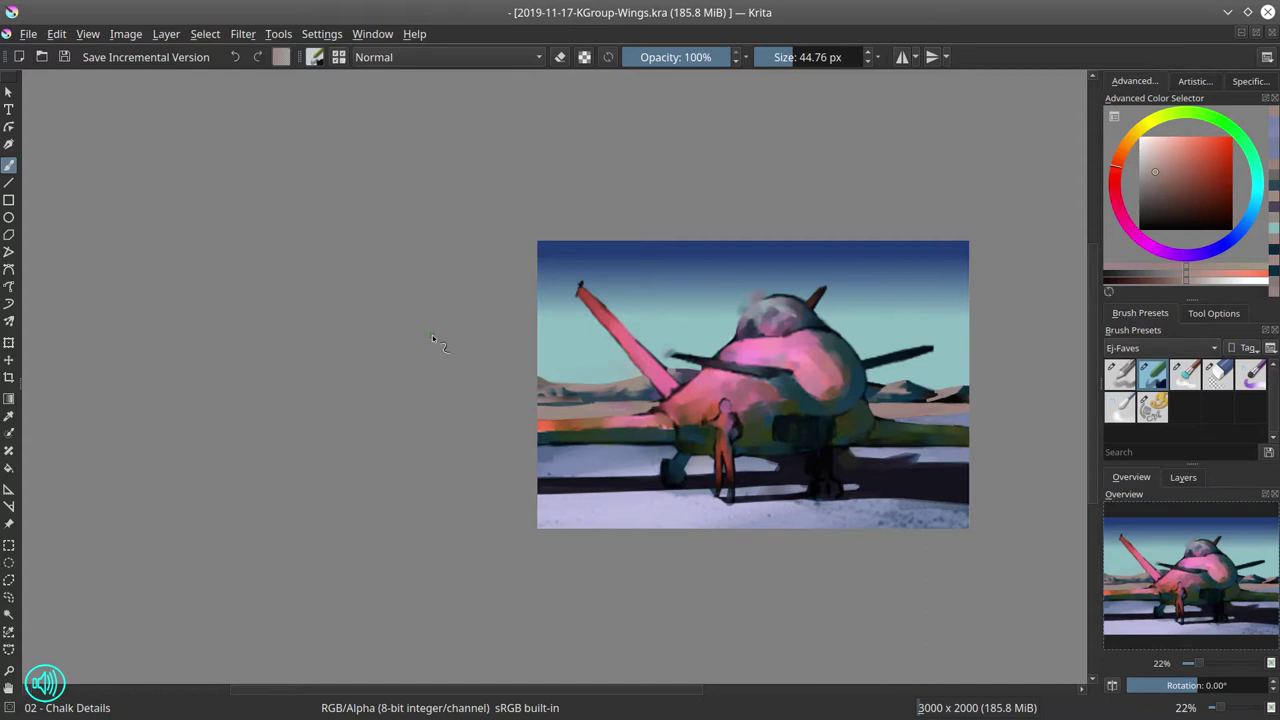
# Select the whole sky by tracing along the hills, tail fin, wings and canopy of the jet.
pyautogui.scroll(-1, 543, 288)
pyautogui.scroll(3, 543, 288)
pyautogui.moveTo(865, 382); pyautogui.dragTo(429, 309)
pyautogui.scroll(-1, 429, 309)
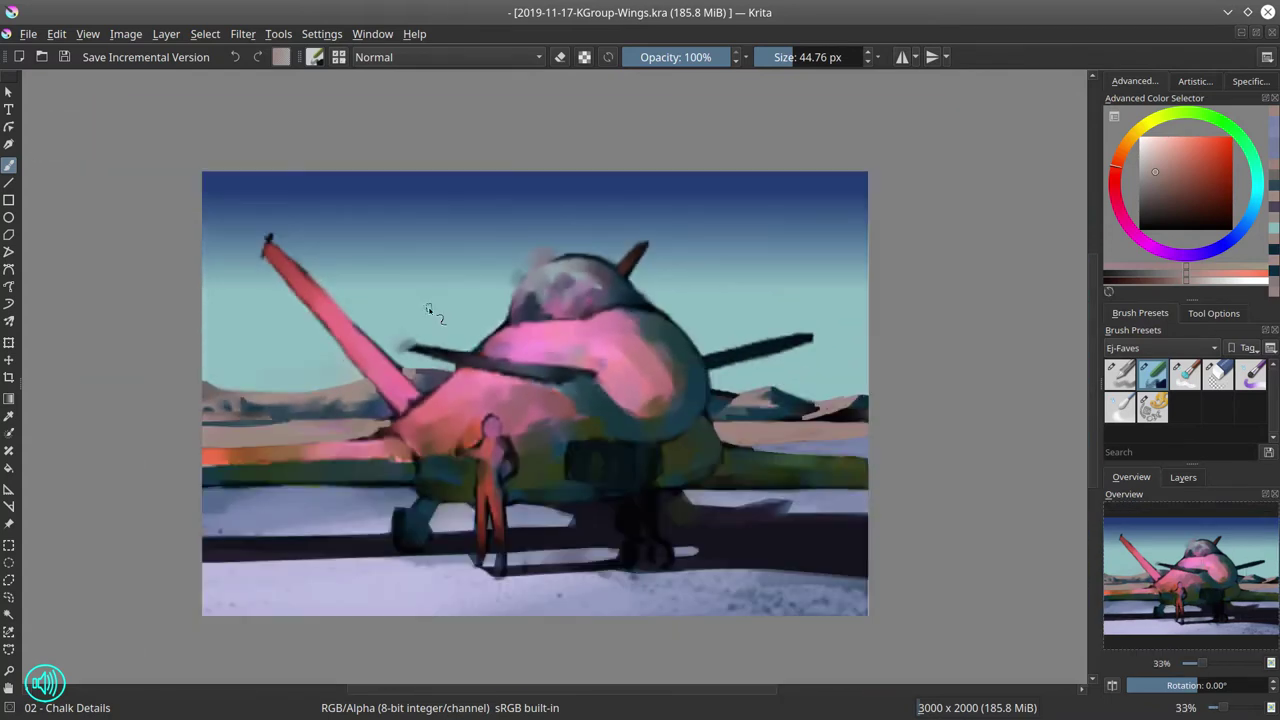
pyautogui.click(446, 15)
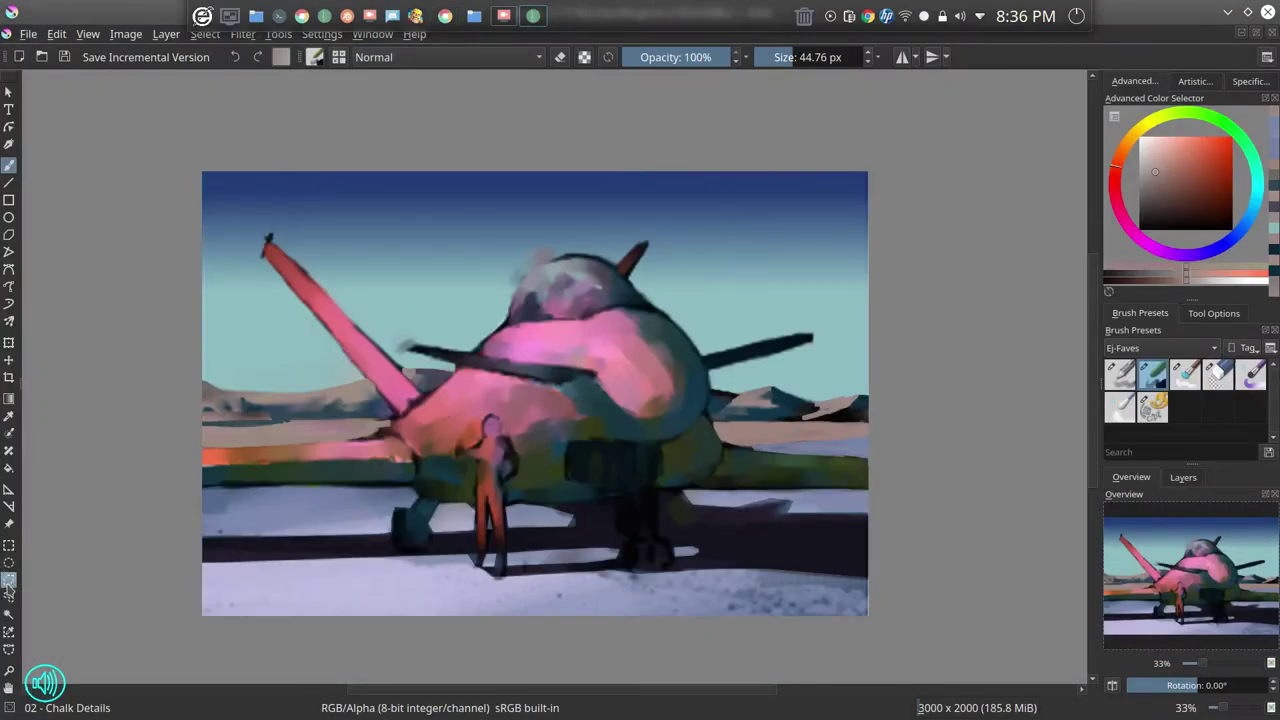
pyautogui.click(9, 582)
pyautogui.moveTo(280, 392); pyautogui.dragTo(364, 379)
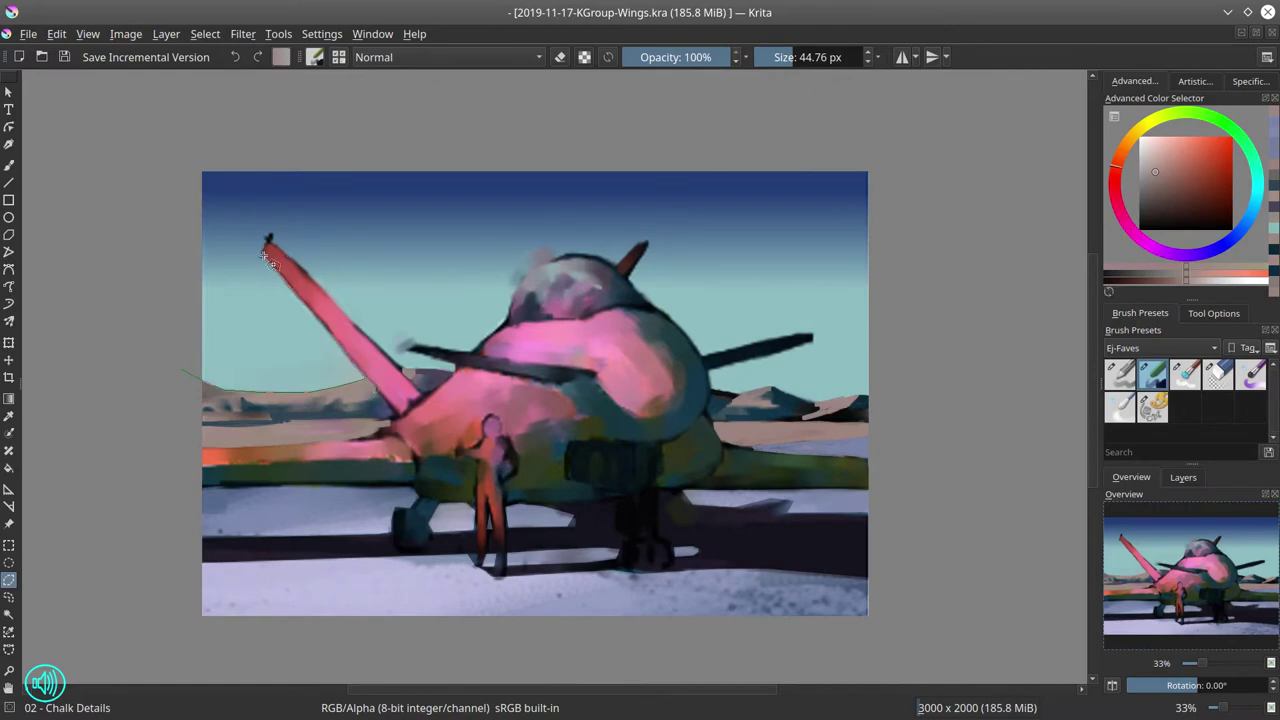
pyautogui.moveTo(264, 258)
pyautogui.mouseDown()
pyautogui.moveTo(269, 240)
pyautogui.moveTo(410, 375)
pyautogui.moveTo(444, 378)
pyautogui.mouseUp()
pyautogui.moveTo(446, 377)
pyautogui.mouseDown()
pyautogui.moveTo(533, 269)
pyautogui.moveTo(624, 270)
pyautogui.moveTo(639, 248)
pyautogui.moveTo(646, 290)
pyautogui.moveTo(704, 356)
pyautogui.moveTo(806, 338)
pyautogui.moveTo(711, 375)
pyautogui.moveTo(719, 394)
pyautogui.moveTo(833, 410)
pyautogui.moveTo(862, 396)
pyautogui.moveTo(908, 135)
pyautogui.moveTo(100, 223)
pyautogui.moveTo(360, 382)
pyautogui.mouseUp()
# Add a new layer, fill the selected sky with the current dusty rose colour, and clear the selection.
pyautogui.click(1183, 477)
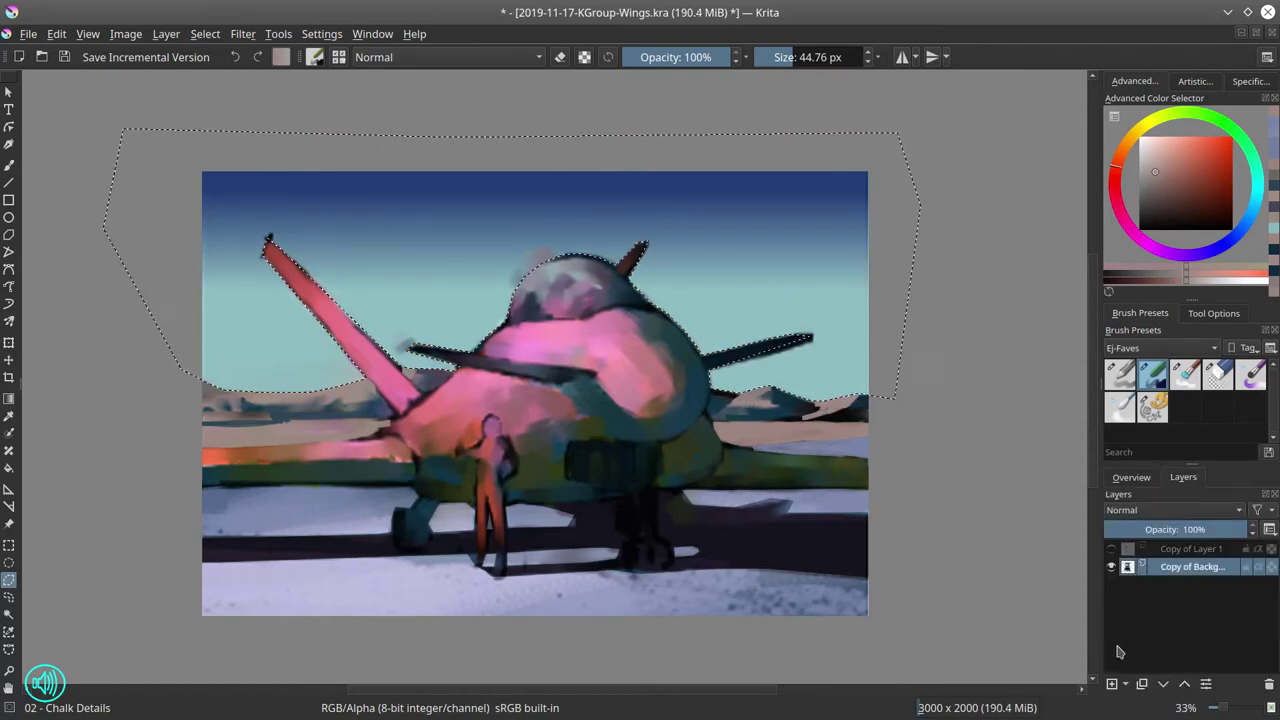
pyautogui.click(1112, 685)
pyautogui.click(9, 467)
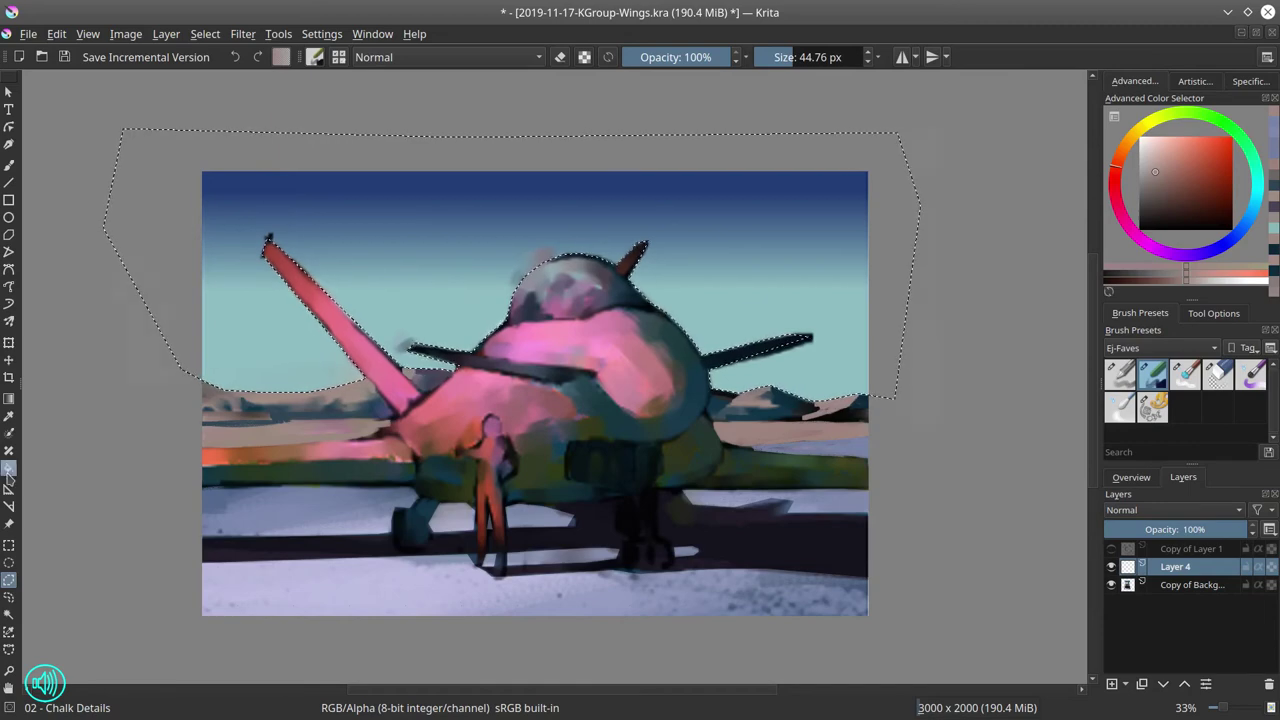
pyautogui.click(370, 210)
pyautogui.click(205, 34)
pyautogui.click(232, 80)
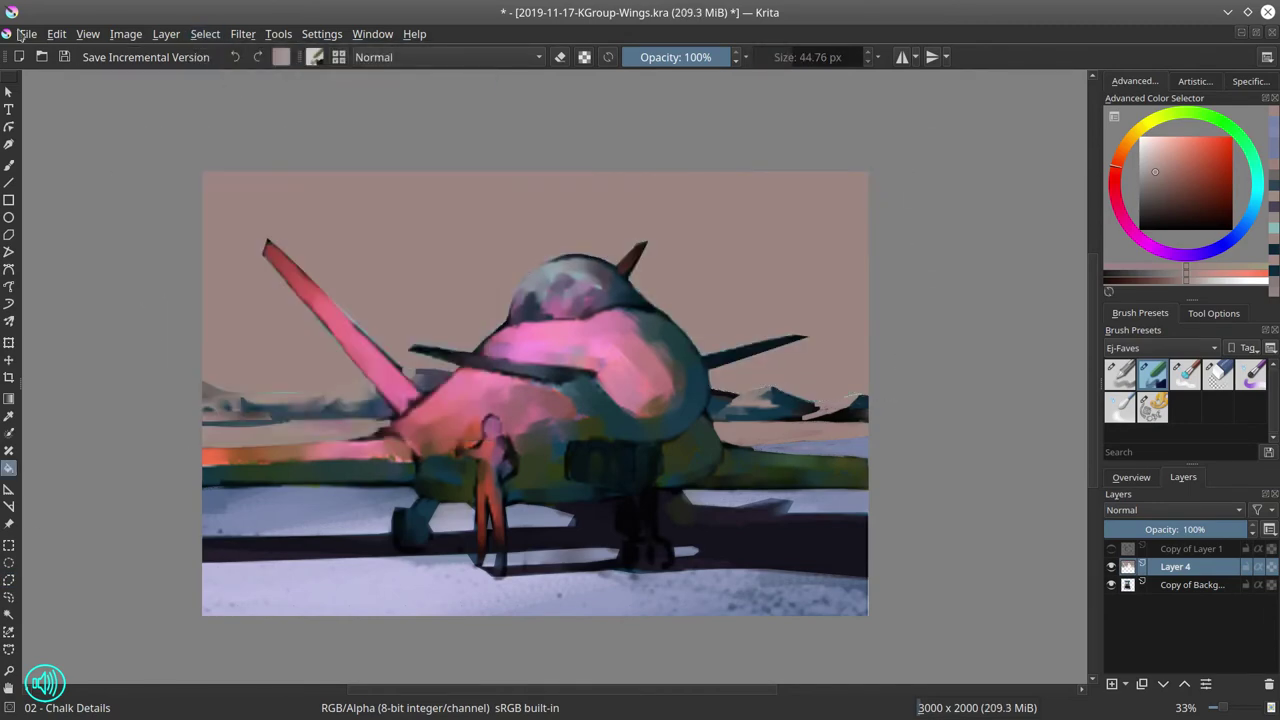
# Start a layer import and browse to the Wrecked Plane folder inside References-04-PhotobashOrg.
pyautogui.click(126, 34)
pyautogui.click(150, 48)
pyautogui.click(290, 330)
pyautogui.click(166, 34)
pyautogui.moveTo(224, 168)
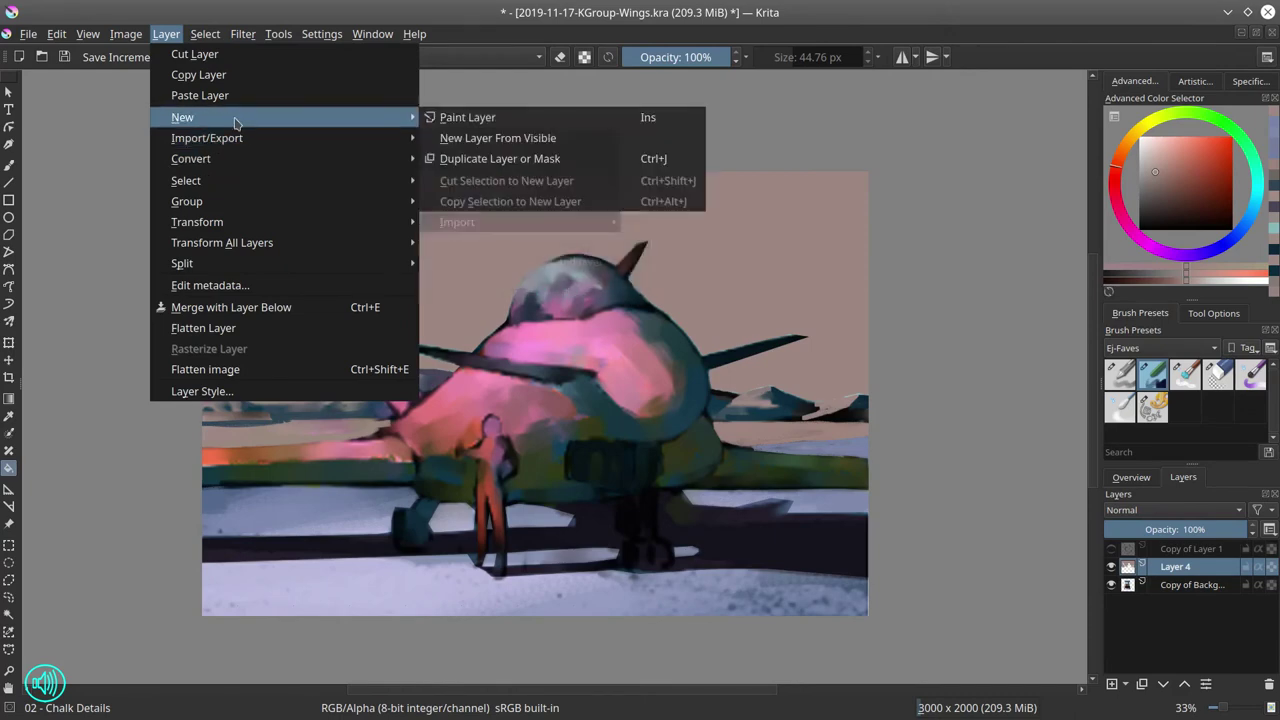
pyautogui.moveTo(220, 138)
pyautogui.moveTo(470, 224)
pyautogui.click(650, 221)
pyautogui.click(285, 231)
pyautogui.click(769, 251)
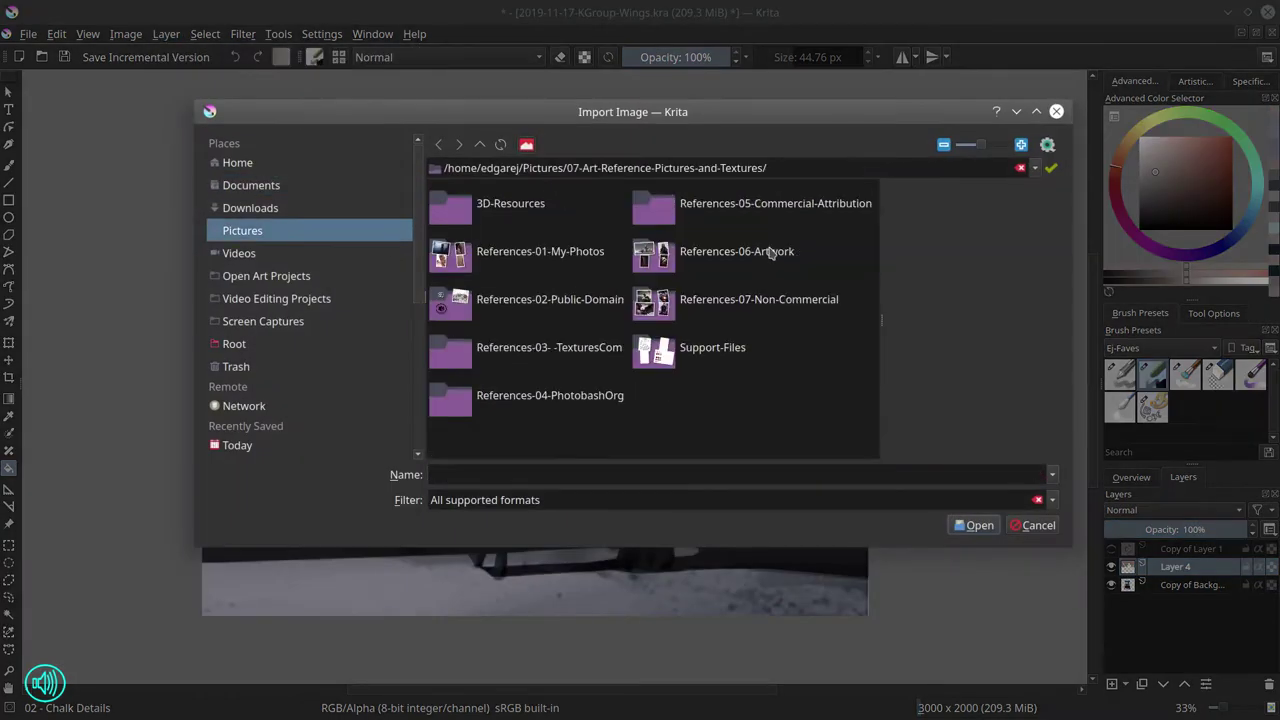
pyautogui.click(742, 303)
pyautogui.click(439, 145)
pyautogui.click(563, 405)
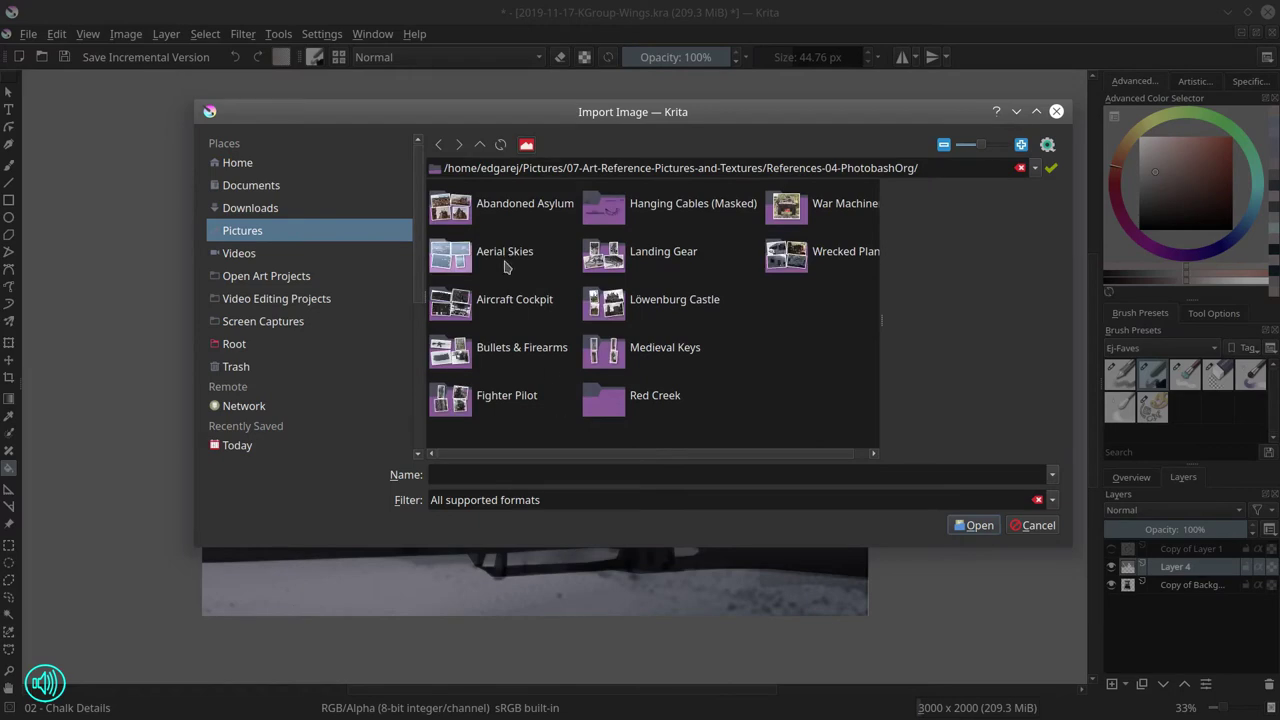
pyautogui.doubleClick(787, 268)
# Import the photo Wrecked Plane (15).jpg as a new layer above the sky fill.
pyautogui.moveTo(741, 289)
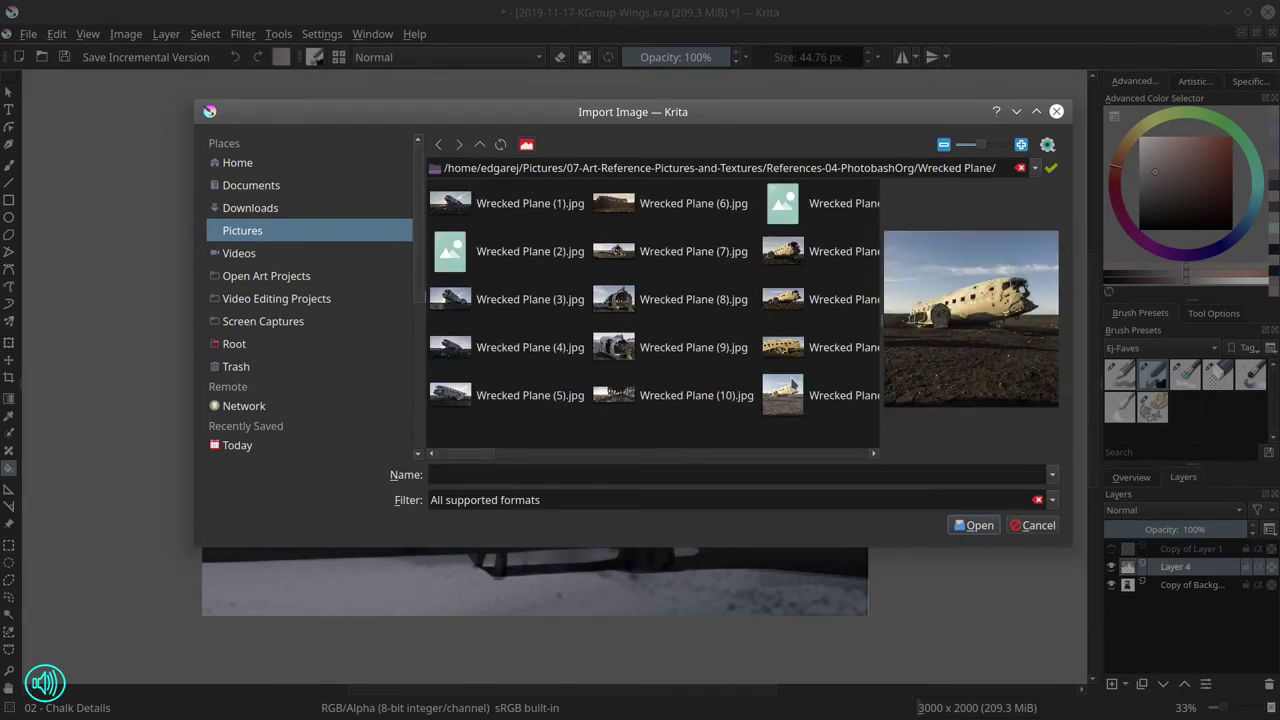
pyautogui.hscroll(3, 521, 453)
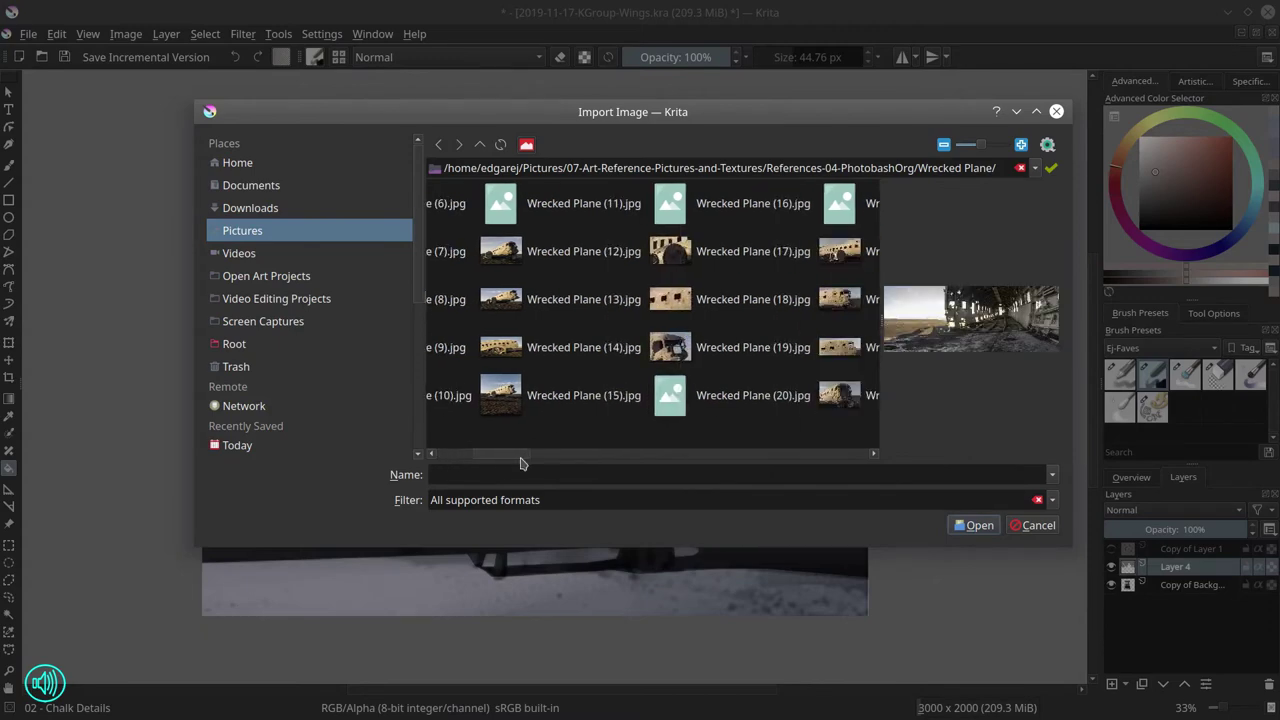
pyautogui.moveTo(521, 460); pyautogui.dragTo(486, 457)
pyautogui.click(800, 413)
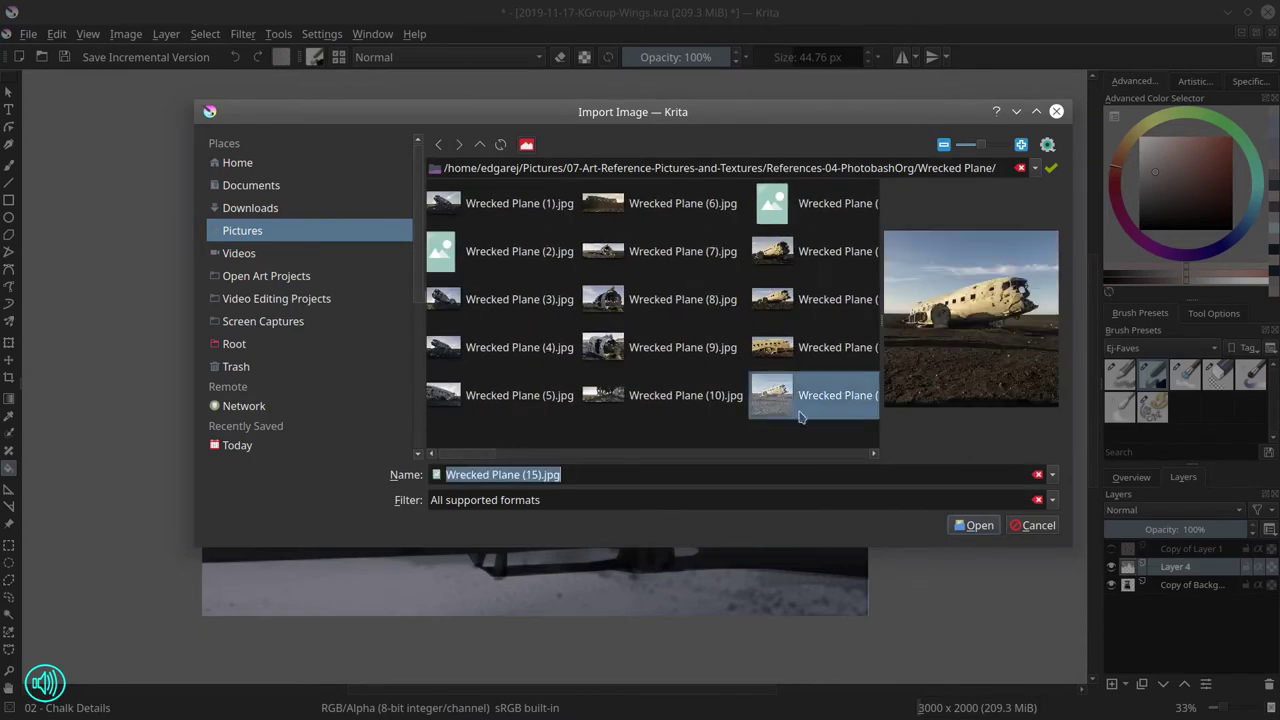
pyautogui.doubleClick(800, 417)
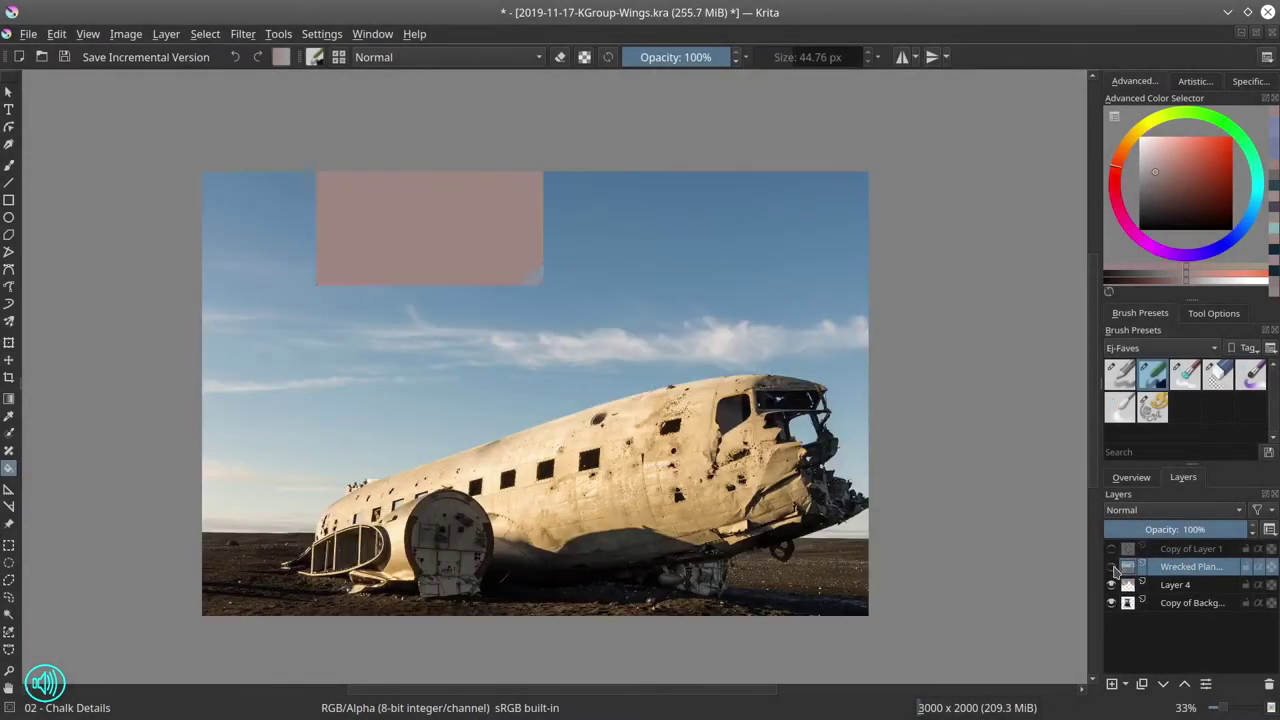
# Restore the sky selection and paint sampled sky blue over the wreck's roof inside it with a brush of about 197 px.
pyautogui.click(8, 580)
pyautogui.click(205, 34)
pyautogui.click(218, 92)
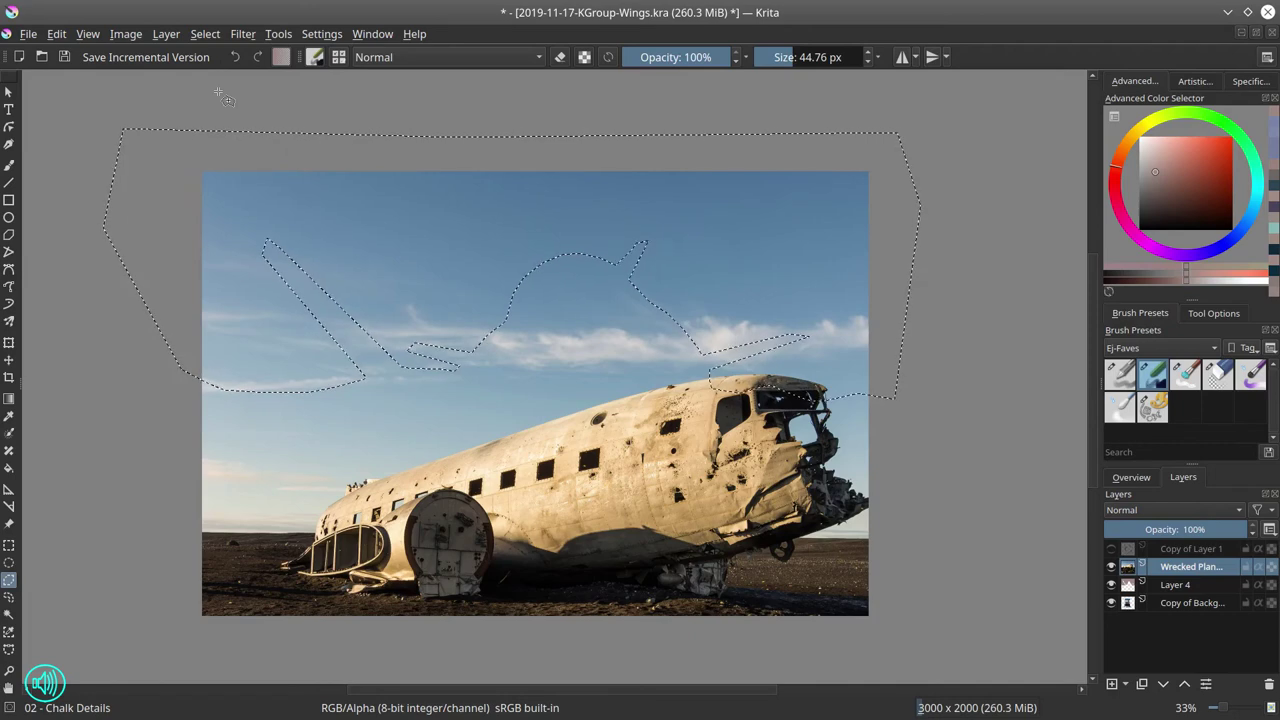
pyautogui.click(8, 165)
pyautogui.keyDown('ctrl'); pyautogui.click(815, 378); pyautogui.keyUp('ctrl')
pyautogui.moveTo(815, 378); pyautogui.dragTo(910, 378)
pyautogui.moveTo(815, 382); pyautogui.dragTo(716, 376)
# Invert the selection, cut away the photo outside the sky, and clear the selection.
pyautogui.click(203, 40)
pyautogui.click(222, 116)
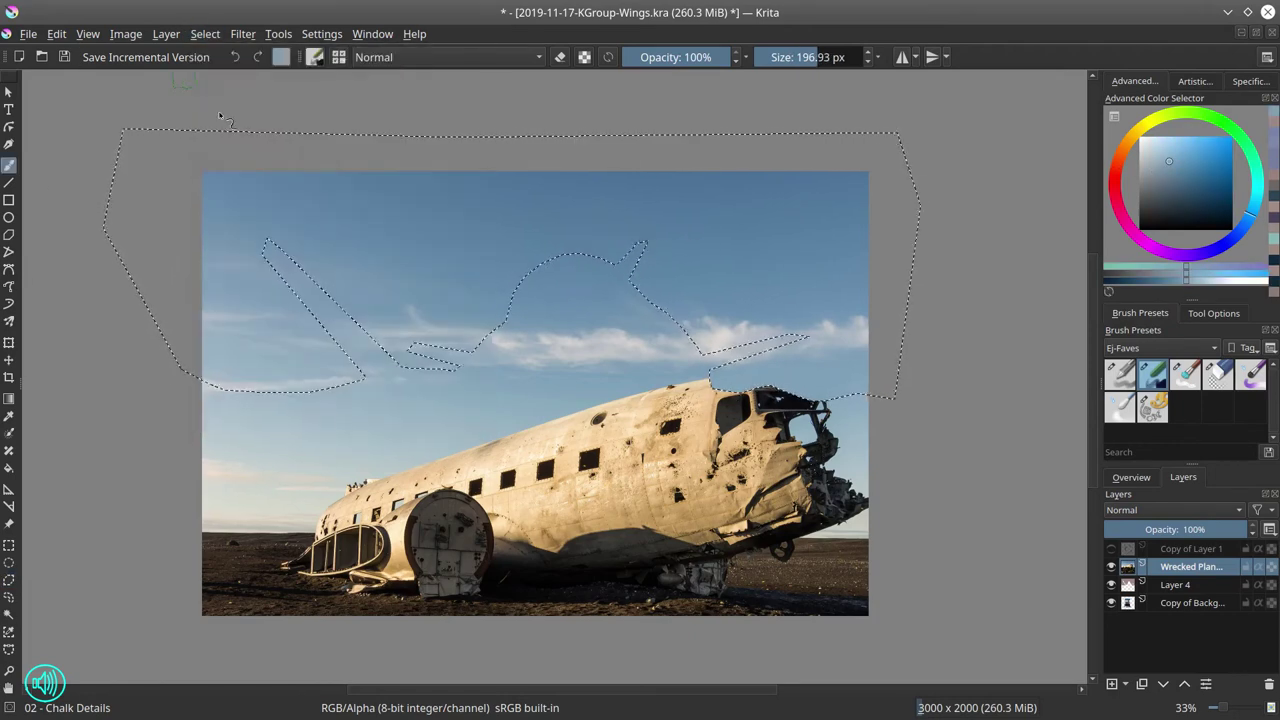
pyautogui.click(57, 35)
pyautogui.click(66, 98)
pyautogui.click(205, 34)
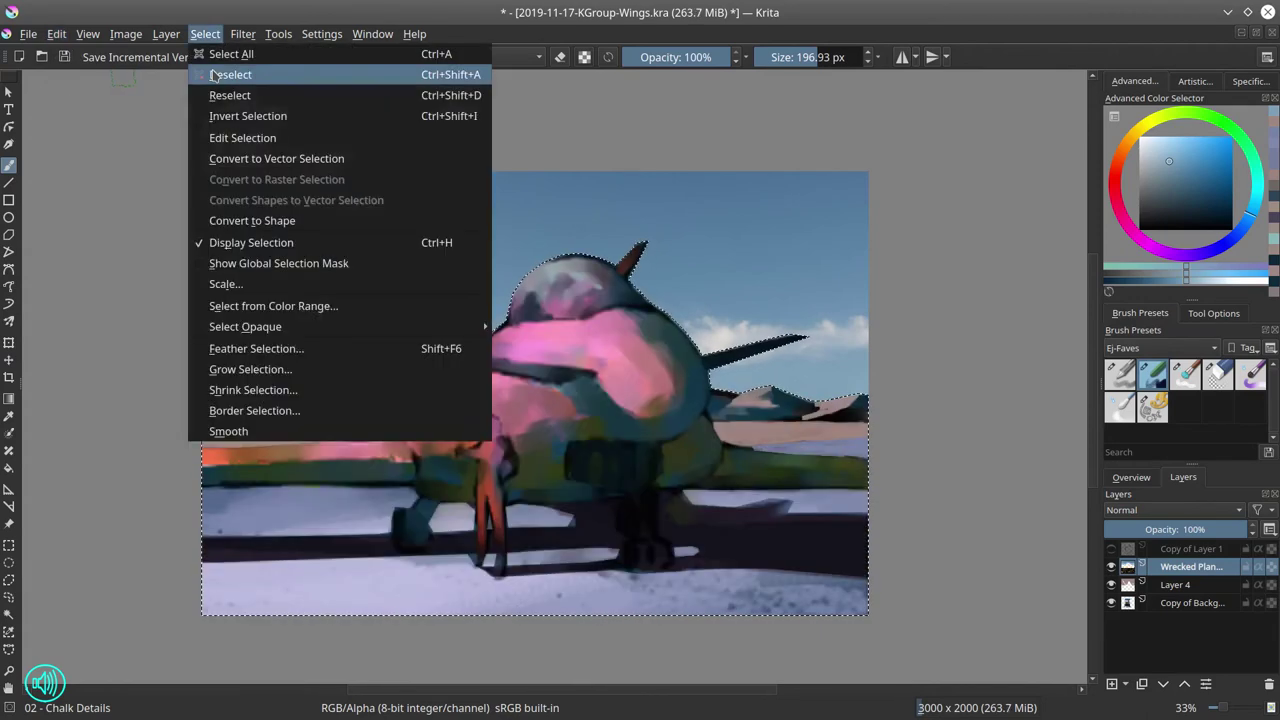
pyautogui.click(213, 74)
pyautogui.click(1130, 478)
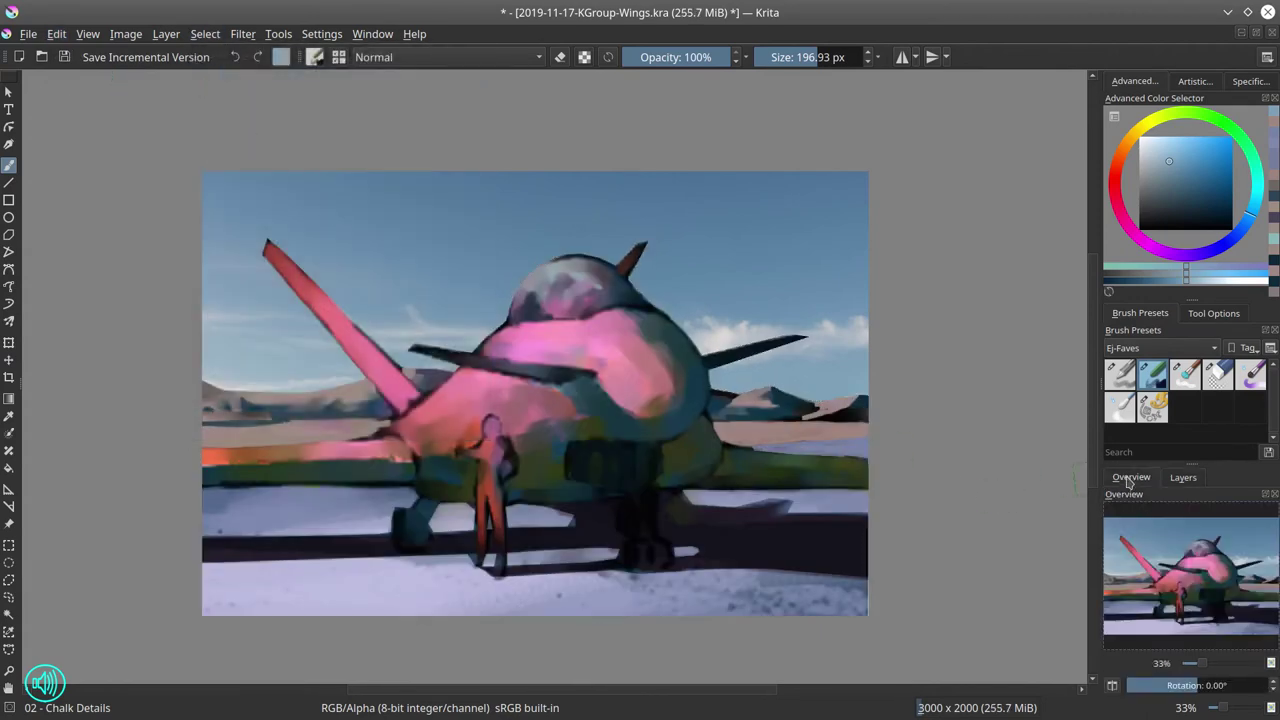
# Duplicate the cropped sky photo layer and hide the duplicate.
pyautogui.click(1188, 479)
pyautogui.rightClick(1196, 566)
pyautogui.click(1078, 280)
pyautogui.click(1111, 567)
# Merge the Wrecked Plane photo layer, Layer 4 and the background copy into one layer and save the painting.
pyautogui.click(1194, 587)
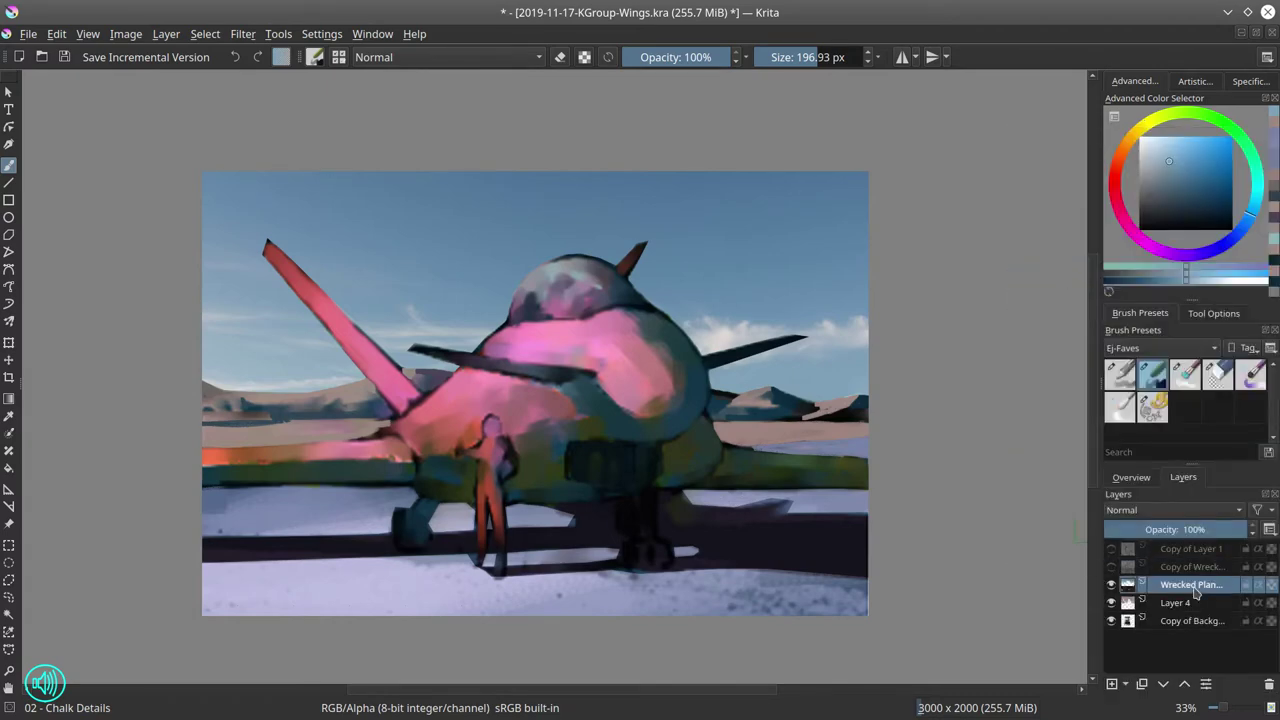
pyautogui.keyDown('shift'); pyautogui.click(1204, 625); pyautogui.keyUp('shift')
pyautogui.rightClick(1206, 623)
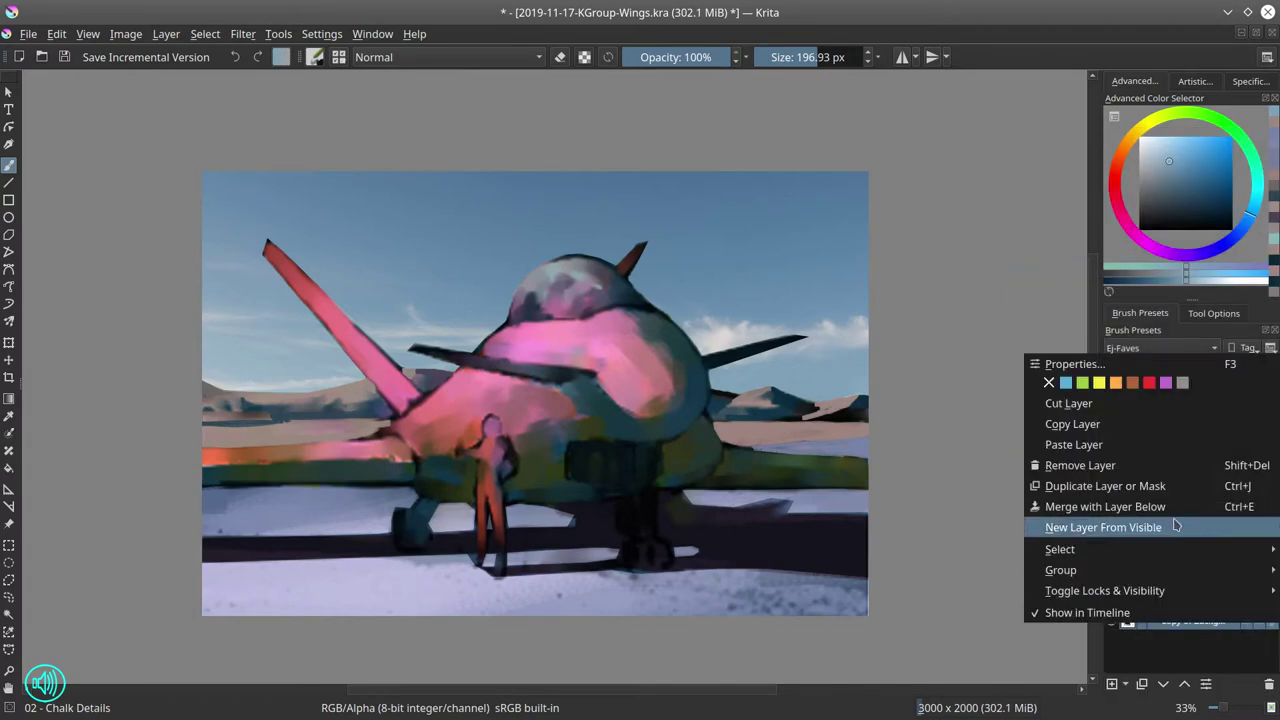
pyautogui.click(1174, 507)
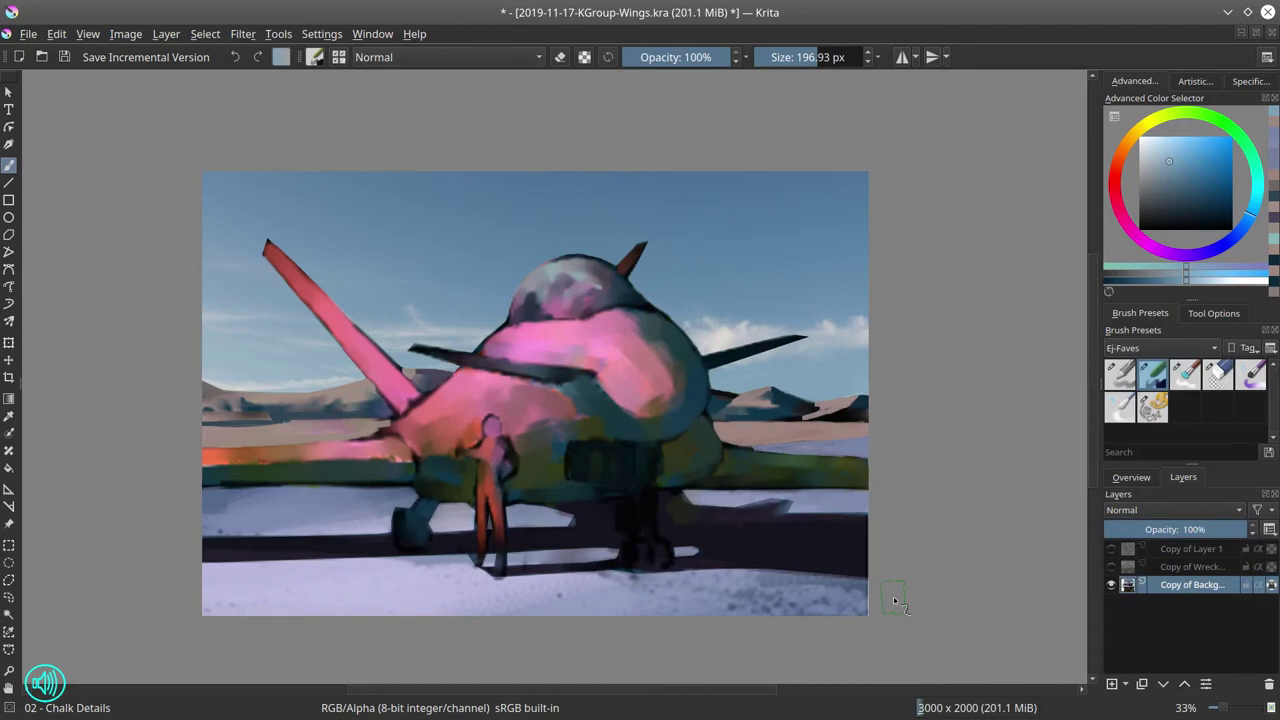
pyautogui.hotkey('ctrl', 's')
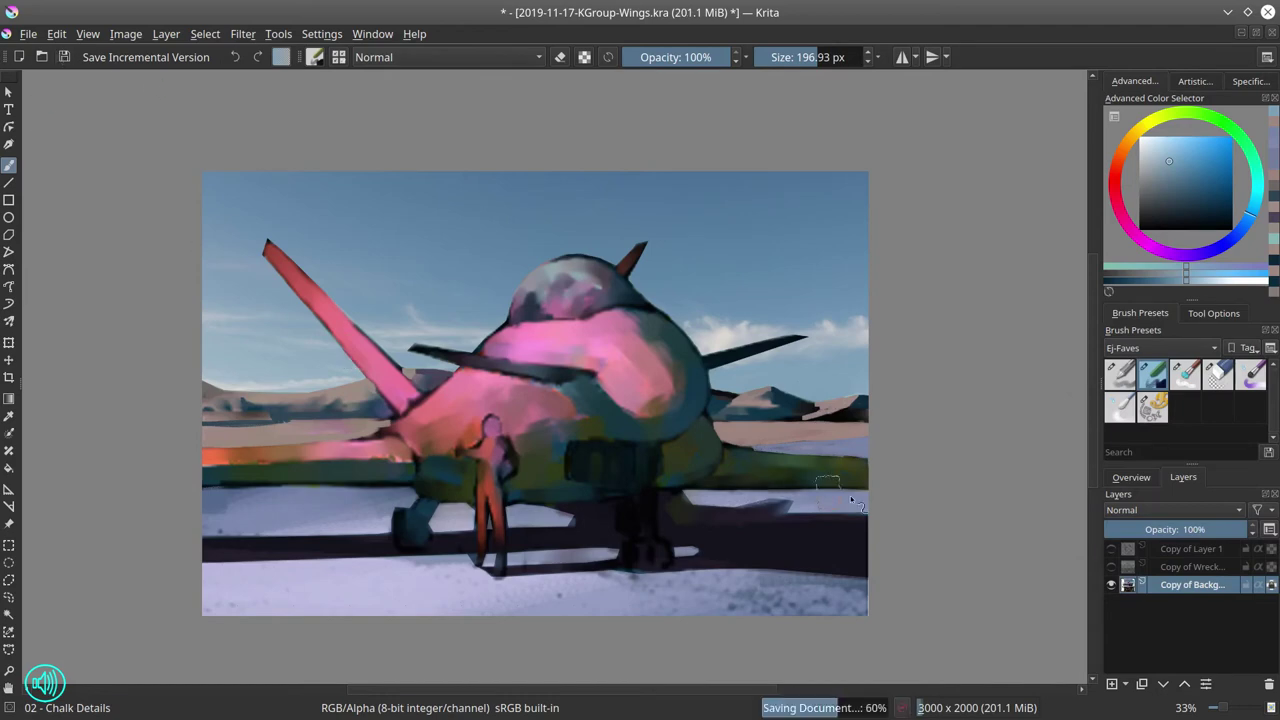
pyautogui.click(1131, 478)
pyautogui.scroll(-6, 919, 522)
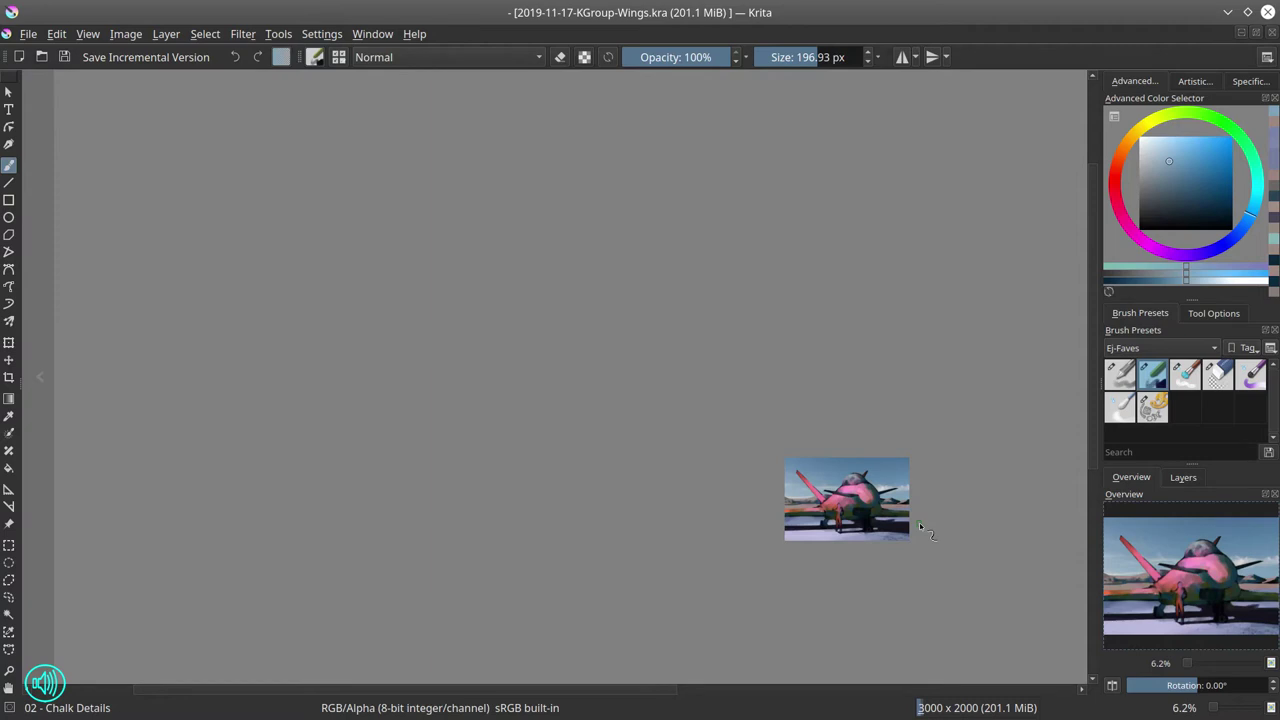
pyautogui.scroll(6, 919, 522)
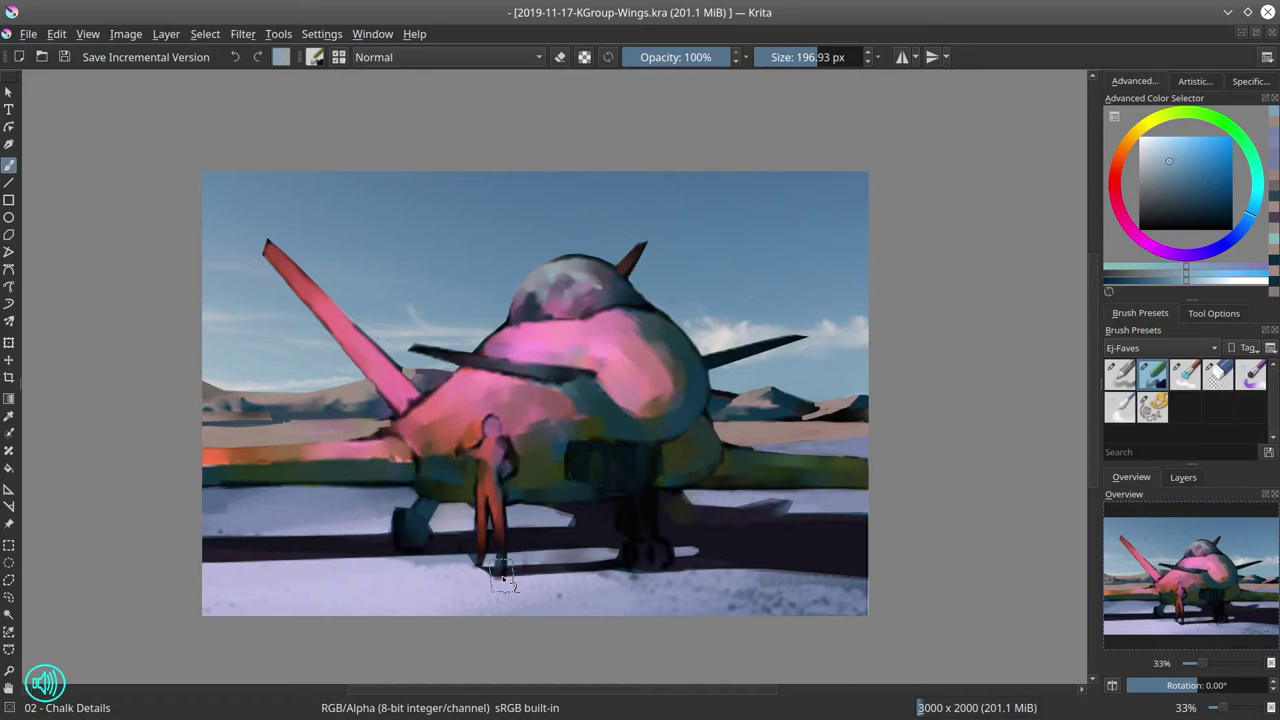
# Paint sampled sky blue reflections on the cockpit canopy at about 74 px and soften them with Blender Textured Soft.
pyautogui.keyDown('ctrl'); pyautogui.click(718, 277); pyautogui.keyUp('ctrl')
pyautogui.moveTo(640, 270); pyautogui.dragTo(580, 267)
pyautogui.moveTo(572, 270)
pyautogui.mouseDown()
pyautogui.moveTo(550, 271)
pyautogui.moveTo(610, 270)
pyautogui.mouseUp()
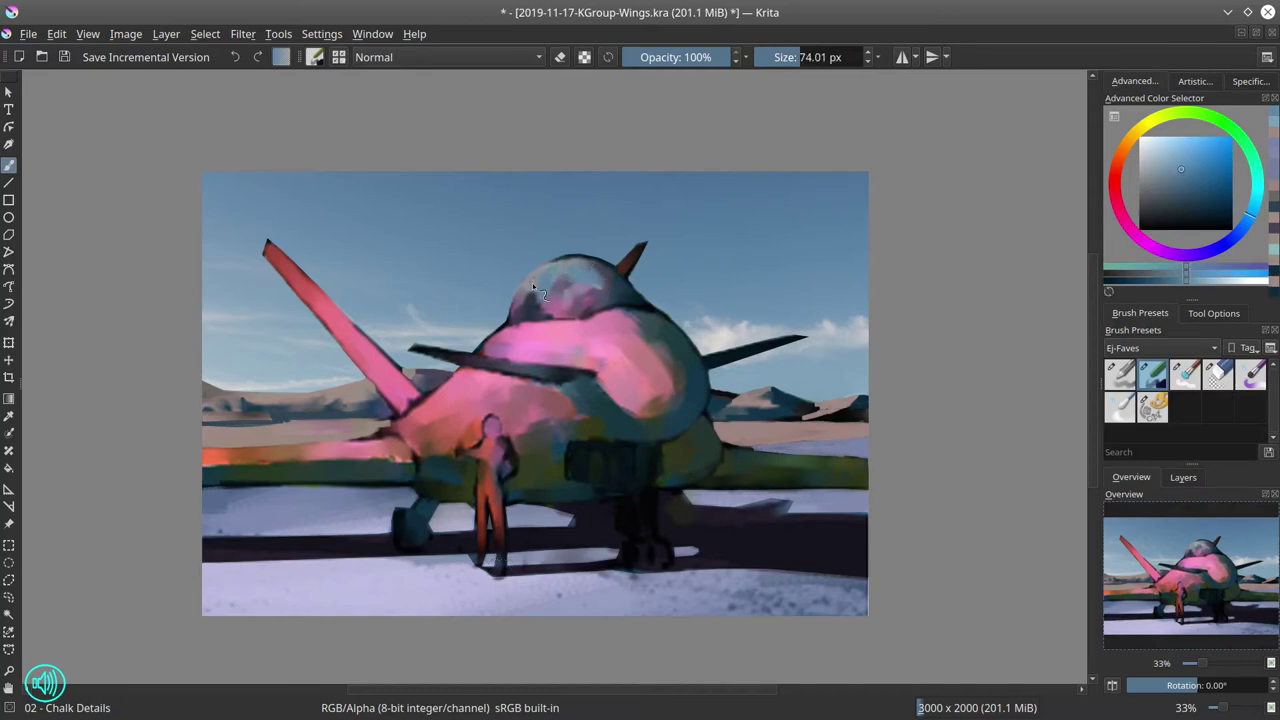
pyautogui.click(1185, 374)
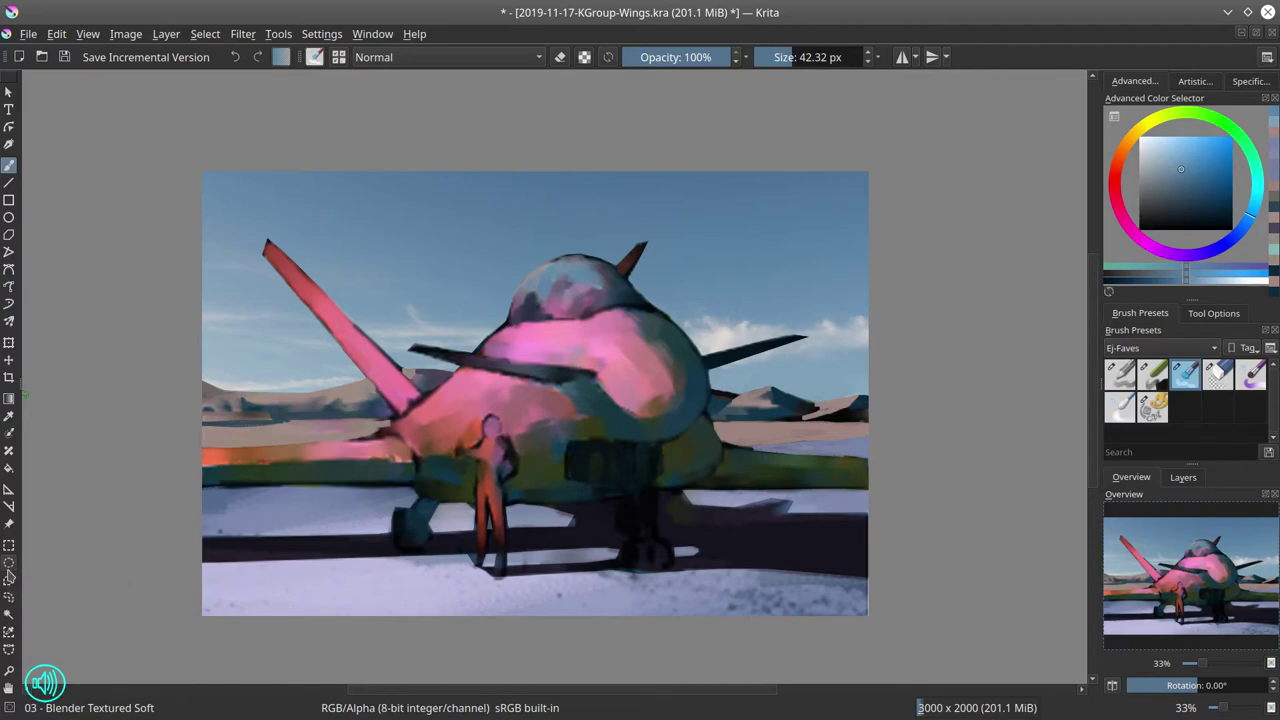
# Make polygonal selections of the left tail fin, the left wing's lit top edge and the fuselage's lit upper surface.
pyautogui.click(8, 580)
pyautogui.click(381, 437)
pyautogui.click(383, 430)
pyautogui.click(398, 416)
pyautogui.click(264, 254)
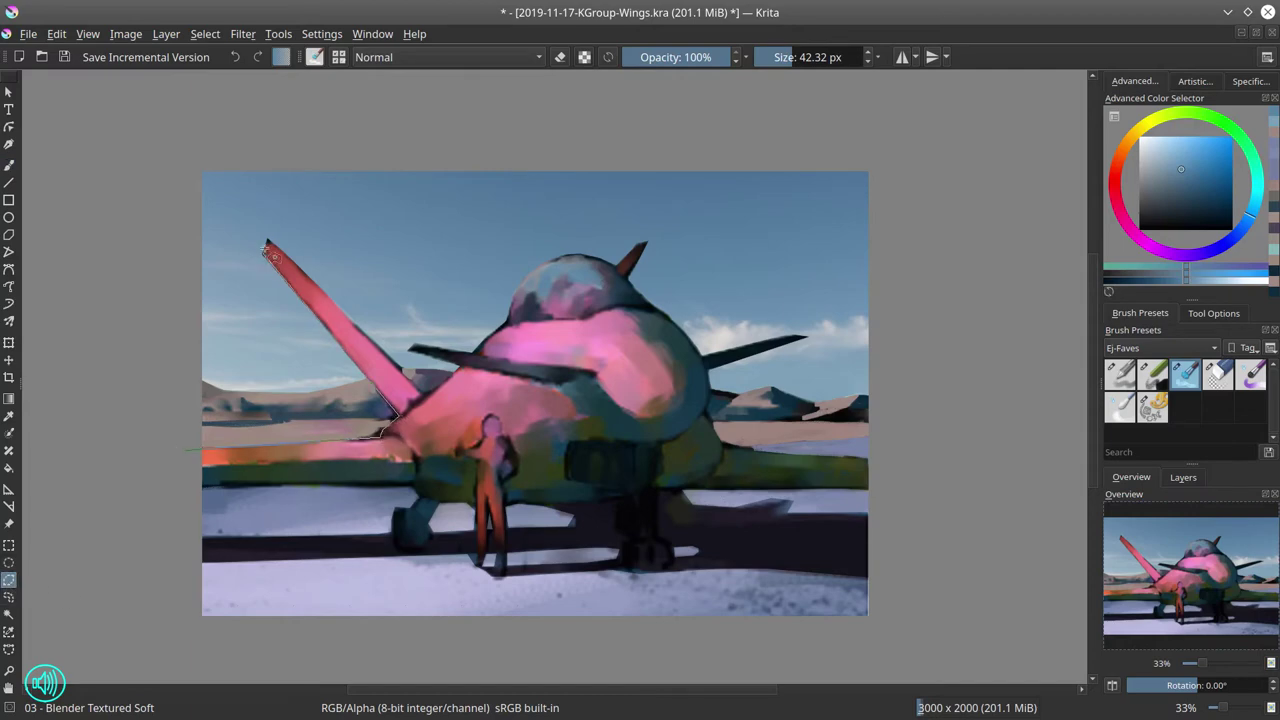
pyautogui.click(267, 240)
pyautogui.click(418, 400)
pyautogui.click(409, 431)
pyautogui.click(394, 450)
pyautogui.doubleClick(180, 458)
pyautogui.doubleClick(481, 357)
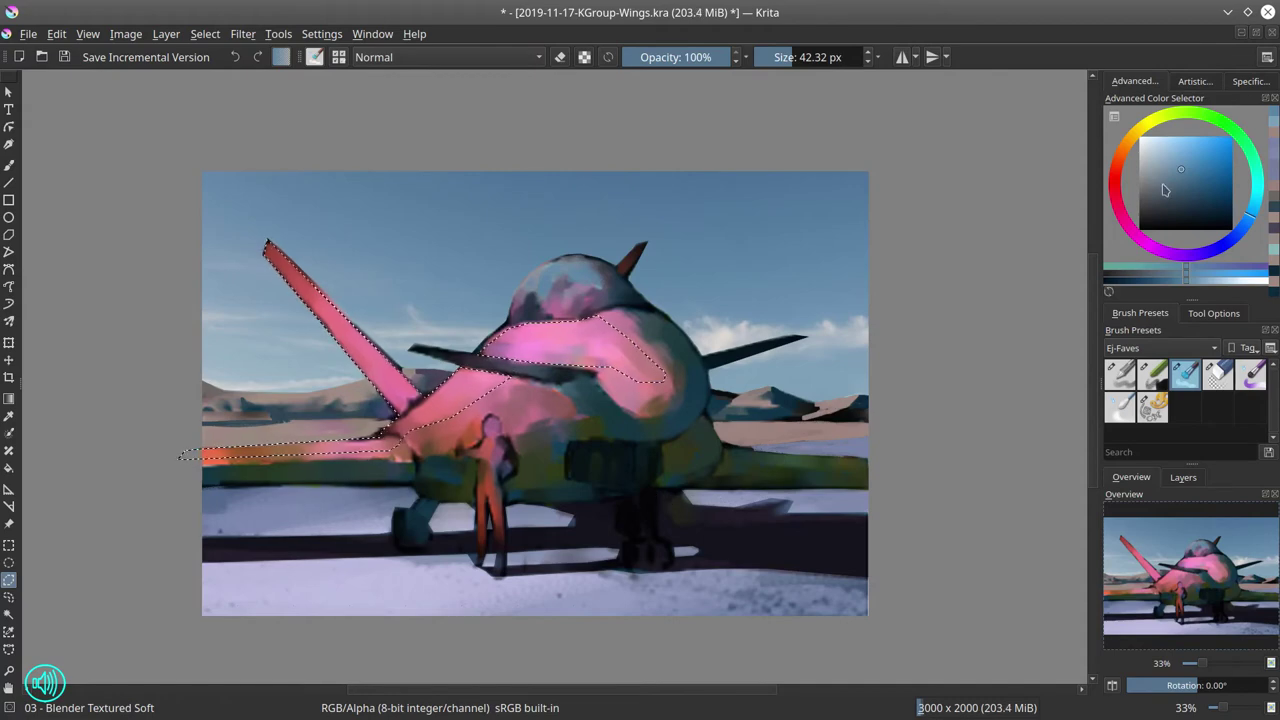
# Prepare the Chalk Details brush with a dark grayish blue in Color Dodge blending and save the painting.
pyautogui.click(1165, 196)
pyautogui.press('/')
pyautogui.click(480, 59)
pyautogui.click(367, 106)
pyautogui.click(63, 62)
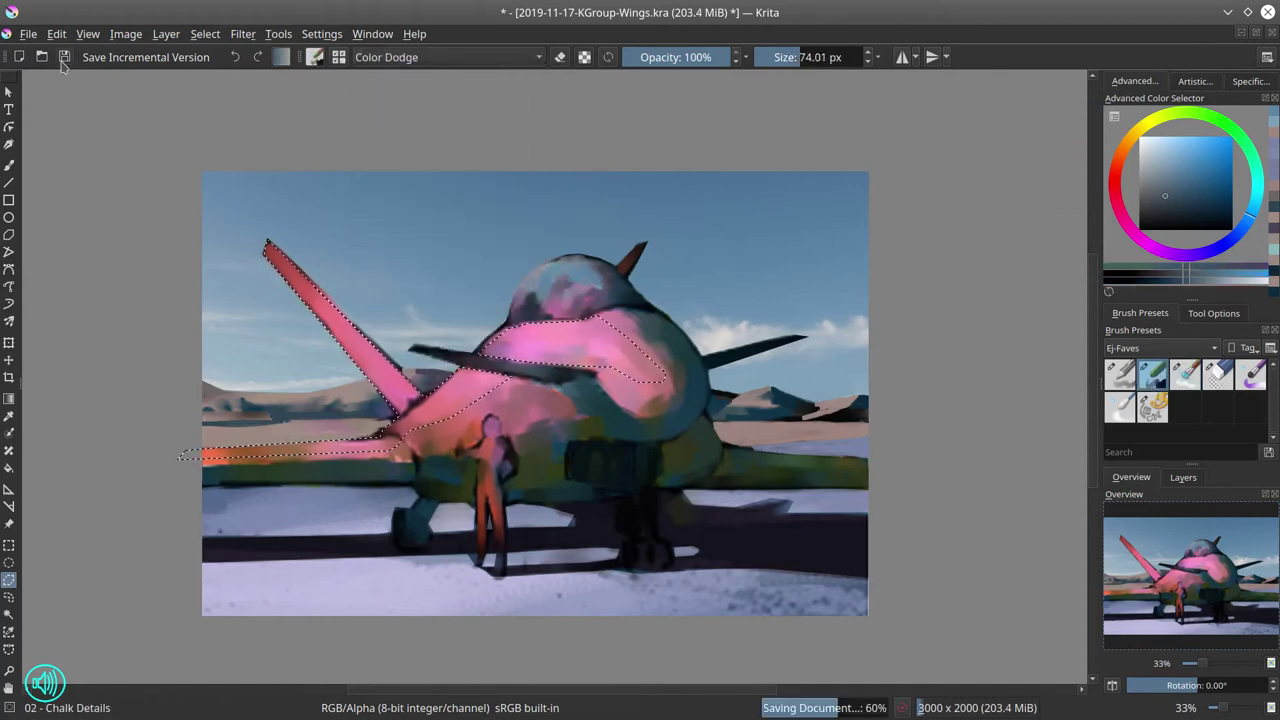
# Try to brighten the selected jet surfaces with a 1,000 px Color Dodge brush at full opacity.
pyautogui.click(9, 166)
pyautogui.moveTo(465, 345); pyautogui.dragTo(671, 345)
pyautogui.moveTo(671, 345); pyautogui.dragTo(637, 548)
pyautogui.moveTo(637, 548); pyautogui.dragTo(780, 548)
pyautogui.moveTo(692, 448); pyautogui.dragTo(714, 448)
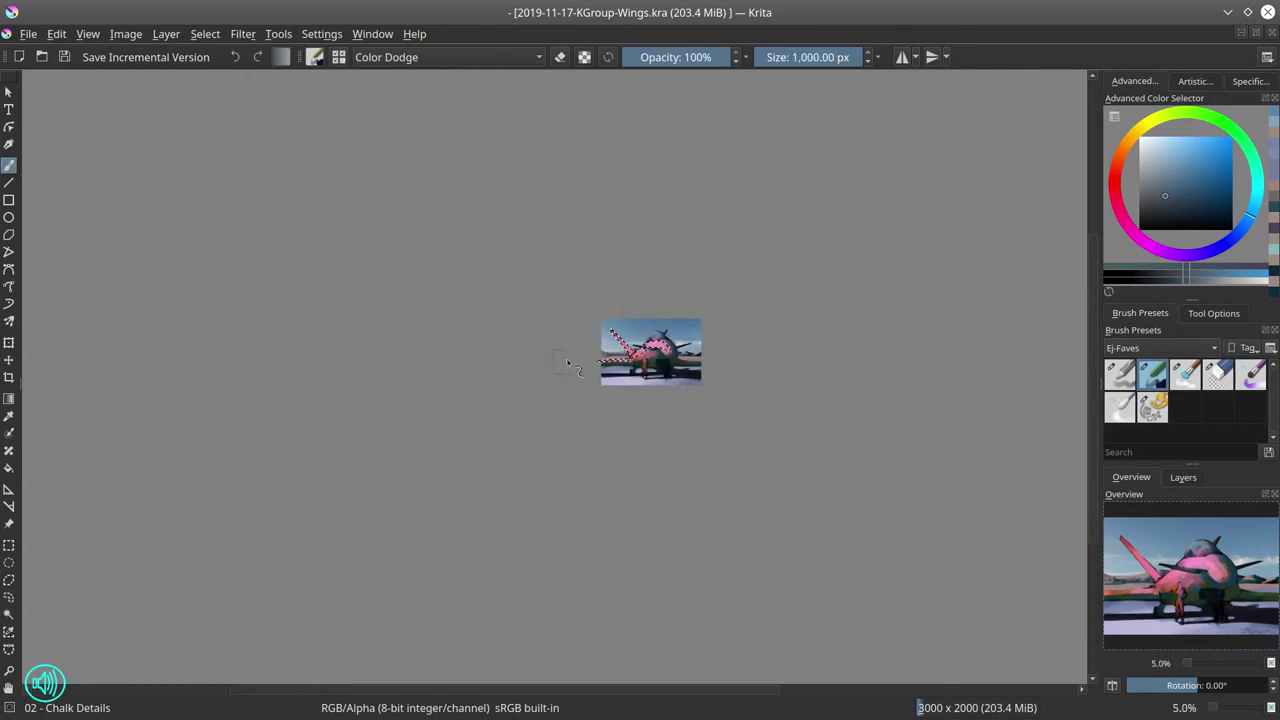
pyautogui.moveTo(569, 363); pyautogui.dragTo(698, 327)
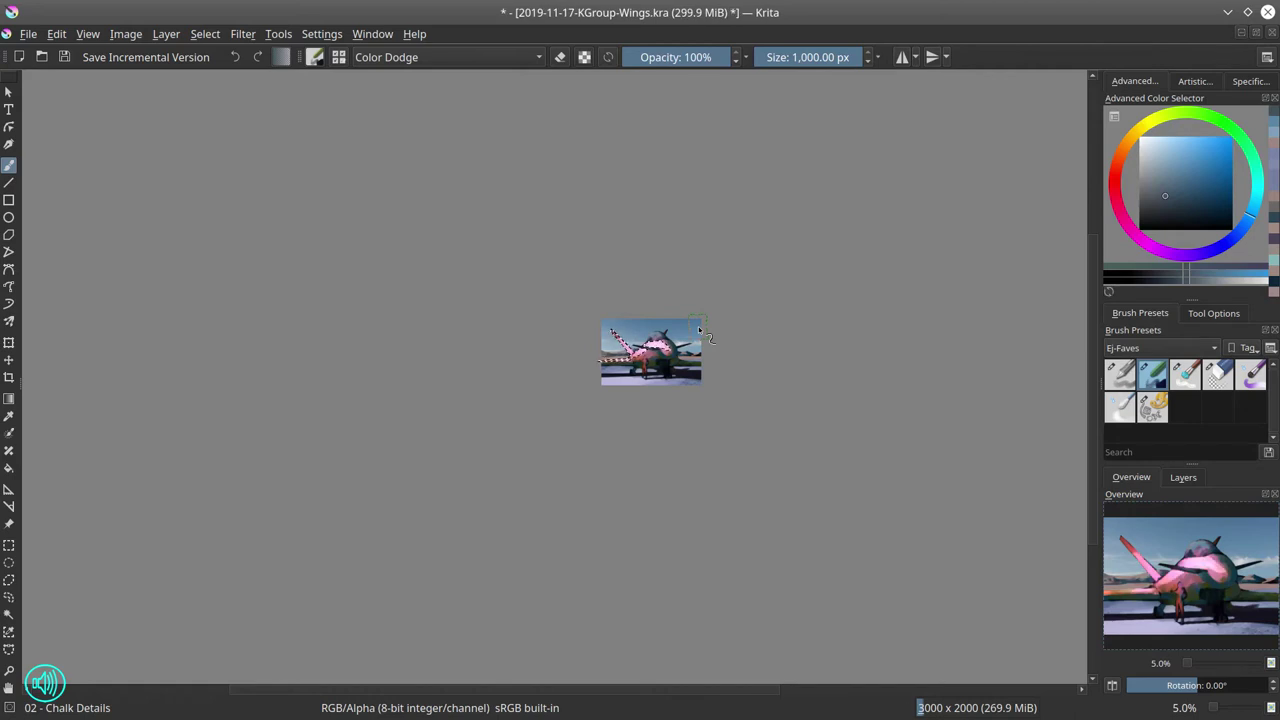
pyautogui.hotkey('ctrl', 'z')
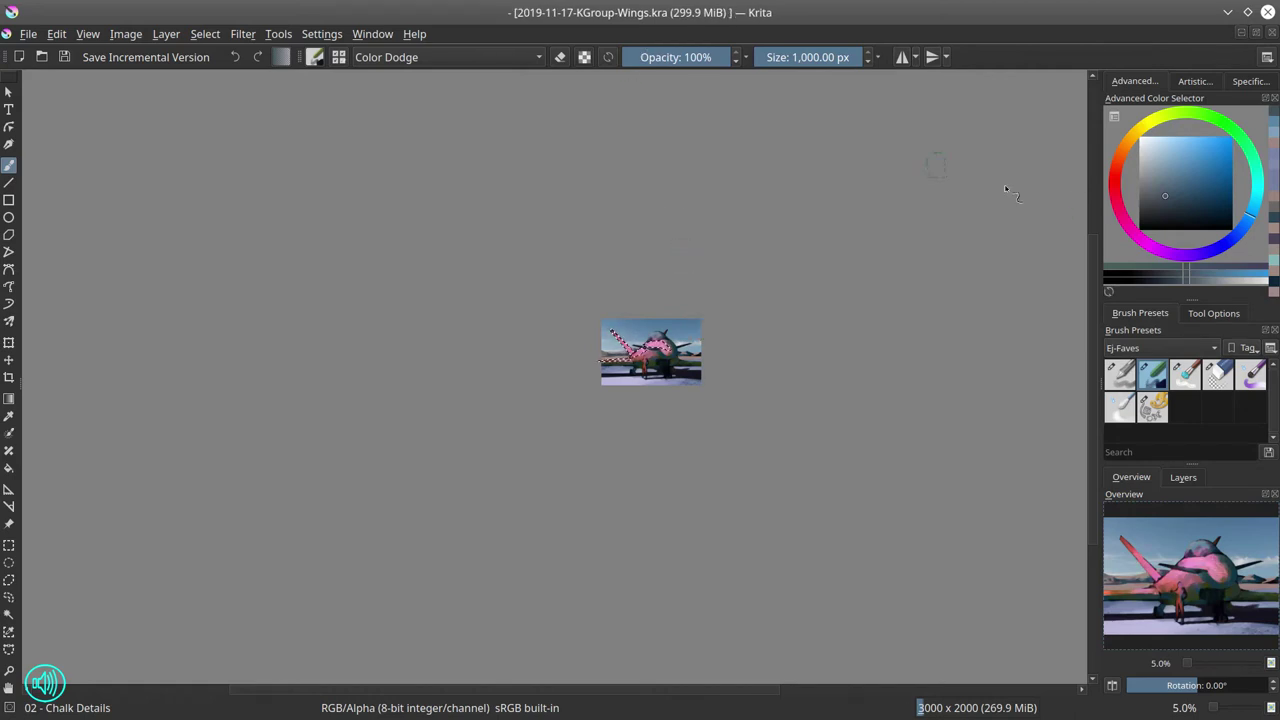
# Brighten the selected jet surfaces with a darker gray-blue Color Dodge brush at 29% opacity, then clear the selection.
pyautogui.click(1163, 211)
pyautogui.click(653, 57)
pyautogui.moveTo(606, 350)
pyautogui.mouseDown()
pyautogui.moveTo(549, 370)
pyautogui.moveTo(577, 329)
pyautogui.moveTo(821, 357)
pyautogui.mouseUp()
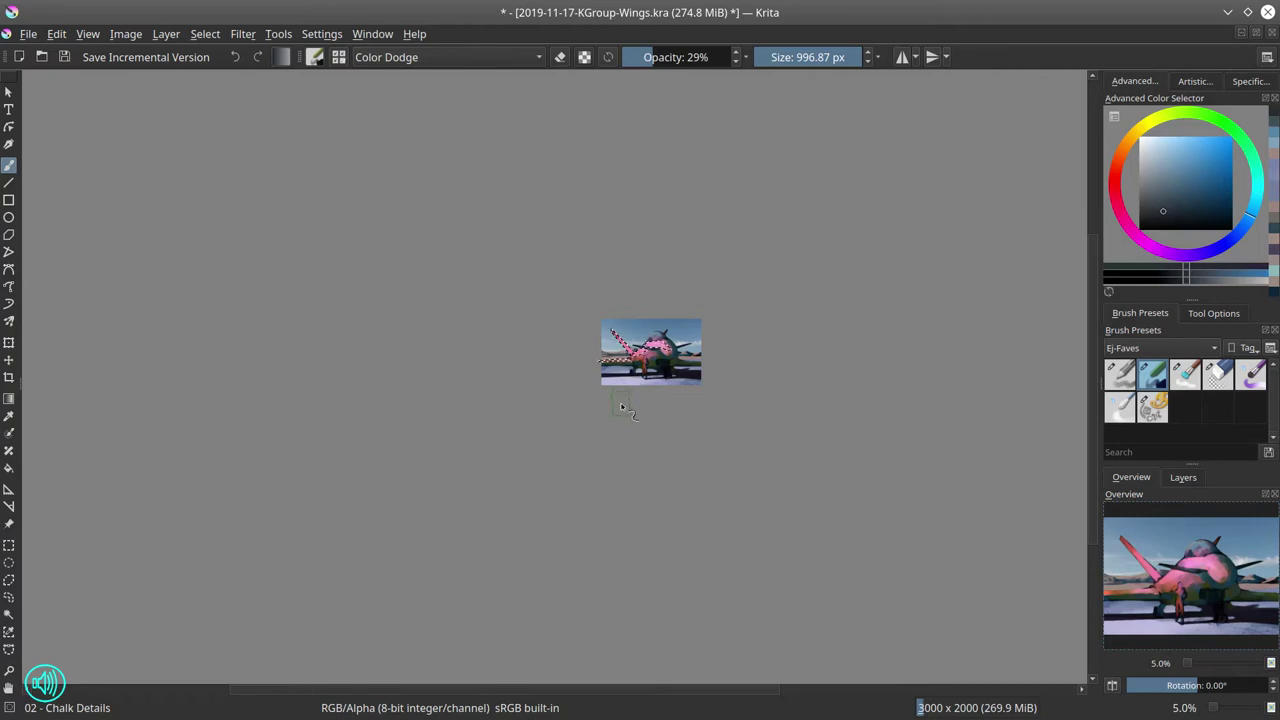
pyautogui.click(236, 58)
pyautogui.moveTo(430, 488); pyautogui.dragTo(406, 540)
pyautogui.click(205, 34)
pyautogui.click(231, 75)
pyautogui.press('2')
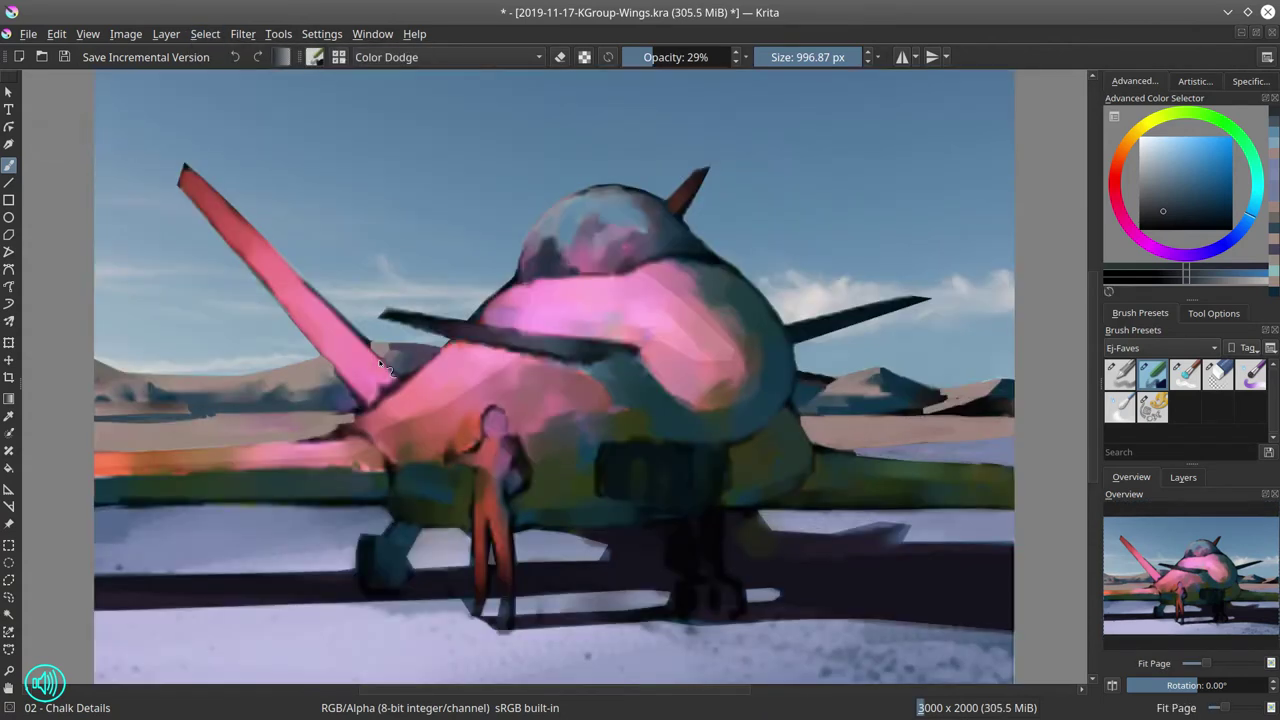
# Outline the right wing's upper surface and the adjoining fuselage edge with a polygonal selection.
pyautogui.click(9, 580)
pyautogui.click(777, 420)
pyautogui.click(809, 468)
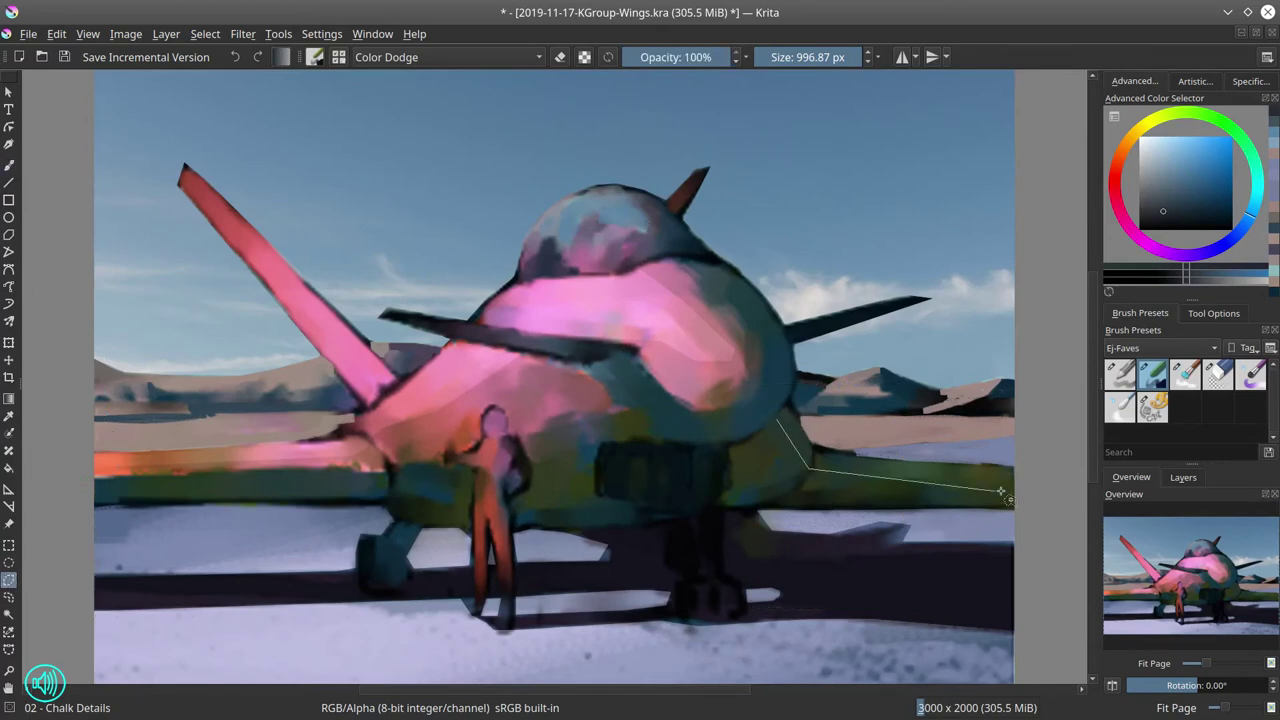
pyautogui.click(1043, 486)
pyautogui.click(1044, 467)
pyautogui.click(843, 453)
pyautogui.click(811, 443)
pyautogui.click(789, 403)
pyautogui.click(778, 419)
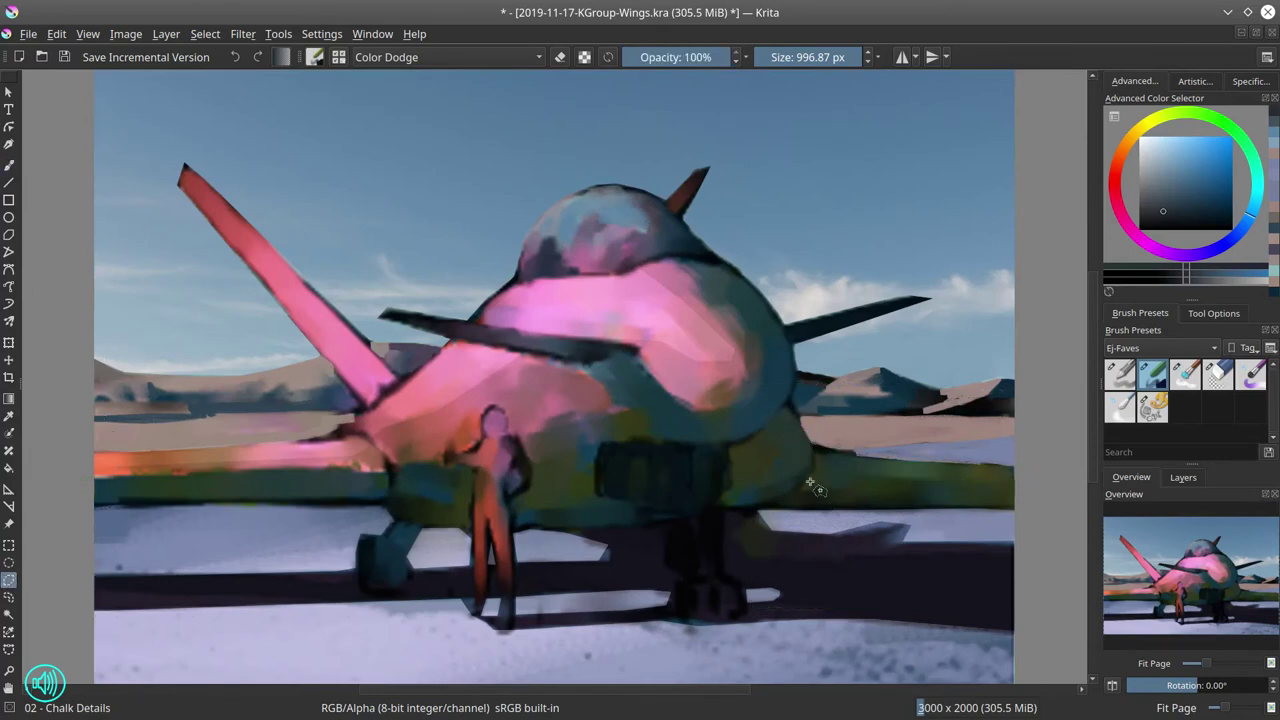
# Brighten the selected right wing with Color Dodge, deselect it, restore Normal blending at 100% opacity, and save the painting.
pyautogui.press('b')
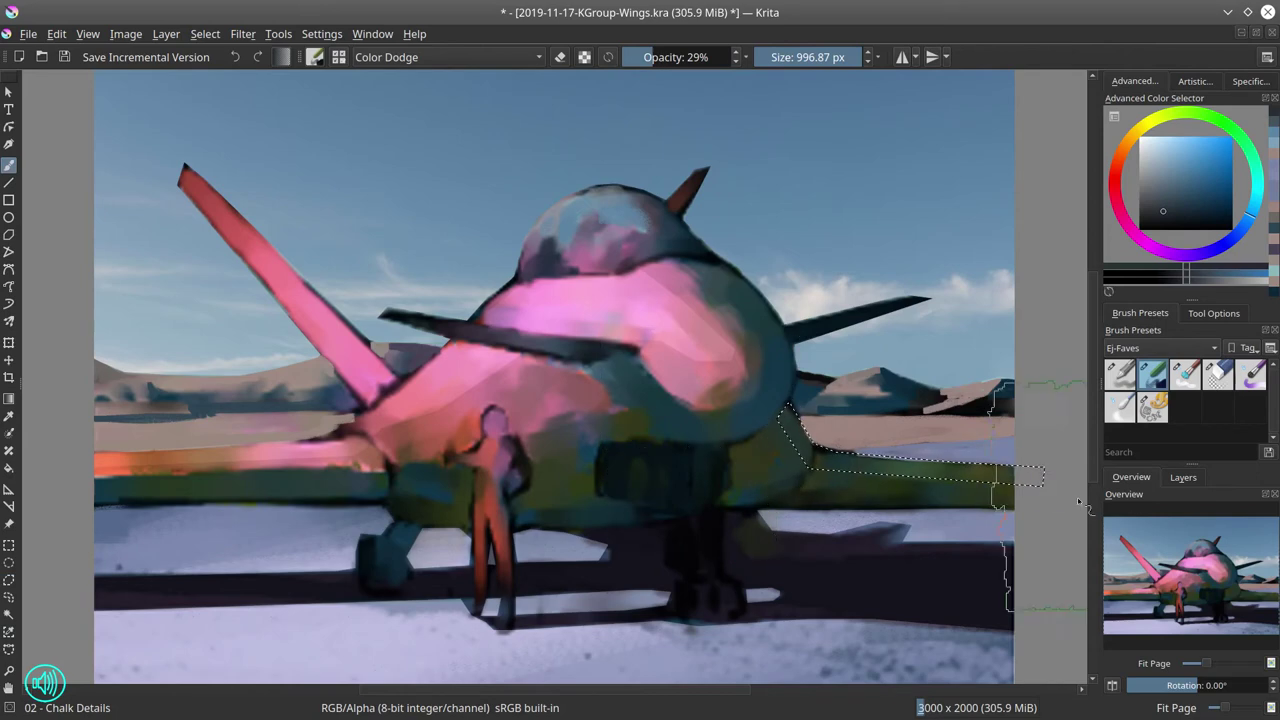
pyautogui.click(970, 450)
pyautogui.moveTo(680, 57); pyautogui.dragTo(735, 57)
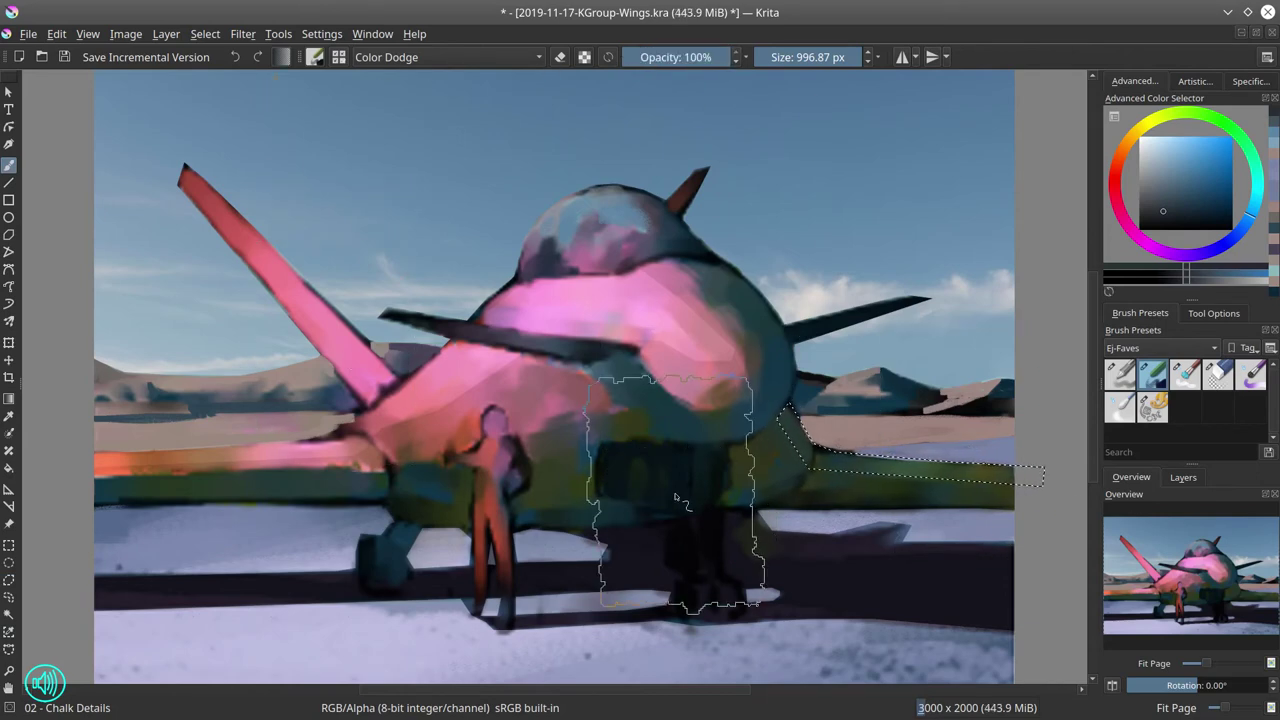
pyautogui.click(205, 33)
pyautogui.click(218, 73)
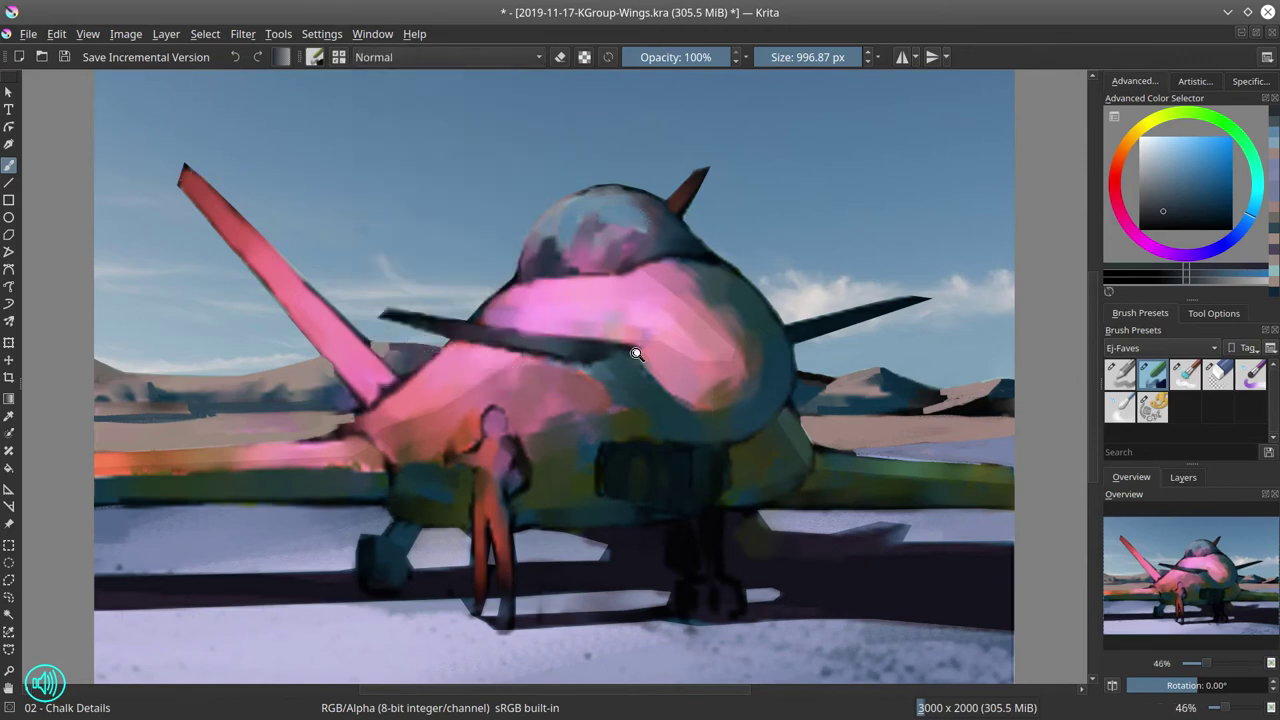
pyautogui.scroll(-2, 641, 323)
pyautogui.moveTo(491, 473); pyautogui.dragTo(459, 380)
pyautogui.click(66, 57)
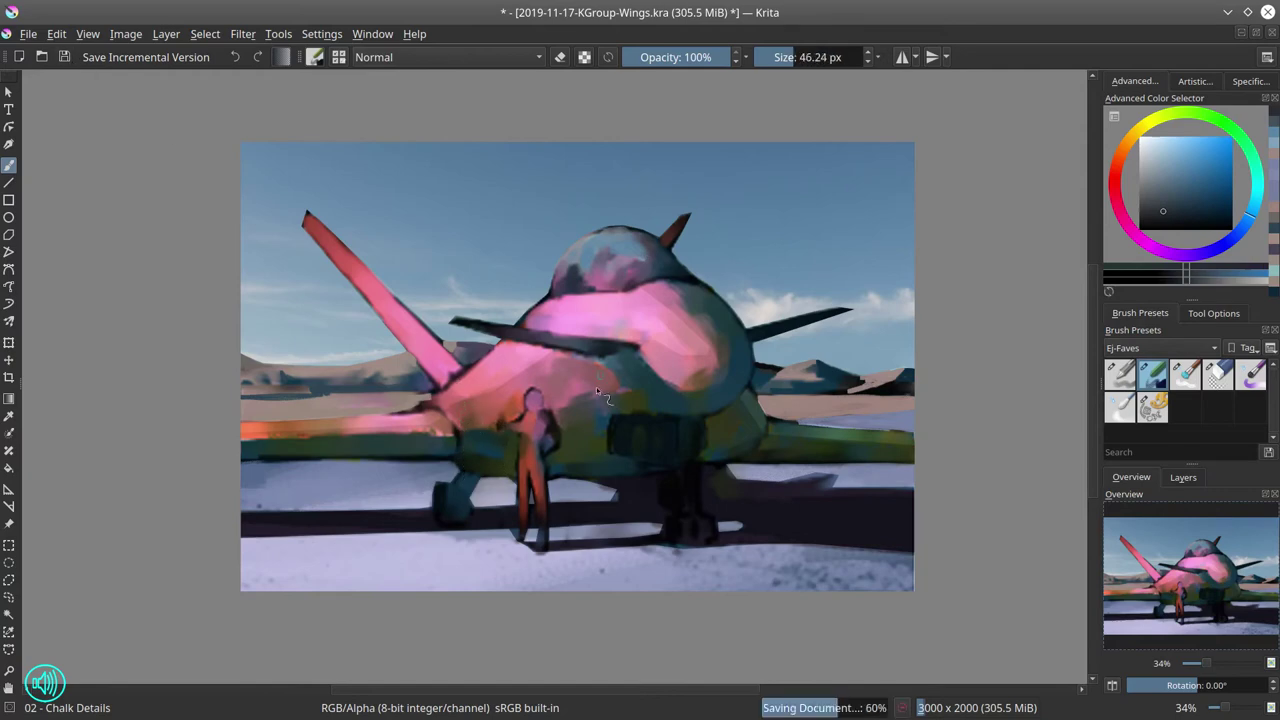
# Draw curved dark teal panel lines across the fuselage with a sampled color and a brush of about 23 px.
pyautogui.moveTo(600, 431); pyautogui.dragTo(585, 430)
pyautogui.keyDown('ctrl'); pyautogui.click(638, 430); pyautogui.keyUp('ctrl')
pyautogui.moveTo(524, 356); pyautogui.dragTo(484, 360)
pyautogui.moveTo(475, 365); pyautogui.dragTo(515, 362)
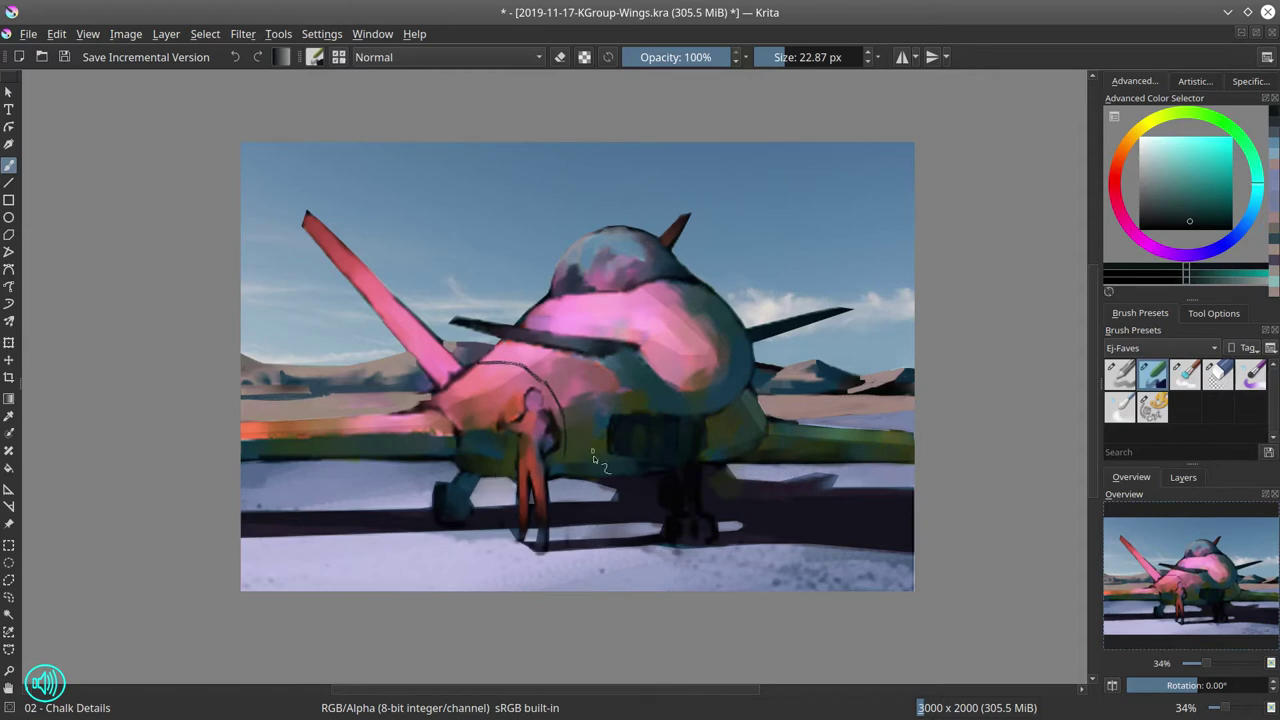
pyautogui.moveTo(587, 386); pyautogui.dragTo(674, 386)
pyautogui.moveTo(594, 302); pyautogui.dragTo(580, 338)
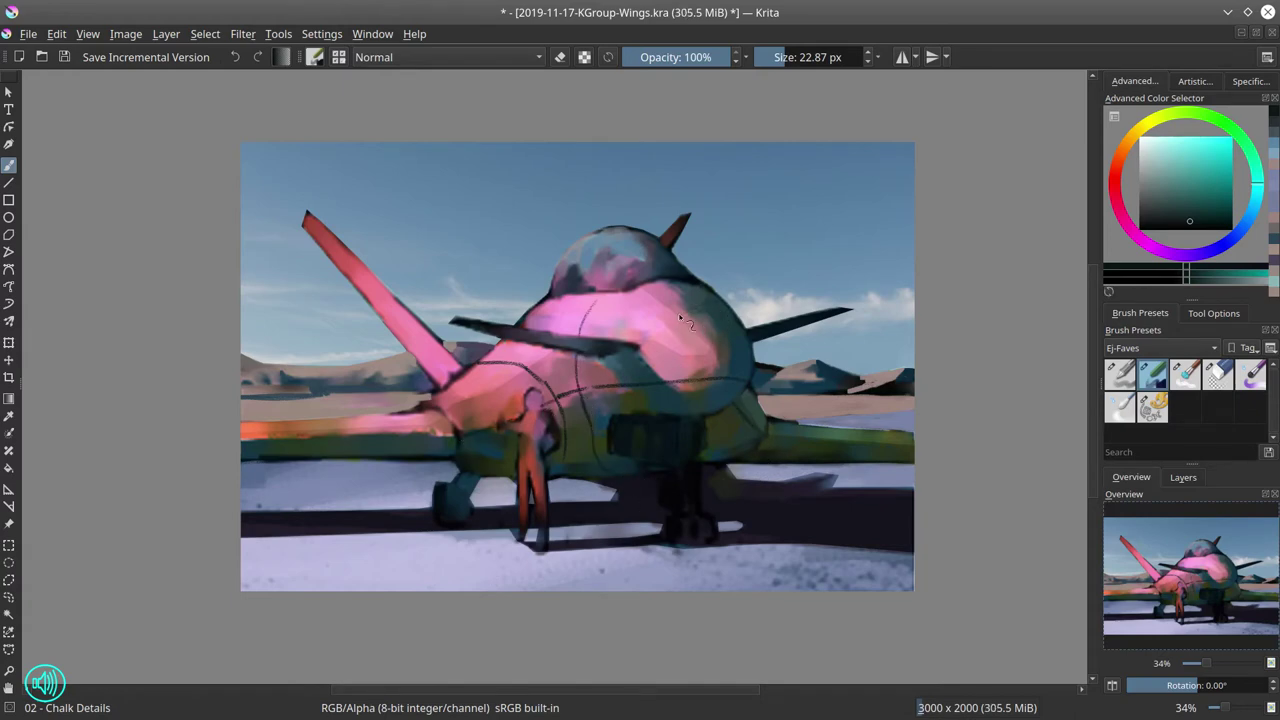
# Try out a curved panel line around the front of the nose.
pyautogui.moveTo(679, 323); pyautogui.dragTo(672, 395)
pyautogui.hotkey('ctrl', 'z')
pyautogui.hotkey('ctrl', 'z')
pyautogui.hotkey('ctrl', 'z')
pyautogui.moveTo(671, 307); pyautogui.dragTo(724, 379)
pyautogui.hotkey('ctrl', 'z')
# Try to outline the nose cone as a circle and clean up its edge with sampled colors.
pyautogui.moveTo(662, 332)
pyautogui.mouseDown()
pyautogui.moveTo(715, 307)
pyautogui.moveTo(688, 399)
pyautogui.moveTo(663, 380)
pyautogui.moveTo(712, 404)
pyautogui.mouseUp()
pyautogui.keyDown('ctrl'); pyautogui.click(674, 363); pyautogui.keyUp('ctrl')
pyautogui.moveTo(673, 356)
pyautogui.mouseDown()
pyautogui.moveTo(664, 337)
pyautogui.moveTo(720, 311)
pyautogui.mouseUp()
pyautogui.keyDown('ctrl'); pyautogui.click(674, 342); pyautogui.keyUp('ctrl')
pyautogui.keyDown('ctrl'); pyautogui.click(735, 328); pyautogui.keyUp('ctrl')
pyautogui.keyDown('ctrl'); pyautogui.click(687, 311); pyautogui.keyUp('ctrl')
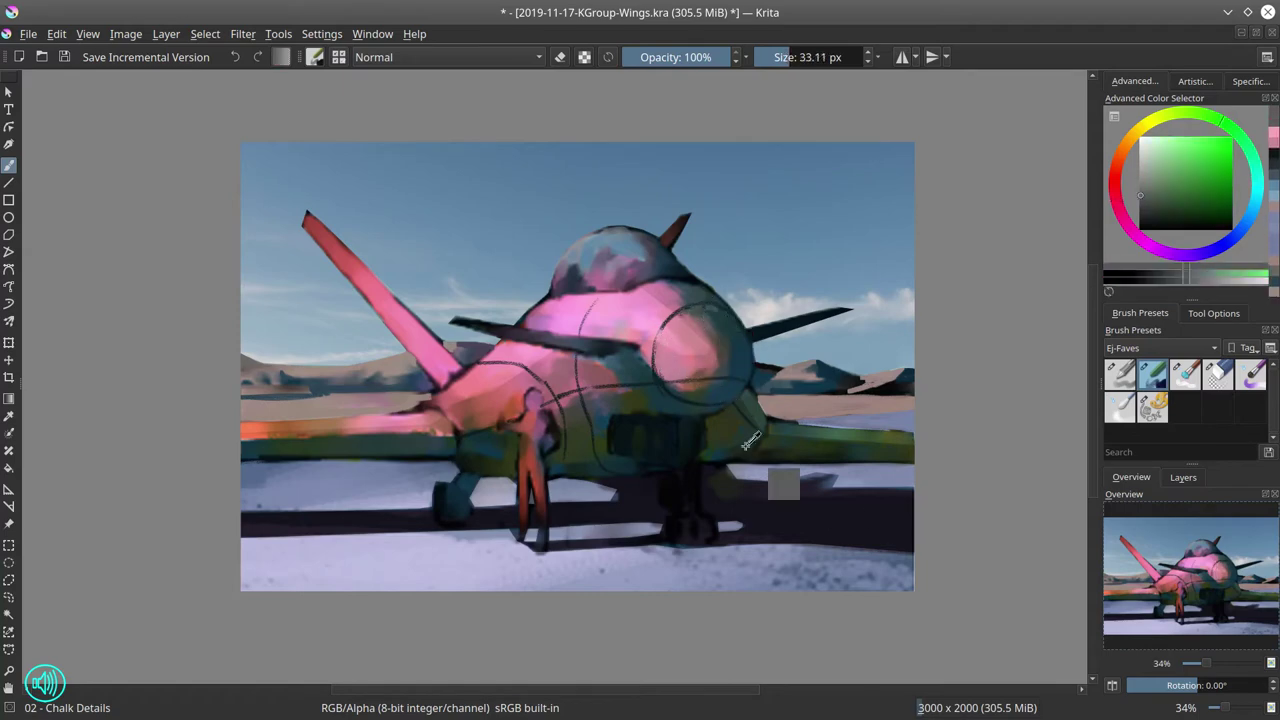
pyautogui.hotkey('ctrl', 'z')
pyautogui.hotkey('ctrl', 'z')
pyautogui.hotkey('ctrl', 'z')
pyautogui.hotkey('ctrl', 'z')
pyautogui.hotkey('ctrl', 'z')
pyautogui.hotkey('ctrl', 'z')
pyautogui.hotkey('ctrl', 'z')
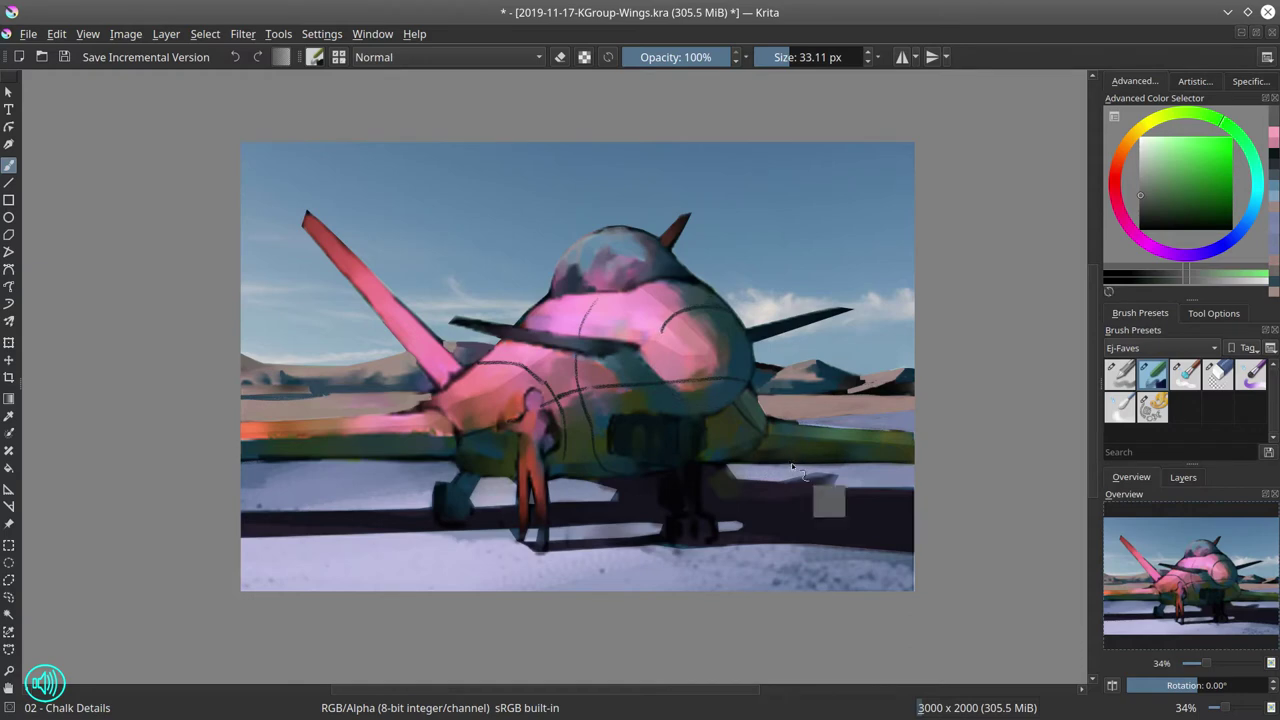
# Paint over the leftover arc on the nose with sampled pink and teal using a brush of about 41 px.
pyautogui.keyDown('ctrl'); pyautogui.click(668, 324); pyautogui.keyUp('ctrl')
pyautogui.press(']')
pyautogui.keyDown('ctrl'); pyautogui.click(677, 325); pyautogui.keyUp('ctrl')
pyautogui.moveTo(661, 331)
pyautogui.mouseDown()
pyautogui.moveTo(723, 306)
pyautogui.moveTo(743, 326)
pyautogui.mouseUp()
pyautogui.keyDown('ctrl'); pyautogui.click(696, 302); pyautogui.keyUp('ctrl')
pyautogui.keyDown('ctrl'); pyautogui.click(735, 320); pyautogui.keyUp('ctrl')
# On a new layer, draw a circular nose outline with a brush of about 31 px and thin it with Eraser Circle.
pyautogui.click(1183, 477)
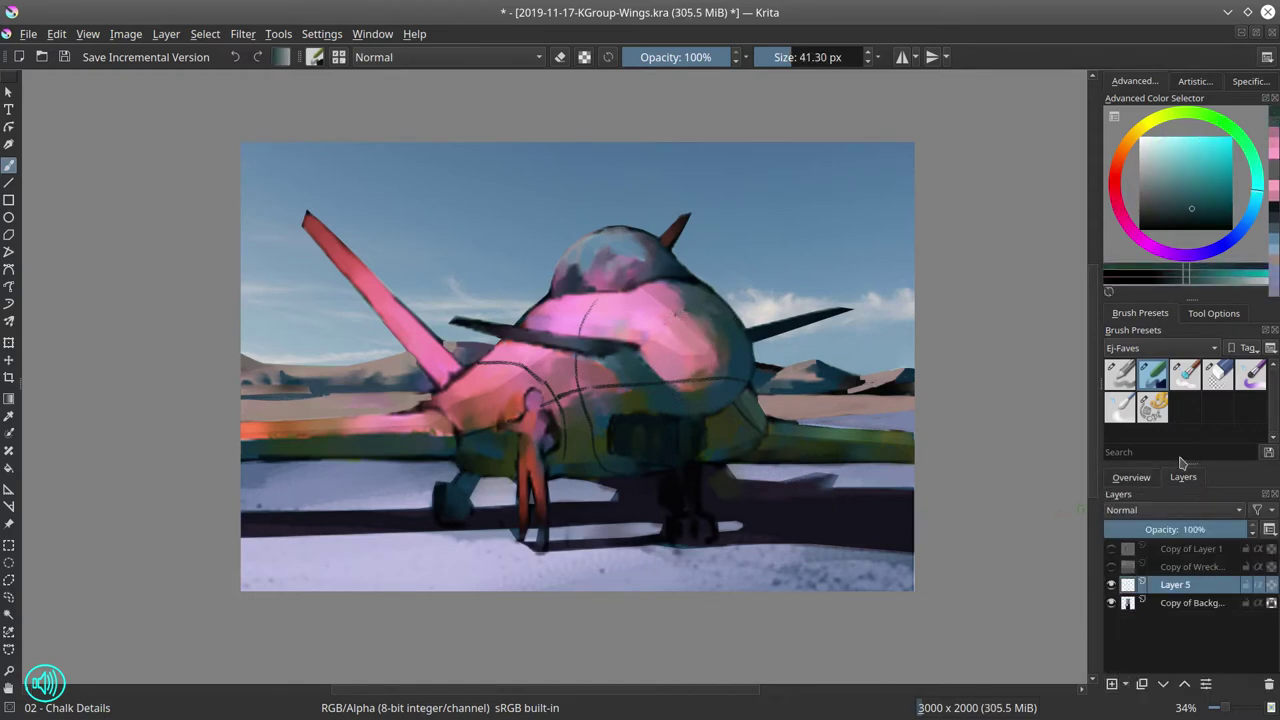
pyautogui.press('[')
pyautogui.press('[')
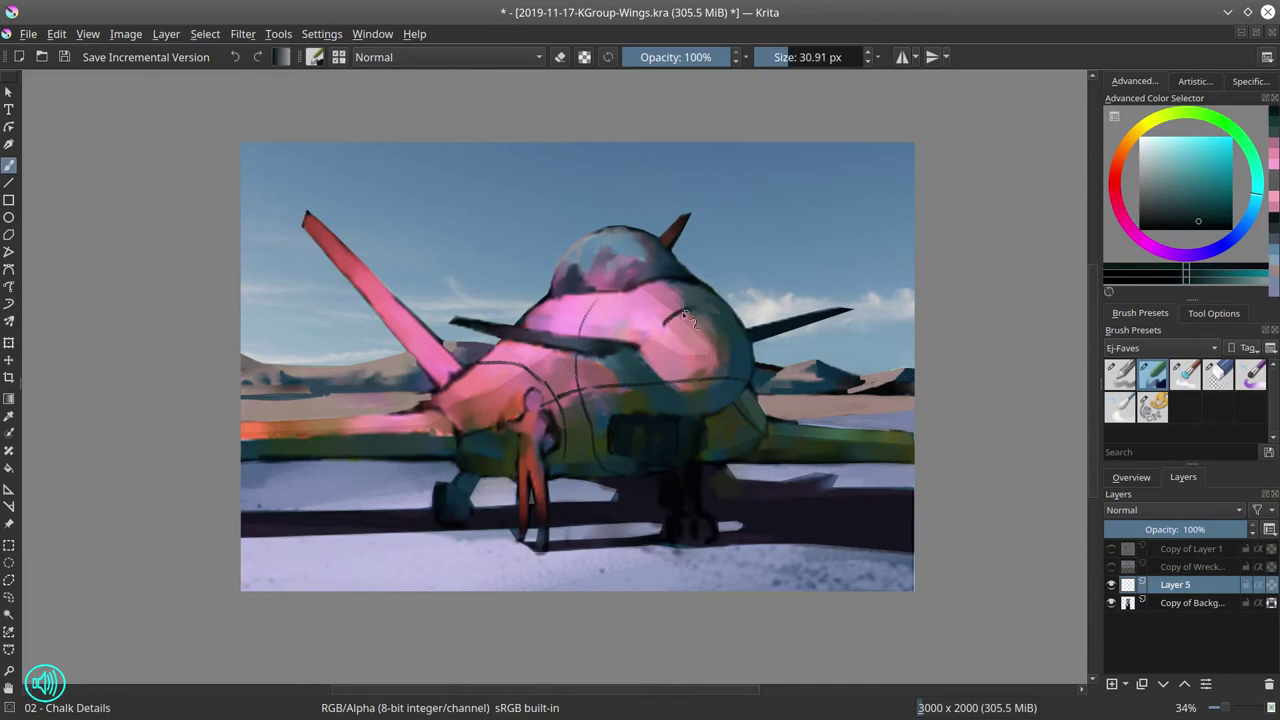
pyautogui.moveTo(724, 307)
pyautogui.mouseDown()
pyautogui.moveTo(667, 325)
pyautogui.moveTo(658, 355)
pyautogui.moveTo(686, 387)
pyautogui.moveTo(659, 334)
pyautogui.moveTo(656, 384)
pyautogui.mouseUp()
pyautogui.click(1217, 374)
pyautogui.moveTo(664, 336)
pyautogui.mouseDown()
pyautogui.moveTo(668, 372)
pyautogui.moveTo(690, 404)
pyautogui.moveTo(706, 402)
pyautogui.moveTo(687, 316)
pyautogui.moveTo(698, 311)
pyautogui.mouseUp()
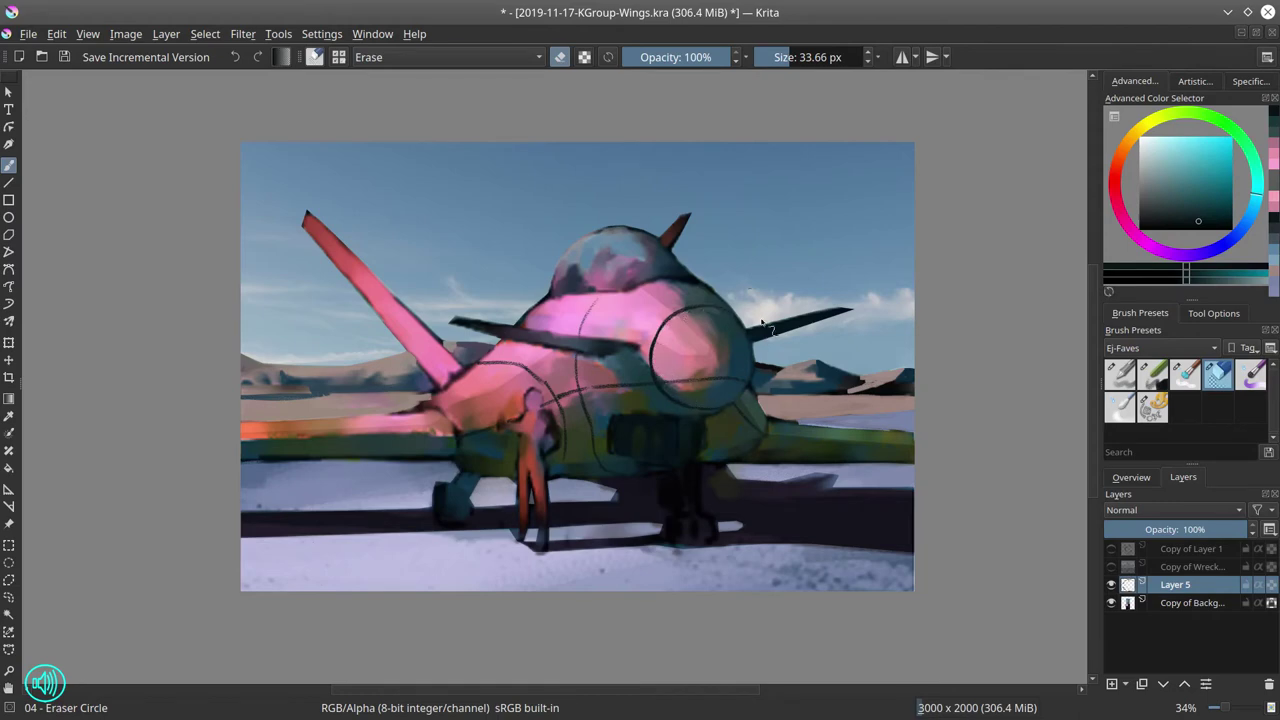
pyautogui.moveTo(657, 351); pyautogui.dragTo(656, 366)
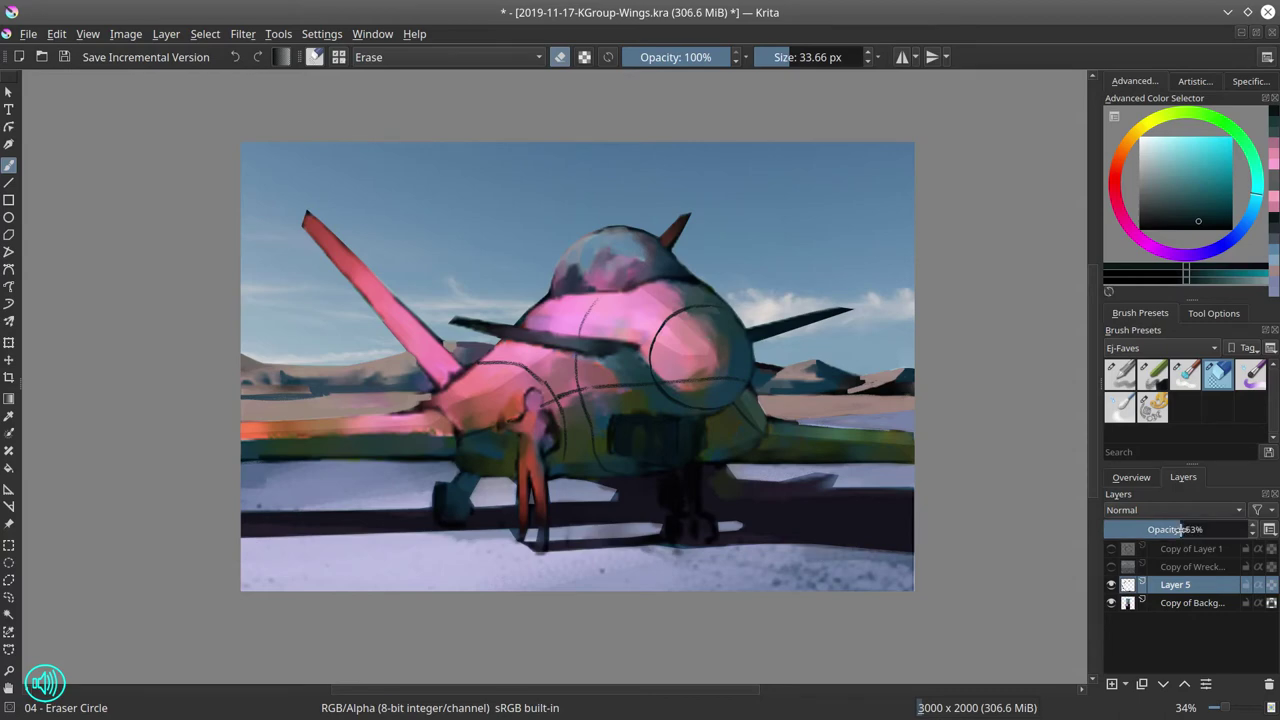
# Lower the nose outline layer's opacity to about 63% and merge it with the layer below.
pyautogui.rightClick(1186, 586)
pyautogui.click(1171, 345)
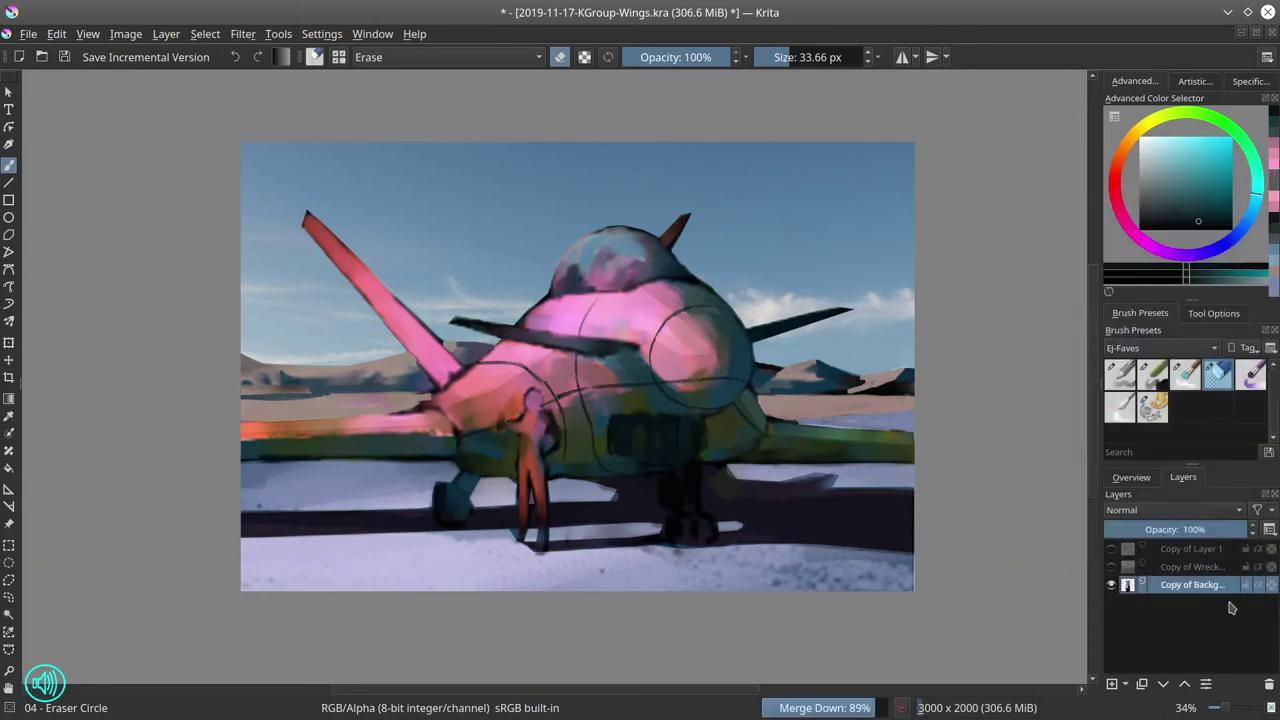
pyautogui.click(1147, 482)
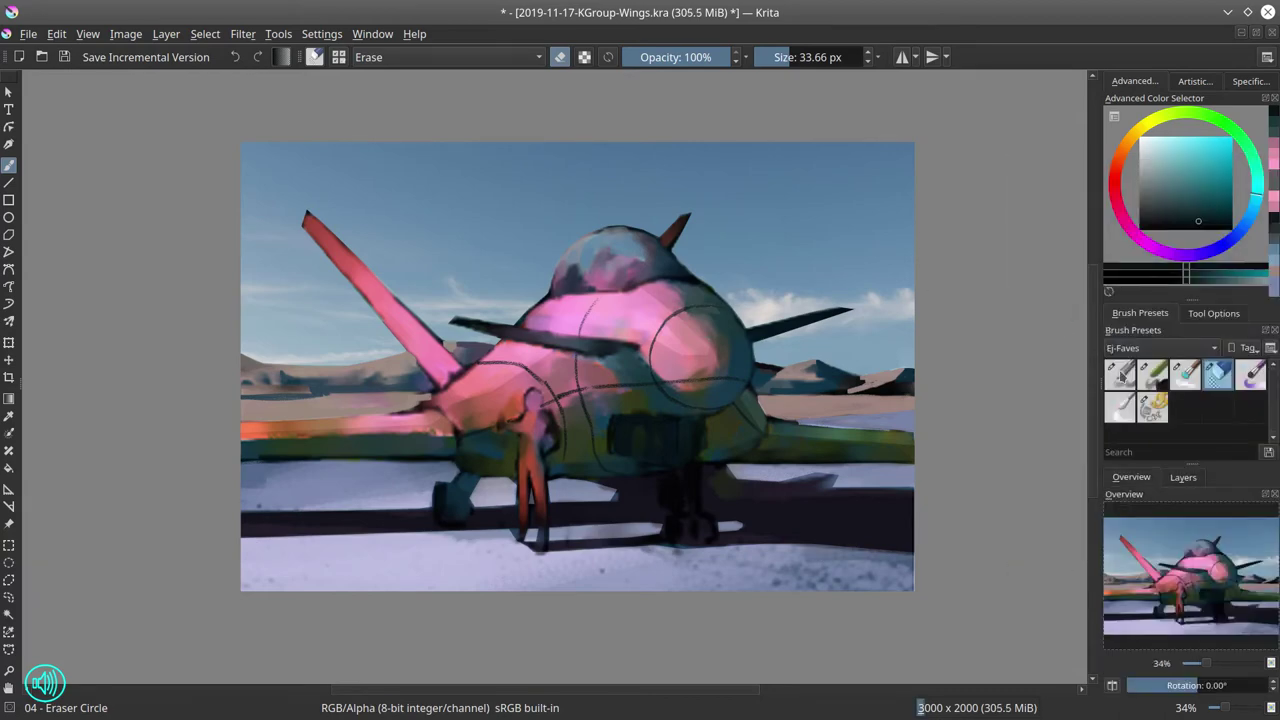
# Extend the fuselage panel line up to the canopy and touch up the air intake's upper edge with sampled colors.
pyautogui.press('e')
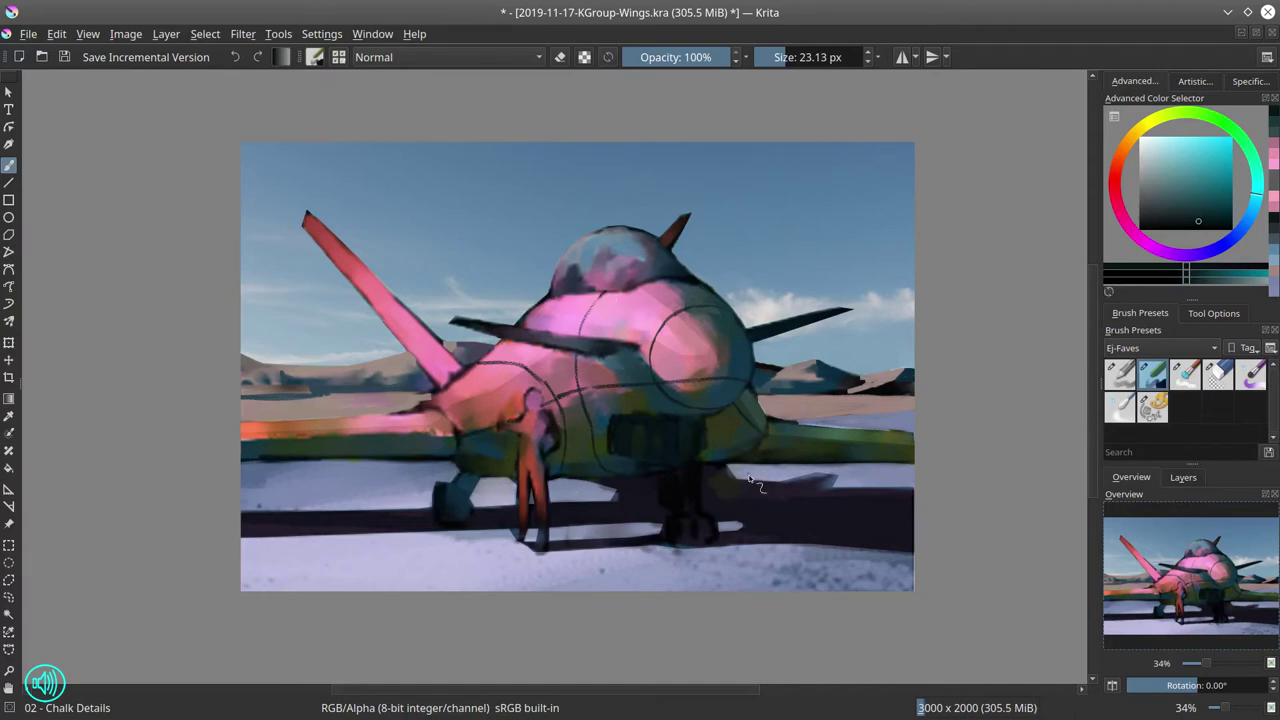
pyautogui.keyDown('ctrl'); pyautogui.click(640, 410); pyautogui.keyUp('ctrl')
pyautogui.moveTo(648, 418); pyautogui.dragTo(640, 420)
pyautogui.keyDown('ctrl'); pyautogui.click(618, 418); pyautogui.keyUp('ctrl')
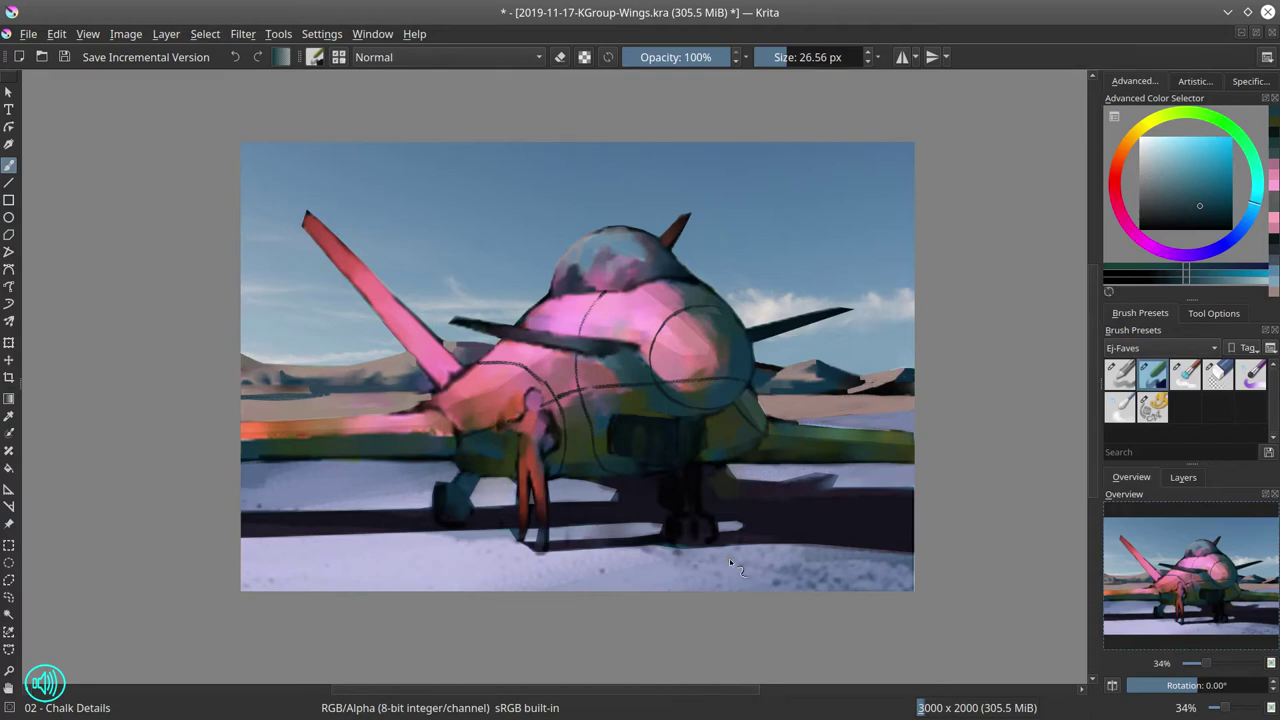
# Outline selections around the lit sides of the rear landing wheel, the front wheels and the front gear strut.
pyautogui.scroll(3, 642, 495)
pyautogui.click(9, 580)
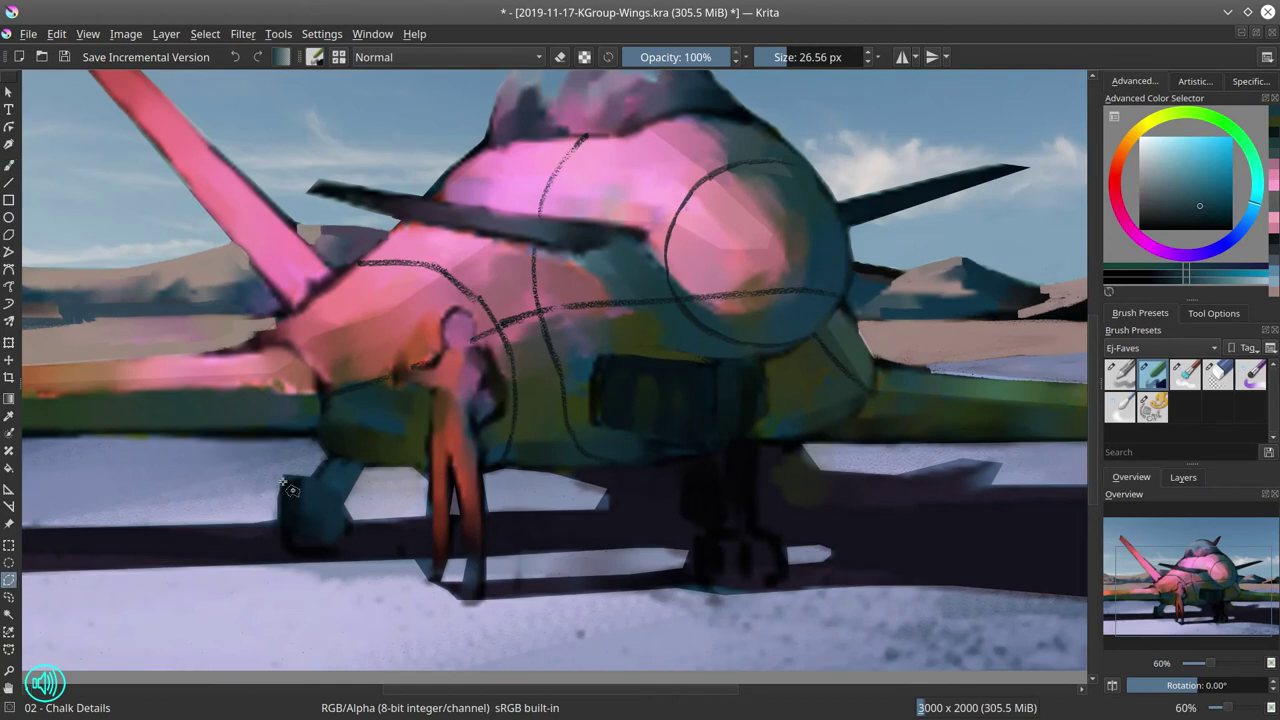
pyautogui.moveTo(283, 485); pyautogui.dragTo(286, 550)
pyautogui.moveTo(688, 478)
pyautogui.mouseDown()
pyautogui.moveTo(686, 512)
pyautogui.moveTo(708, 531)
pyautogui.mouseUp()
pyautogui.moveTo(722, 474); pyautogui.dragTo(716, 472)
pyautogui.moveTo(714, 361); pyautogui.dragTo(733, 437)
# Paint dark olive green texture sampled from the fuselage onto the selected wheels with the Shapes Mecha Hue brush at about 176 px.
pyautogui.click(1152, 407)
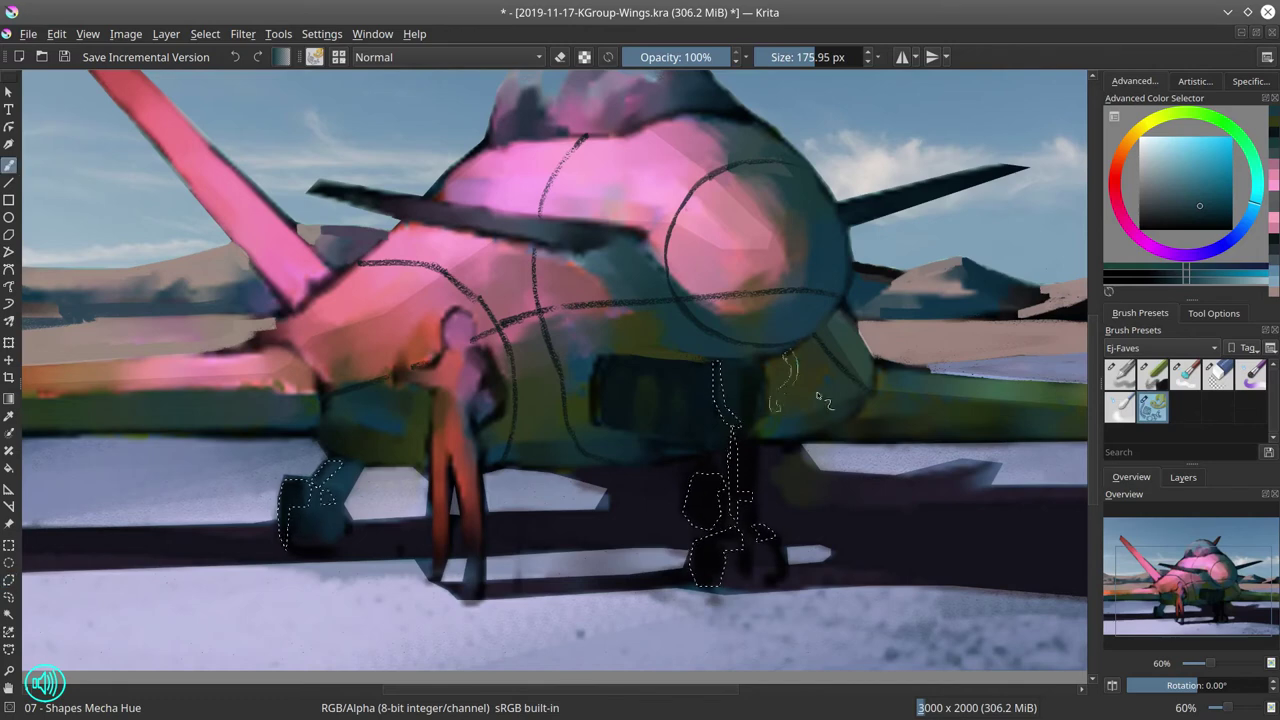
pyautogui.keyDown('ctrl'); pyautogui.click(805, 418); pyautogui.keyUp('ctrl')
pyautogui.keyDown('ctrl'); pyautogui.click(706, 500); pyautogui.keyUp('ctrl')
pyautogui.click(1174, 208)
pyautogui.keyDown('ctrl'); pyautogui.click(806, 402); pyautogui.keyUp('ctrl')
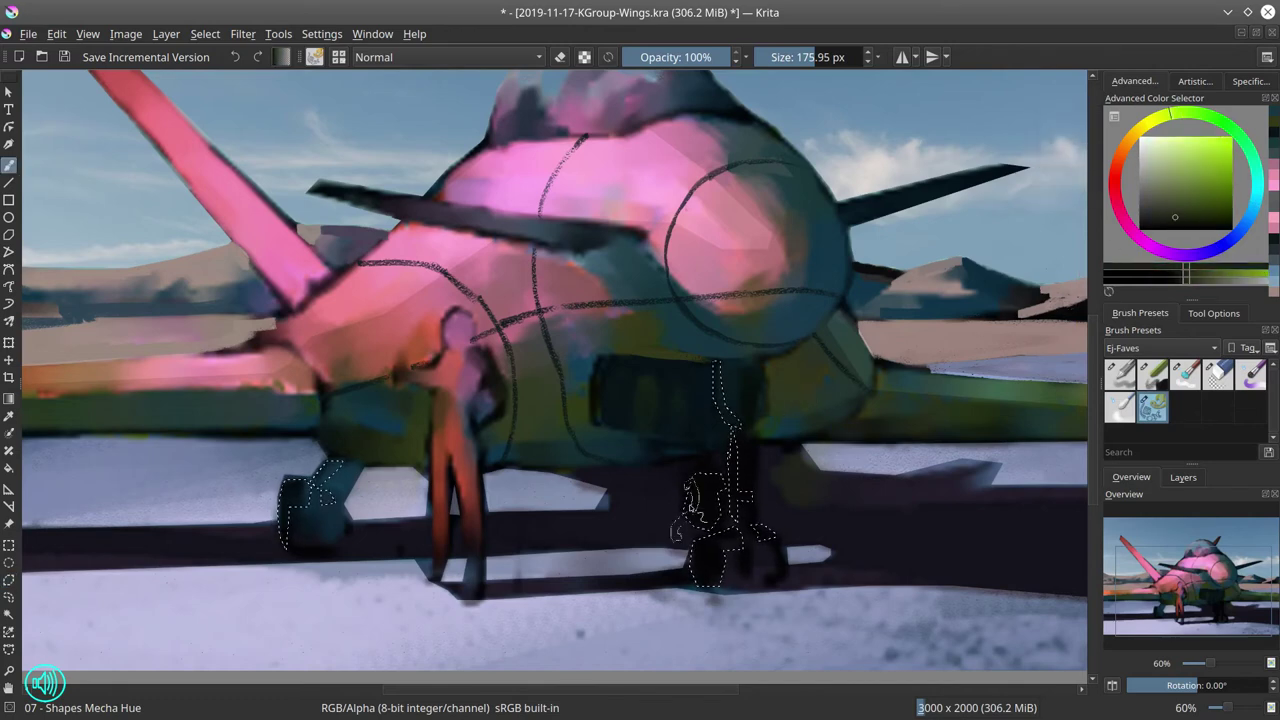
pyautogui.moveTo(695, 503); pyautogui.dragTo(726, 503)
pyautogui.moveTo(703, 512); pyautogui.dragTo(706, 496)
# Add muted blue-grey mecha texture to the selected rear and front wheels, using a desaturated variant of the sampled blue.
pyautogui.keyDown('ctrl'); pyautogui.click(337, 492); pyautogui.keyUp('ctrl')
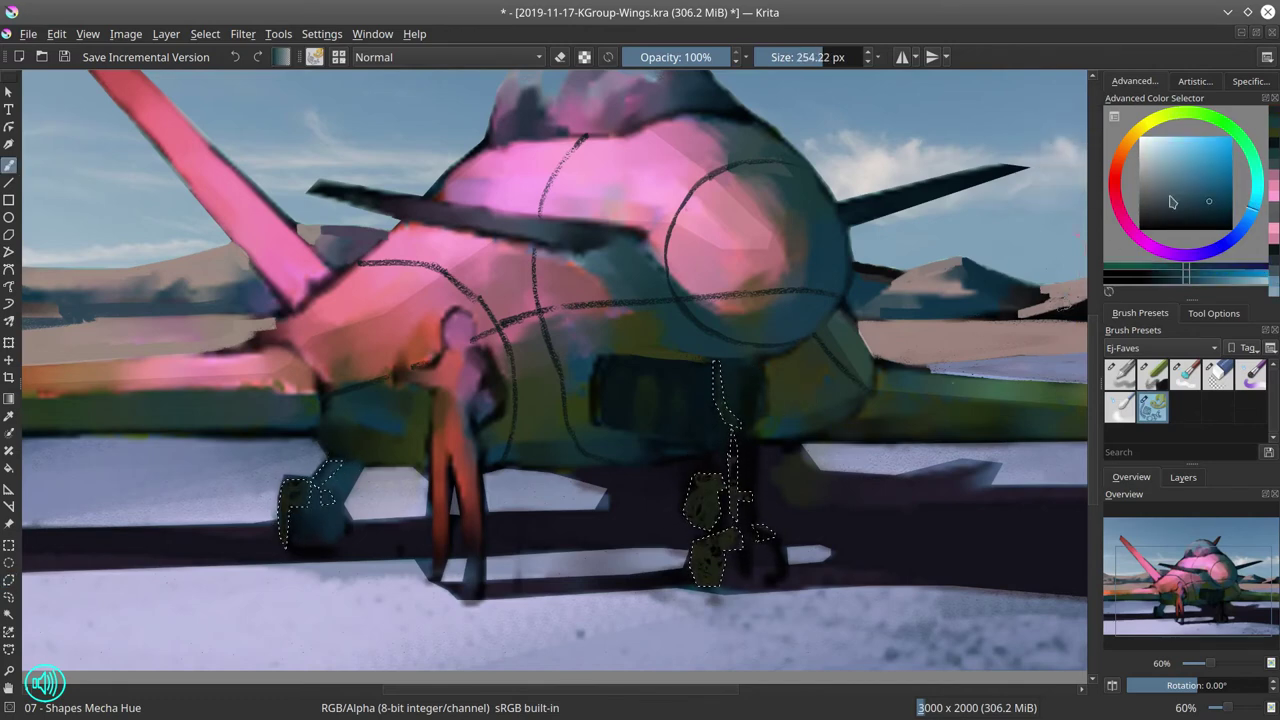
pyautogui.click(1169, 192)
pyautogui.moveTo(316, 490); pyautogui.dragTo(288, 525)
pyautogui.moveTo(732, 563)
pyautogui.mouseDown()
pyautogui.moveTo(705, 563)
pyautogui.moveTo(710, 575)
pyautogui.mouseUp()
pyautogui.moveTo(704, 492); pyautogui.dragTo(708, 512)
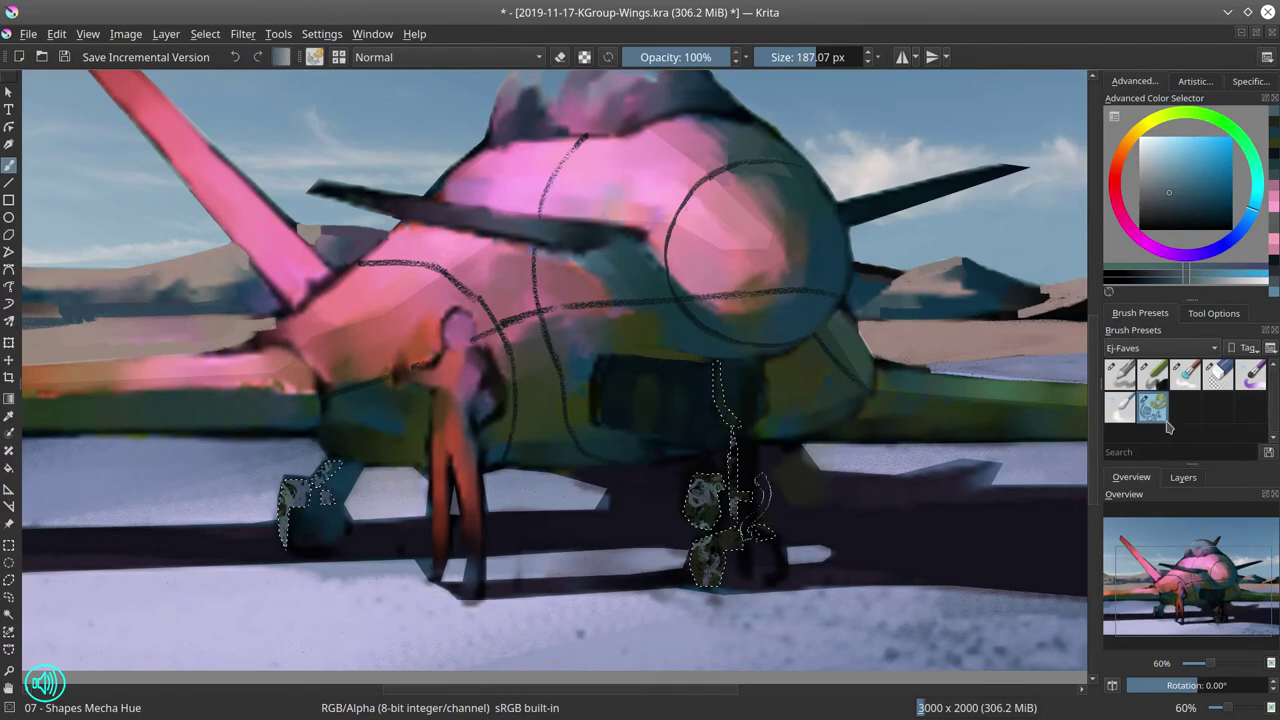
# Smooth the texture on the selected landing gear with Blender Textured Soft at about 55 px and clear the selection.
pyautogui.click(1185, 375)
pyautogui.moveTo(745, 467)
pyautogui.mouseDown()
pyautogui.moveTo(730, 467)
pyautogui.moveTo(718, 496)
pyautogui.mouseUp()
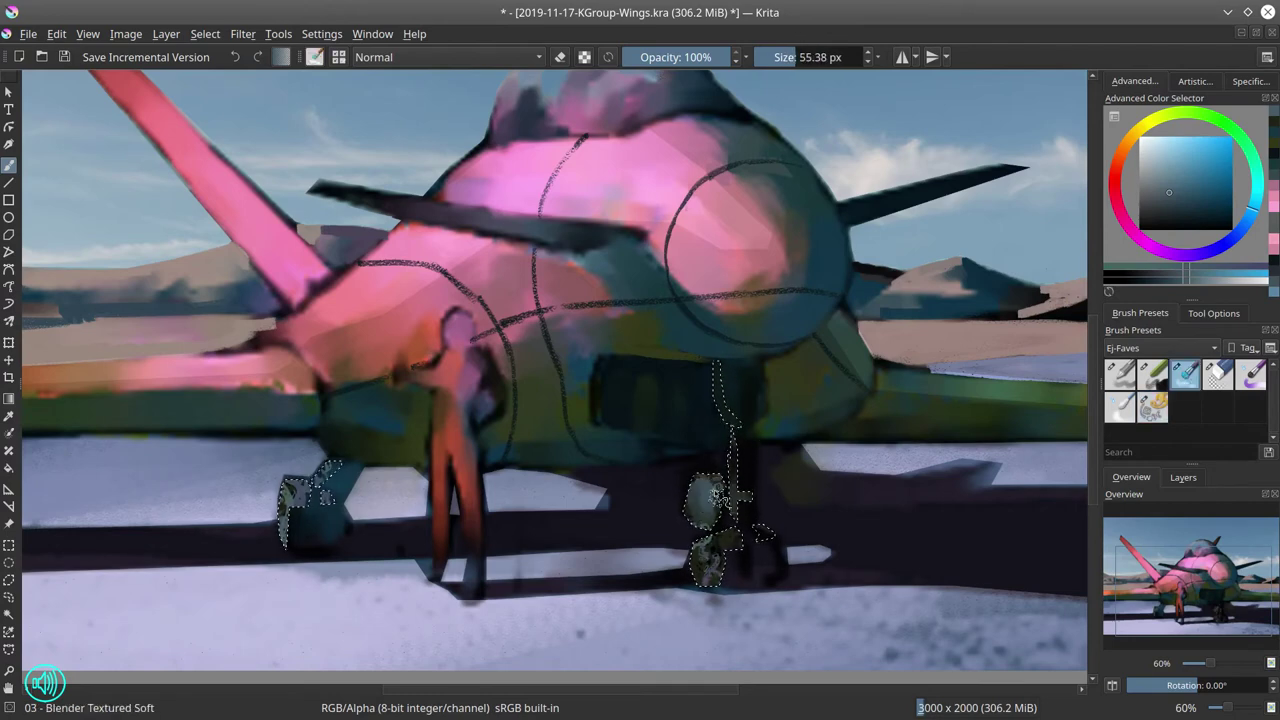
pyautogui.moveTo(706, 540); pyautogui.dragTo(708, 570)
pyautogui.moveTo(310, 492); pyautogui.dragTo(286, 528)
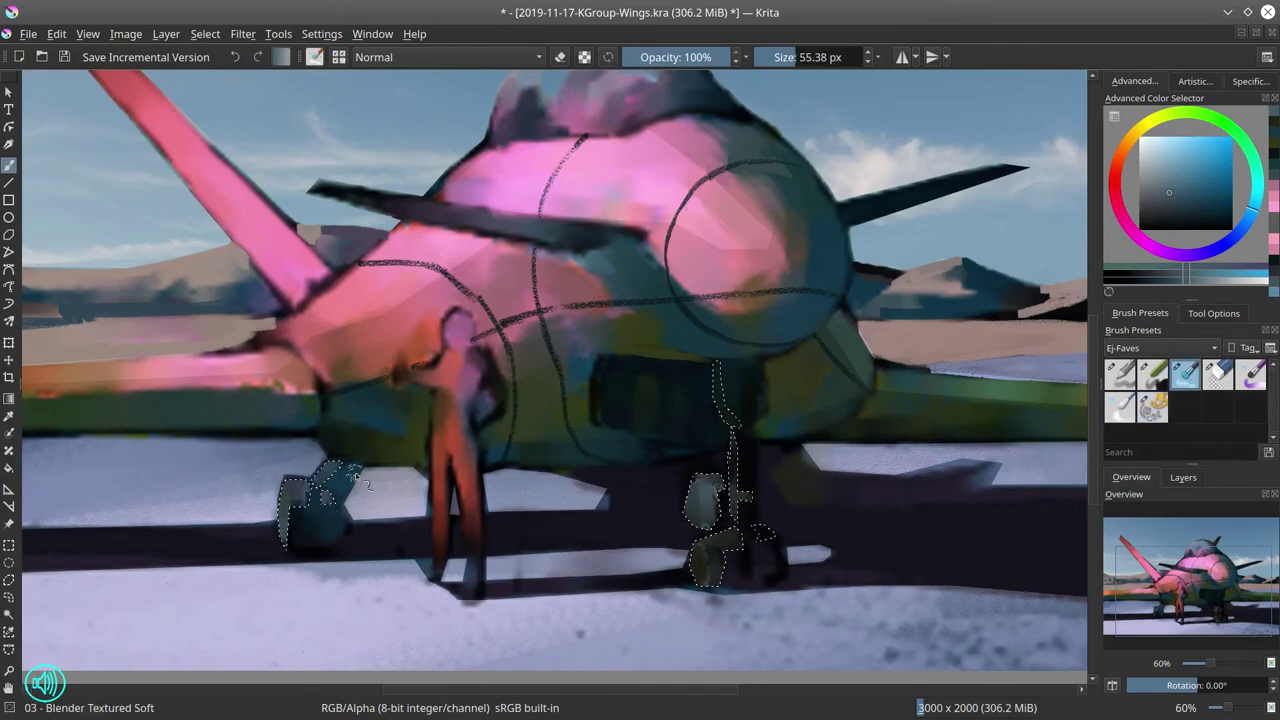
pyautogui.click(207, 34)
pyautogui.click(213, 80)
# Switch to the Chalk Details brush at about 27 px for work around the canopy.
pyautogui.moveTo(618, 173); pyautogui.dragTo(627, 390)
pyautogui.click(1153, 378)
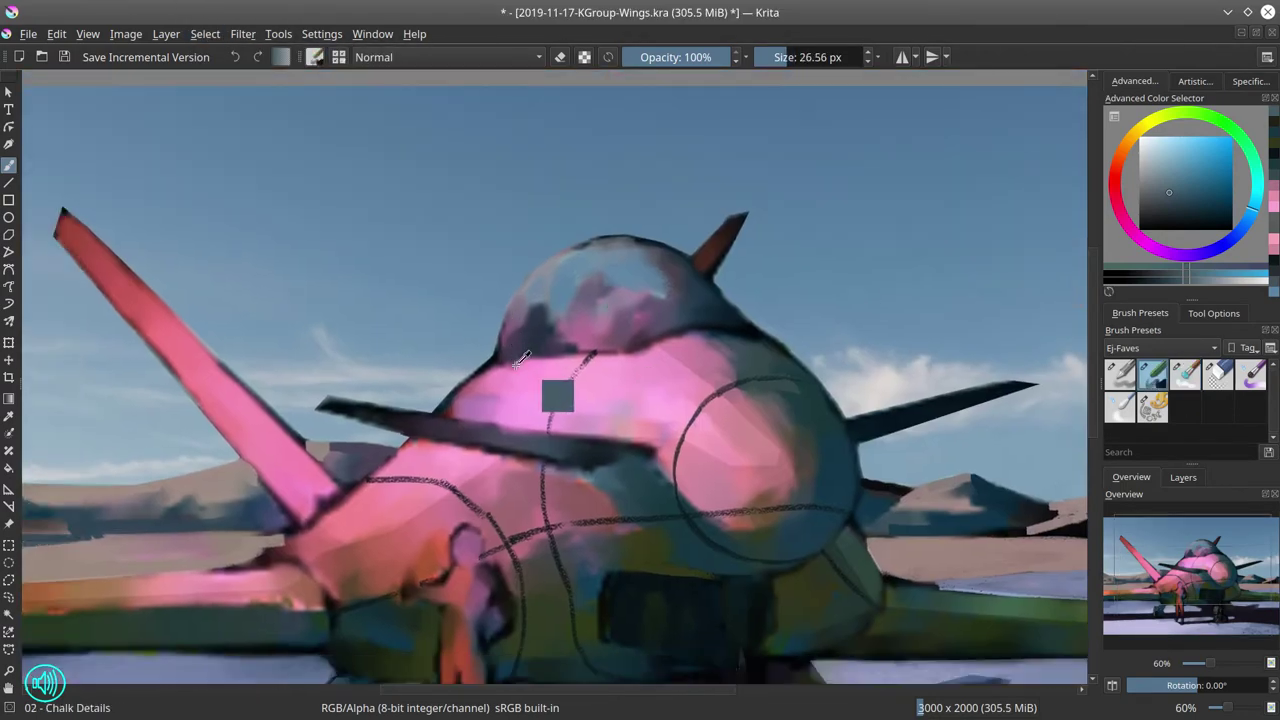
# Extend the pink shading along the fuselage's upper edge down to the root of the left wing.
pyautogui.keyDown('ctrl'); pyautogui.click(519, 364); pyautogui.keyUp('ctrl')
pyautogui.keyDown('ctrl'); pyautogui.click(432, 456); pyautogui.keyUp('ctrl')
pyautogui.moveTo(384, 467)
pyautogui.mouseDown()
pyautogui.moveTo(418, 444)
pyautogui.moveTo(374, 472)
pyautogui.mouseUp()
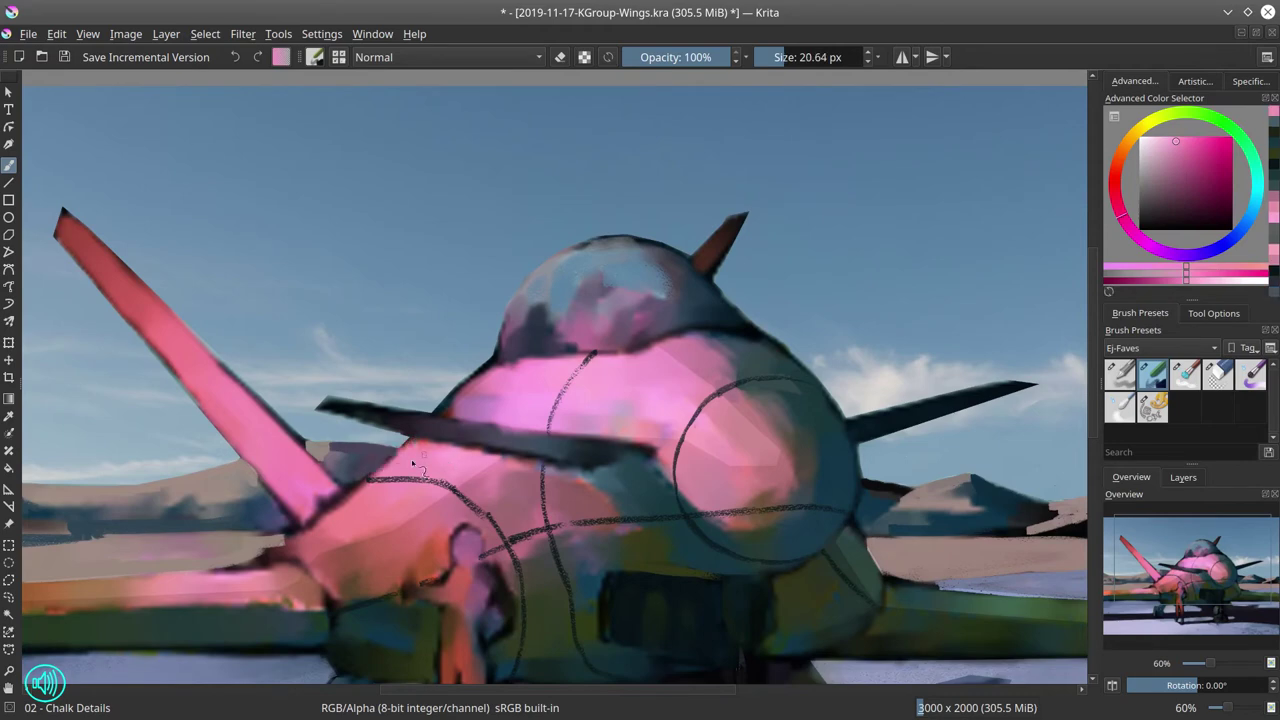
pyautogui.moveTo(262, 553)
pyautogui.mouseDown()
pyautogui.moveTo(245, 566)
pyautogui.moveTo(378, 478)
pyautogui.moveTo(318, 532)
pyautogui.moveTo(315, 566)
pyautogui.mouseUp()
# Repaint the hill behind the left tail fin and the fin's base with purple and pink tones sampled nearby.
pyautogui.keyDown('ctrl'); pyautogui.click(290, 532); pyautogui.keyUp('ctrl')
pyautogui.keyDown('ctrl'); pyautogui.click(268, 500); pyautogui.keyUp('ctrl')
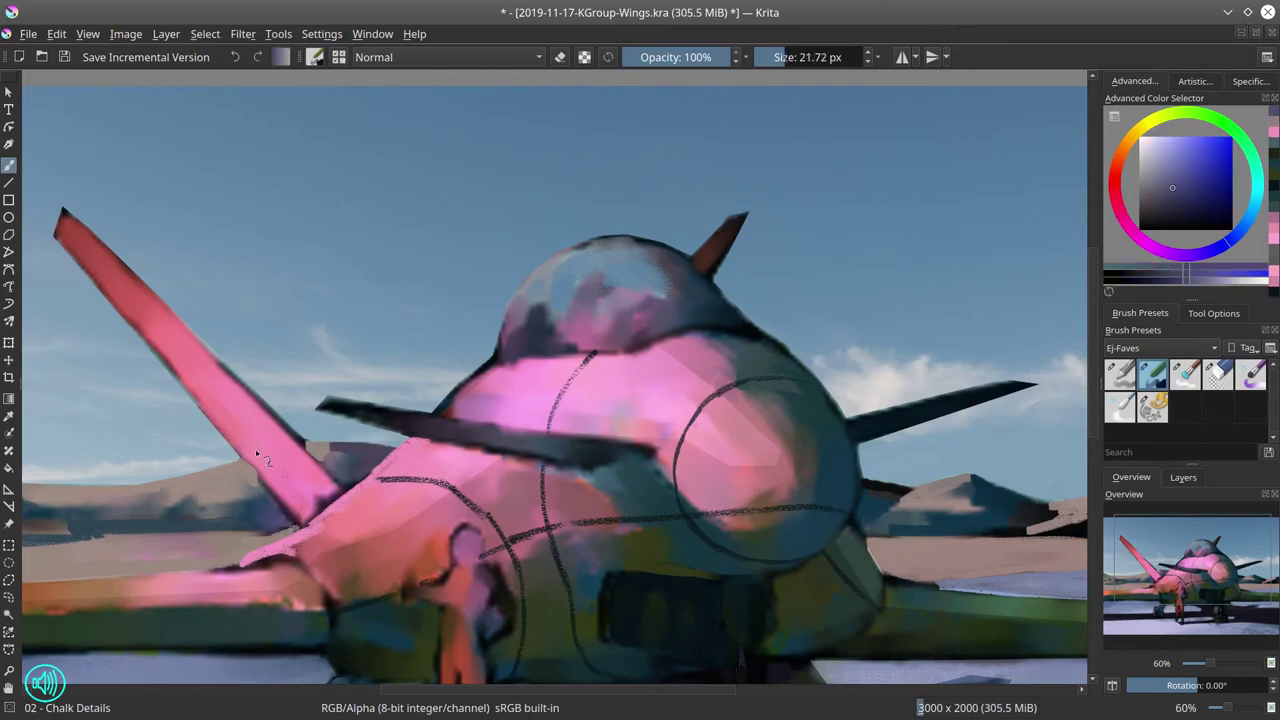
pyautogui.keyDown('ctrl'); pyautogui.click(275, 508); pyautogui.keyUp('ctrl')
pyautogui.keyDown('ctrl'); pyautogui.click(301, 503); pyautogui.keyUp('ctrl')
pyautogui.moveTo(262, 484); pyautogui.dragTo(300, 518)
pyautogui.keyDown('ctrl'); pyautogui.click(315, 509); pyautogui.keyUp('ctrl')
pyautogui.moveTo(308, 509)
pyautogui.mouseDown()
pyautogui.moveTo(309, 523)
pyautogui.moveTo(338, 492)
pyautogui.mouseUp()
pyautogui.keyDown('ctrl'); pyautogui.click(334, 496); pyautogui.keyUp('ctrl')
# Paint a dark teal edge along the back of the left tail fin and along the small far fin.
pyautogui.keyDown('ctrl'); pyautogui.click(728, 250); pyautogui.keyUp('ctrl')
pyautogui.moveTo(728, 250); pyautogui.dragTo(725, 250)
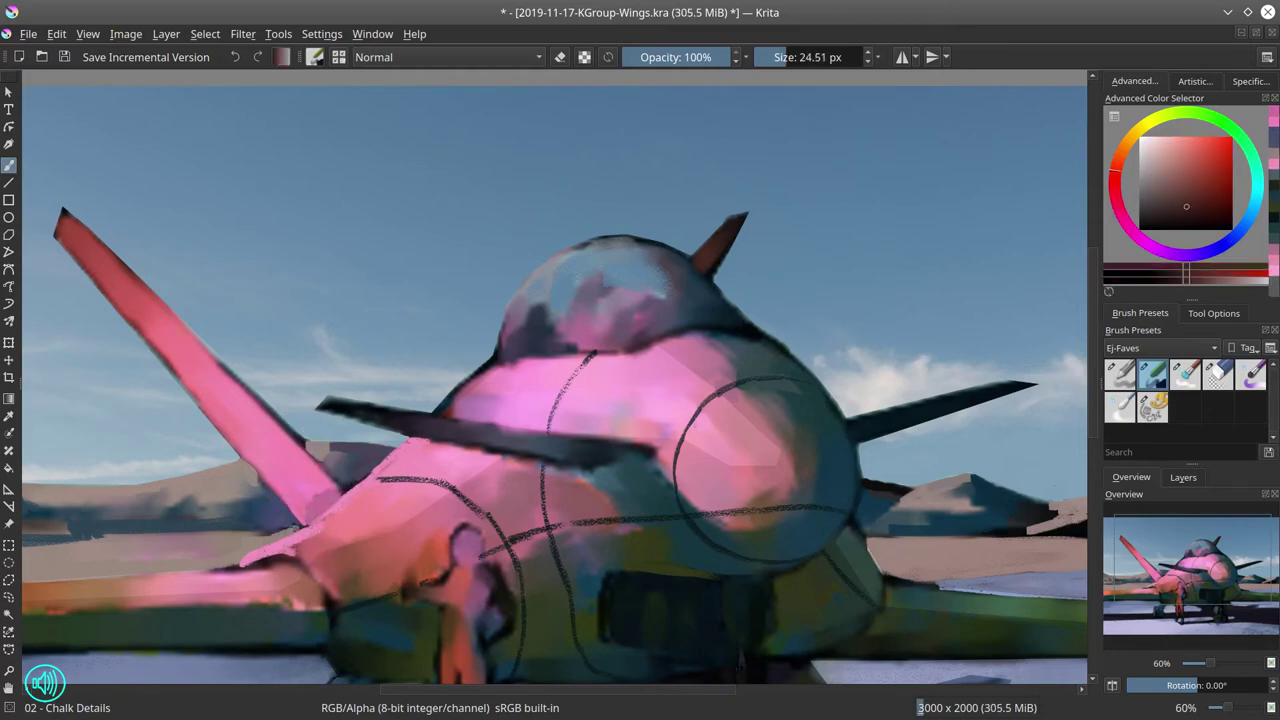
pyautogui.keyDown('ctrl'); pyautogui.click(849, 475); pyautogui.keyUp('ctrl')
pyautogui.moveTo(88, 228); pyautogui.dragTo(350, 502)
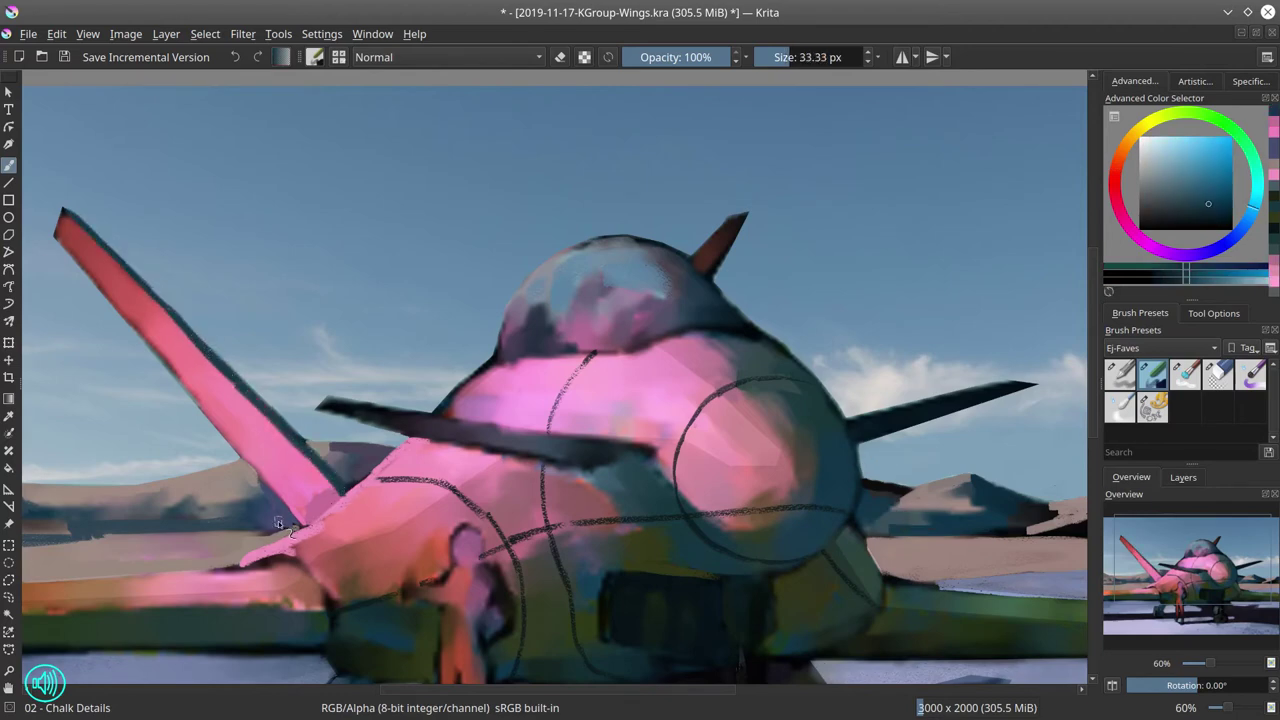
pyautogui.moveTo(714, 280); pyautogui.dragTo(746, 216)
# Repaint the left tail fin's face with lighter sampled reds at the tip, shifting to pink near its base.
pyautogui.keyDown('ctrl'); pyautogui.click(114, 278); pyautogui.keyUp('ctrl')
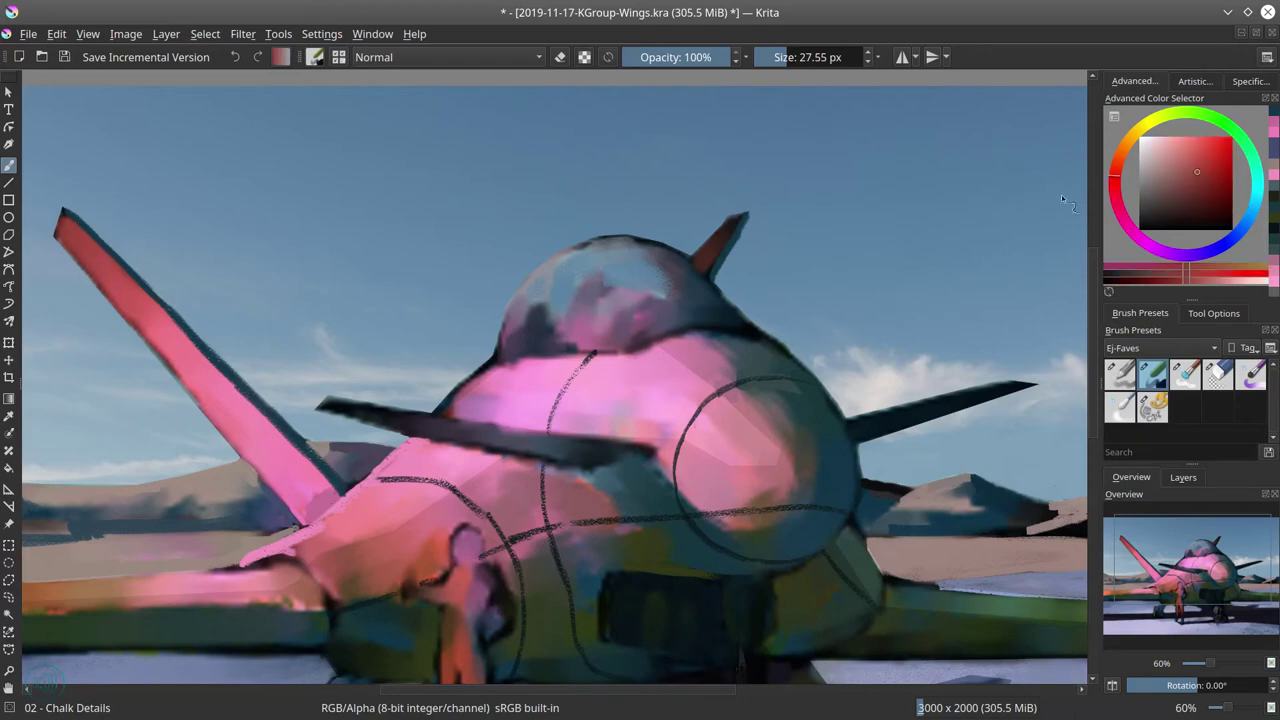
pyautogui.click(1181, 148)
pyautogui.moveTo(58, 236); pyautogui.dragTo(62, 213)
pyautogui.keyDown('ctrl'); pyautogui.click(93, 258); pyautogui.keyUp('ctrl')
pyautogui.moveTo(93, 258); pyautogui.dragTo(100, 258)
pyautogui.moveTo(70, 243); pyautogui.dragTo(193, 396)
pyautogui.keyDown('ctrl'); pyautogui.click(148, 326); pyautogui.keyUp('ctrl')
pyautogui.keyDown('ctrl'); pyautogui.click(186, 372); pyautogui.keyUp('ctrl')
pyautogui.keyDown('ctrl'); pyautogui.click(257, 443); pyautogui.keyUp('ctrl')
pyautogui.moveTo(246, 449); pyautogui.dragTo(278, 491)
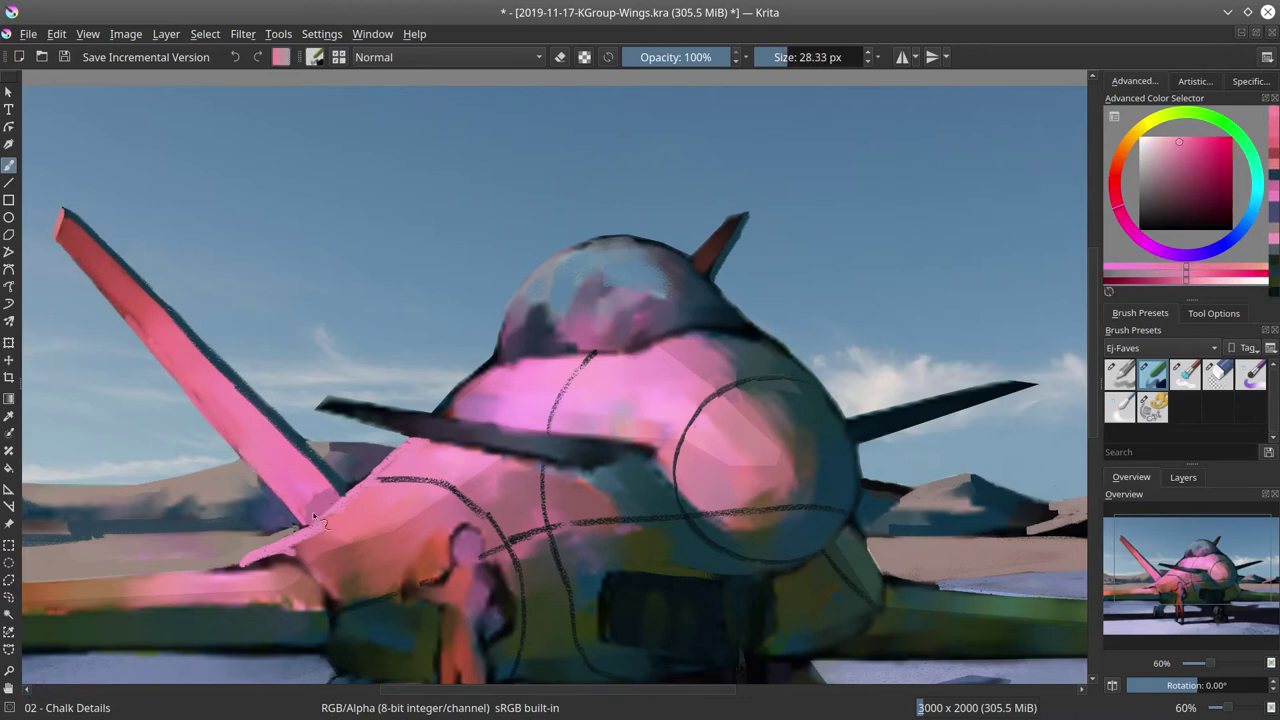
# Paint the small far tail fin in a bright red sampled from the left fin, up to its tip.
pyautogui.keyDown('ctrl'); pyautogui.click(148, 307); pyautogui.keyUp('ctrl')
pyautogui.moveTo(695, 258); pyautogui.dragTo(691, 258)
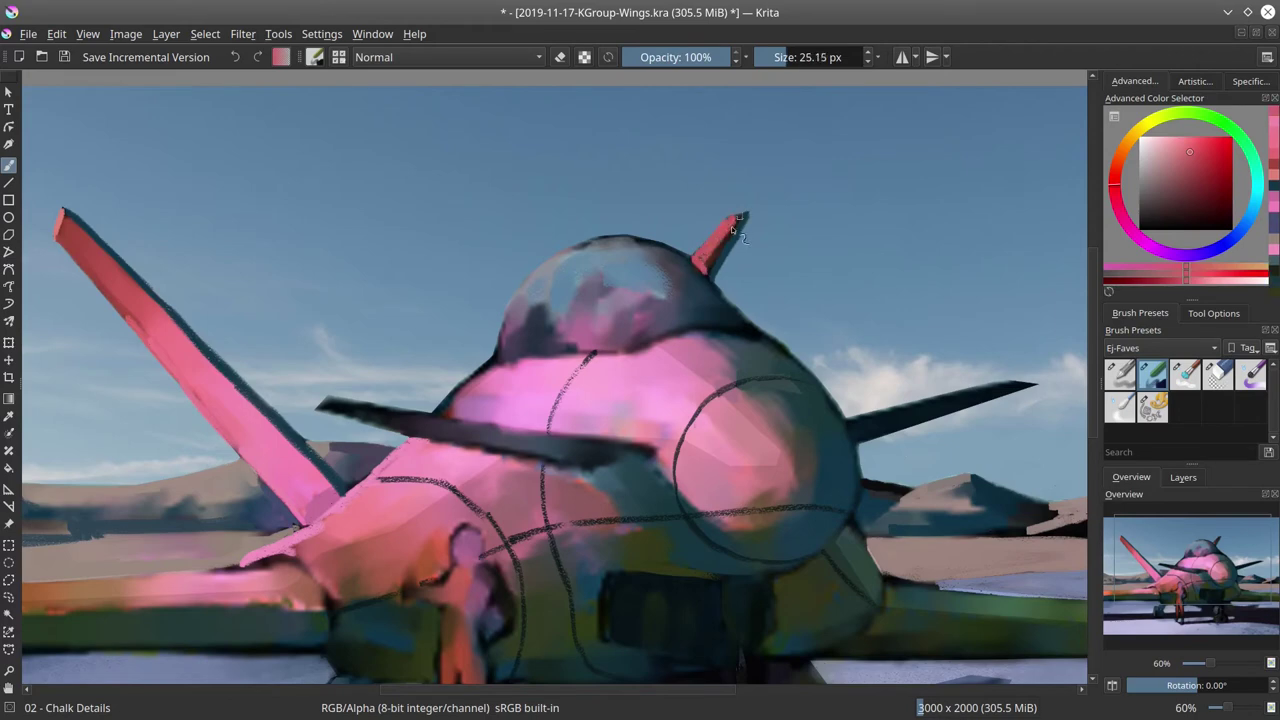
pyautogui.moveTo(738, 222); pyautogui.dragTo(704, 264)
pyautogui.moveTo(742, 218); pyautogui.dragTo(731, 218)
pyautogui.moveTo(743, 215)
pyautogui.mouseDown()
pyautogui.moveTo(710, 270)
pyautogui.moveTo(747, 214)
pyautogui.mouseUp()
# Refine the fuselage with sampled colors around the front panel line and along the upper edge below the canopy.
pyautogui.keyDown('ctrl'); pyautogui.click(515, 542); pyautogui.keyUp('ctrl')
pyautogui.moveTo(465, 498); pyautogui.dragTo(495, 530)
pyautogui.keyDown('ctrl'); pyautogui.click(437, 480); pyautogui.keyUp('ctrl')
pyautogui.keyDown('ctrl'); pyautogui.click(434, 482); pyautogui.keyUp('ctrl')
pyautogui.moveTo(420, 488)
pyautogui.mouseDown()
pyautogui.moveTo(394, 486)
pyautogui.moveTo(412, 497)
pyautogui.mouseUp()
pyautogui.keyDown('ctrl'); pyautogui.click(456, 410); pyautogui.keyUp('ctrl')
pyautogui.moveTo(452, 416); pyautogui.dragTo(495, 361)
pyautogui.keyDown('ctrl'); pyautogui.click(457, 405); pyautogui.keyUp('ctrl')
pyautogui.keyDown('ctrl'); pyautogui.click(456, 410); pyautogui.keyUp('ctrl')
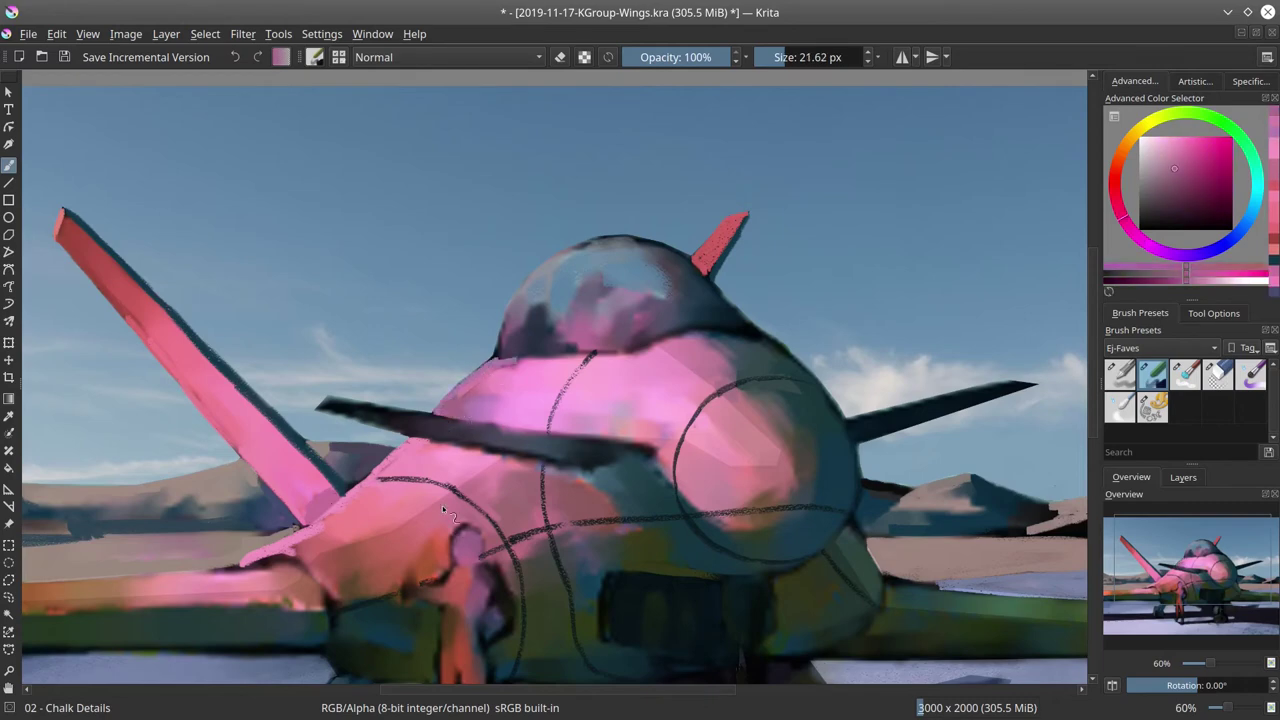
# Save the painting after checking it as a whole.
pyautogui.scroll(-4, 632, 456)
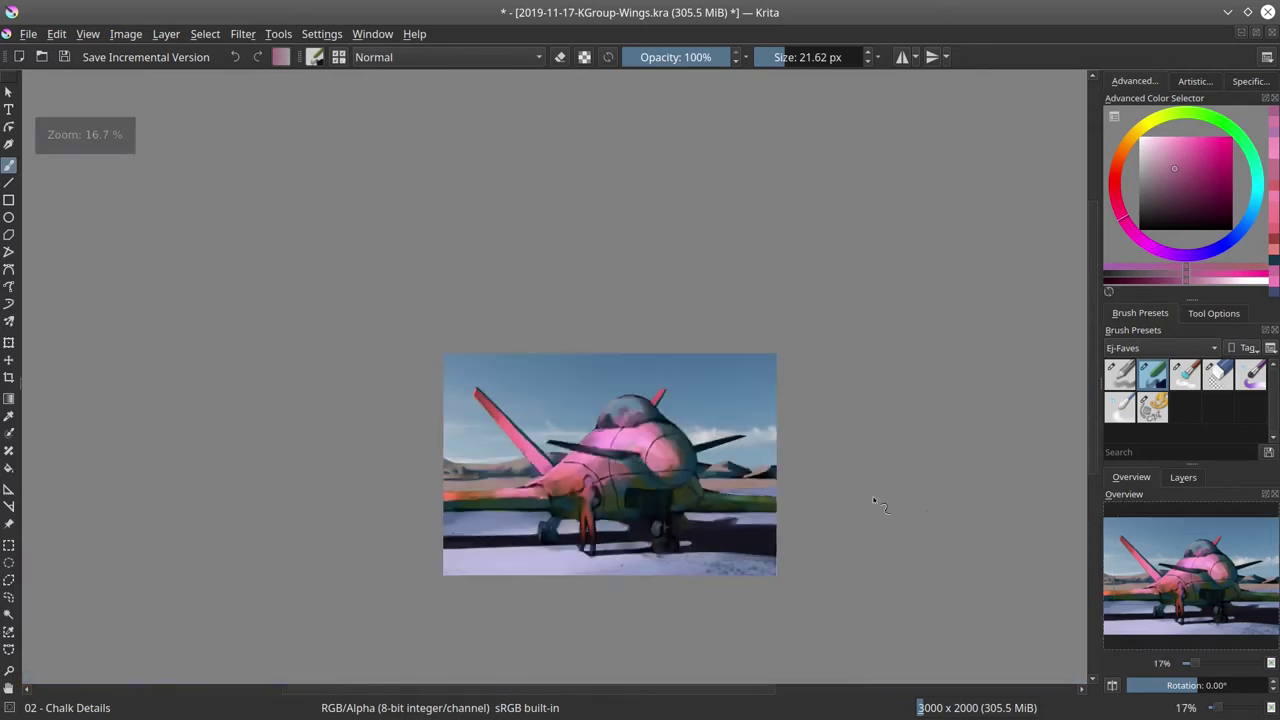
pyautogui.click(65, 58)
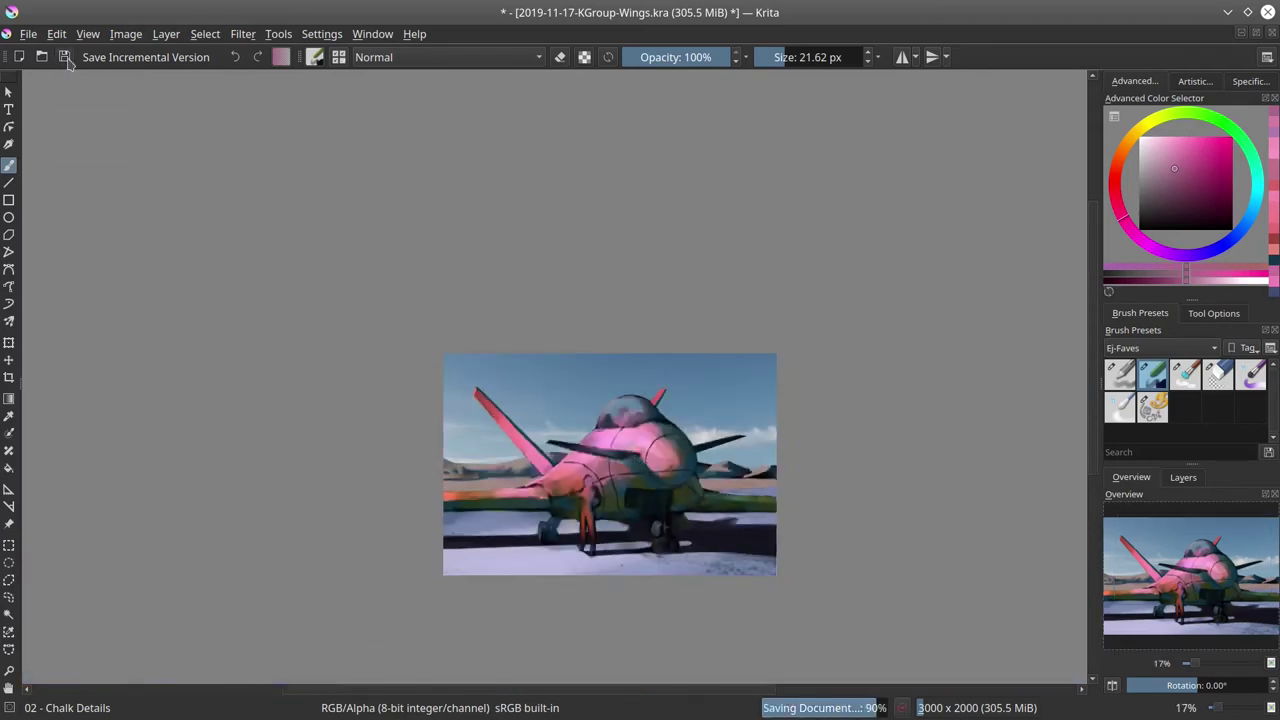
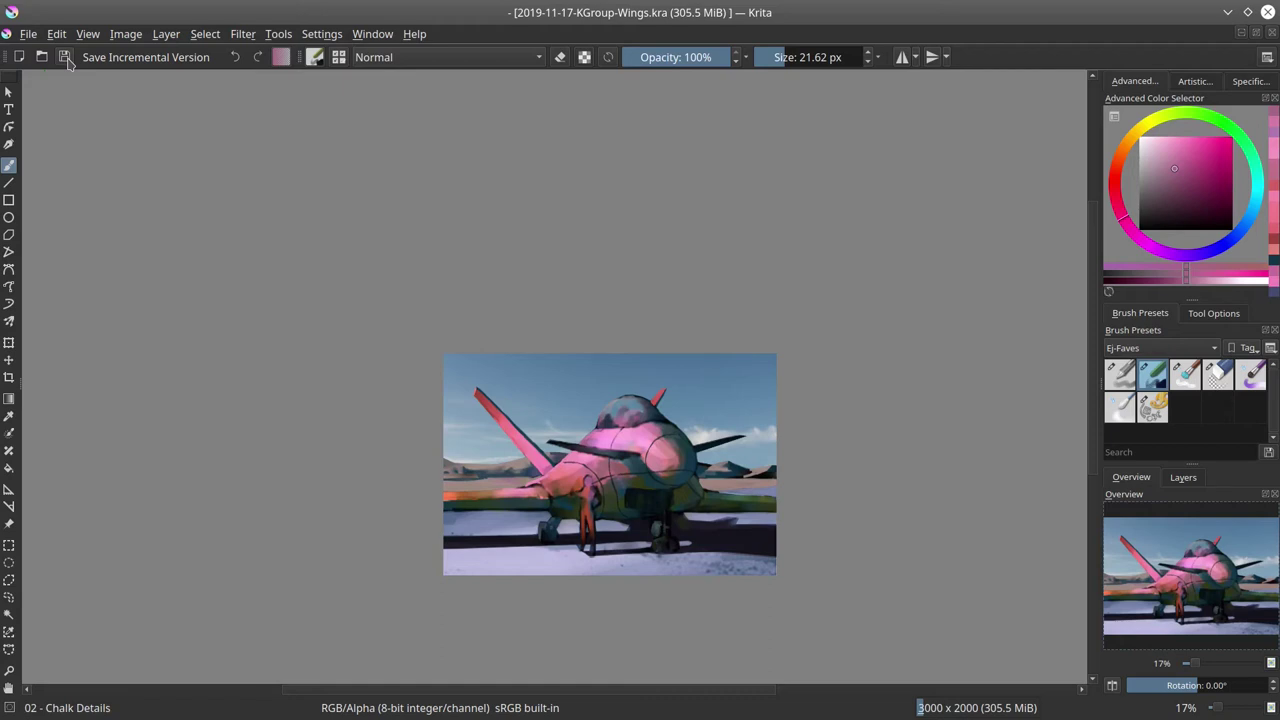
# Trim the left wing's upper edge with the sand color and paint a pink highlight along it.
pyautogui.scroll(4, 649, 445)
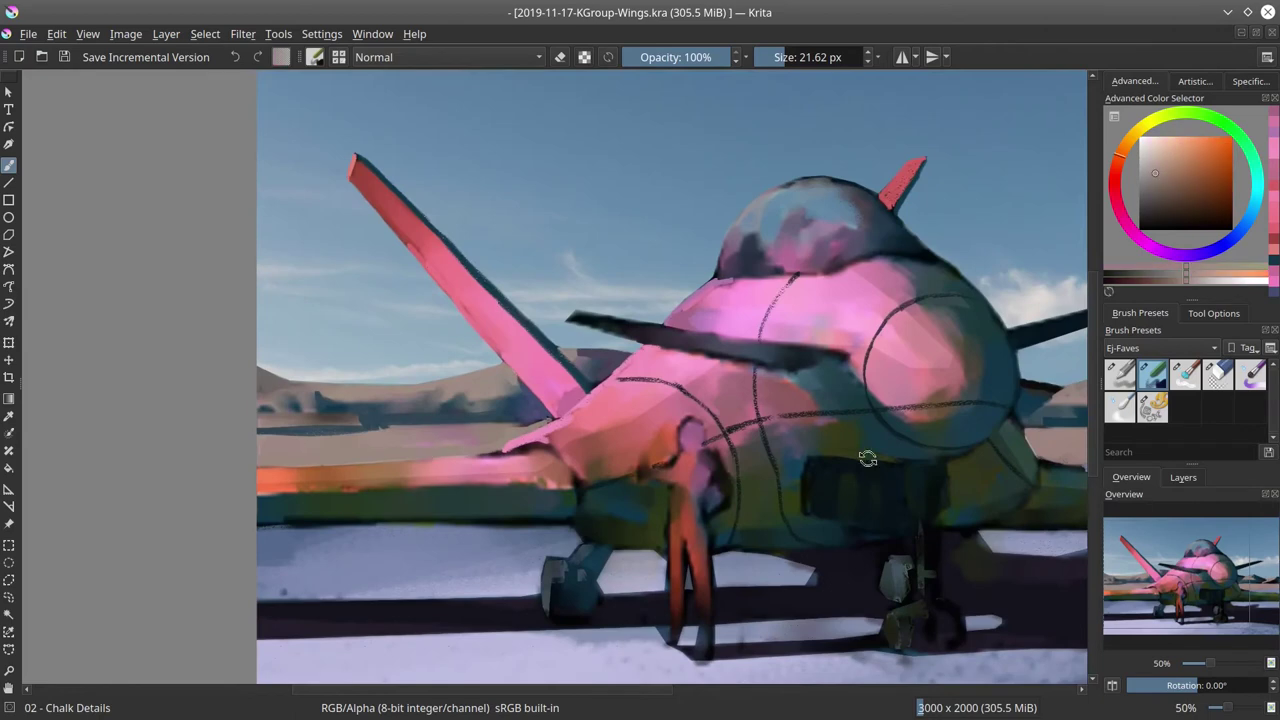
pyautogui.moveTo(868, 458); pyautogui.dragTo(873, 432)
pyautogui.keyDown('ctrl'); pyautogui.click(320, 466); pyautogui.keyUp('ctrl')
pyautogui.moveTo(318, 466); pyautogui.dragTo(295, 467)
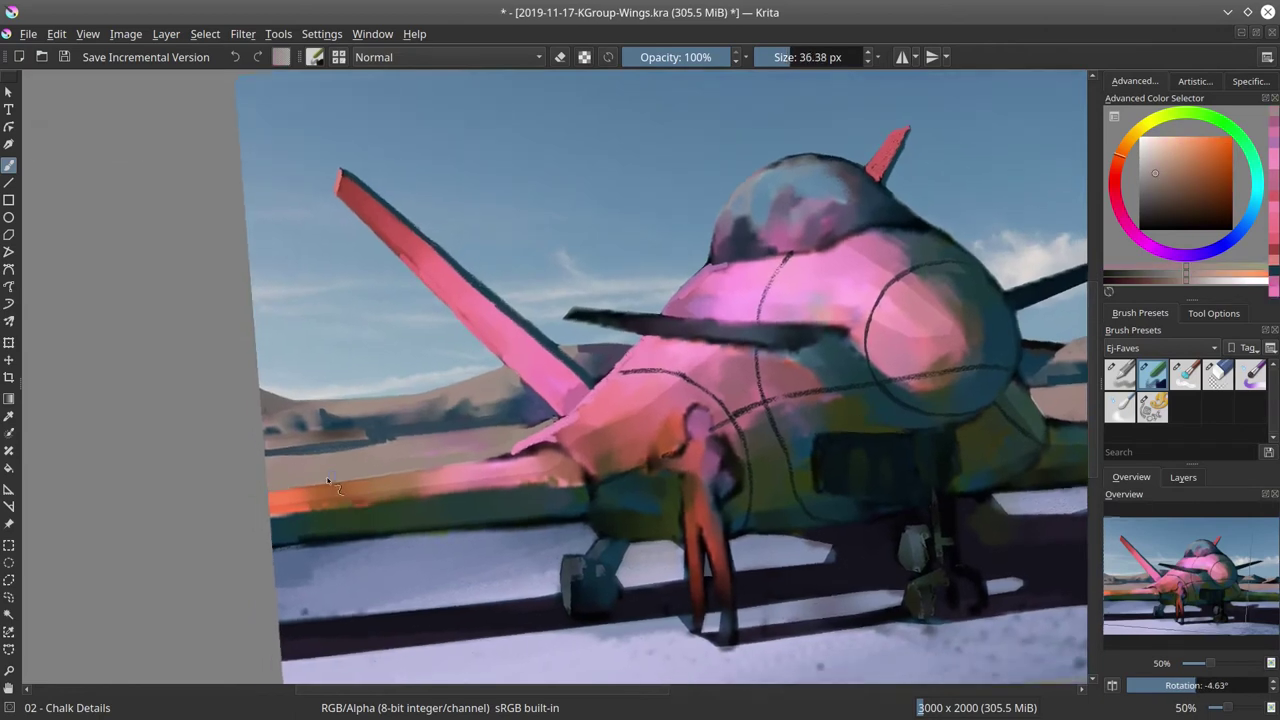
pyautogui.moveTo(526, 445); pyautogui.dragTo(516, 446)
pyautogui.moveTo(516, 453); pyautogui.dragTo(493, 460)
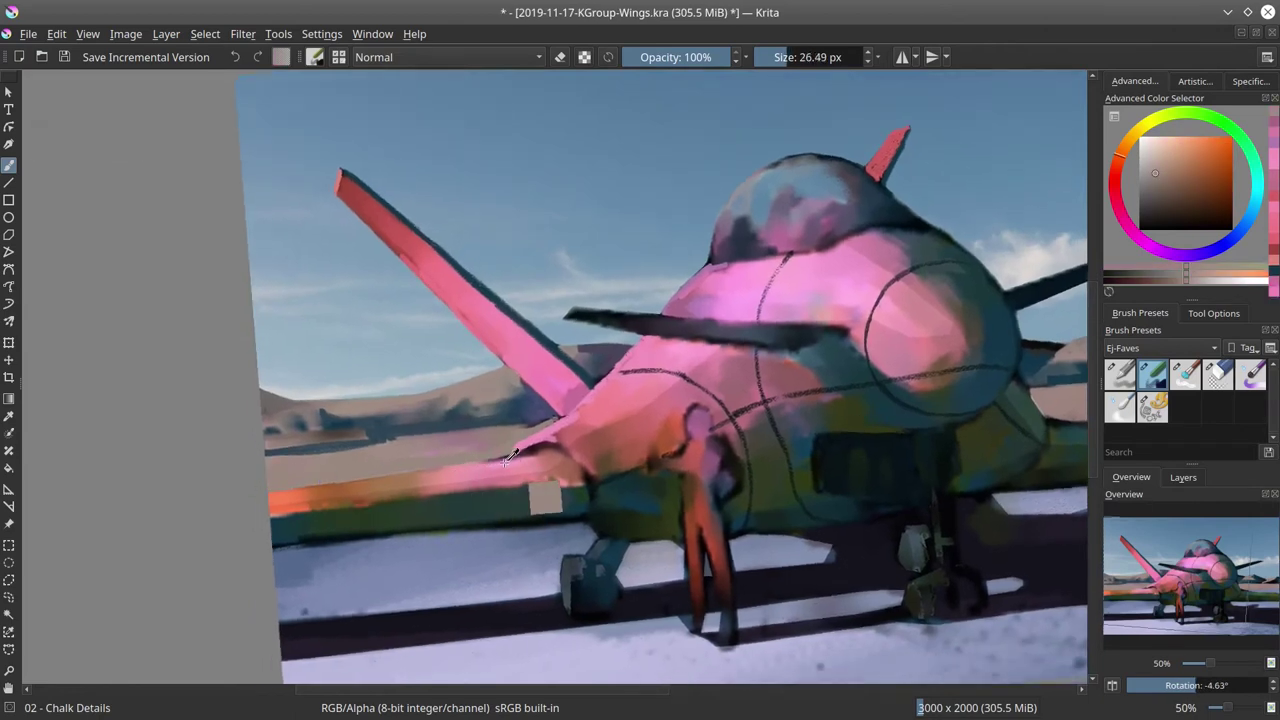
pyautogui.keyDown('ctrl'); pyautogui.click(522, 450); pyautogui.keyUp('ctrl')
pyautogui.moveTo(269, 495)
pyautogui.mouseDown()
pyautogui.moveTo(551, 457)
pyautogui.moveTo(531, 450)
pyautogui.mouseUp()
# Paint a dark seam where the left wing joins the fuselage and touch up the surrounding reds and dark teals.
pyautogui.keyDown('ctrl'); pyautogui.click(555, 513); pyautogui.keyUp('ctrl')
pyautogui.moveTo(526, 447)
pyautogui.mouseDown()
pyautogui.moveTo(553, 447)
pyautogui.moveTo(591, 481)
pyautogui.moveTo(556, 447)
pyautogui.moveTo(608, 486)
pyautogui.moveTo(674, 450)
pyautogui.moveTo(710, 469)
pyautogui.mouseUp()
pyautogui.keyDown('ctrl'); pyautogui.click(562, 431); pyautogui.keyUp('ctrl')
pyautogui.click(1181, 151)
pyautogui.keyDown('ctrl'); pyautogui.click(620, 475); pyautogui.keyUp('ctrl')
pyautogui.keyDown('ctrl'); pyautogui.click(649, 465); pyautogui.keyUp('ctrl')
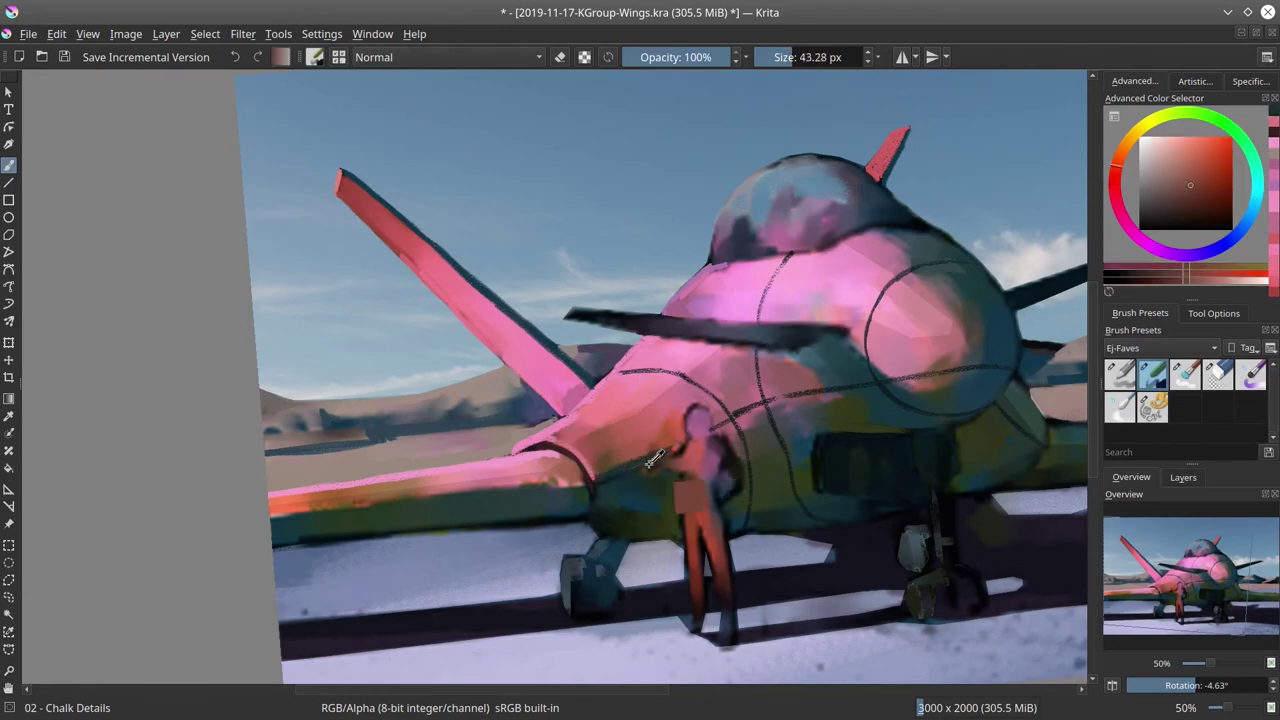
pyautogui.keyDown('ctrl'); pyautogui.click(948, 408); pyautogui.keyUp('ctrl')
pyautogui.moveTo(612, 491); pyautogui.dragTo(596, 490)
pyautogui.keyDown('ctrl'); pyautogui.click(776, 460); pyautogui.keyUp('ctrl')
pyautogui.moveTo(592, 478); pyautogui.dragTo(596, 490)
# Straighten the left wing's lower edge with long strokes of sampled dark green.
pyautogui.moveTo(654, 528); pyautogui.dragTo(686, 503)
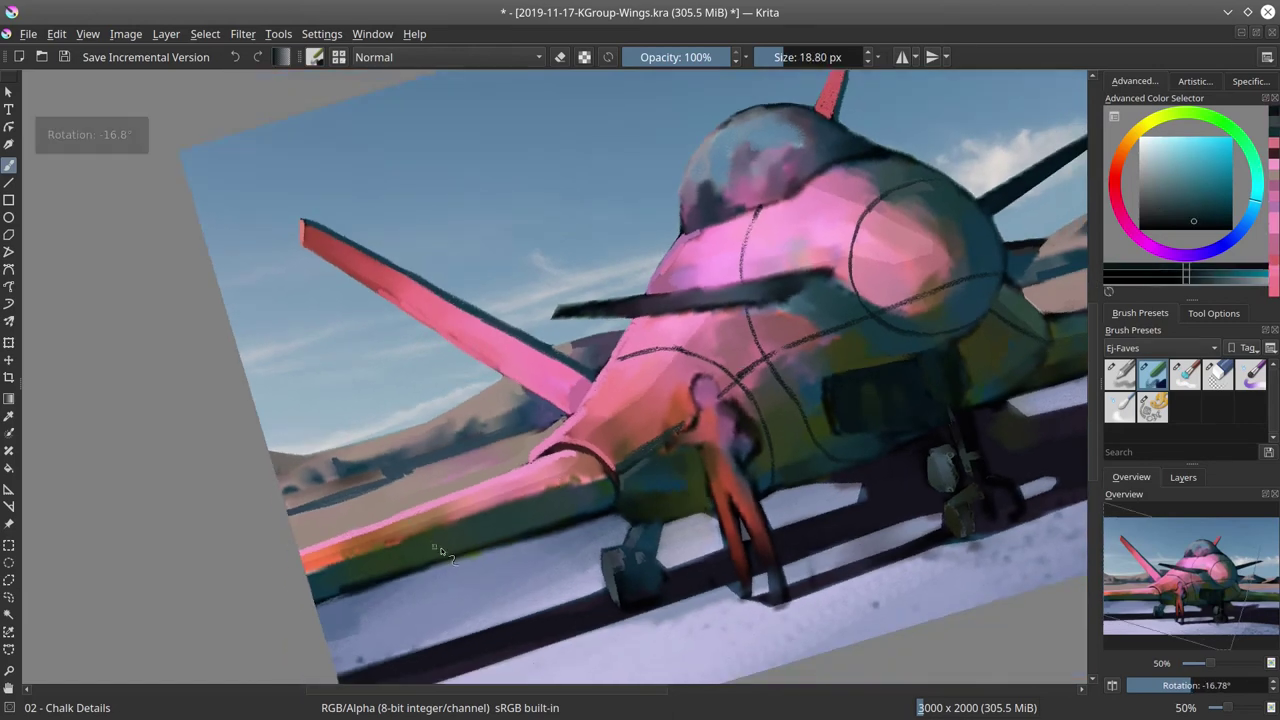
pyautogui.keyDown('ctrl'); pyautogui.click(397, 559); pyautogui.keyUp('ctrl')
pyautogui.moveTo(384, 578); pyautogui.dragTo(392, 578)
pyautogui.moveTo(352, 588); pyautogui.dragTo(600, 514)
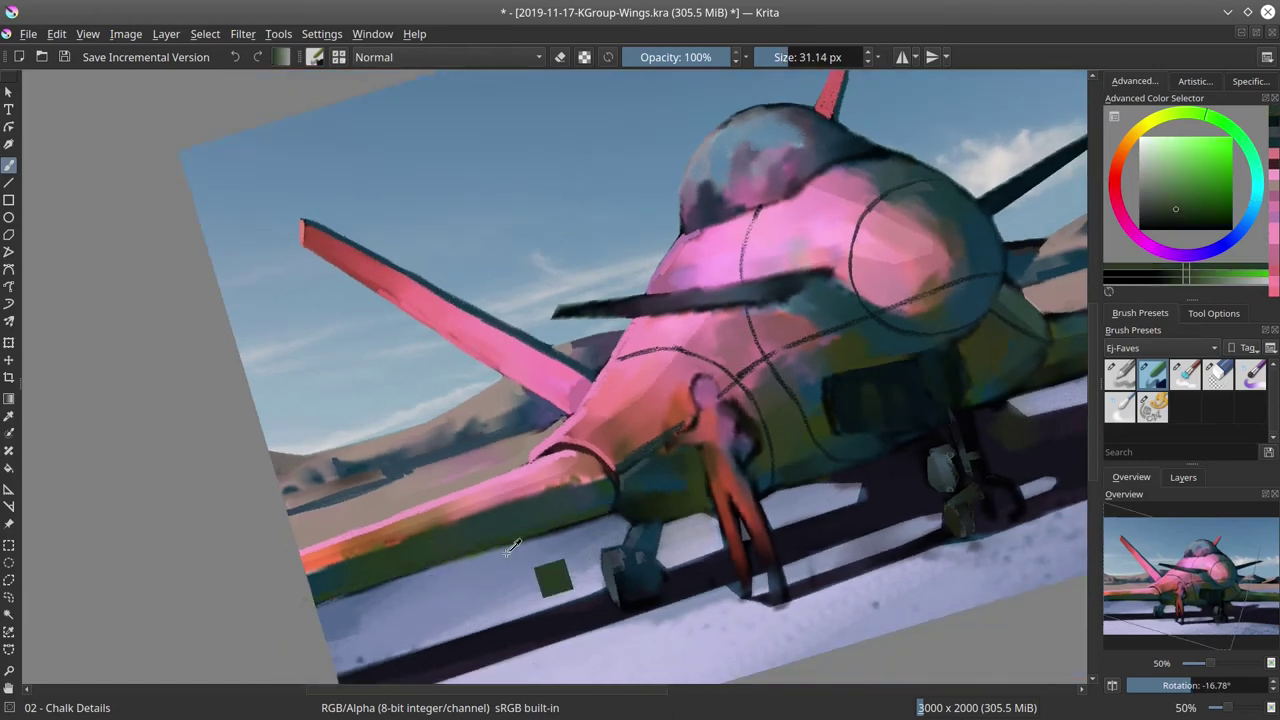
pyautogui.keyDown('ctrl'); pyautogui.click(507, 553); pyautogui.keyUp('ctrl')
pyautogui.moveTo(508, 553); pyautogui.dragTo(507, 553)
pyautogui.moveTo(500, 551); pyautogui.dragTo(626, 519)
# Clean up the ground beneath the left wing with sampled lavender-blue and reset the canvas rotation.
pyautogui.keyDown('ctrl'); pyautogui.click(556, 541); pyautogui.keyUp('ctrl')
pyautogui.keyDown('ctrl'); pyautogui.click(586, 534); pyautogui.keyUp('ctrl')
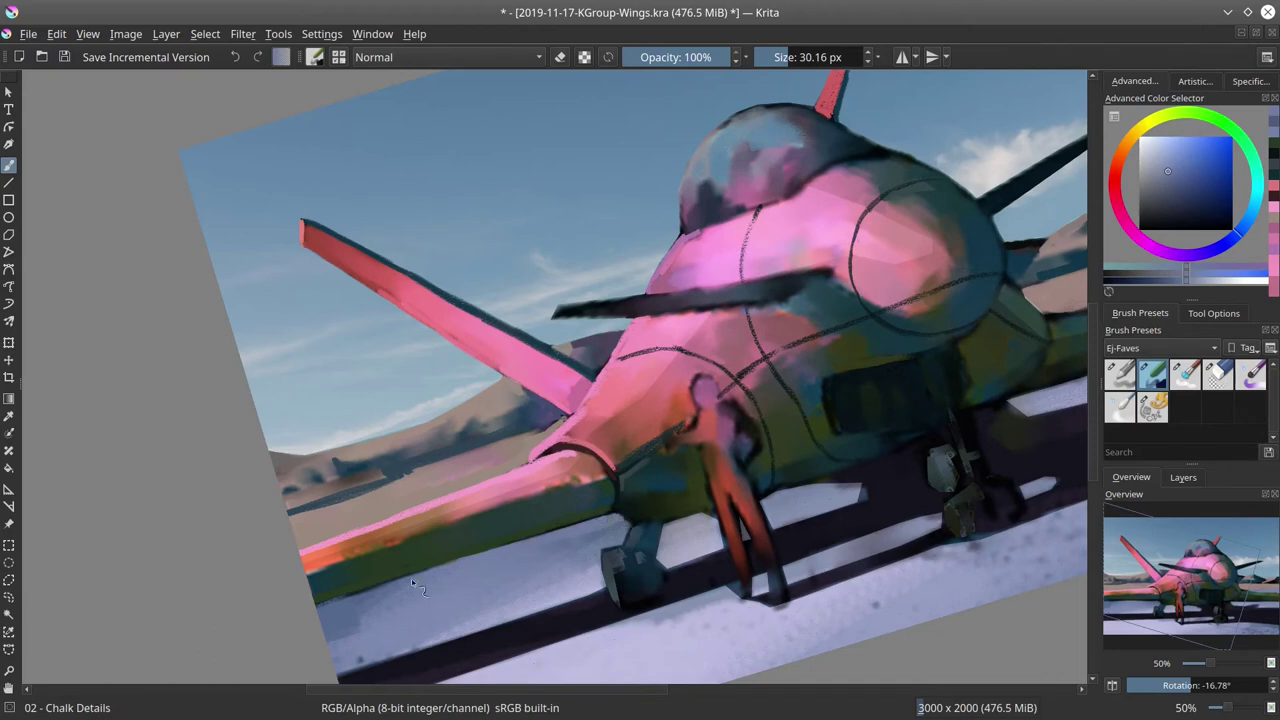
pyautogui.keyDown('ctrl'); pyautogui.click(388, 588); pyautogui.keyUp('ctrl')
pyautogui.moveTo(385, 586); pyautogui.dragTo(305, 610)
pyautogui.press('5')
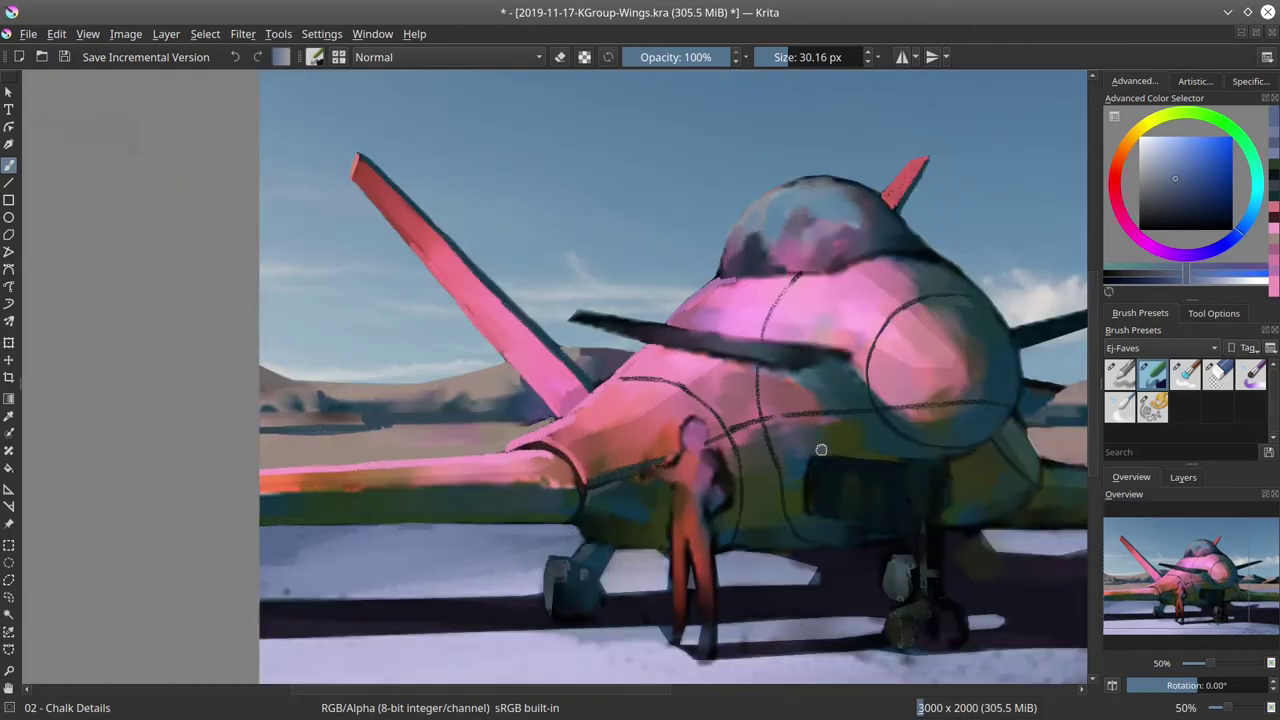
# Pick a muted gray-green and rework the root and upper surface of the right wing beside the fuselage.
pyautogui.click(1156, 185)
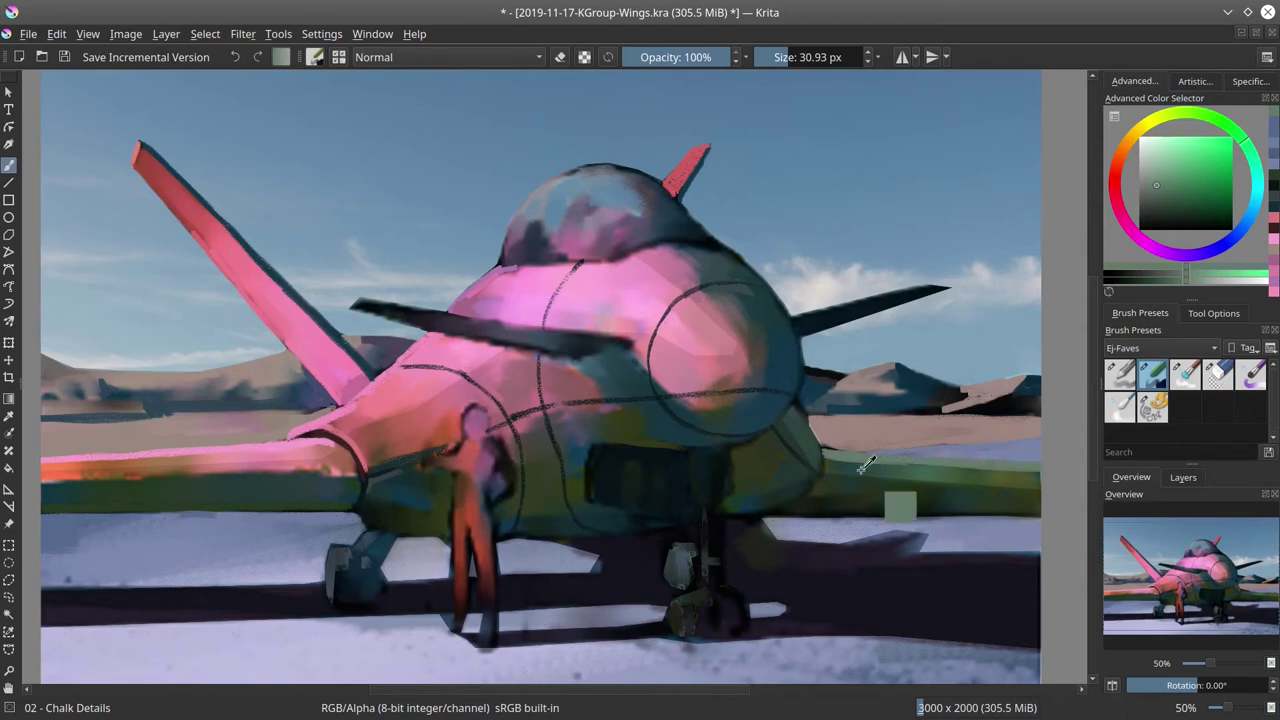
pyautogui.keyDown('ctrl'); pyautogui.click(818, 437); pyautogui.keyUp('ctrl')
pyautogui.moveTo(816, 431); pyautogui.dragTo(824, 444)
pyautogui.keyDown('ctrl'); pyautogui.click(882, 470); pyautogui.keyUp('ctrl')
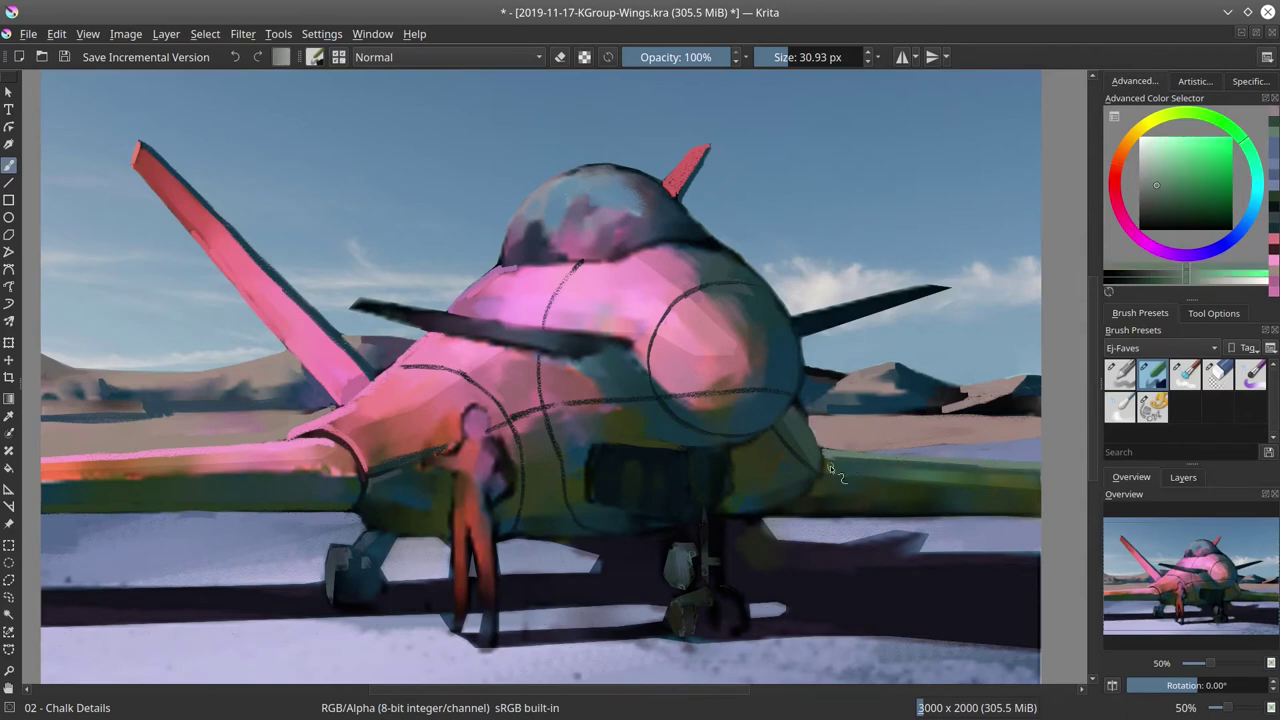
pyautogui.keyDown('shift'); pyautogui.moveTo(869, 491); pyautogui.dragTo(867, 491); pyautogui.keyUp('shift')
pyautogui.moveTo(822, 448)
pyautogui.mouseDown()
pyautogui.moveTo(935, 463)
pyautogui.moveTo(927, 494)
pyautogui.mouseUp()
pyautogui.keyDown('ctrl'); pyautogui.click(457, 473); pyautogui.keyUp('ctrl')
pyautogui.keyDown('ctrl'); pyautogui.click(928, 494); pyautogui.keyUp('ctrl')
# Paint a pale green highlight along the right wing root and upper edge, then clean the sand beside it.
pyautogui.keyDown('ctrl'); pyautogui.click(426, 402); pyautogui.keyUp('ctrl')
pyautogui.click(1188, 161)
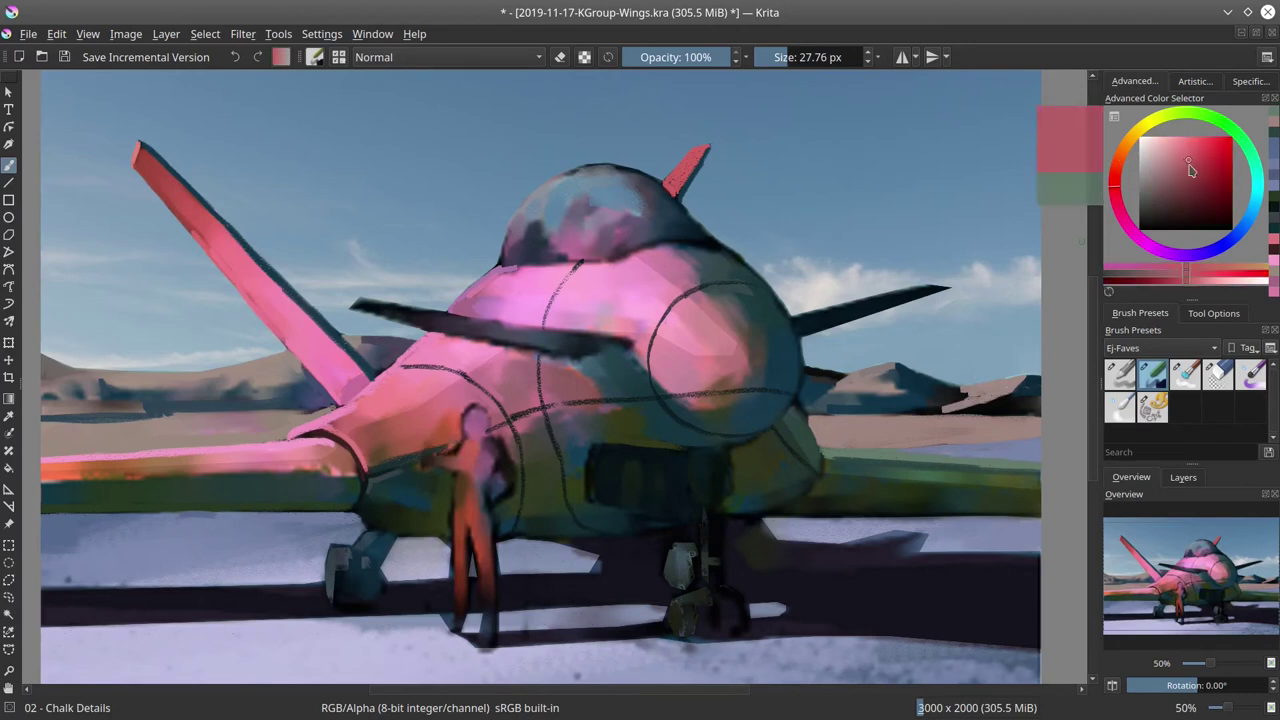
pyautogui.keyDown('ctrl'); pyautogui.click(921, 467); pyautogui.keyUp('ctrl')
pyautogui.moveTo(807, 413)
pyautogui.keyDown('shift'); pyautogui.mouseDown()
pyautogui.moveTo(822, 449)
pyautogui.moveTo(1010, 461)
pyautogui.mouseUp(); pyautogui.keyUp('shift')
pyautogui.keyDown('ctrl'); pyautogui.click(803, 400); pyautogui.keyUp('ctrl')
pyautogui.moveTo(816, 424)
pyautogui.mouseDown()
pyautogui.moveTo(808, 410)
pyautogui.moveTo(811, 421)
pyautogui.mouseUp()
pyautogui.keyDown('ctrl'); pyautogui.click(820, 421); pyautogui.keyUp('ctrl')
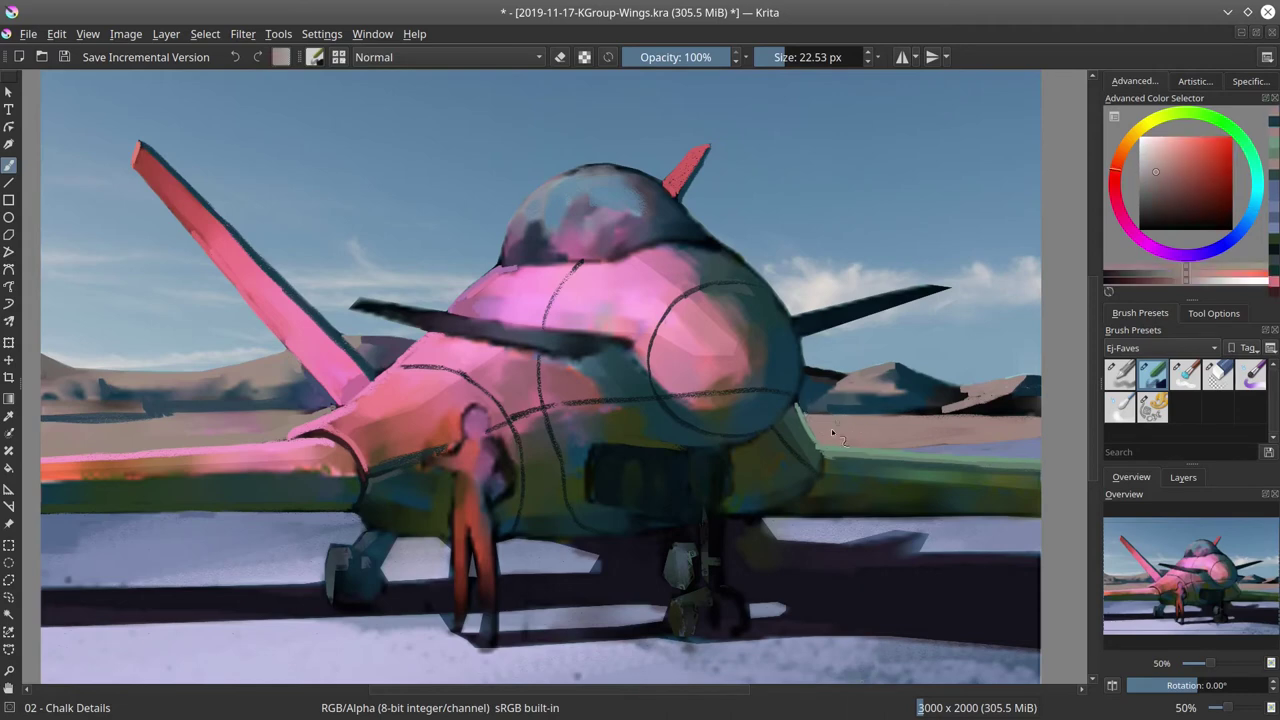
# Paint the ground along the right wing's lower edge with lavender sampled from the tarmac.
pyautogui.keyDown('ctrl'); pyautogui.click(838, 522); pyautogui.keyUp('ctrl')
pyautogui.moveTo(836, 519); pyautogui.dragTo(846, 519)
pyautogui.moveTo(822, 519); pyautogui.dragTo(968, 516)
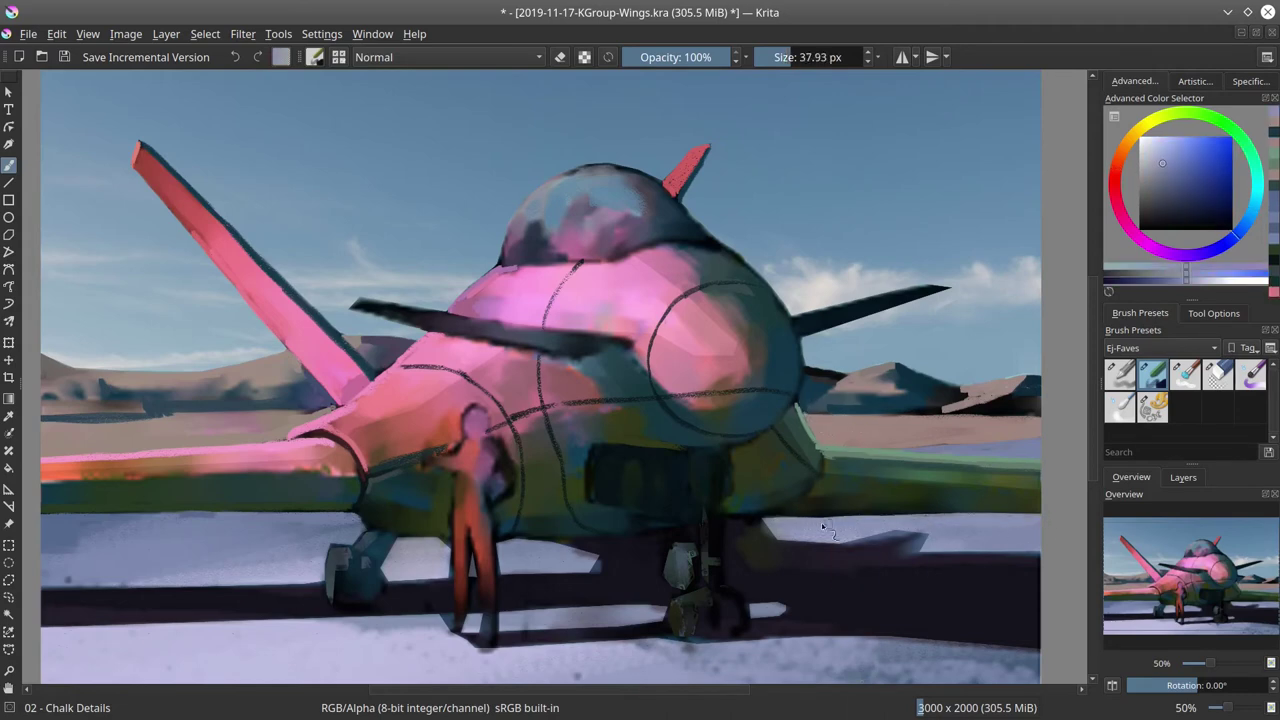
# Mirror the canvas view to check the whole composition and save the painting.
pyautogui.click(1112, 687)
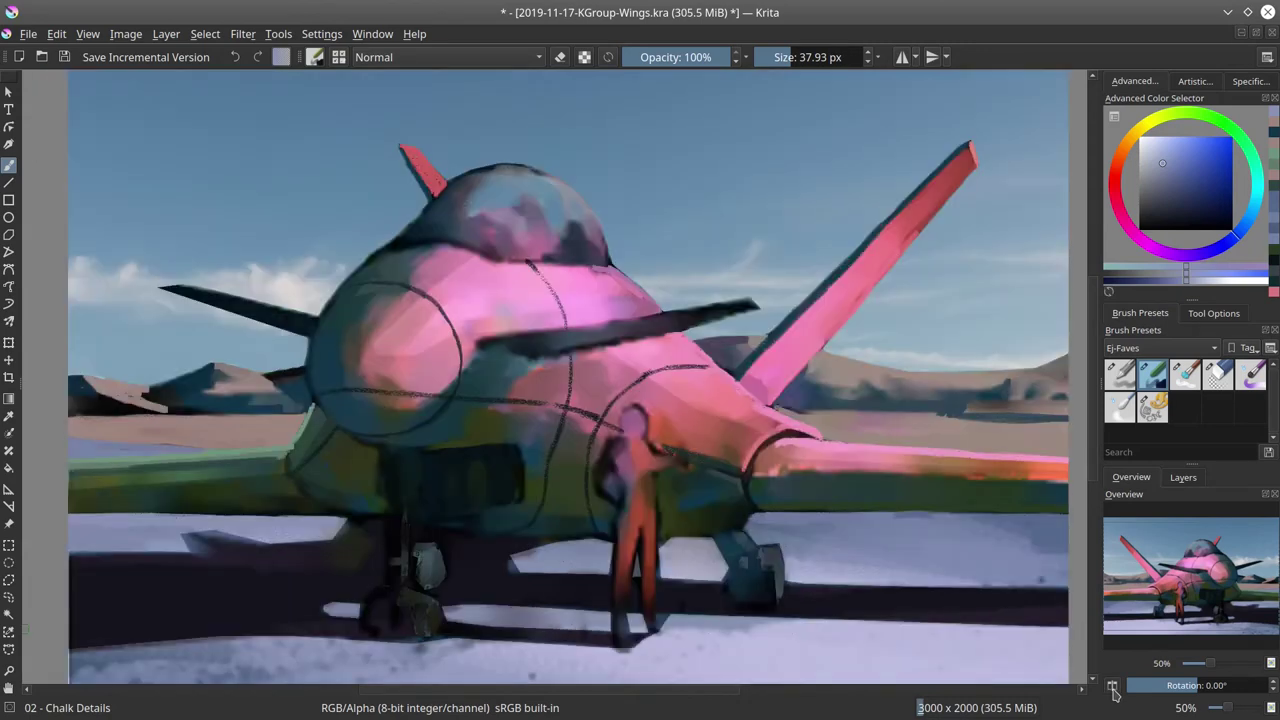
pyautogui.press('-')
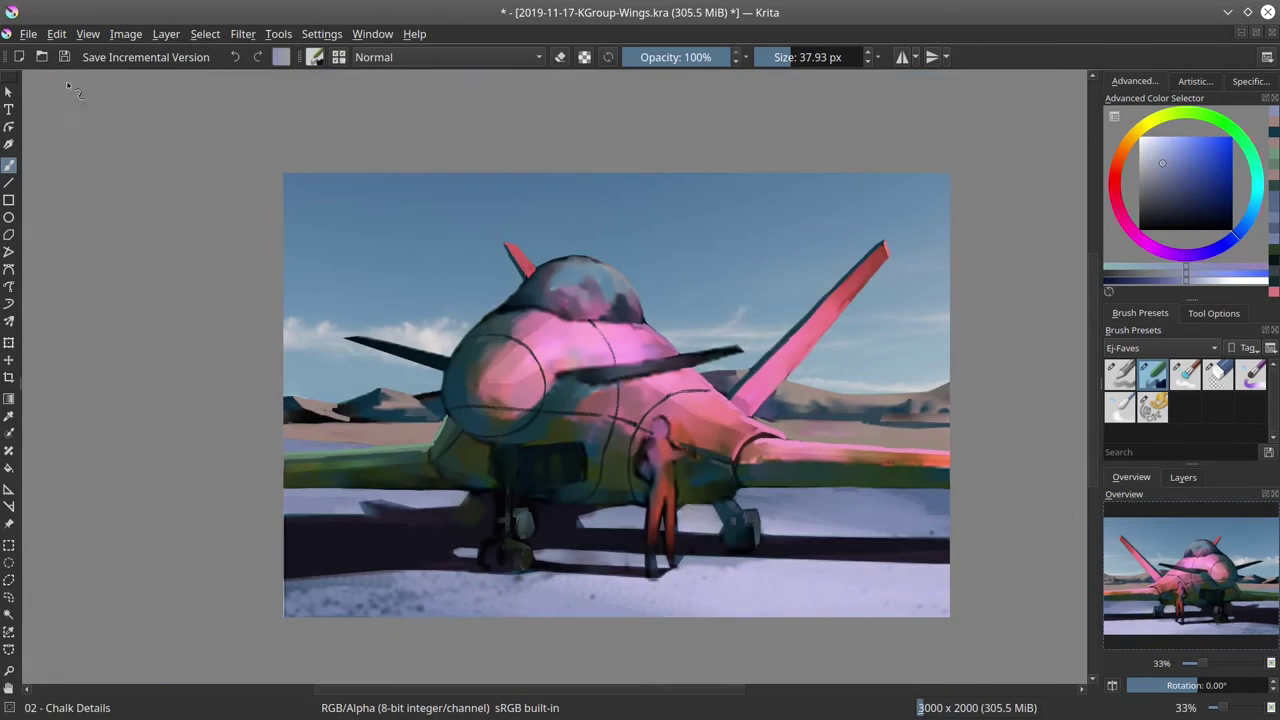
pyautogui.click(63, 57)
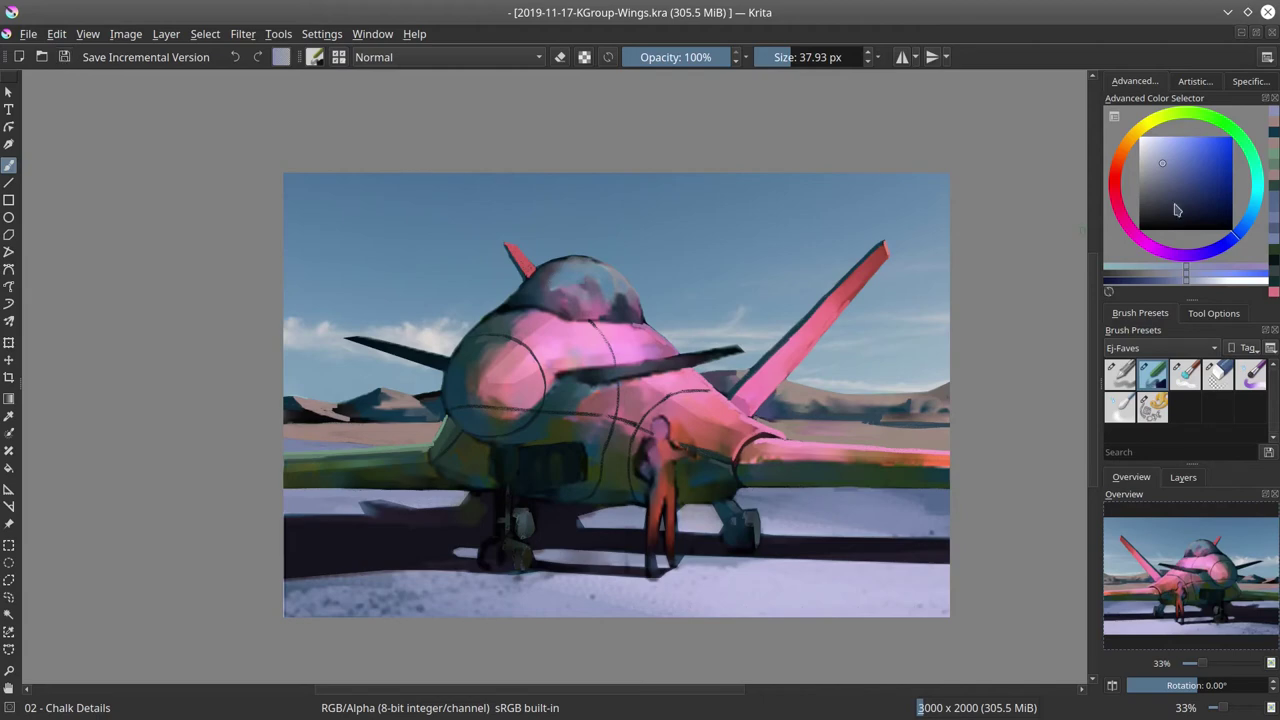
# Shade the jet's underside below the nose with a darker muted blue in Multiply mode.
pyautogui.click(1163, 190)
pyautogui.click(440, 59)
pyautogui.click(446, 208)
pyautogui.moveTo(468, 436); pyautogui.dragTo(521, 435)
pyautogui.press('[')
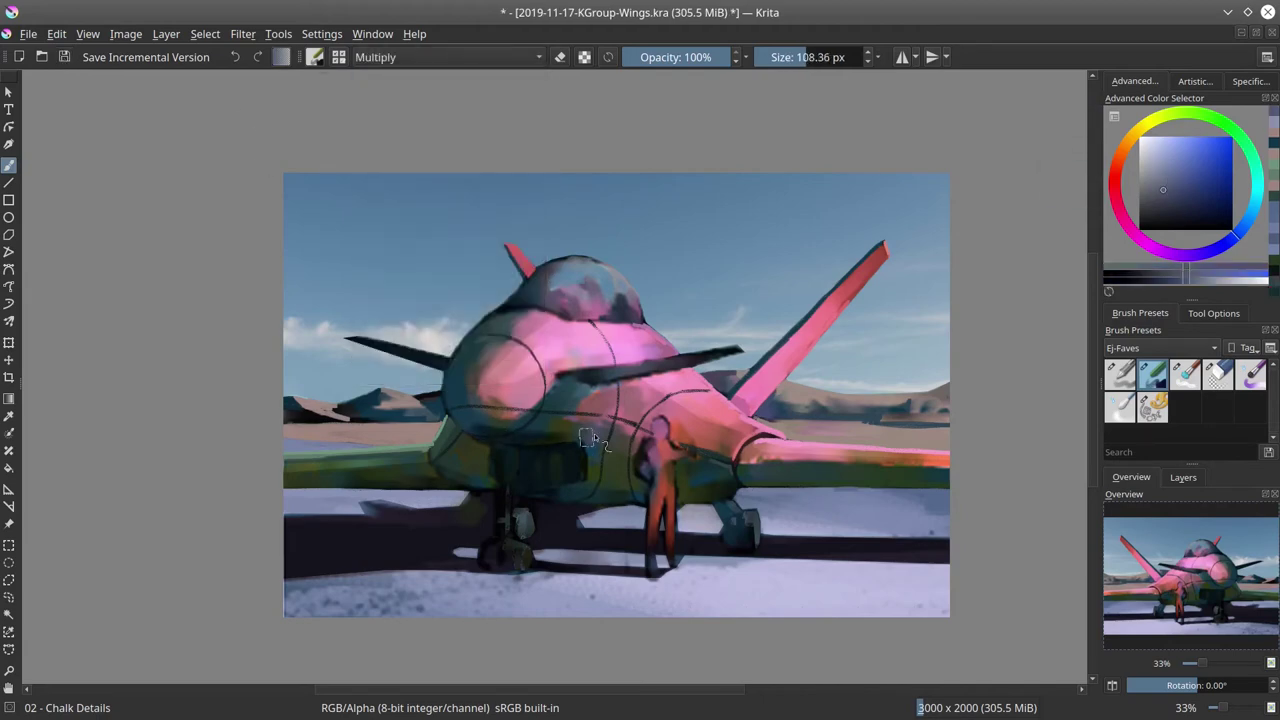
# Set the brush to Screen mode at 40% opacity for lightening the jet's underside.
pyautogui.click(437, 57)
pyautogui.click(386, 180)
pyautogui.click(670, 58)
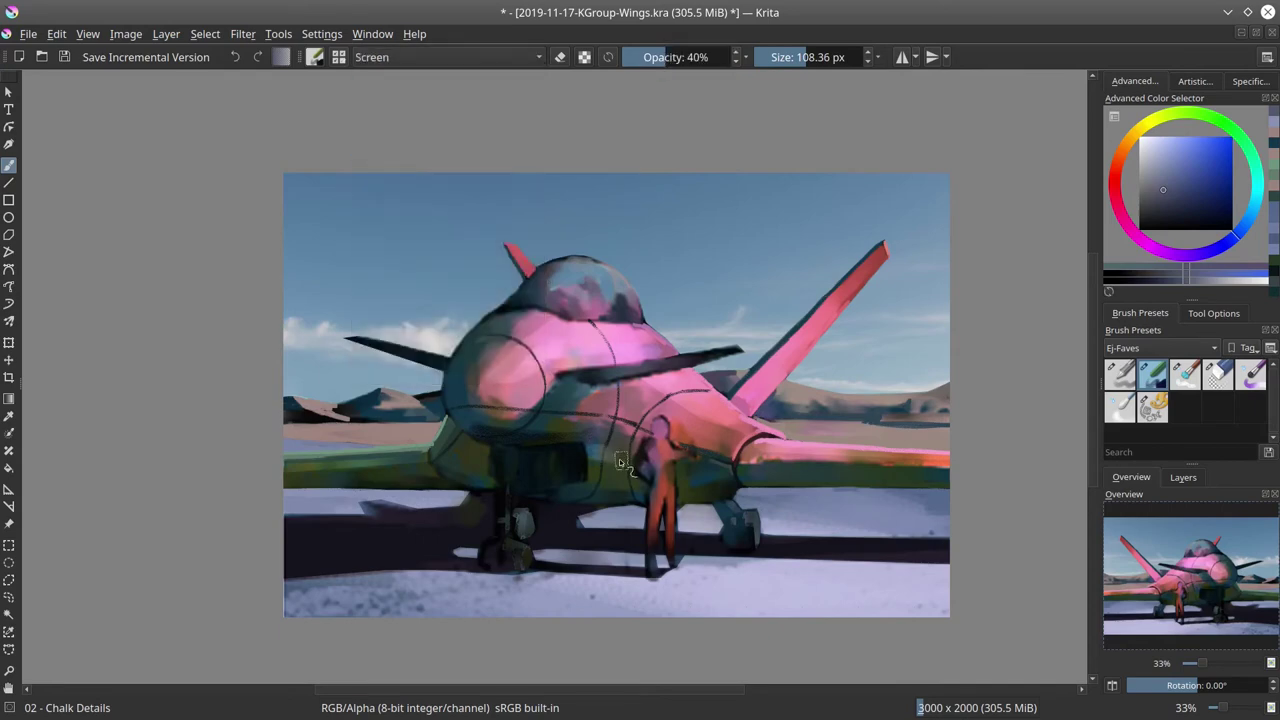
pyautogui.press('[')
pyautogui.press('[')
pyautogui.press('[')
# Switch to the Blender Textured Soft brush and reduce its size to about 51 px.
pyautogui.press('.')
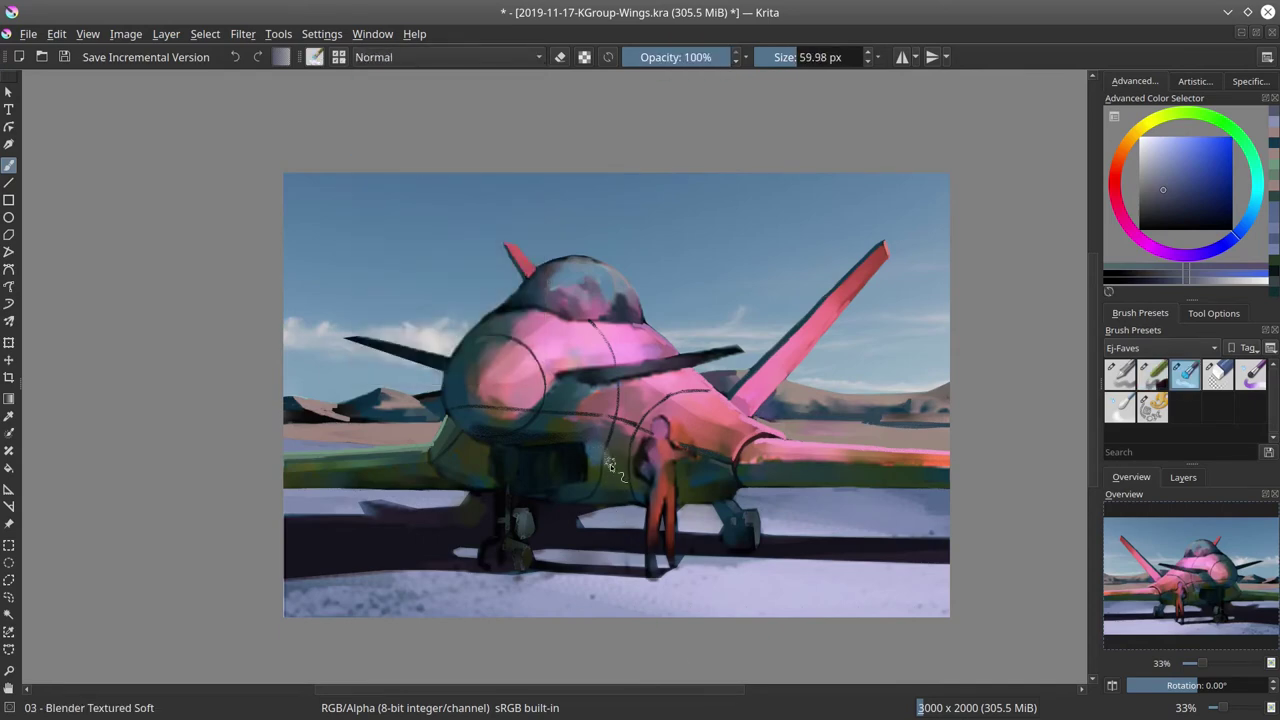
pyautogui.press(',')
pyautogui.press('.')
pyautogui.press('[')
# Save the painting after viewing it at thumbnail size.
pyautogui.scroll(-5, 668, 445)
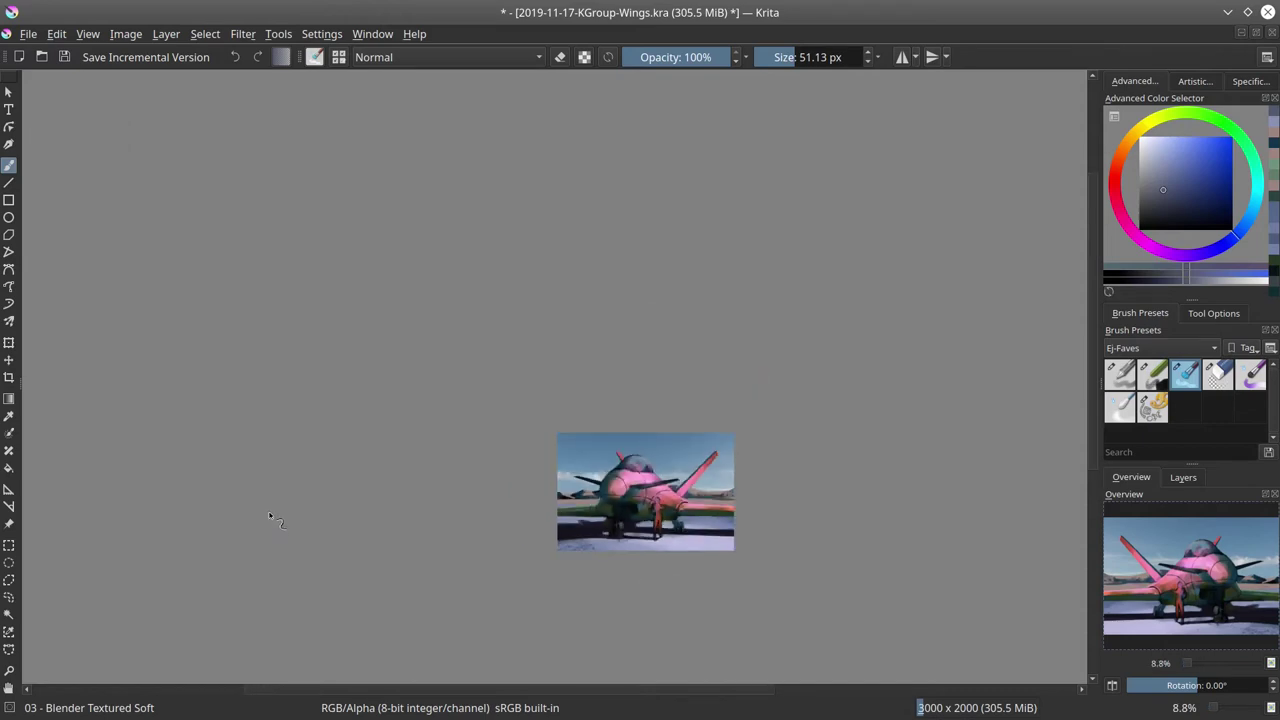
pyautogui.click(65, 58)
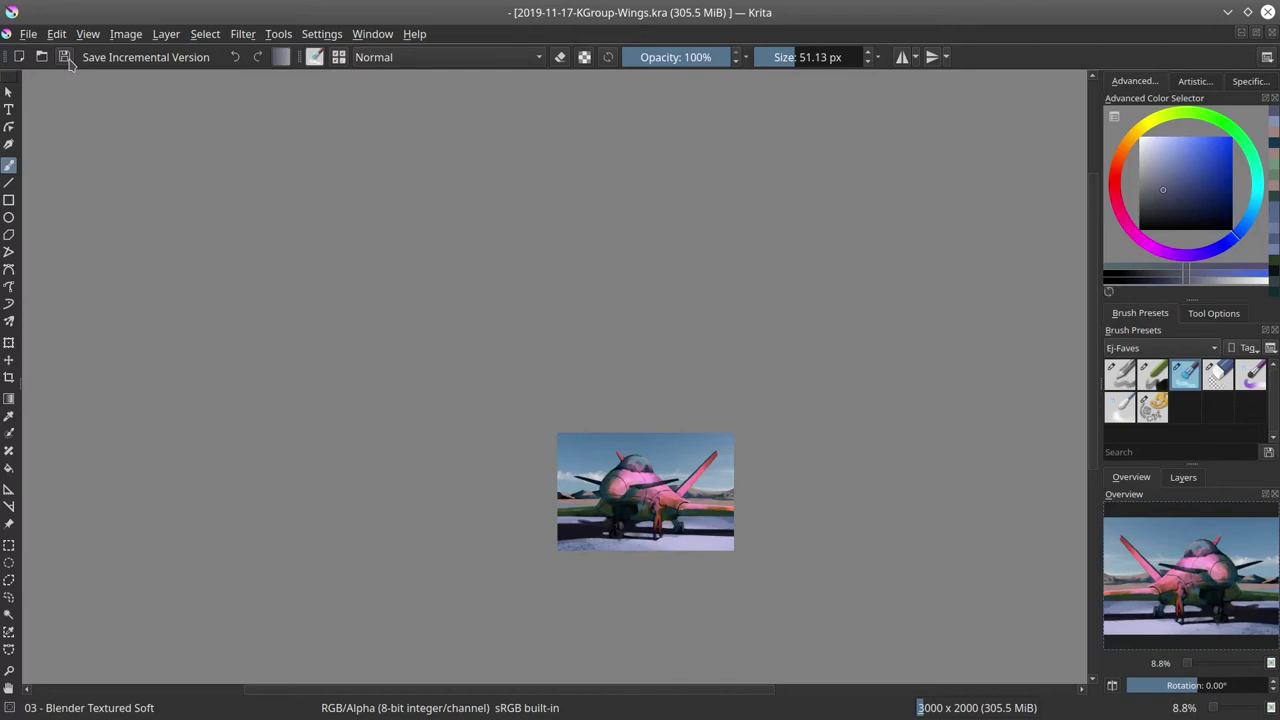
pyautogui.moveTo(356, 2)
pyautogui.click(508, 16)
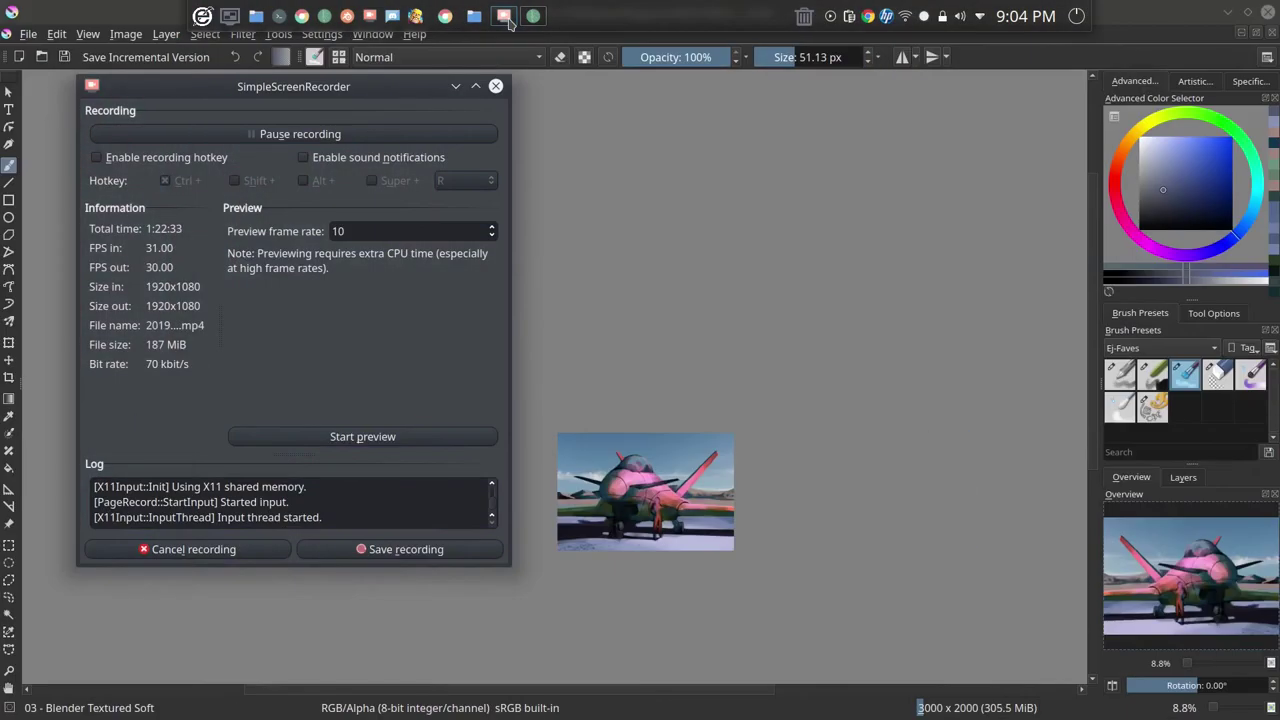
pyautogui.click(510, 16)
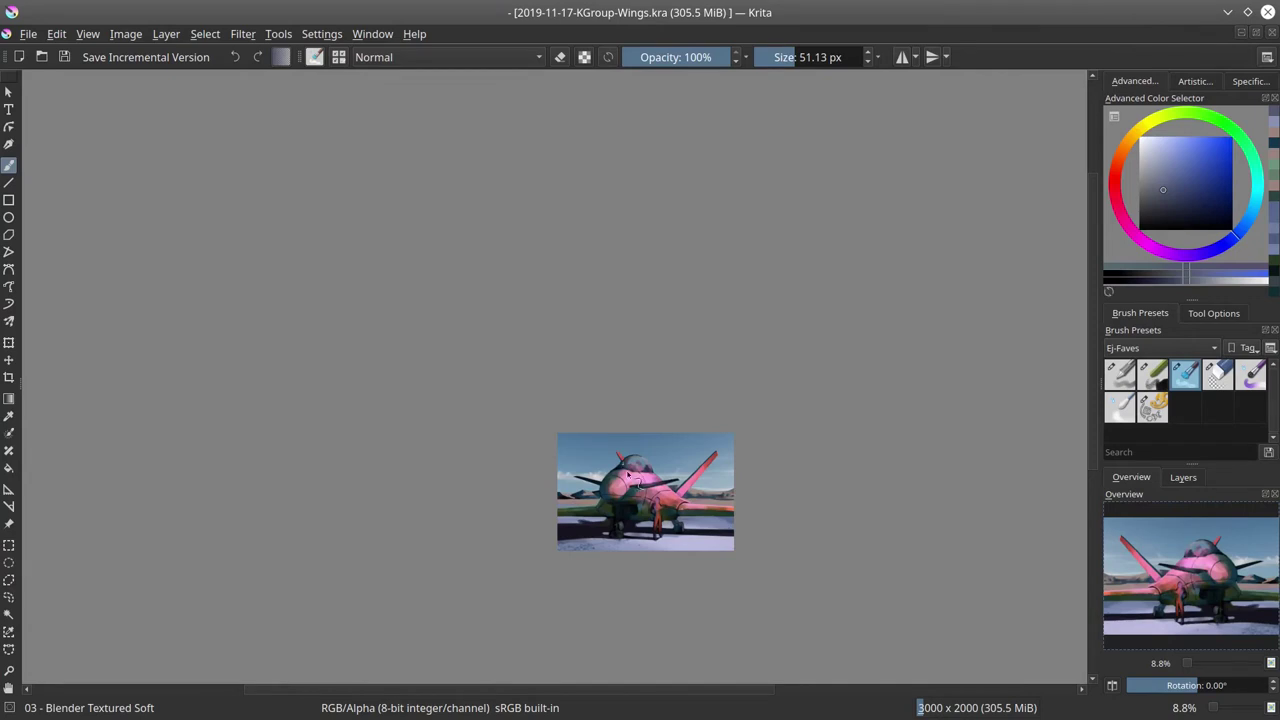
# Set up the Chalk Details brush in Color Dodge mode at 100% opacity with a muted dark red.
pyautogui.scroll(5, 628, 543)
pyautogui.press('/')
pyautogui.click(1115, 170)
pyautogui.click(1172, 192)
pyautogui.click(455, 58)
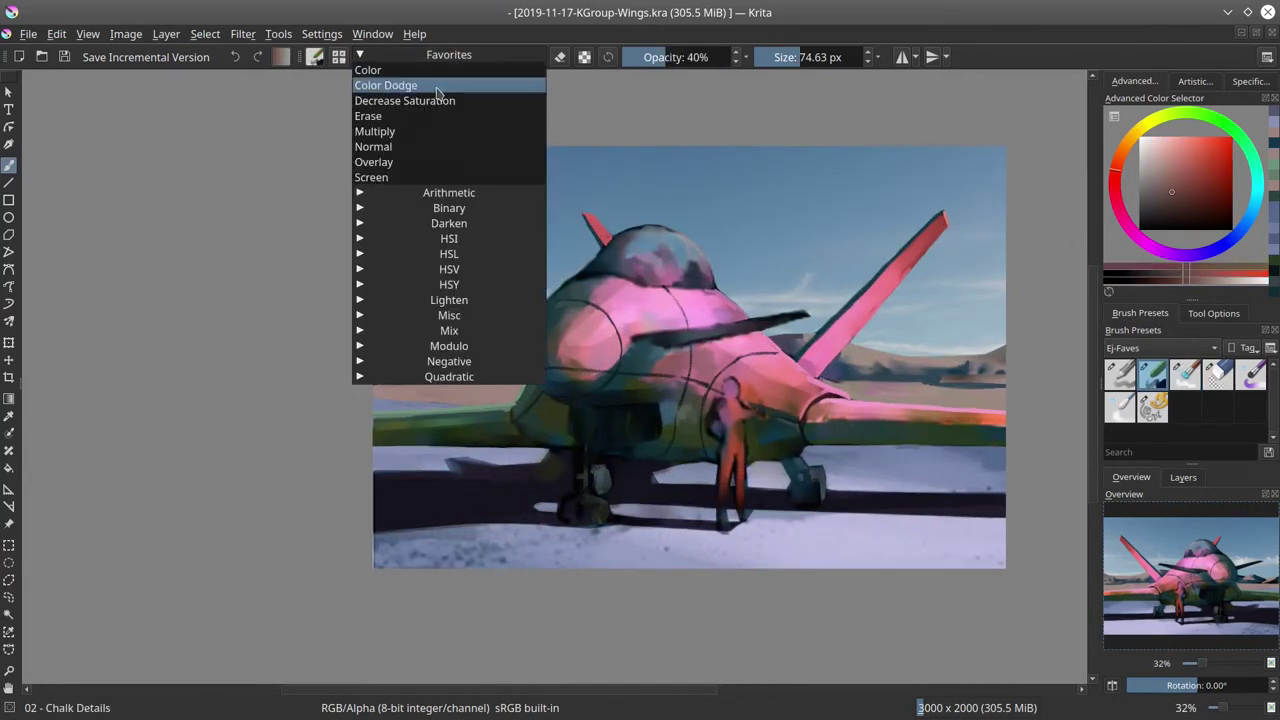
pyautogui.click(437, 89)
pyautogui.moveTo(696, 60); pyautogui.dragTo(736, 68)
# Paint glowing warm highlights along the nose landing gear strut and onto its wheel in Color Dodge mode.
pyautogui.moveTo(600, 449); pyautogui.dragTo(588, 437)
pyautogui.moveTo(591, 408); pyautogui.dragTo(593, 467)
pyautogui.moveTo(587, 446)
pyautogui.mouseDown()
pyautogui.moveTo(599, 508)
pyautogui.moveTo(588, 460)
pyautogui.mouseUp()
pyautogui.moveTo(590, 409); pyautogui.dragTo(590, 439)
pyautogui.moveTo(590, 497); pyautogui.dragTo(608, 528)
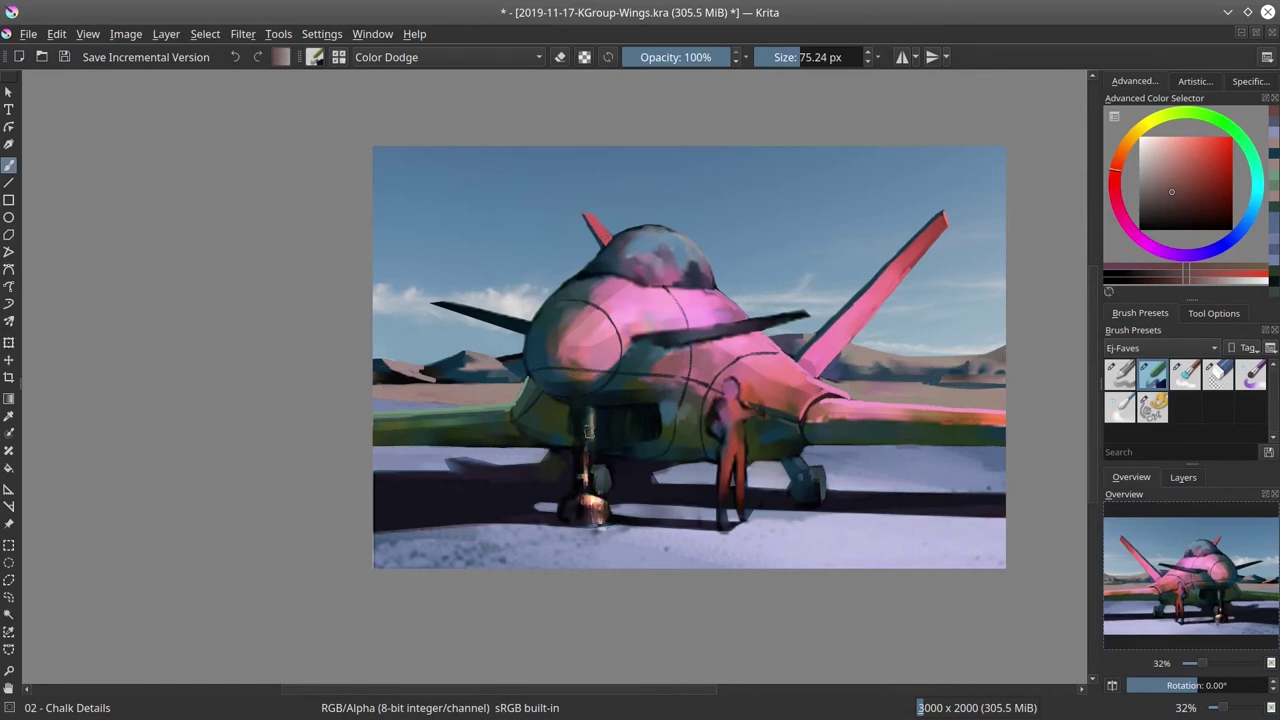
pyautogui.press('[')
pyautogui.press('[')
pyautogui.moveTo(590, 446); pyautogui.dragTo(591, 410)
pyautogui.keyDown('ctrl'); pyautogui.click(807, 488); pyautogui.keyUp('ctrl')
pyautogui.keyDown('ctrl'); pyautogui.click(603, 477); pyautogui.keyUp('ctrl')
pyautogui.keyDown('ctrl'); pyautogui.click(814, 468); pyautogui.keyUp('ctrl')
pyautogui.moveTo(596, 478)
pyautogui.mouseDown()
pyautogui.moveTo(605, 490)
pyautogui.moveTo(586, 449)
pyautogui.mouseUp()
pyautogui.hotkey('ctrl', 'z')
# Return the brush to Normal mode with a near-black blue at about 55 px for the nose gear and save the painting.
pyautogui.click(508, 58)
pyautogui.click(508, 146)
pyautogui.keyDown('ctrl'); pyautogui.click(818, 492); pyautogui.keyUp('ctrl')
pyautogui.click(1162, 222)
pyautogui.click(1160, 221)
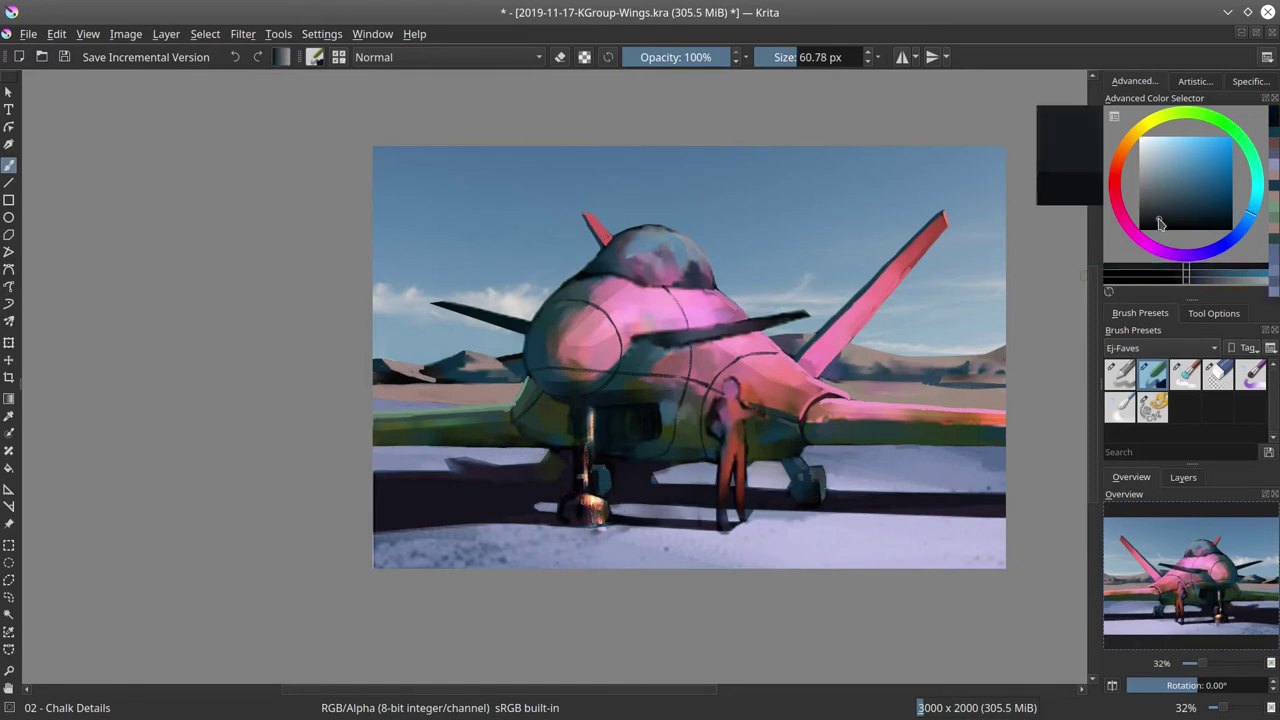
pyautogui.press('[')
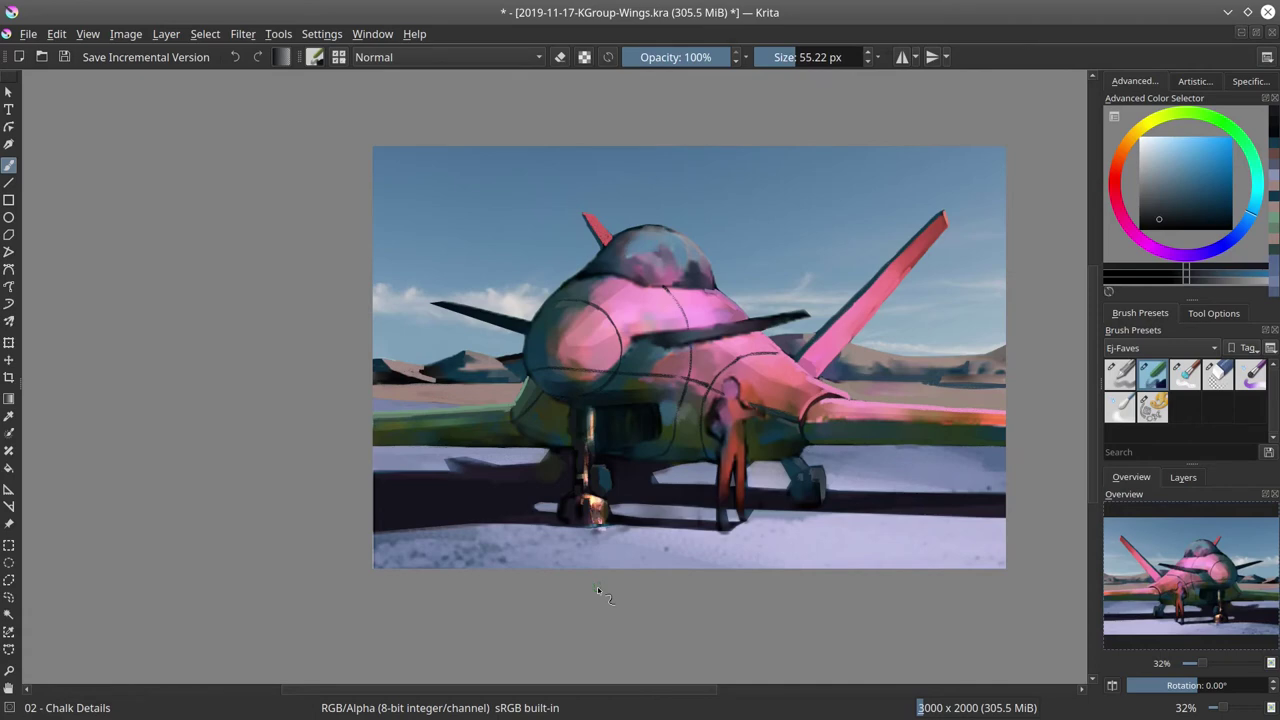
pyautogui.hotkey('ctrl', 's')
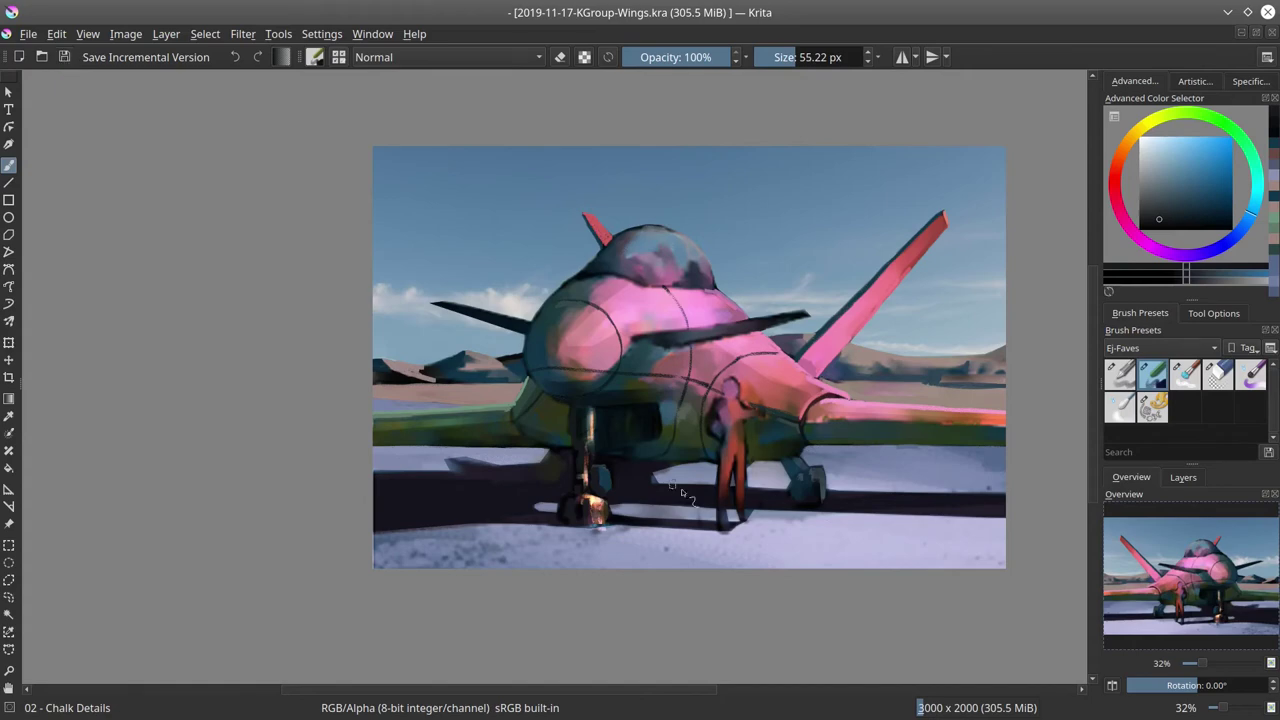
# Clean up the lit ground between the front wheel and the figure with sampled lavender at about 46 px.
pyautogui.keyDown('ctrl'); pyautogui.click(707, 514); pyautogui.keyUp('ctrl')
pyautogui.press('[')
pyautogui.press('[')
pyautogui.moveTo(636, 508); pyautogui.dragTo(687, 514)
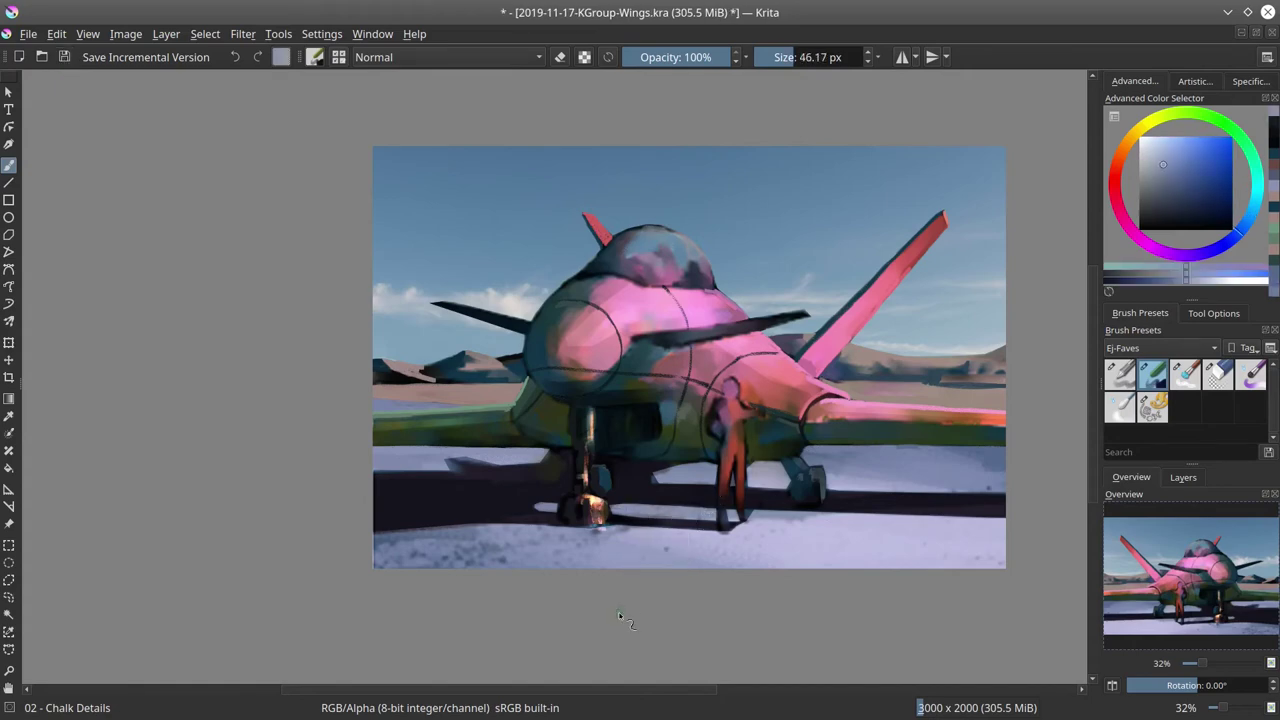
pyautogui.keyDown('ctrl'); pyautogui.click(780, 530); pyautogui.keyUp('ctrl')
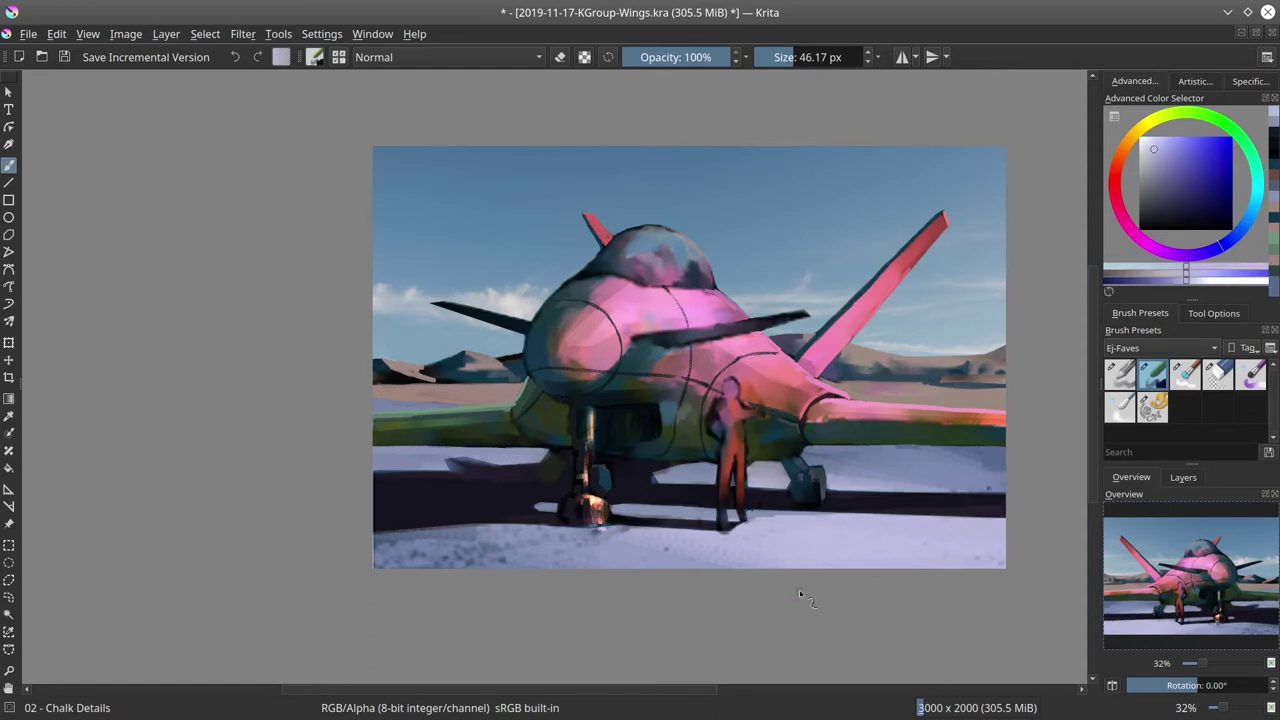
# Touch up the wing and ground along the painting's left border with sampled green and muted blue.
pyautogui.keyDown('ctrl'); pyautogui.click(392, 421); pyautogui.keyUp('ctrl')
pyautogui.press('[')
pyautogui.moveTo(373, 418); pyautogui.dragTo(373, 434)
pyautogui.keyDown('ctrl'); pyautogui.click(378, 532); pyautogui.keyUp('ctrl')
pyautogui.press(']')
pyautogui.press(']')
pyautogui.moveTo(375, 538); pyautogui.dragTo(371, 541)
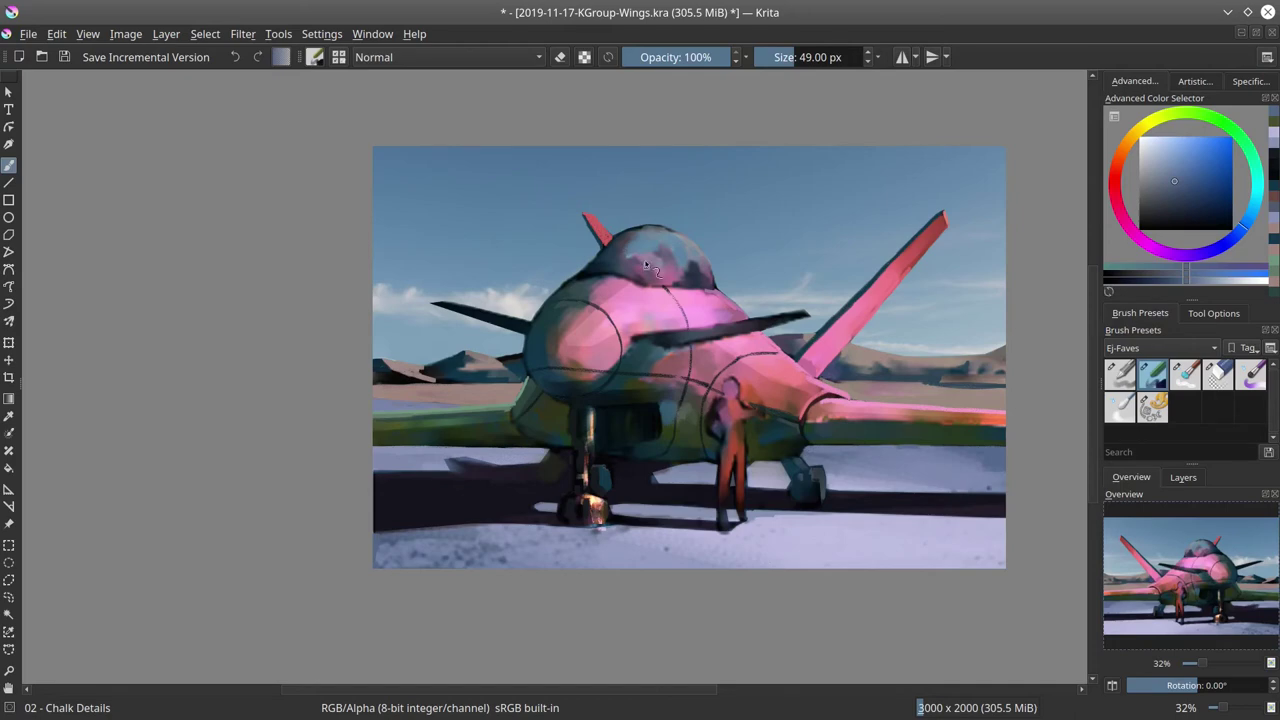
# Refine the shading on the shadowed side of the nose cone with sampled teal at about 22 px.
pyautogui.moveTo(642, 260)
pyautogui.mouseDown()
pyautogui.moveTo(646, 354)
pyautogui.moveTo(573, 335)
pyautogui.moveTo(562, 364)
pyautogui.moveTo(584, 355)
pyautogui.moveTo(587, 318)
pyautogui.mouseUp()
pyautogui.keyDown('ctrl'); pyautogui.click(580, 337); pyautogui.keyUp('ctrl')
pyautogui.keyDown('ctrl'); pyautogui.click(567, 345); pyautogui.keyUp('ctrl')
pyautogui.moveTo(592, 318); pyautogui.dragTo(603, 306)
pyautogui.keyDown('ctrl'); pyautogui.click(522, 364); pyautogui.keyUp('ctrl')
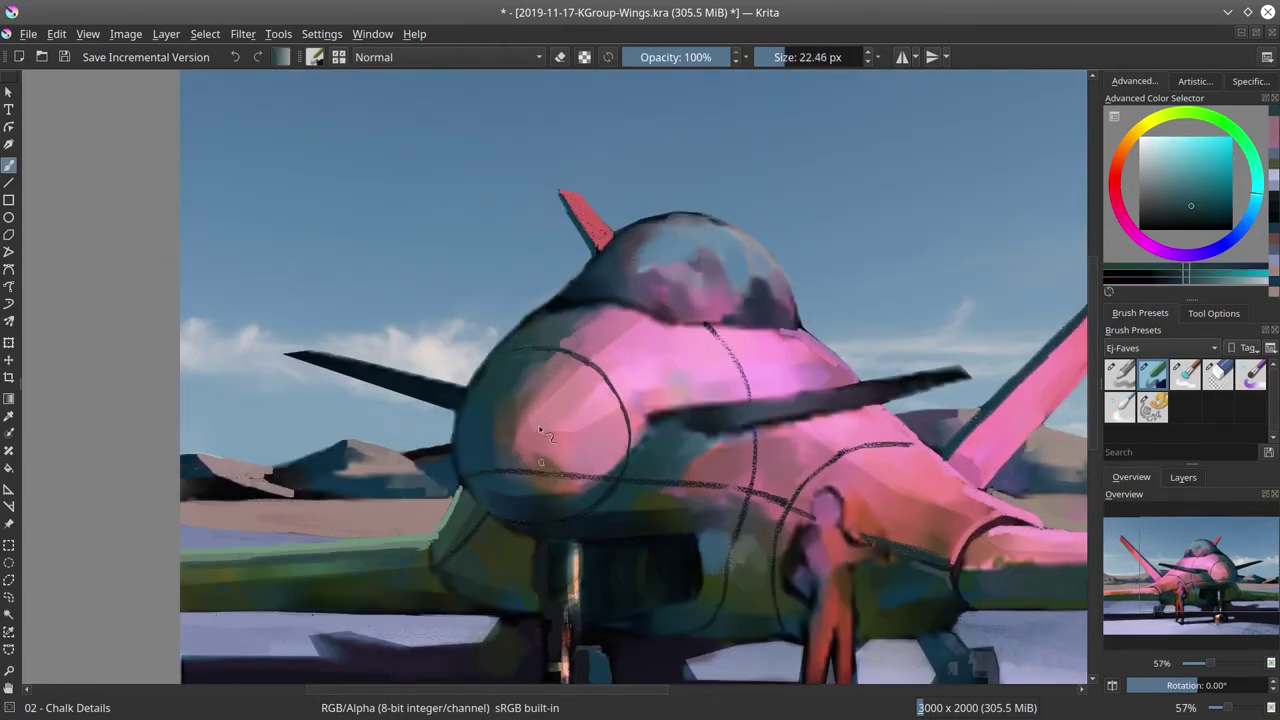
pyautogui.moveTo(543, 428); pyautogui.dragTo(518, 376)
pyautogui.moveTo(488, 366); pyautogui.dragTo(503, 381)
# Refine the nose cone's outer left edge down to the horizon with sampled teal and background blue tones.
pyautogui.keyDown('ctrl'); pyautogui.click(476, 414); pyautogui.keyUp('ctrl')
pyautogui.keyDown('ctrl'); pyautogui.click(497, 381); pyautogui.keyUp('ctrl')
pyautogui.moveTo(479, 381)
pyautogui.mouseDown()
pyautogui.moveTo(503, 465)
pyautogui.moveTo(502, 411)
pyautogui.moveTo(461, 408)
pyautogui.moveTo(456, 476)
pyautogui.moveTo(445, 451)
pyautogui.moveTo(468, 407)
pyautogui.moveTo(468, 484)
pyautogui.mouseUp()
pyautogui.keyDown('ctrl'); pyautogui.click(468, 455); pyautogui.keyUp('ctrl')
pyautogui.keyDown('ctrl'); pyautogui.click(455, 466); pyautogui.keyUp('ctrl')
pyautogui.keyDown('ctrl'); pyautogui.click(446, 442); pyautogui.keyUp('ctrl')
pyautogui.keyDown('ctrl'); pyautogui.click(462, 463); pyautogui.keyUp('ctrl')
pyautogui.keyDown('ctrl'); pyautogui.click(472, 484); pyautogui.keyUp('ctrl')
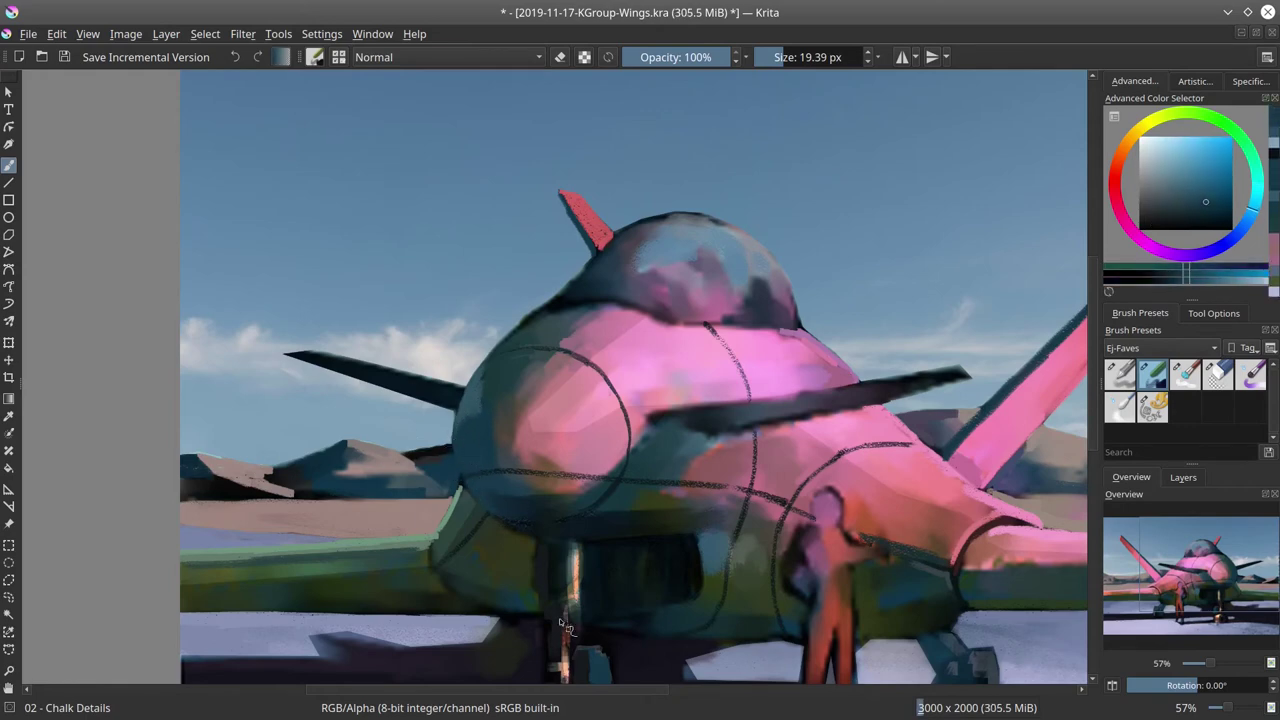
# Clean up the upper nose contour and the canopy's base with sampled dark teal, blue and pink at about 16 px.
pyautogui.keyDown('ctrl'); pyautogui.click(558, 327); pyautogui.keyUp('ctrl')
pyautogui.press('[')
pyautogui.moveTo(496, 352); pyautogui.dragTo(516, 331)
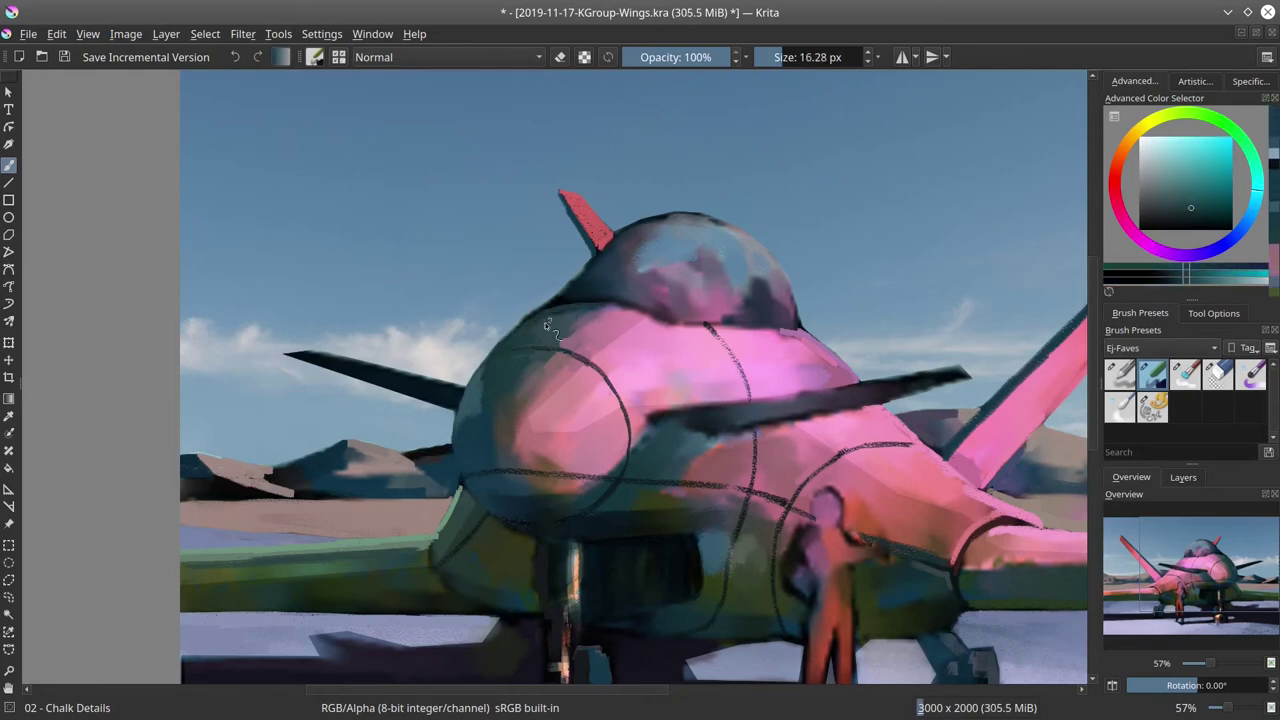
pyautogui.keyDown('ctrl'); pyautogui.click(548, 324); pyautogui.keyUp('ctrl')
pyautogui.keyDown('ctrl'); pyautogui.click(616, 305); pyautogui.keyUp('ctrl')
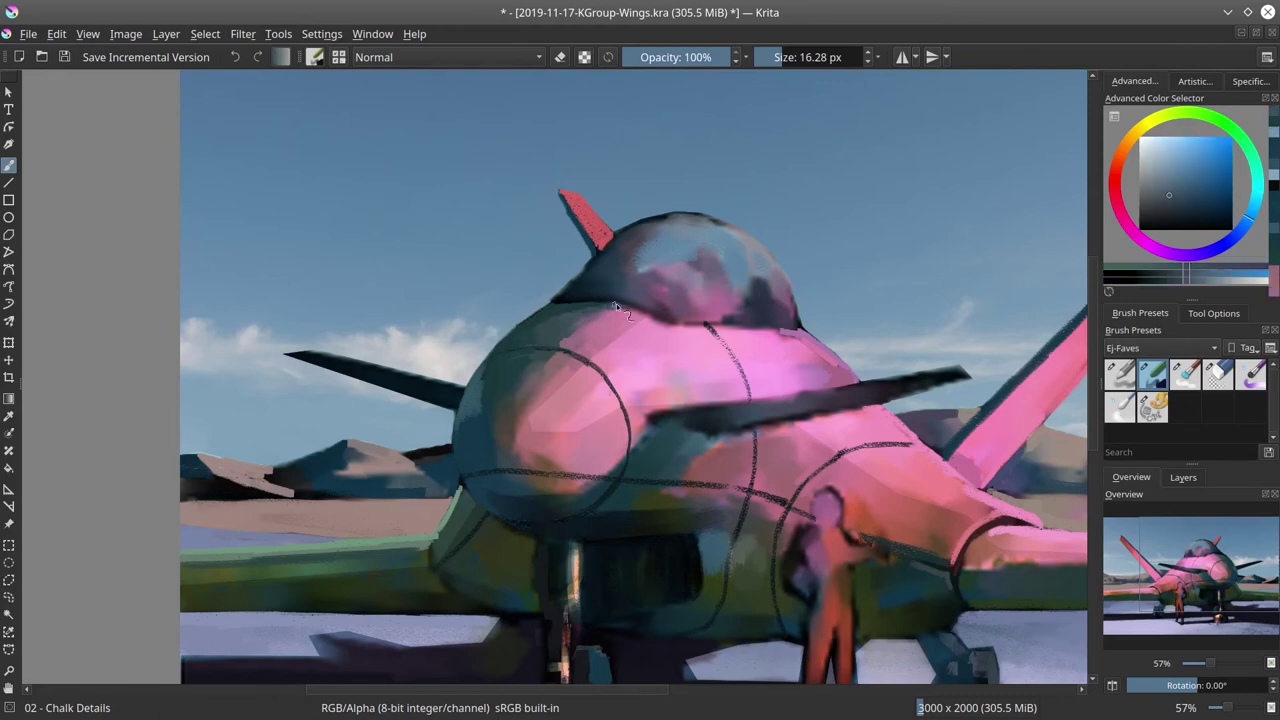
pyautogui.keyDown('ctrl'); pyautogui.click(686, 334); pyautogui.keyUp('ctrl')
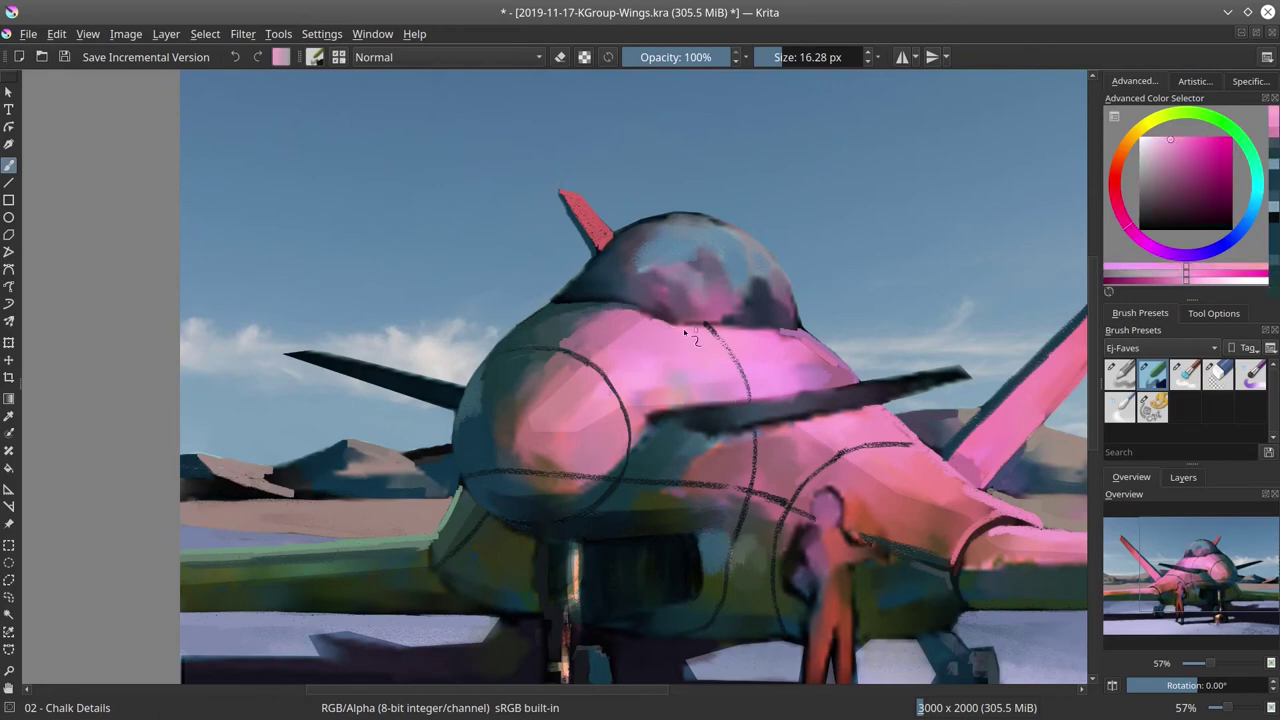
pyautogui.keyDown('ctrl'); pyautogui.click(739, 340); pyautogui.keyUp('ctrl')
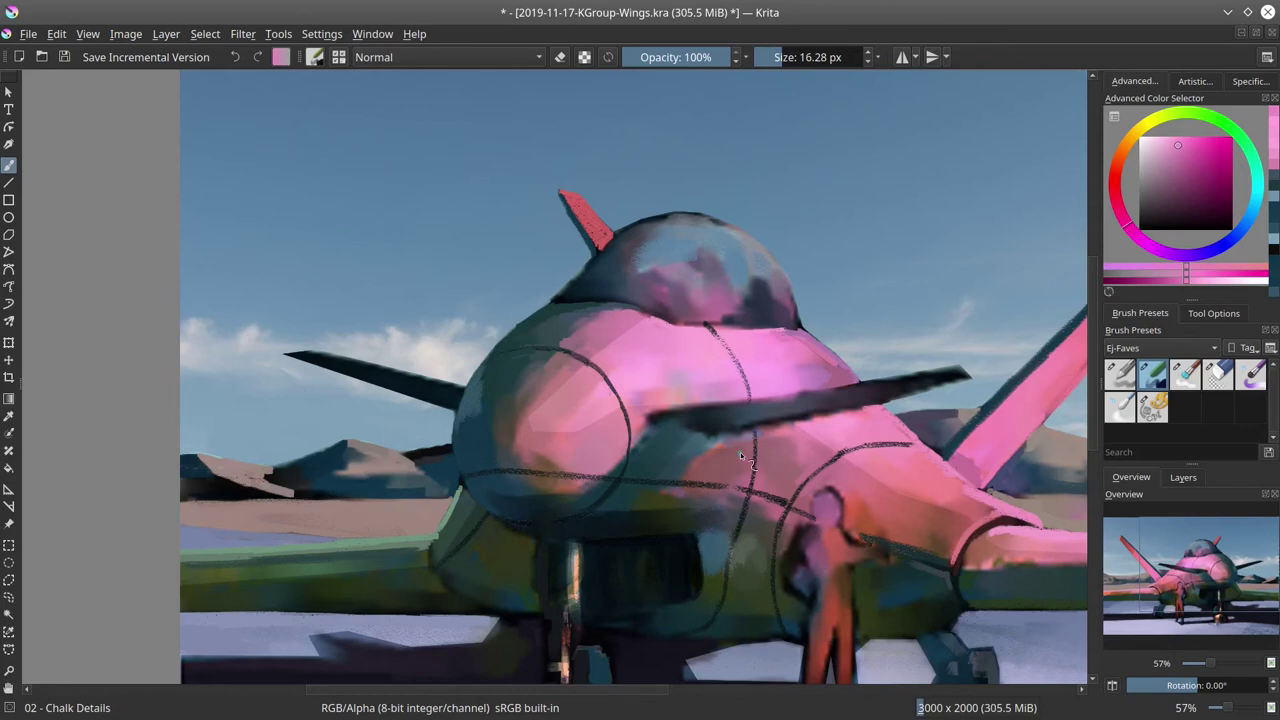
# Blend the pink and dark tones between the nose ring and the right canard's root at about 28 px.
pyautogui.keyDown('ctrl'); pyautogui.click(638, 421); pyautogui.keyUp('ctrl')
pyautogui.moveTo(640, 421); pyautogui.dragTo(655, 421)
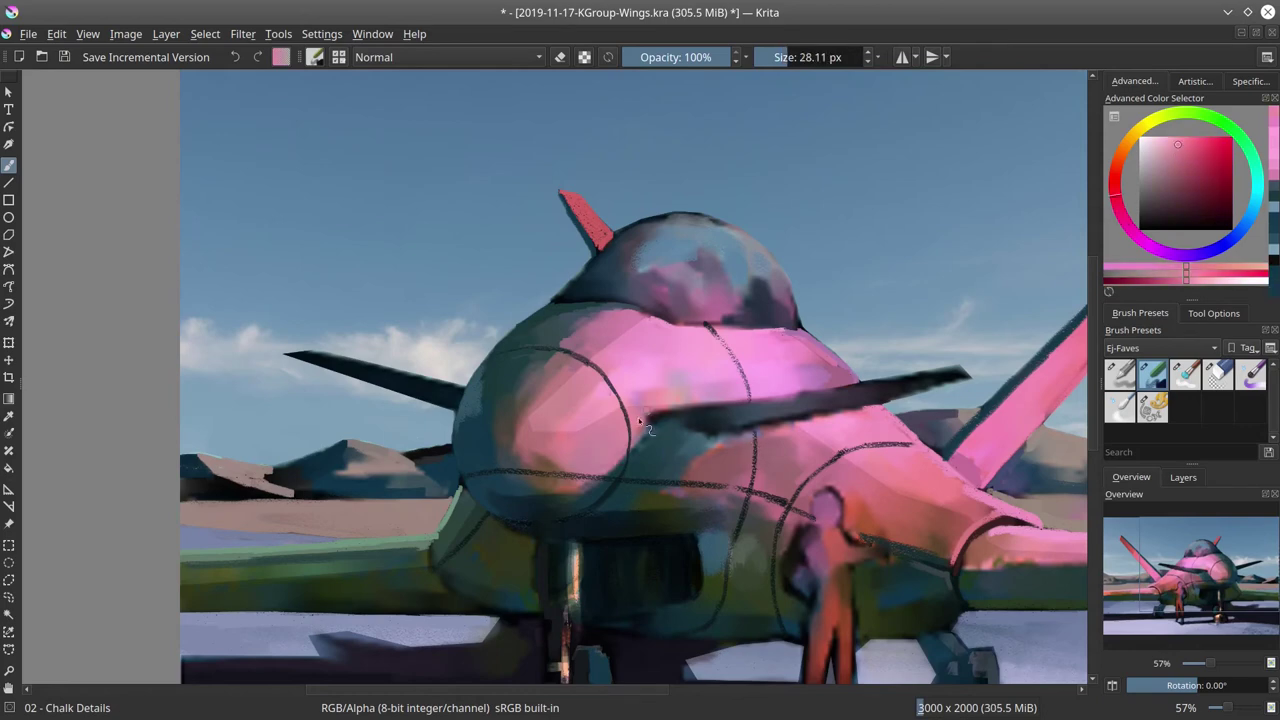
pyautogui.keyDown('ctrl'); pyautogui.click(655, 428); pyautogui.keyUp('ctrl')
pyautogui.moveTo(625, 461); pyautogui.dragTo(594, 482)
pyautogui.keyDown('ctrl'); pyautogui.click(732, 438); pyautogui.keyUp('ctrl')
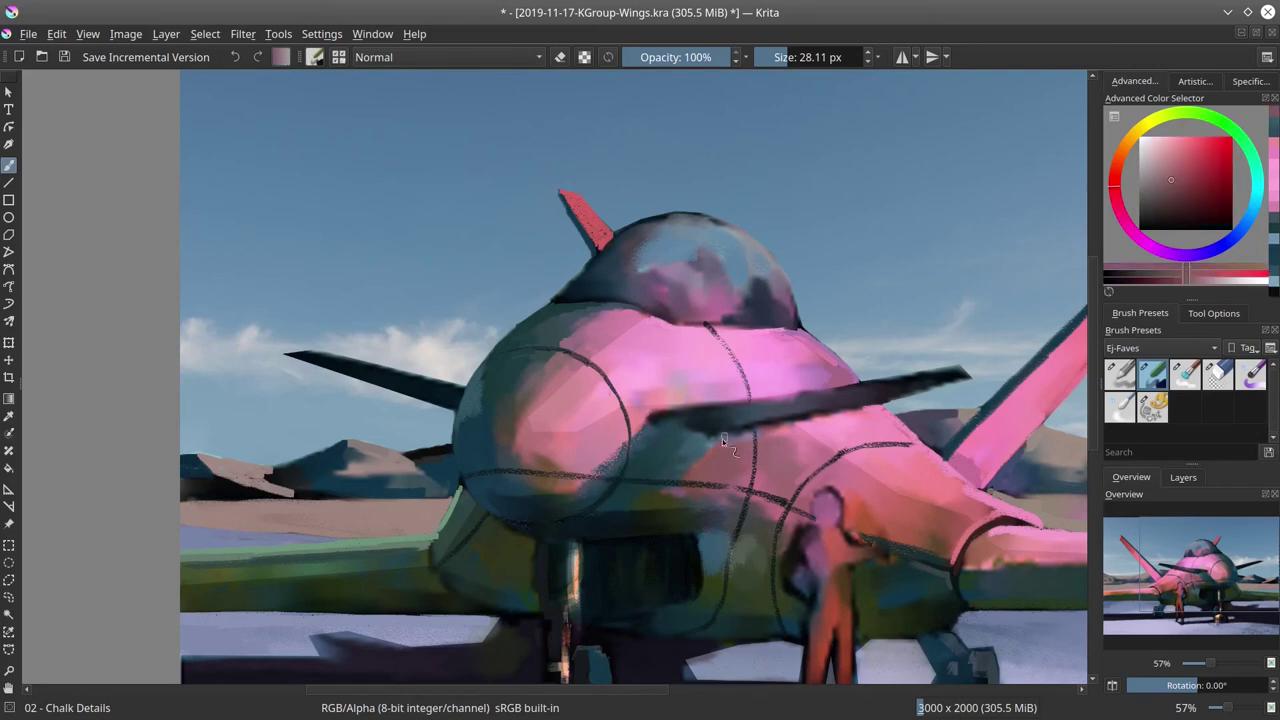
# Refine the shadow transition on the fuselage beneath the right canard with sampled pink and muted rose.
pyautogui.keyDown('ctrl'); pyautogui.click(613, 427); pyautogui.keyUp('ctrl')
pyautogui.keyDown('ctrl'); pyautogui.click(687, 399); pyautogui.keyUp('ctrl')
pyautogui.moveTo(690, 420)
pyautogui.mouseDown()
pyautogui.moveTo(755, 434)
pyautogui.moveTo(803, 424)
pyautogui.moveTo(808, 455)
pyautogui.mouseUp()
pyautogui.keyDown('ctrl'); pyautogui.click(828, 430); pyautogui.keyUp('ctrl')
pyautogui.keyDown('ctrl'); pyautogui.click(789, 463); pyautogui.keyUp('ctrl')
pyautogui.keyDown('ctrl'); pyautogui.click(637, 447); pyautogui.keyUp('ctrl')
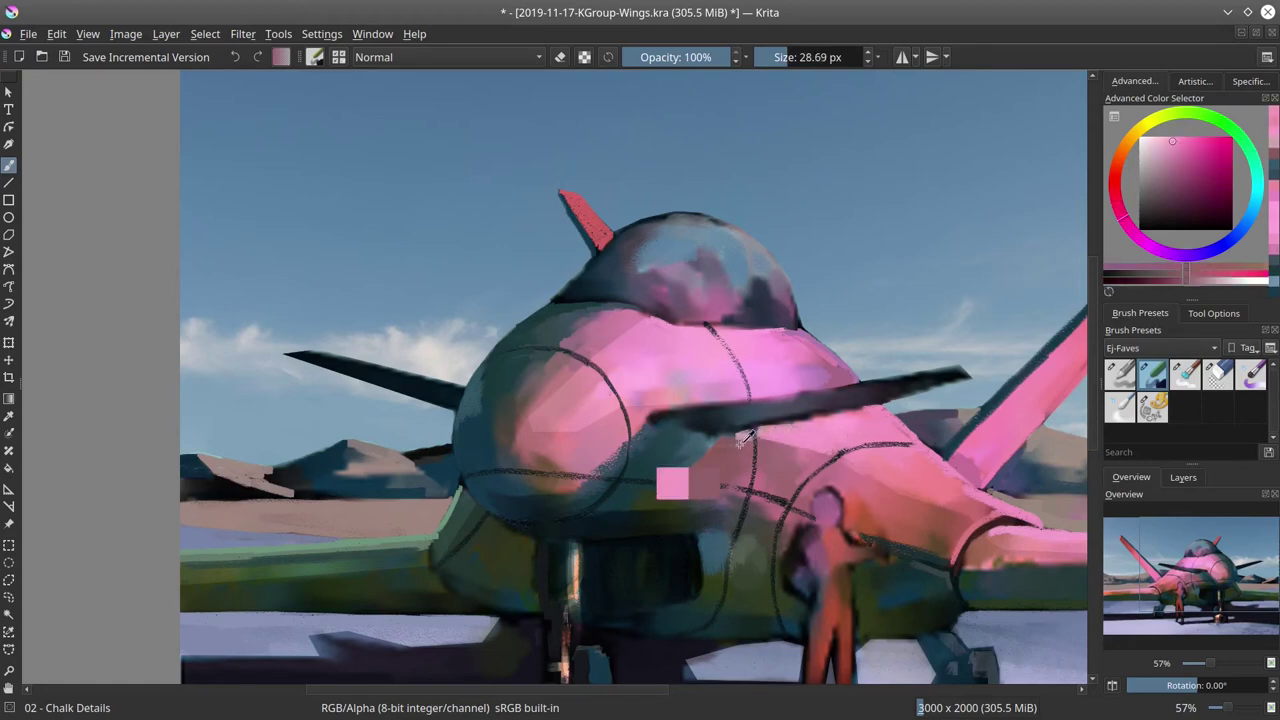
pyautogui.moveTo(722, 541); pyautogui.dragTo(727, 541)
# Brighten the fuselage panel under the right canard with sampled pinks at about 37 px.
pyautogui.keyDown('ctrl'); pyautogui.click(806, 446); pyautogui.keyUp('ctrl')
pyautogui.moveTo(830, 453)
pyautogui.mouseDown()
pyautogui.moveTo(815, 462)
pyautogui.moveTo(738, 444)
pyautogui.moveTo(724, 457)
pyautogui.moveTo(812, 460)
pyautogui.mouseUp()
pyautogui.keyDown('ctrl'); pyautogui.click(789, 462); pyautogui.keyUp('ctrl')
pyautogui.keyDown('ctrl'); pyautogui.click(800, 444); pyautogui.keyUp('ctrl')
pyautogui.keyDown('ctrl'); pyautogui.click(747, 438); pyautogui.keyUp('ctrl')
pyautogui.keyDown('ctrl'); pyautogui.click(790, 438); pyautogui.keyUp('ctrl')
pyautogui.keyDown('ctrl'); pyautogui.click(852, 452); pyautogui.keyUp('ctrl')
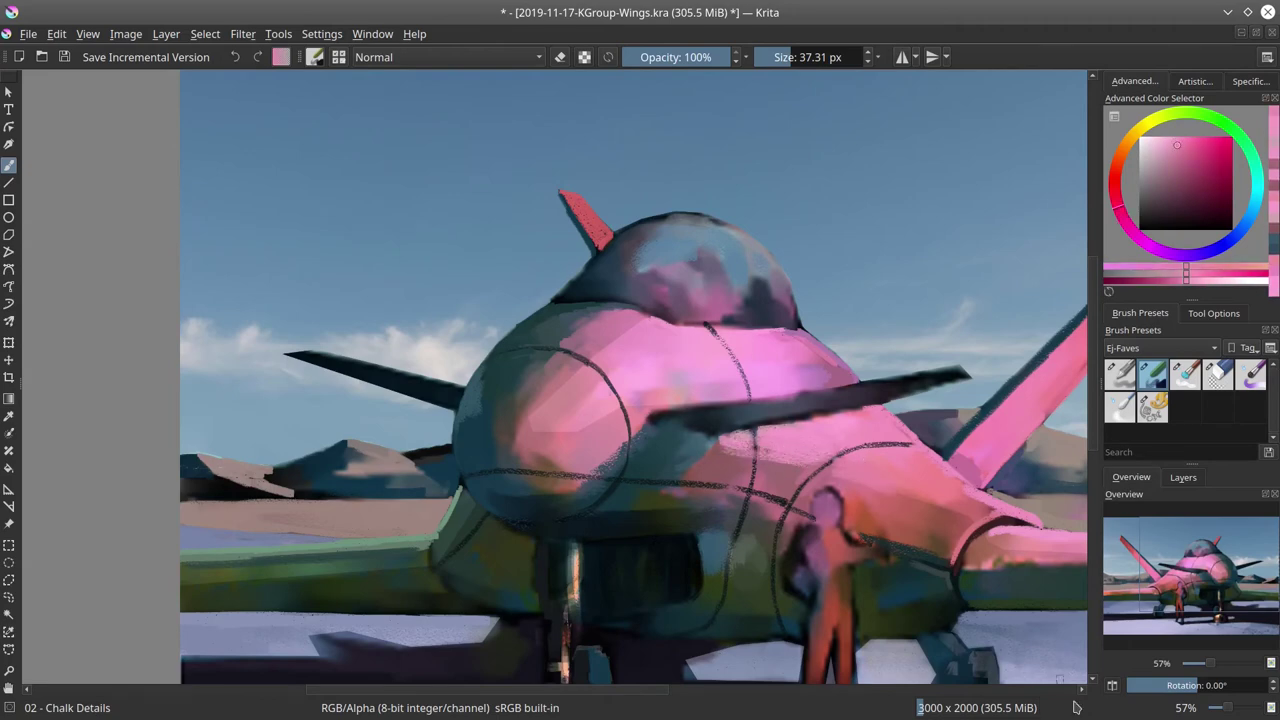
# Trim and sharpen the left canard's tip with the sampled pale cloud colour.
pyautogui.keyDown('ctrl'); pyautogui.click(326, 364); pyautogui.keyUp('ctrl')
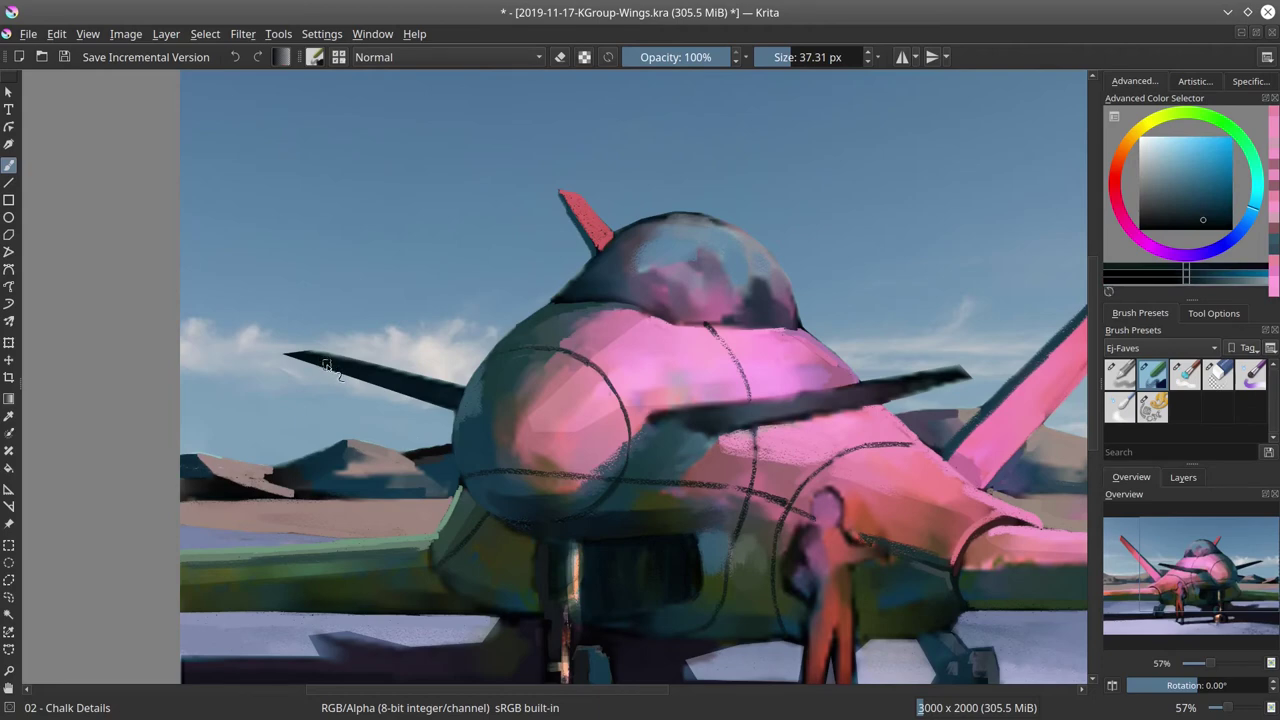
pyautogui.keyDown('ctrl'); pyautogui.click(290, 364); pyautogui.keyUp('ctrl')
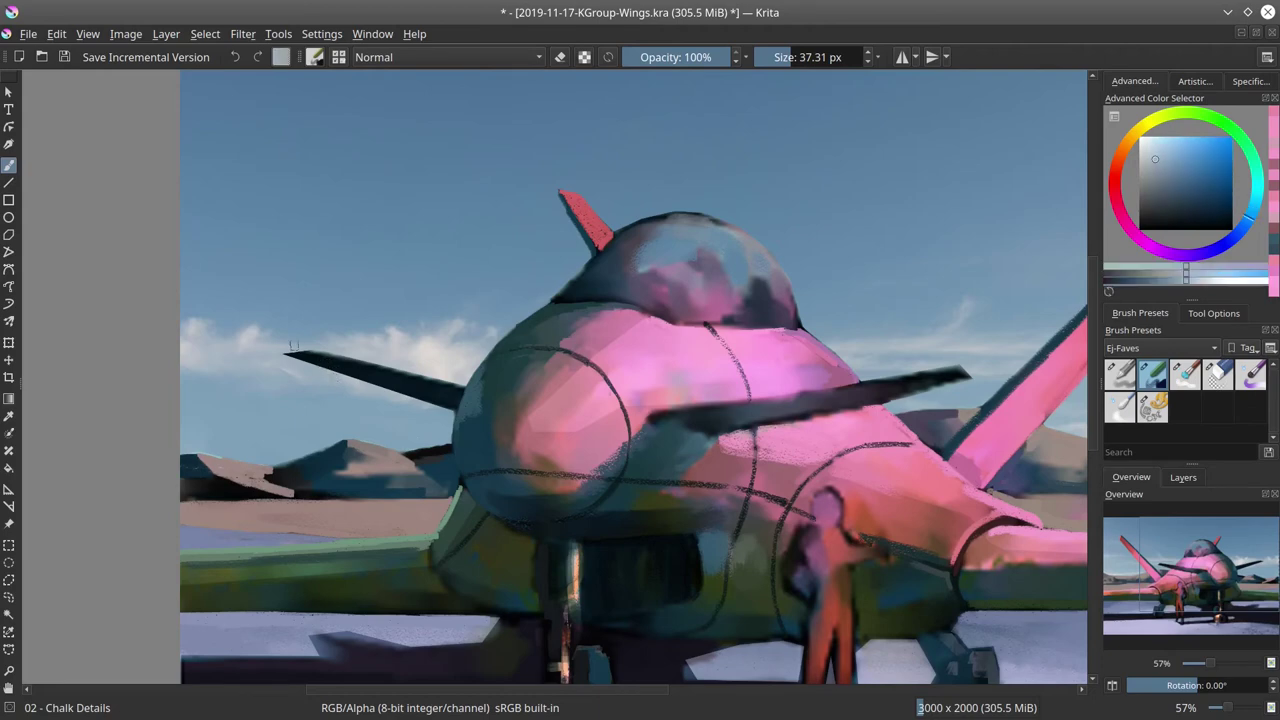
pyautogui.moveTo(292, 364); pyautogui.dragTo(284, 364)
pyautogui.moveTo(284, 352); pyautogui.dragTo(322, 370)
pyautogui.keyDown('ctrl'); pyautogui.click(348, 364); pyautogui.keyUp('ctrl')
# Rotate the canvas about -22° and paint a thin muted teal highlight along the left canard's upper edge at about 11 px.
pyautogui.moveTo(690, 438); pyautogui.dragTo(806, 361)
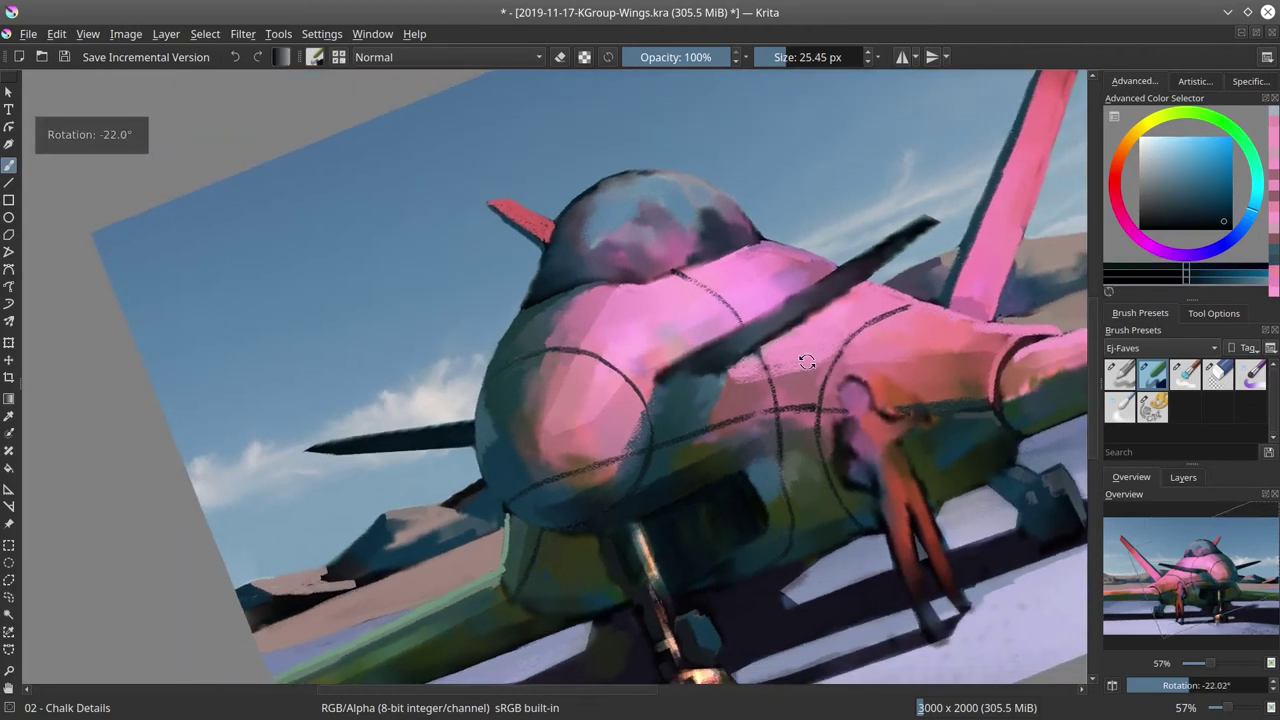
pyautogui.keyDown('ctrl'); pyautogui.click(336, 437); pyautogui.keyUp('ctrl')
pyautogui.moveTo(336, 437); pyautogui.dragTo(326, 437)
pyautogui.moveTo(328, 443); pyautogui.dragTo(392, 435)
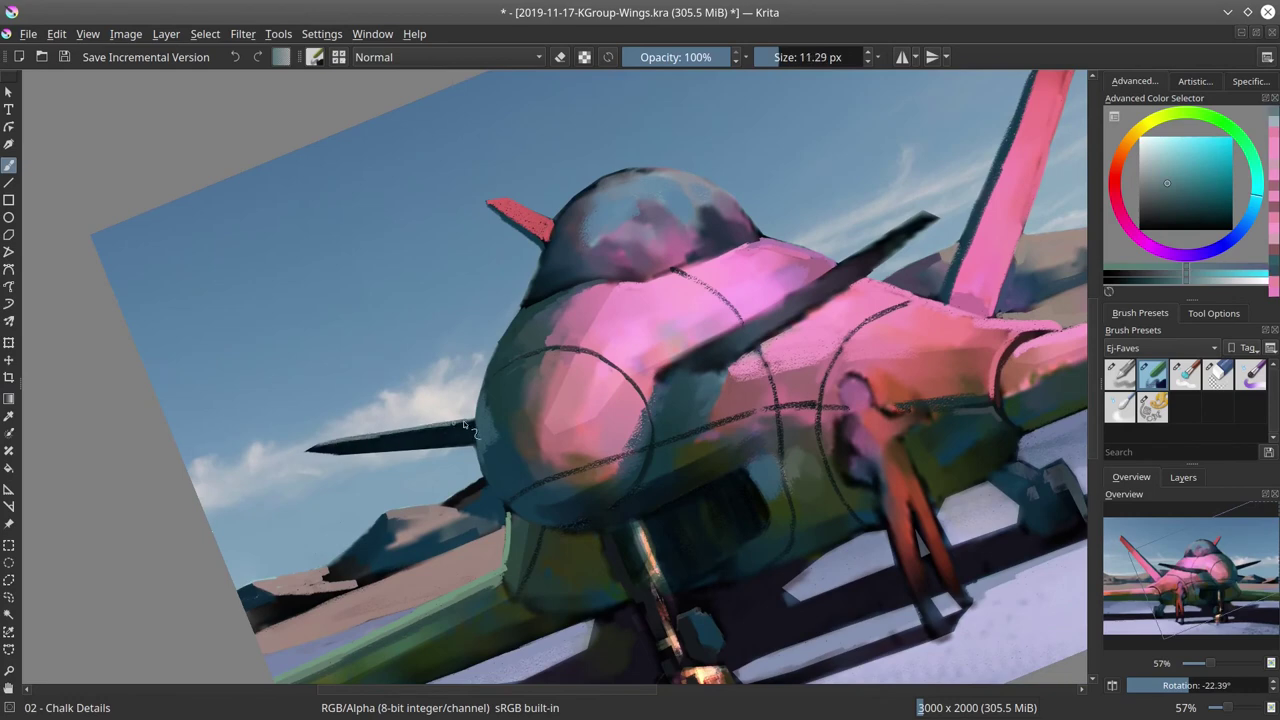
# Paint a bright pink rim along the right canard's upper edge from root to tip at about 20 px.
pyautogui.press(']')
pyautogui.keyDown('ctrl'); pyautogui.click(1068, 327); pyautogui.keyUp('ctrl')
pyautogui.press(']')
pyautogui.moveTo(662, 374); pyautogui.dragTo(938, 214)
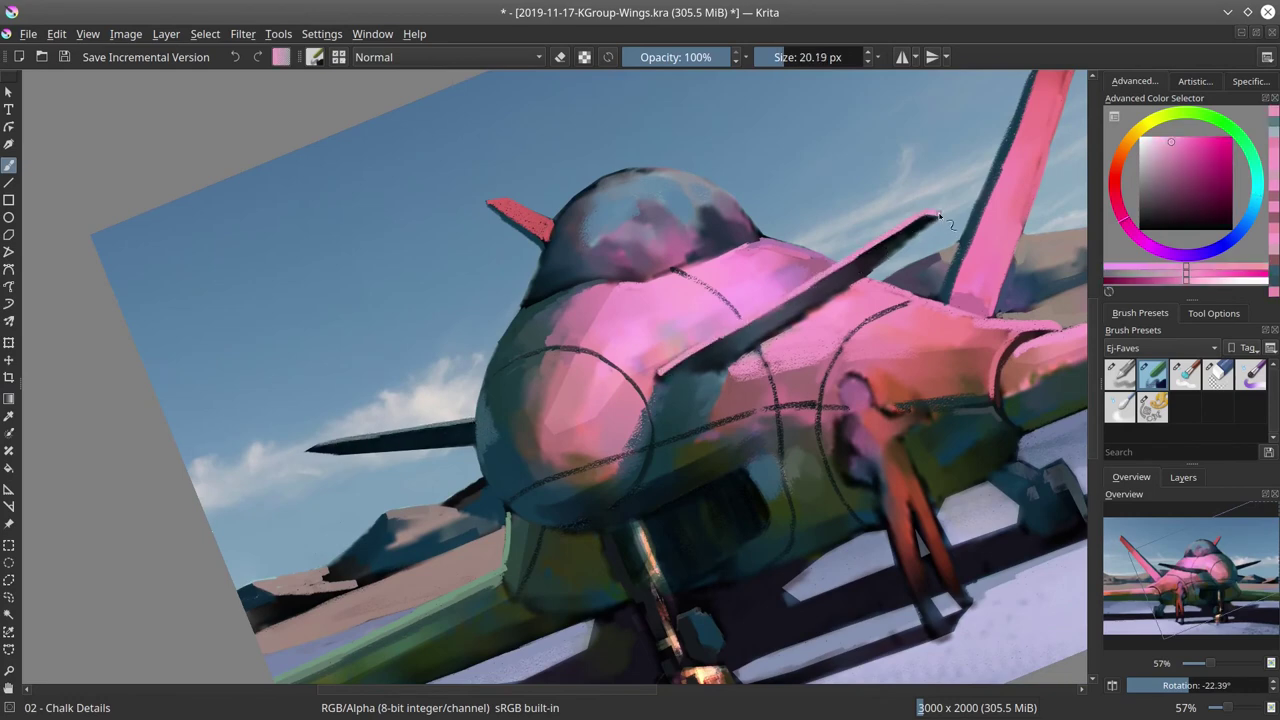
# Clean up the right canard's dark underside and lower edge with sampled dark tones and fuselage pink.
pyautogui.keyDown('ctrl'); pyautogui.click(824, 294); pyautogui.keyUp('ctrl')
pyautogui.moveTo(828, 303); pyautogui.dragTo(772, 318)
pyautogui.keyDown('ctrl'); pyautogui.click(806, 300); pyautogui.keyUp('ctrl')
pyautogui.keyDown('ctrl'); pyautogui.click(780, 340); pyautogui.keyUp('ctrl')
pyautogui.moveTo(842, 276)
pyautogui.mouseDown()
pyautogui.moveTo(775, 322)
pyautogui.moveTo(826, 310)
pyautogui.moveTo(900, 243)
pyautogui.moveTo(877, 270)
pyautogui.mouseUp()
pyautogui.keyDown('ctrl'); pyautogui.click(822, 294); pyautogui.keyUp('ctrl')
pyautogui.keyDown('ctrl'); pyautogui.click(862, 264); pyautogui.keyUp('ctrl')
pyautogui.keyDown('ctrl'); pyautogui.click(897, 266); pyautogui.keyUp('ctrl')
pyautogui.keyDown('ctrl'); pyautogui.click(822, 318); pyautogui.keyUp('ctrl')
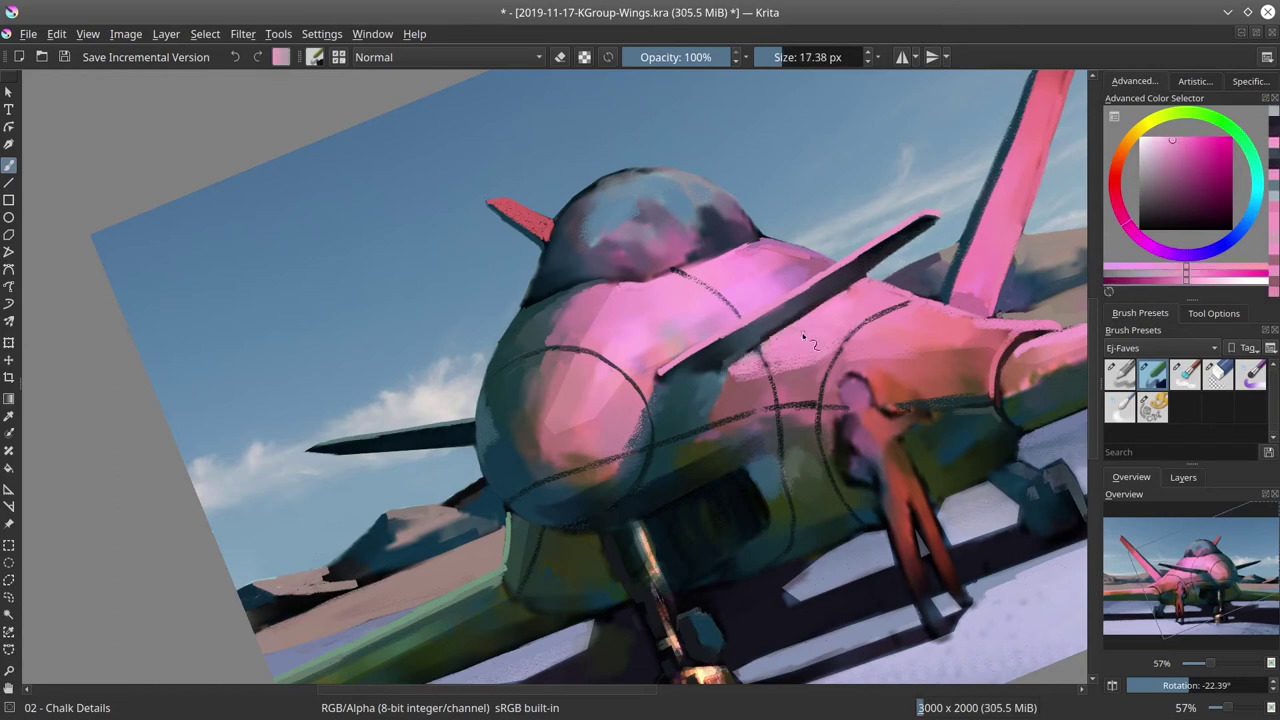
pyautogui.press(']')
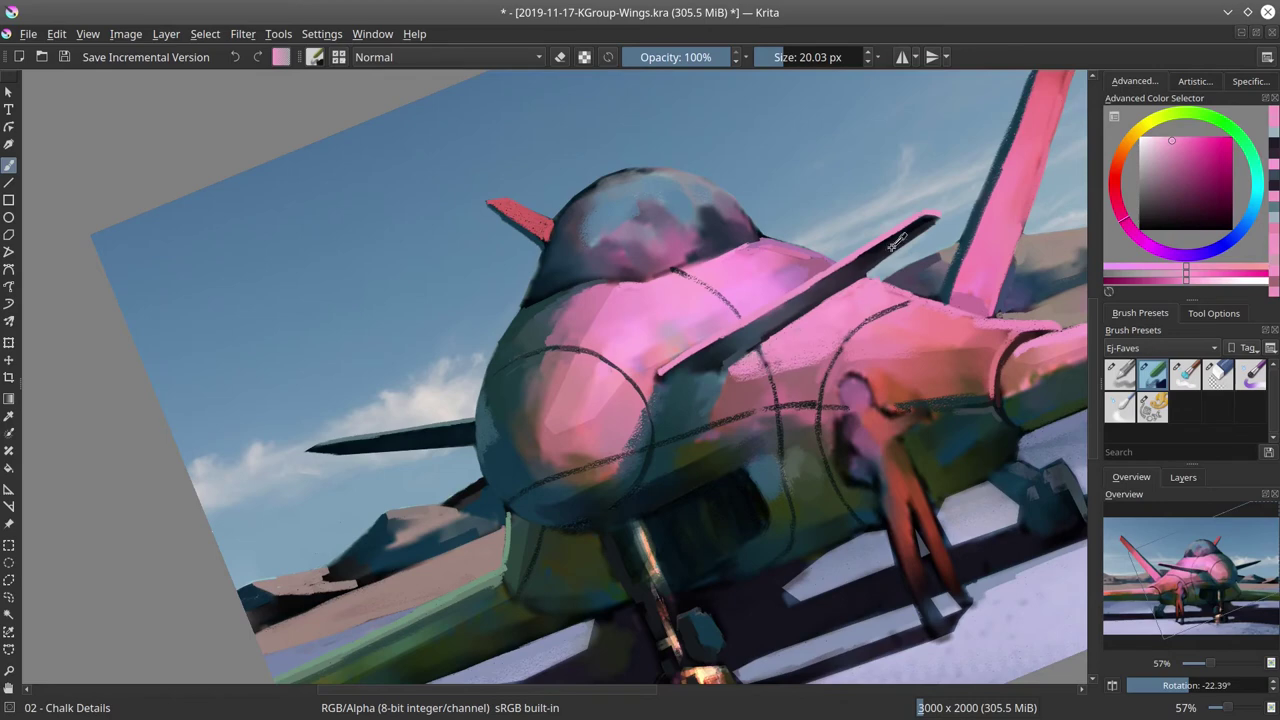
# Refine the shading under the right canard's root with sampled blues at about 19 px and reset the canvas rotation.
pyautogui.press('[')
pyautogui.keyDown('ctrl'); pyautogui.click(725, 375); pyautogui.keyUp('ctrl')
pyautogui.moveTo(723, 374); pyautogui.dragTo(711, 374)
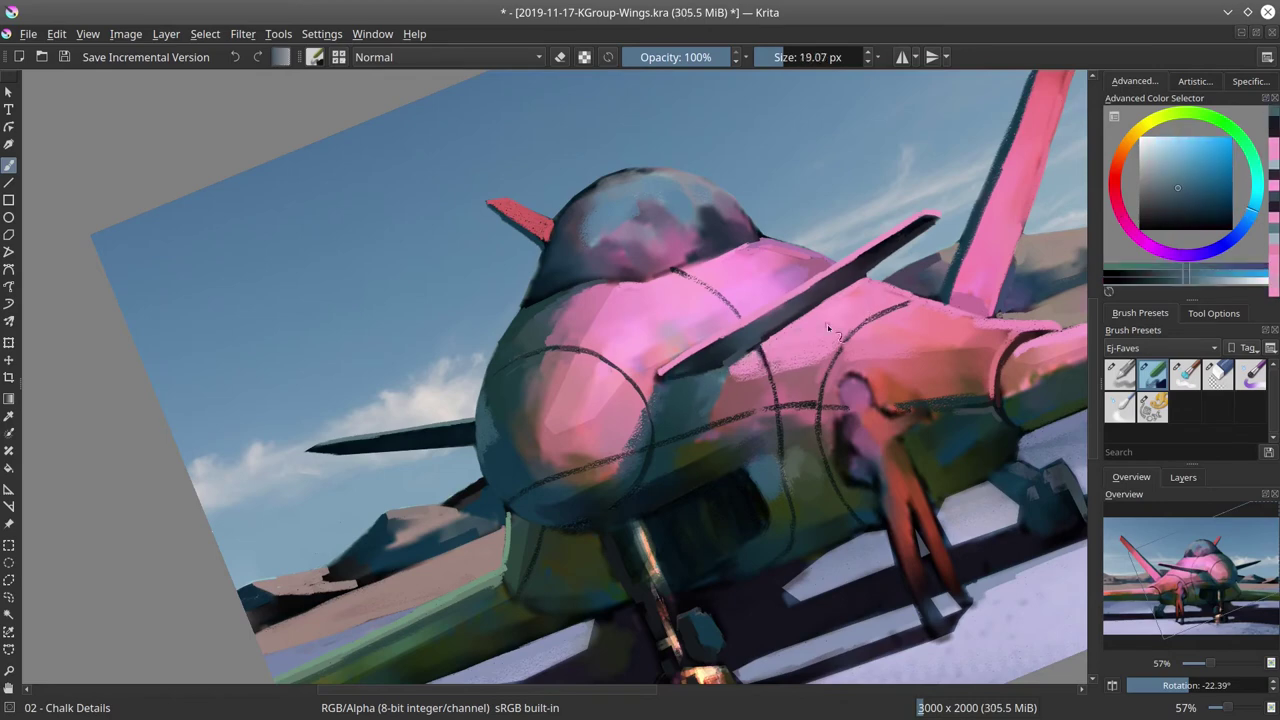
pyautogui.press('5')
pyautogui.keyDown('ctrl'); pyautogui.click(702, 421); pyautogui.keyUp('ctrl')
pyautogui.moveTo(690, 421); pyautogui.dragTo(660, 416)
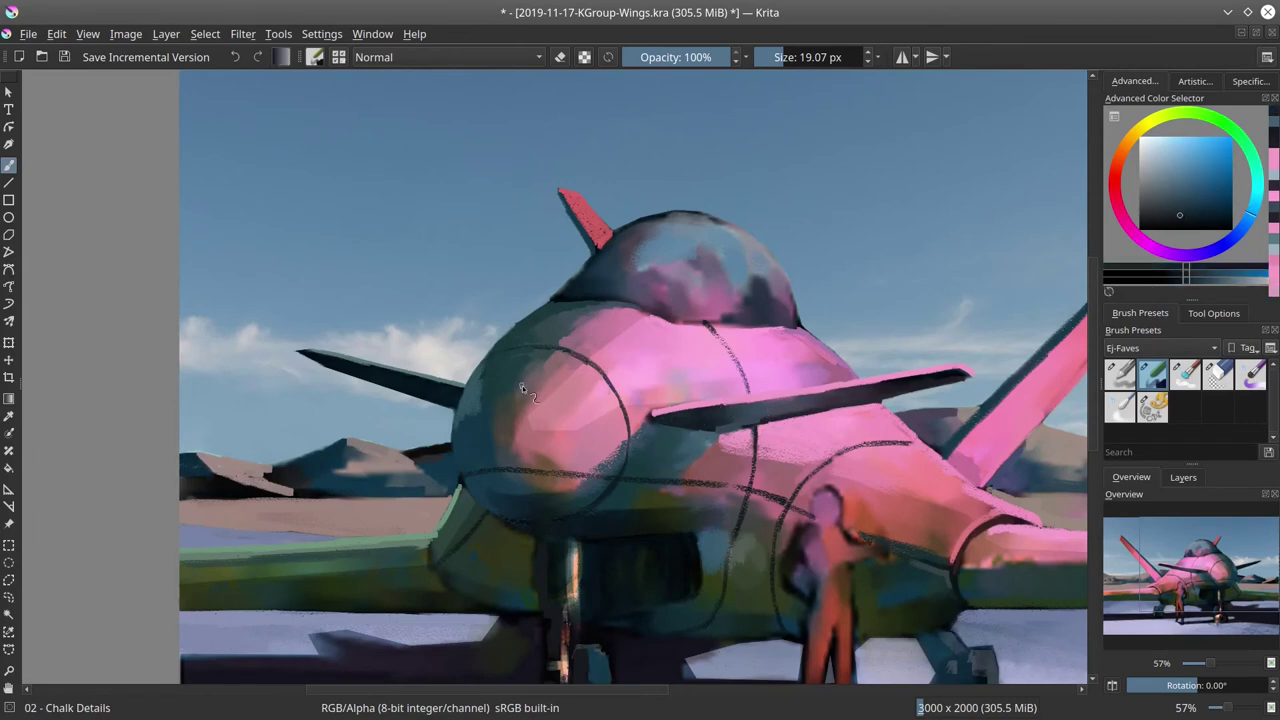
# Darken the nose's lower edge with sampled dark blue at about 29 px and save the painting.
pyautogui.keyDown('ctrl'); pyautogui.click(482, 503); pyautogui.keyUp('ctrl')
pyautogui.keyDown('shift'); pyautogui.moveTo(482, 501); pyautogui.dragTo(494, 501); pyautogui.keyUp('shift')
pyautogui.moveTo(490, 502); pyautogui.dragTo(538, 523)
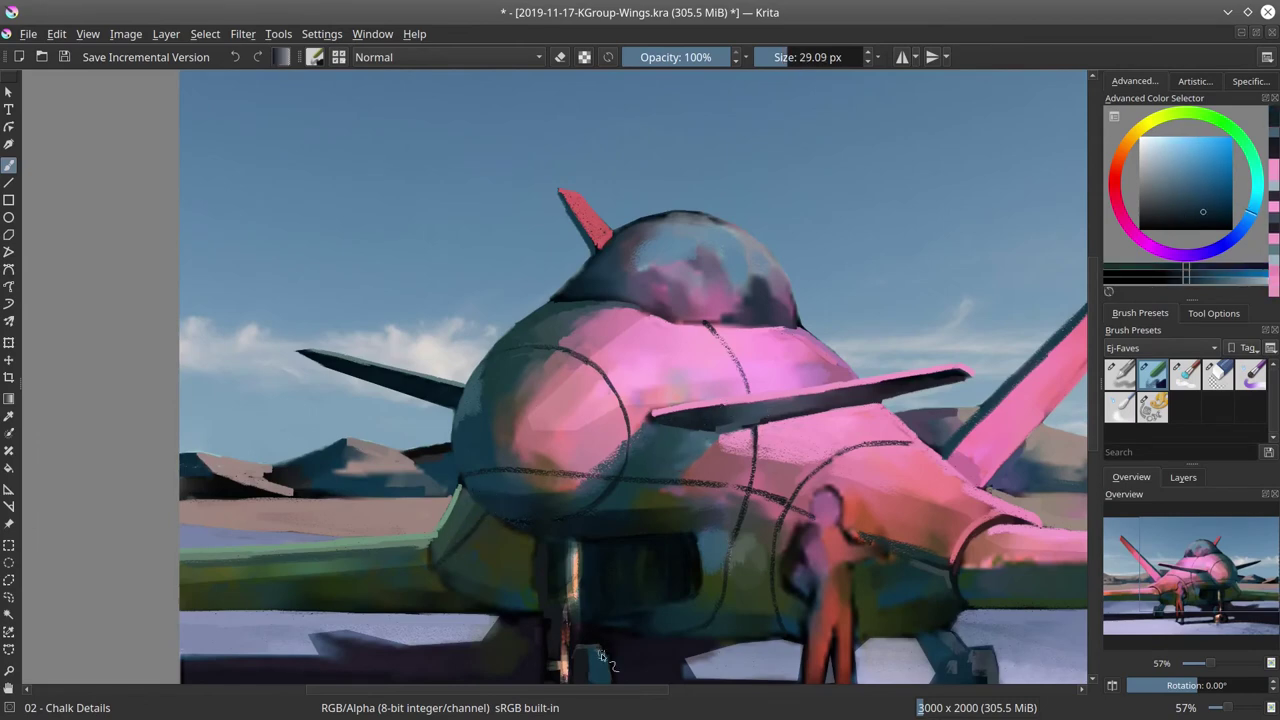
pyautogui.click(63, 57)
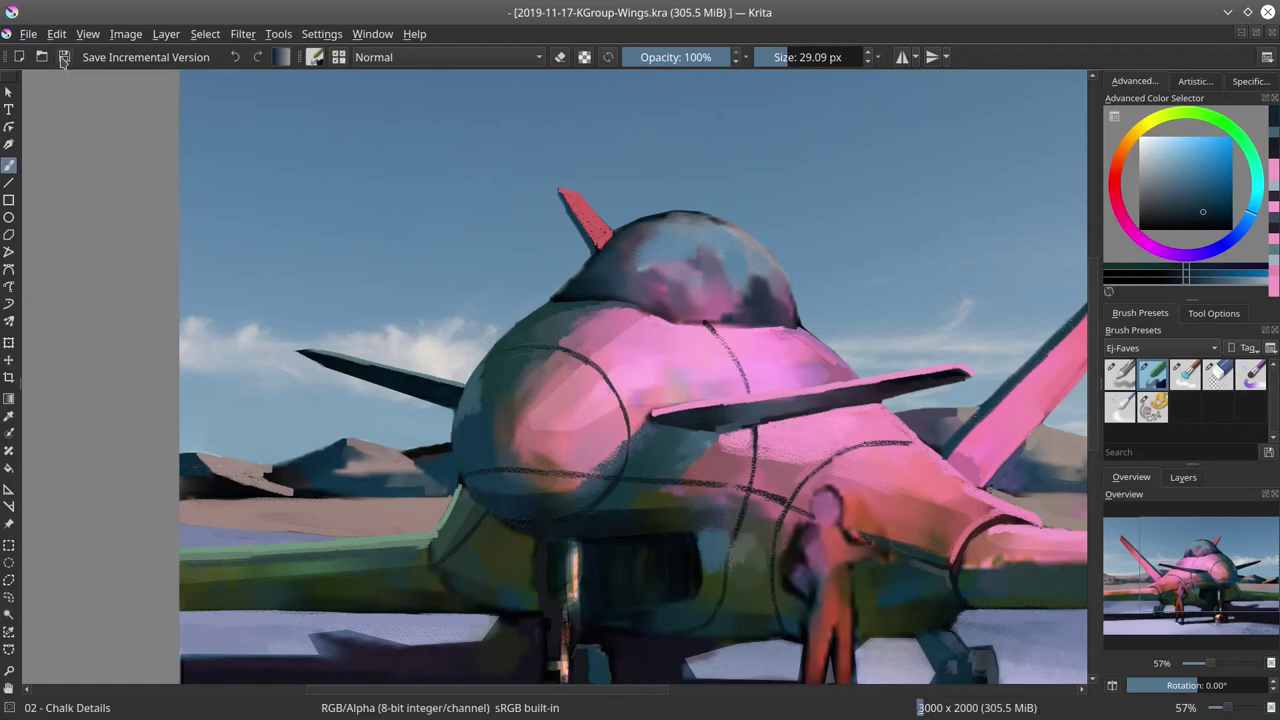
# Redefine the canopy's upper left outline with dark blue at about 22 px and sample tones along its top.
pyautogui.keyDown('shift'); pyautogui.moveTo(582, 284); pyautogui.dragTo(572, 292); pyautogui.keyUp('shift')
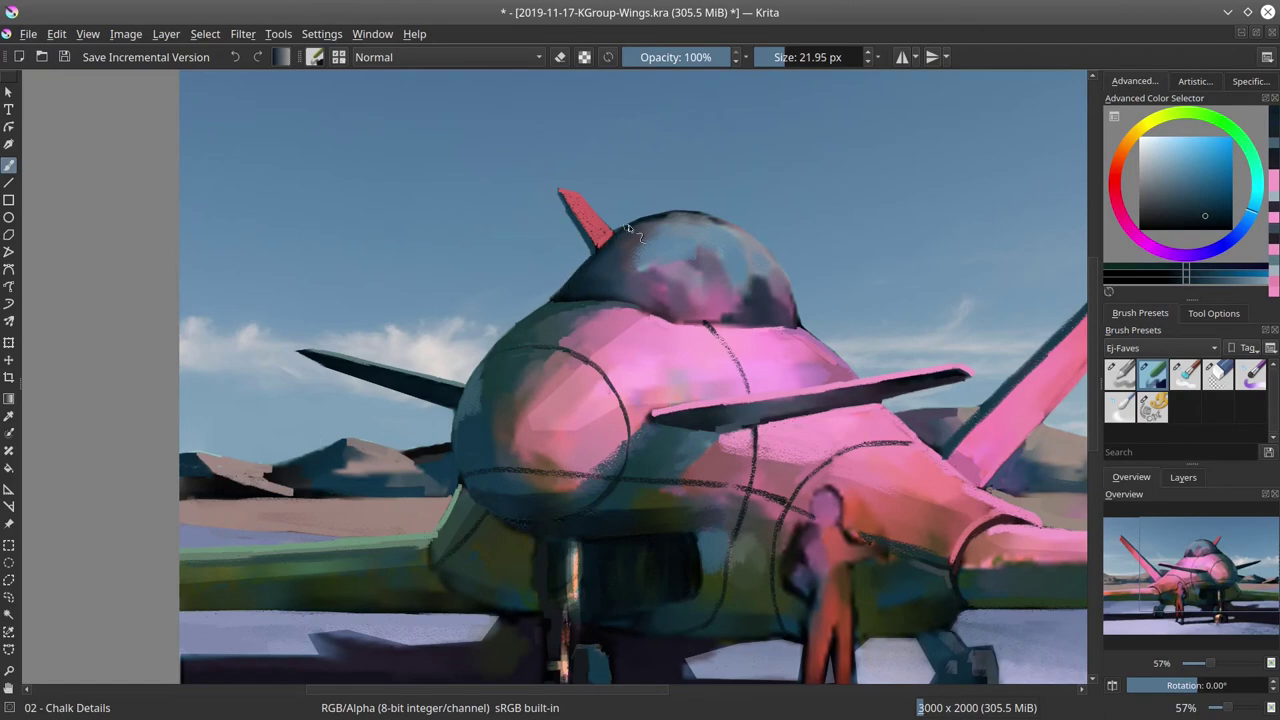
pyautogui.keyDown('ctrl'); pyautogui.click(671, 221); pyautogui.keyUp('ctrl')
pyautogui.moveTo(672, 221); pyautogui.dragTo(709, 231)
pyautogui.keyDown('ctrl'); pyautogui.click(725, 222); pyautogui.keyUp('ctrl')
# Smooth the canopy's top edge with sampled muted purple at about 16.5 px on a tilted canvas, resetting the rotation when done.
pyautogui.keyDown('shift'); pyautogui.moveTo(885, 223); pyautogui.dragTo(812, 120); pyautogui.keyUp('shift')
pyautogui.keyDown('ctrl'); pyautogui.click(640, 178); pyautogui.keyUp('ctrl')
pyautogui.keyDown('shift'); pyautogui.moveTo(644, 176); pyautogui.dragTo(608, 185); pyautogui.keyUp('shift')
pyautogui.keyDown('ctrl'); pyautogui.click(674, 177); pyautogui.keyUp('ctrl')
pyautogui.keyDown('ctrl'); pyautogui.click(675, 180); pyautogui.keyUp('ctrl')
pyautogui.press('[')
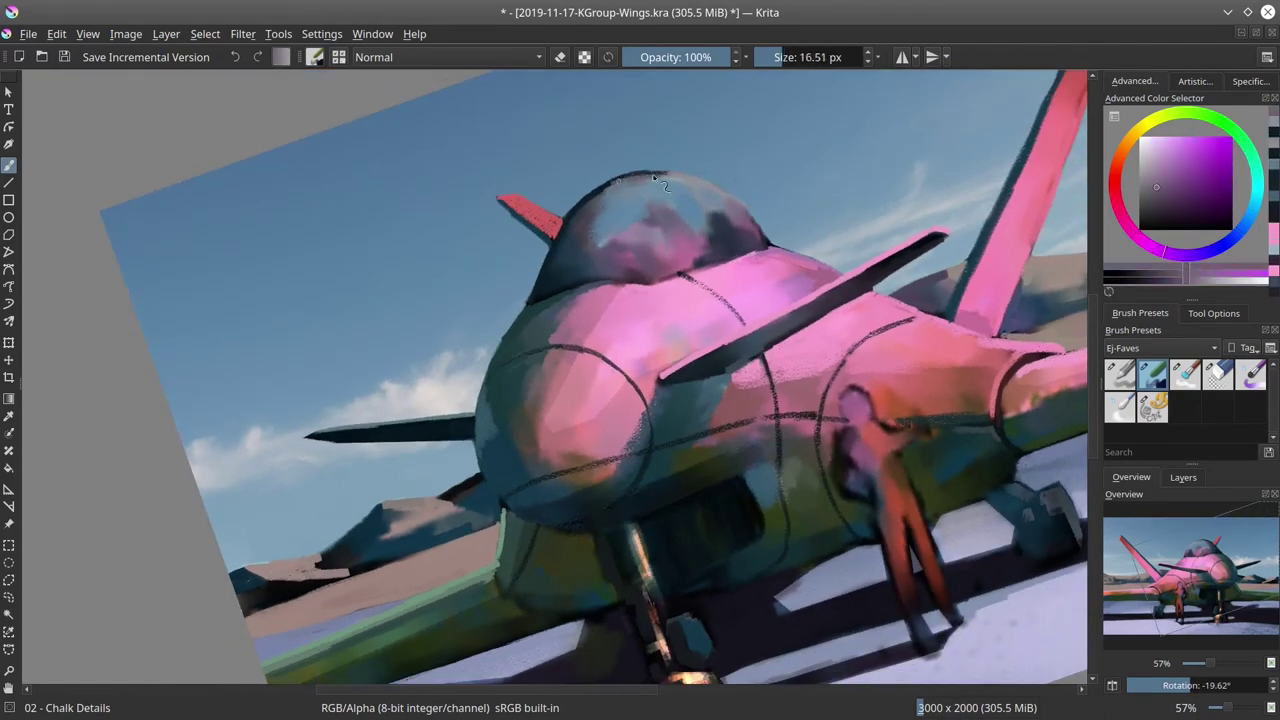
pyautogui.press('5')
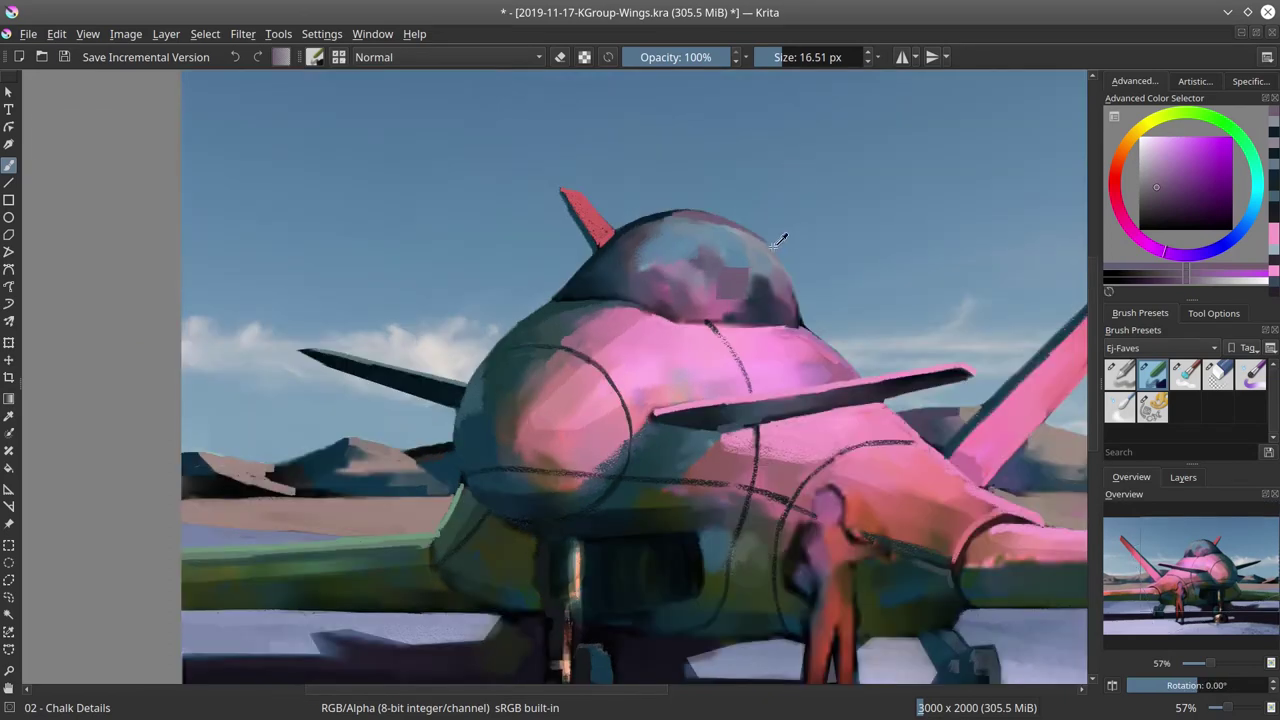
# Clean up the canopy's right edge and base with sampled grey-blue and purple at about 13.7 px, checking the painting zoomed out.
pyautogui.keyDown('ctrl'); pyautogui.click(773, 248); pyautogui.keyUp('ctrl')
pyautogui.keyDown('shift'); pyautogui.moveTo(775, 249); pyautogui.dragTo(771, 249); pyautogui.keyUp('shift')
pyautogui.moveTo(774, 254); pyautogui.dragTo(764, 244)
pyautogui.keyDown('ctrl'); pyautogui.click(769, 249); pyautogui.keyUp('ctrl')
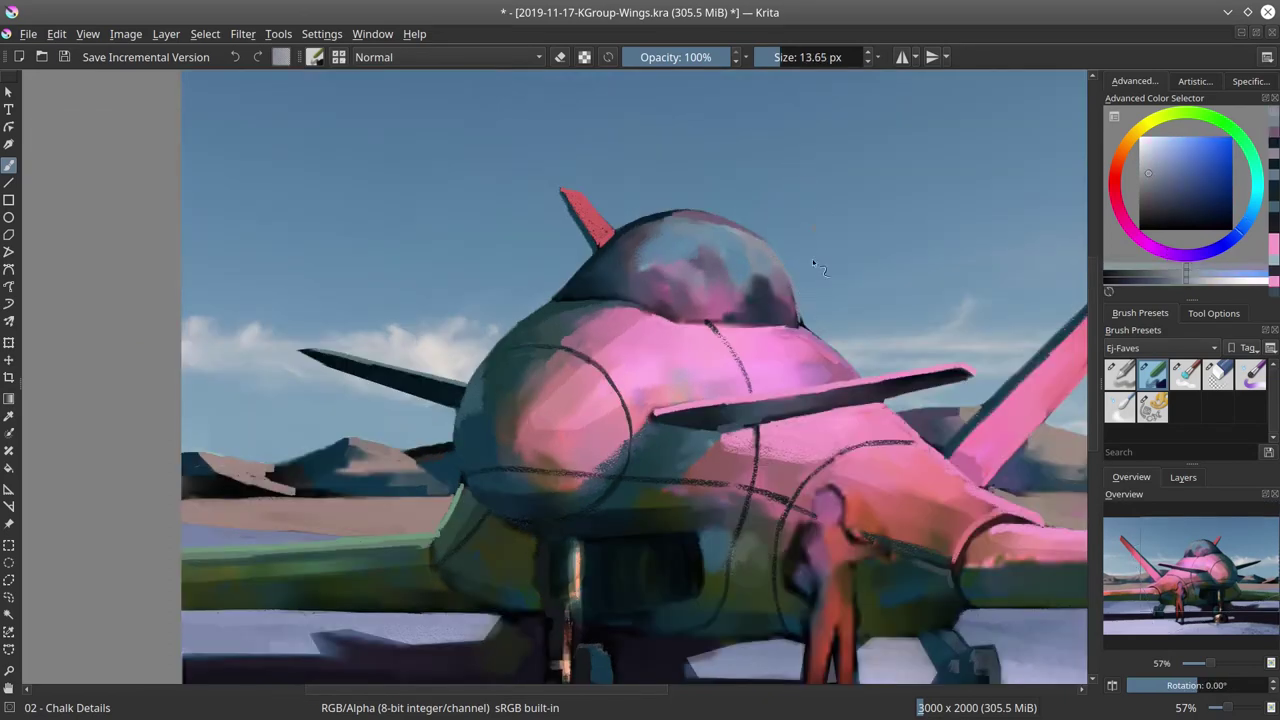
pyautogui.keyDown('ctrl'); pyautogui.click(800, 328); pyautogui.keyUp('ctrl')
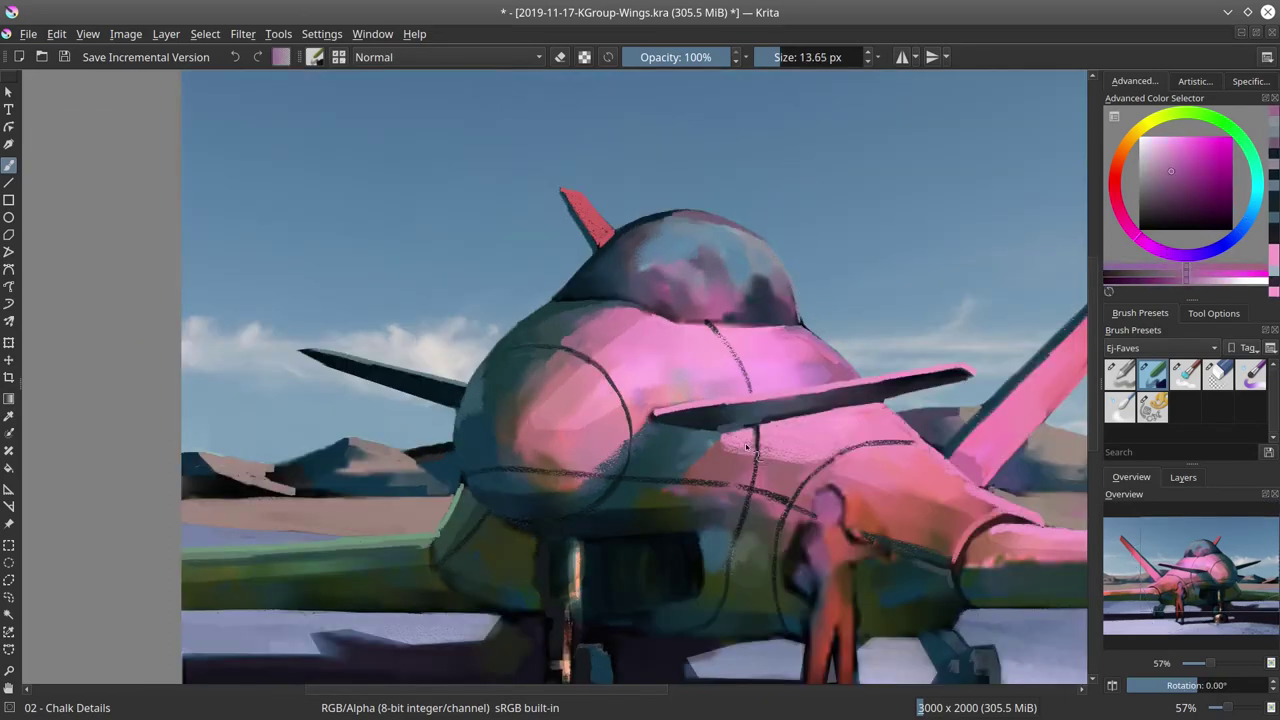
pyautogui.moveTo(828, 428)
pyautogui.mouseDown()
pyautogui.moveTo(930, 600)
pyautogui.moveTo(836, 538)
pyautogui.mouseUp()
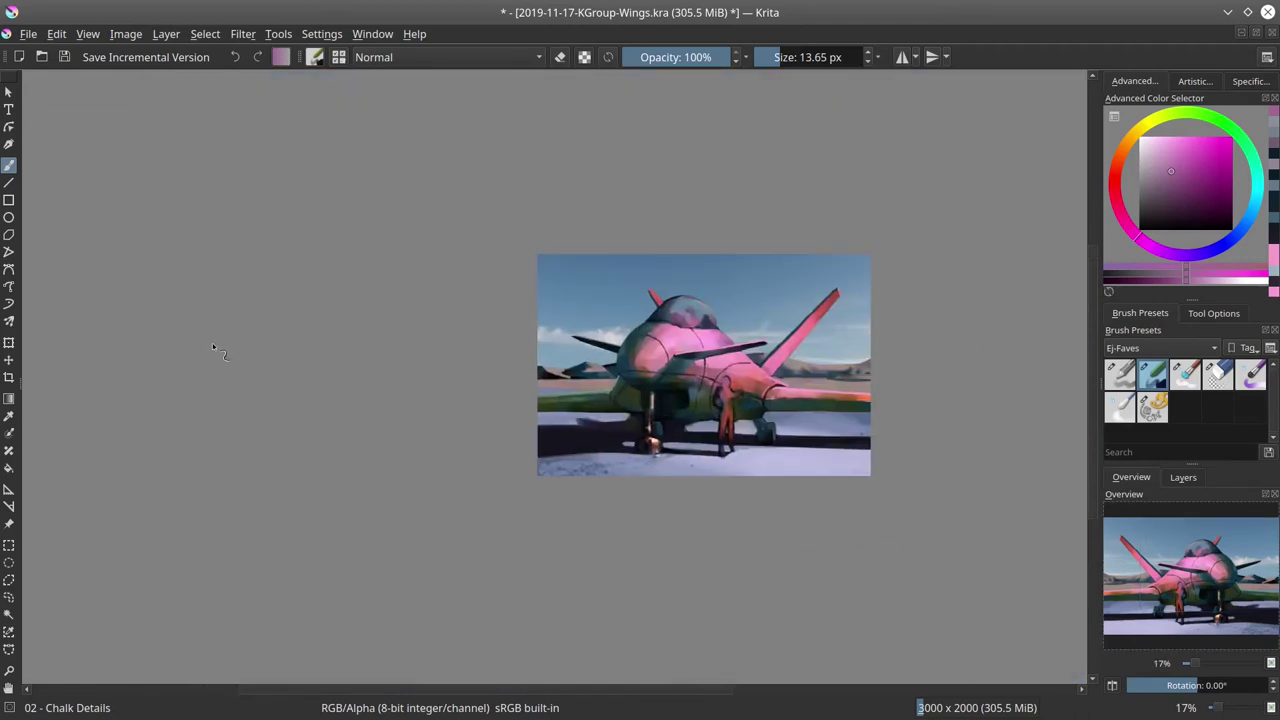
# Save the painting and refine the nose's panel seam and the fuselage below it with sampled blue-grey, pink and dark teal at about 42 and 17 px.
pyautogui.click(64, 57)
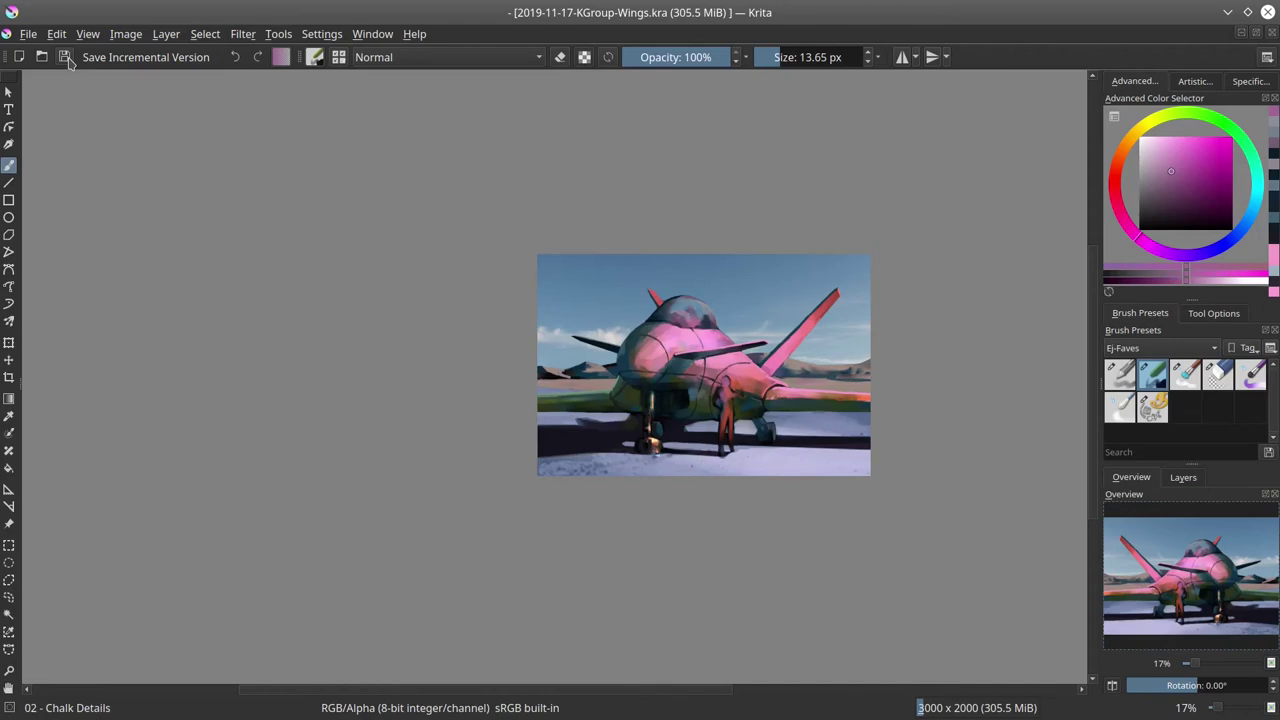
pyautogui.scroll(4, 690, 373)
pyautogui.keyDown('ctrl'); pyautogui.click(685, 358); pyautogui.keyUp('ctrl')
pyautogui.moveTo(652, 377); pyautogui.dragTo(663, 381)
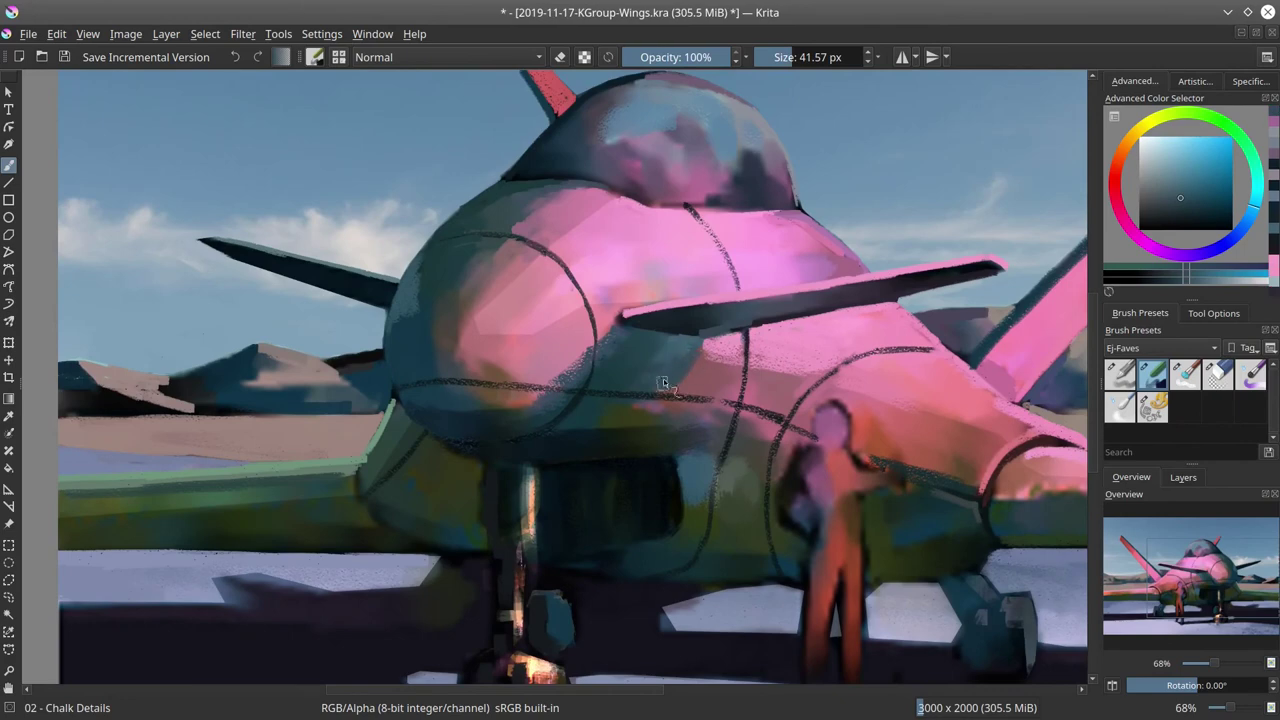
pyautogui.keyDown('ctrl'); pyautogui.click(608, 333); pyautogui.keyUp('ctrl')
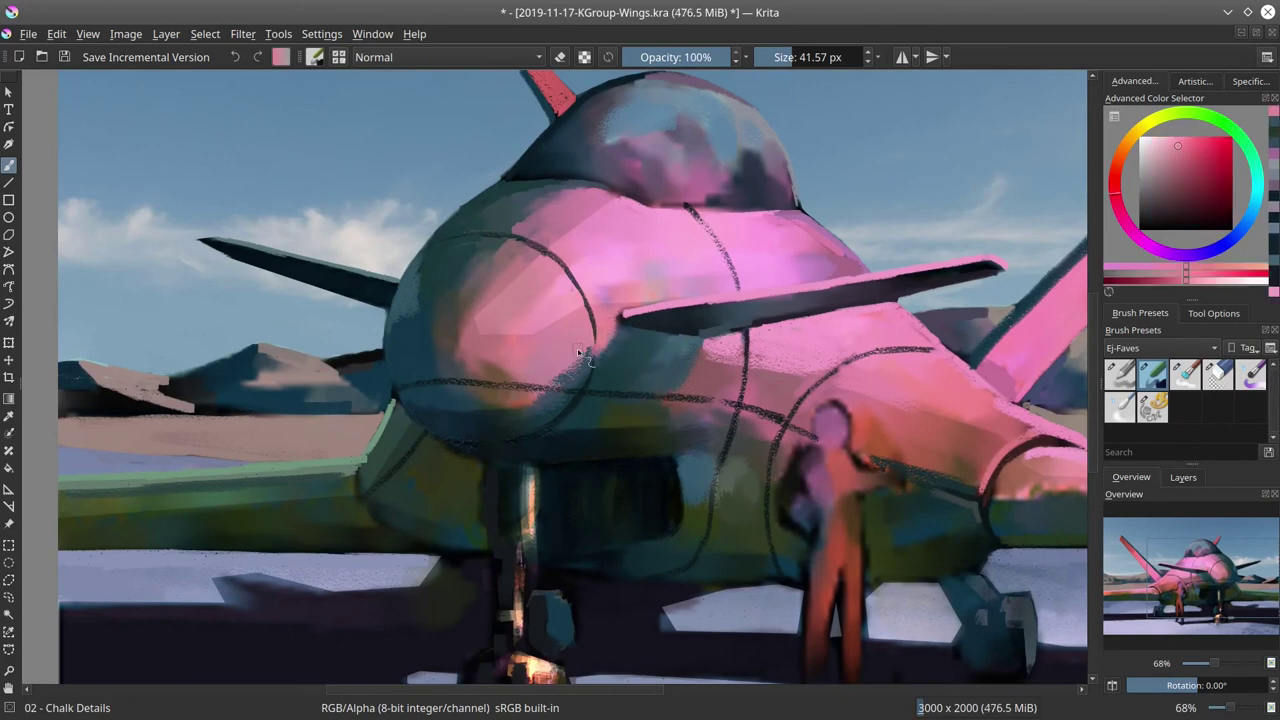
pyautogui.keyDown('ctrl'); pyautogui.click(578, 352); pyautogui.keyUp('ctrl')
pyautogui.moveTo(563, 377)
pyautogui.mouseDown()
pyautogui.moveTo(594, 351)
pyautogui.moveTo(577, 380)
pyautogui.moveTo(597, 350)
pyautogui.mouseUp()
pyautogui.keyDown('ctrl'); pyautogui.click(658, 399); pyautogui.keyUp('ctrl')
pyautogui.keyDown('ctrl'); pyautogui.click(558, 386); pyautogui.keyUp('ctrl')
pyautogui.moveTo(602, 534); pyautogui.dragTo(630, 583)
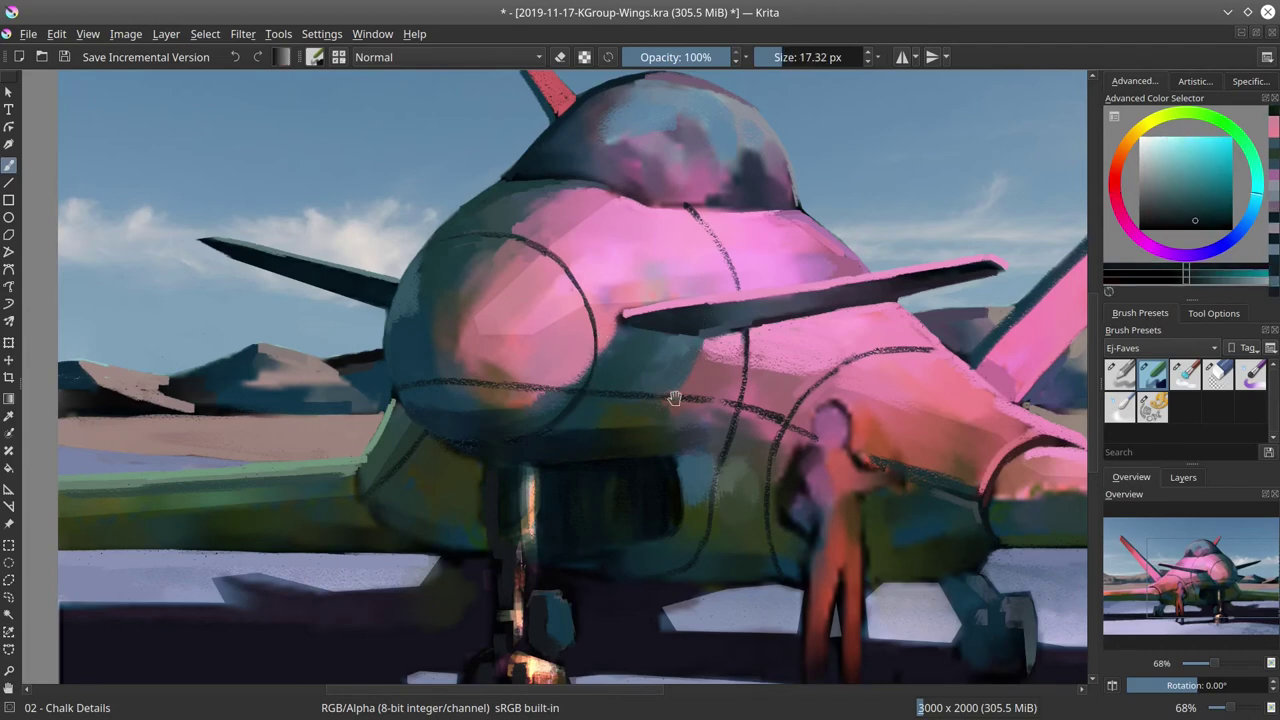
# Choose a muted dark teal in Color Dodge mode and try thin highlights along the nose's panel seams at about 14.9 px.
pyautogui.moveTo(675, 398); pyautogui.dragTo(542, 331)
pyautogui.click(1161, 204)
pyautogui.click(538, 61)
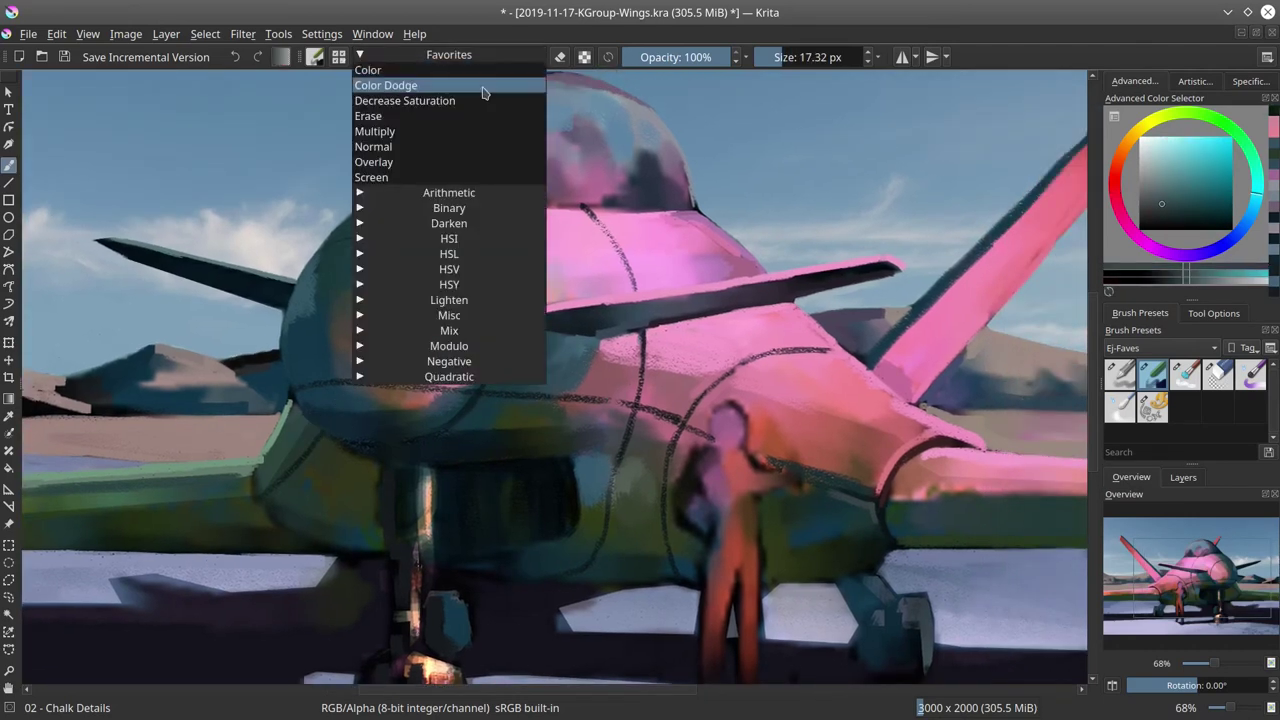
pyautogui.click(486, 87)
pyautogui.moveTo(320, 421); pyautogui.dragTo(473, 400)
pyautogui.moveTo(410, 242); pyautogui.dragTo(484, 318)
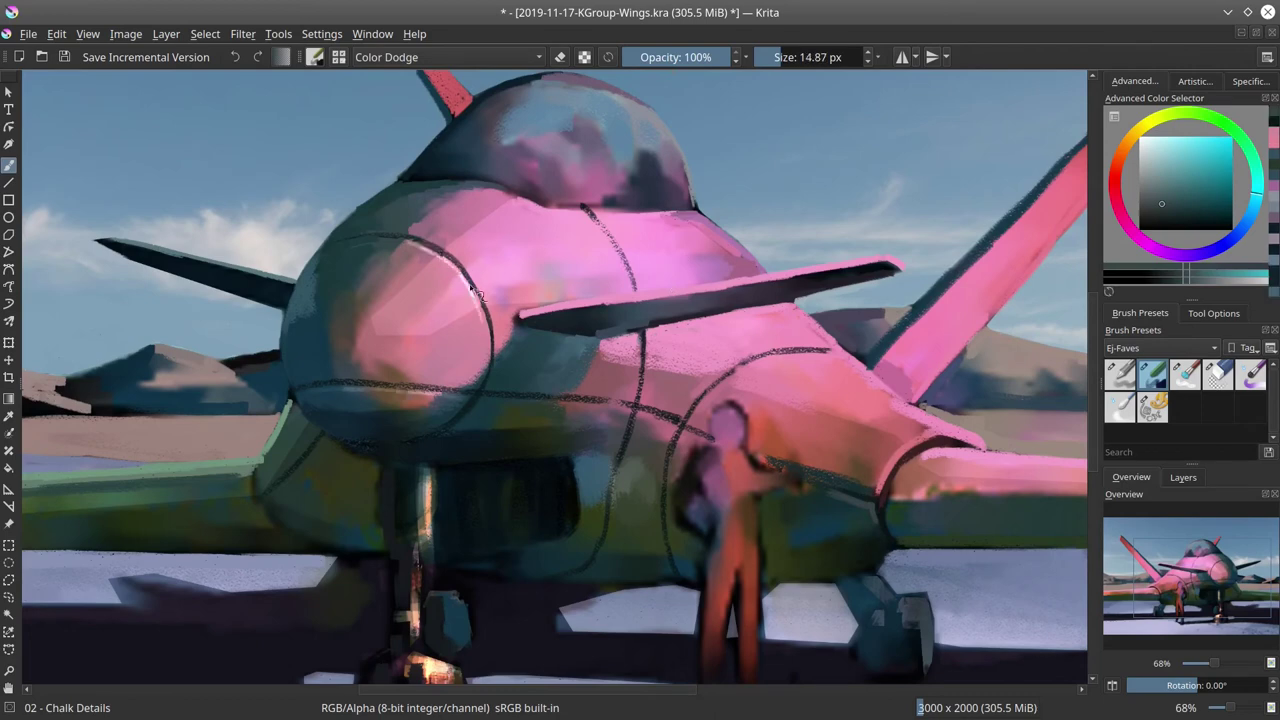
# Lower the brush opacity to 53% and highlight the horizontal fuselage seam and the arched seam above the person at about 15 px.
pyautogui.press('i')
pyautogui.press('i')
pyautogui.press('i')
pyautogui.press('i')
pyautogui.press('i')
pyautogui.press('i')
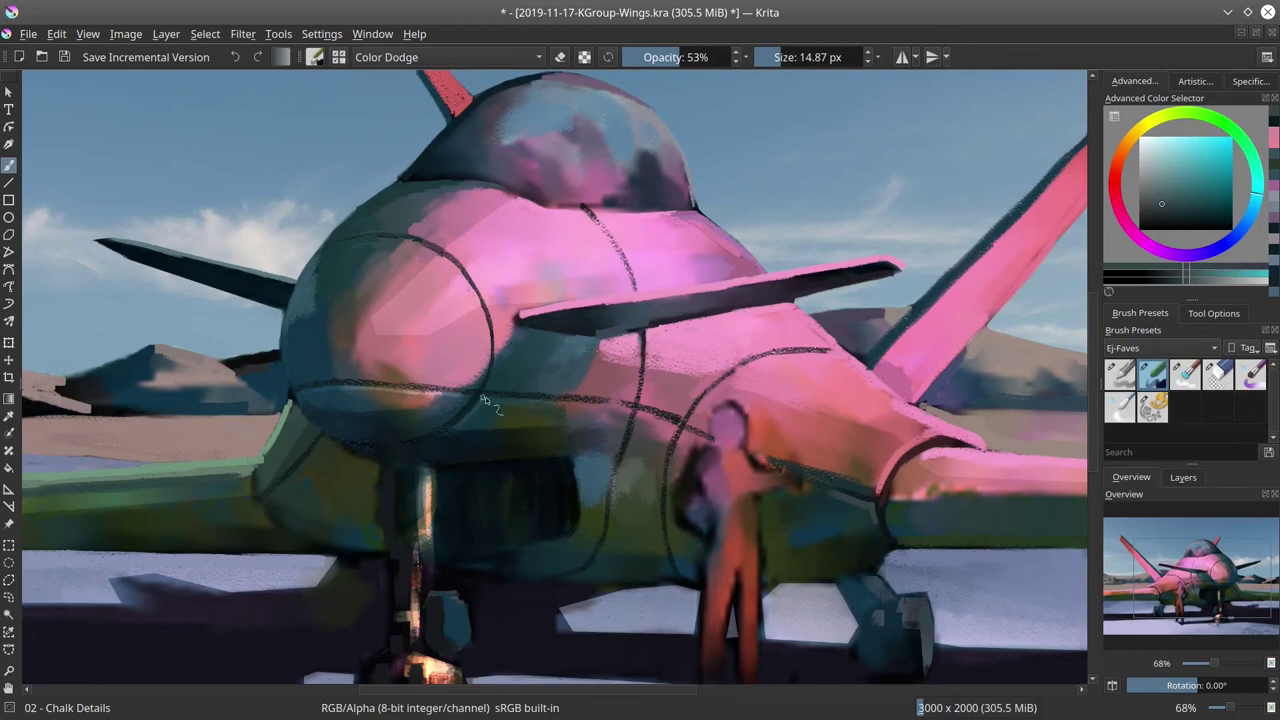
pyautogui.moveTo(514, 401); pyautogui.dragTo(684, 435)
pyautogui.press(']')
pyautogui.press('[')
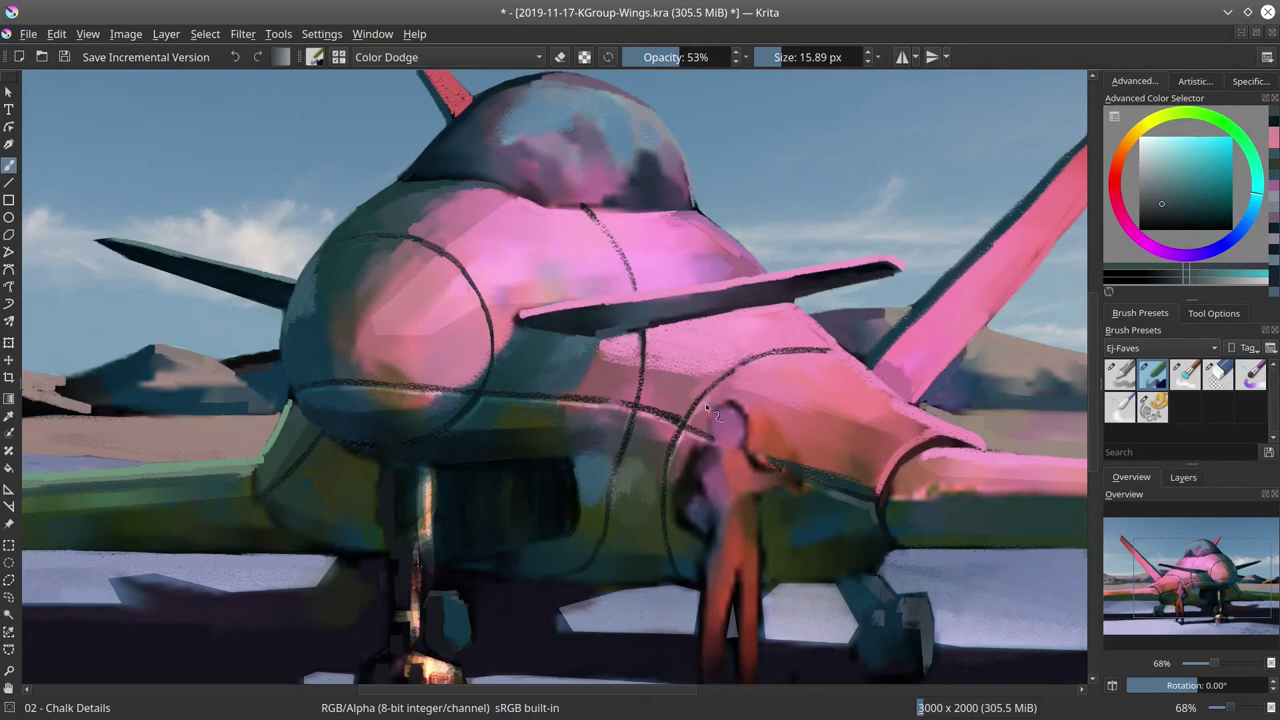
pyautogui.press('[')
pyautogui.moveTo(710, 385); pyautogui.dragTo(785, 348)
# Highlight the nose's ring seam and the vertical seams below the canopy and the canard at about 15.6 px.
pyautogui.press(']')
pyautogui.moveTo(400, 238)
pyautogui.mouseDown()
pyautogui.moveTo(429, 248)
pyautogui.moveTo(495, 352)
pyautogui.mouseUp()
pyautogui.moveTo(588, 214); pyautogui.dragTo(628, 274)
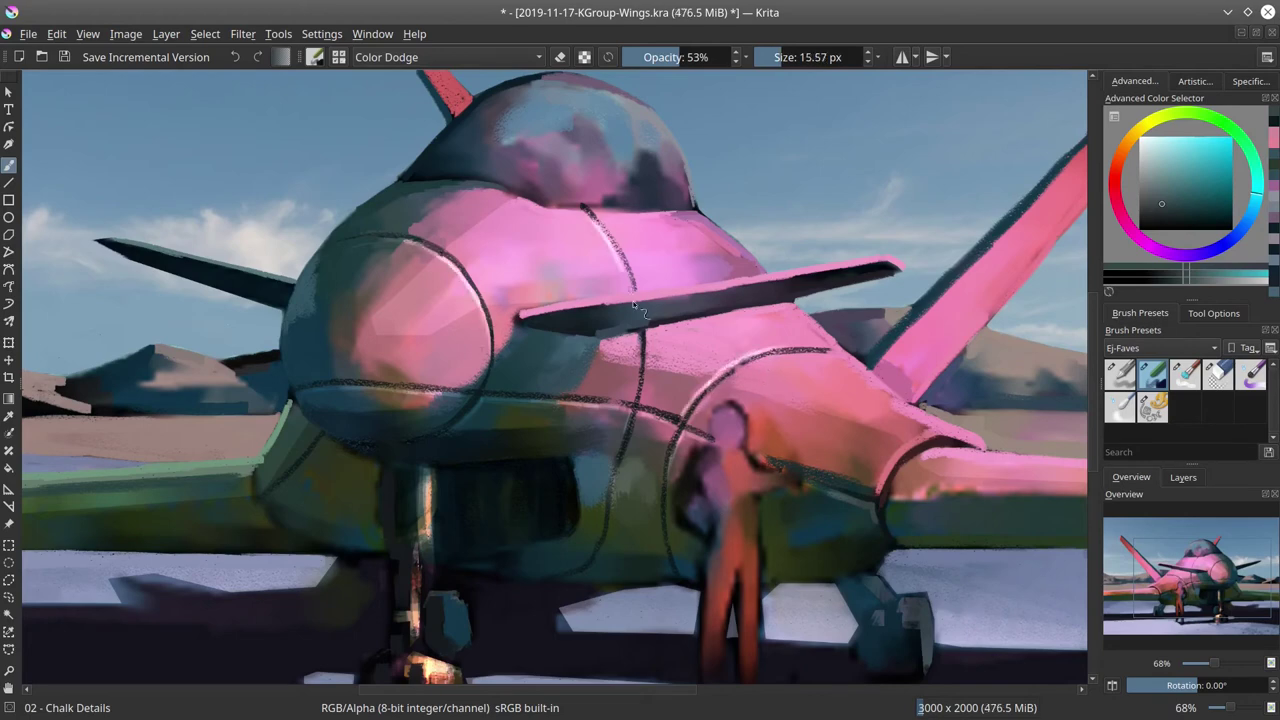
pyautogui.moveTo(639, 334); pyautogui.dragTo(640, 366)
# Set the brush opacity to 30% and brush a broad Color Dodge glow across the nose and upper fuselage at about 80.5 px.
pyautogui.click(655, 57)
pyautogui.moveTo(785, 57); pyautogui.dragTo(801, 57)
pyautogui.moveTo(376, 334); pyautogui.dragTo(552, 246)
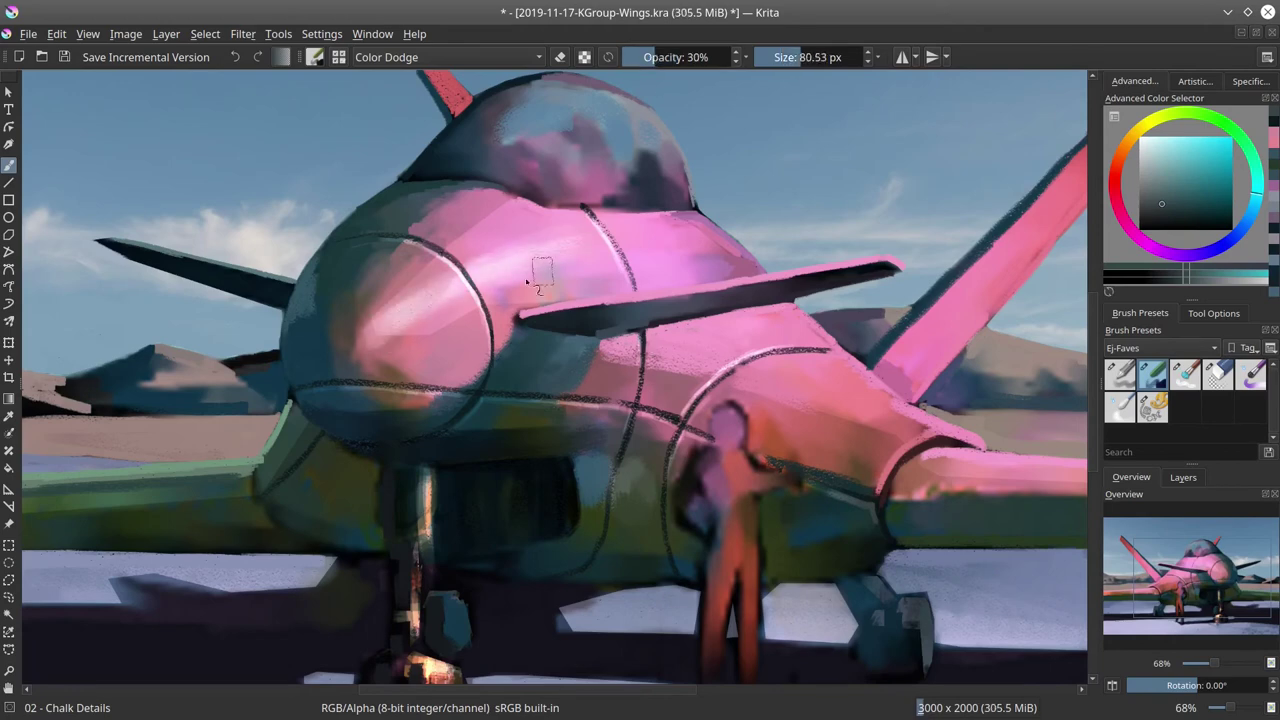
pyautogui.scroll(-5, 555, 317)
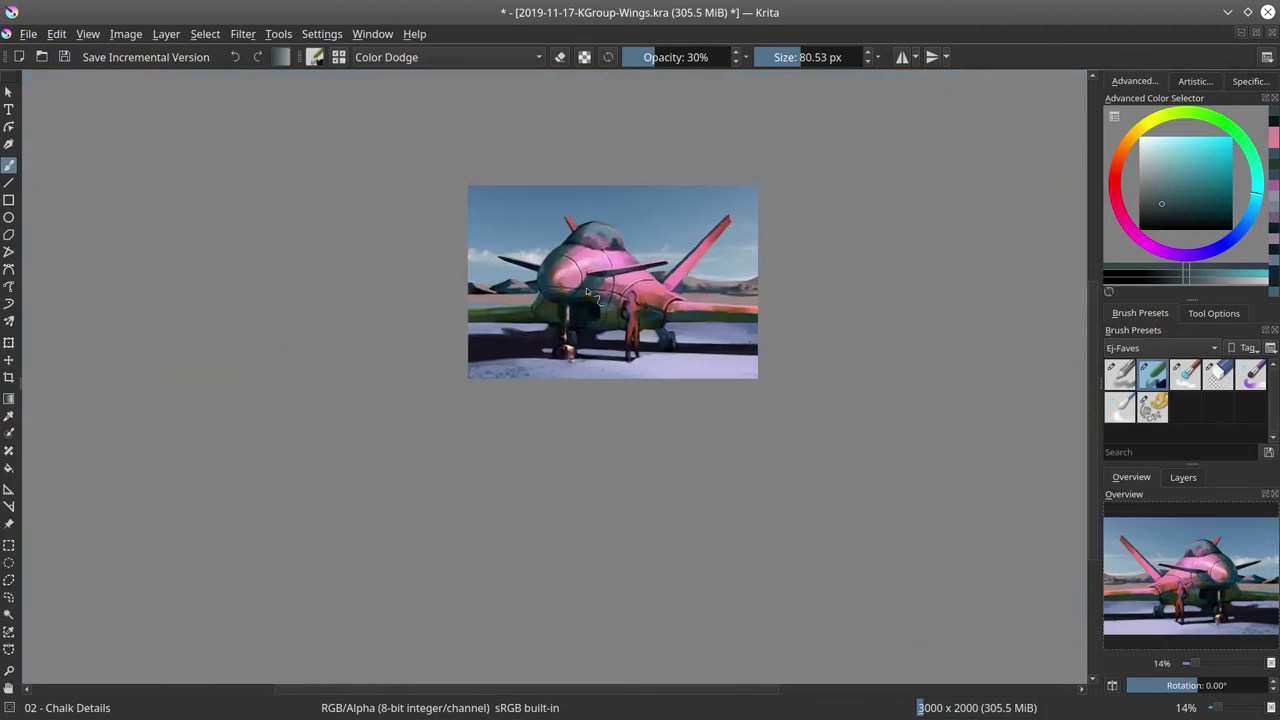
# Undo the last glow stroke and add soft highlights to the fuselage and canopy at about 105 px.
pyautogui.hotkey('ctrl', 'z')
pyautogui.moveTo(597, 288)
pyautogui.mouseDown()
pyautogui.moveTo(609, 288)
pyautogui.moveTo(564, 264)
pyautogui.mouseUp()
pyautogui.moveTo(611, 236)
pyautogui.mouseDown()
pyautogui.moveTo(618, 245)
pyautogui.moveTo(598, 236)
pyautogui.mouseUp()
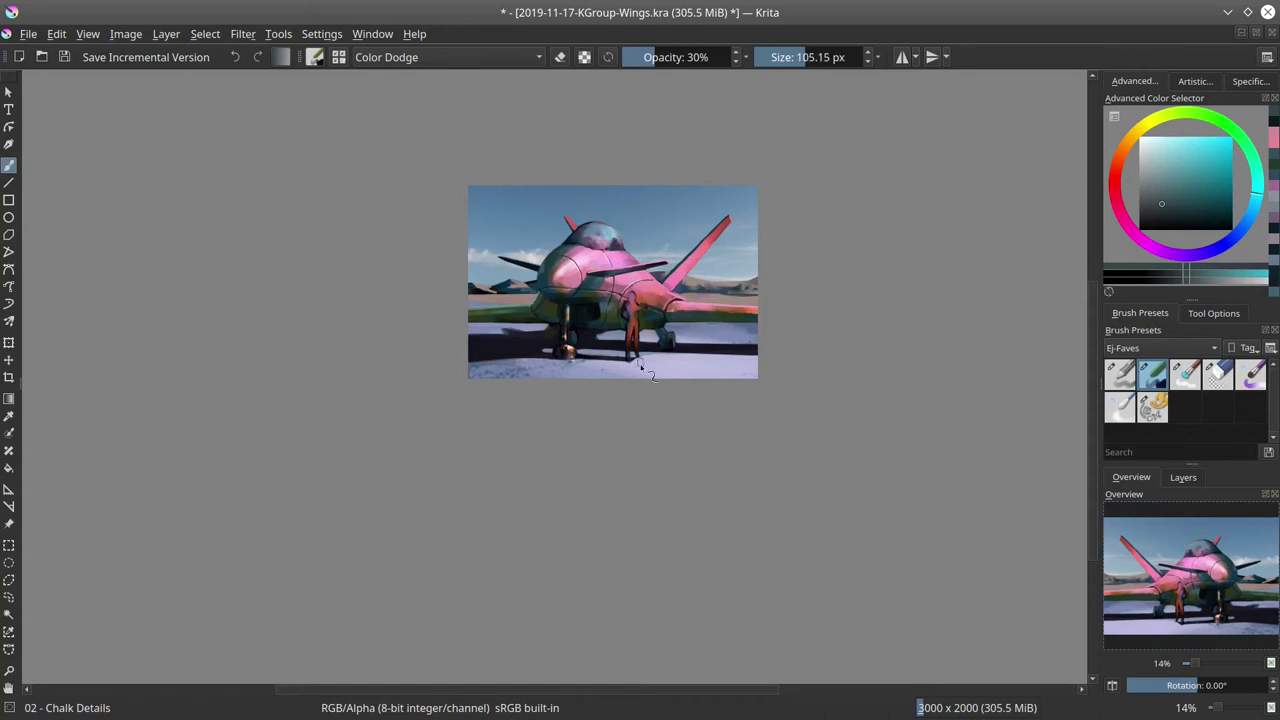
# Try a soft highlight on the rear fuselage at about 101 px on a tilted canvas, undoing it and resetting the rotation.
pyautogui.moveTo(749, 406); pyautogui.dragTo(754, 356)
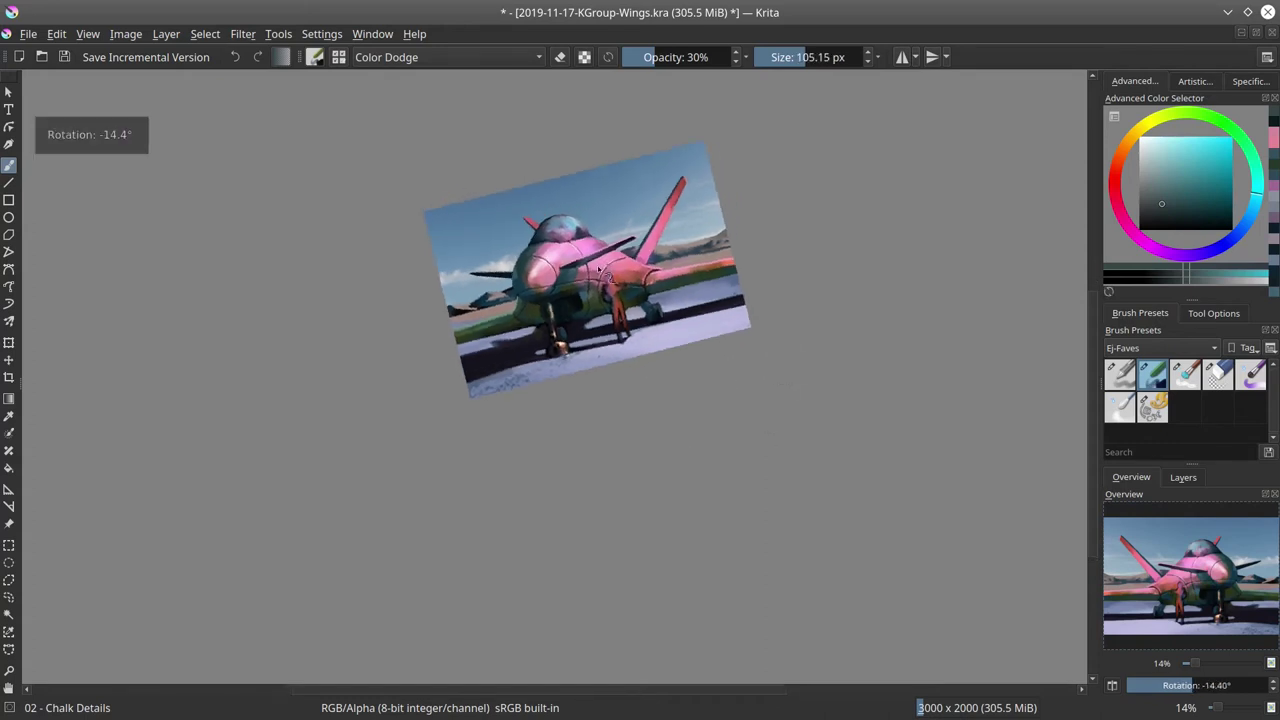
pyautogui.moveTo(618, 260); pyautogui.dragTo(637, 271)
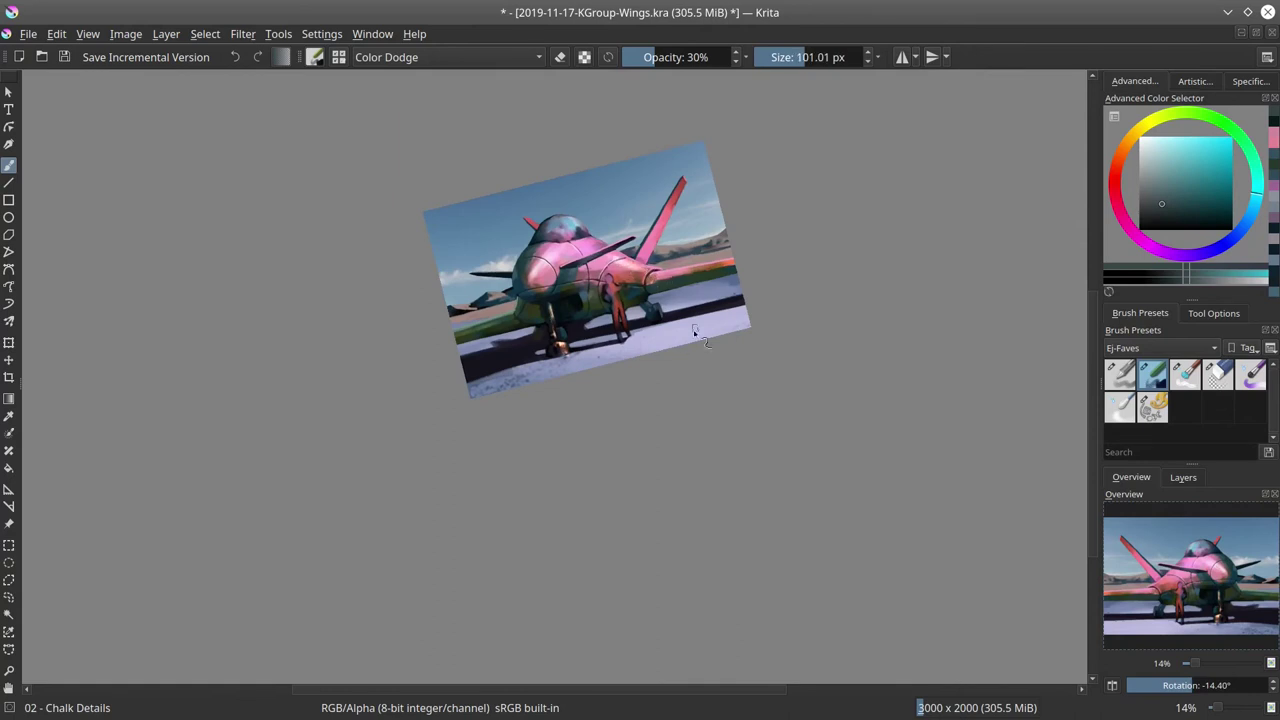
pyautogui.hotkey('ctrl', 'z')
pyautogui.moveTo(691, 428); pyautogui.dragTo(634, 554)
pyautogui.press('5')
# Draw a selection along the upper fuselage edge behind the canard and the top edge of the wing.
pyautogui.moveTo(808, 406); pyautogui.dragTo(854, 349)
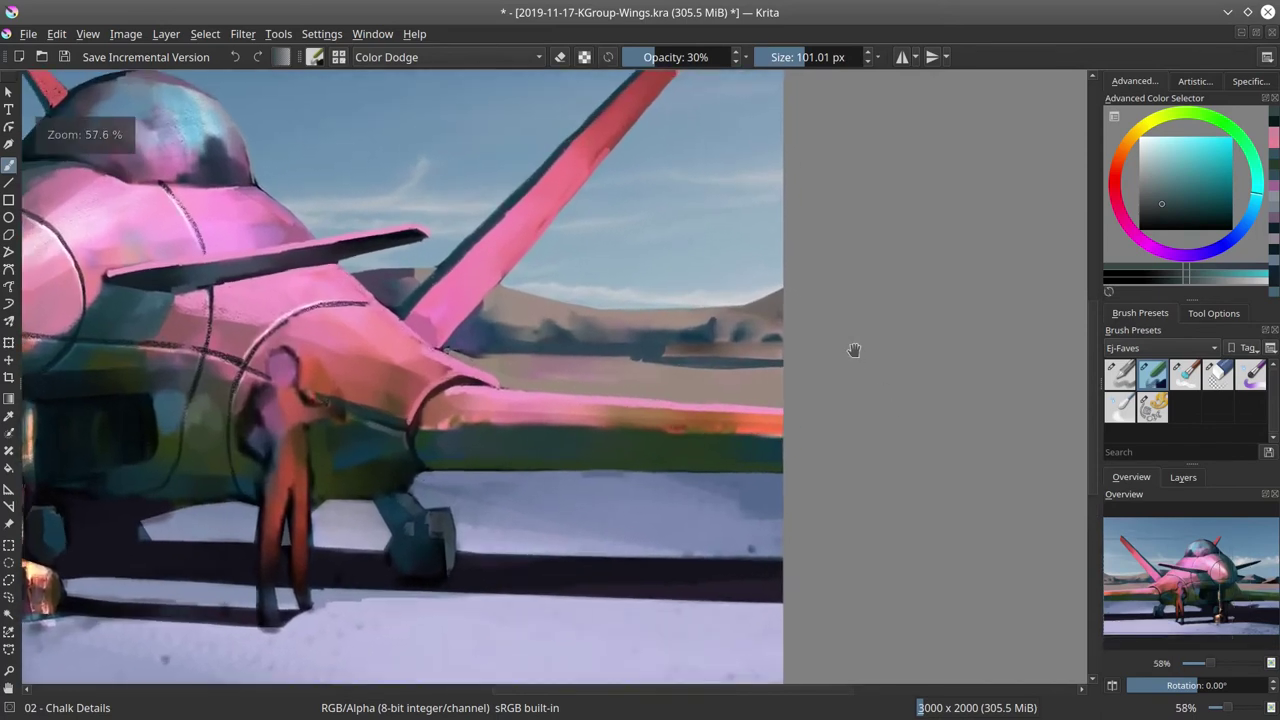
pyautogui.moveTo(711, 305); pyautogui.dragTo(855, 315)
pyautogui.click(9, 580)
pyautogui.moveTo(497, 291)
pyautogui.mouseDown()
pyautogui.moveTo(498, 342)
pyautogui.moveTo(625, 412)
pyautogui.moveTo(816, 425)
pyautogui.moveTo(657, 412)
pyautogui.mouseUp()
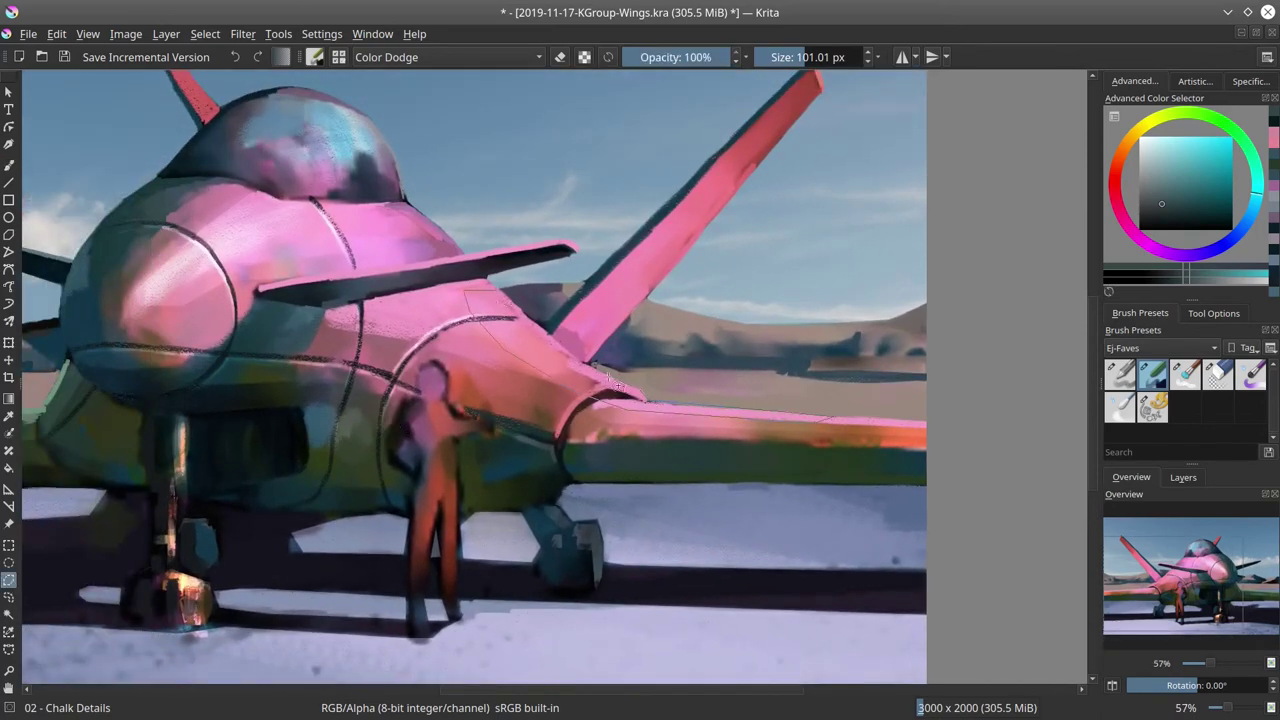
pyautogui.moveTo(606, 370); pyautogui.dragTo(514, 306)
# Brush a soft Color Dodge highlight inside the selection at 30% opacity and about 175 px, clearing the selection and canvas rotation when done.
pyautogui.moveTo(660, 338)
pyautogui.mouseDown()
pyautogui.moveTo(677, 358)
pyautogui.moveTo(632, 326)
pyautogui.mouseUp()
pyautogui.press('b')
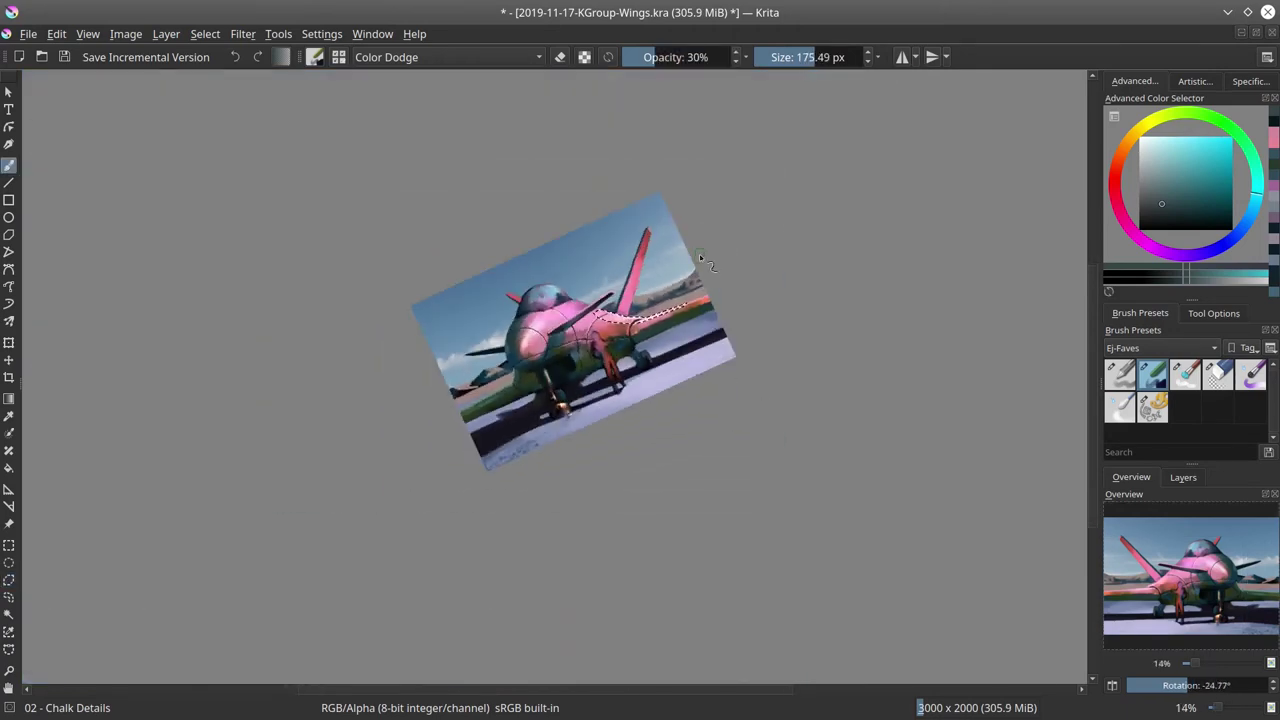
pyautogui.click(205, 34)
pyautogui.click(214, 75)
pyautogui.press('5')
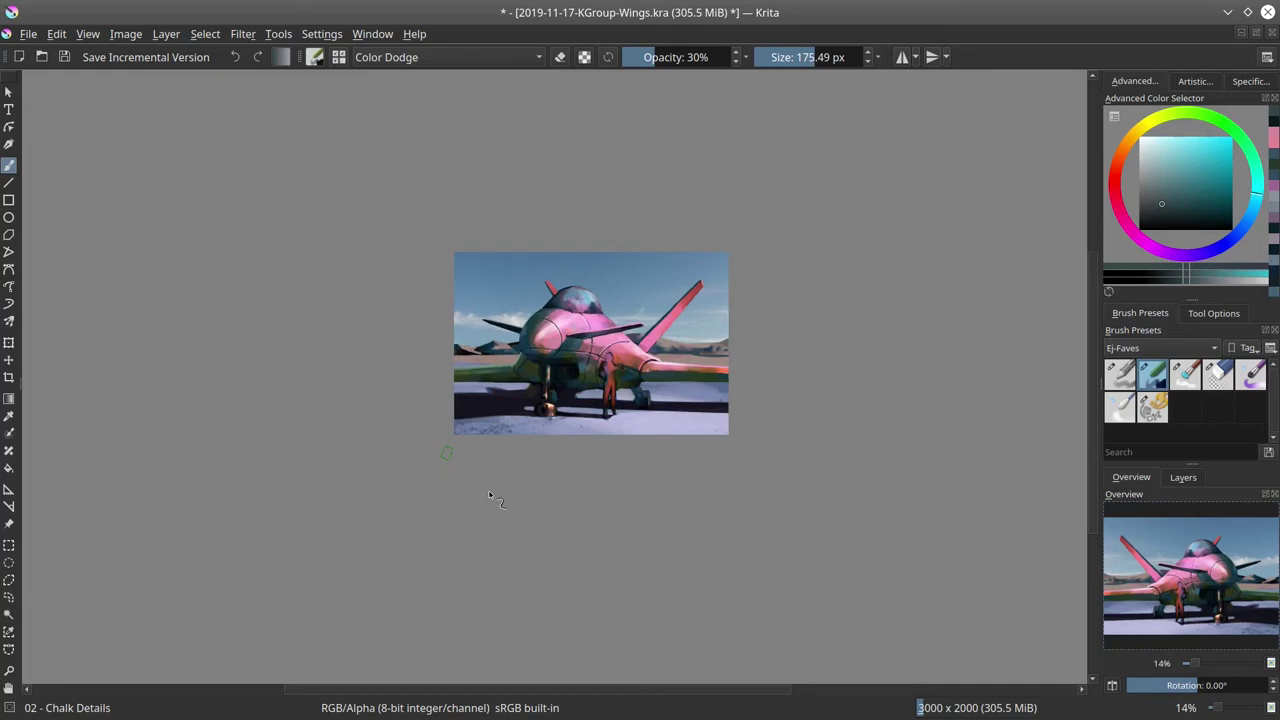
# Restore the brush to Normal blending at 100% opacity and save the painting.
pyautogui.moveTo(703, 60); pyautogui.dragTo(738, 56)
pyautogui.click(508, 57)
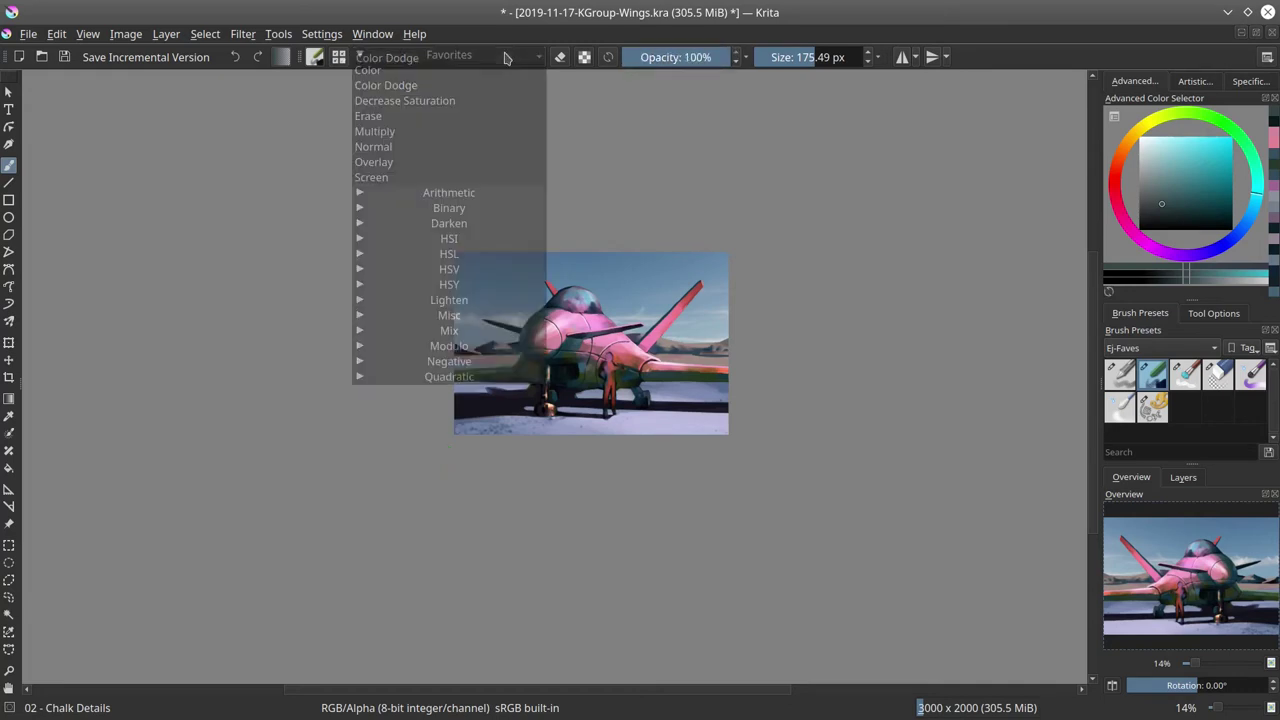
pyautogui.click(385, 146)
pyautogui.click(63, 60)
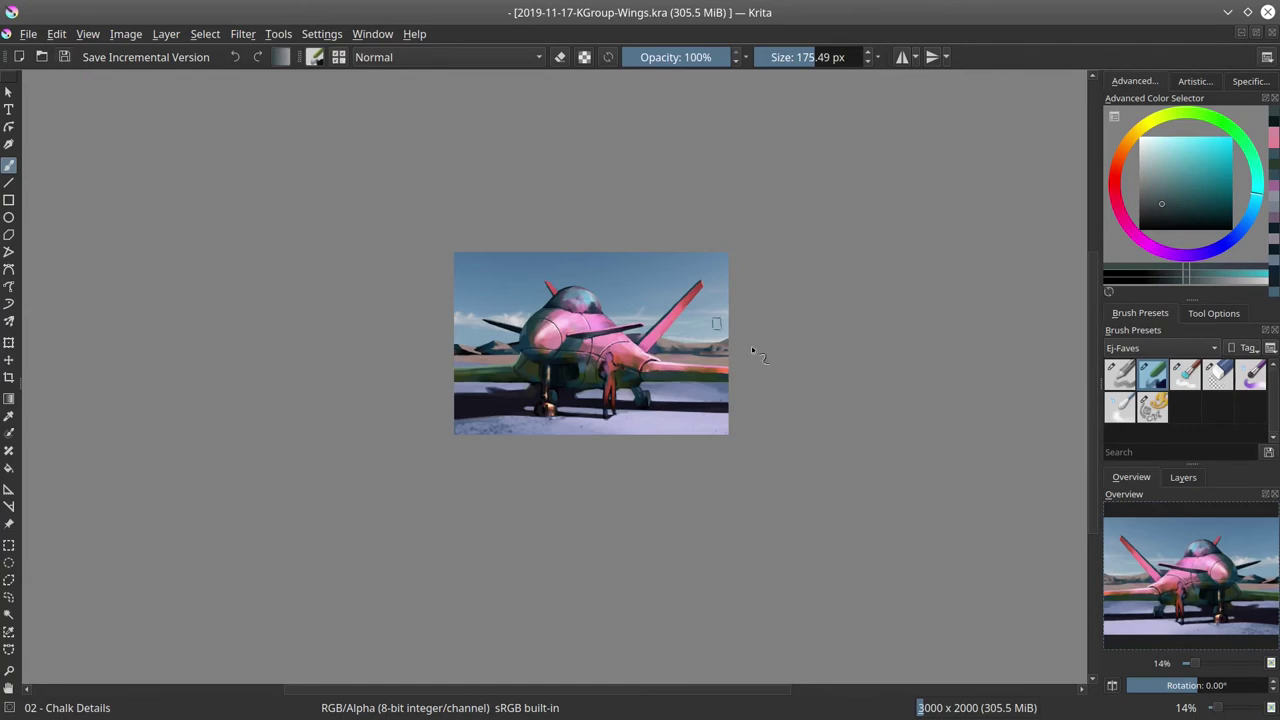
# Mirror the canvas view and browse the blending mode categories, restoring Normal among the favorites.
pyautogui.press('m')
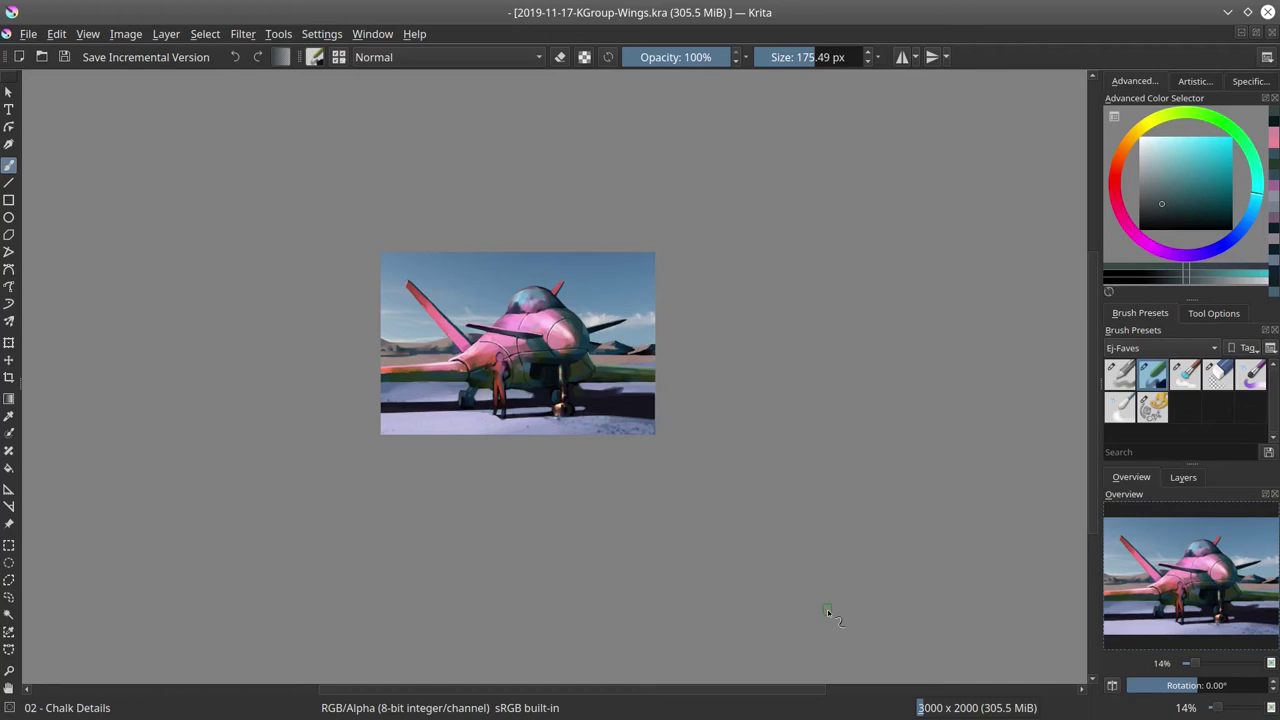
pyautogui.press('space')
pyautogui.press('space')
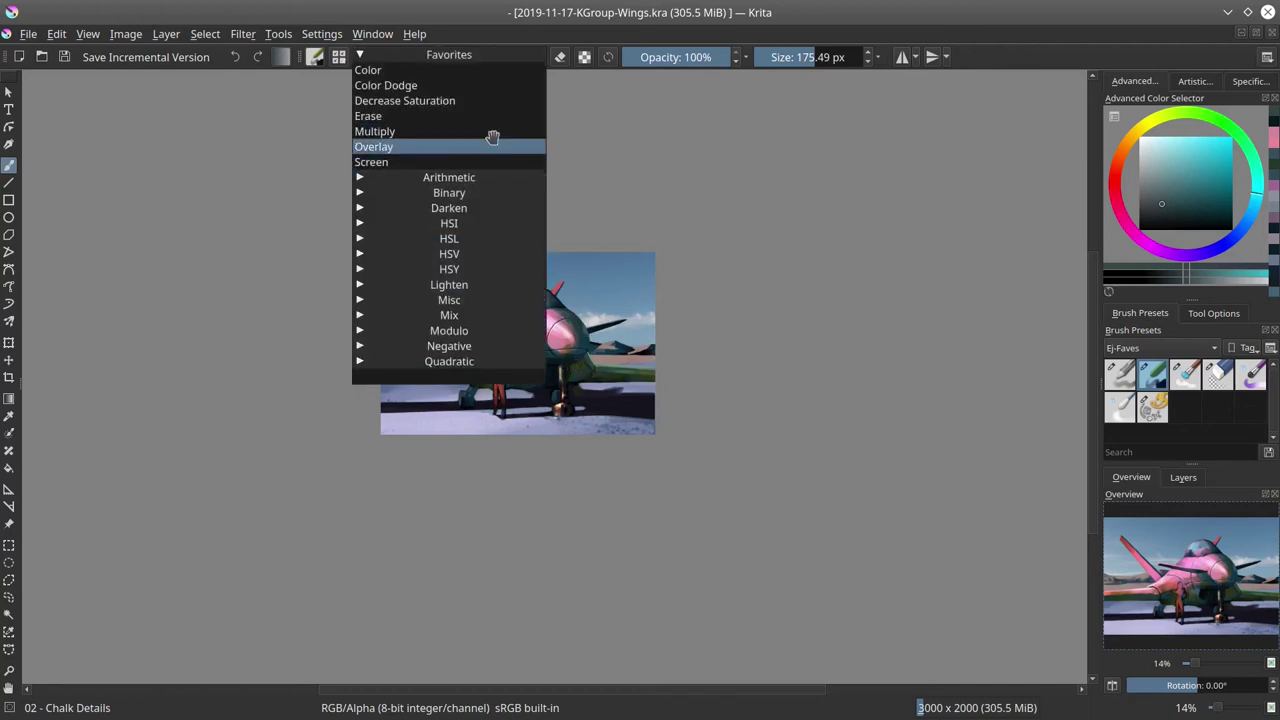
pyautogui.click(917, 317)
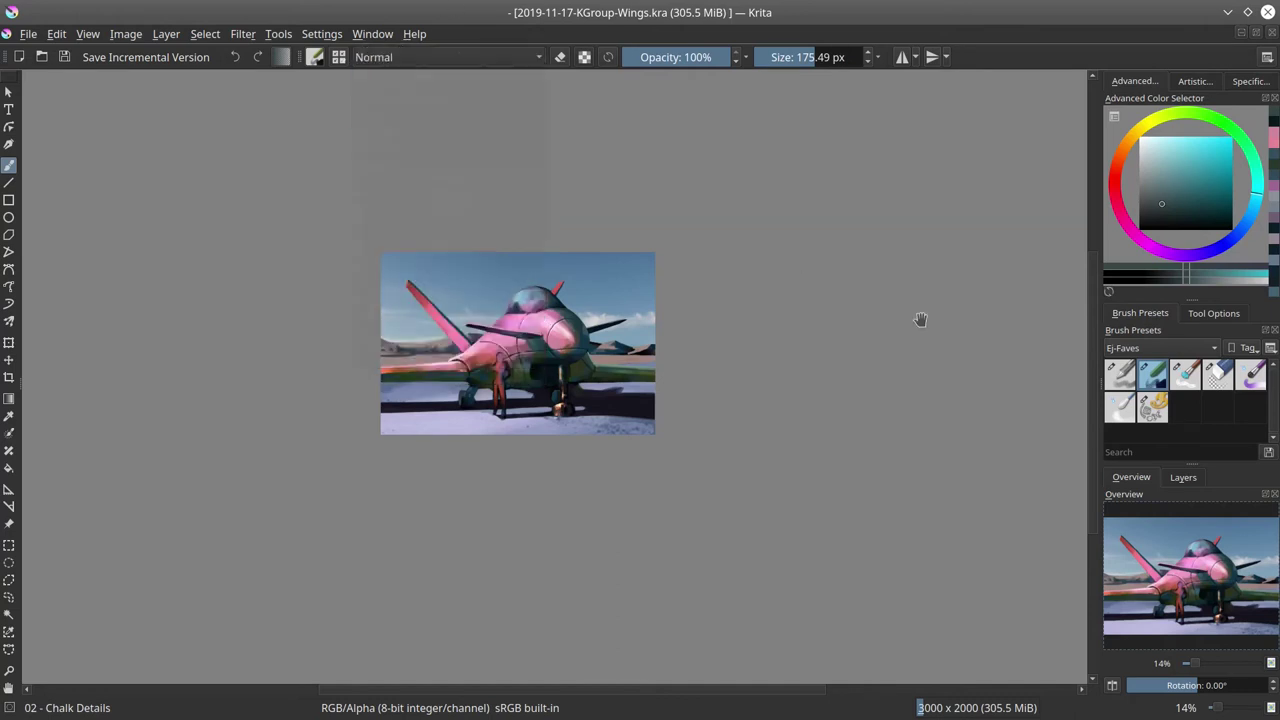
pyautogui.click(491, 62)
pyautogui.click(491, 60)
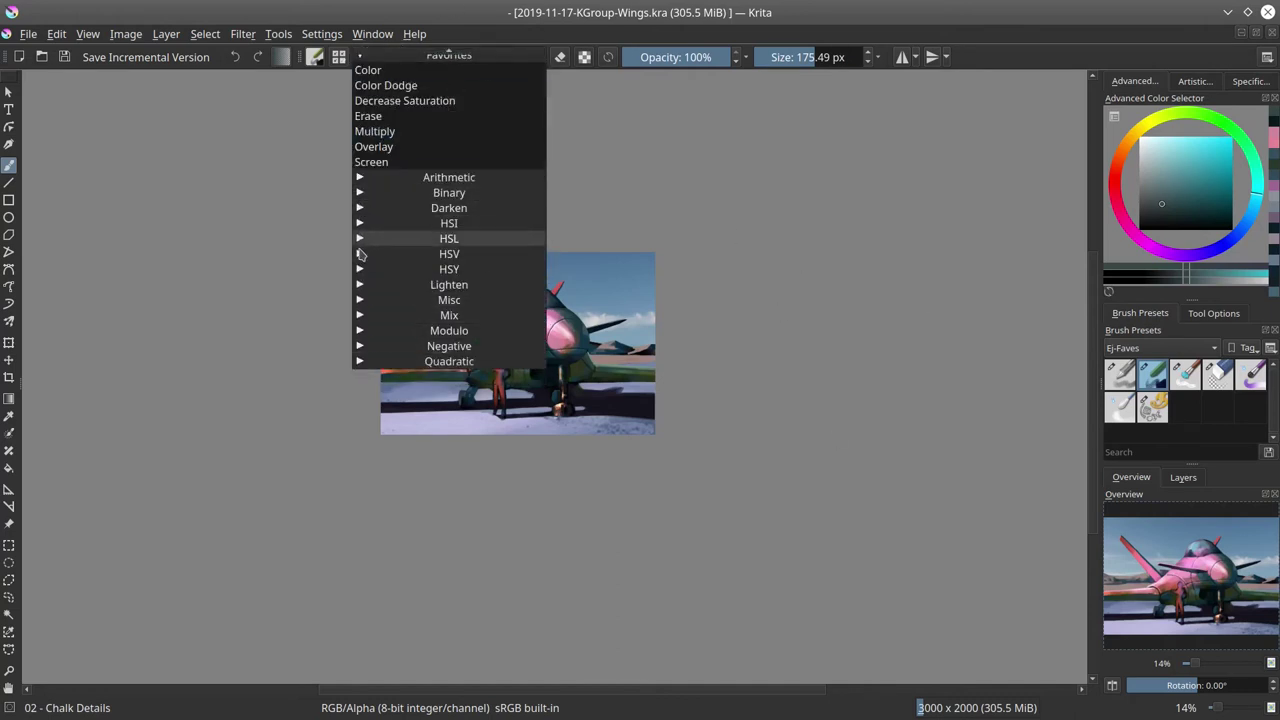
pyautogui.click(364, 315)
pyautogui.click(371, 284)
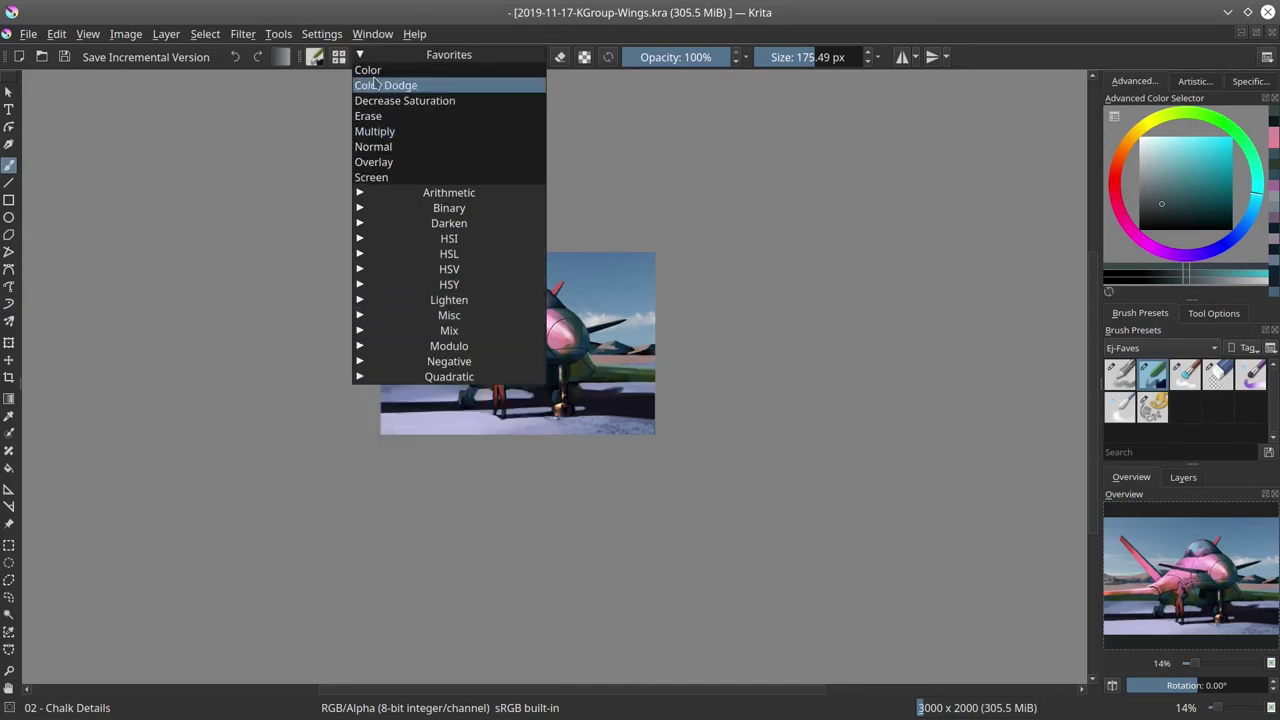
pyautogui.click(299, 274)
# Sharpen the far canard's tip with sampled dark blue and grey-teal at about 25 and 21 px, undoing the last two changes.
pyautogui.moveTo(562, 284); pyautogui.dragTo(550, 284)
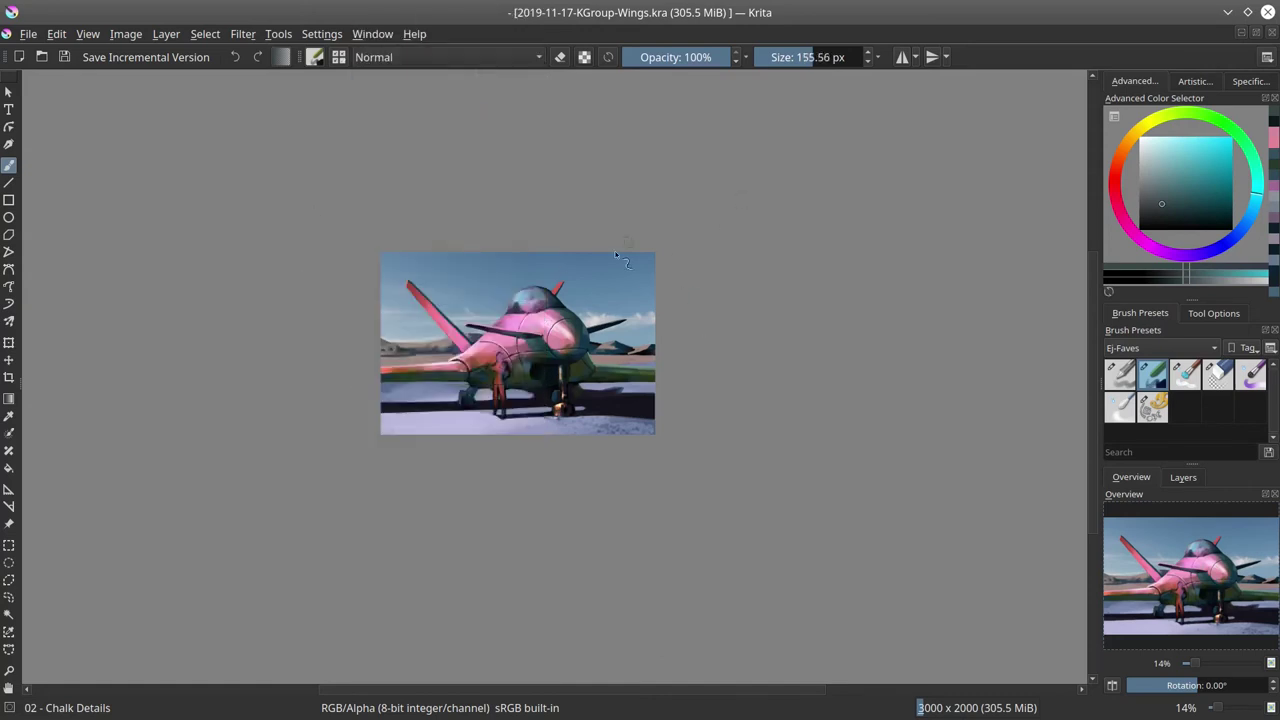
pyautogui.moveTo(590, 349)
pyautogui.mouseDown()
pyautogui.moveTo(682, 280)
pyautogui.moveTo(632, 275)
pyautogui.moveTo(718, 252)
pyautogui.mouseUp()
pyautogui.keyDown('ctrl'); pyautogui.click(699, 259); pyautogui.keyUp('ctrl')
pyautogui.press('[')
pyautogui.press('[')
pyautogui.press('[')
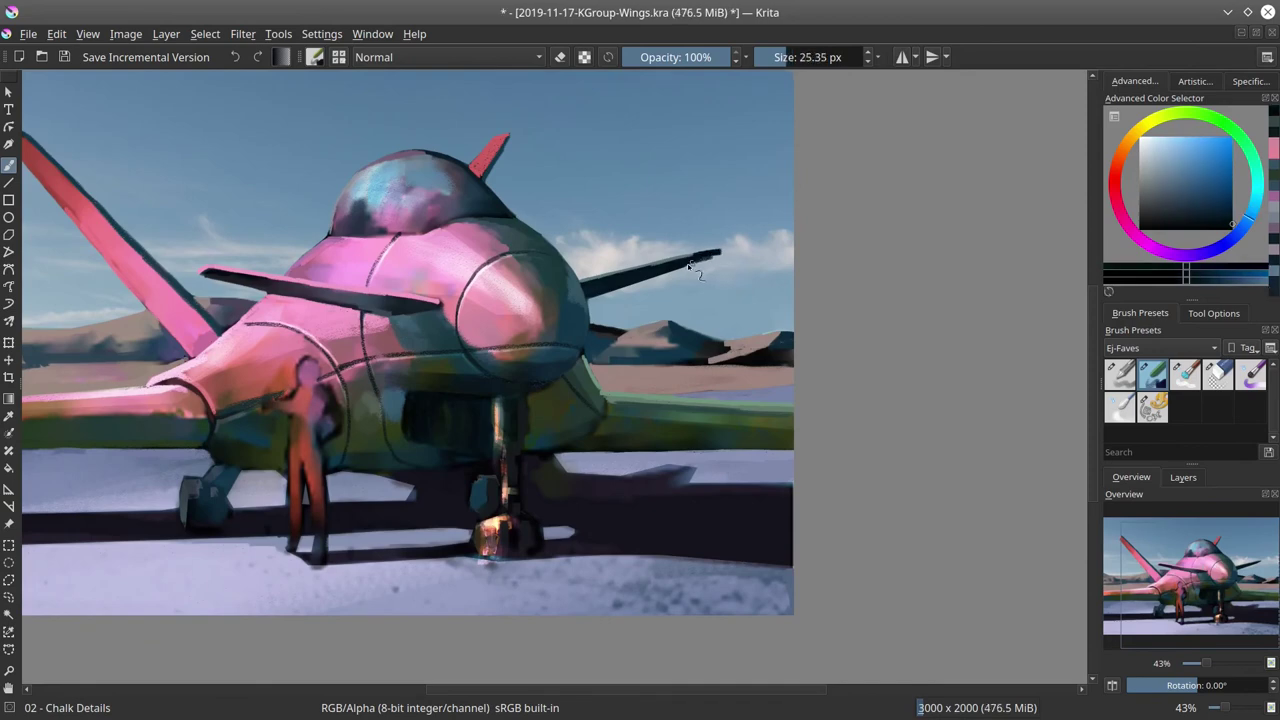
pyautogui.keyDown('ctrl'); pyautogui.click(716, 256); pyautogui.keyUp('ctrl')
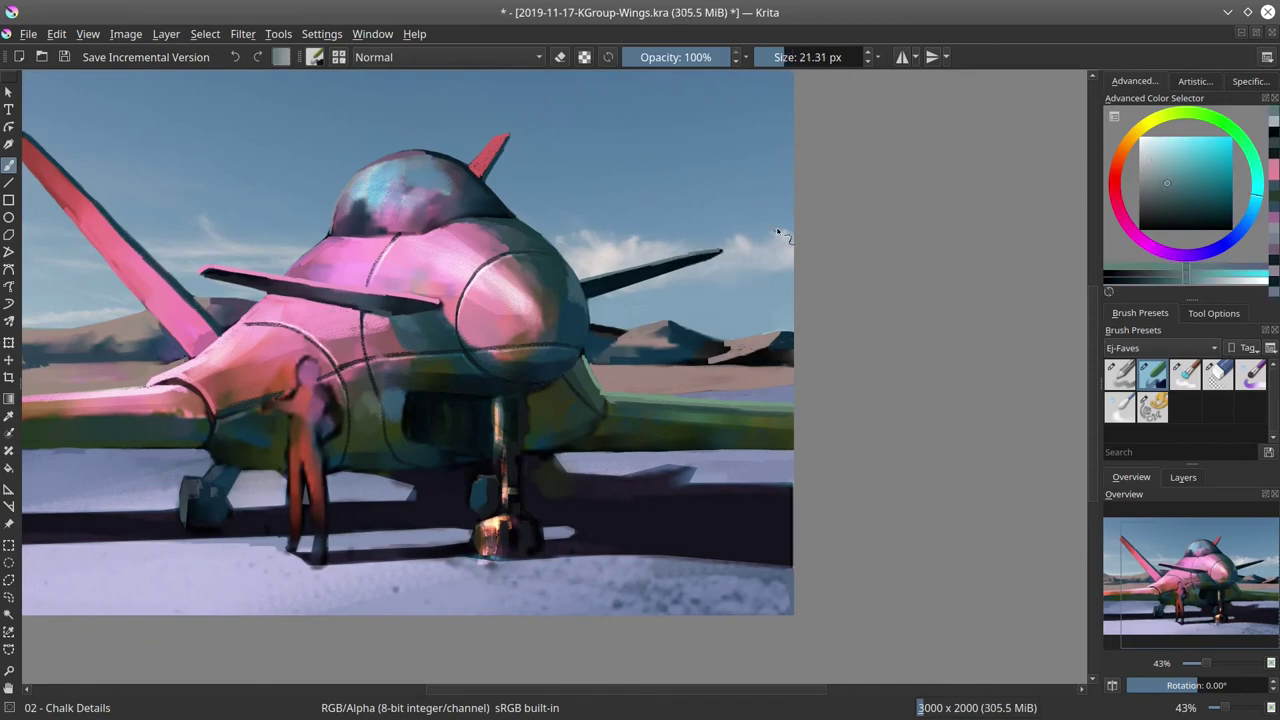
pyautogui.hotkey('ctrl', 'z')
pyautogui.hotkey('ctrl', 'z')
# Refine the air intake's top edge with sampled dark teal at about 16.2 px.
pyautogui.moveTo(474, 451)
pyautogui.keyDown('ctrl'); pyautogui.mouseDown()
pyautogui.moveTo(569, 389)
pyautogui.moveTo(557, 368)
pyautogui.moveTo(570, 378)
pyautogui.mouseUp(); pyautogui.keyUp('ctrl')
pyautogui.keyDown('ctrl'); pyautogui.click(560, 375); pyautogui.keyUp('ctrl')
pyautogui.keyDown('ctrl'); pyautogui.click(522, 369); pyautogui.keyUp('ctrl')
pyautogui.keyDown('ctrl'); pyautogui.click(609, 384); pyautogui.keyUp('ctrl')
pyautogui.keyDown('shift'); pyautogui.moveTo(561, 380); pyautogui.dragTo(646, 386); pyautogui.keyUp('shift')
pyautogui.keyDown('ctrl'); pyautogui.click(556, 377); pyautogui.keyUp('ctrl')
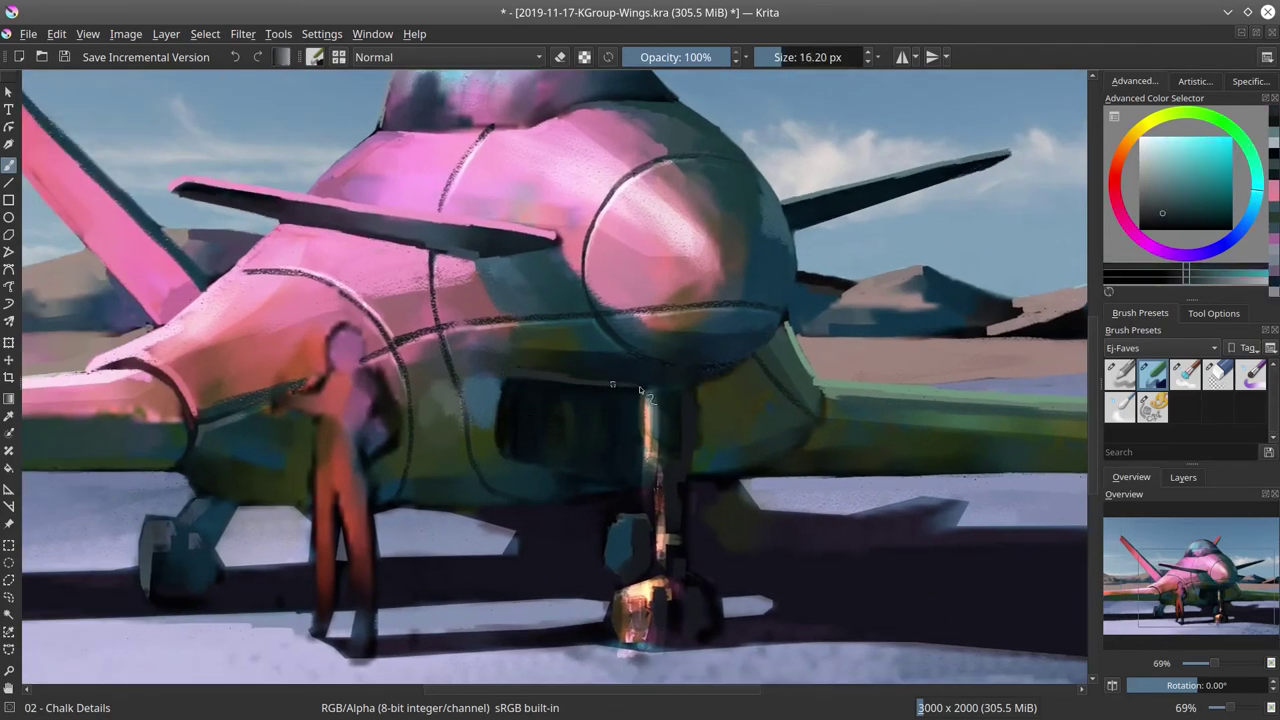
# Darken the shadow beneath the nose beside the front landing gear with sampled dark blue at about 16.2 px.
pyautogui.keyDown('ctrl'); pyautogui.click(690, 381); pyautogui.keyUp('ctrl')
pyautogui.moveTo(732, 373); pyautogui.dragTo(704, 377)
pyautogui.keyDown('ctrl'); pyautogui.click(698, 377); pyautogui.keyUp('ctrl')
pyautogui.keyDown('ctrl'); pyautogui.click(640, 357); pyautogui.keyUp('ctrl')
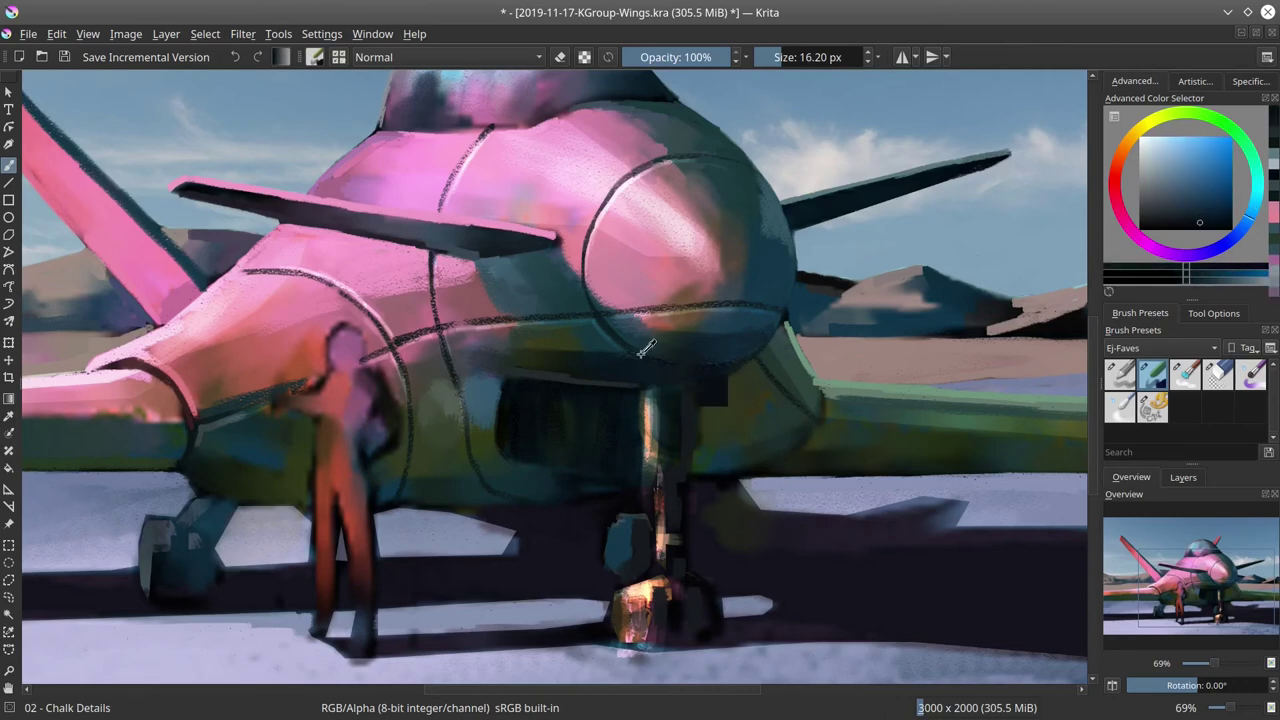
# Define the air intake's rim and dark interior up to the landing gear strut with sampled dark tones at about 23.7 px.
pyautogui.moveTo(506, 384)
pyautogui.keyDown('shift'); pyautogui.mouseDown()
pyautogui.moveTo(497, 428)
pyautogui.moveTo(530, 468)
pyautogui.moveTo(610, 499)
pyautogui.moveTo(646, 486)
pyautogui.mouseUp(); pyautogui.keyUp('shift')
pyautogui.keyDown('ctrl'); pyautogui.click(493, 412); pyautogui.keyUp('ctrl')
pyautogui.keyDown('ctrl'); pyautogui.click(514, 463); pyautogui.keyUp('ctrl')
pyautogui.keyDown('ctrl'); pyautogui.click(566, 480); pyautogui.keyUp('ctrl')
pyautogui.keyDown('ctrl'); pyautogui.click(627, 446); pyautogui.keyUp('ctrl')
pyautogui.keyDown('shift'); pyautogui.moveTo(643, 436); pyautogui.dragTo(636, 436); pyautogui.keyUp('shift')
pyautogui.moveTo(643, 406); pyautogui.dragTo(637, 438)
pyautogui.press('[')
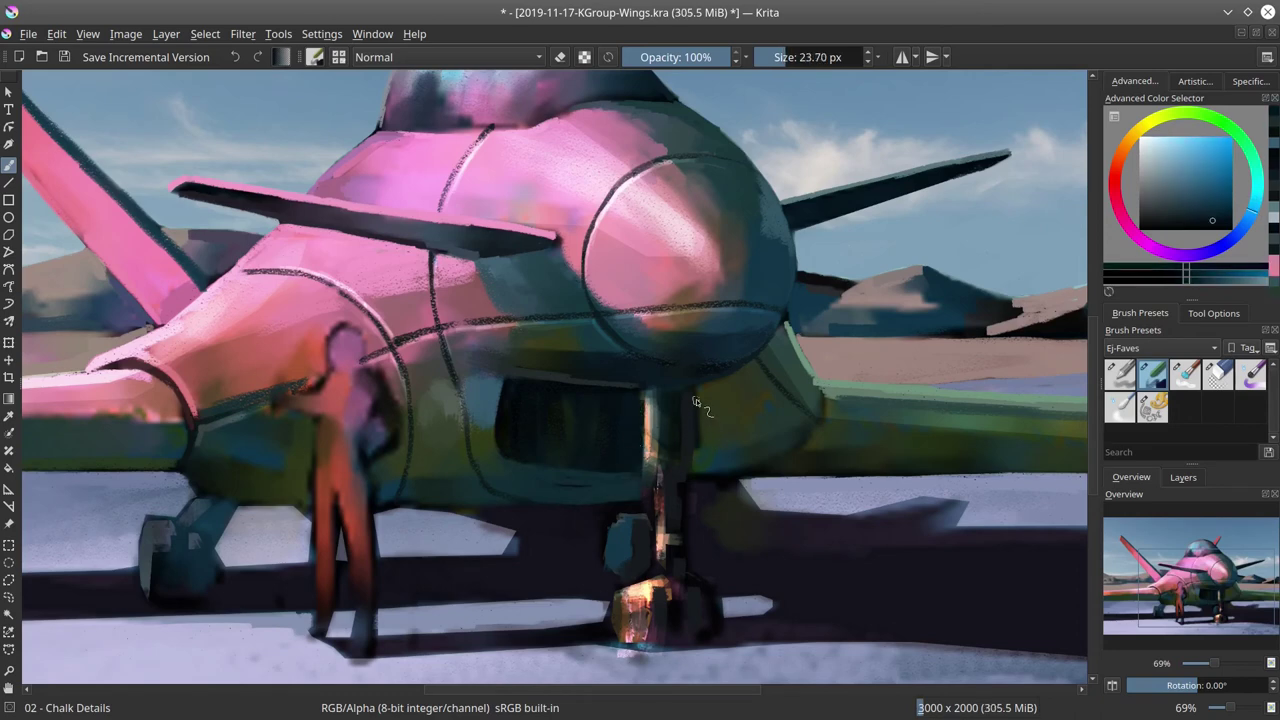
# Clean up the fuselage's lower edge and wing root behind the front landing gear with sampled dark and green tones at about 12.7 px.
pyautogui.click(752, 504)
pyautogui.keyDown('shift'); pyautogui.moveTo(690, 490); pyautogui.dragTo(751, 468); pyautogui.keyUp('shift')
pyautogui.keyDown('ctrl'); pyautogui.click(628, 488); pyautogui.keyUp('ctrl')
pyautogui.keyDown('ctrl'); pyautogui.click(734, 468); pyautogui.keyUp('ctrl')
pyautogui.keyDown('ctrl'); pyautogui.click(757, 466); pyautogui.keyUp('ctrl')
pyautogui.moveTo(768, 470)
pyautogui.mouseDown()
pyautogui.moveTo(822, 413)
pyautogui.moveTo(768, 470)
pyautogui.mouseUp()
pyautogui.keyDown('ctrl'); pyautogui.click(800, 448); pyautogui.keyUp('ctrl')
pyautogui.keyDown('ctrl'); pyautogui.click(762, 468); pyautogui.keyUp('ctrl')
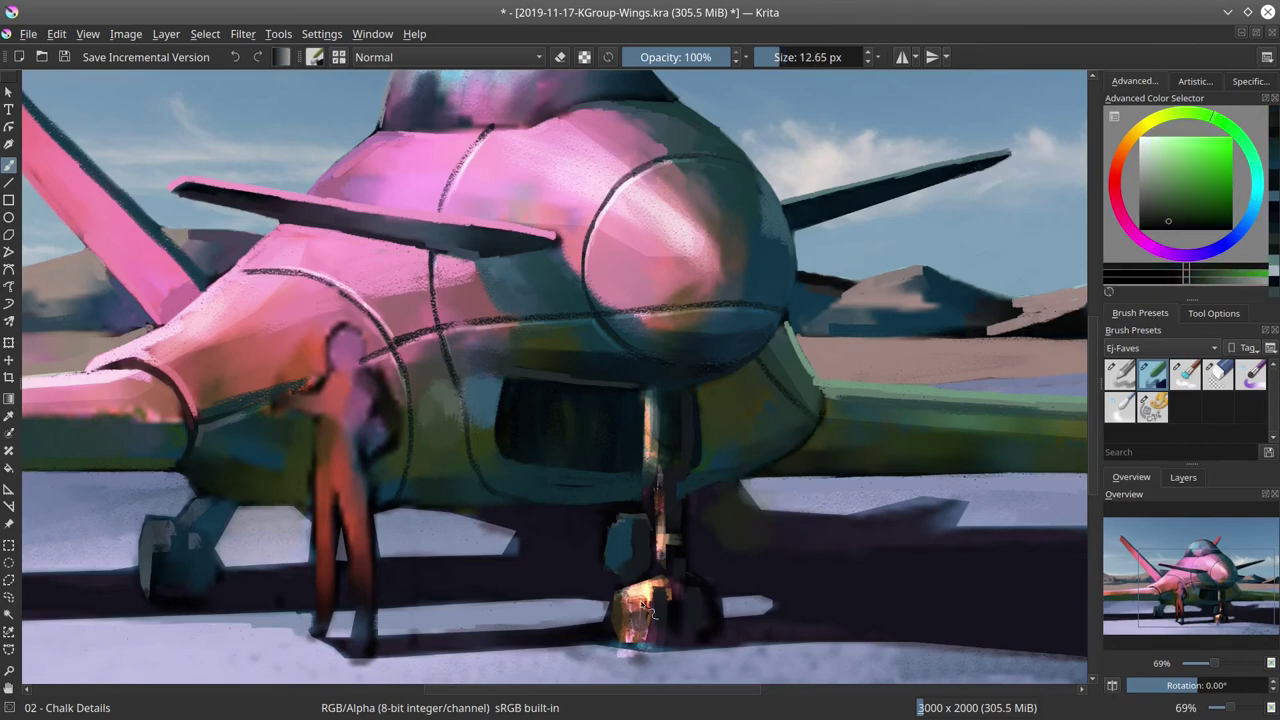
# Darken the intake opening on the far side of the gear strut with sampled dark blue at about 22 to 31 px, checking it zoomed out.
pyautogui.keyDown('ctrl'); pyautogui.click(712, 440); pyautogui.keyUp('ctrl')
pyautogui.press(']')
pyautogui.press(']')
pyautogui.press(']')
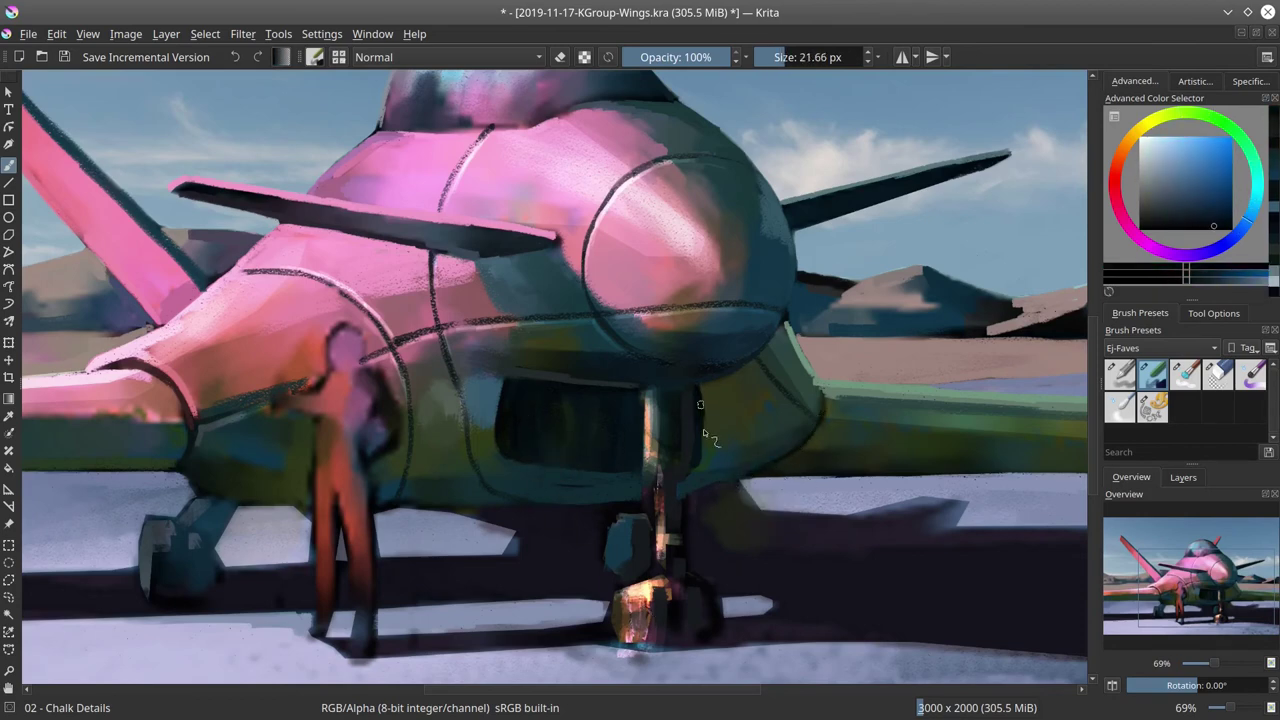
pyautogui.keyDown('shift'); pyautogui.moveTo(700, 422); pyautogui.dragTo(706, 422); pyautogui.keyUp('shift')
pyautogui.scroll(-4, 728, 420)
pyautogui.scroll(3, 730, 422)
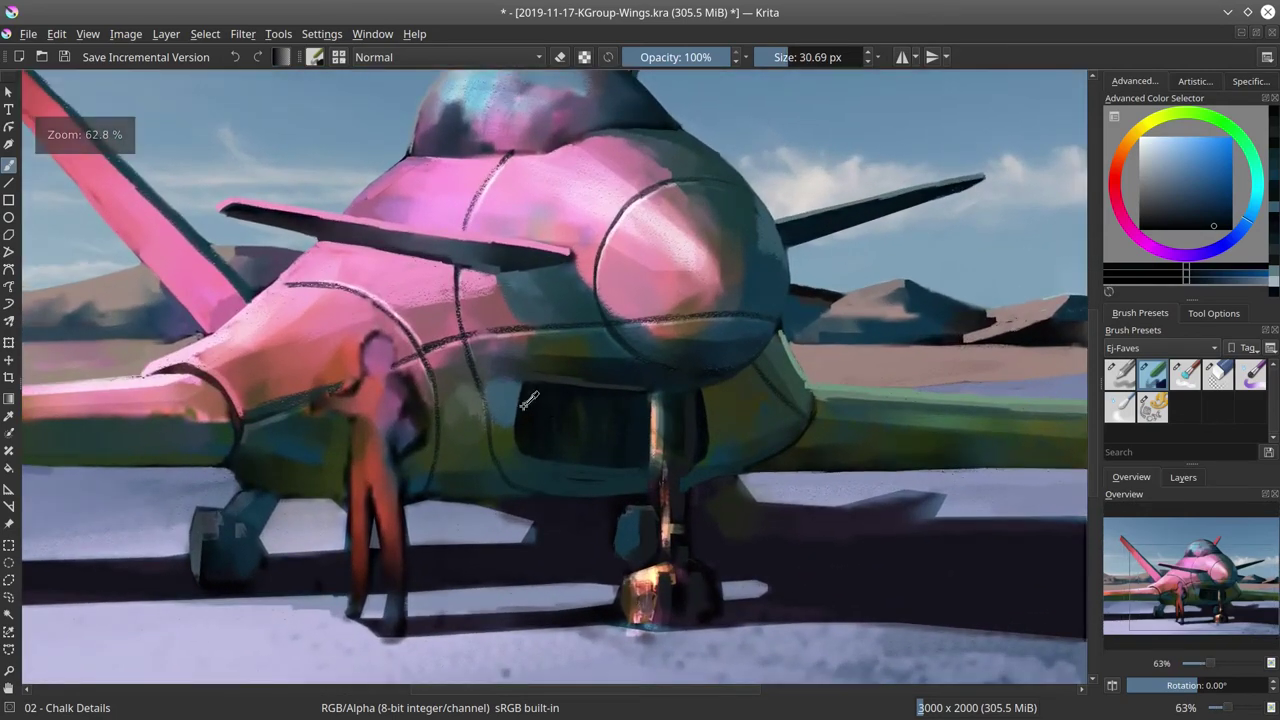
# Lighten the air intake's lower lip with sampled teal at about 21 px.
pyautogui.press('[')
pyautogui.press('[')
pyautogui.press('[')
pyautogui.keyDown('ctrl'); pyautogui.click(528, 460); pyautogui.keyUp('ctrl')
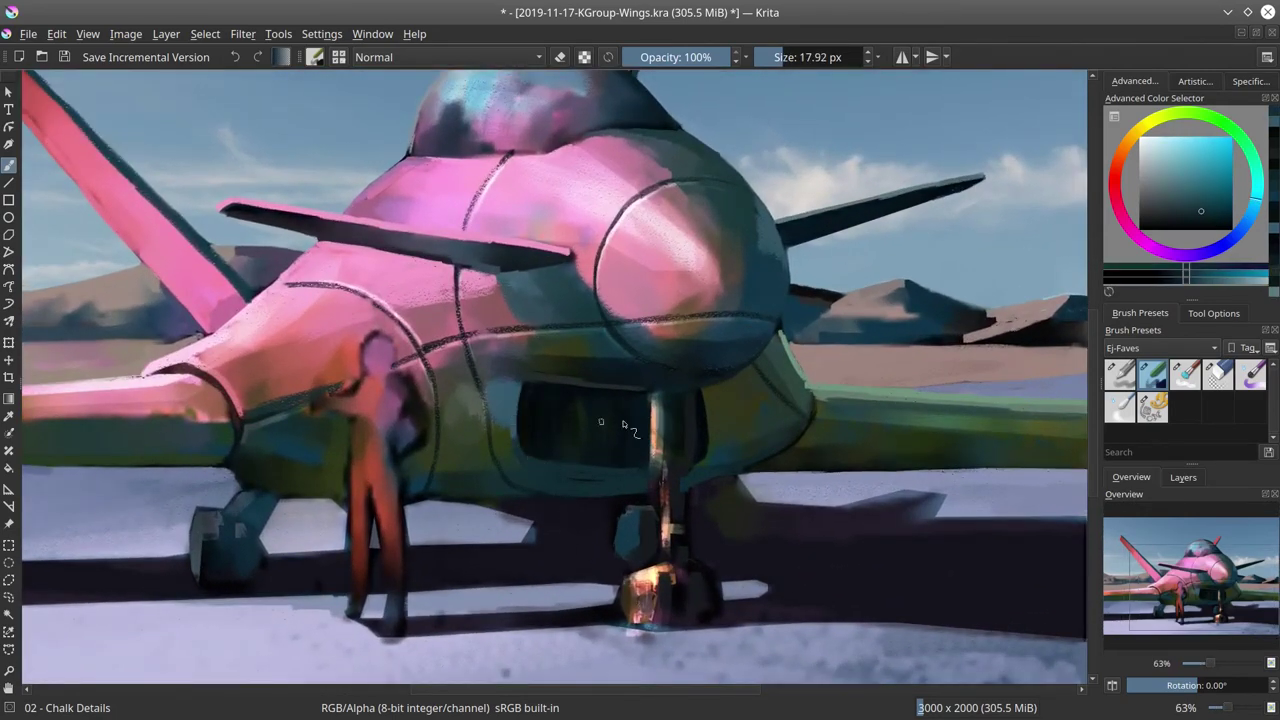
pyautogui.click(1198, 203)
pyautogui.keyDown('shift'); pyautogui.moveTo(566, 466); pyautogui.dragTo(568, 466); pyautogui.keyUp('shift')
pyautogui.moveTo(546, 468); pyautogui.dragTo(638, 470)
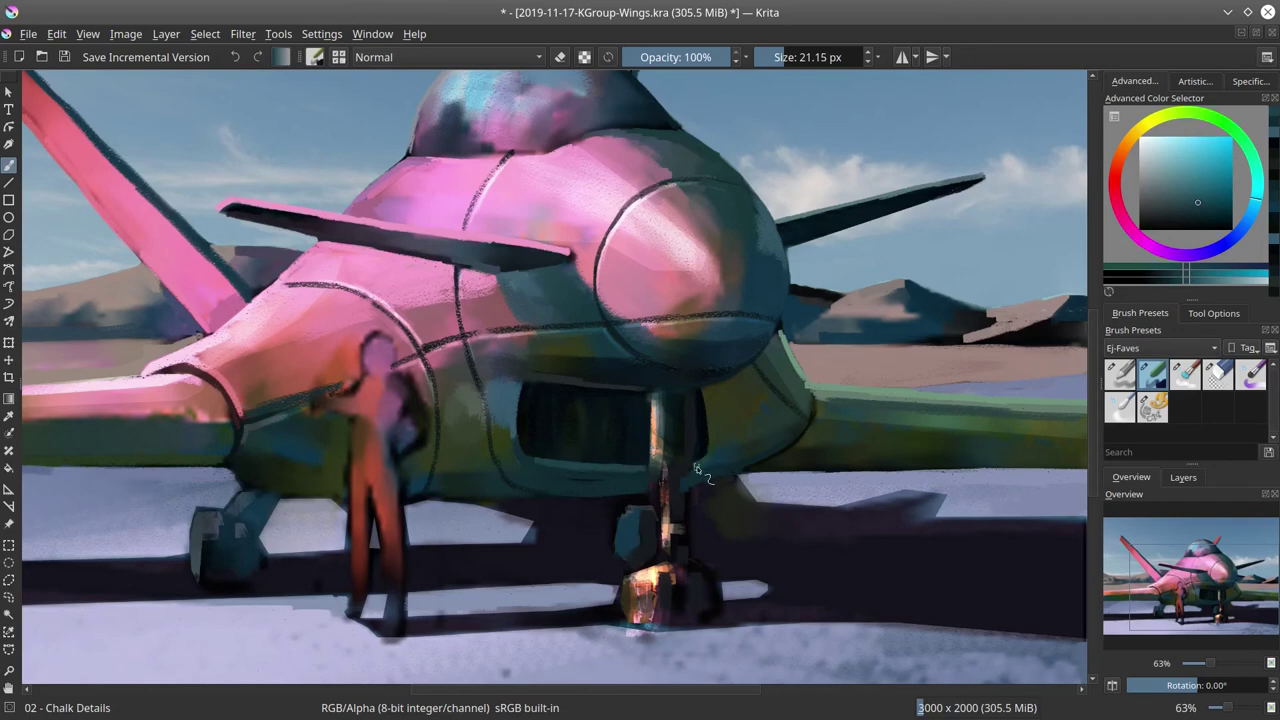
# Brush pale blue rim highlights along the air intake's side edges at about 21.7 px.
pyautogui.keyDown('ctrl'); pyautogui.click(734, 408); pyautogui.keyUp('ctrl')
pyautogui.click(1162, 204)
pyautogui.keyDown('shift'); pyautogui.moveTo(709, 411); pyautogui.dragTo(702, 456); pyautogui.keyUp('shift')
pyautogui.keyDown('ctrl'); pyautogui.click(534, 450); pyautogui.keyUp('ctrl')
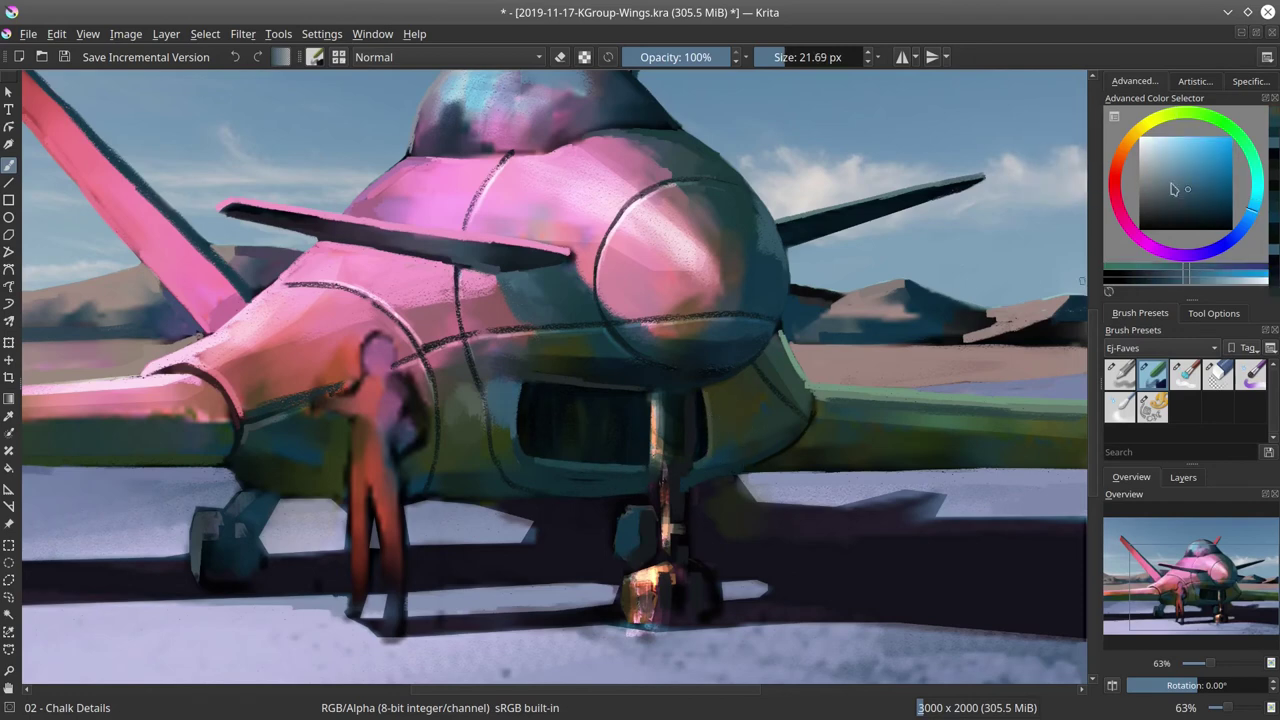
pyautogui.keyDown('ctrl'); pyautogui.click(571, 503); pyautogui.keyUp('ctrl')
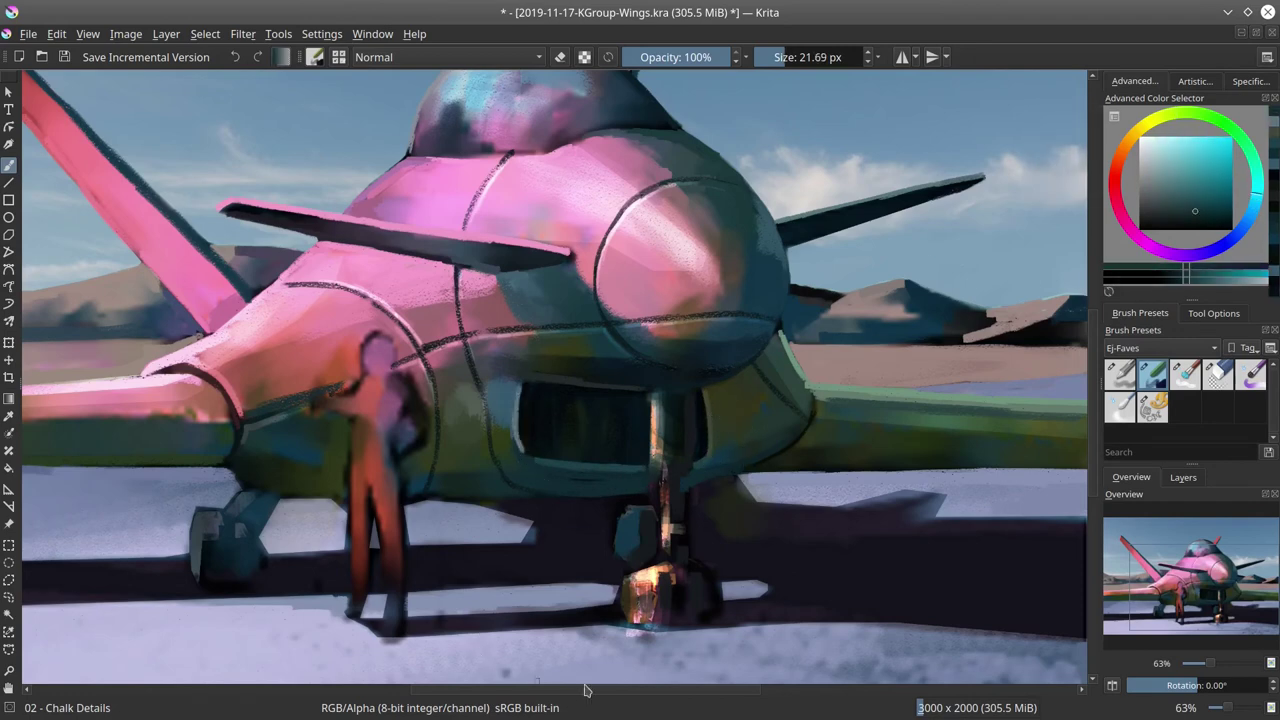
# Touch up the area beneath the nose and around the intake's far side with sampled dark teal and green at about 27 to 45 px.
pyautogui.press(']')
pyautogui.keyDown('ctrl'); pyautogui.click(558, 388); pyautogui.keyUp('ctrl')
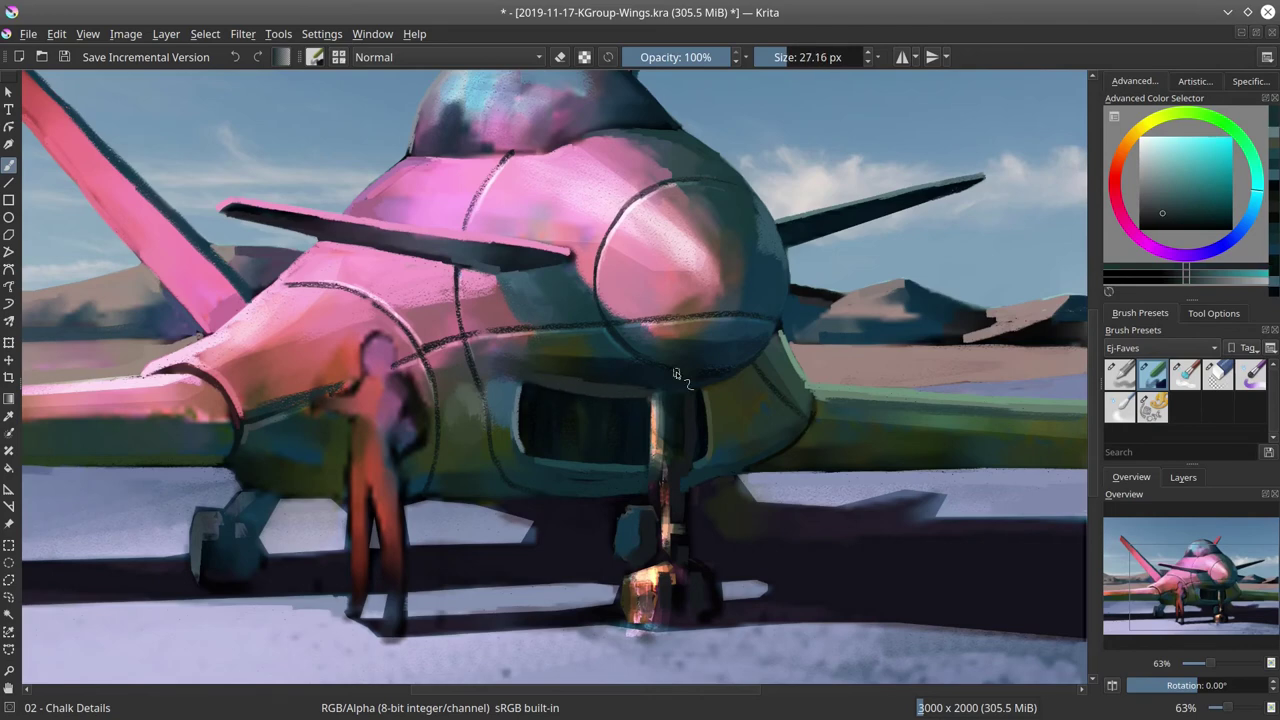
pyautogui.keyDown('ctrl'); pyautogui.click(260, 436); pyautogui.keyUp('ctrl')
pyautogui.moveTo(699, 409)
pyautogui.keyDown('shift'); pyautogui.mouseDown()
pyautogui.moveTo(720, 409)
pyautogui.moveTo(697, 473)
pyautogui.mouseUp(); pyautogui.keyUp('shift')
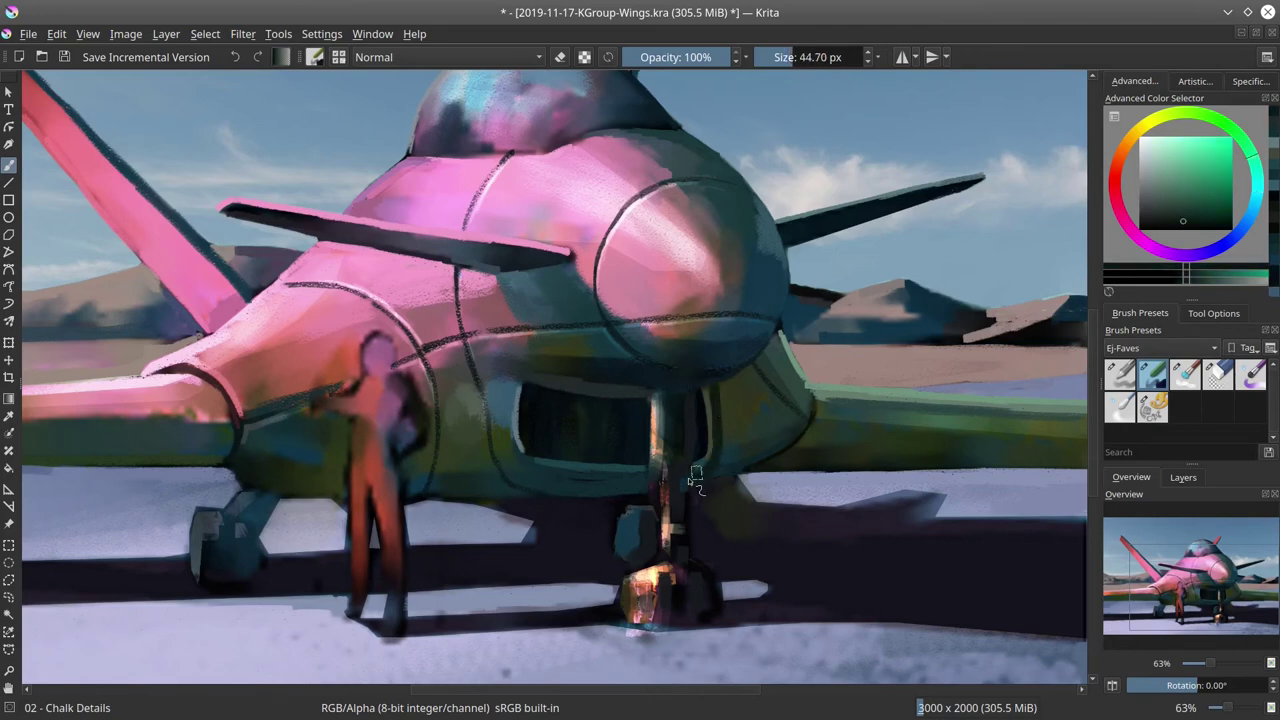
pyautogui.keyDown('ctrl'); pyautogui.click(721, 426); pyautogui.keyUp('ctrl')
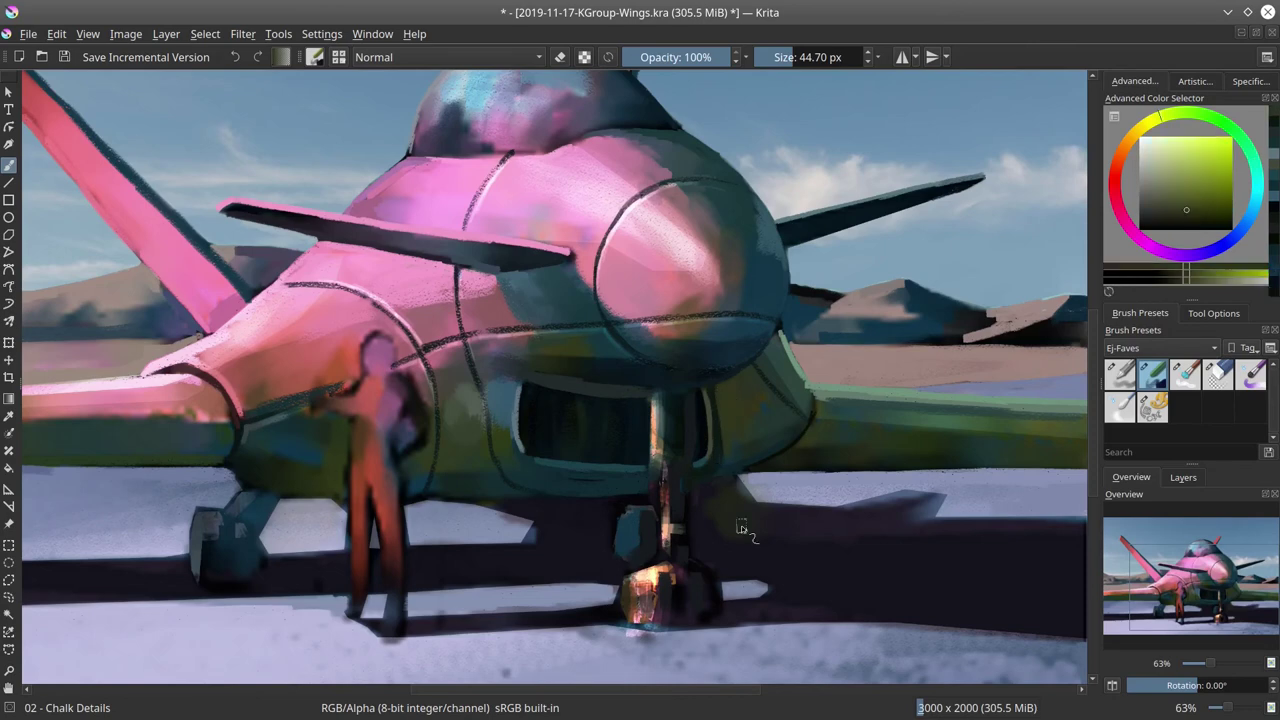
# Define the rear landing gear wheel's top and face with sampled dark and blue tones at about 17.3 px.
pyautogui.keyDown('ctrl'); pyautogui.click(248, 503); pyautogui.keyUp('ctrl')
pyautogui.keyDown('shift'); pyautogui.moveTo(230, 517); pyautogui.dragTo(203, 518); pyautogui.keyUp('shift')
pyautogui.keyDown('ctrl'); pyautogui.click(207, 512); pyautogui.keyUp('ctrl')
pyautogui.moveTo(202, 514)
pyautogui.mouseDown()
pyautogui.moveTo(220, 562)
pyautogui.moveTo(203, 544)
pyautogui.moveTo(194, 563)
pyautogui.moveTo(244, 508)
pyautogui.mouseUp()
pyautogui.keyDown('ctrl'); pyautogui.click(219, 560); pyautogui.keyUp('ctrl')
pyautogui.keyDown('ctrl'); pyautogui.click(229, 536); pyautogui.keyUp('ctrl')
pyautogui.keyDown('ctrl'); pyautogui.click(232, 592); pyautogui.keyUp('ctrl')
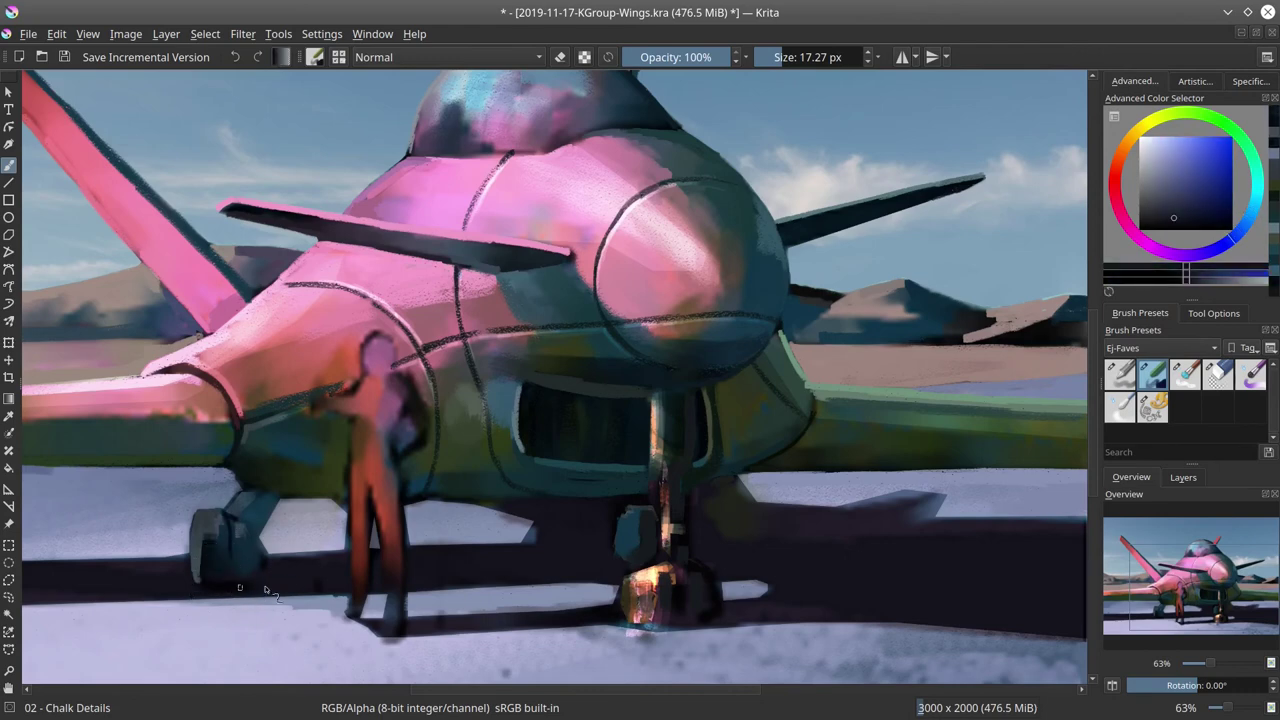
# Shape the rear landing gear into two distinct tyres, cleaning their edges with sampled dark and ground tones at about 19.8 px.
pyautogui.keyDown('ctrl'); pyautogui.click(248, 562); pyautogui.keyUp('ctrl')
pyautogui.moveTo(204, 582); pyautogui.dragTo(254, 571)
pyautogui.keyDown('ctrl'); pyautogui.click(254, 569); pyautogui.keyUp('ctrl')
pyautogui.keyDown('ctrl'); pyautogui.click(222, 551); pyautogui.keyUp('ctrl')
pyautogui.moveTo(256, 524); pyautogui.dragTo(258, 558)
pyautogui.moveTo(207, 550)
pyautogui.keyDown('shift'); pyautogui.mouseDown()
pyautogui.moveTo(244, 573)
pyautogui.moveTo(232, 532)
pyautogui.mouseUp(); pyautogui.keyUp('shift')
pyautogui.keyDown('ctrl'); pyautogui.click(215, 564); pyautogui.keyUp('ctrl')
pyautogui.press('[')
pyautogui.press('[')
pyautogui.press('[')
pyautogui.keyDown('ctrl'); pyautogui.click(241, 517); pyautogui.keyUp('ctrl')
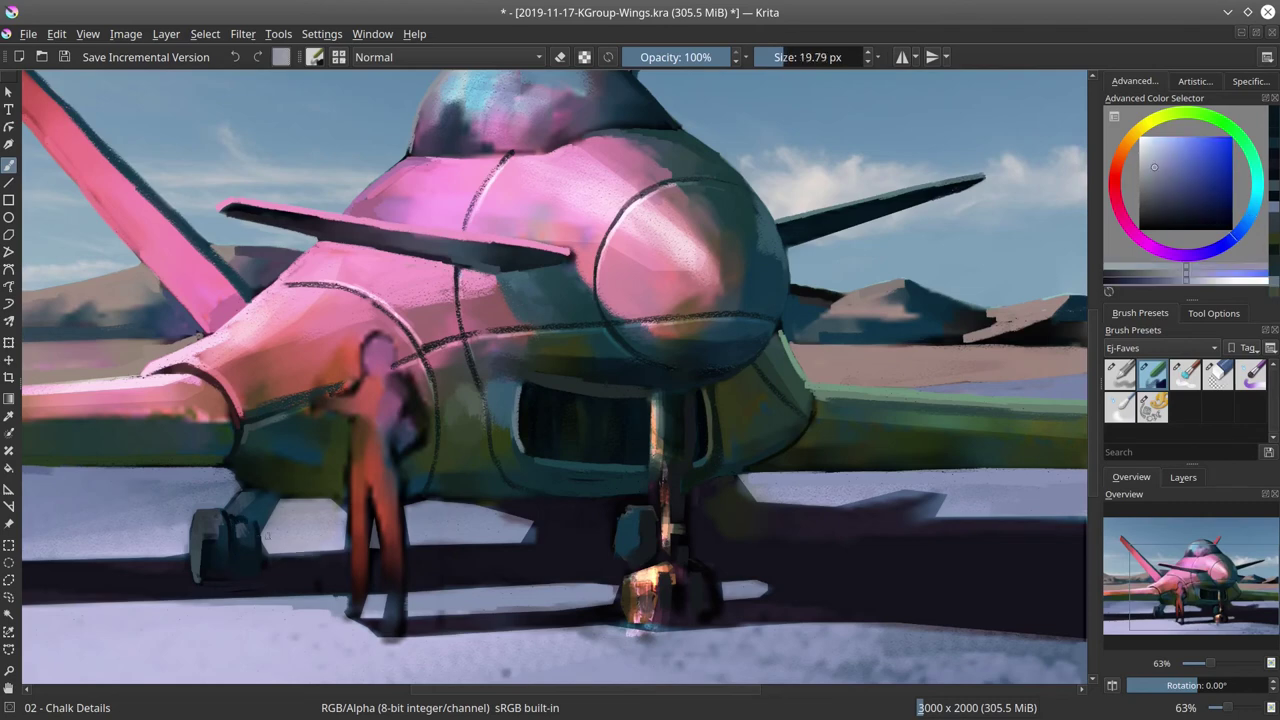
# Rework the rear landing gear's strut below the fuselage with sampled dark green and blue at about 17.7 to 21.3 px.
pyautogui.keyDown('ctrl'); pyautogui.click(283, 507); pyautogui.keyUp('ctrl')
pyautogui.press(']')
pyautogui.press(']')
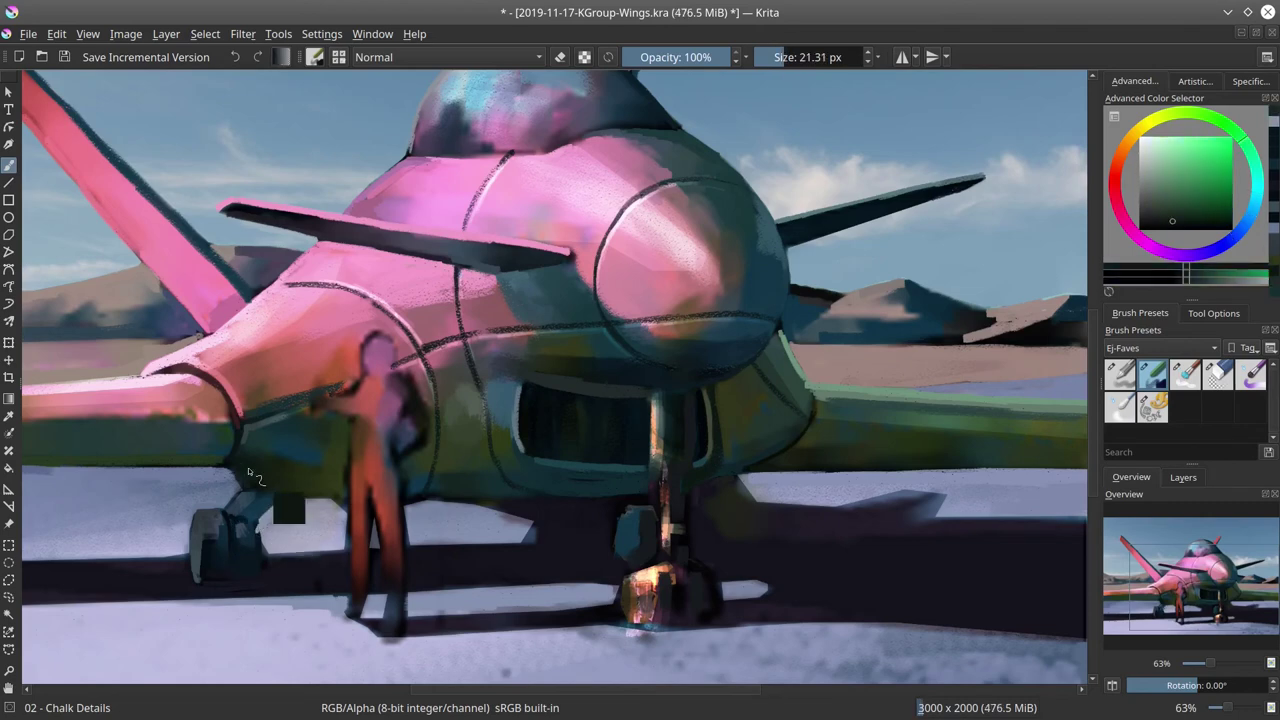
pyautogui.press(']')
pyautogui.press(']')
pyautogui.keyDown('ctrl'); pyautogui.click(327, 594); pyautogui.keyUp('ctrl')
pyautogui.press('[')
pyautogui.press('[')
pyautogui.press('[')
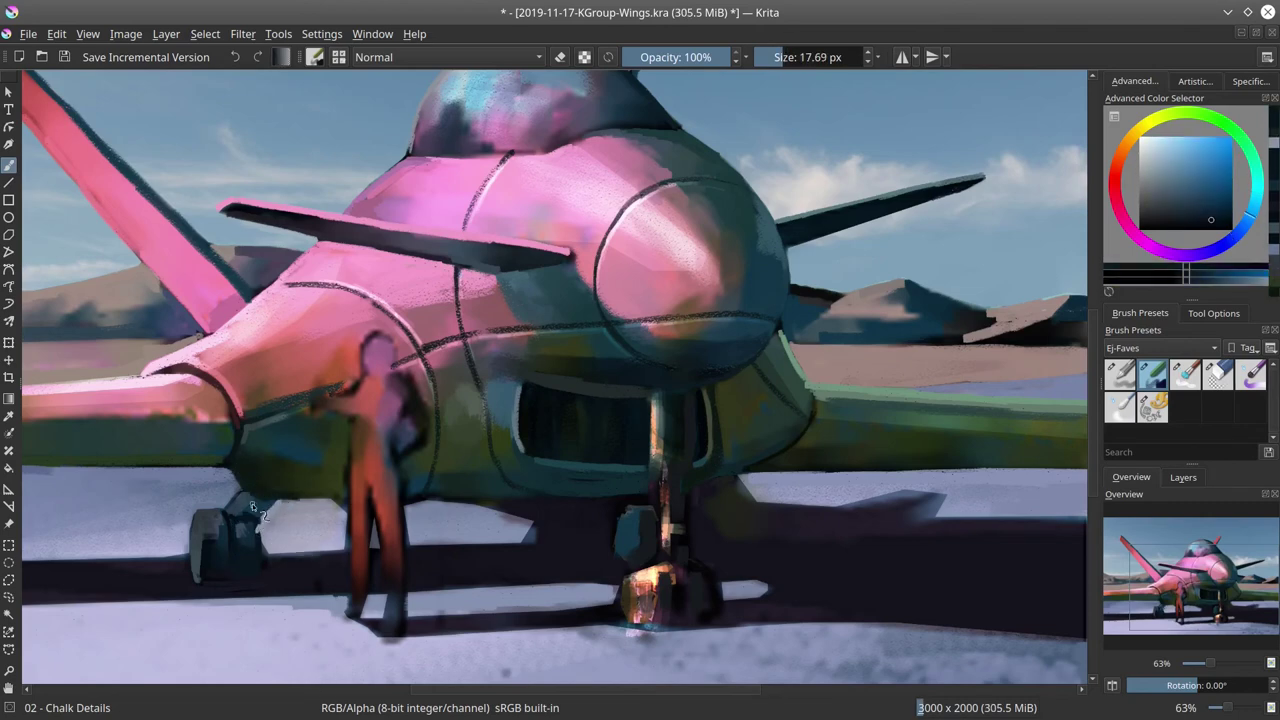
pyautogui.keyDown('ctrl'); pyautogui.click(283, 508); pyautogui.keyUp('ctrl')
pyautogui.press(']')
pyautogui.keyDown('ctrl'); pyautogui.click(266, 515); pyautogui.keyUp('ctrl')
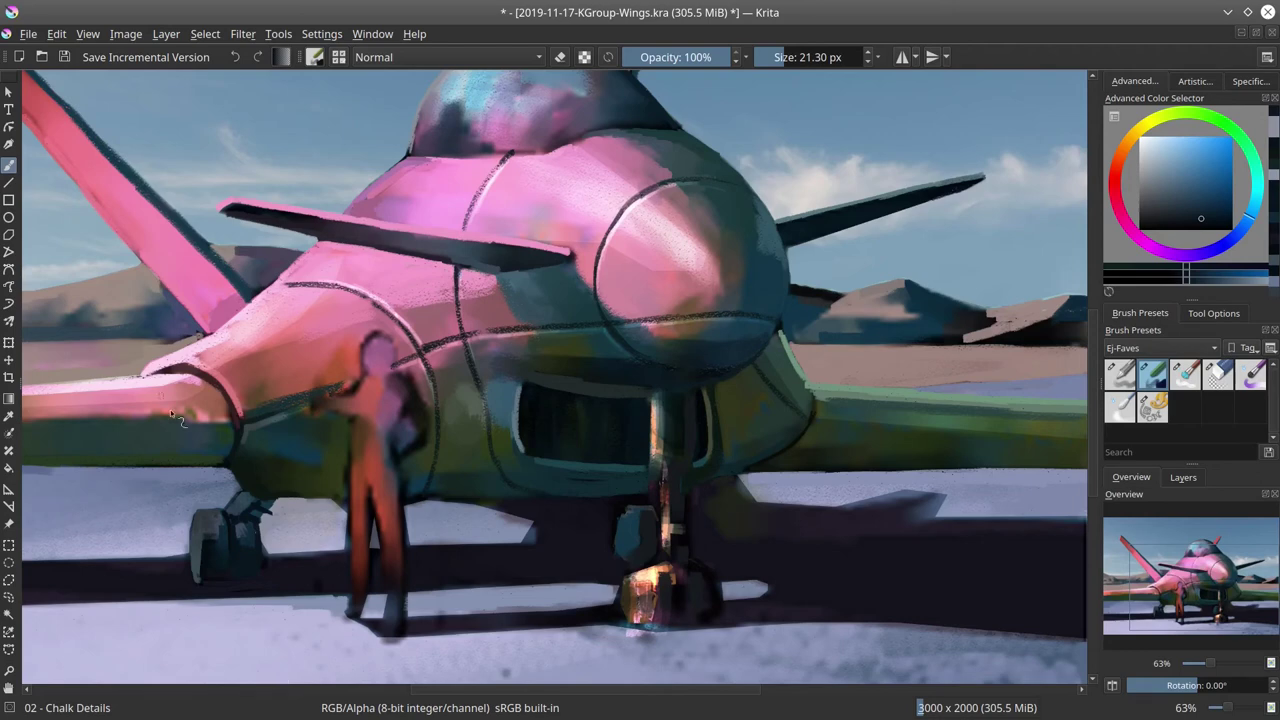
# Add bracket details to the rear landing gear's strut and trim its outline with sampled tones at about 20 px.
pyautogui.keyDown('shift'); pyautogui.click(262, 535); pyautogui.keyUp('shift')
pyautogui.keyDown('ctrl'); pyautogui.click(252, 526); pyautogui.keyUp('ctrl')
pyautogui.moveTo(230, 503)
pyautogui.mouseDown()
pyautogui.moveTo(258, 520)
pyautogui.moveTo(286, 509)
pyautogui.moveTo(250, 487)
pyautogui.mouseUp()
pyautogui.keyDown('ctrl'); pyautogui.click(244, 510); pyautogui.keyUp('ctrl')
pyautogui.keyDown('ctrl'); pyautogui.click(242, 506); pyautogui.keyUp('ctrl')
pyautogui.keyDown('ctrl'); pyautogui.click(268, 527); pyautogui.keyUp('ctrl')
pyautogui.keyDown('ctrl'); pyautogui.click(250, 528); pyautogui.keyUp('ctrl')
pyautogui.keyDown('ctrl'); pyautogui.click(266, 521); pyautogui.keyUp('ctrl')
pyautogui.keyDown('ctrl'); pyautogui.click(270, 498); pyautogui.keyUp('ctrl')
pyautogui.keyDown('ctrl'); pyautogui.click(248, 488); pyautogui.keyUp('ctrl')
# Clean the ground shadow's edge and the dark area beside the front landing gear at about 25.4 px, and save the painting.
pyautogui.keyDown('ctrl'); pyautogui.click(495, 543); pyautogui.keyUp('ctrl')
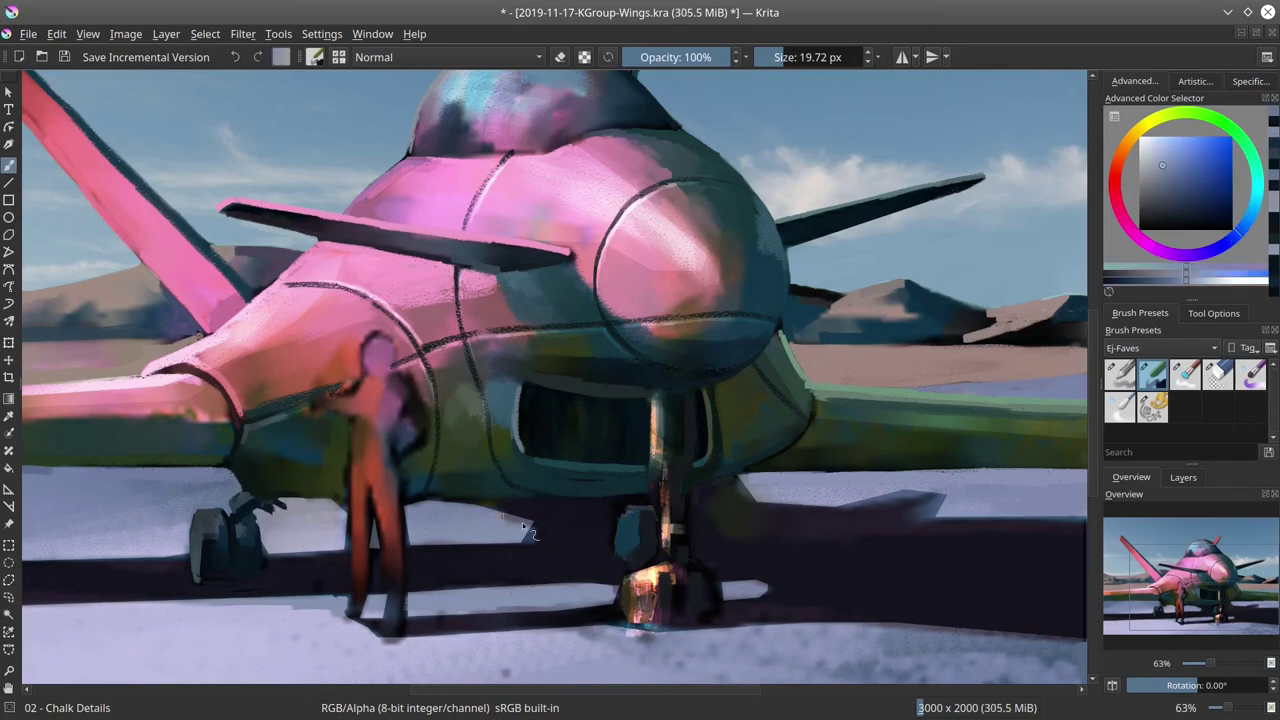
pyautogui.keyDown('ctrl'); pyautogui.click(604, 535); pyautogui.keyUp('ctrl')
pyautogui.moveTo(619, 531); pyautogui.dragTo(613, 556)
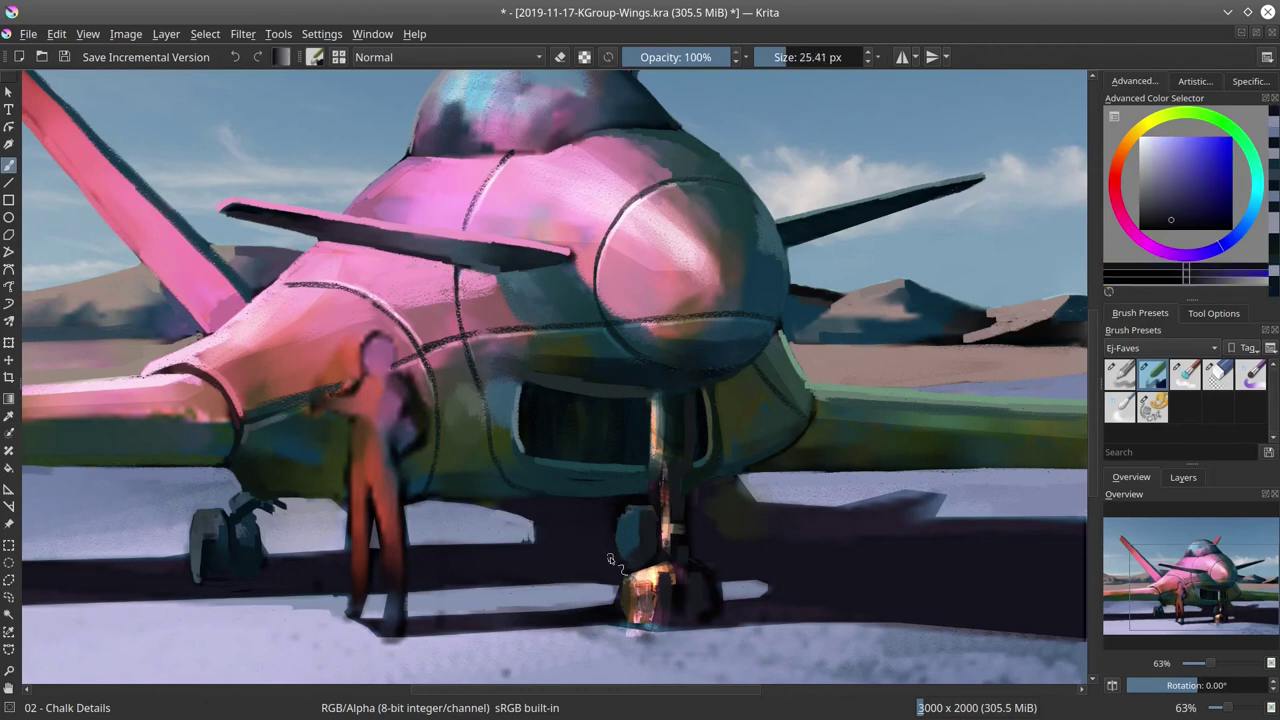
pyautogui.scroll(-7, 659, 412)
pyautogui.click(64, 57)
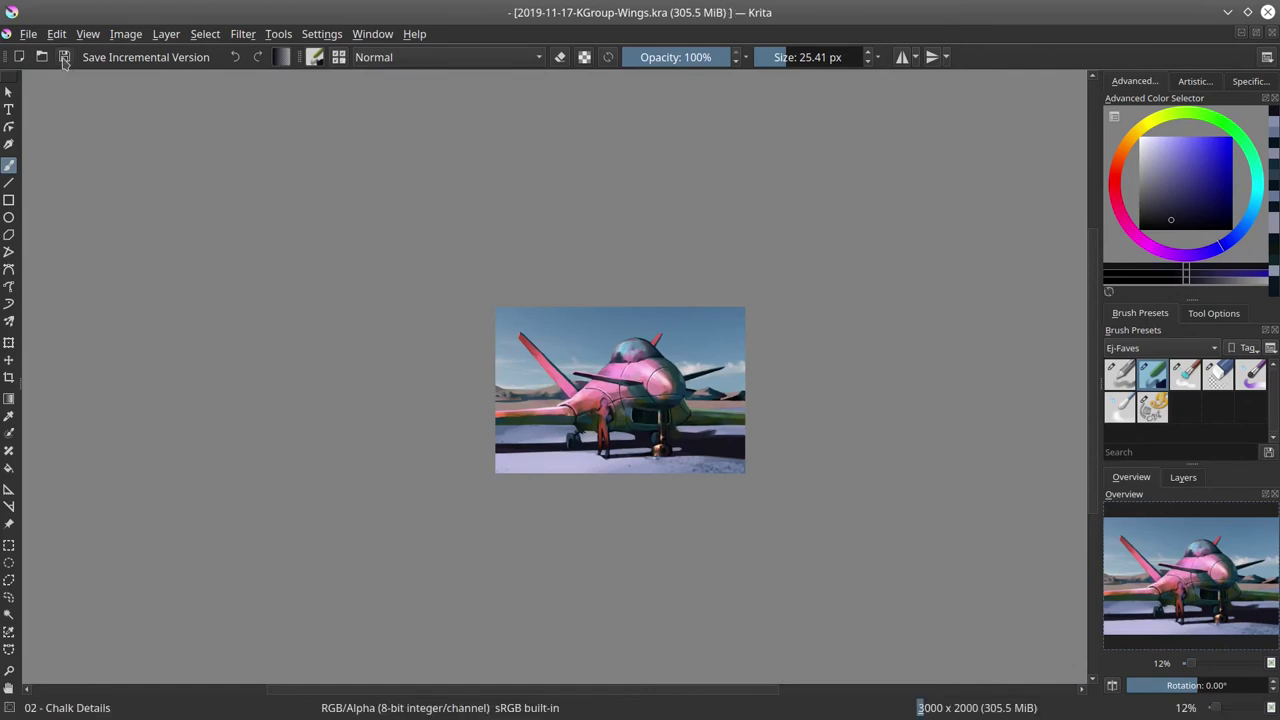
# Mirror the canvas view and touch up the front landing gear area beneath the nose with sampled tones at about 24.4 px.
pyautogui.press('m')
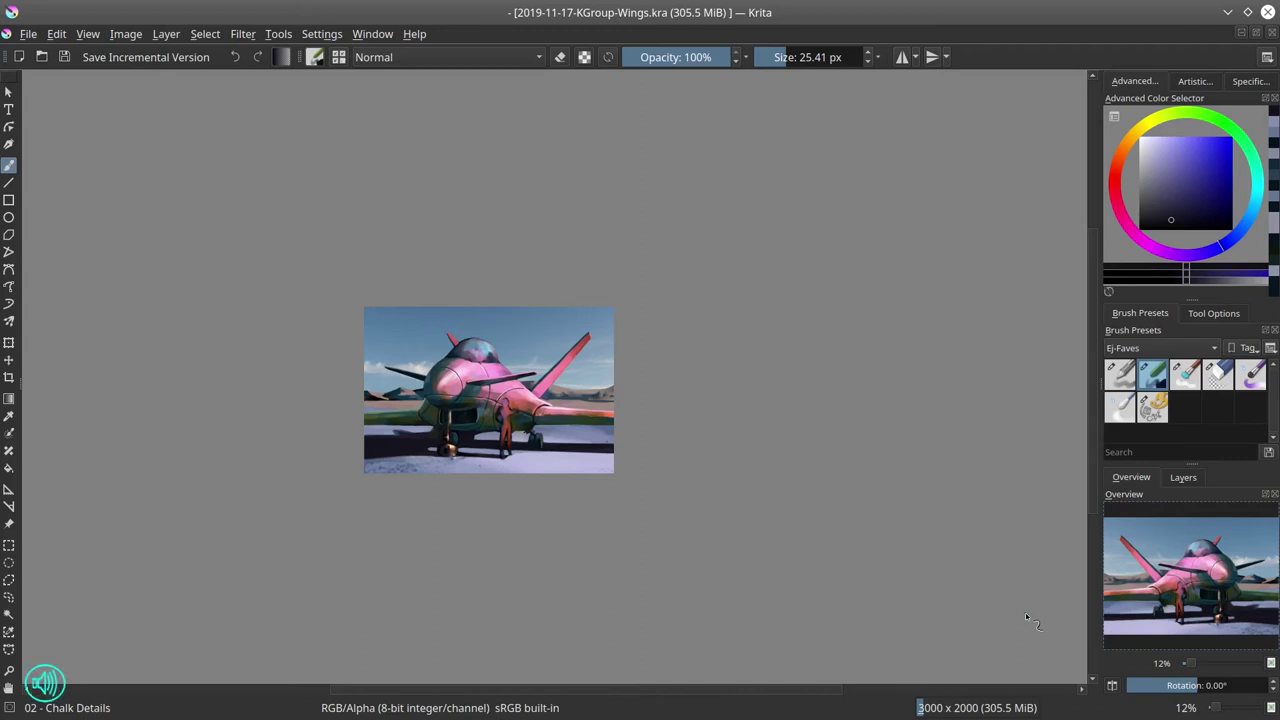
pyautogui.moveTo(463, 493)
pyautogui.mouseDown()
pyautogui.moveTo(443, 374)
pyautogui.moveTo(432, 366)
pyautogui.moveTo(423, 388)
pyautogui.moveTo(392, 396)
pyautogui.moveTo(436, 357)
pyautogui.moveTo(493, 341)
pyautogui.moveTo(423, 328)
pyautogui.moveTo(446, 347)
pyautogui.mouseUp()
pyautogui.keyDown('ctrl'); pyautogui.click(435, 398); pyautogui.keyUp('ctrl')
pyautogui.keyDown('ctrl'); pyautogui.click(428, 376); pyautogui.keyUp('ctrl')
pyautogui.keyDown('ctrl'); pyautogui.click(434, 392); pyautogui.keyUp('ctrl')
pyautogui.keyDown('ctrl'); pyautogui.click(434, 380); pyautogui.keyUp('ctrl')
pyautogui.keyDown('ctrl'); pyautogui.click(474, 394); pyautogui.keyUp('ctrl')
pyautogui.keyDown('ctrl'); pyautogui.click(421, 322); pyautogui.keyUp('ctrl')
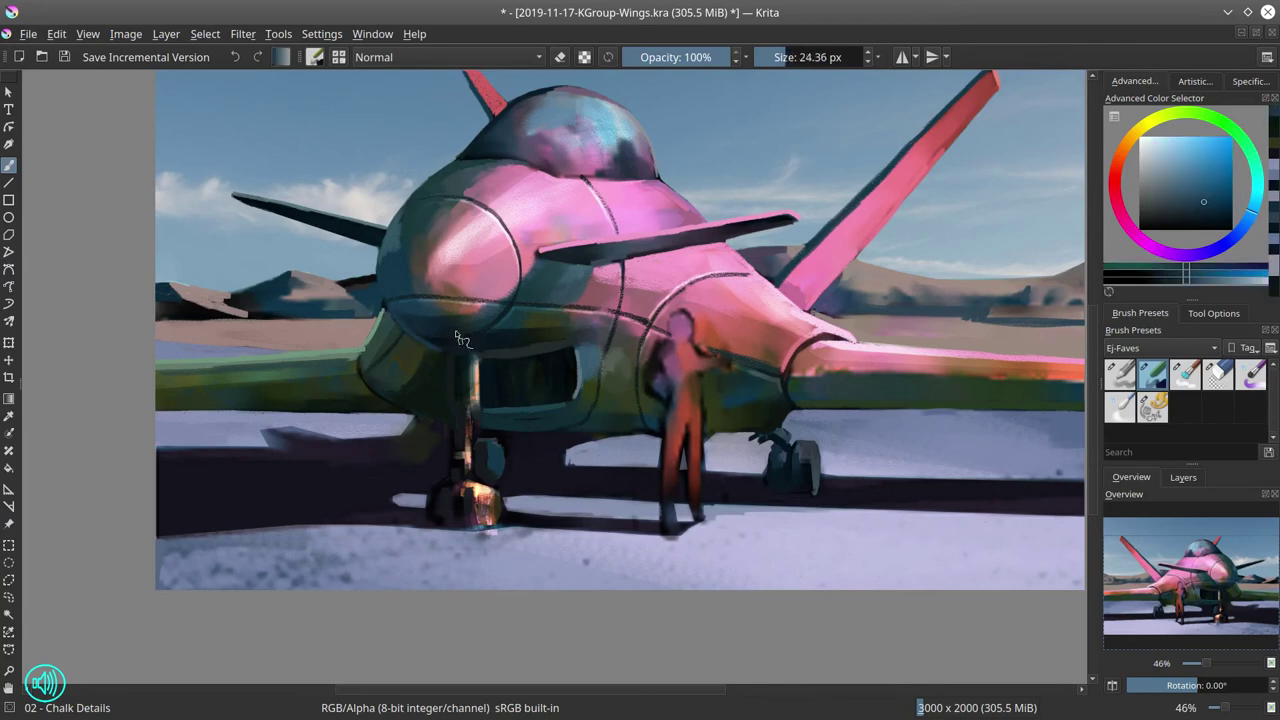
# Sharpen the front strut's upper section with a sampled pale pink highlight and dark edges at about 11.6 px.
pyautogui.moveTo(524, 432); pyautogui.dragTo(511, 399)
pyautogui.keyDown('ctrl'); pyautogui.click(461, 350); pyautogui.keyUp('ctrl')
pyautogui.moveTo(460, 385); pyautogui.dragTo(453, 385)
pyautogui.moveTo(436, 399)
pyautogui.mouseDown()
pyautogui.moveTo(459, 397)
pyautogui.moveTo(443, 398)
pyautogui.moveTo(471, 321)
pyautogui.mouseUp()
pyautogui.keyDown('ctrl'); pyautogui.click(449, 372); pyautogui.keyUp('ctrl')
pyautogui.keyDown('ctrl'); pyautogui.click(461, 380); pyautogui.keyUp('ctrl')
pyautogui.keyDown('ctrl'); pyautogui.click(449, 390); pyautogui.keyUp('ctrl')
pyautogui.keyDown('ctrl'); pyautogui.click(462, 372); pyautogui.keyUp('ctrl')
pyautogui.moveTo(469, 366); pyautogui.dragTo(467, 398)
pyautogui.keyDown('ctrl'); pyautogui.click(300, 350); pyautogui.keyUp('ctrl')
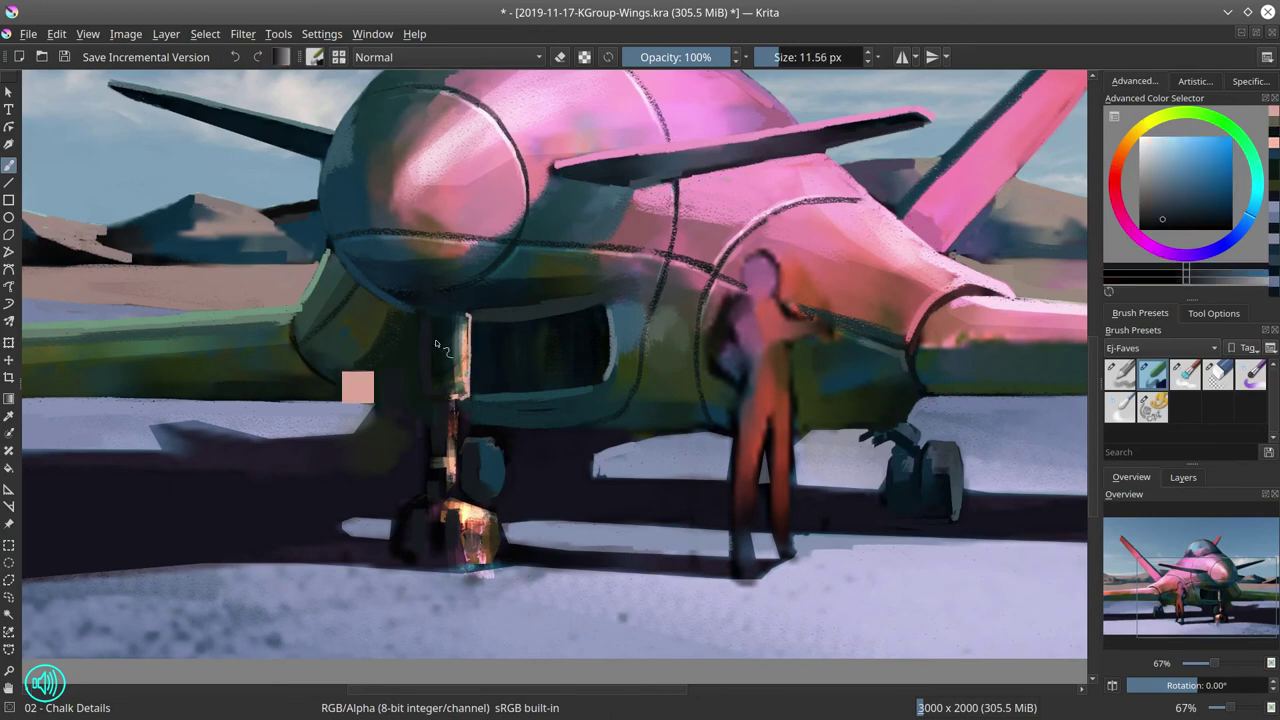
# Define the front strut's shaded side and lower joint with sampled dark tones at about 12.8 px.
pyautogui.moveTo(419, 340)
pyautogui.mouseDown()
pyautogui.moveTo(419, 292)
pyautogui.moveTo(419, 387)
pyautogui.mouseUp()
pyautogui.keyDown('ctrl'); pyautogui.click(420, 343); pyautogui.keyUp('ctrl')
pyautogui.keyDown('ctrl'); pyautogui.click(514, 420); pyautogui.keyUp('ctrl')
pyautogui.keyDown('ctrl'); pyautogui.click(420, 346); pyautogui.keyUp('ctrl')
pyautogui.moveTo(437, 431); pyautogui.dragTo(429, 434)
pyautogui.keyDown('ctrl'); pyautogui.click(453, 460); pyautogui.keyUp('ctrl')
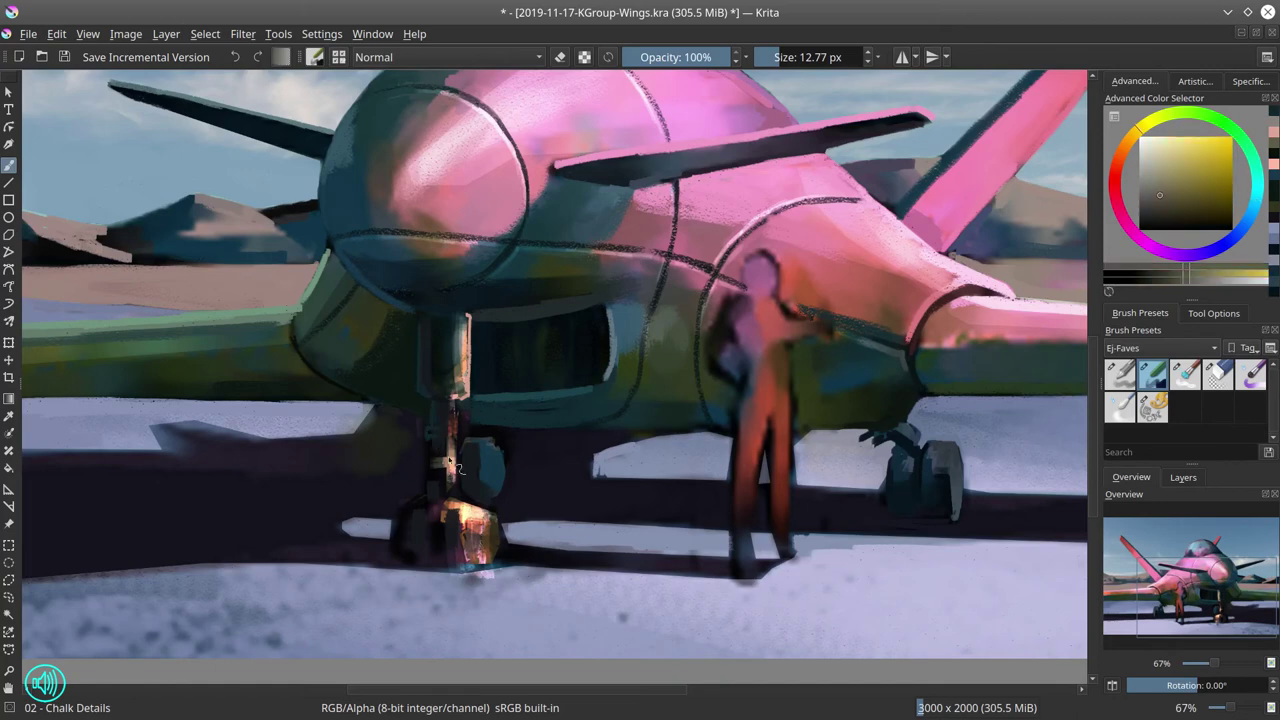
# Paint peach highlights and small joint details down the front landing gear's lower strut at about 10.5 px.
pyautogui.keyDown('ctrl'); pyautogui.click(462, 378); pyautogui.keyUp('ctrl')
pyautogui.keyDown('shift'); pyautogui.moveTo(462, 380); pyautogui.dragTo(454, 380); pyautogui.keyUp('shift')
pyautogui.moveTo(451, 442)
pyautogui.mouseDown()
pyautogui.moveTo(458, 478)
pyautogui.moveTo(456, 400)
pyautogui.mouseUp()
pyautogui.keyDown('ctrl'); pyautogui.click(465, 509); pyautogui.keyUp('ctrl')
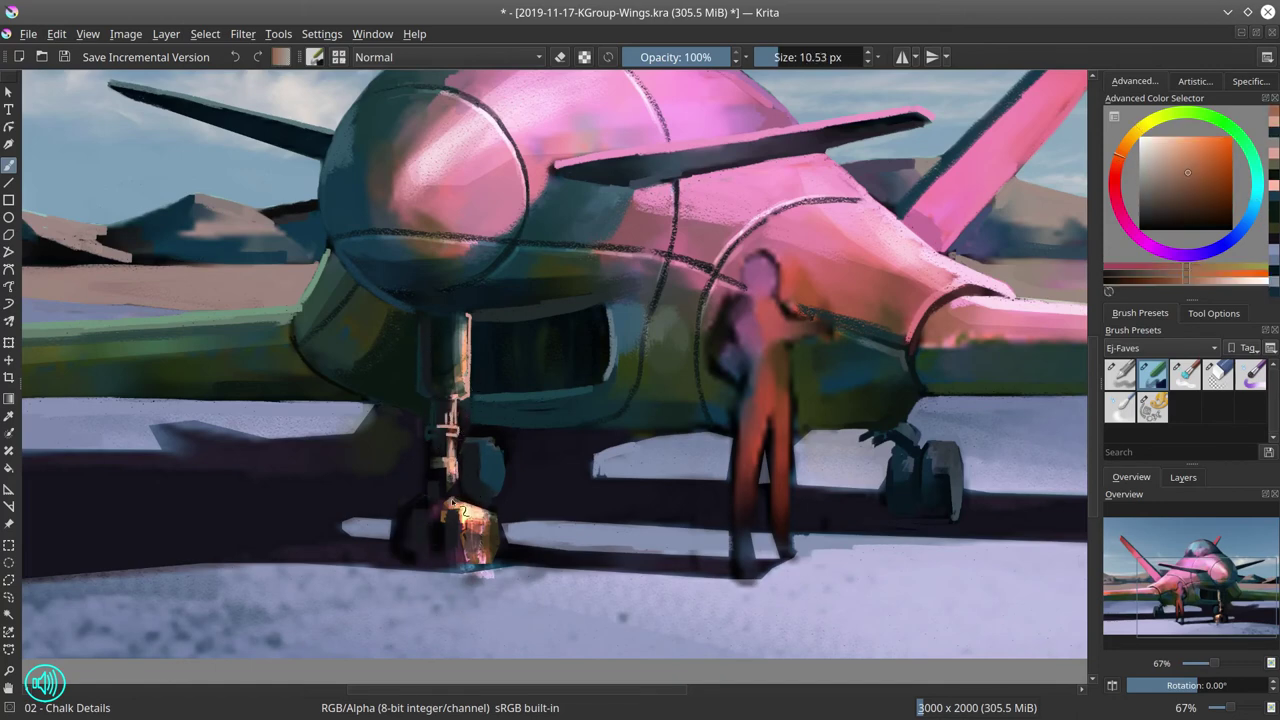
# Reshape the front landing gear's sunlit wheel, trimming its outer edge with sampled shadow and ground tones.
pyautogui.moveTo(453, 501)
pyautogui.mouseDown()
pyautogui.moveTo(483, 508)
pyautogui.moveTo(473, 505)
pyautogui.moveTo(469, 564)
pyautogui.moveTo(520, 534)
pyautogui.mouseUp()
pyautogui.keyDown('ctrl'); pyautogui.click(482, 507); pyautogui.keyUp('ctrl')
pyautogui.keyDown('ctrl'); pyautogui.click(470, 515); pyautogui.keyUp('ctrl')
pyautogui.keyDown('ctrl'); pyautogui.click(503, 531); pyautogui.keyUp('ctrl')
pyautogui.keyDown('ctrl'); pyautogui.click(516, 533); pyautogui.keyUp('ctrl')
pyautogui.moveTo(498, 522)
pyautogui.mouseDown()
pyautogui.moveTo(488, 545)
pyautogui.moveTo(518, 541)
pyautogui.moveTo(526, 557)
pyautogui.moveTo(474, 574)
pyautogui.moveTo(470, 547)
pyautogui.mouseUp()
pyautogui.keyDown('ctrl'); pyautogui.click(510, 552); pyautogui.keyUp('ctrl')
pyautogui.keyDown('ctrl'); pyautogui.click(511, 437); pyautogui.keyUp('ctrl')
pyautogui.keyDown('ctrl'); pyautogui.click(527, 573); pyautogui.keyUp('ctrl')
pyautogui.keyDown('ctrl'); pyautogui.click(474, 547); pyautogui.keyUp('ctrl')
pyautogui.moveTo(476, 541); pyautogui.dragTo(475, 561)
# Darken the front wheel's tread and the gap beside the neighbouring tyre with sampled dark tones.
pyautogui.keyDown('ctrl'); pyautogui.click(446, 509); pyautogui.keyUp('ctrl')
pyautogui.moveTo(444, 508)
pyautogui.mouseDown()
pyautogui.moveTo(440, 528)
pyautogui.moveTo(408, 512)
pyautogui.moveTo(433, 542)
pyautogui.moveTo(411, 533)
pyautogui.mouseUp()
pyautogui.keyDown('ctrl'); pyautogui.click(435, 512); pyautogui.keyUp('ctrl')
pyautogui.keyDown('ctrl'); pyautogui.click(427, 530); pyautogui.keyUp('ctrl')
pyautogui.keyDown('ctrl'); pyautogui.click(480, 513); pyautogui.keyUp('ctrl')
pyautogui.keyDown('ctrl'); pyautogui.click(497, 466); pyautogui.keyUp('ctrl')
pyautogui.keyDown('ctrl'); pyautogui.click(446, 488); pyautogui.keyUp('ctrl')
pyautogui.keyDown('ctrl'); pyautogui.click(440, 517); pyautogui.keyUp('ctrl')
pyautogui.keyDown('ctrl'); pyautogui.click(418, 506); pyautogui.keyUp('ctrl')
pyautogui.keyDown('ctrl'); pyautogui.click(446, 531); pyautogui.keyUp('ctrl')
pyautogui.keyDown('ctrl'); pyautogui.click(499, 508); pyautogui.keyUp('ctrl')
# Narrow the sunlit front wheel and outline its rim with a sampled cream highlight at about 15.5 px.
pyautogui.moveTo(497, 512)
pyautogui.mouseDown()
pyautogui.moveTo(489, 522)
pyautogui.moveTo(467, 511)
pyautogui.mouseUp()
pyautogui.keyDown('ctrl'); pyautogui.click(513, 527); pyautogui.keyUp('ctrl')
pyautogui.keyDown('ctrl'); pyautogui.click(464, 513); pyautogui.keyUp('ctrl')
pyautogui.moveTo(464, 506); pyautogui.dragTo(469, 509)
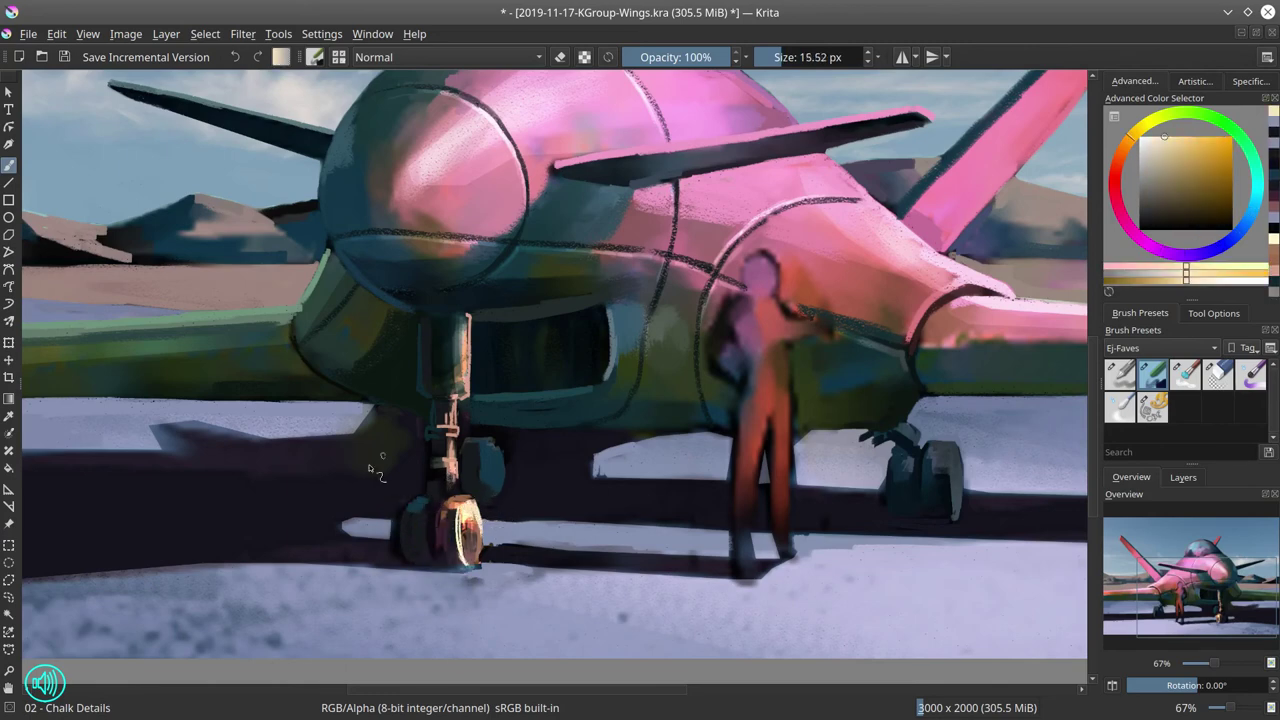
# Clean the shaded front tyre's outer edge with sampled ground and shadow tones at about 21.5 px, and save the painting.
pyautogui.keyDown('ctrl'); pyautogui.click(374, 528); pyautogui.keyUp('ctrl')
pyautogui.keyDown('shift'); pyautogui.moveTo(394, 530); pyautogui.dragTo(400, 530); pyautogui.keyUp('shift')
pyautogui.moveTo(395, 522); pyautogui.dragTo(404, 554)
pyautogui.keyDown('ctrl'); pyautogui.click(384, 505); pyautogui.keyUp('ctrl')
pyautogui.moveTo(395, 510); pyautogui.dragTo(401, 521)
pyautogui.keyDown('ctrl'); pyautogui.click(413, 525); pyautogui.keyUp('ctrl')
pyautogui.scroll(-3, 632, 392)
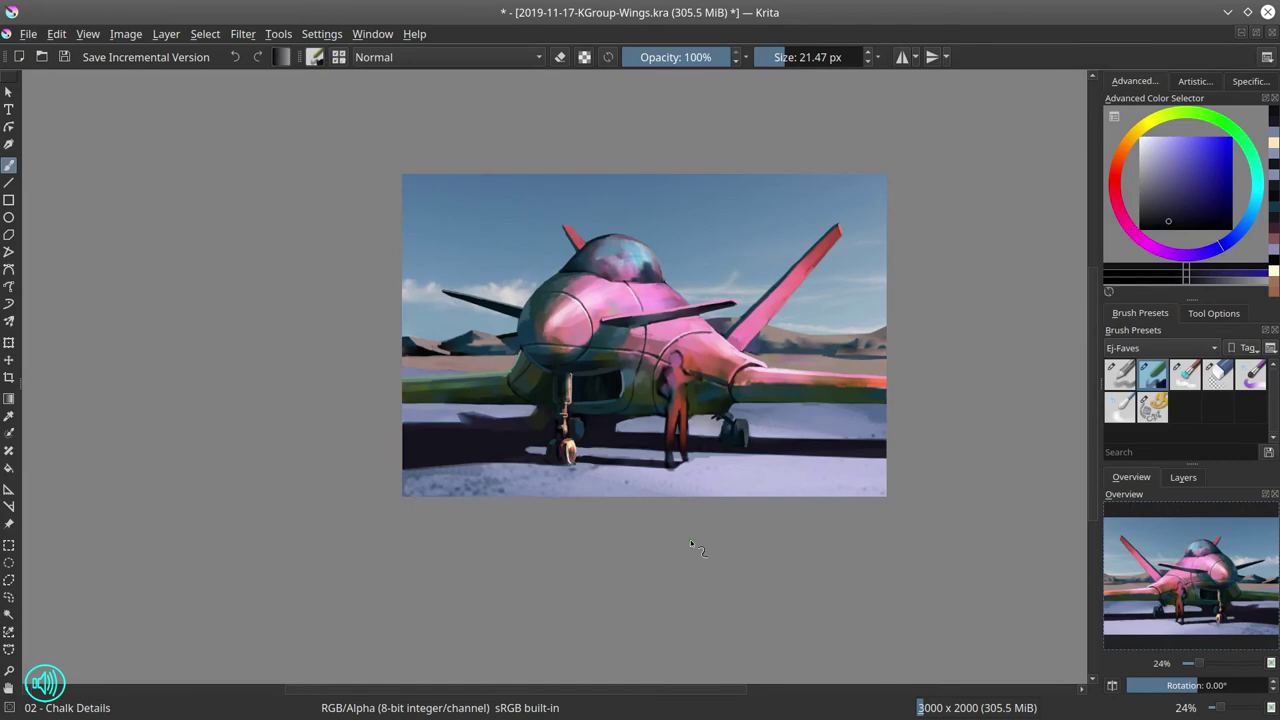
pyautogui.scroll(-4, 698, 480)
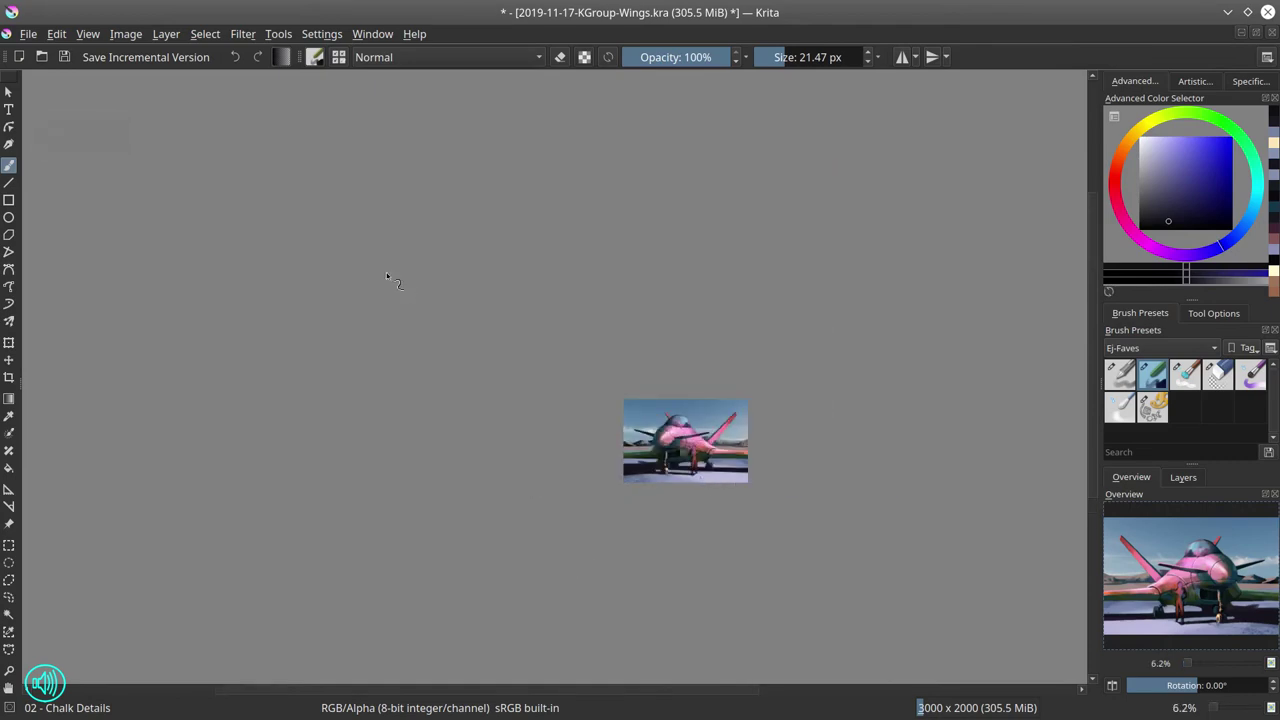
pyautogui.click(64, 58)
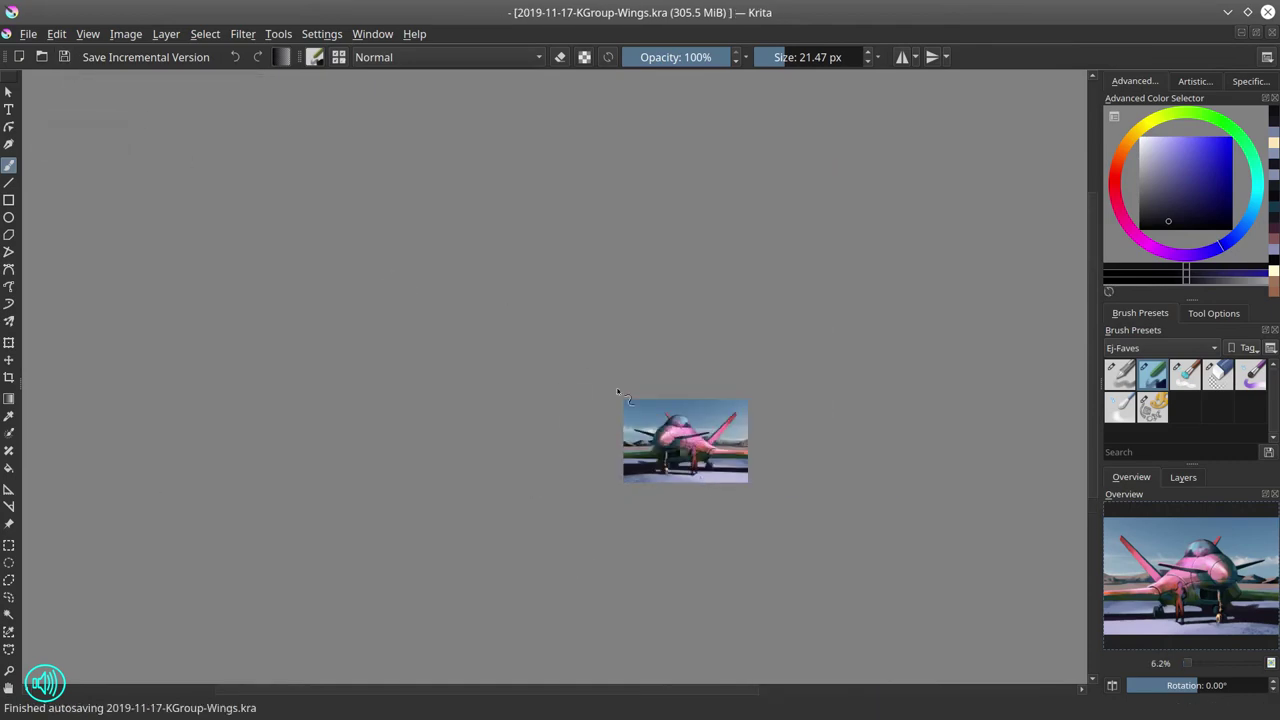
# Shade the top of the front strut beneath the nose with dark teal at about 36.5 px, checking it zoomed out.
pyautogui.scroll(7, 620, 394)
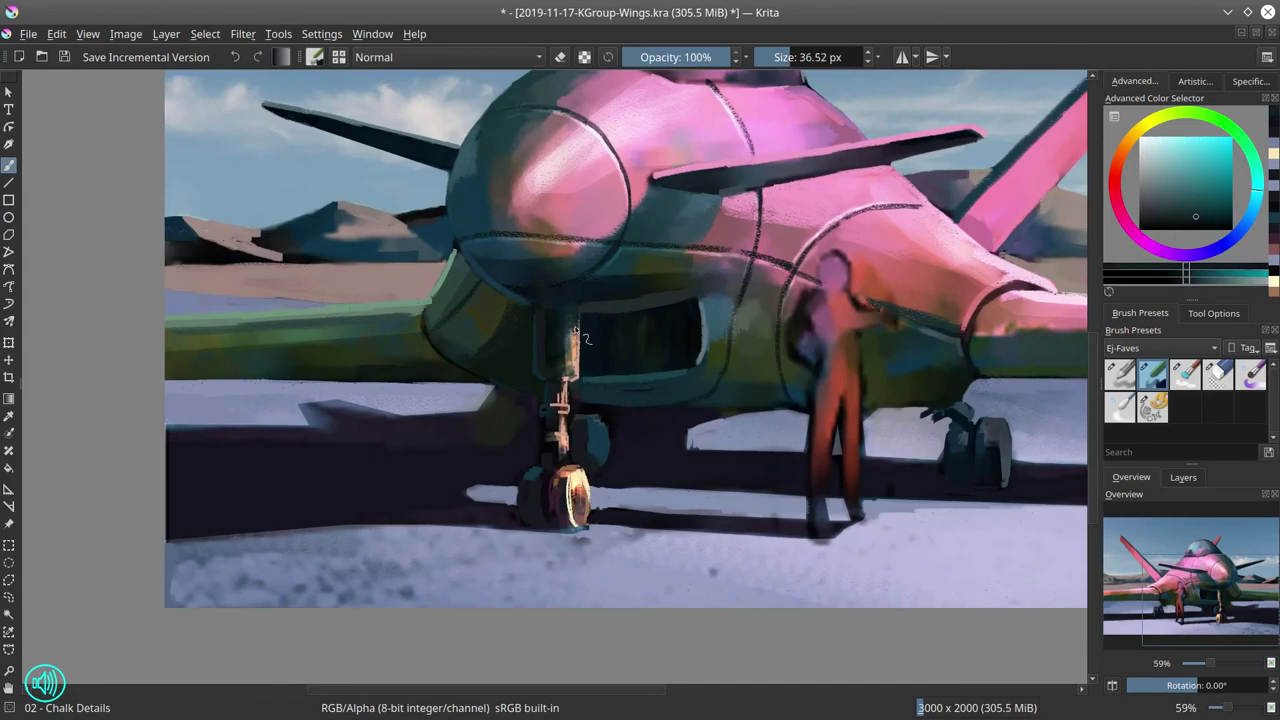
pyautogui.scroll(-3, 621, 539)
pyautogui.scroll(-2, 621, 539)
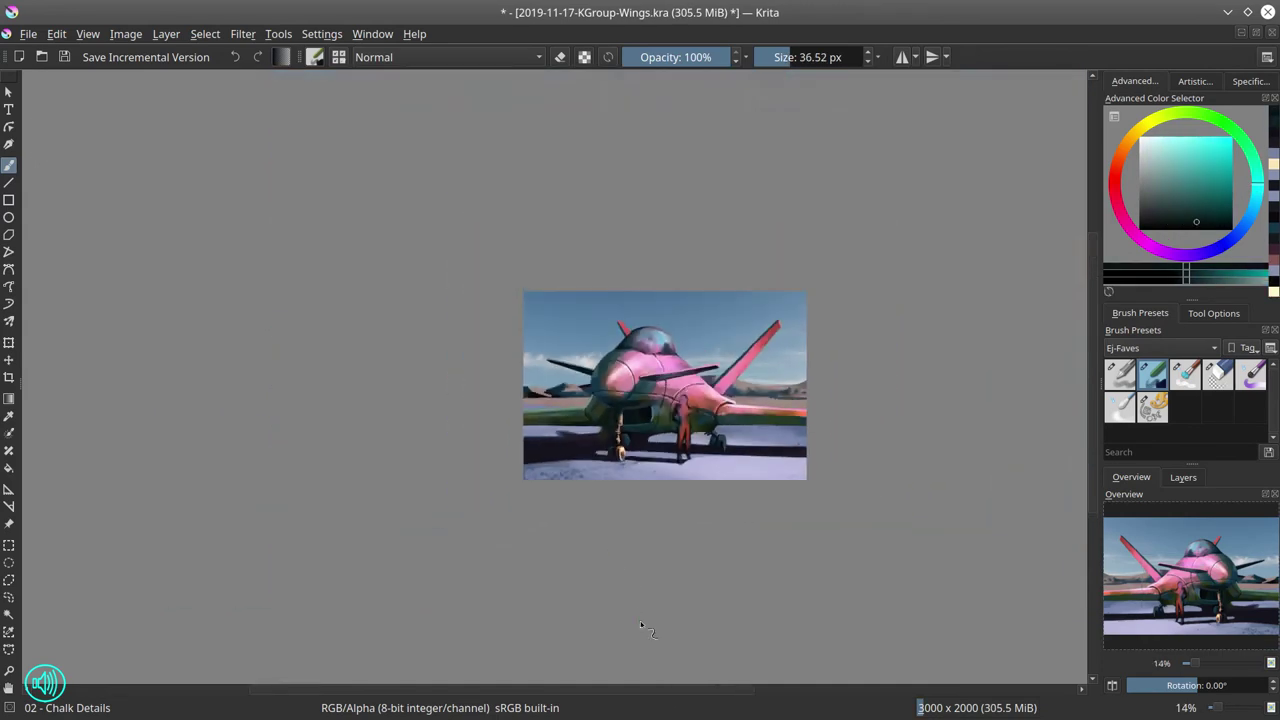
pyautogui.scroll(8, 513, 275)
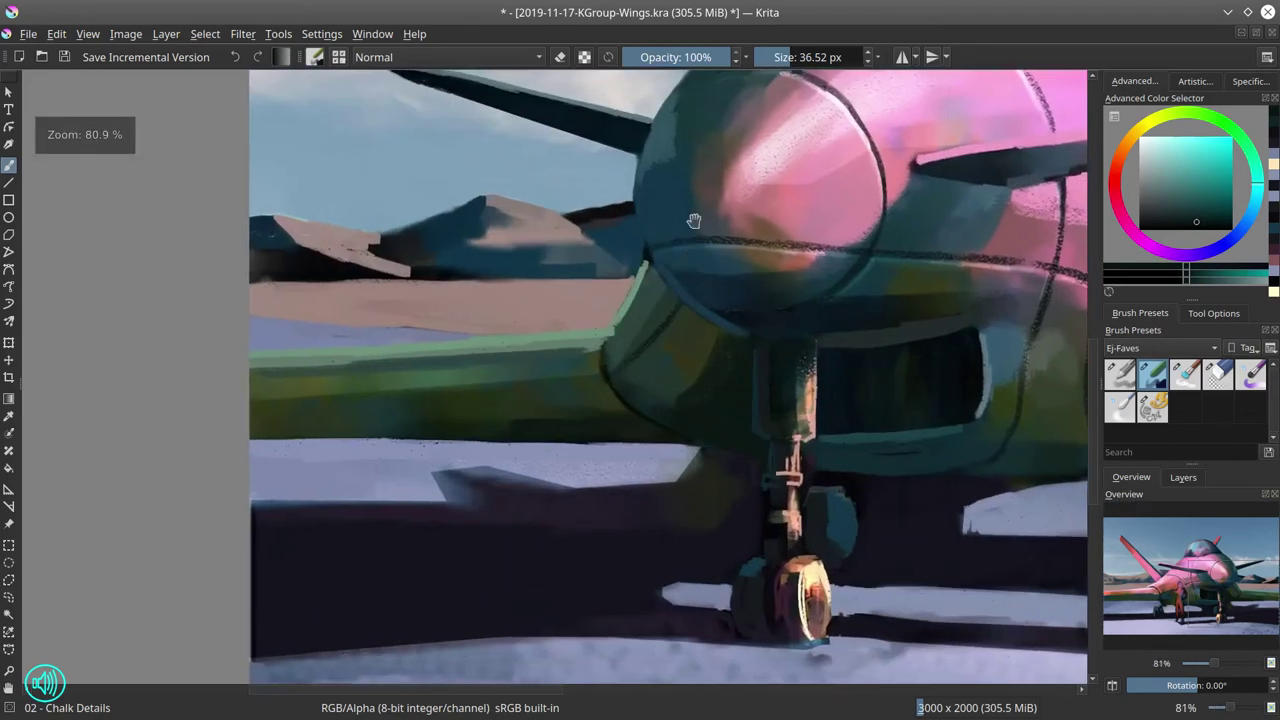
# Smooth the shaded side of the nose cone with sampled blue at about 29.5 to 41.7 px.
pyautogui.keyDown('ctrl'); pyautogui.click(527, 371); pyautogui.keyUp('ctrl')
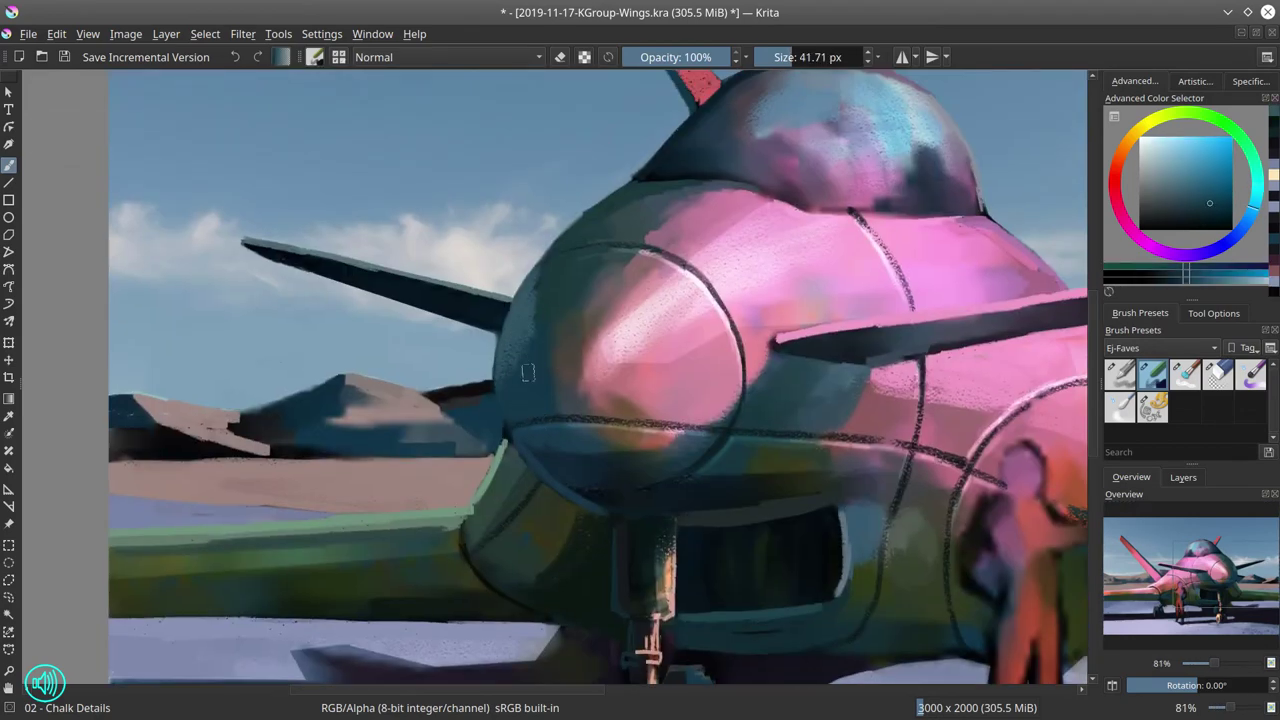
pyautogui.moveTo(527, 371); pyautogui.dragTo(551, 345)
pyautogui.moveTo(518, 328)
pyautogui.mouseDown()
pyautogui.moveTo(507, 328)
pyautogui.moveTo(525, 328)
pyautogui.mouseUp()
pyautogui.keyDown('ctrl'); pyautogui.click(551, 278); pyautogui.keyUp('ctrl')
pyautogui.keyDown('ctrl'); pyautogui.click(542, 336); pyautogui.keyUp('ctrl')
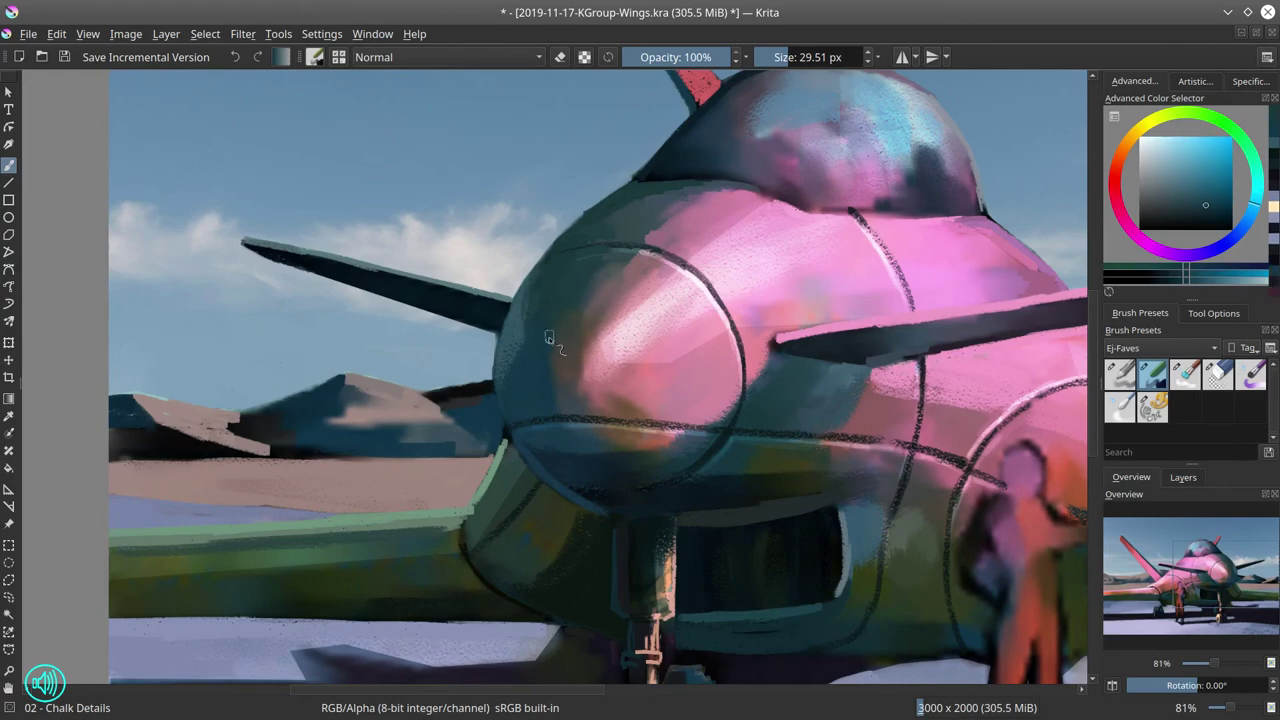
# Refine the nose's shaded edge and panel seam with sampled blue at about 18.7 px, and save the painting.
pyautogui.scroll(-4, 542, 336)
pyautogui.scroll(4, 545, 240)
pyautogui.moveTo(541, 236); pyautogui.dragTo(525, 324)
pyautogui.keyDown('ctrl'); pyautogui.click(566, 268); pyautogui.keyUp('ctrl')
pyautogui.moveTo(575, 266)
pyautogui.mouseDown()
pyautogui.moveTo(563, 266)
pyautogui.moveTo(585, 222)
pyautogui.moveTo(640, 184)
pyautogui.moveTo(670, 413)
pyautogui.mouseUp()
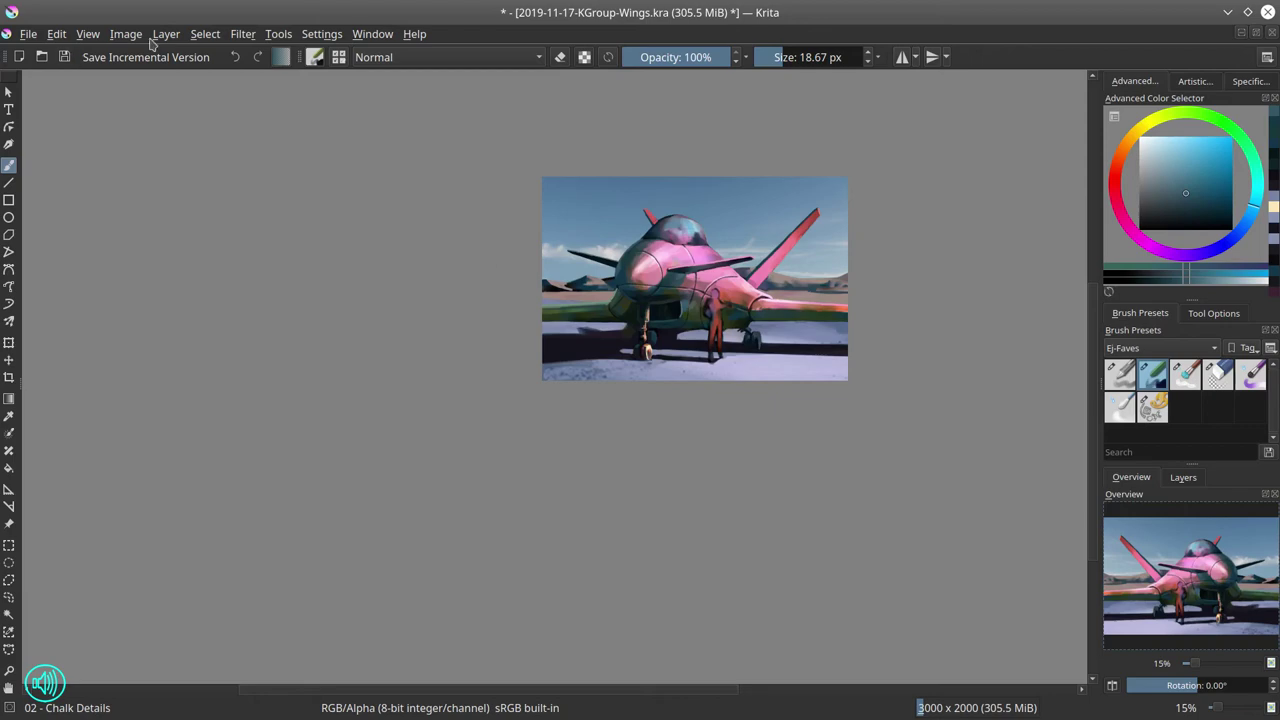
pyautogui.hotkey('ctrl', 's')
pyautogui.click(506, 20)
pyautogui.click(740, 485)
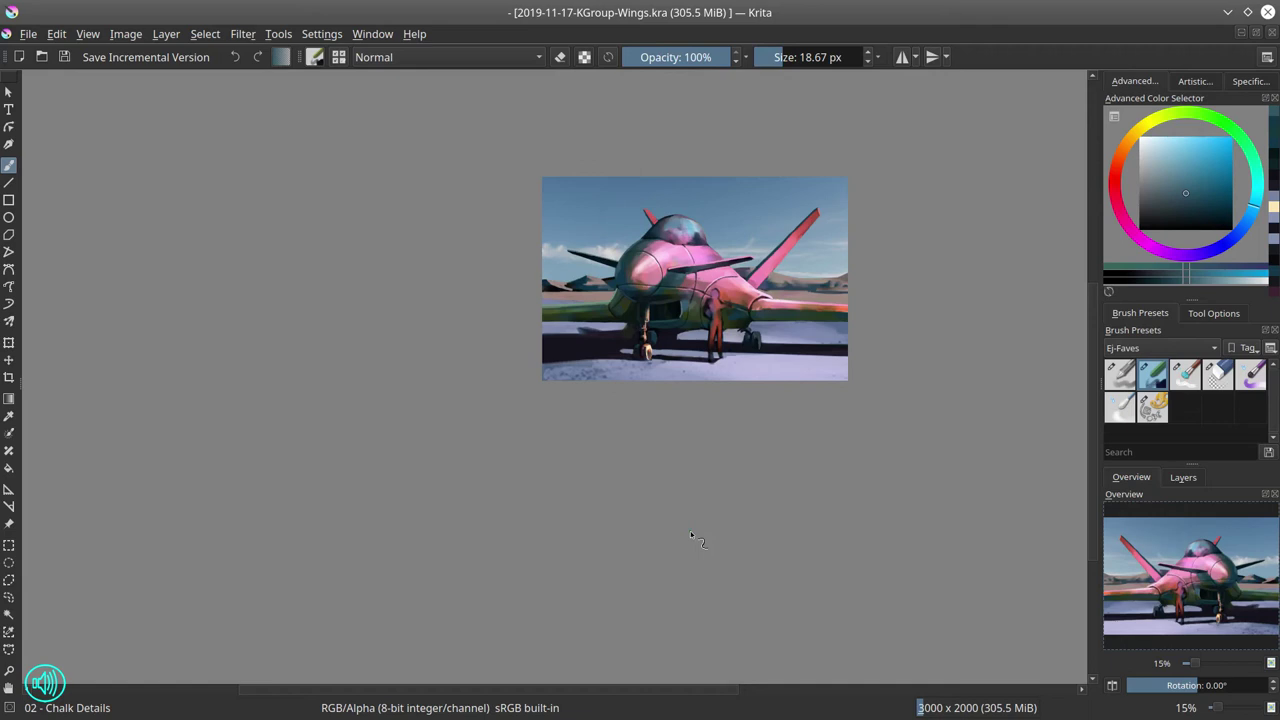
# Lower the background copy layer's opacity to 45% and add a new paint layer above it.
pyautogui.click(1184, 478)
pyautogui.click(1163, 526)
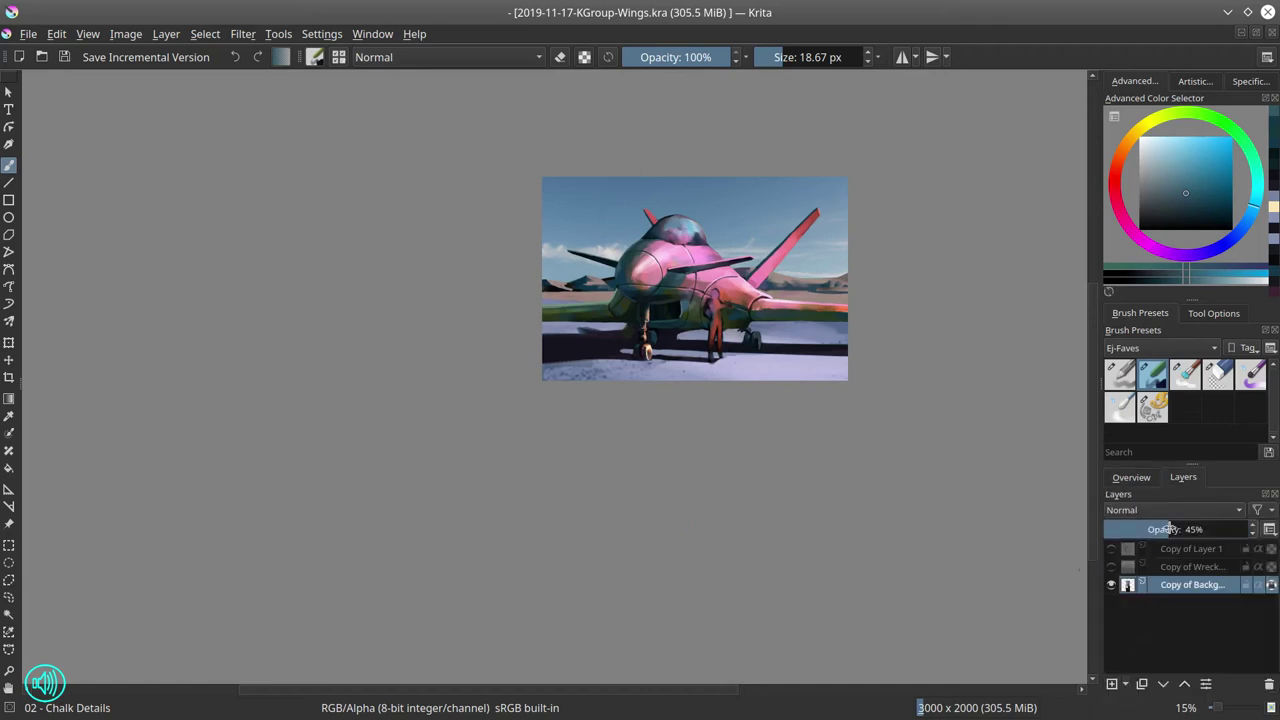
pyautogui.click(1112, 684)
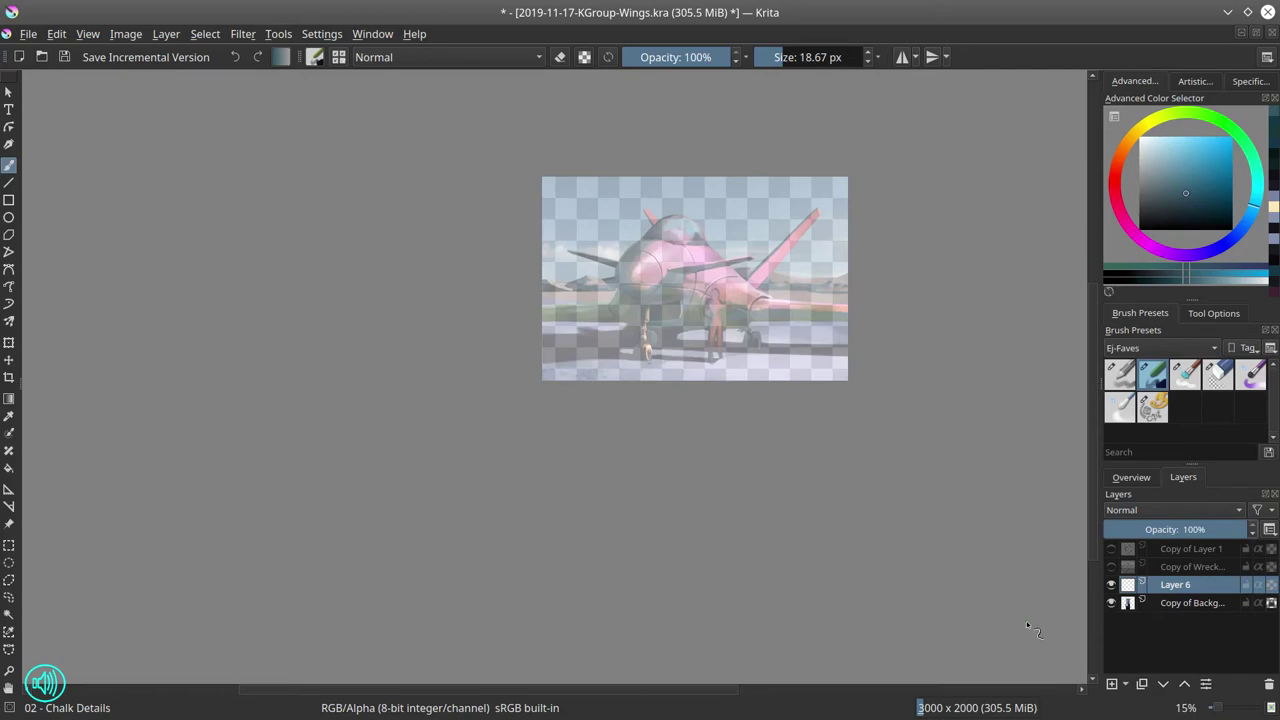
# Pick a near-black blue and set the chalk details brush to 4.15 px over the figure's head.
pyautogui.press('z')
pyautogui.moveTo(689, 265); pyautogui.dragTo(742, 383)
pyautogui.click(833, 386)
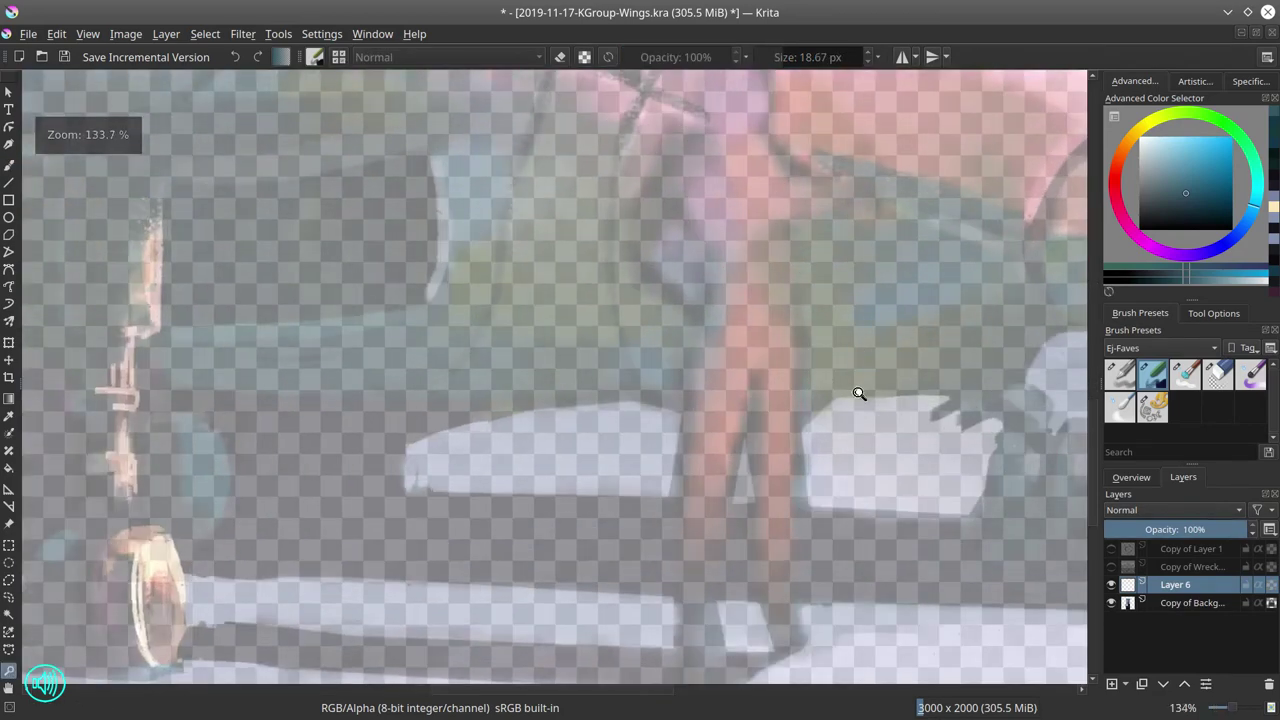
pyautogui.moveTo(859, 394)
pyautogui.mouseDown()
pyautogui.moveTo(769, 406)
pyautogui.moveTo(866, 417)
pyautogui.mouseUp()
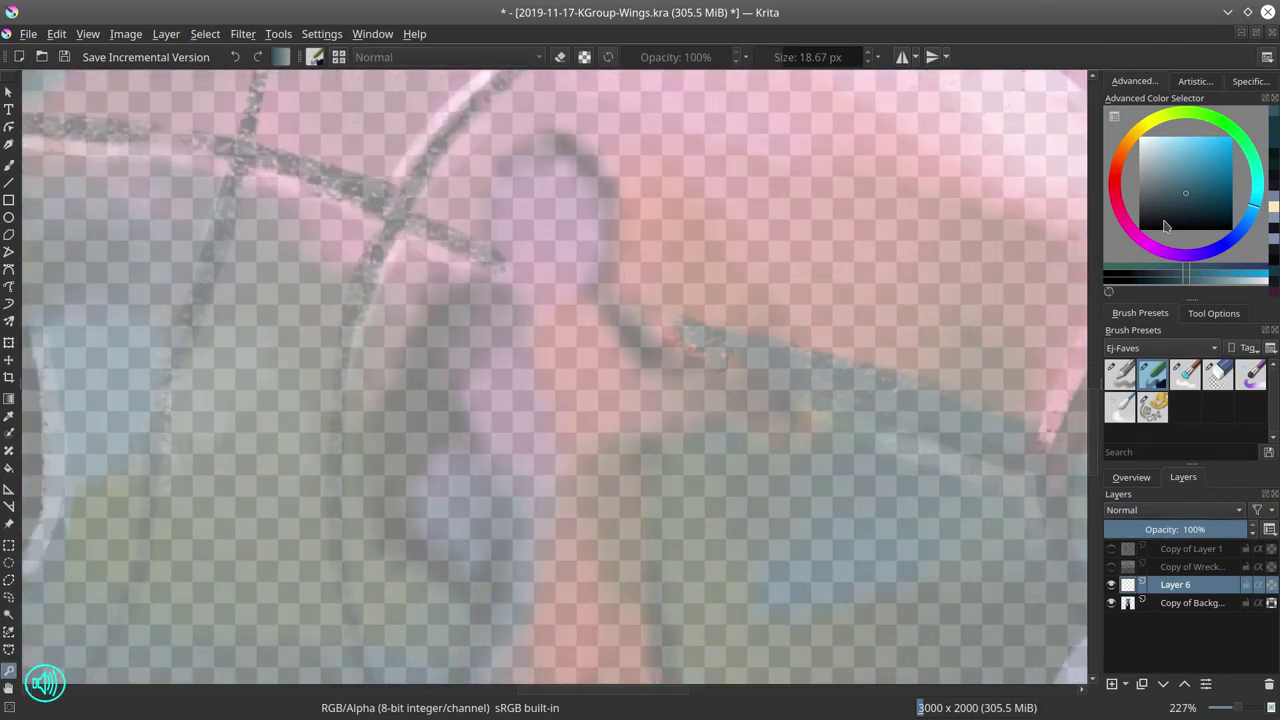
pyautogui.click(1149, 223)
pyautogui.click(9, 166)
pyautogui.moveTo(535, 227); pyautogui.dragTo(502, 227)
pyautogui.moveTo(556, 267); pyautogui.dragTo(557, 339)
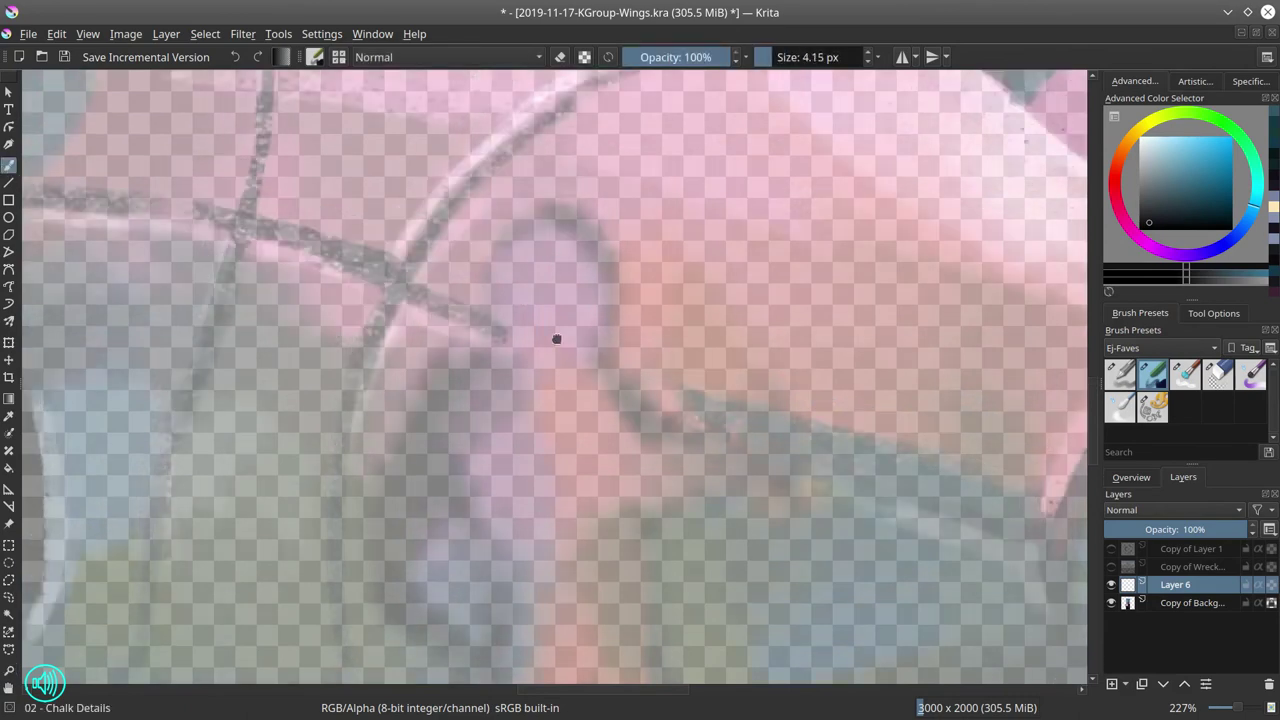
# Restore the background copy layer to 100% opacity.
pyautogui.click(1170, 602)
pyautogui.click(1131, 529)
pyautogui.moveTo(1244, 530); pyautogui.dragTo(1254, 530)
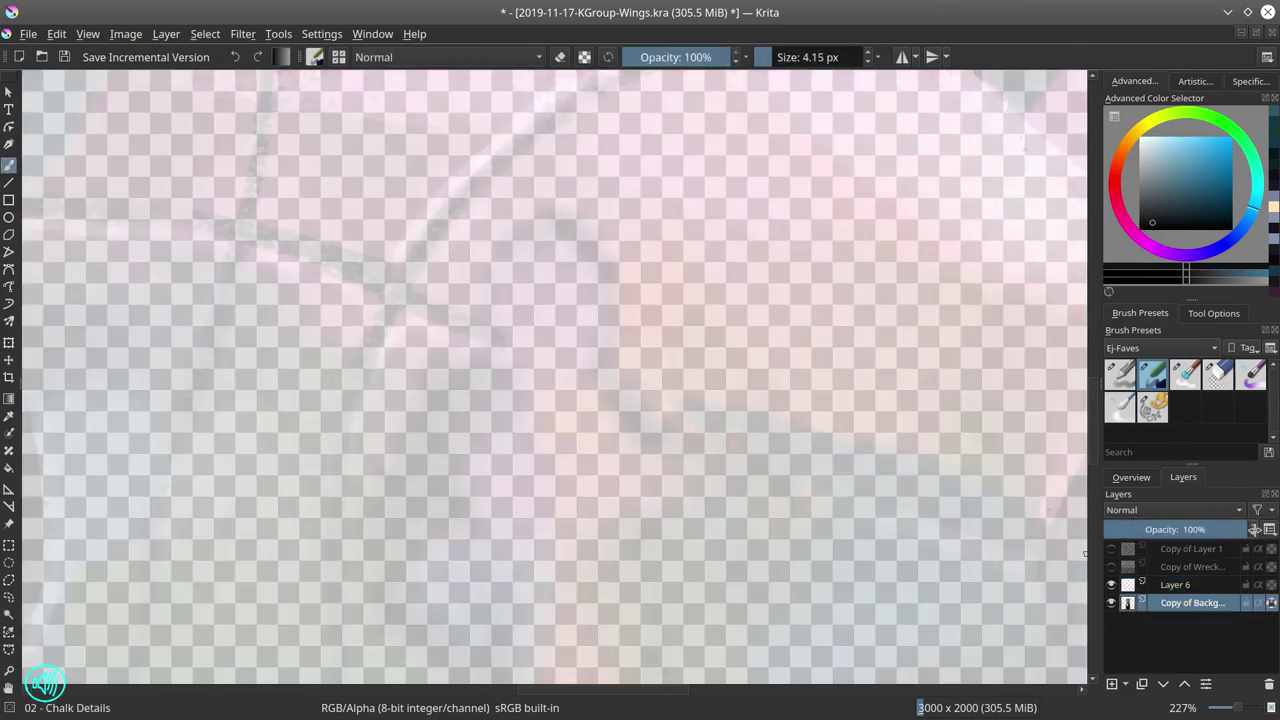
# Sketch thin dark construction lines for the standing figure on Layer 6, from the head and arms down to both feet.
pyautogui.click(1176, 585)
pyautogui.moveTo(484, 360)
pyautogui.mouseDown()
pyautogui.moveTo(621, 306)
pyautogui.moveTo(598, 368)
pyautogui.mouseUp()
pyautogui.moveTo(686, 405)
pyautogui.mouseDown()
pyautogui.moveTo(666, 494)
pyautogui.moveTo(665, 452)
pyautogui.mouseUp()
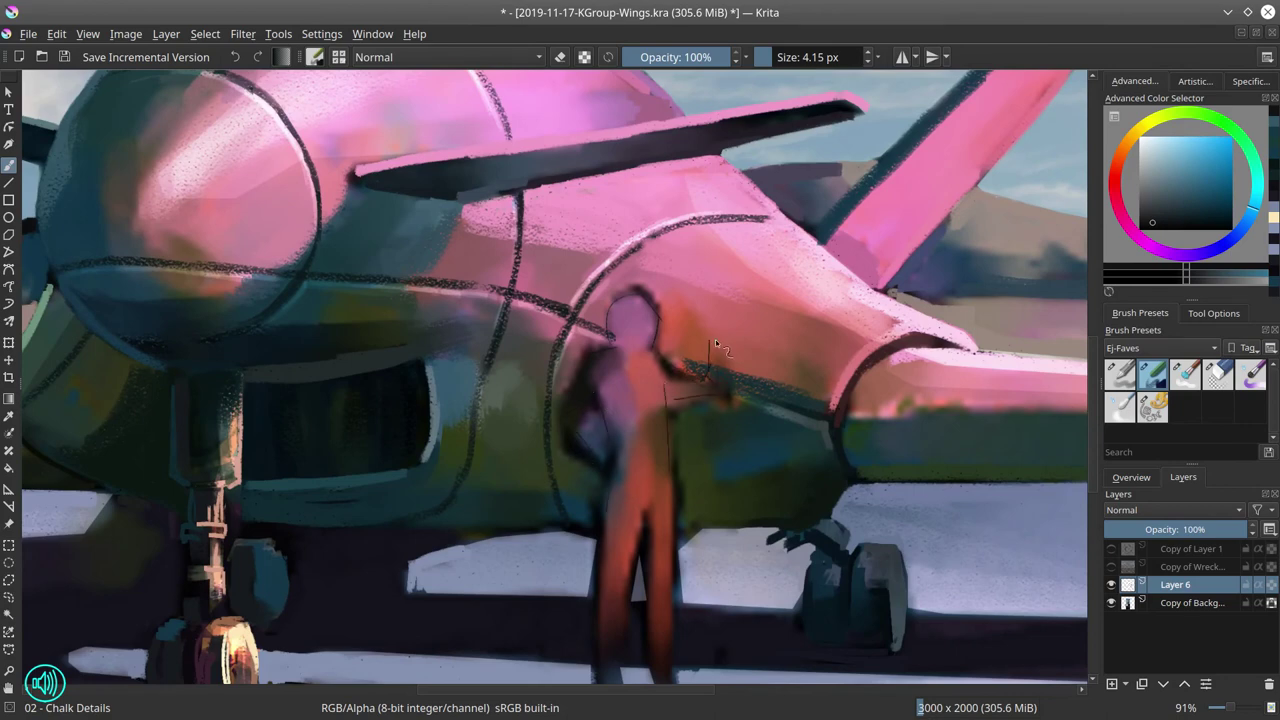
pyautogui.scroll(-3, 715, 343)
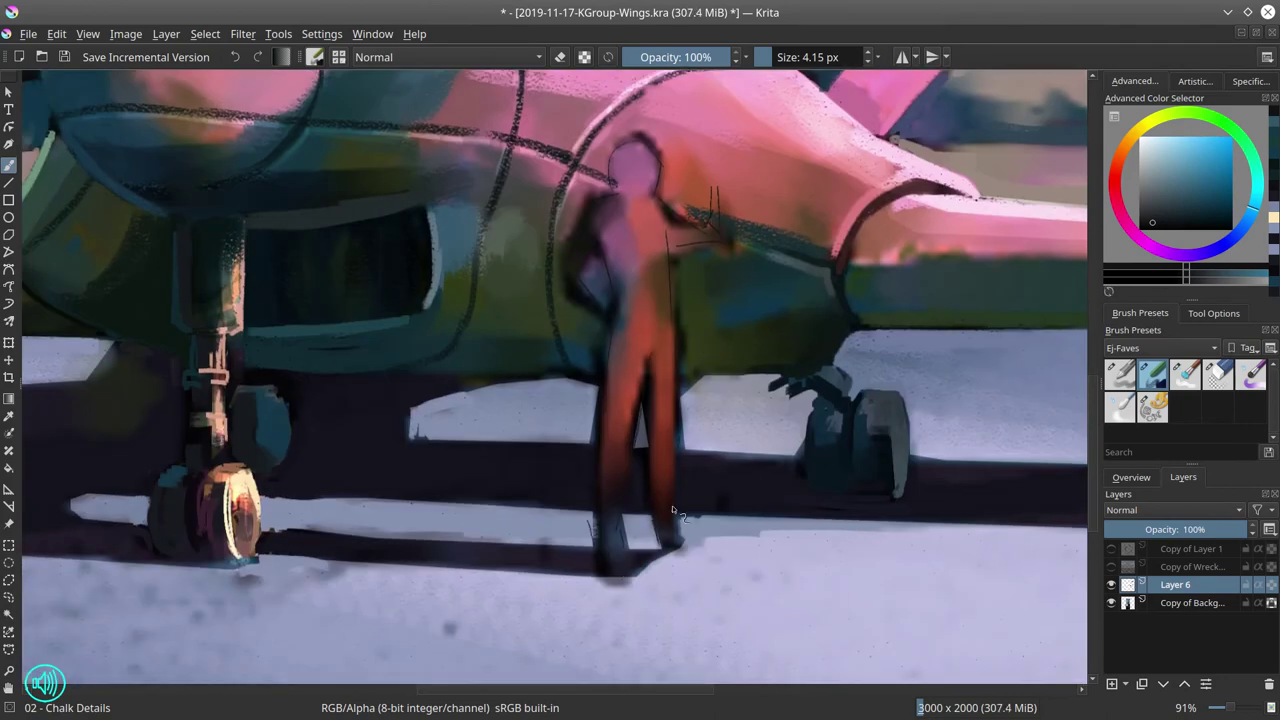
pyautogui.moveTo(658, 556); pyautogui.dragTo(700, 555)
pyautogui.moveTo(600, 574); pyautogui.dragTo(636, 578)
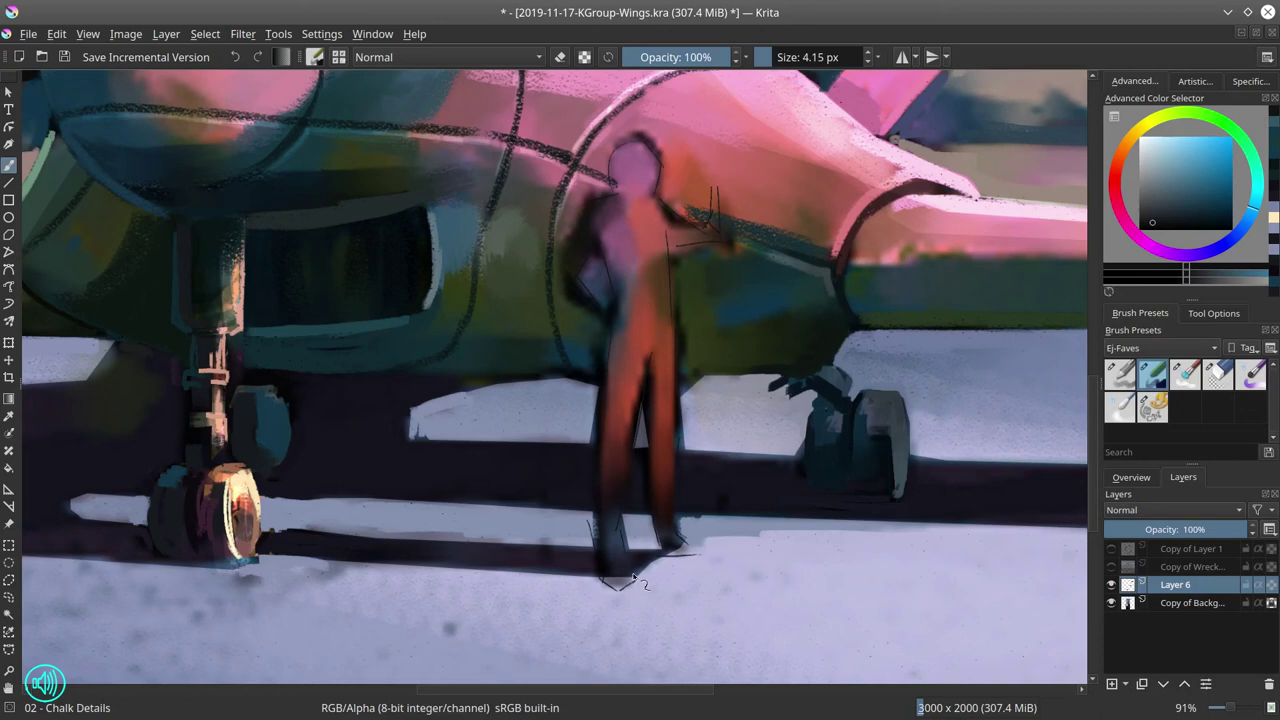
# Hide the background copy, add a new paint layer, and fade the rough sketch on Layer 6 to 30% opacity.
pyautogui.click(1111, 603)
pyautogui.click(1111, 684)
pyautogui.click(1190, 602)
pyautogui.click(1148, 529)
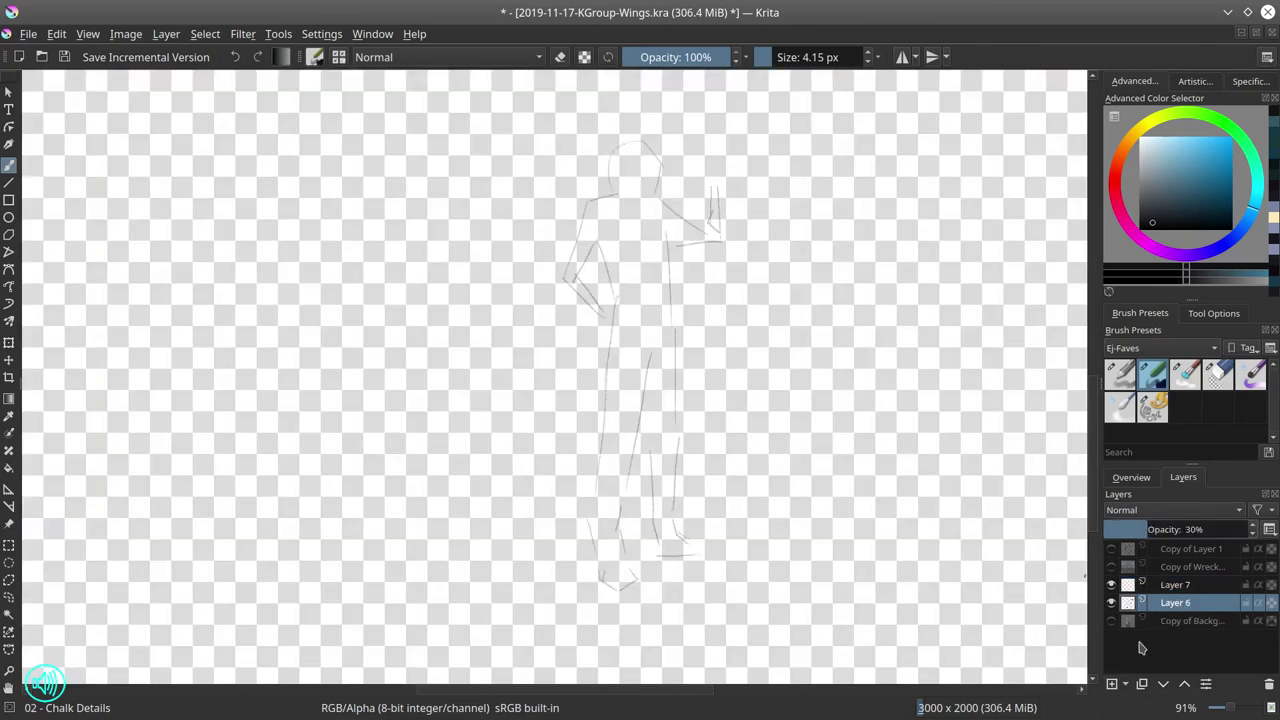
# Draw a dark jaw curve inside the head outline on Layer 7 with the Basic-4 Flow Opacity brush at 2.87 px.
pyautogui.click(1186, 585)
pyautogui.moveTo(719, 258)
pyautogui.mouseDown()
pyautogui.moveTo(631, 486)
pyautogui.moveTo(663, 311)
pyautogui.mouseUp()
pyautogui.moveTo(560, 380); pyautogui.dragTo(610, 540)
pyautogui.moveTo(600, 545); pyautogui.dragTo(602, 395)
pyautogui.press('[')
pyautogui.press('[')
pyautogui.moveTo(470, 422); pyautogui.dragTo(514, 490)
pyautogui.click(1120, 374)
pyautogui.moveTo(465, 410)
pyautogui.mouseDown()
pyautogui.moveTo(515, 492)
pyautogui.moveTo(545, 505)
pyautogui.moveTo(600, 497)
pyautogui.mouseUp()
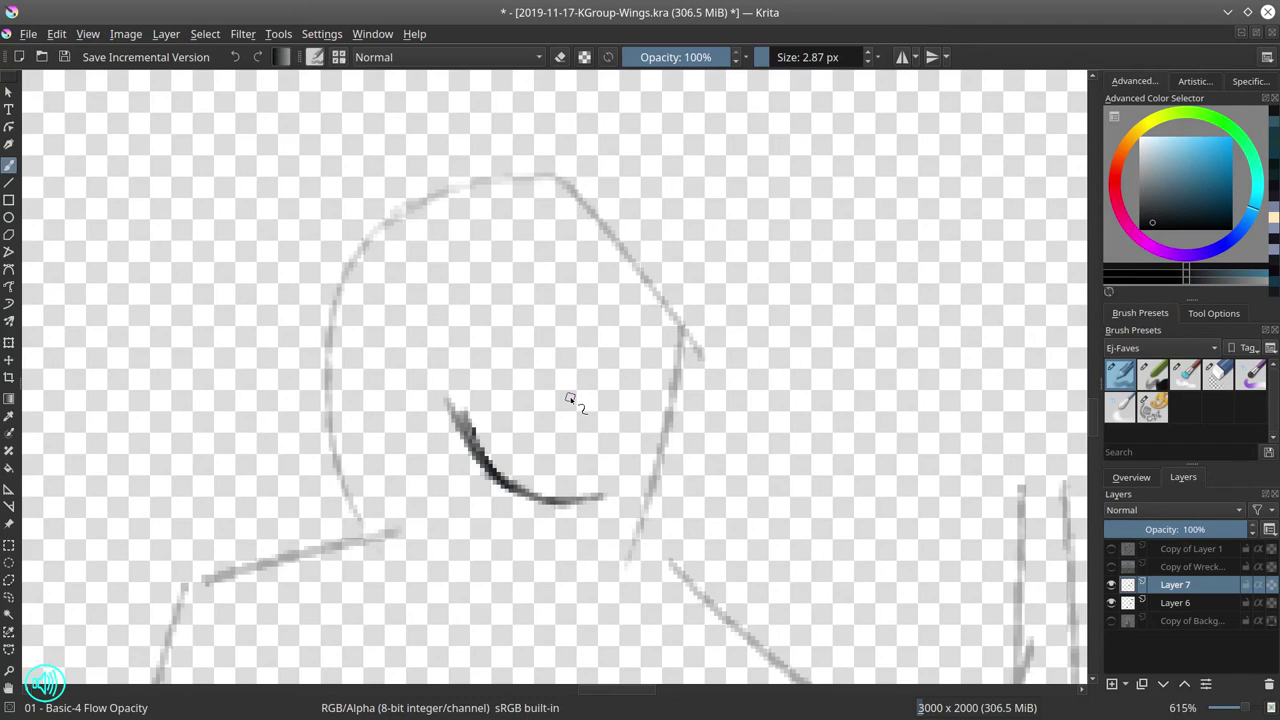
# Draw the nose and lips in profile facing right, and erase the trial jaw curve.
pyautogui.moveTo(588, 430)
pyautogui.mouseDown()
pyautogui.moveTo(632, 405)
pyautogui.moveTo(622, 412)
pyautogui.moveTo(614, 313)
pyautogui.moveTo(651, 379)
pyautogui.moveTo(647, 368)
pyautogui.moveTo(626, 405)
pyautogui.mouseUp()
pyautogui.moveTo(592, 428)
pyautogui.mouseDown()
pyautogui.moveTo(620, 433)
pyautogui.moveTo(628, 466)
pyautogui.mouseUp()
pyautogui.click(1218, 375)
pyautogui.moveTo(458, 425); pyautogui.dragTo(555, 518)
pyautogui.click(1120, 373)
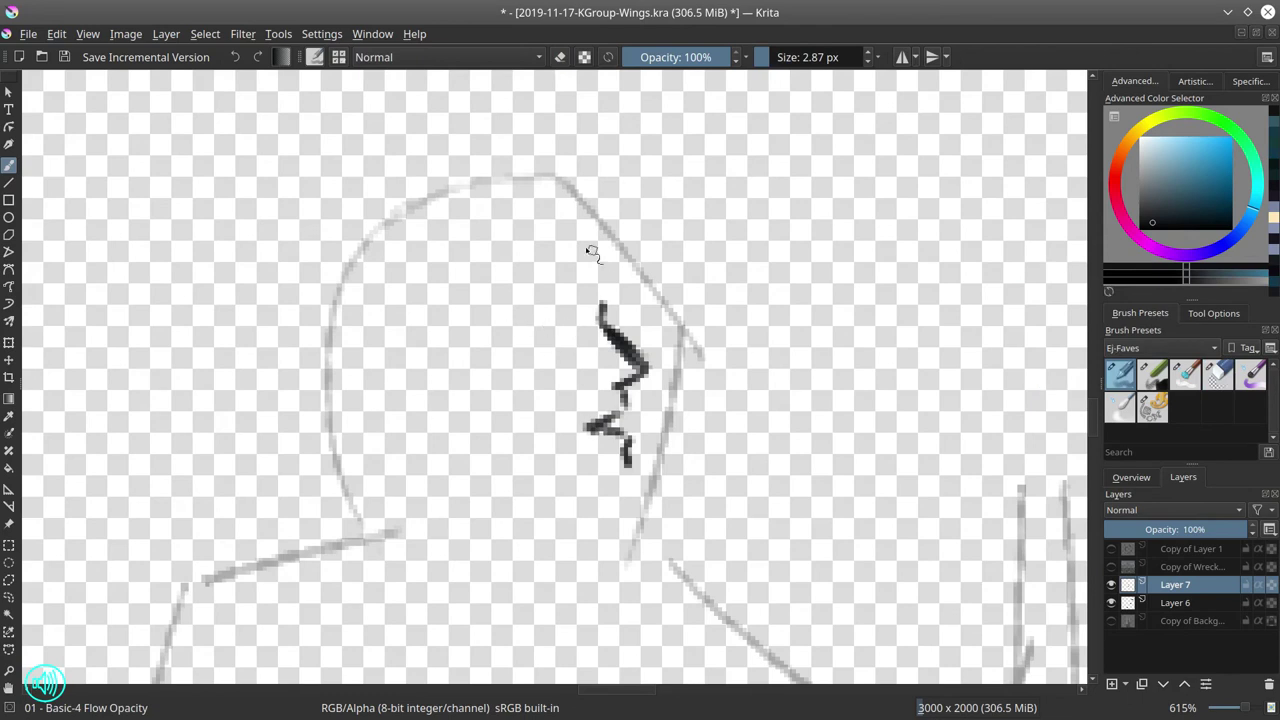
# Add the forehead line, closed eye, eyebrow and underside of the chin to the face profile.
pyautogui.moveTo(545, 222); pyautogui.dragTo(598, 305)
pyautogui.moveTo(534, 331); pyautogui.dragTo(582, 319)
pyautogui.moveTo(530, 336)
pyautogui.mouseDown()
pyautogui.moveTo(573, 336)
pyautogui.moveTo(577, 324)
pyautogui.mouseUp()
pyautogui.moveTo(563, 219); pyautogui.dragTo(599, 297)
pyautogui.moveTo(520, 314); pyautogui.dragTo(582, 290)
pyautogui.moveTo(550, 215)
pyautogui.mouseDown()
pyautogui.moveTo(628, 465)
pyautogui.moveTo(567, 478)
pyautogui.mouseUp()
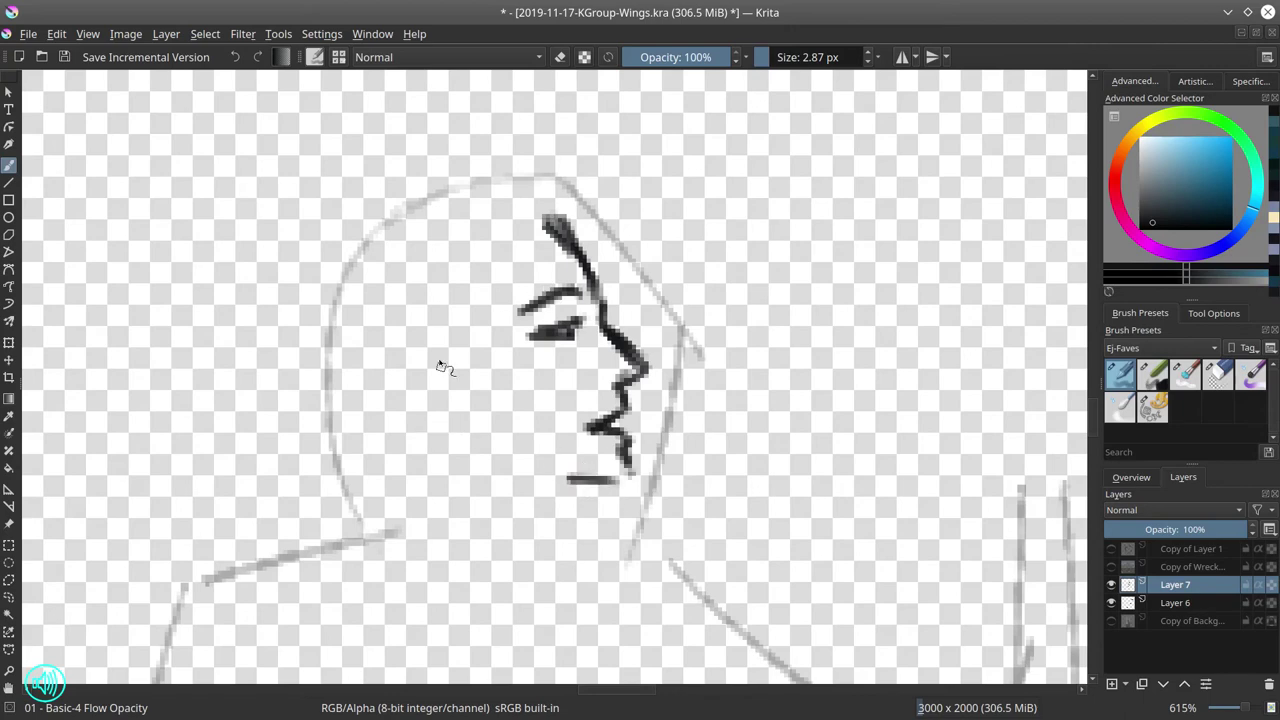
# Sketch the ear's curve and shift the face linework up and right to match the rough head outline.
pyautogui.moveTo(440, 366); pyautogui.dragTo(413, 402)
pyautogui.press('t')
pyautogui.moveTo(642, 420)
pyautogui.mouseDown()
pyautogui.moveTo(657, 400)
pyautogui.moveTo(680, 402)
pyautogui.mouseUp()
pyautogui.press('b')
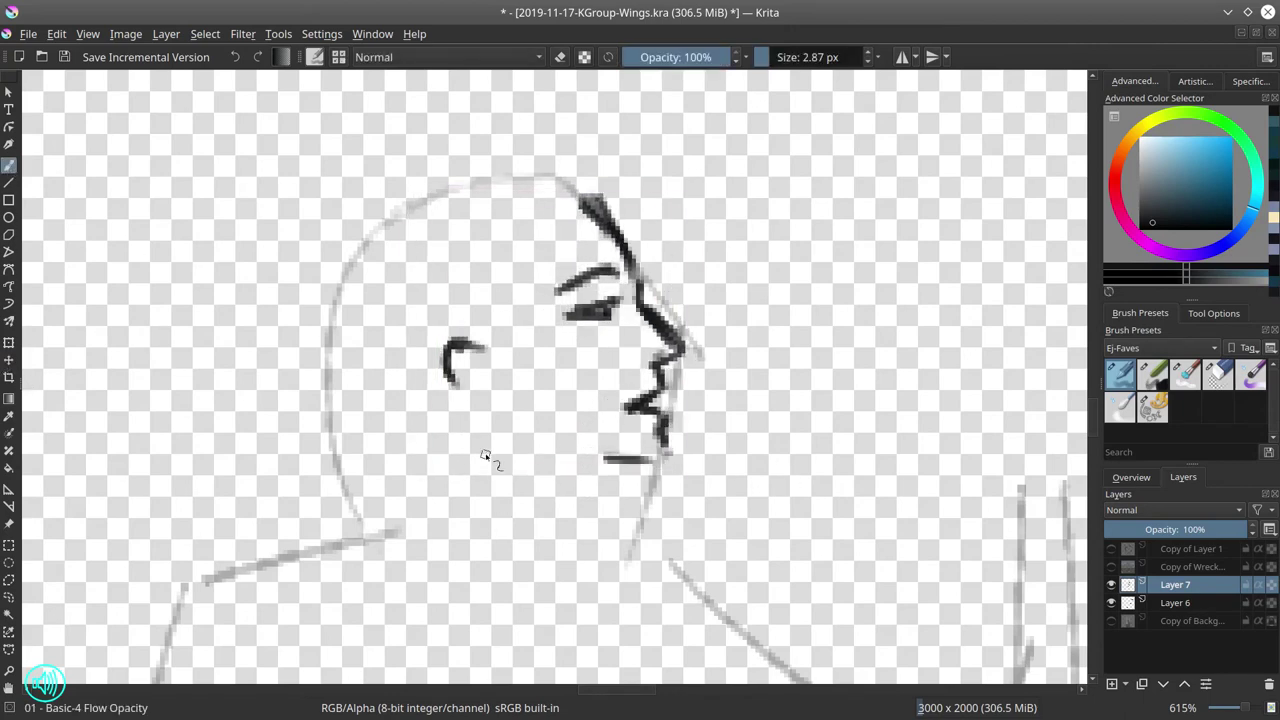
# Draw the lower ear, jawline, front of the neck and short hair strokes above the ear.
pyautogui.moveTo(440, 342)
pyautogui.mouseDown()
pyautogui.moveTo(458, 396)
pyautogui.moveTo(482, 416)
pyautogui.moveTo(557, 459)
pyautogui.moveTo(587, 460)
pyautogui.mouseUp()
pyautogui.moveTo(620, 468); pyautogui.dragTo(580, 542)
pyautogui.moveTo(510, 330)
pyautogui.mouseDown()
pyautogui.moveTo(502, 341)
pyautogui.moveTo(475, 325)
pyautogui.moveTo(513, 298)
pyautogui.mouseUp()
pyautogui.moveTo(398, 297); pyautogui.dragTo(444, 281)
# Outline the top of the head, forehead hairline and the hair swept around the back of the skull.
pyautogui.moveTo(363, 250)
pyautogui.mouseDown()
pyautogui.moveTo(440, 193)
pyautogui.moveTo(568, 174)
pyautogui.moveTo(565, 210)
pyautogui.mouseUp()
pyautogui.moveTo(567, 175); pyautogui.dragTo(592, 205)
pyautogui.moveTo(420, 199); pyautogui.dragTo(361, 290)
pyautogui.moveTo(388, 218); pyautogui.dragTo(372, 333)
pyautogui.moveTo(361, 286)
pyautogui.mouseDown()
pyautogui.moveTo(376, 374)
pyautogui.moveTo(448, 448)
pyautogui.mouseUp()
pyautogui.moveTo(381, 276); pyautogui.dragTo(375, 342)
# Draw a round hair bun with inner strands, and add the nape and throat lines beneath the head.
pyautogui.moveTo(378, 222); pyautogui.dragTo(282, 312)
pyautogui.moveTo(276, 262); pyautogui.dragTo(326, 334)
pyautogui.moveTo(290, 292)
pyautogui.mouseDown()
pyautogui.moveTo(345, 305)
pyautogui.moveTo(350, 264)
pyautogui.mouseUp()
pyautogui.moveTo(330, 246); pyautogui.dragTo(356, 232)
pyautogui.moveTo(340, 320)
pyautogui.mouseDown()
pyautogui.moveTo(415, 425)
pyautogui.moveTo(432, 520)
pyautogui.mouseUp()
pyautogui.moveTo(612, 468); pyautogui.dragTo(558, 565)
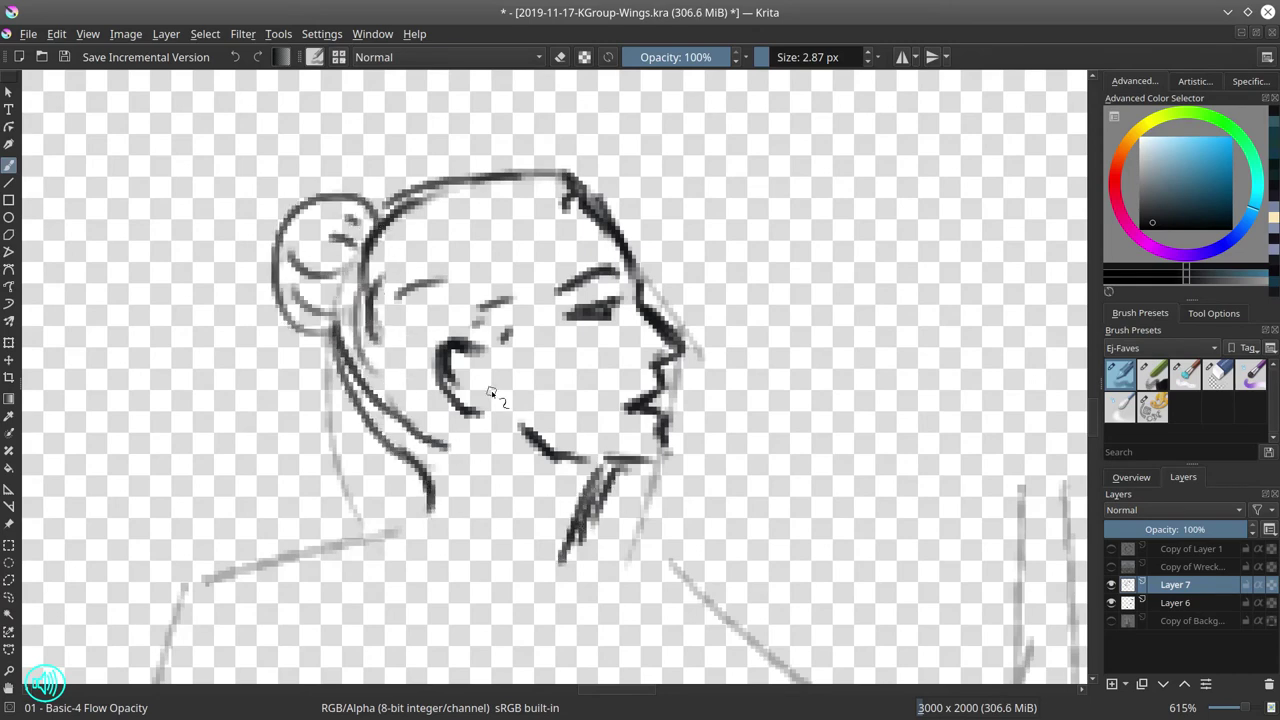
# Enlarge the head sketch slightly with the Transform tool so it suits the rough body.
pyautogui.scroll(-10, 490, 392)
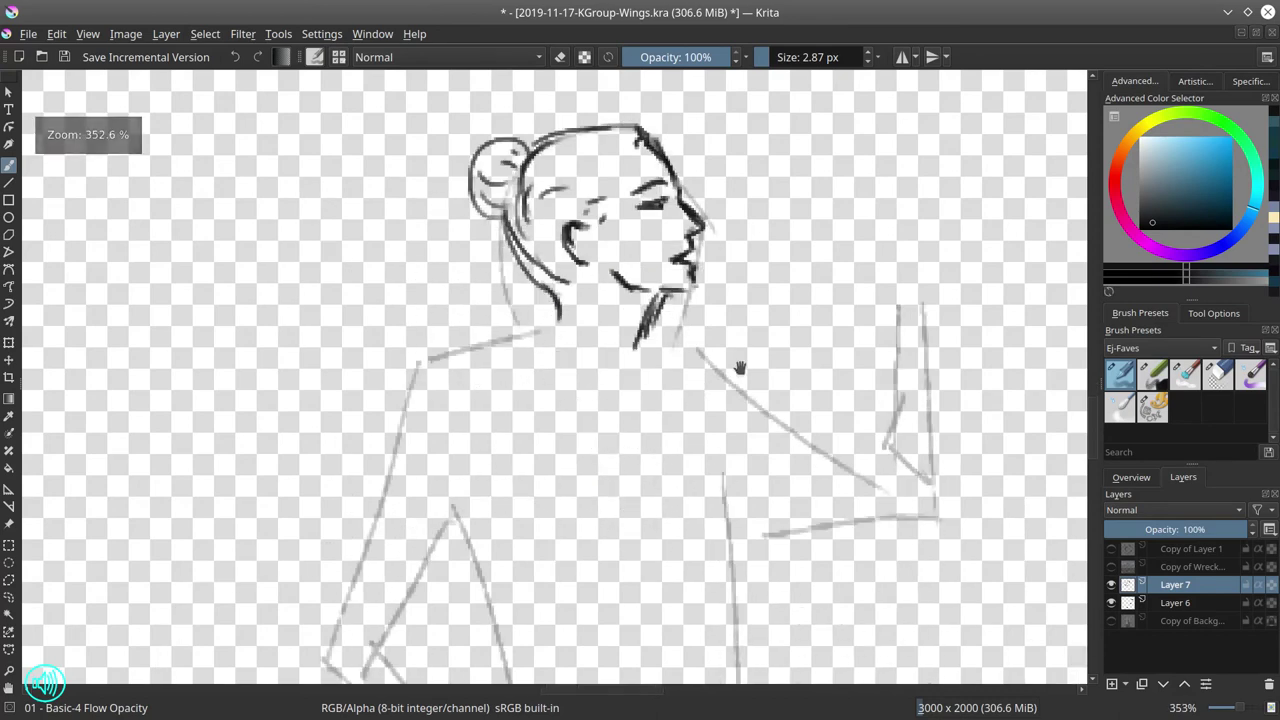
pyautogui.hotkey('ctrl', 't')
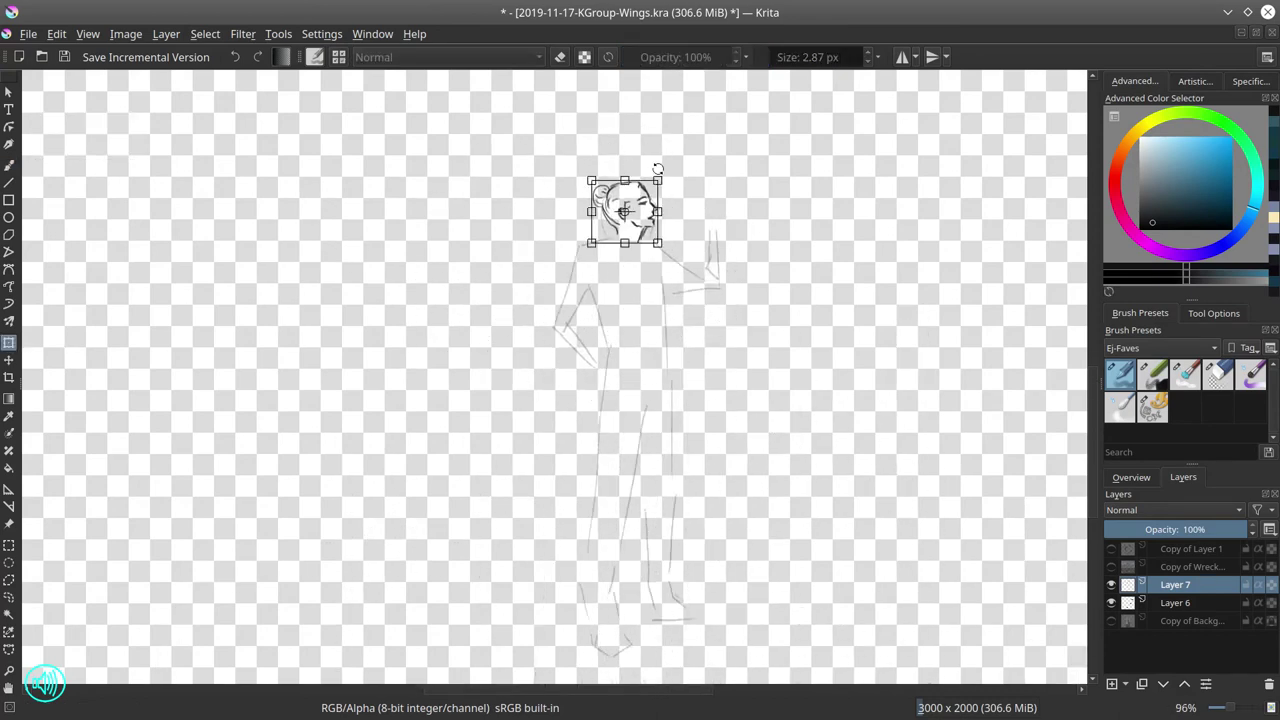
pyautogui.moveTo(646, 194); pyautogui.dragTo(663, 172)
pyautogui.press('Return')
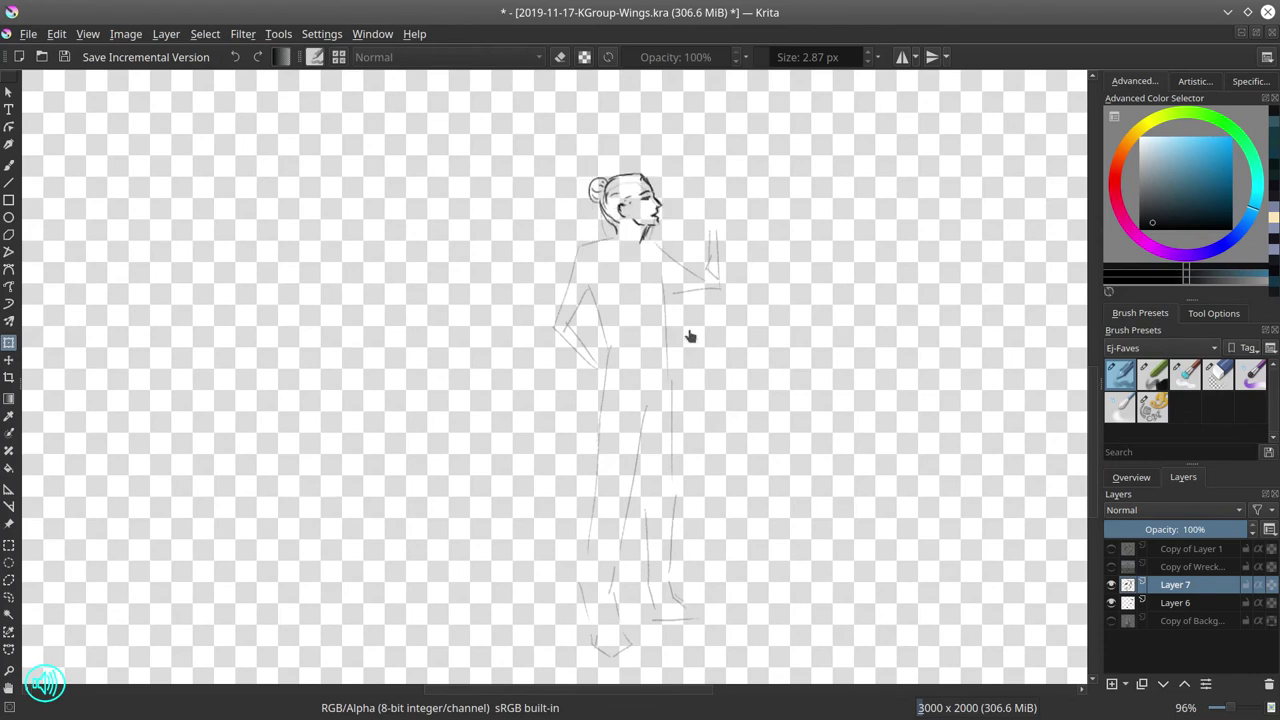
# Draw the shirt collar, front opening and chest edge below the neck with the 2.87 px brush.
pyautogui.scroll(5, 689, 336)
pyautogui.click(9, 165)
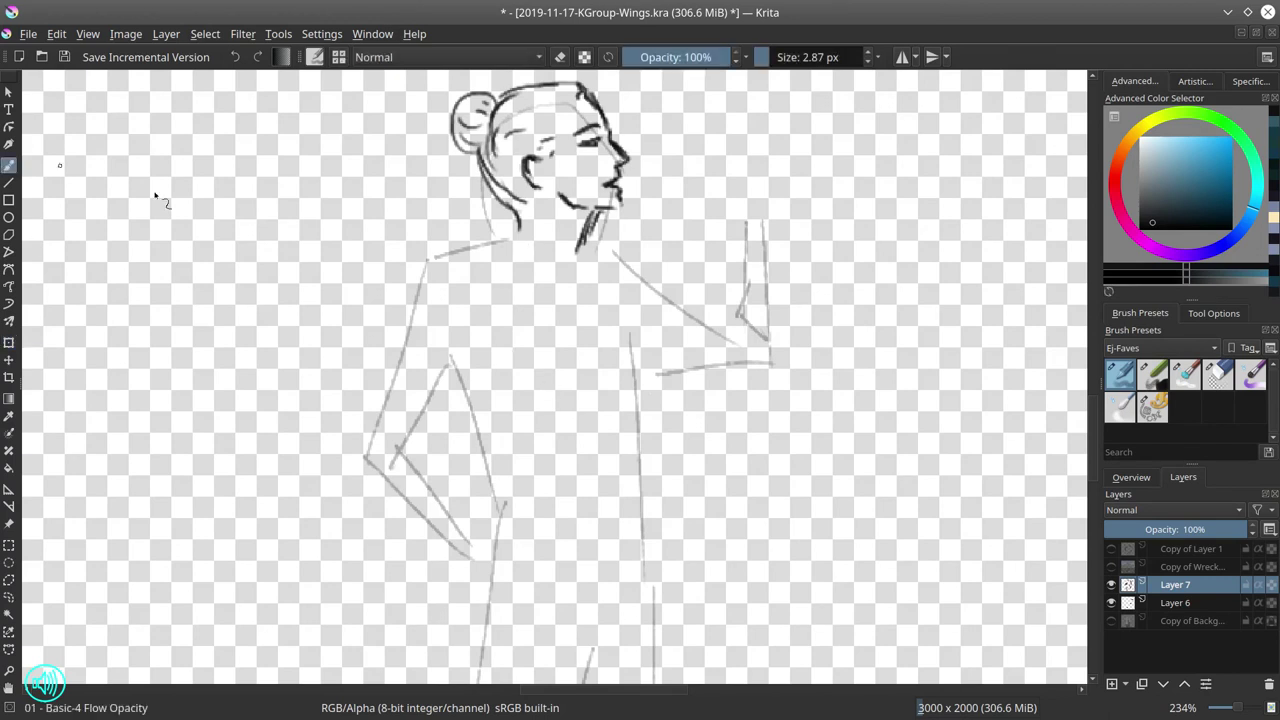
pyautogui.moveTo(517, 230)
pyautogui.mouseDown()
pyautogui.moveTo(495, 243)
pyautogui.moveTo(556, 280)
pyautogui.mouseUp()
pyautogui.moveTo(530, 246)
pyautogui.mouseDown()
pyautogui.moveTo(571, 272)
pyautogui.moveTo(516, 269)
pyautogui.mouseUp()
pyautogui.moveTo(563, 274)
pyautogui.mouseDown()
pyautogui.moveTo(596, 258)
pyautogui.moveTo(605, 378)
pyautogui.mouseUp()
pyautogui.moveTo(651, 380); pyautogui.dragTo(636, 444)
pyautogui.moveTo(624, 312); pyautogui.dragTo(650, 384)
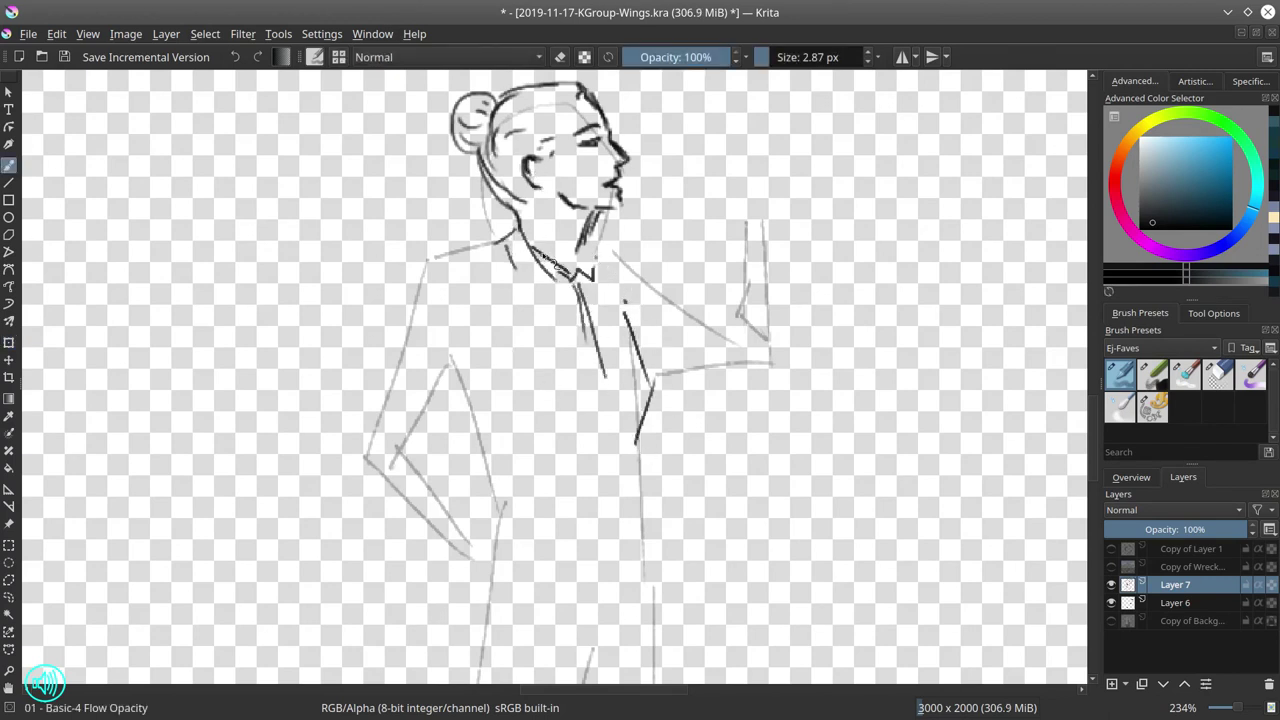
# Draw the shirt's shoulder lines on both sides of the collar.
pyautogui.moveTo(424, 262); pyautogui.dragTo(484, 272)
pyautogui.moveTo(590, 246); pyautogui.dragTo(625, 264)
pyautogui.moveTo(458, 254); pyautogui.dragTo(496, 244)
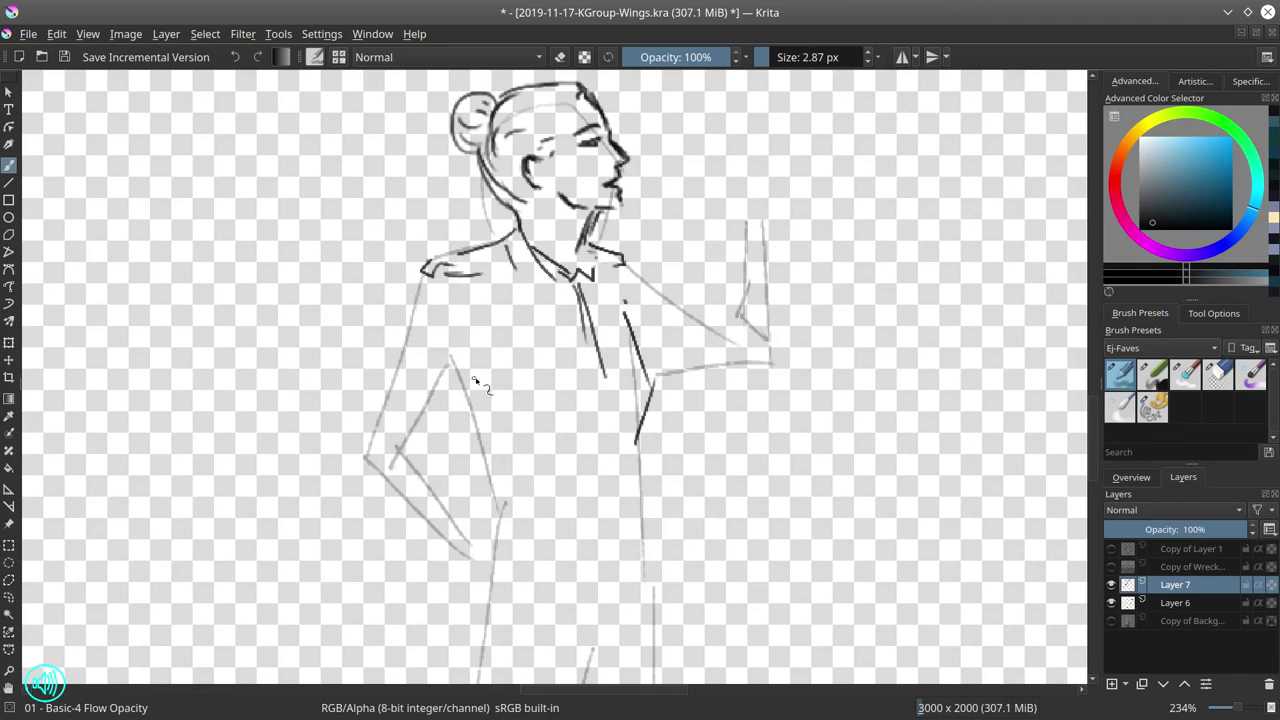
# Outline the upper sleeve and elbow of the arm resting on the hip, redoing the first outer contour.
pyautogui.moveTo(422, 278)
pyautogui.mouseDown()
pyautogui.moveTo(366, 449)
pyautogui.moveTo(346, 463)
pyautogui.moveTo(379, 490)
pyautogui.mouseUp()
pyautogui.hotkey('ctrl', 'z')
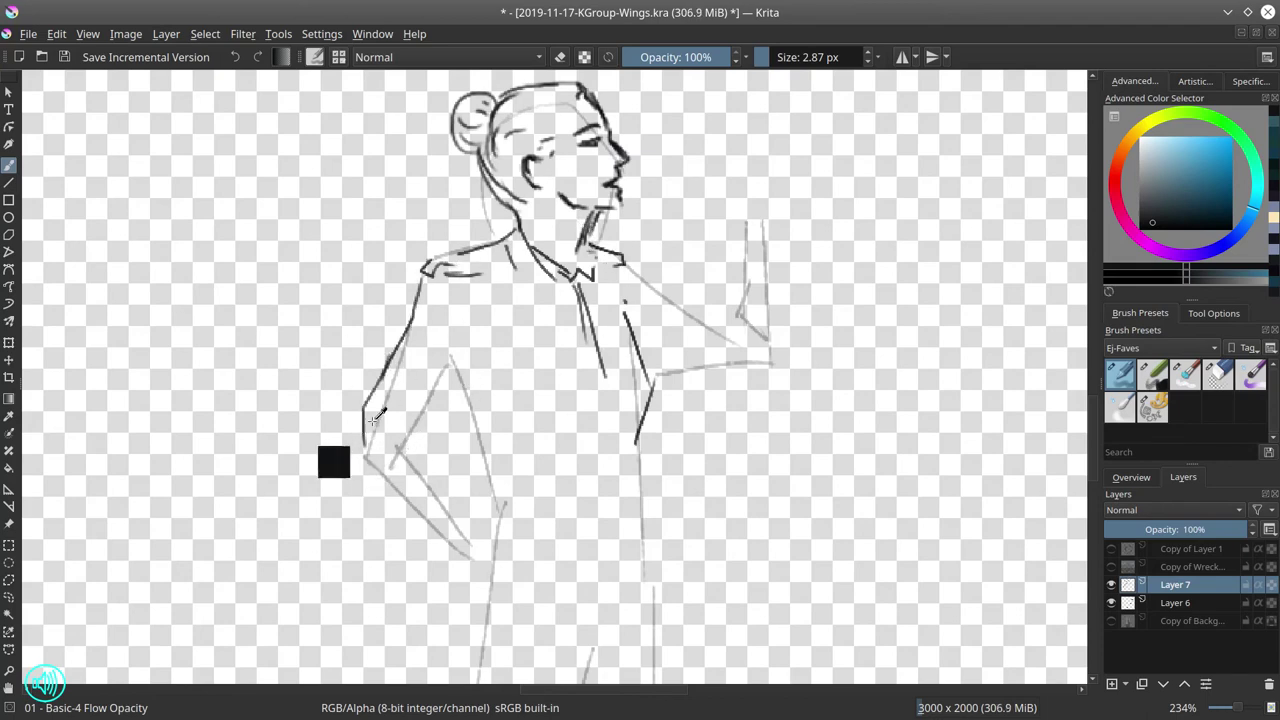
pyautogui.moveTo(364, 432)
pyautogui.mouseDown()
pyautogui.moveTo(352, 470)
pyautogui.moveTo(378, 466)
pyautogui.mouseUp()
pyautogui.moveTo(404, 448)
pyautogui.mouseDown()
pyautogui.moveTo(410, 468)
pyautogui.moveTo(452, 376)
pyautogui.mouseUp()
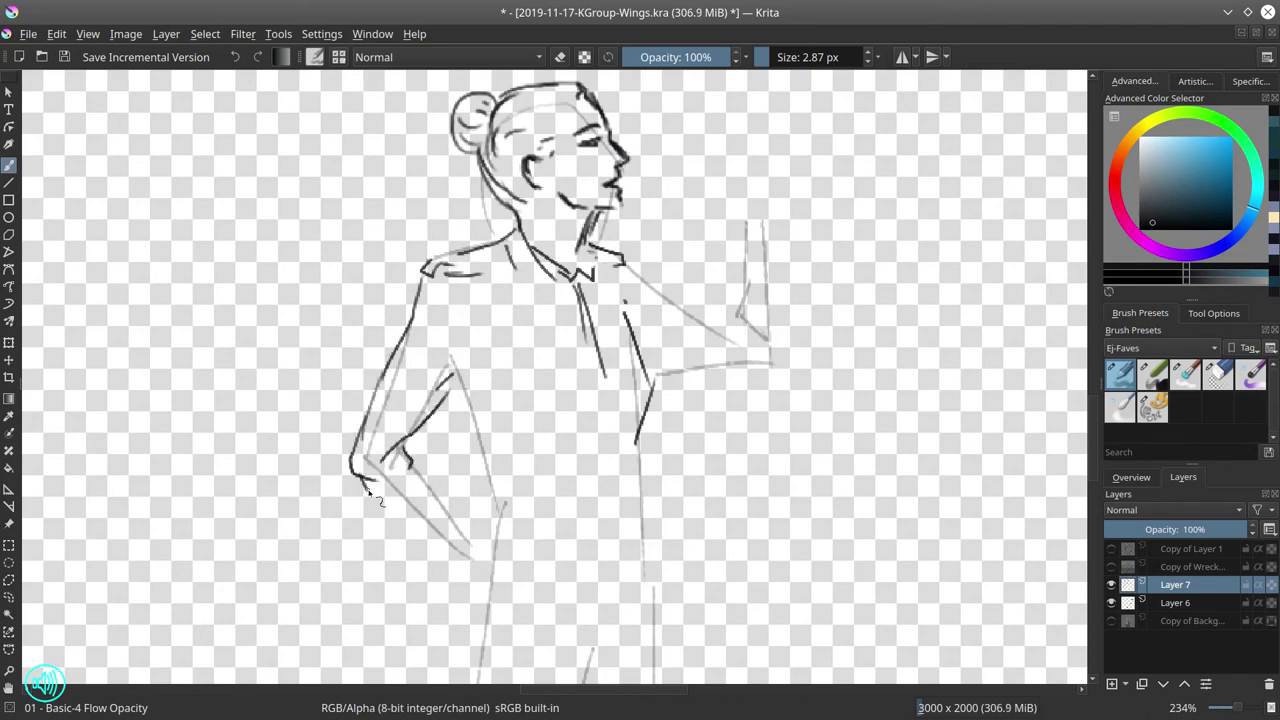
# Draw the rolled cuff and forearm of the bent arm, erasing stray lines at the elbow.
pyautogui.moveTo(368, 492)
pyautogui.mouseDown()
pyautogui.moveTo(414, 466)
pyautogui.moveTo(397, 506)
pyautogui.moveTo(426, 484)
pyautogui.mouseUp()
pyautogui.click(1217, 375)
pyautogui.click(426, 460)
pyautogui.click(1121, 376)
pyautogui.moveTo(406, 441); pyautogui.dragTo(468, 549)
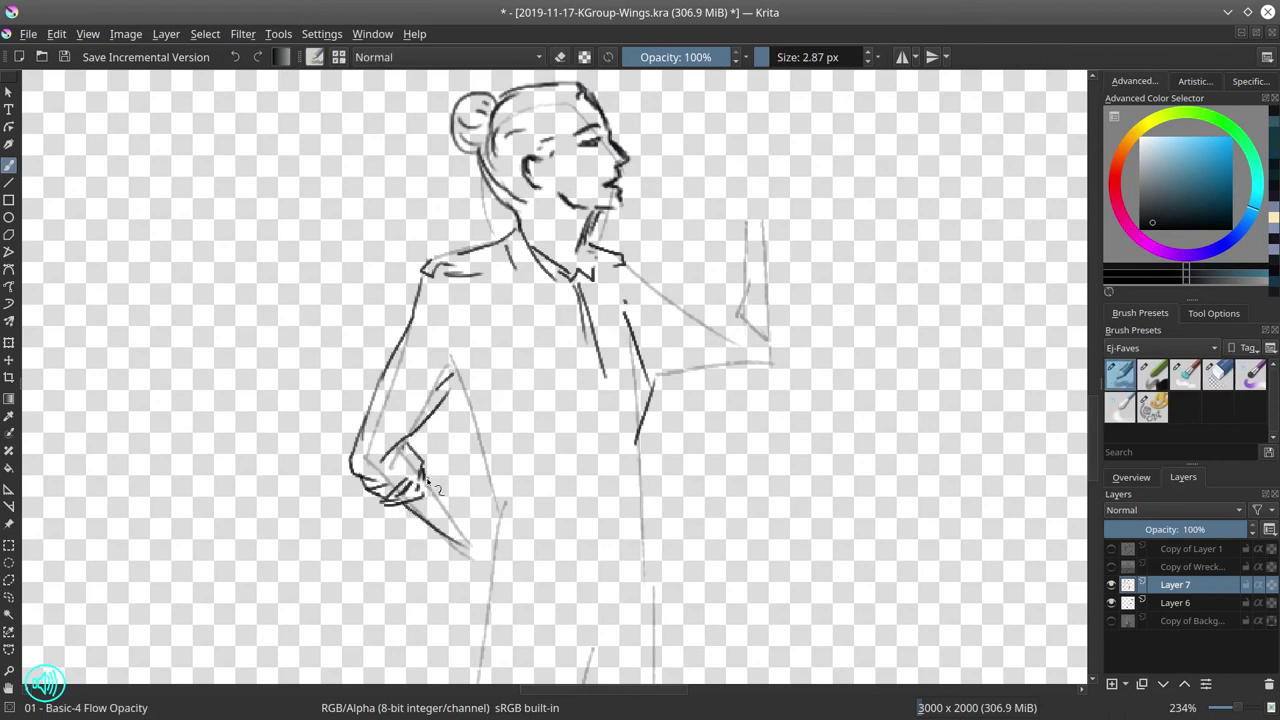
pyautogui.moveTo(428, 483); pyautogui.dragTo(486, 538)
# Sharpen the collar points and add the chest pocket line, armpit fold and side of the torso.
pyautogui.moveTo(584, 272); pyautogui.dragTo(532, 288)
pyautogui.moveTo(590, 262); pyautogui.dragTo(602, 284)
pyautogui.moveTo(551, 358); pyautogui.dragTo(519, 356)
pyautogui.moveTo(439, 390); pyautogui.dragTo(466, 376)
pyautogui.moveTo(456, 377)
pyautogui.mouseDown()
pyautogui.moveTo(500, 502)
pyautogui.moveTo(513, 490)
pyautogui.moveTo(522, 526)
pyautogui.mouseUp()
# Outline the wrist and hand resting on the figure's hip.
pyautogui.moveTo(472, 560); pyautogui.dragTo(519, 566)
pyautogui.moveTo(518, 526)
pyautogui.mouseDown()
pyautogui.moveTo(562, 545)
pyautogui.moveTo(556, 578)
pyautogui.moveTo(556, 545)
pyautogui.moveTo(568, 550)
pyautogui.mouseUp()
pyautogui.moveTo(560, 556); pyautogui.dragTo(562, 578)
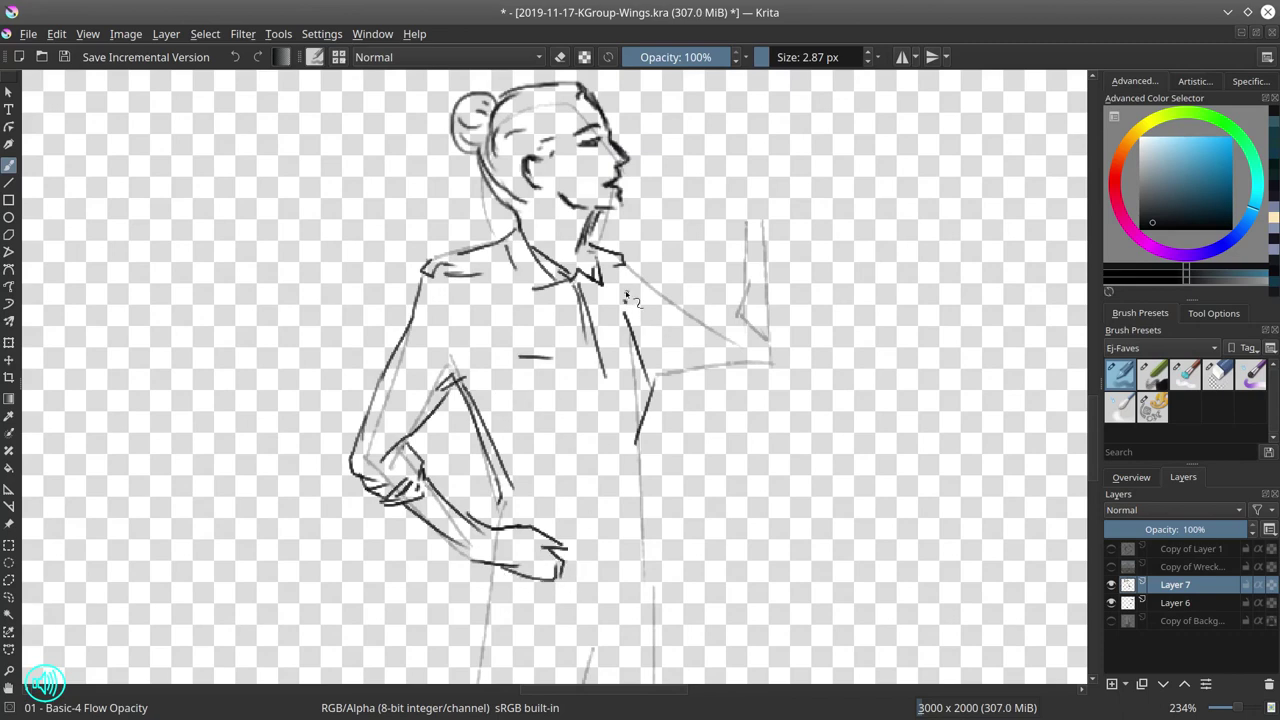
# Reinforce the chest edge and draw the raised arm's upper sleeve, elbow and rolled cuff.
pyautogui.moveTo(626, 295); pyautogui.dragTo(647, 394)
pyautogui.moveTo(703, 449); pyautogui.dragTo(718, 520)
pyautogui.moveTo(718, 520)
pyautogui.mouseDown()
pyautogui.moveTo(715, 306)
pyautogui.moveTo(690, 444)
pyautogui.moveTo(620, 477)
pyautogui.mouseUp()
pyautogui.moveTo(661, 528); pyautogui.dragTo(686, 455)
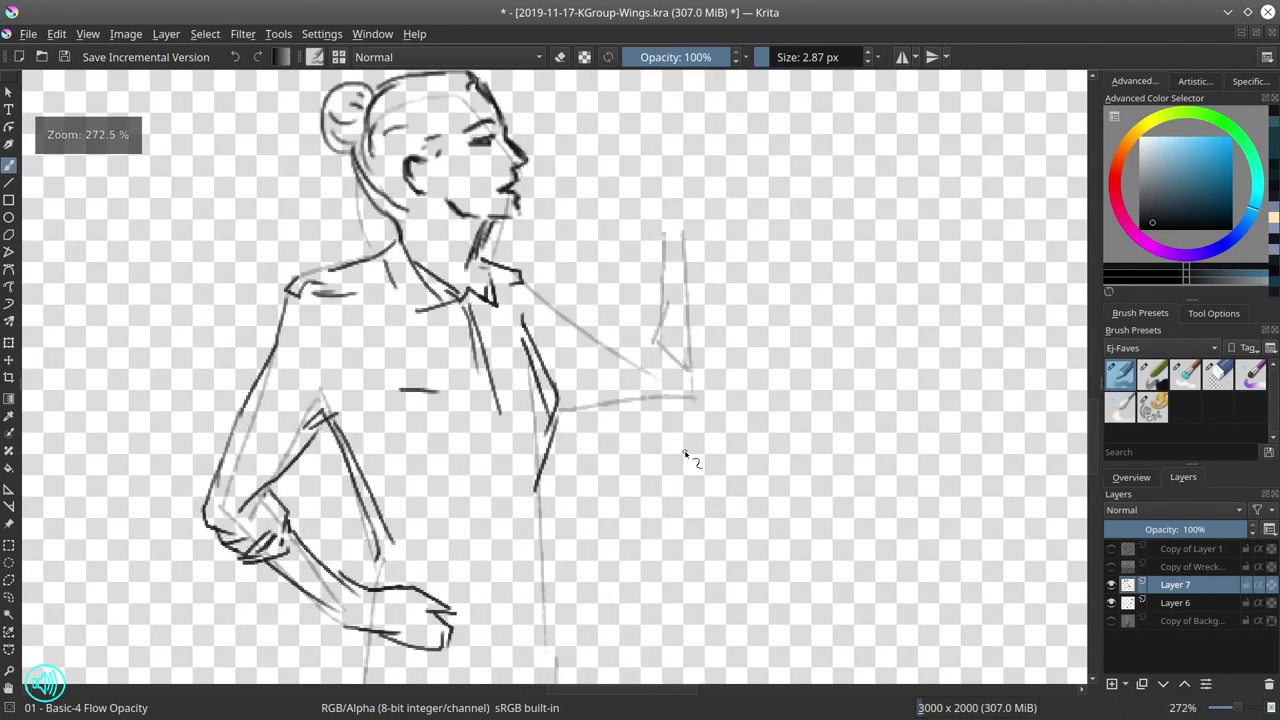
pyautogui.moveTo(556, 288)
pyautogui.mouseDown()
pyautogui.moveTo(565, 399)
pyautogui.moveTo(598, 343)
pyautogui.moveTo(645, 366)
pyautogui.mouseUp()
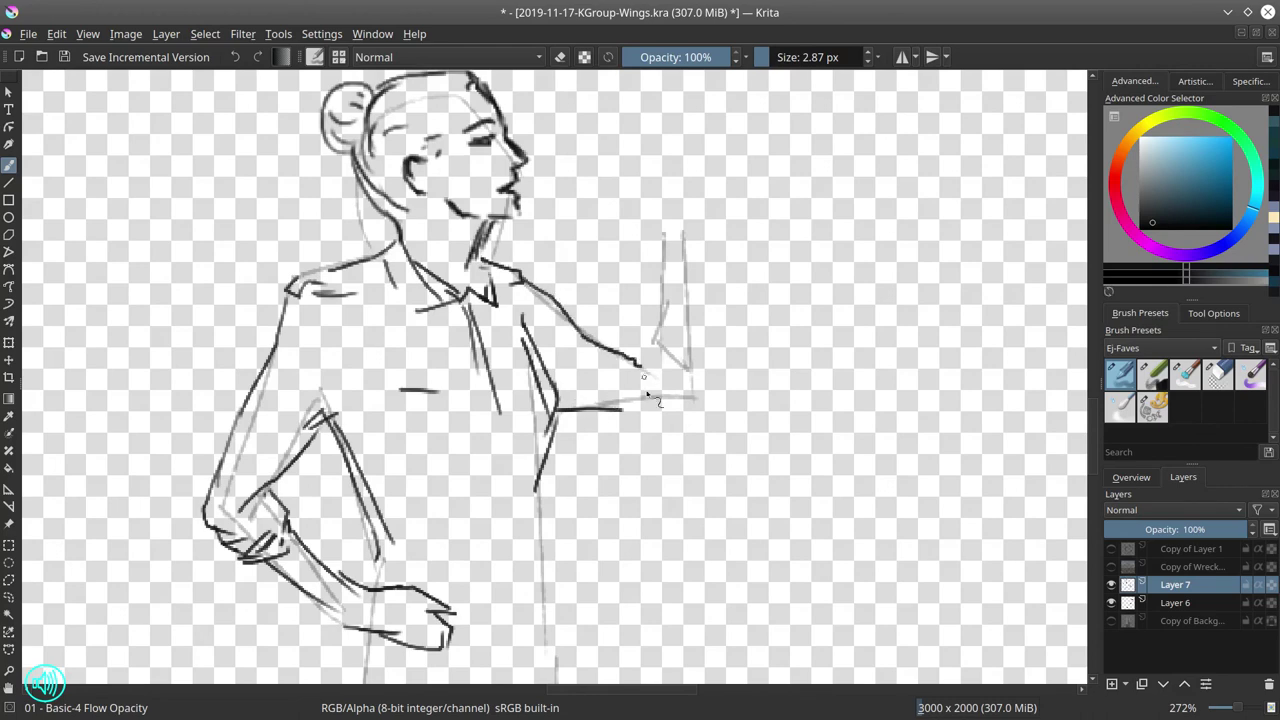
pyautogui.moveTo(606, 414); pyautogui.dragTo(670, 420)
pyautogui.moveTo(648, 368)
pyautogui.mouseDown()
pyautogui.moveTo(661, 340)
pyautogui.moveTo(695, 348)
pyautogui.mouseUp()
pyautogui.moveTo(709, 400)
pyautogui.mouseDown()
pyautogui.moveTo(701, 360)
pyautogui.moveTo(690, 417)
pyautogui.mouseUp()
pyautogui.moveTo(645, 366)
pyautogui.mouseDown()
pyautogui.moveTo(663, 248)
pyautogui.moveTo(700, 368)
pyautogui.mouseUp()
# Draw the raised forearm and hand holding a smoking cigarette.
pyautogui.moveTo(660, 232)
pyautogui.mouseDown()
pyautogui.moveTo(667, 155)
pyautogui.moveTo(700, 212)
pyautogui.mouseUp()
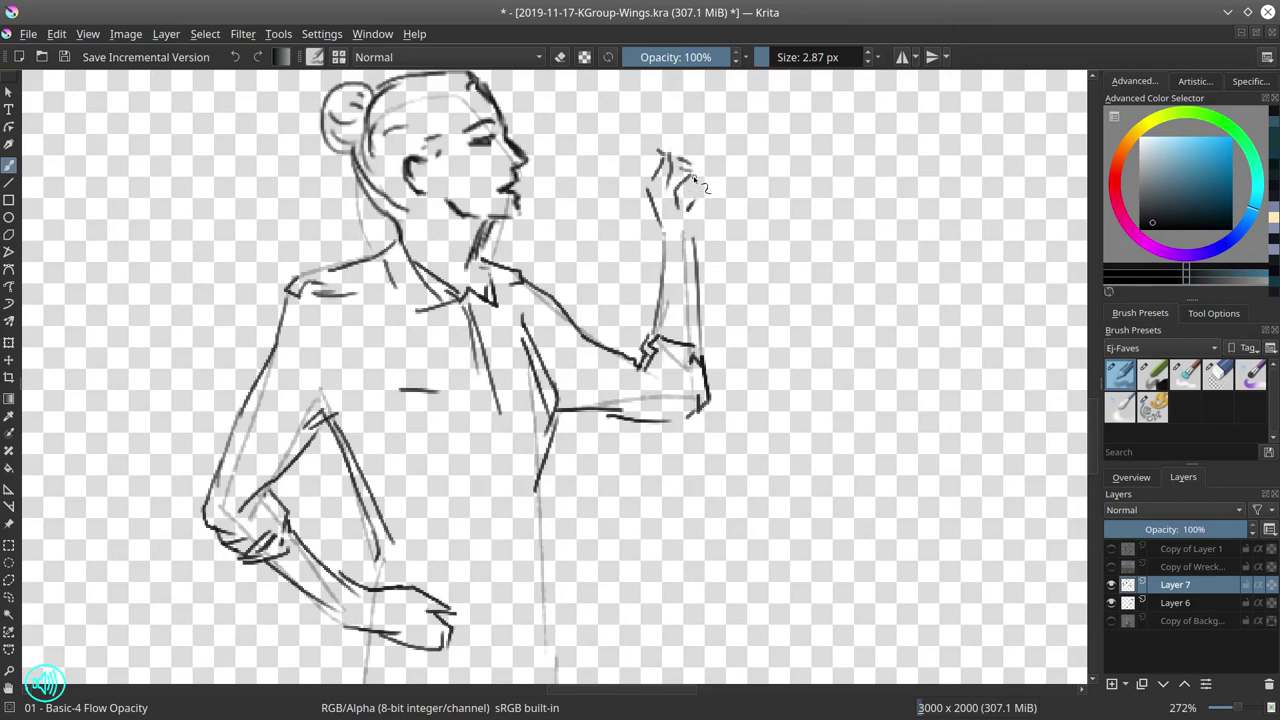
pyautogui.moveTo(704, 160)
pyautogui.mouseDown()
pyautogui.moveTo(692, 232)
pyautogui.moveTo(714, 132)
pyautogui.moveTo(736, 105)
pyautogui.mouseUp()
pyautogui.moveTo(766, 143); pyautogui.dragTo(768, 218)
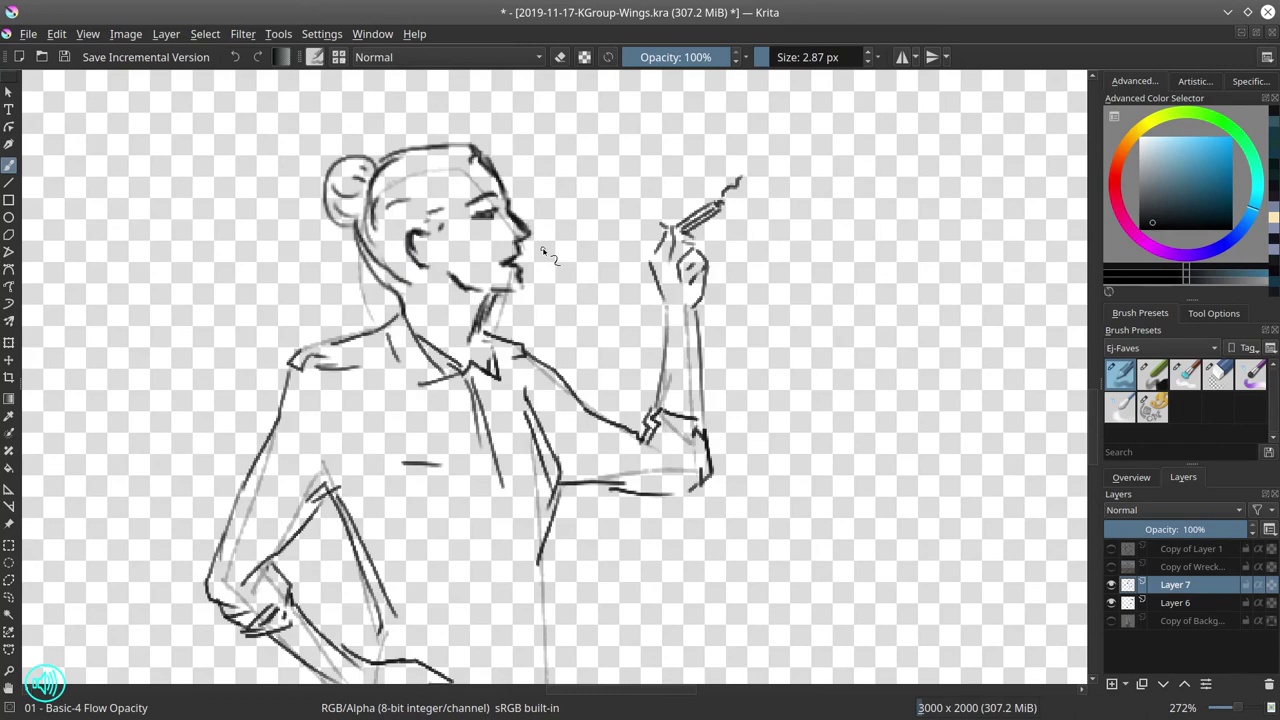
# Draw the torso's front contour down to the hip, undo the last stroke, and mirror the canvas view.
pyautogui.moveTo(612, 442); pyautogui.dragTo(632, 535)
pyautogui.moveTo(648, 572); pyautogui.dragTo(655, 354)
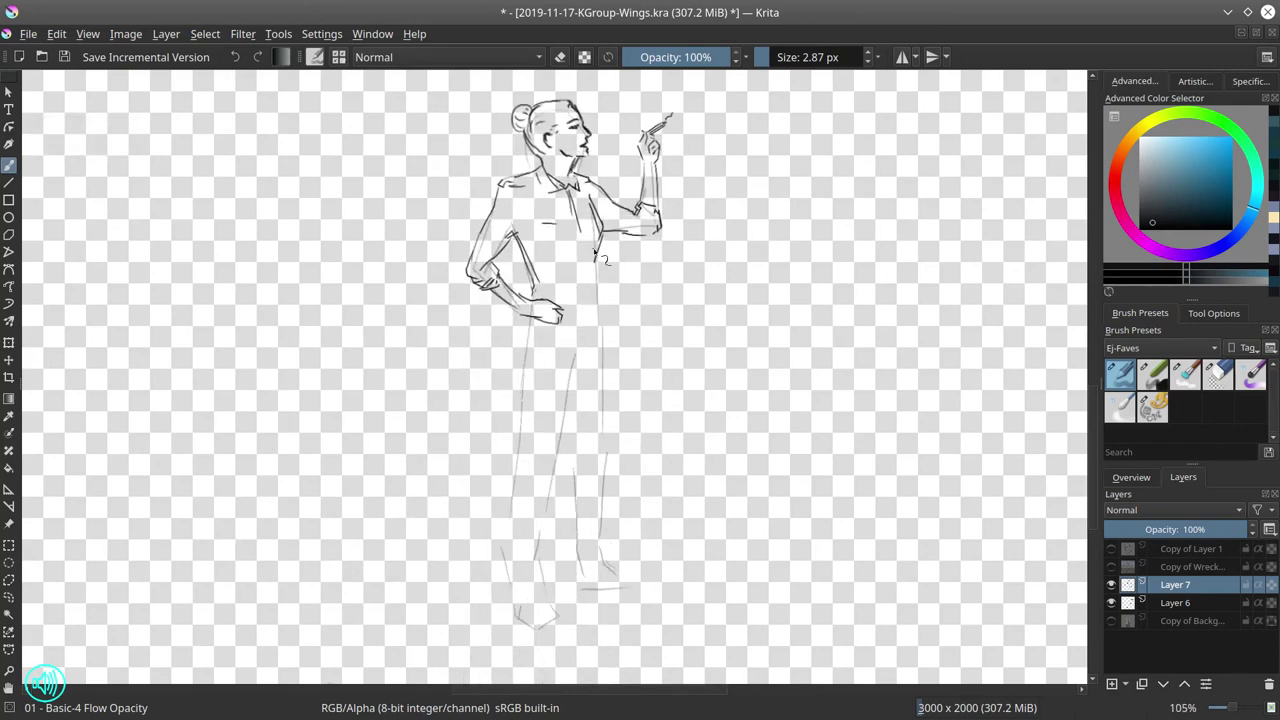
pyautogui.moveTo(604, 237); pyautogui.dragTo(603, 358)
pyautogui.hotkey('ctrl', 'z')
pyautogui.click(1131, 477)
pyautogui.press('m')
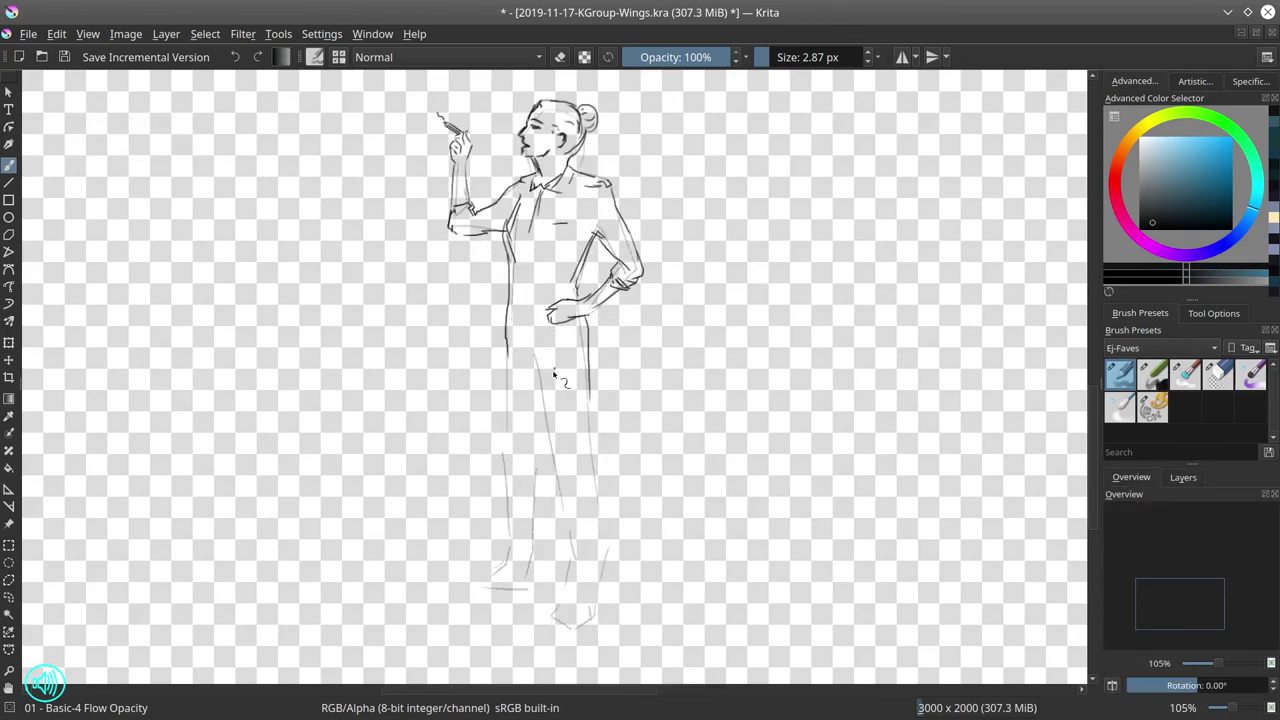
# Draw the near leg's trouser contours and rounded shoe, undoing the first shoe attempt.
pyautogui.moveTo(532, 345); pyautogui.dragTo(573, 590)
pyautogui.moveTo(590, 392); pyautogui.dragTo(608, 590)
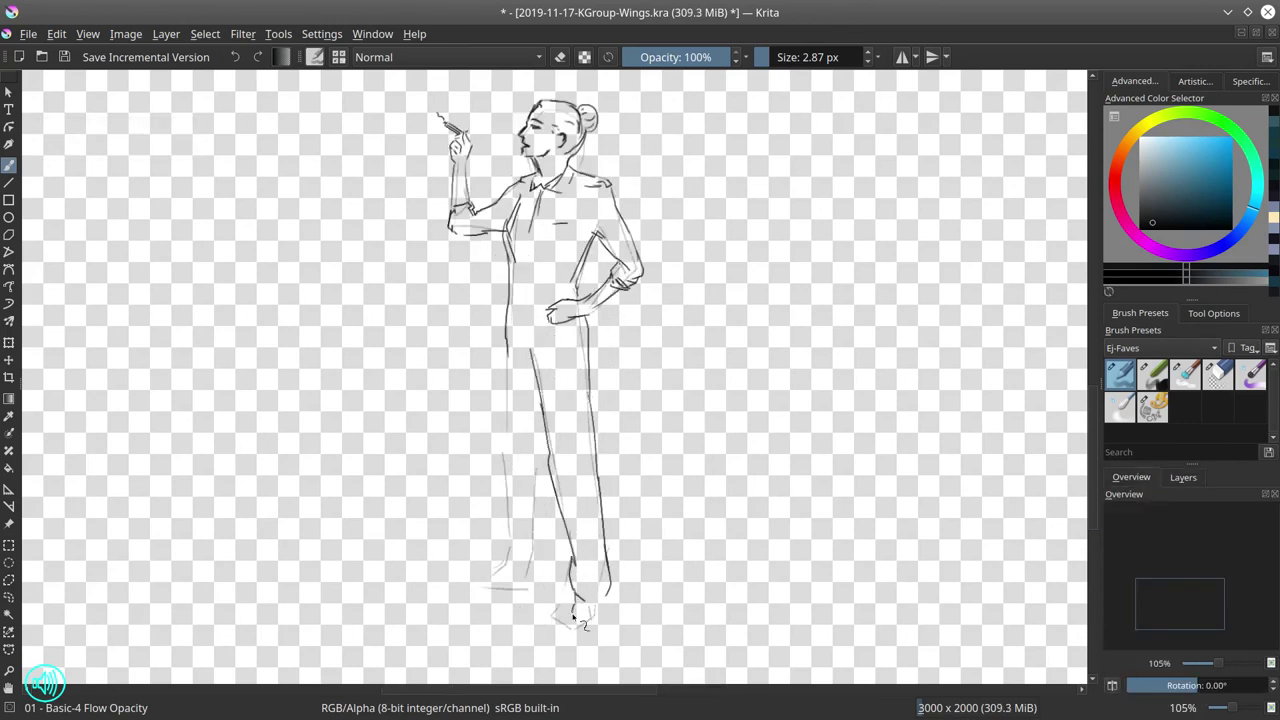
pyautogui.hotkey('ctrl', 'z')
pyautogui.moveTo(575, 605)
pyautogui.mouseDown()
pyautogui.moveTo(606, 630)
pyautogui.moveTo(588, 636)
pyautogui.mouseUp()
# Draw the other trouser leg and side-facing shoe, and trim the near shoe's outline with the eraser.
pyautogui.moveTo(504, 344); pyautogui.dragTo(514, 482)
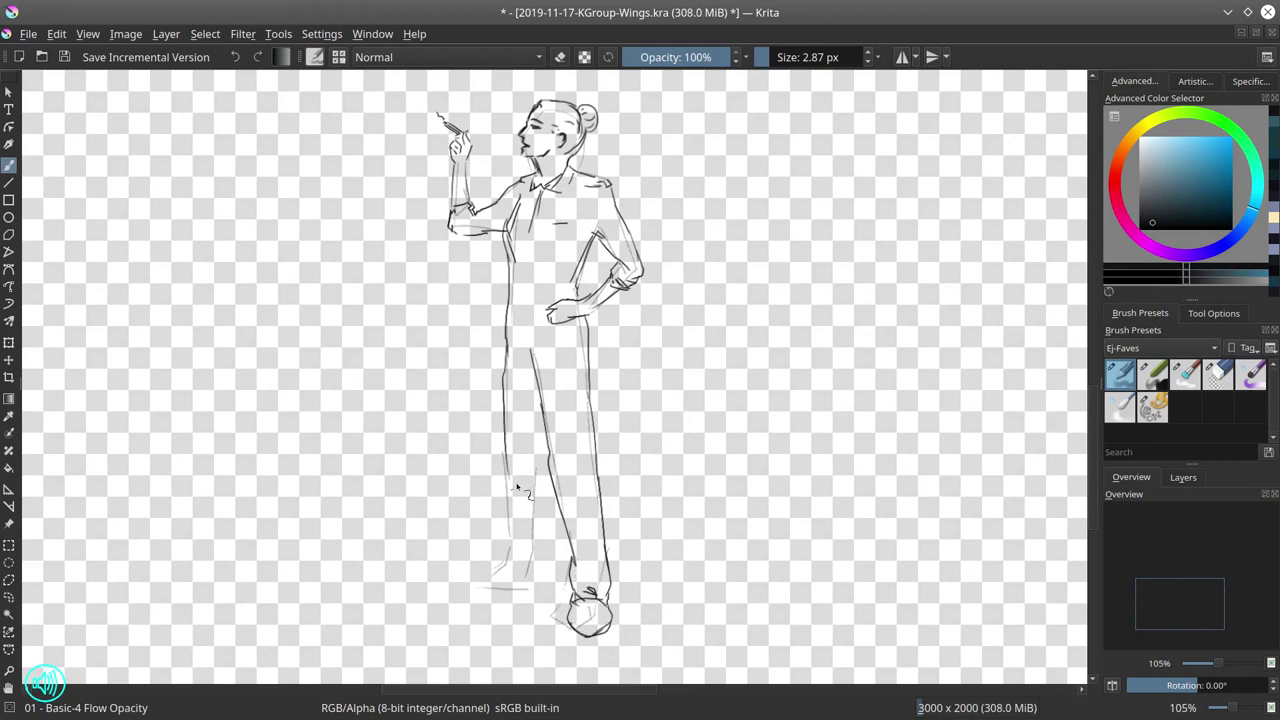
pyautogui.moveTo(511, 566)
pyautogui.mouseDown()
pyautogui.moveTo(554, 585)
pyautogui.moveTo(556, 488)
pyautogui.mouseUp()
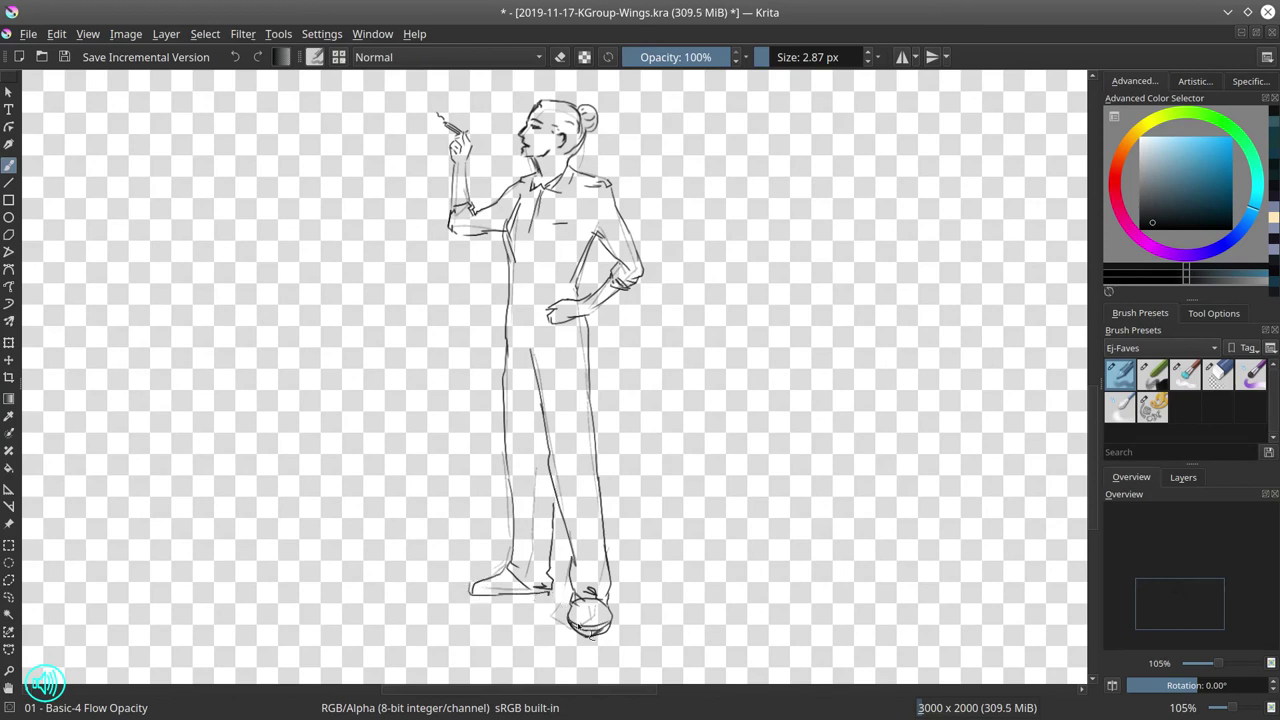
pyautogui.click(1218, 375)
pyautogui.moveTo(622, 630)
pyautogui.mouseDown()
pyautogui.moveTo(592, 607)
pyautogui.moveTo(575, 614)
pyautogui.moveTo(571, 595)
pyautogui.moveTo(564, 610)
pyautogui.moveTo(601, 626)
pyautogui.moveTo(608, 603)
pyautogui.moveTo(568, 589)
pyautogui.moveTo(620, 603)
pyautogui.mouseUp()
pyautogui.press('/')
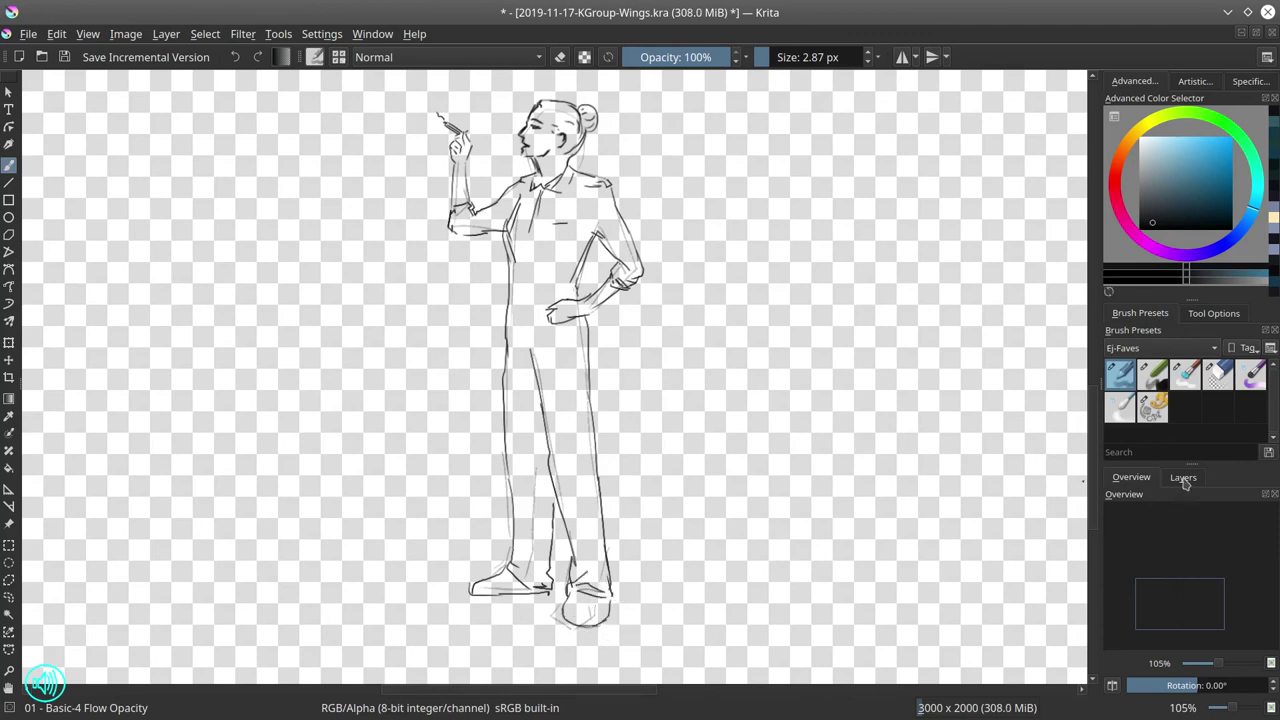
# Show the background copy layer and hide the rough sketch on Layer 6.
pyautogui.click(1183, 478)
pyautogui.click(1111, 621)
pyautogui.click(1186, 621)
# Duplicate Layer 7, which holds the figure's line art.
pyautogui.click(1183, 588)
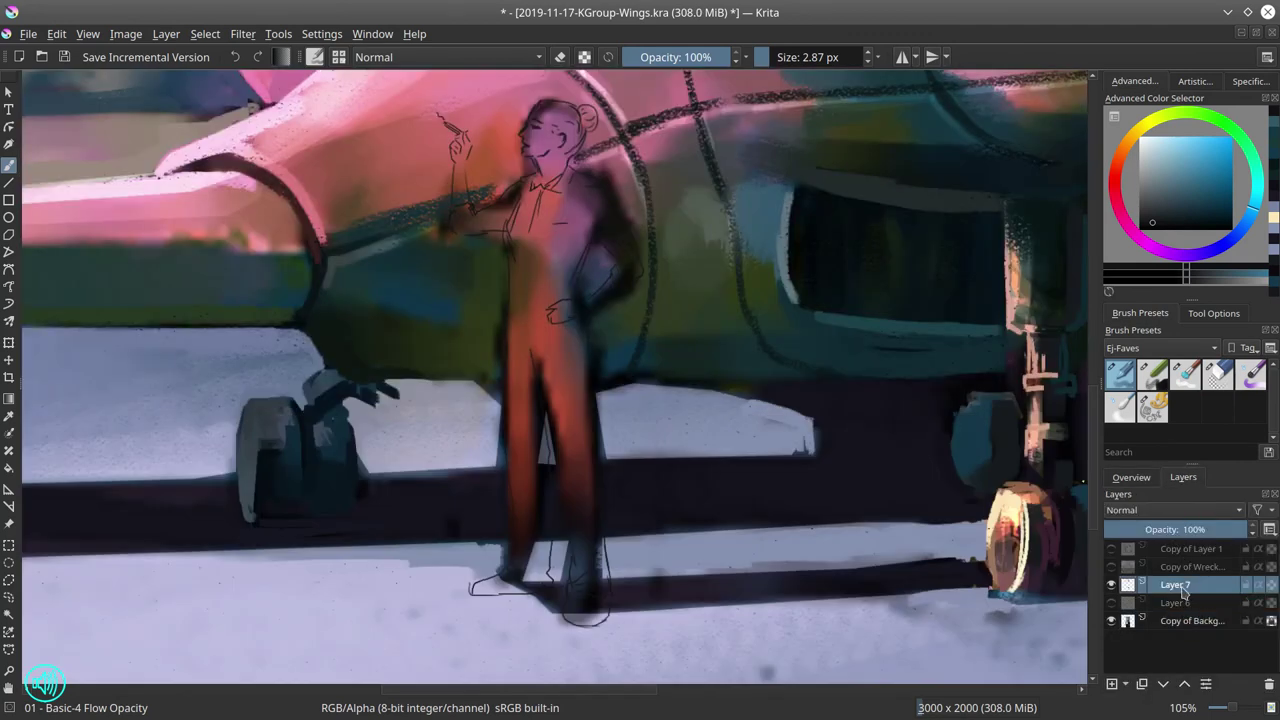
pyautogui.rightClick(1183, 588)
pyautogui.click(1110, 303)
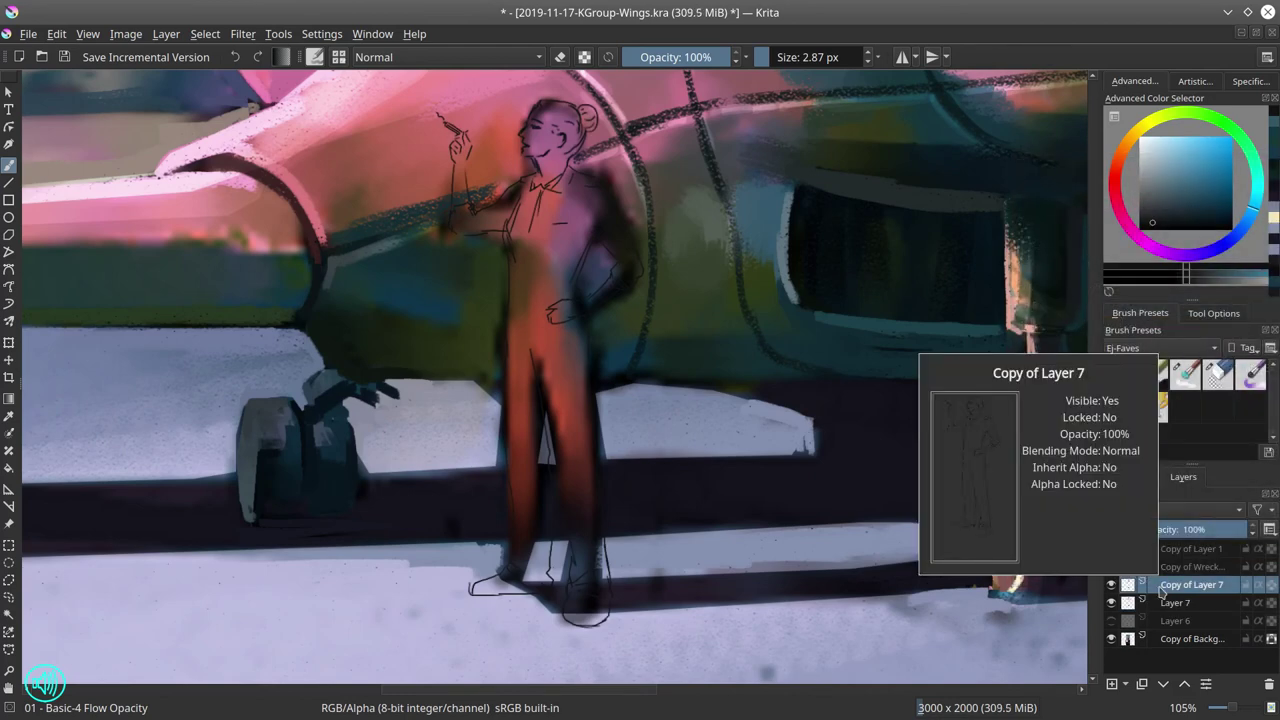
# Merge the duplicated line art down into Layer 7 and check the rough sketch on Layer 6.
pyautogui.rightClick(1161, 590)
pyautogui.click(1160, 326)
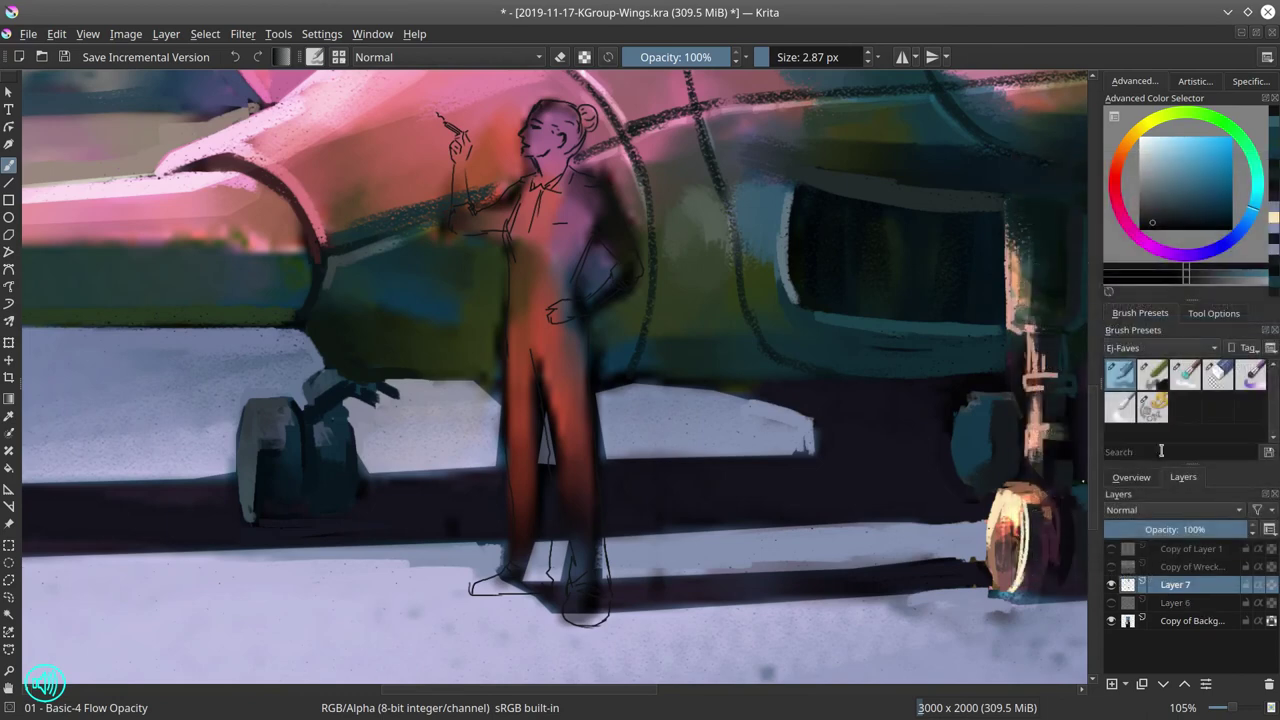
pyautogui.click(1112, 603)
pyautogui.click(1112, 603)
# Delete the rough sketch layer, hide the background copy and add a new paint layer beneath the line art.
pyautogui.click(1177, 602)
pyautogui.click(1110, 621)
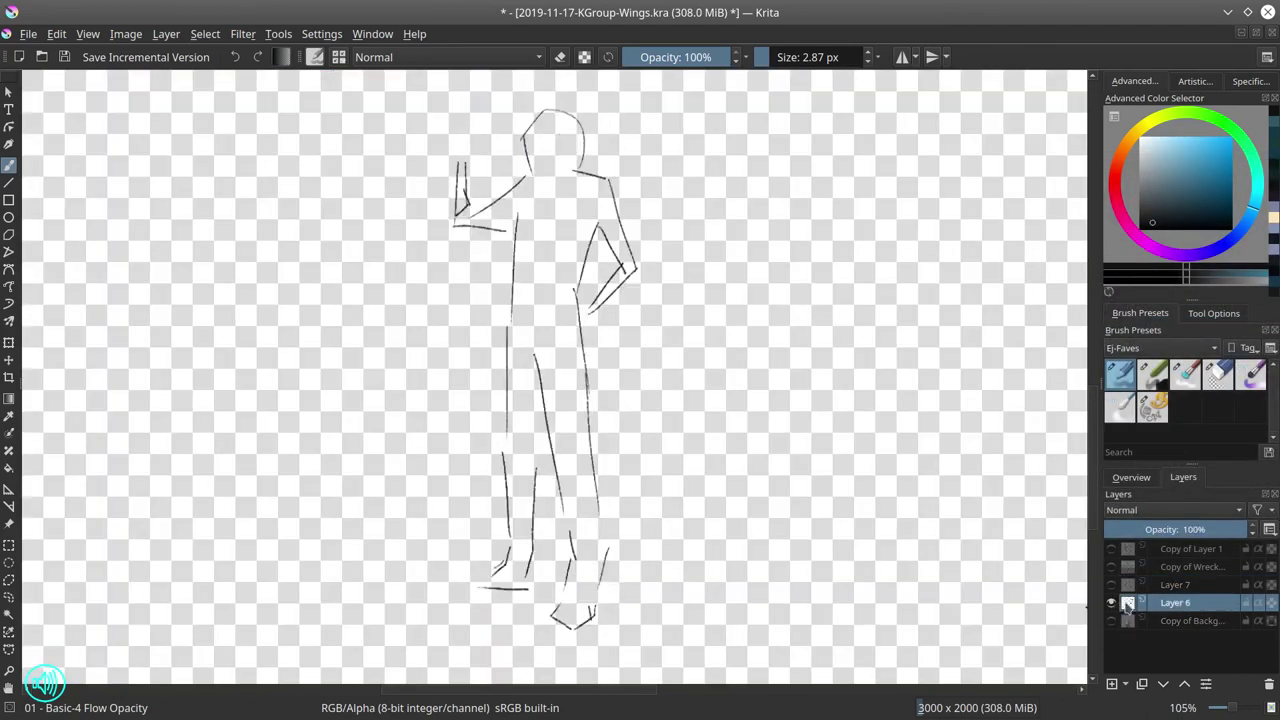
pyautogui.click(1269, 684)
pyautogui.click(1113, 684)
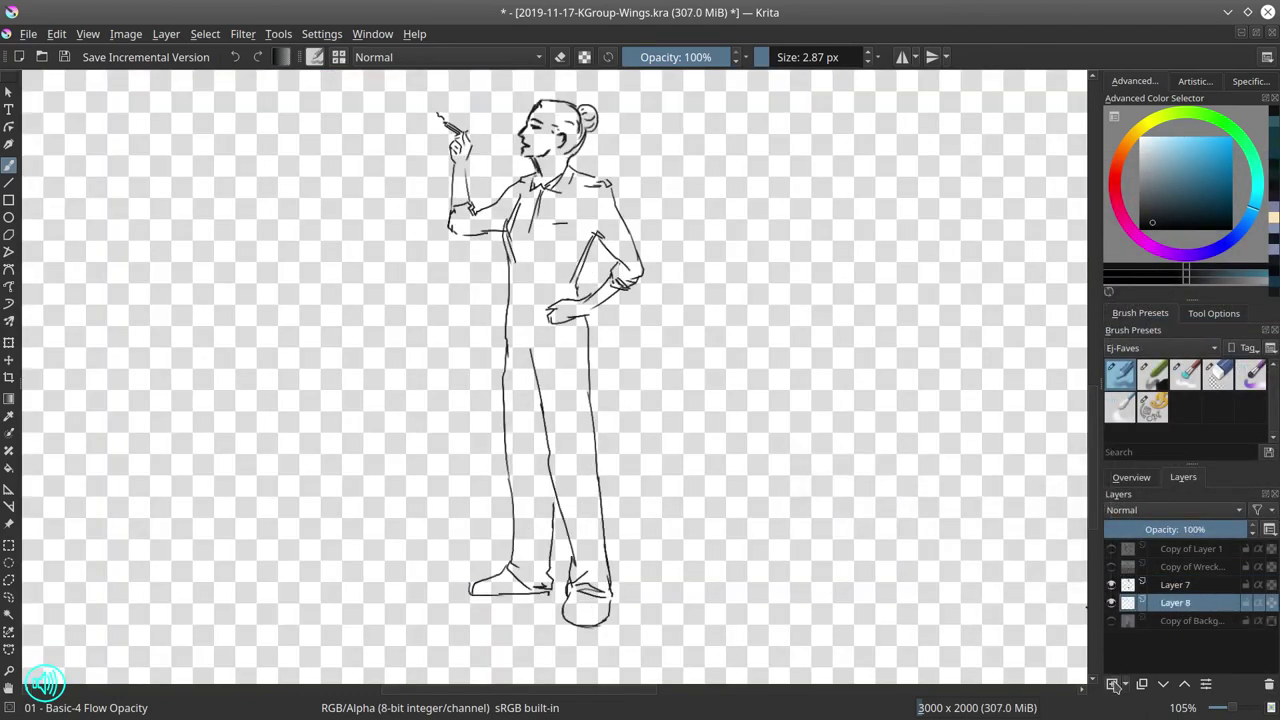
# Paint the face and neck in a muted brownish red with the Chalk Details brush at about 21 px.
pyautogui.click(1160, 387)
pyautogui.click(1121, 150)
pyautogui.click(1194, 176)
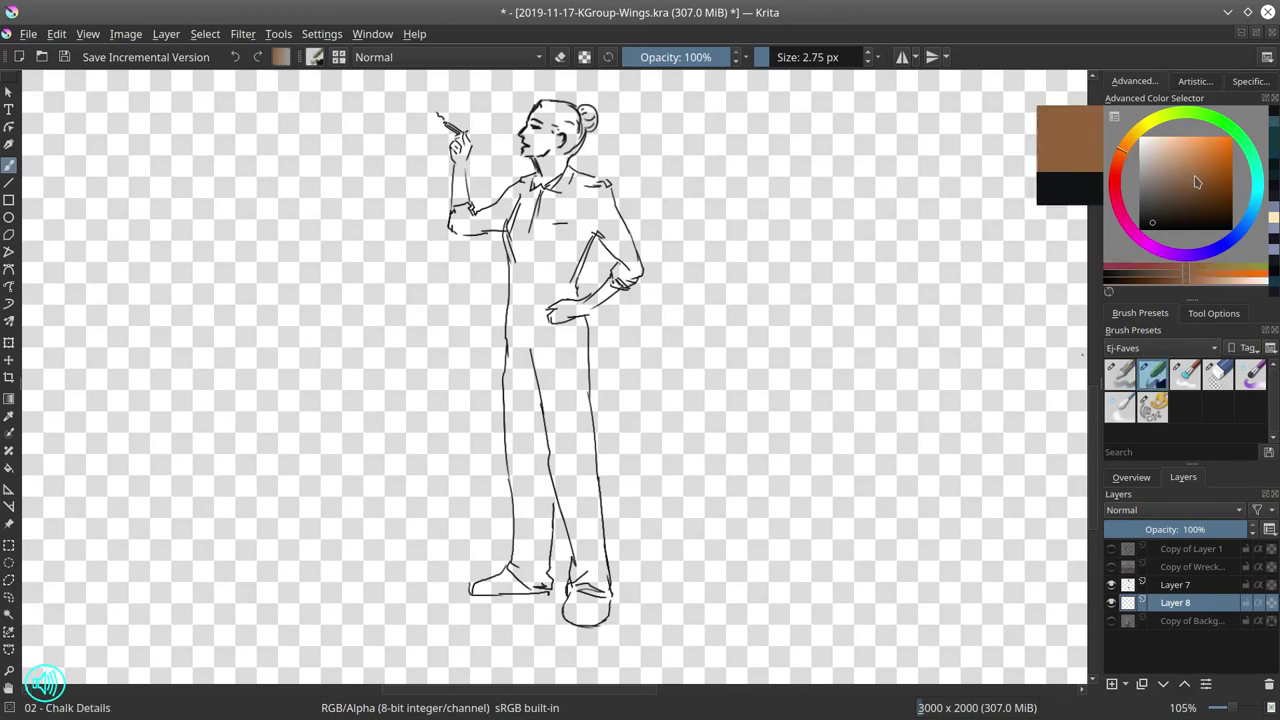
pyautogui.moveTo(530, 132)
pyautogui.keyDown('shift'); pyautogui.mouseDown()
pyautogui.moveTo(543, 132)
pyautogui.moveTo(539, 145)
pyautogui.moveTo(530, 132)
pyautogui.moveTo(558, 128)
pyautogui.mouseUp(); pyautogui.keyUp('shift')
pyautogui.click(1115, 171)
pyautogui.hotkey('ctrl', 'z')
pyautogui.moveTo(544, 112)
pyautogui.mouseDown()
pyautogui.moveTo(550, 142)
pyautogui.moveTo(528, 150)
pyautogui.mouseUp()
pyautogui.moveTo(527, 143); pyautogui.dragTo(545, 158)
pyautogui.moveTo(556, 148)
pyautogui.mouseDown()
pyautogui.moveTo(545, 173)
pyautogui.moveTo(547, 162)
pyautogui.mouseUp()
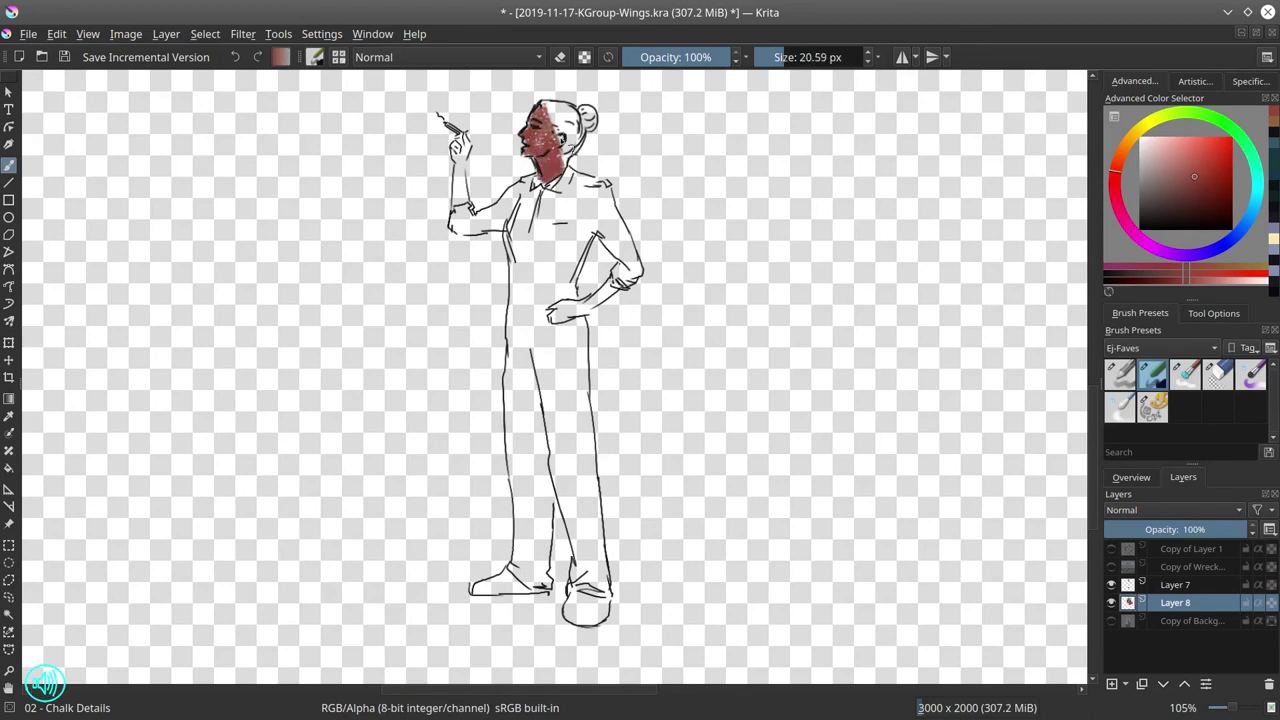
# Fill both bare forearms and hands with the same muted red, using a brush of about 13 px.
pyautogui.keyDown('shift'); pyautogui.moveTo(580, 92); pyautogui.dragTo(578, 92); pyautogui.keyUp('shift')
pyautogui.moveTo(609, 288); pyautogui.dragTo(564, 312)
pyautogui.moveTo(550, 308)
pyautogui.mouseDown()
pyautogui.moveTo(567, 306)
pyautogui.moveTo(555, 325)
pyautogui.mouseUp()
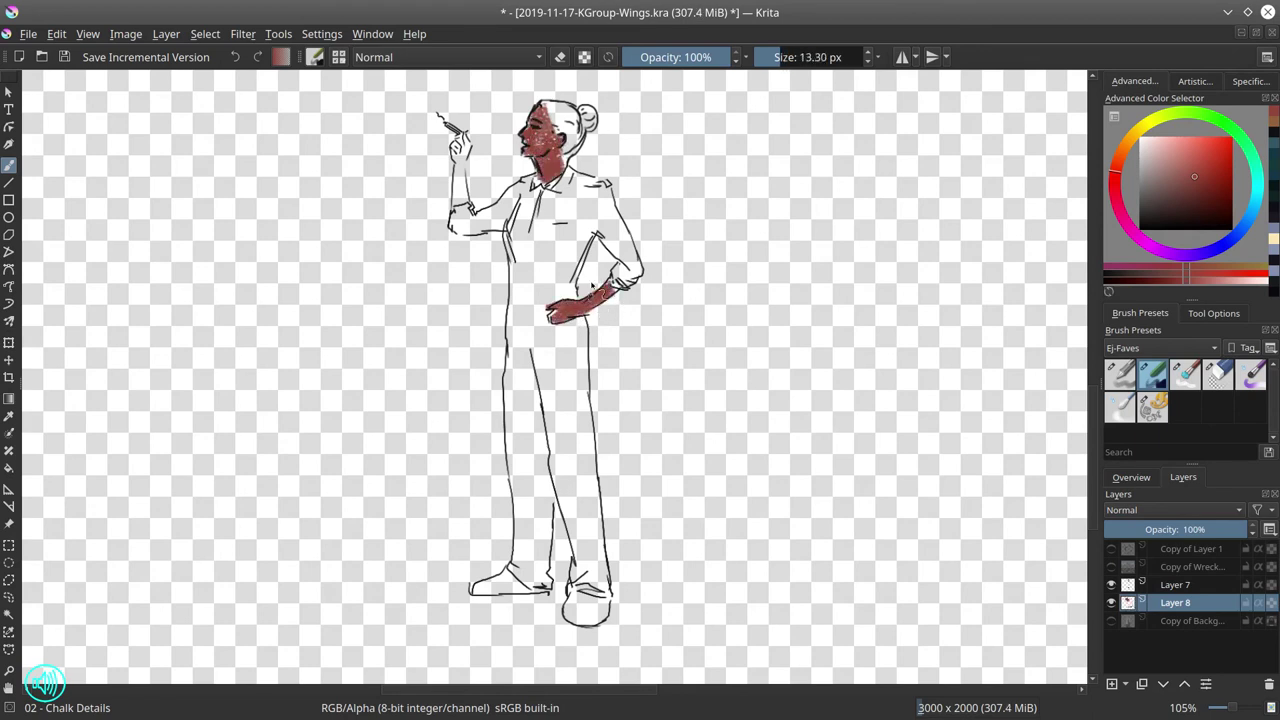
pyautogui.moveTo(460, 140)
pyautogui.mouseDown()
pyautogui.moveTo(468, 205)
pyautogui.moveTo(458, 190)
pyautogui.mouseUp()
# Add lighter peach skin tones to the face, the raised hand and both forearms.
pyautogui.click(1122, 153)
pyautogui.click(1177, 154)
pyautogui.keyDown('shift'); pyautogui.moveTo(526, 148); pyautogui.dragTo(536, 128); pyautogui.keyUp('shift')
pyautogui.moveTo(458, 147); pyautogui.dragTo(454, 154)
pyautogui.moveTo(458, 164); pyautogui.dragTo(455, 206)
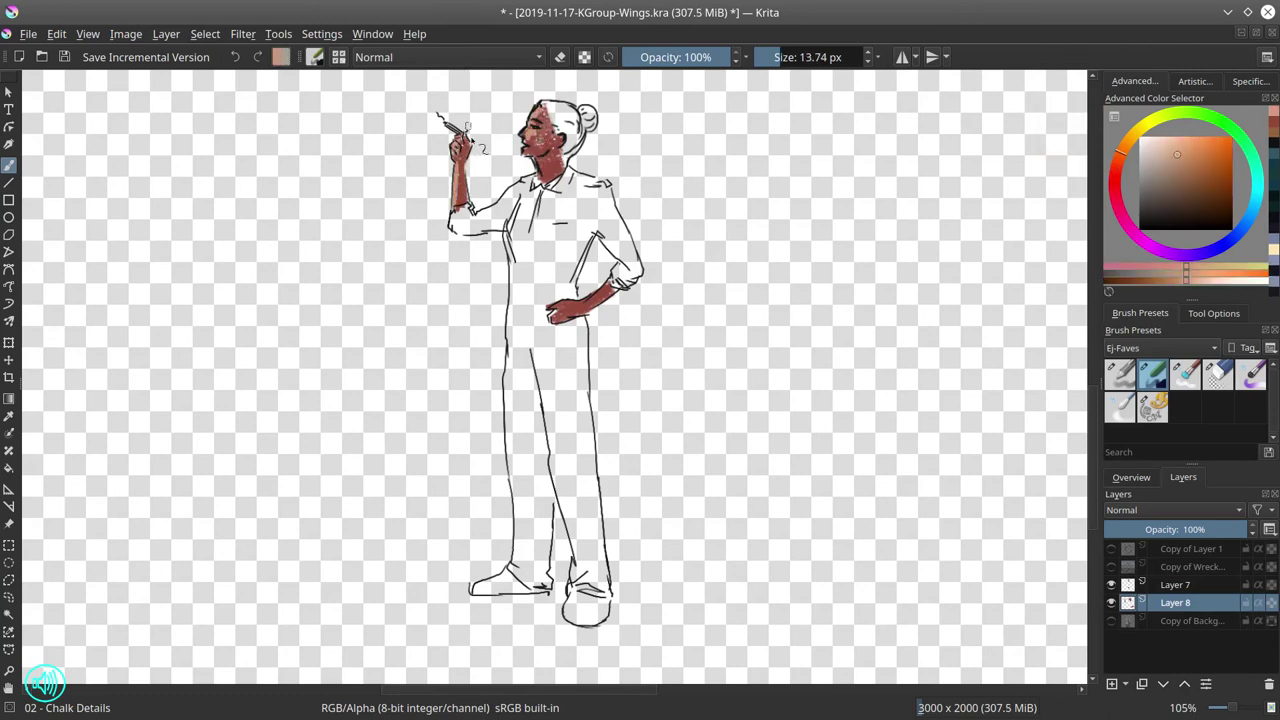
pyautogui.moveTo(556, 307); pyautogui.dragTo(611, 287)
# Brighten the face, raised arm and resting forearm with a dull brown in Color Dodge mode at about 34 px.
pyautogui.click(1174, 191)
pyautogui.click(541, 59)
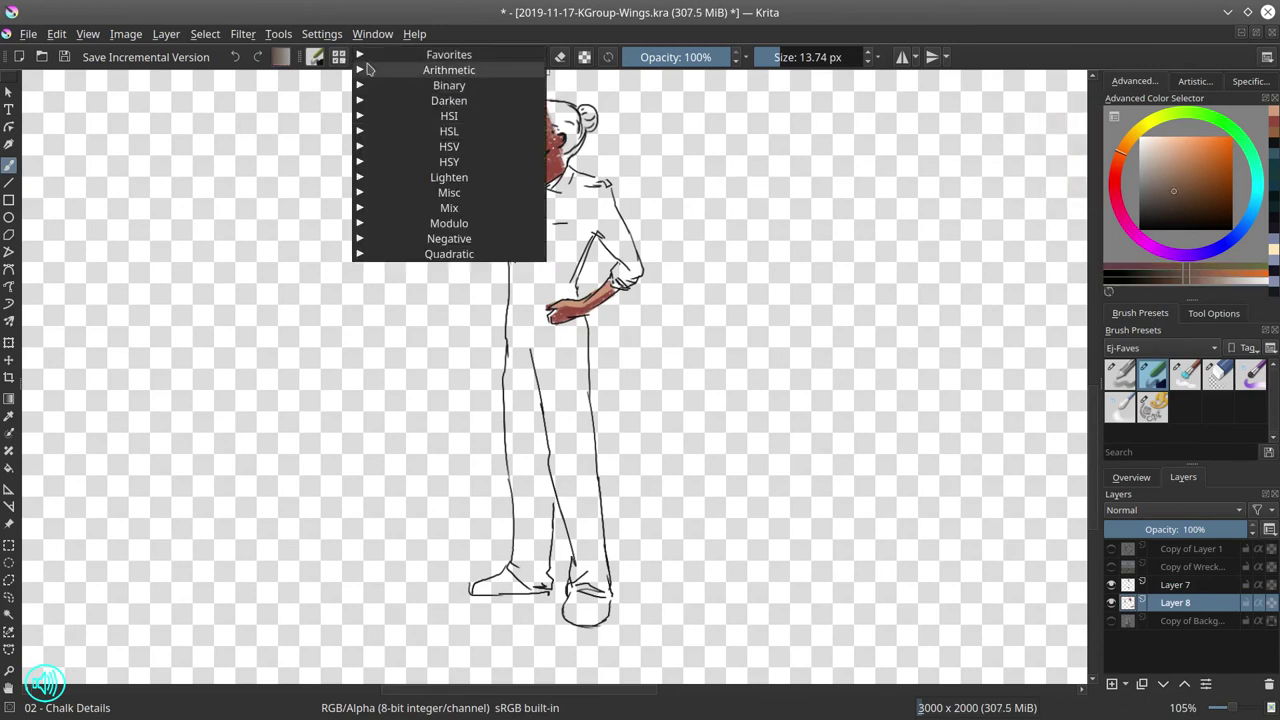
pyautogui.click(366, 58)
pyautogui.click(400, 105)
pyautogui.keyDown('shift'); pyautogui.moveTo(710, 220); pyautogui.dragTo(796, 220); pyautogui.keyUp('shift')
pyautogui.moveTo(529, 114)
pyautogui.mouseDown()
pyautogui.moveTo(546, 174)
pyautogui.moveTo(422, 160)
pyautogui.mouseUp()
pyautogui.moveTo(461, 138); pyautogui.dragTo(464, 237)
pyautogui.moveTo(553, 312); pyautogui.dragTo(611, 290)
# Erase the paint spilling outside the face, neck and arms with the Eraser Circle brush.
pyautogui.click(1216, 378)
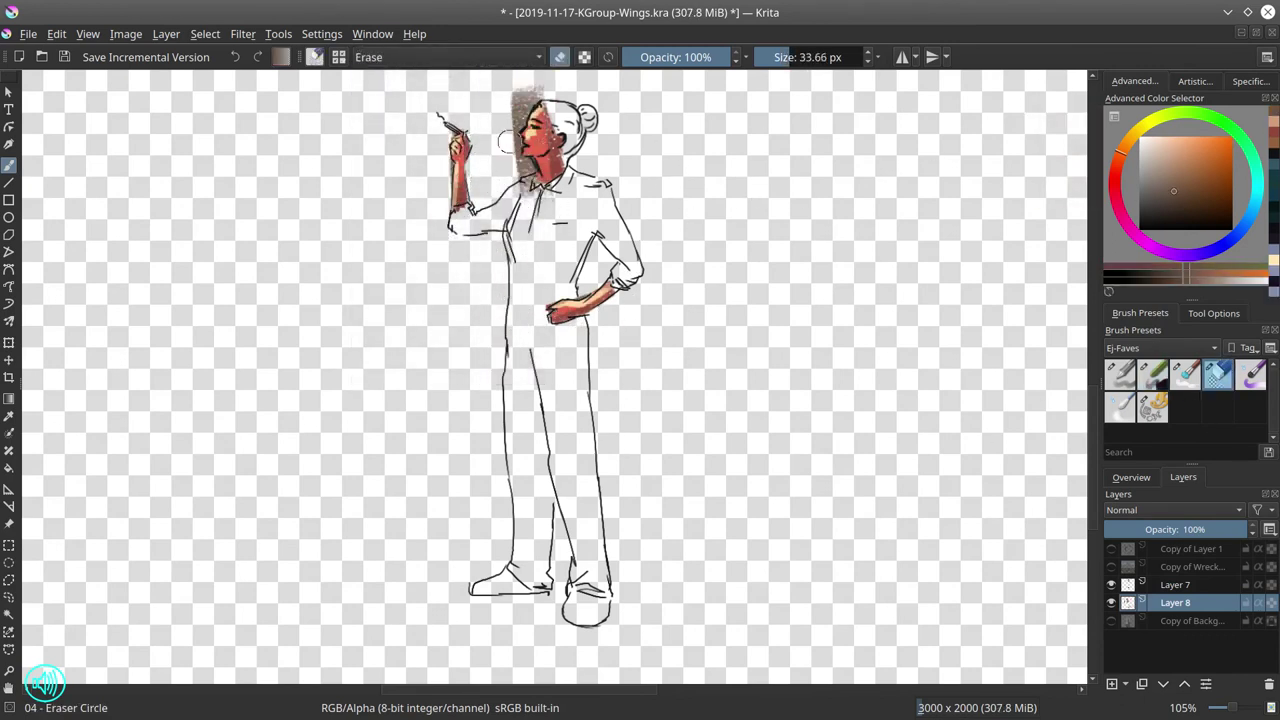
pyautogui.keyDown('shift'); pyautogui.moveTo(513, 95); pyautogui.dragTo(503, 95); pyautogui.keyUp('shift')
pyautogui.moveTo(517, 90); pyautogui.dragTo(516, 145)
pyautogui.moveTo(520, 138)
pyautogui.keyDown('shift'); pyautogui.mouseDown()
pyautogui.moveTo(506, 138)
pyautogui.moveTo(524, 168)
pyautogui.moveTo(522, 150)
pyautogui.mouseUp(); pyautogui.keyUp('shift')
pyautogui.moveTo(522, 156); pyautogui.dragTo(526, 164)
pyautogui.moveTo(534, 92); pyautogui.dragTo(526, 115)
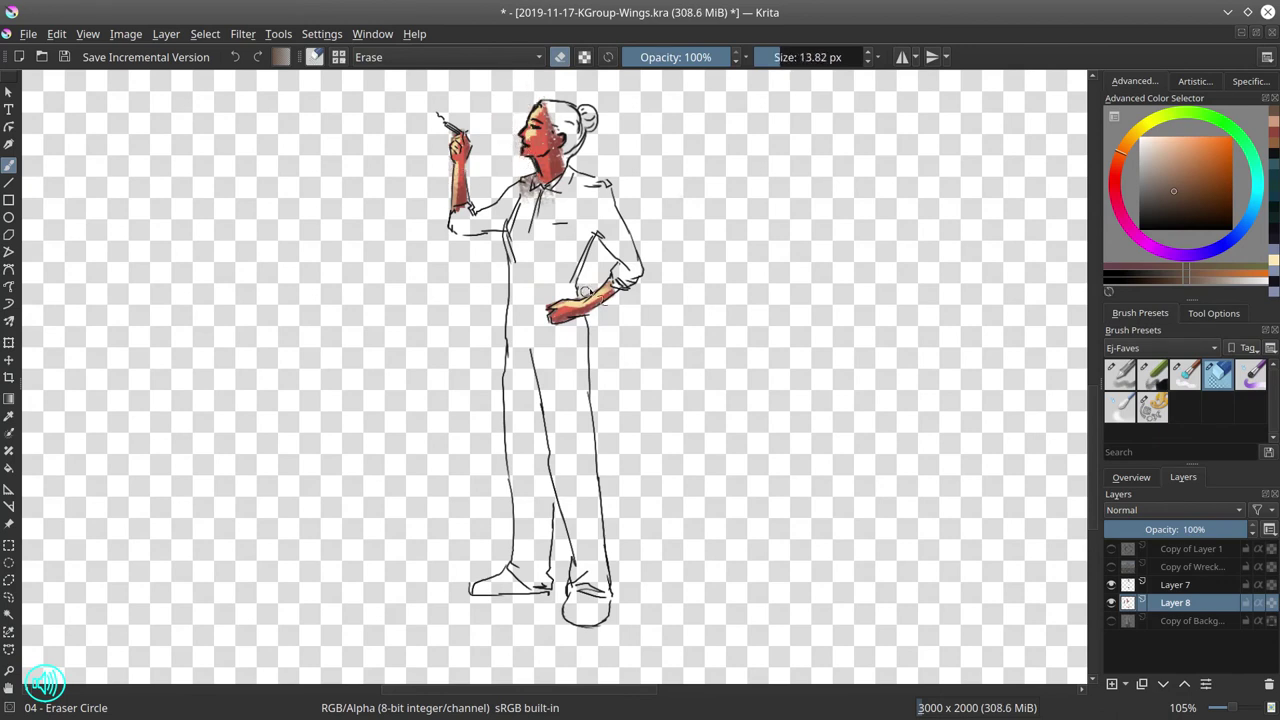
pyautogui.press('[')
# Fill the jumpsuit and shoes with dark green using the Chalk Details brush.
pyautogui.click(1244, 141)
pyautogui.click(1167, 207)
pyautogui.click(1152, 375)
pyautogui.keyDown('shift'); pyautogui.moveTo(777, 374); pyautogui.dragTo(800, 374); pyautogui.keyUp('shift')
pyautogui.moveTo(478, 222)
pyautogui.mouseDown()
pyautogui.moveTo(508, 220)
pyautogui.moveTo(536, 188)
pyautogui.mouseUp()
pyautogui.moveTo(540, 195)
pyautogui.mouseDown()
pyautogui.moveTo(520, 245)
pyautogui.moveTo(610, 225)
pyautogui.moveTo(625, 270)
pyautogui.moveTo(530, 290)
pyautogui.moveTo(566, 218)
pyautogui.moveTo(528, 460)
pyautogui.moveTo(580, 400)
pyautogui.moveTo(540, 389)
pyautogui.moveTo(522, 500)
pyautogui.moveTo(540, 580)
pyautogui.moveTo(595, 520)
pyautogui.moveTo(590, 612)
pyautogui.mouseUp()
# Add warm Color Dodge highlights to the jumpsuit's chest, sleeve, waist and trouser legs, and save the painting.
pyautogui.press(']')
pyautogui.press('[')
pyautogui.press('[')
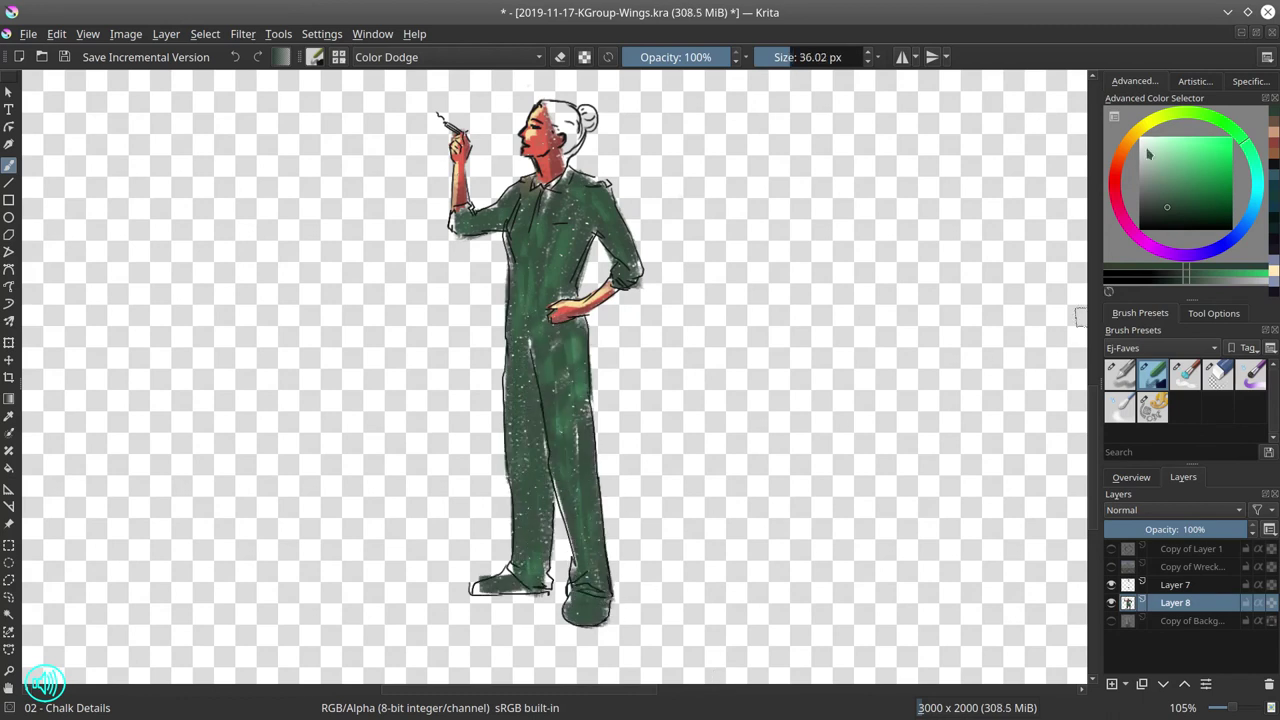
pyautogui.click(1120, 154)
pyautogui.press(']')
pyautogui.press(']')
pyautogui.press(']')
pyautogui.moveTo(534, 208)
pyautogui.mouseDown()
pyautogui.moveTo(524, 236)
pyautogui.moveTo(560, 196)
pyautogui.mouseUp()
pyautogui.moveTo(538, 256)
pyautogui.mouseDown()
pyautogui.moveTo(522, 324)
pyautogui.moveTo(548, 380)
pyautogui.mouseUp()
pyautogui.moveTo(550, 345)
pyautogui.mouseDown()
pyautogui.moveTo(566, 474)
pyautogui.moveTo(518, 498)
pyautogui.mouseUp()
pyautogui.moveTo(598, 202); pyautogui.dragTo(626, 270)
pyautogui.press('[')
pyautogui.press('[')
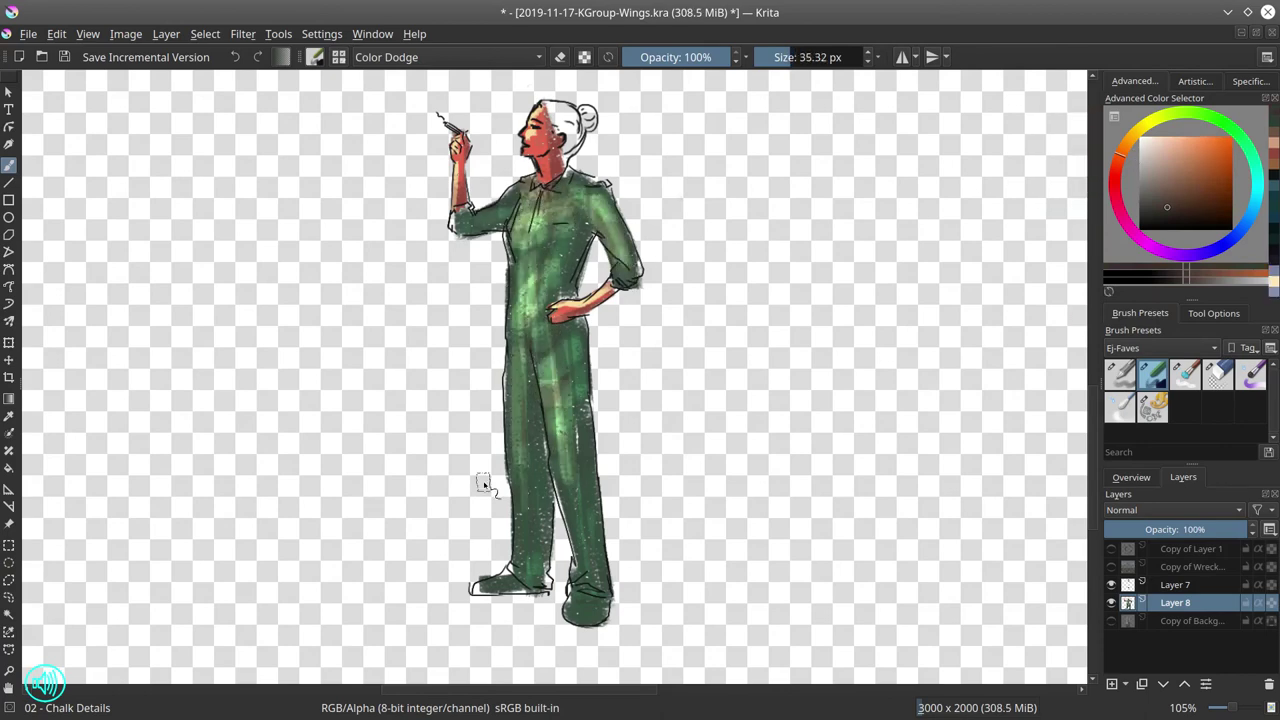
pyautogui.hotkey('ctrl', 's')
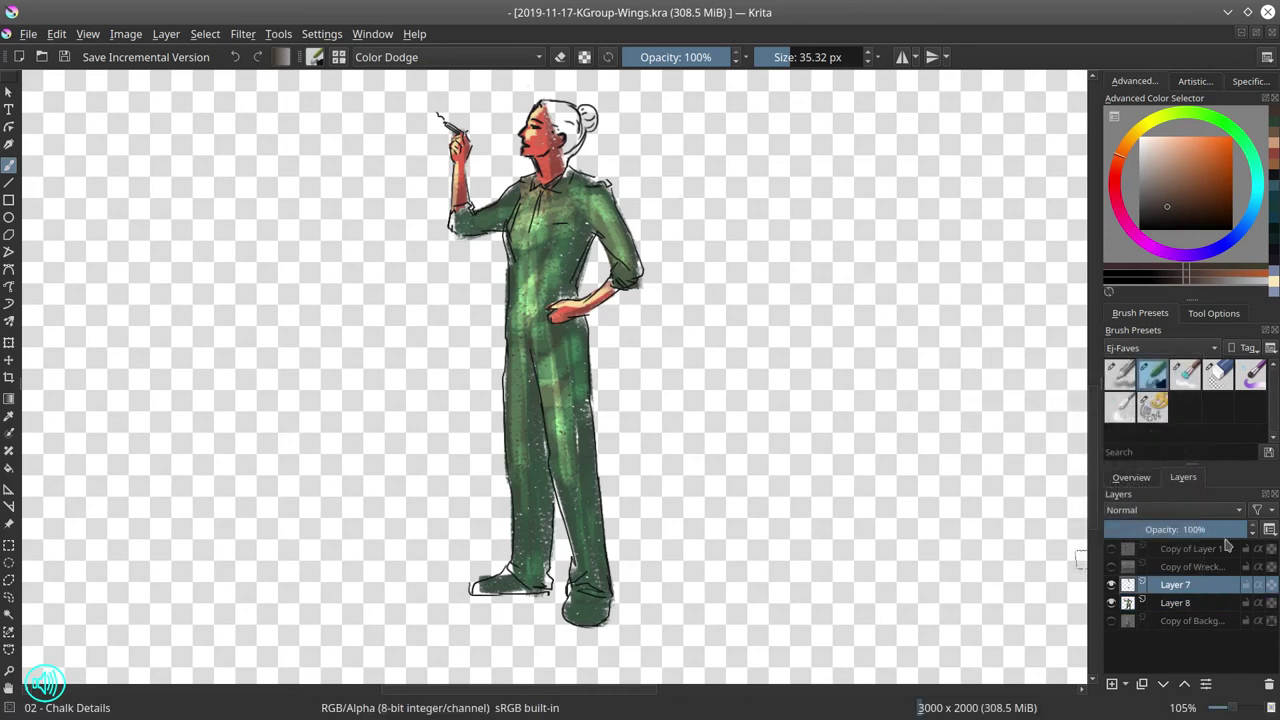
# Set Layer 7's opacity to 85%, show the background copy and merge the line art and color layers into it.
pyautogui.click(1175, 585)
pyautogui.click(1111, 621)
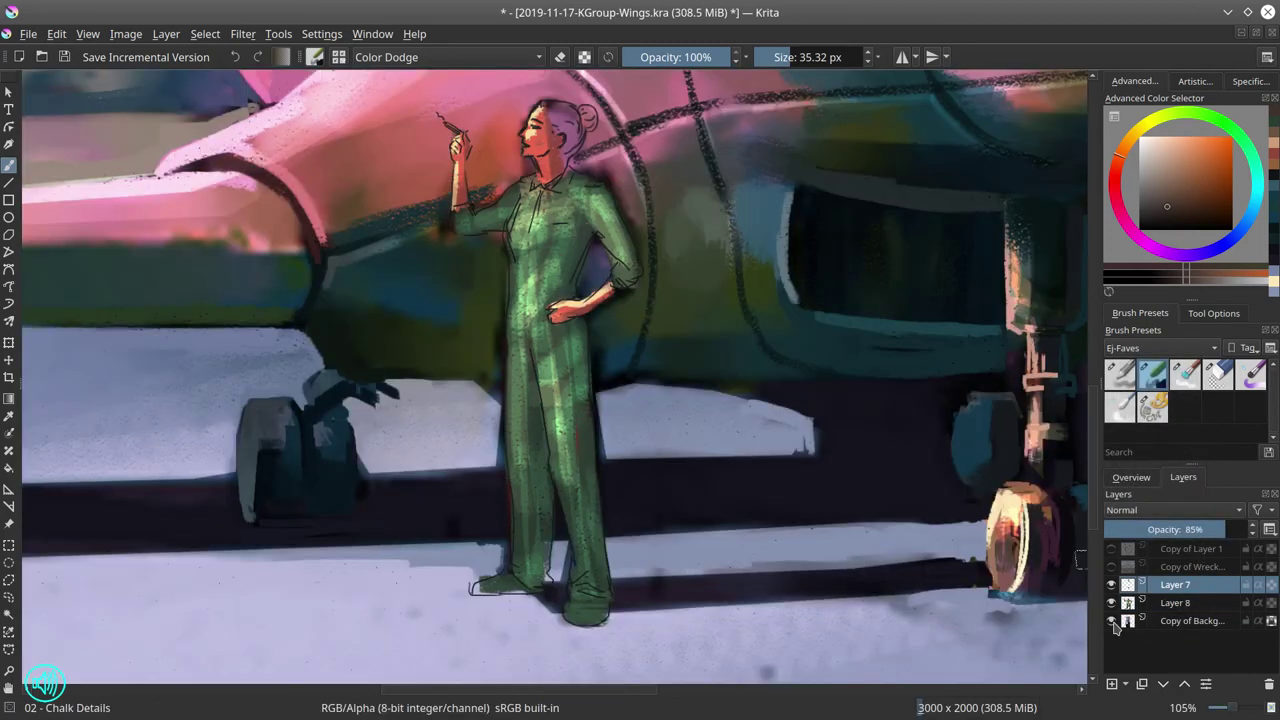
pyautogui.rightClick(1170, 603)
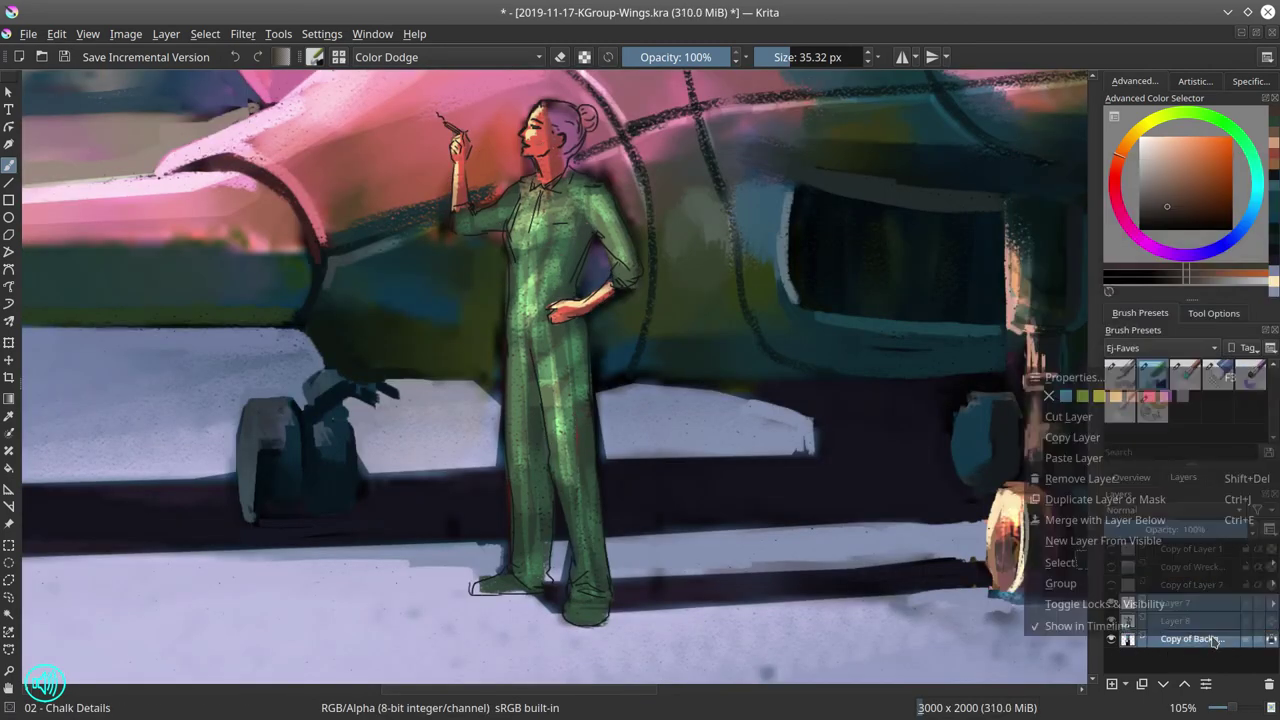
pyautogui.click(1165, 520)
pyautogui.click(1153, 480)
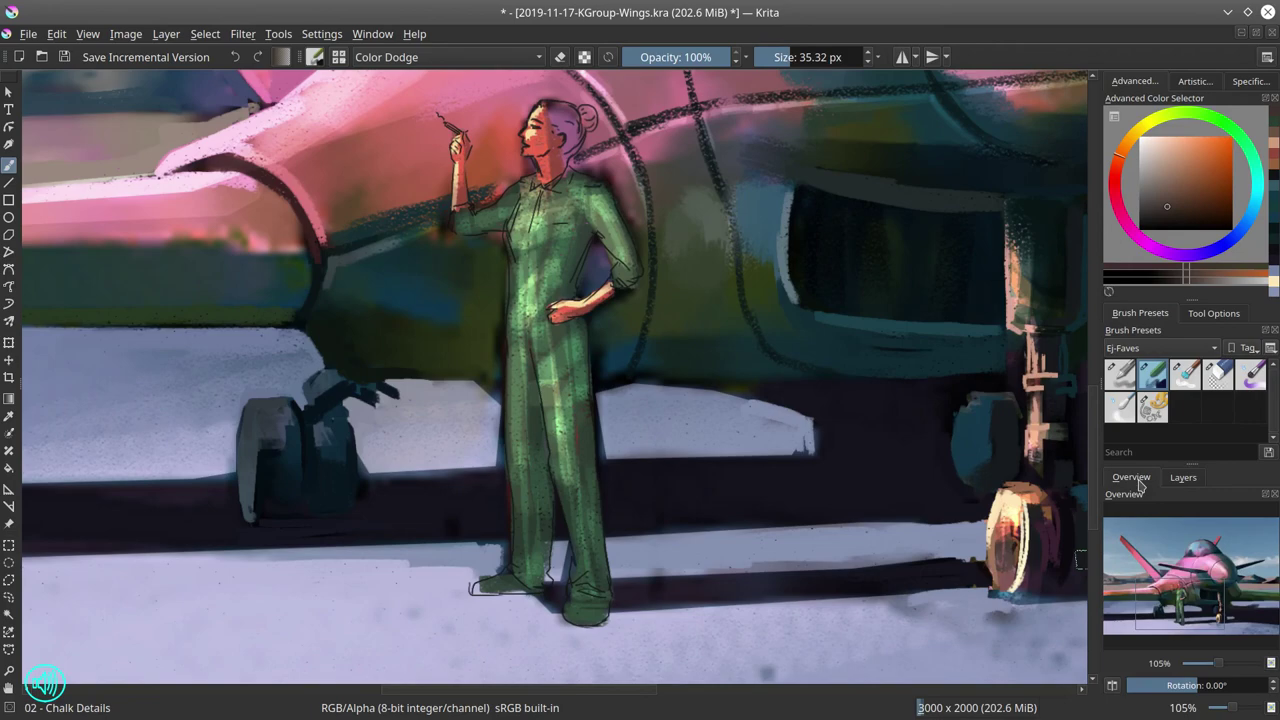
# Paint the hair and bun with a dark color sampled from the jet's intake, setting the brush blending mode to Normal.
pyautogui.keyDown('ctrl'); pyautogui.click(890, 262); pyautogui.keyUp('ctrl')
pyautogui.press('[')
pyautogui.moveTo(548, 108)
pyautogui.mouseDown()
pyautogui.moveTo(571, 115)
pyautogui.moveTo(576, 138)
pyautogui.moveTo(594, 124)
pyautogui.mouseUp()
pyautogui.click(421, 58)
pyautogui.click(486, 147)
pyautogui.moveTo(644, 279)
pyautogui.mouseDown()
pyautogui.moveTo(651, 446)
pyautogui.moveTo(642, 303)
pyautogui.mouseUp()
# Blend the face, ear and hairline with the Blender Textured Soft brush at about 15 px.
pyautogui.click(1185, 375)
pyautogui.moveTo(541, 142)
pyautogui.mouseDown()
pyautogui.moveTo(520, 142)
pyautogui.moveTo(545, 160)
pyautogui.moveTo(523, 158)
pyautogui.moveTo(526, 180)
pyautogui.moveTo(542, 152)
pyautogui.mouseUp()
pyautogui.press('[')
pyautogui.moveTo(544, 134); pyautogui.dragTo(586, 150)
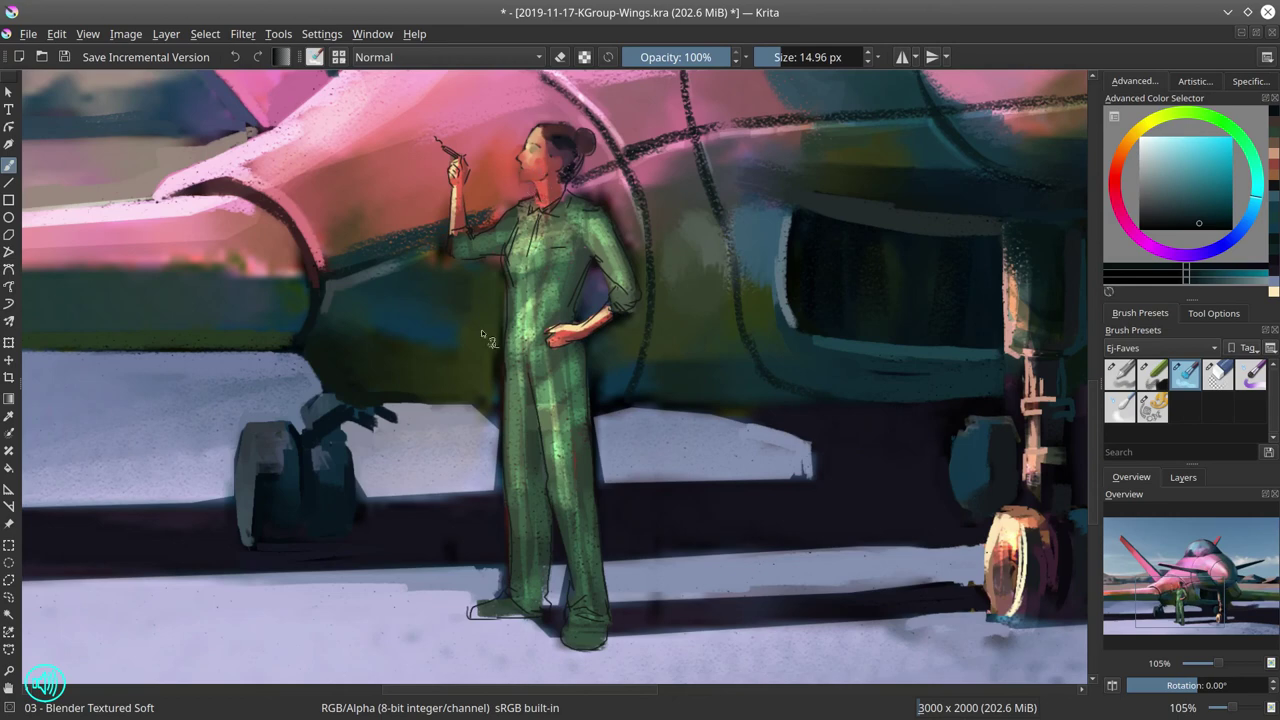
# Paint pale grey smoke puffs at the figure's mouth and the cigarette tip with the Chalk Details brush.
pyautogui.click(1154, 376)
pyautogui.click(1140, 169)
pyautogui.moveTo(518, 172)
pyautogui.mouseDown()
pyautogui.moveTo(398, 131)
pyautogui.moveTo(514, 168)
pyautogui.mouseUp()
pyautogui.click(1140, 152)
pyautogui.moveTo(518, 171); pyautogui.dragTo(487, 160)
pyautogui.moveTo(484, 154); pyautogui.dragTo(412, 126)
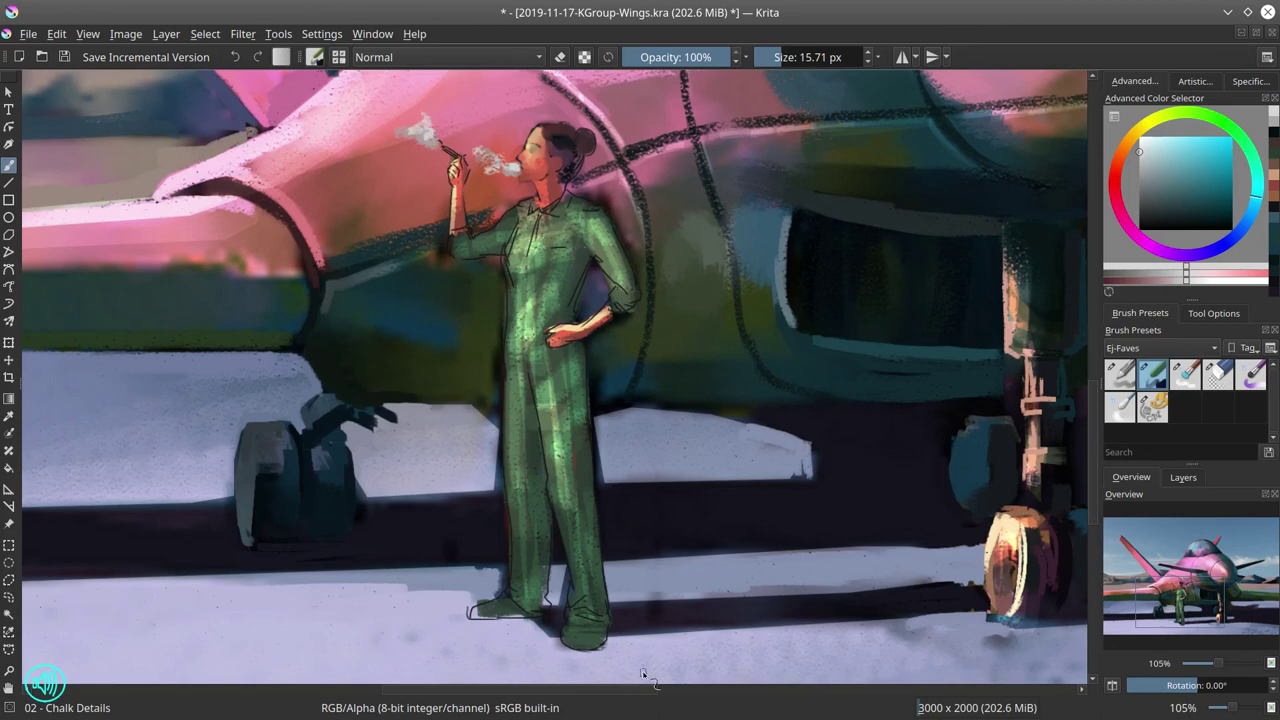
# Soften the line art along the collar and raised arm with the Blender Textured Soft brush.
pyautogui.click(1184, 374)
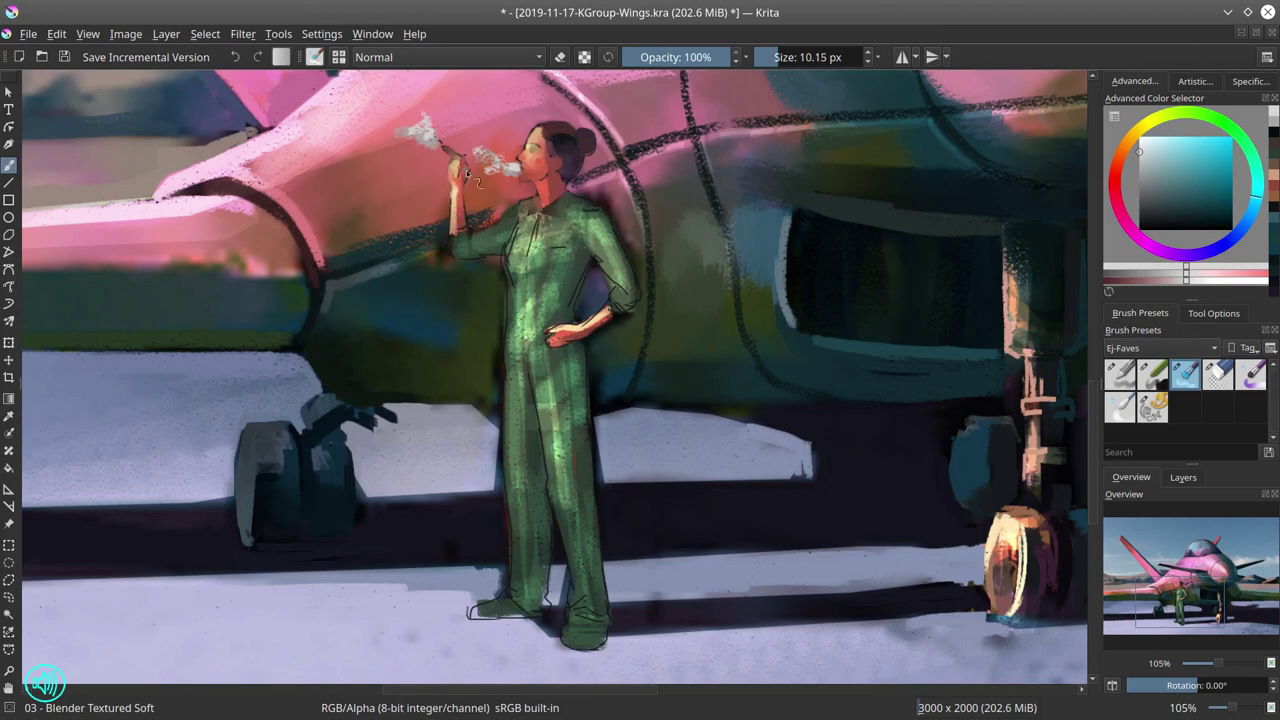
pyautogui.moveTo(463, 242); pyautogui.dragTo(455, 234)
pyautogui.moveTo(453, 252); pyautogui.dragTo(463, 258)
pyautogui.press(']')
pyautogui.scroll(-5, 592, 130)
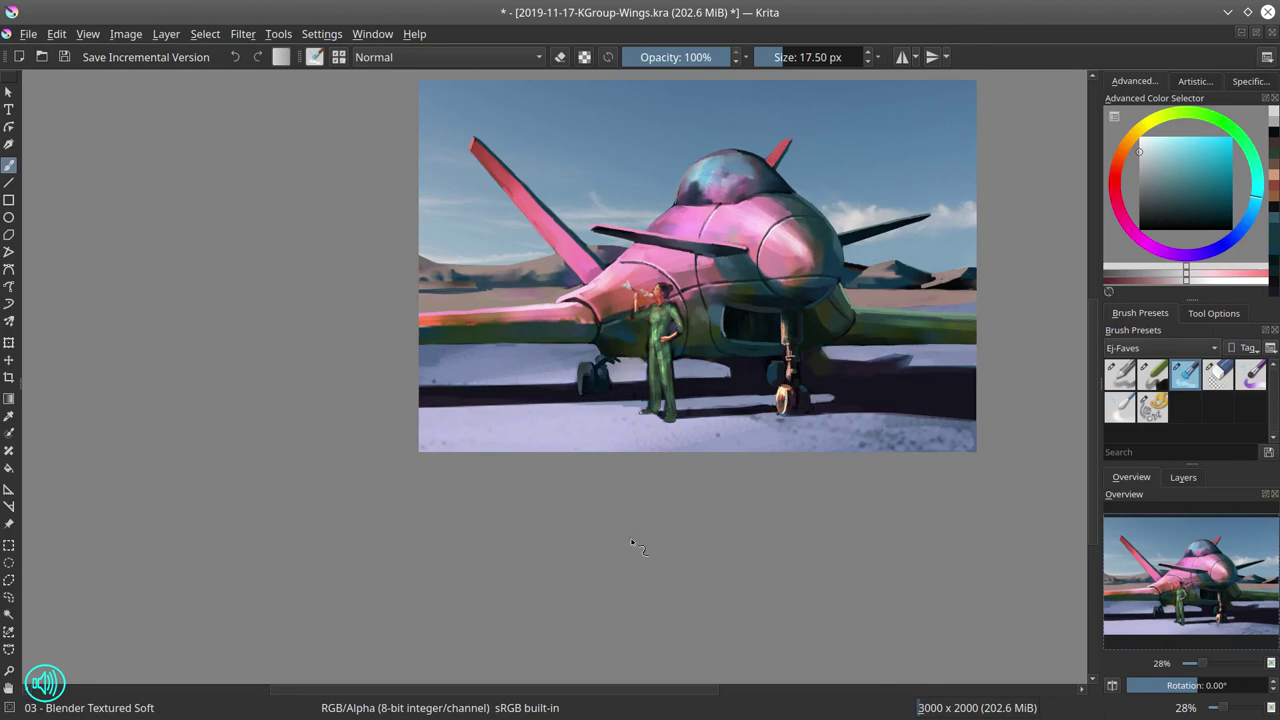
pyautogui.moveTo(654, 320); pyautogui.dragTo(645, 215)
pyautogui.moveTo(536, 352); pyautogui.dragTo(566, 352)
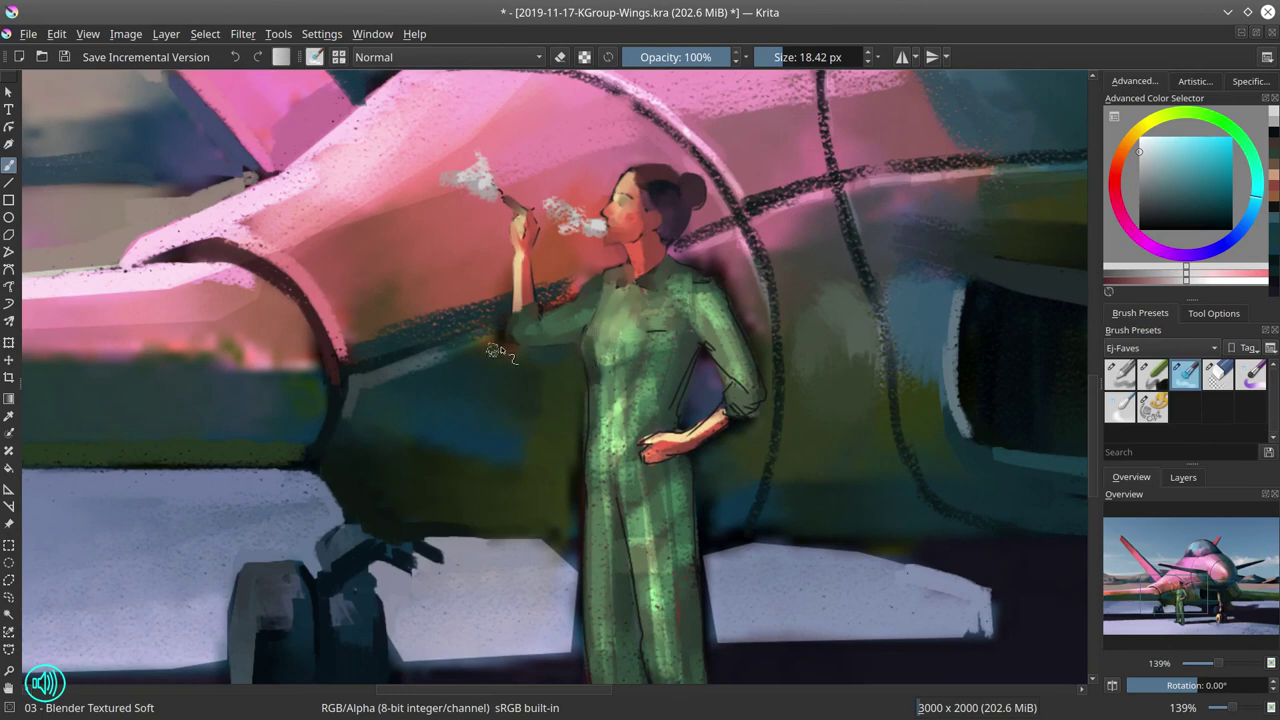
# Blend the far shoulder and upper sleeve edges and the dark halo behind them, varying the brush between about 14 and 20 px.
pyautogui.press('[')
pyautogui.press('[')
pyautogui.press('[')
pyautogui.press('[')
pyautogui.press('[')
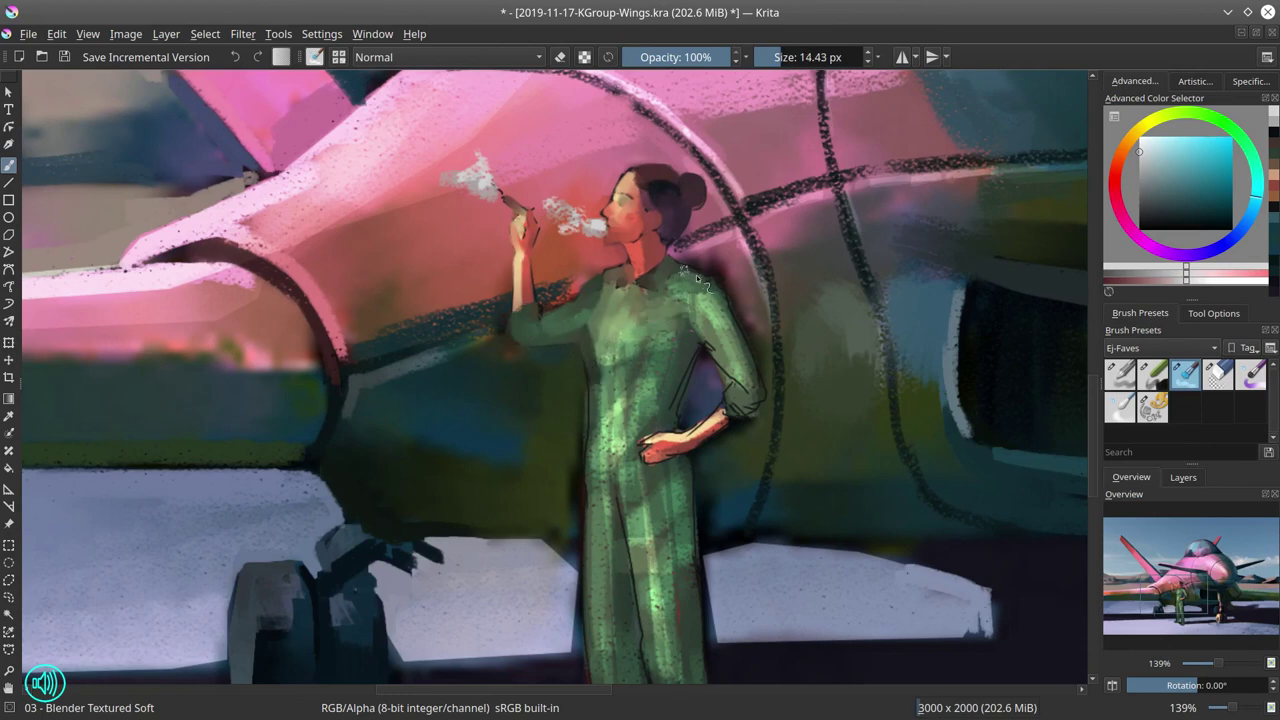
pyautogui.press(']')
pyautogui.press(']')
pyautogui.press(']')
pyautogui.press(']')
pyautogui.press(']')
pyautogui.press(']')
pyautogui.press(']')
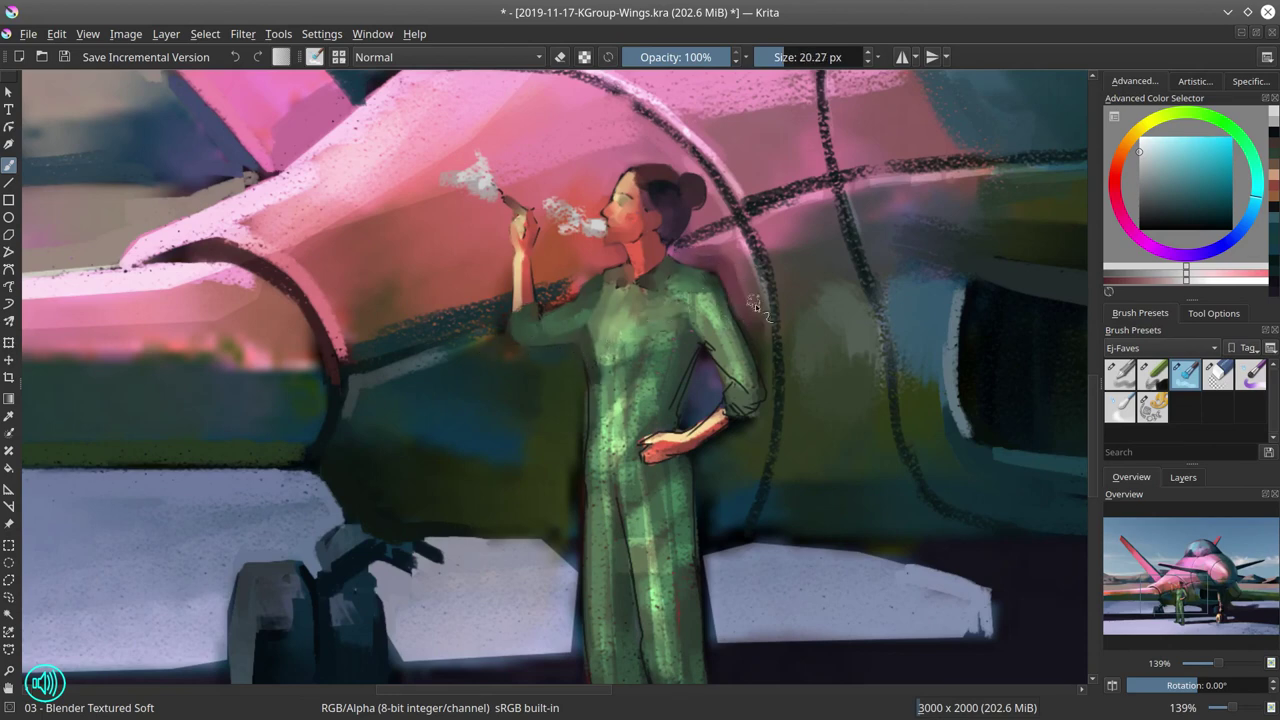
# Smooth the jumpsuit's chest, the bent sleeve's cuff and the resting forearm with the blender brush.
pyautogui.press('[')
pyautogui.press('[')
pyautogui.press('[')
pyautogui.press('[')
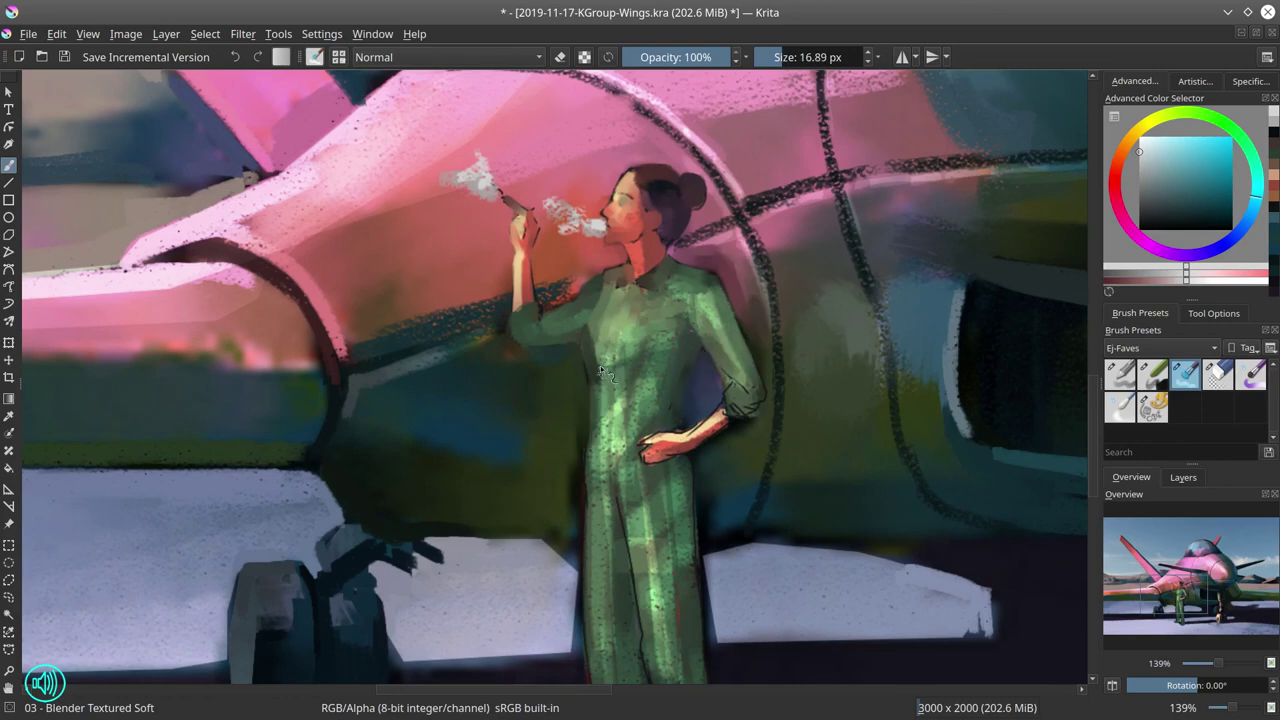
pyautogui.moveTo(738, 396)
pyautogui.mouseDown()
pyautogui.moveTo(761, 380)
pyautogui.moveTo(736, 333)
pyautogui.moveTo(727, 415)
pyautogui.mouseUp()
pyautogui.moveTo(729, 412)
pyautogui.mouseDown()
pyautogui.moveTo(664, 441)
pyautogui.moveTo(653, 430)
pyautogui.moveTo(745, 431)
pyautogui.mouseUp()
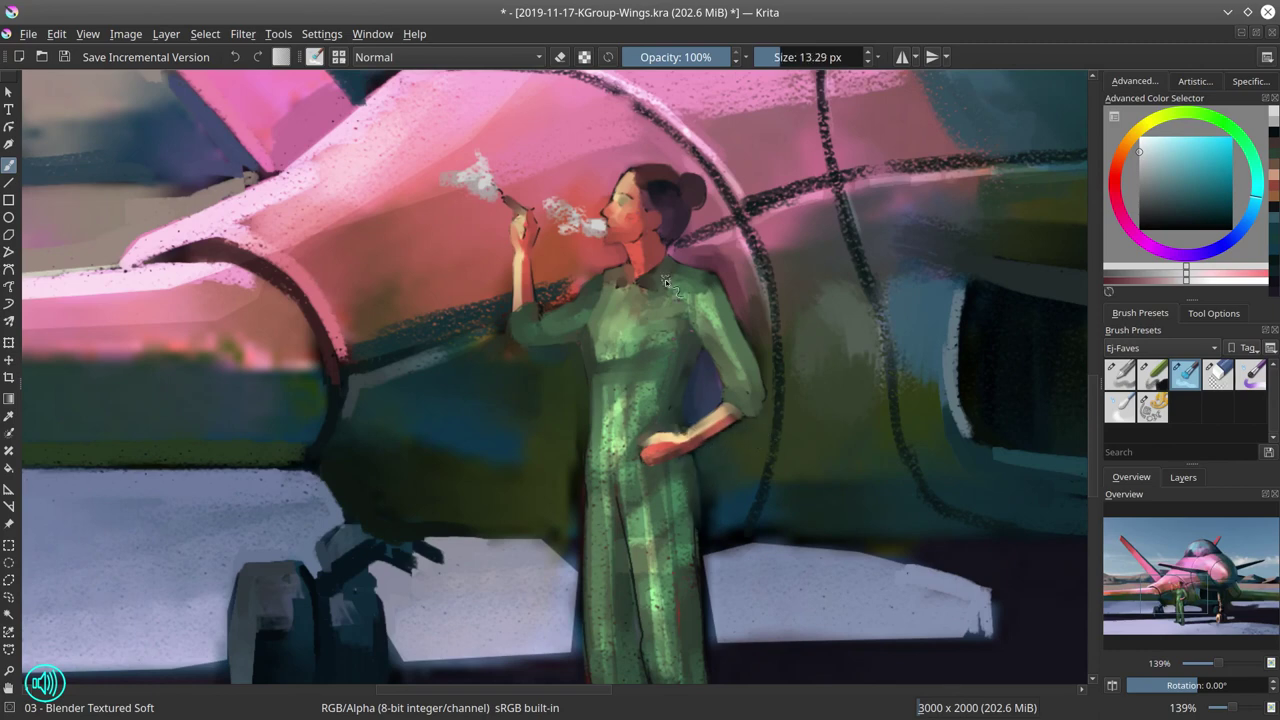
# Cover the dark halo on both sides of the trousers with pale ground colors sampled nearby, using the Chalk Details brush.
pyautogui.moveTo(722, 529); pyautogui.dragTo(661, 341)
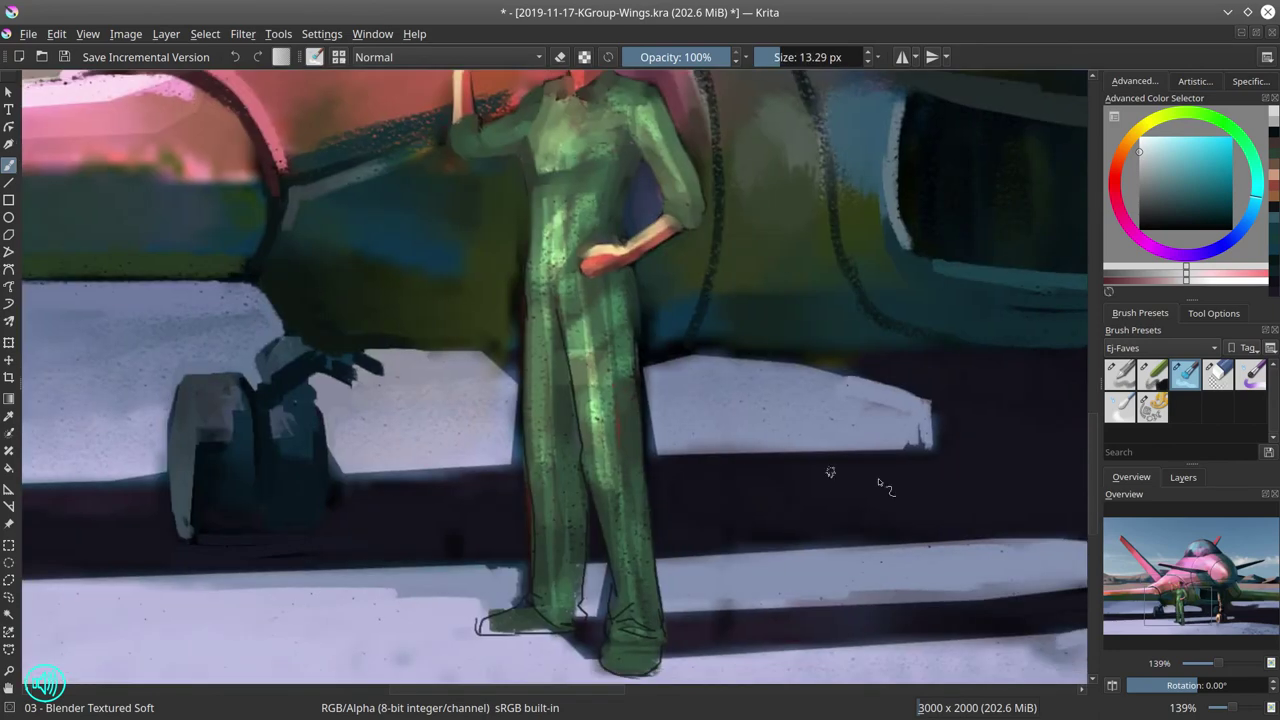
pyautogui.click(1152, 375)
pyautogui.keyDown('ctrl'); pyautogui.click(476, 375); pyautogui.keyUp('ctrl')
pyautogui.moveTo(482, 356)
pyautogui.mouseDown()
pyautogui.moveTo(504, 368)
pyautogui.moveTo(516, 418)
pyautogui.mouseUp()
pyautogui.keyDown('ctrl'); pyautogui.click(502, 408); pyautogui.keyUp('ctrl')
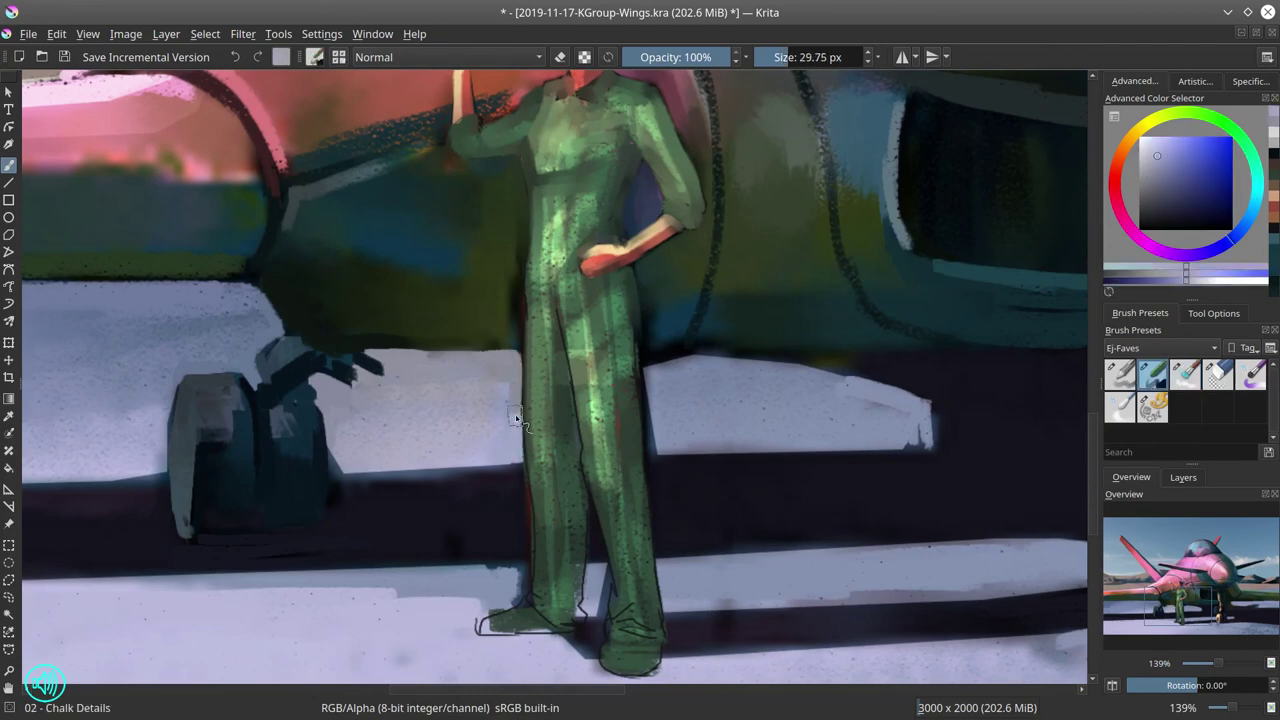
pyautogui.keyDown('ctrl'); pyautogui.click(676, 376); pyautogui.keyUp('ctrl')
pyautogui.moveTo(676, 386)
pyautogui.mouseDown()
pyautogui.moveTo(647, 366)
pyautogui.moveTo(655, 448)
pyautogui.mouseUp()
# Paint sampled hull green around the waist and inside the bent arm, and fill the gap between the legs with dark teal.
pyautogui.keyDown('ctrl'); pyautogui.click(518, 256); pyautogui.keyUp('ctrl')
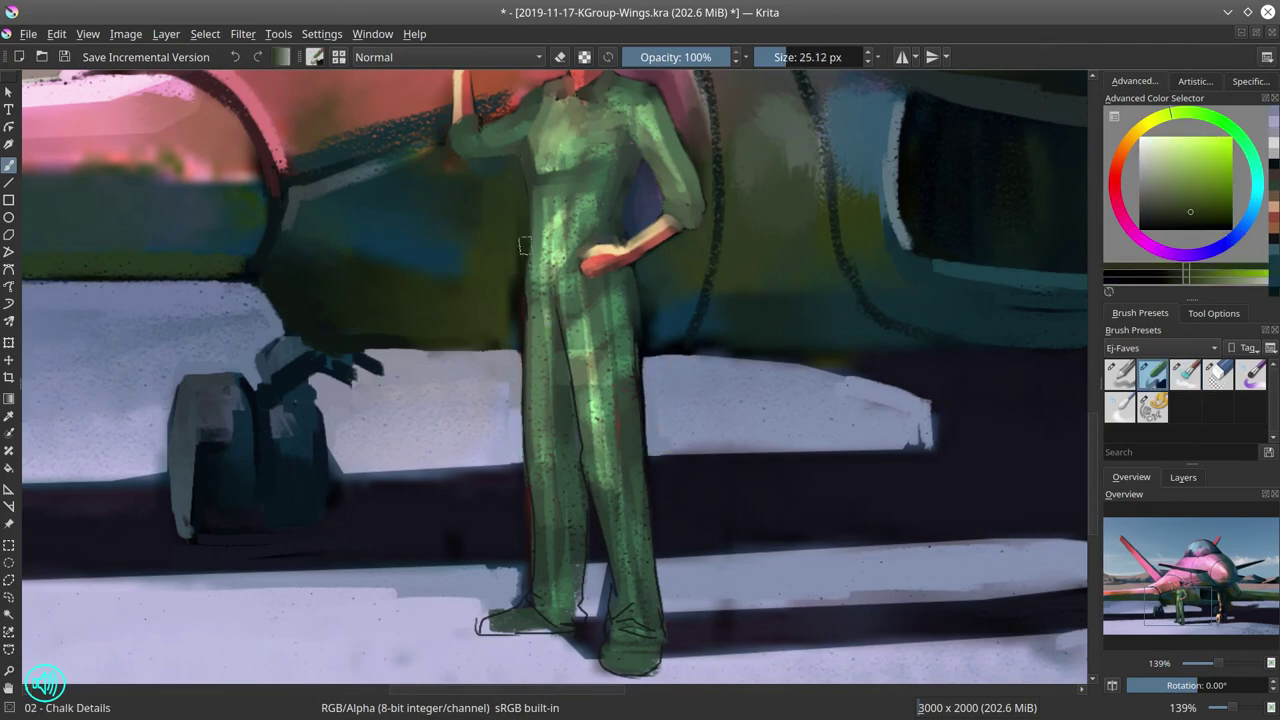
pyautogui.press('[')
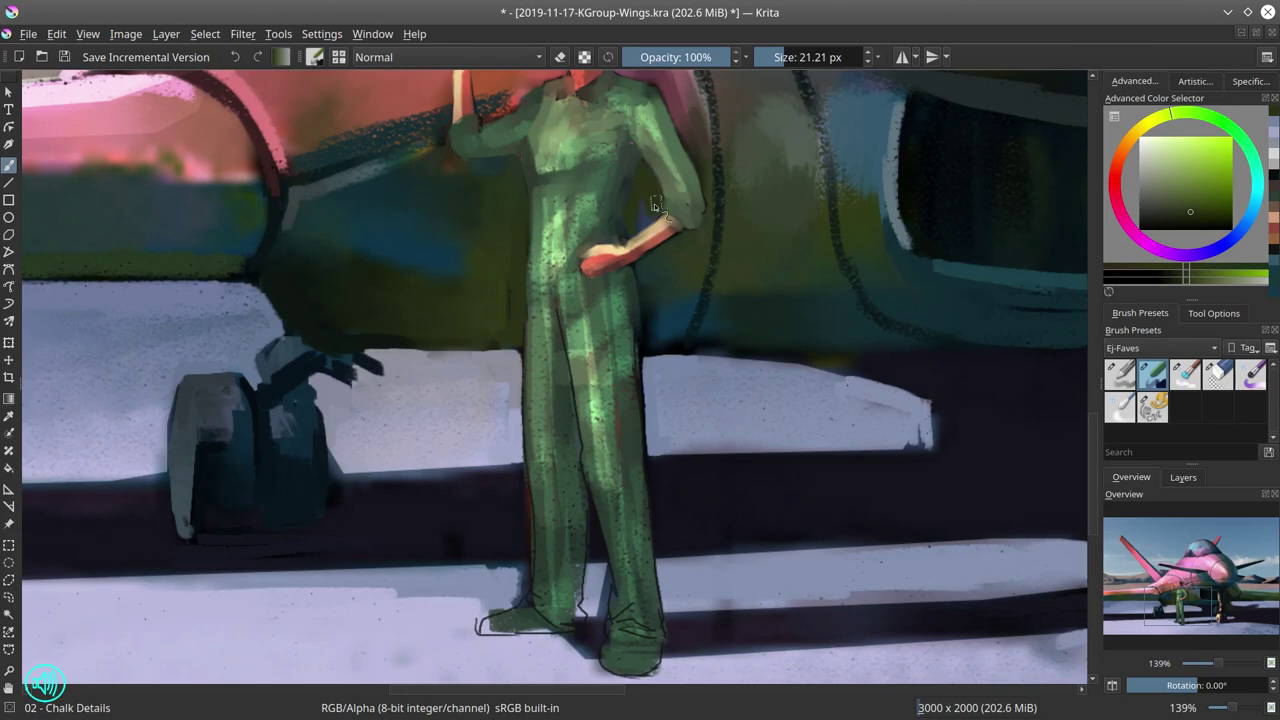
pyautogui.keyDown('ctrl'); pyautogui.click(668, 356); pyautogui.keyUp('ctrl')
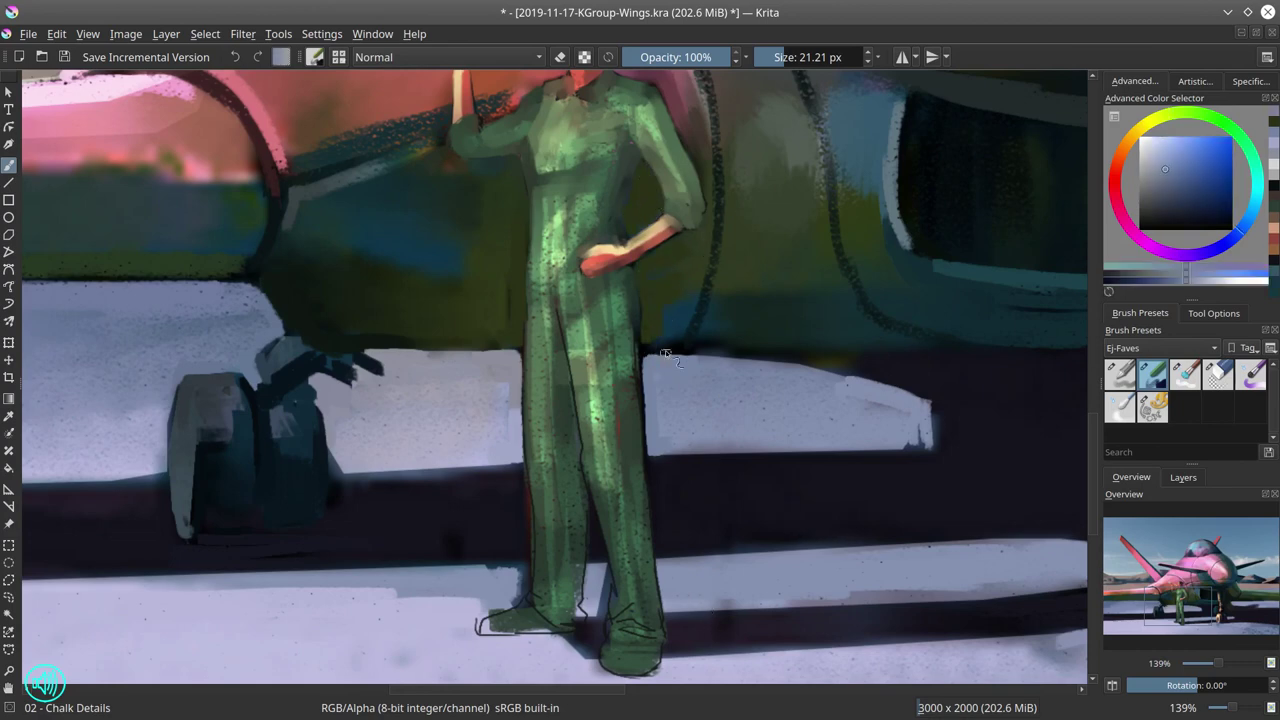
pyautogui.keyDown('ctrl'); pyautogui.click(732, 348); pyautogui.keyUp('ctrl')
pyautogui.moveTo(562, 332); pyautogui.dragTo(577, 482)
# Blend the jumpsuit's waist, hips and trouser legs with the Blender Textured Soft brush at about 22 px.
pyautogui.click(1185, 374)
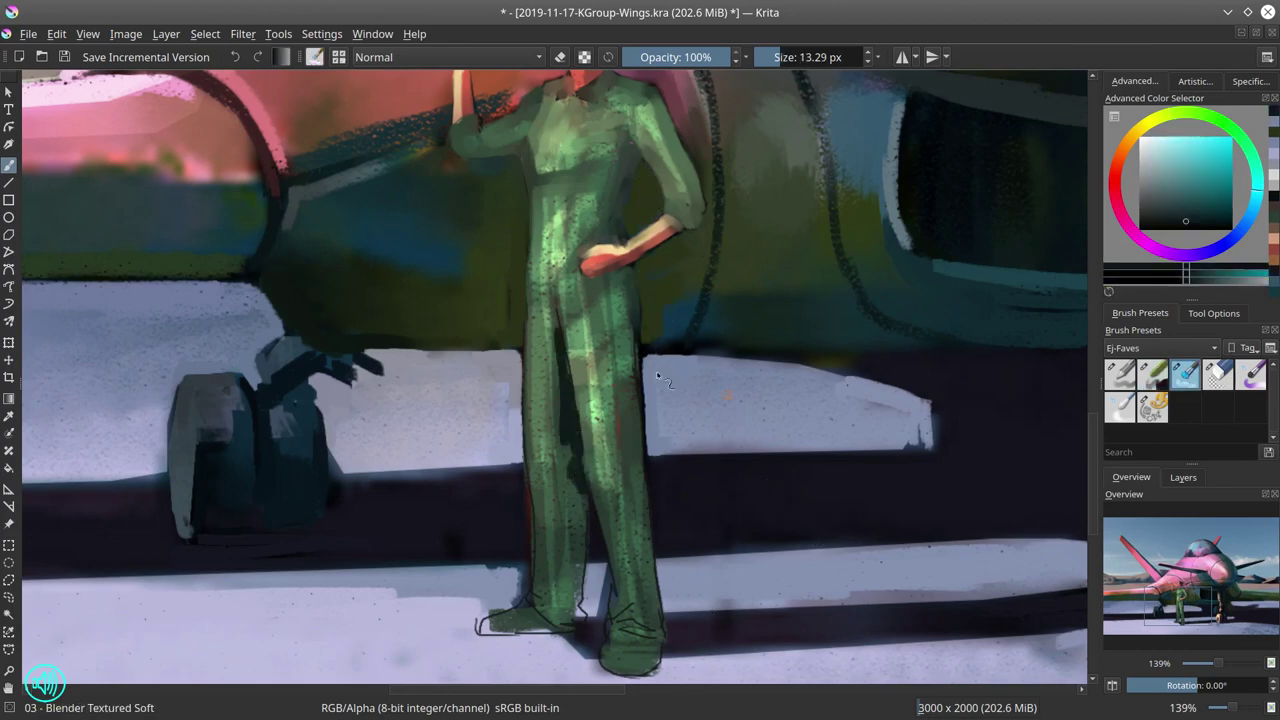
pyautogui.moveTo(663, 377); pyautogui.dragTo(672, 377)
pyautogui.moveTo(568, 226)
pyautogui.mouseDown()
pyautogui.moveTo(557, 292)
pyautogui.moveTo(548, 265)
pyautogui.moveTo(555, 322)
pyautogui.moveTo(564, 300)
pyautogui.moveTo(549, 304)
pyautogui.moveTo(596, 323)
pyautogui.moveTo(629, 318)
pyautogui.mouseUp()
pyautogui.moveTo(629, 318); pyautogui.dragTo(635, 426)
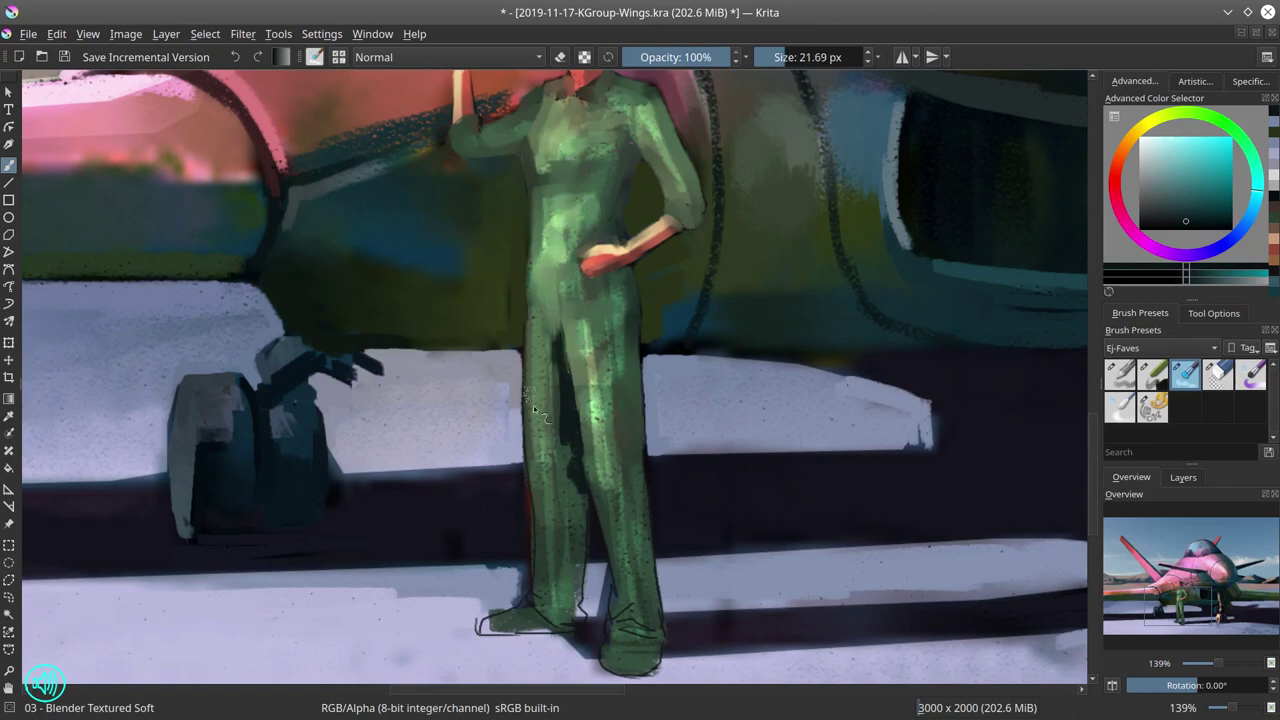
pyautogui.moveTo(514, 571); pyautogui.dragTo(507, 603)
pyautogui.moveTo(538, 378)
pyautogui.mouseDown()
pyautogui.moveTo(536, 464)
pyautogui.moveTo(577, 498)
pyautogui.mouseUp()
pyautogui.moveTo(574, 584); pyautogui.dragTo(578, 616)
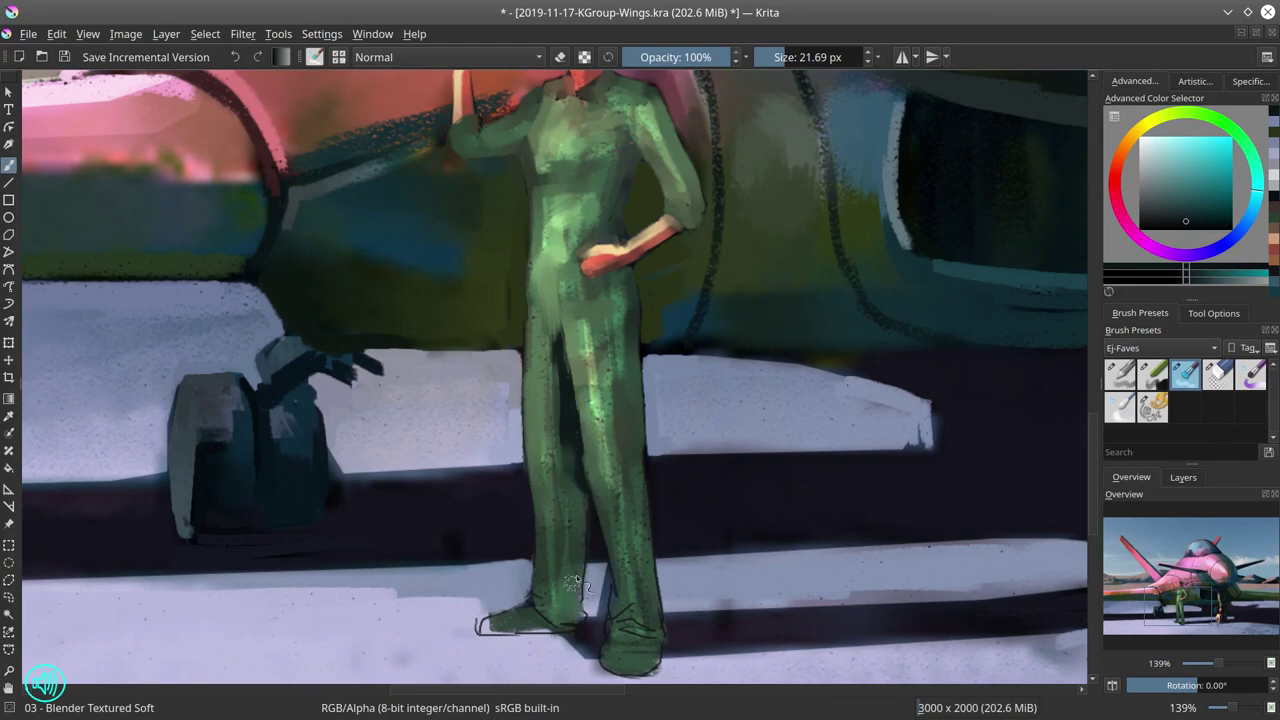
# Fill in both shoes and shade the trouser hems with sampled dark green using the Chalk Details brush.
pyautogui.click(1152, 375)
pyautogui.keyDown('ctrl'); pyautogui.click(560, 620); pyautogui.keyUp('ctrl')
pyautogui.moveTo(488, 630); pyautogui.dragTo(582, 622)
pyautogui.moveTo(612, 606); pyautogui.dragTo(656, 634)
# Add warm orange-tinted highlights to the chest, bent sleeve and trouser leg in Color Dodge mode at about 35 px.
pyautogui.keyDown('ctrl'); pyautogui.click(620, 485); pyautogui.keyUp('ctrl')
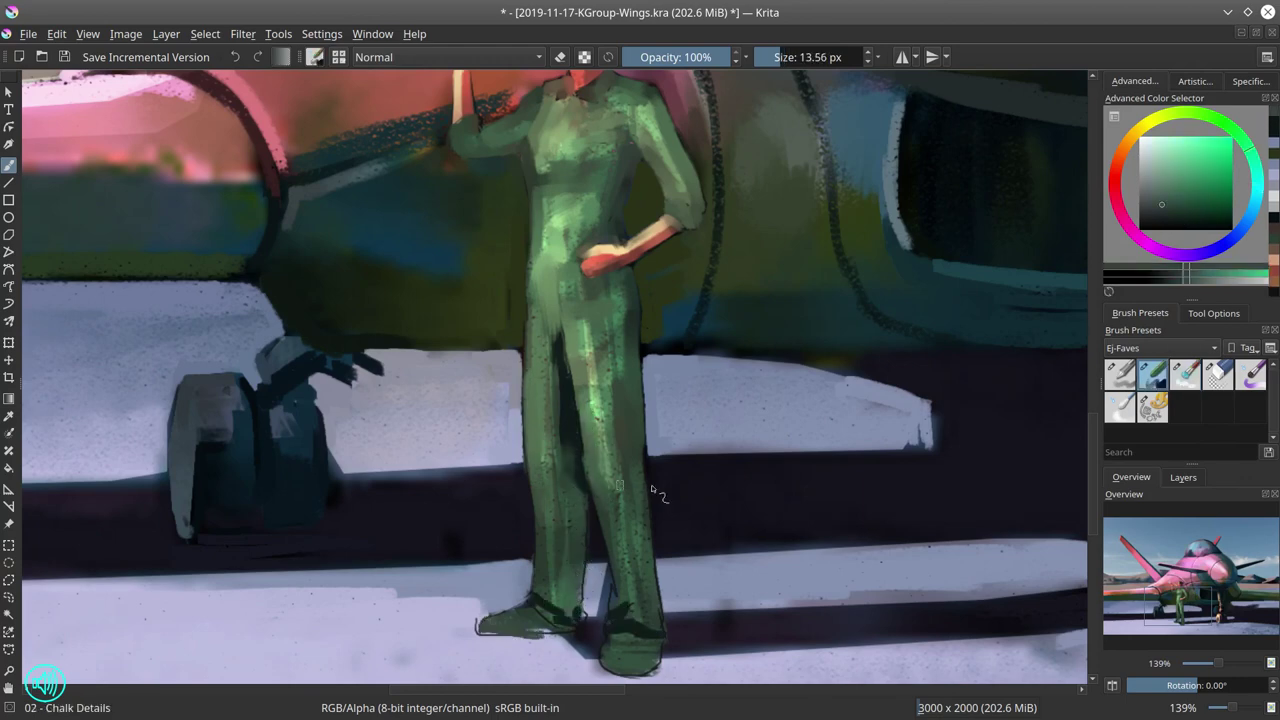
pyautogui.click(1121, 160)
pyautogui.click(450, 57)
pyautogui.click(470, 85)
pyautogui.moveTo(556, 130)
pyautogui.mouseDown()
pyautogui.moveTo(590, 130)
pyautogui.moveTo(606, 146)
pyautogui.mouseUp()
pyautogui.moveTo(556, 124)
pyautogui.mouseDown()
pyautogui.moveTo(612, 126)
pyautogui.moveTo(608, 112)
pyautogui.moveTo(680, 205)
pyautogui.mouseUp()
pyautogui.moveTo(546, 204); pyautogui.dragTo(546, 388)
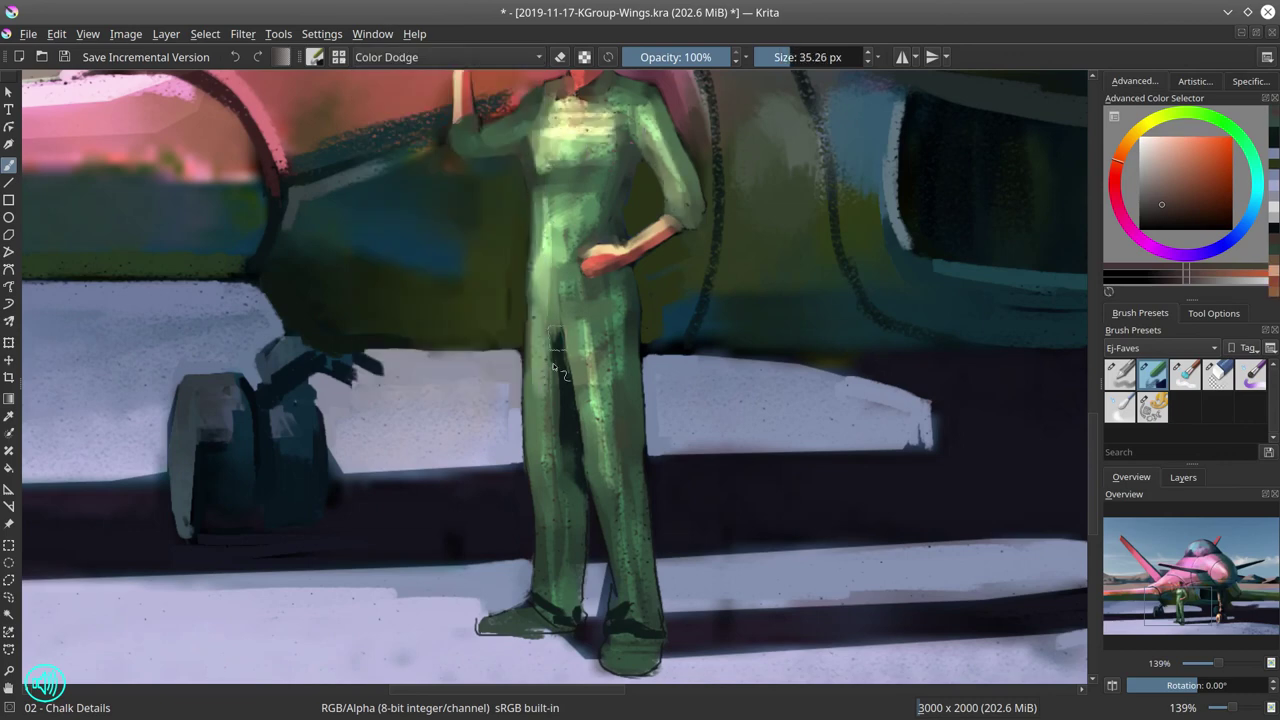
# Brighten the trouser legs and both shoes with Color Dodge strokes at about 26 to 35 px.
pyautogui.moveTo(533, 300); pyautogui.dragTo(532, 470)
pyautogui.moveTo(535, 430)
pyautogui.mouseDown()
pyautogui.moveTo(595, 551)
pyautogui.moveTo(557, 594)
pyautogui.moveTo(564, 560)
pyautogui.mouseUp()
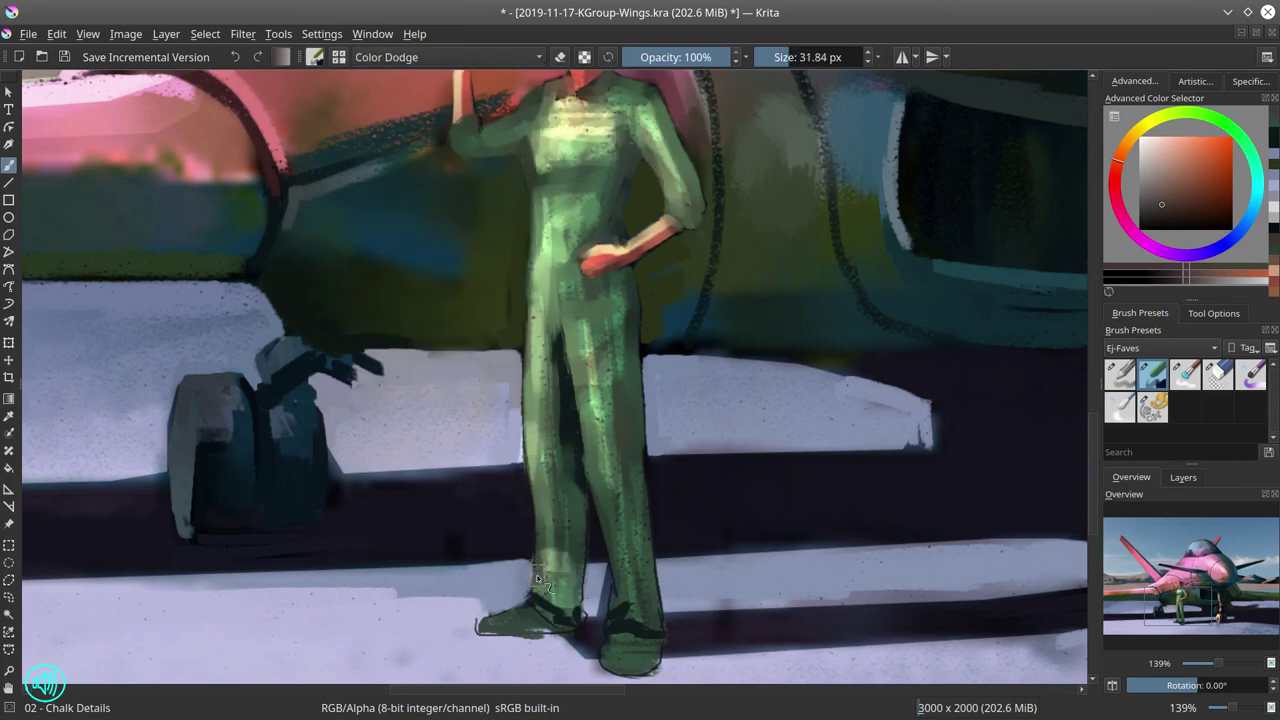
pyautogui.moveTo(613, 490); pyautogui.dragTo(634, 605)
pyautogui.moveTo(496, 625); pyautogui.dragTo(536, 618)
pyautogui.moveTo(610, 656); pyautogui.dragTo(634, 646)
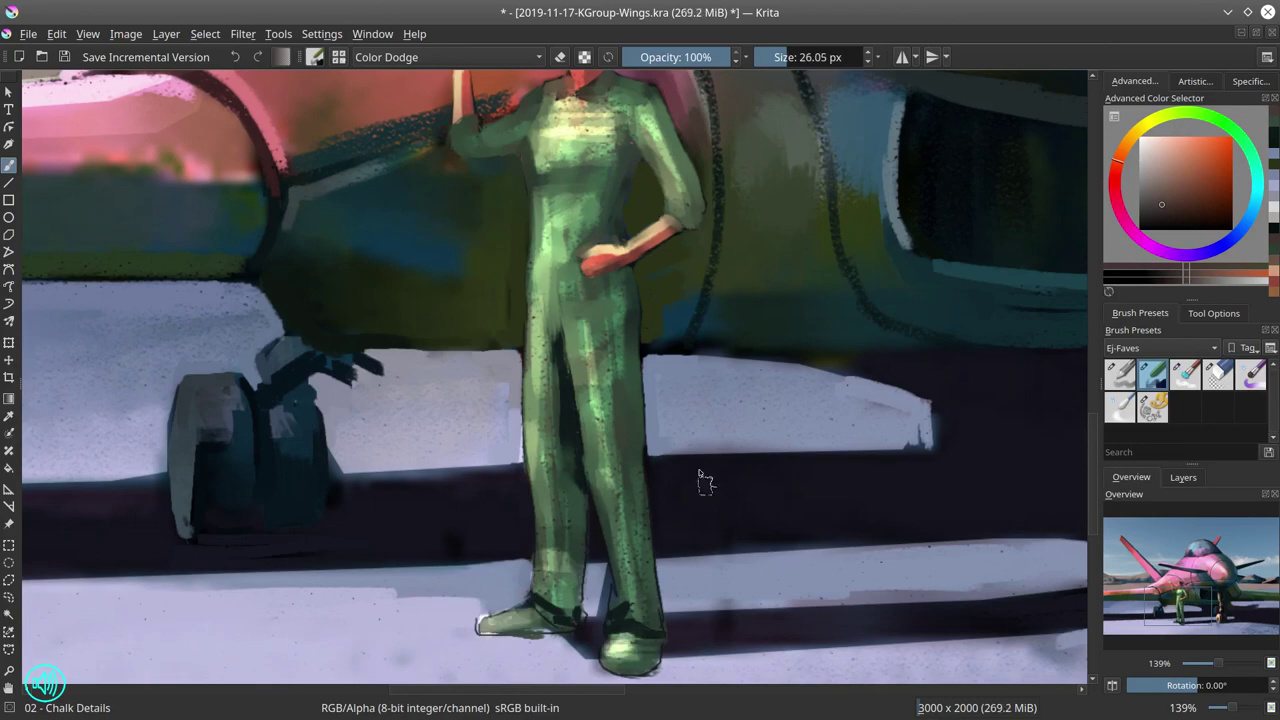
# Switch the blending mode to Normal and tidy the shoe outlines with sampled colors at about 11 px.
pyautogui.scroll(-2, 746, 408)
pyautogui.moveTo(746, 400); pyautogui.dragTo(750, 434)
pyautogui.click(447, 58)
pyautogui.click(378, 146)
pyautogui.click(447, 58)
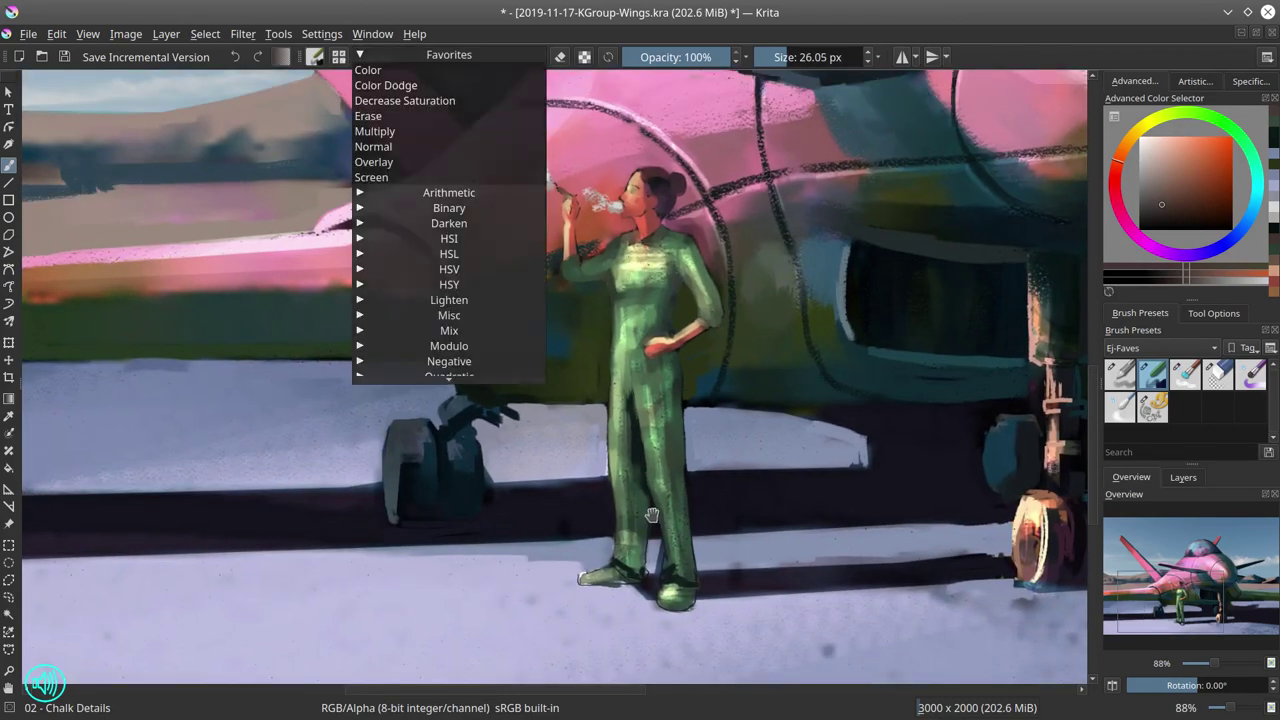
pyautogui.click(378, 146)
pyautogui.scroll(2, 716, 520)
pyautogui.keyDown('ctrl'); pyautogui.click(515, 612); pyautogui.keyUp('ctrl')
pyautogui.moveTo(540, 604)
pyautogui.mouseDown()
pyautogui.moveTo(502, 604)
pyautogui.moveTo(536, 602)
pyautogui.moveTo(532, 626)
pyautogui.mouseUp()
pyautogui.keyDown('ctrl'); pyautogui.click(524, 609); pyautogui.keyUp('ctrl')
pyautogui.keyDown('ctrl'); pyautogui.click(510, 634); pyautogui.keyUp('ctrl')
pyautogui.keyDown('ctrl'); pyautogui.click(540, 622); pyautogui.keyUp('ctrl')
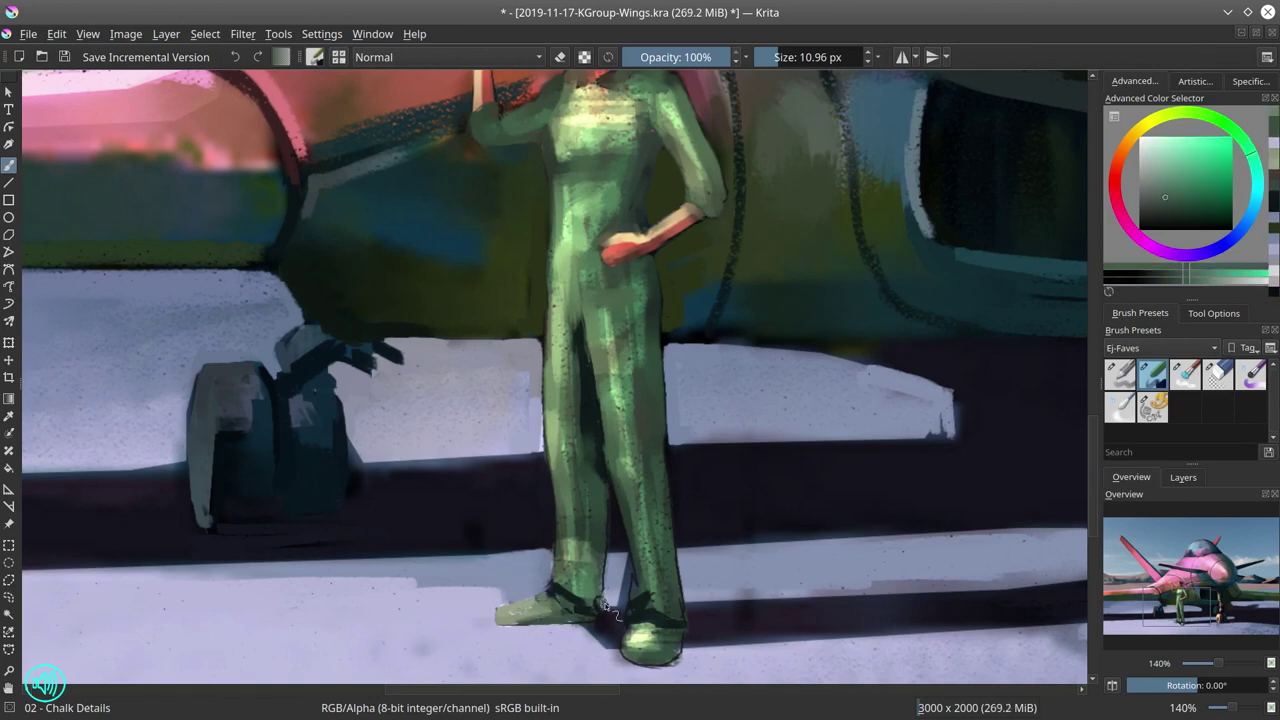
# Paint pale yellow-green rim light along the jumpsuit's front edge and lower trouser leg, undoing the unwanted torso strokes.
pyautogui.keyDown('ctrl'); pyautogui.click(612, 541); pyautogui.keyUp('ctrl')
pyautogui.keyDown('ctrl'); pyautogui.click(615, 502); pyautogui.keyUp('ctrl')
pyautogui.keyDown('ctrl'); pyautogui.click(640, 632); pyautogui.keyUp('ctrl')
pyautogui.moveTo(634, 600); pyautogui.dragTo(609, 458)
pyautogui.moveTo(555, 520)
pyautogui.mouseDown()
pyautogui.moveTo(543, 446)
pyautogui.moveTo(557, 255)
pyautogui.moveTo(547, 373)
pyautogui.moveTo(552, 288)
pyautogui.mouseUp()
pyautogui.moveTo(560, 100); pyautogui.dragTo(551, 234)
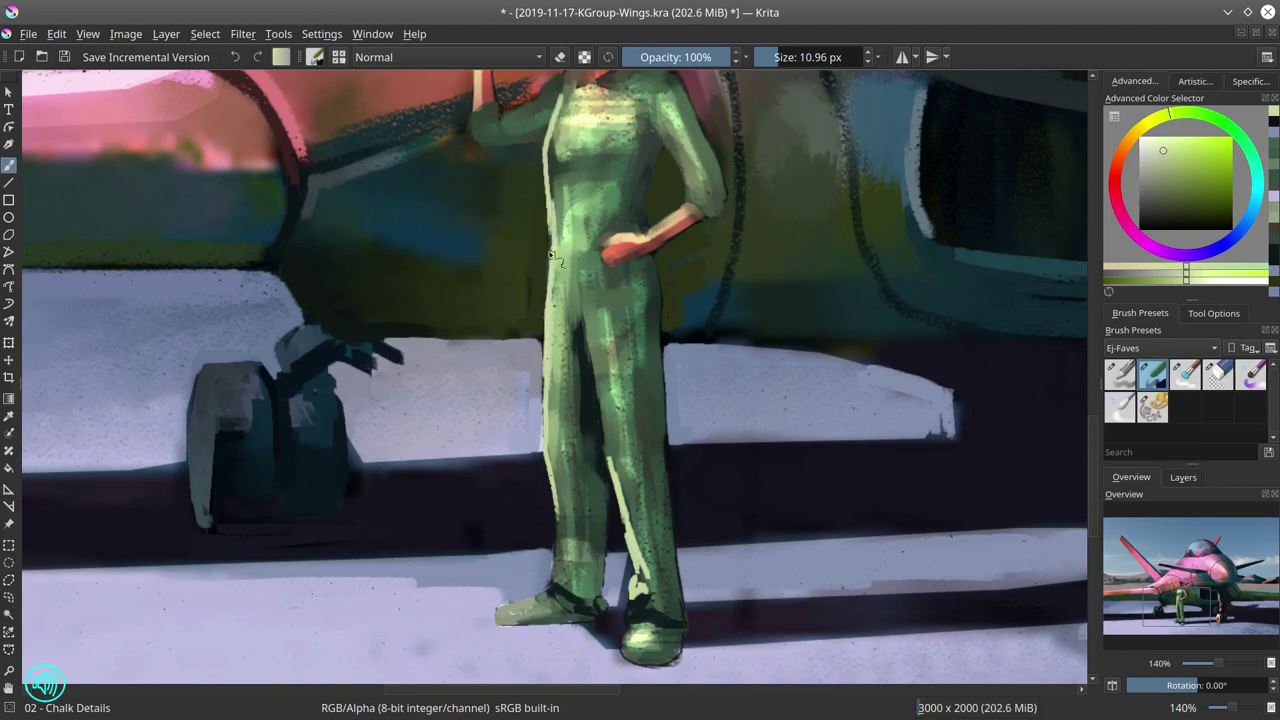
pyautogui.hotkey('ctrl', 'z')
pyautogui.moveTo(564, 105); pyautogui.dragTo(551, 207)
pyautogui.hotkey('ctrl', 'z')
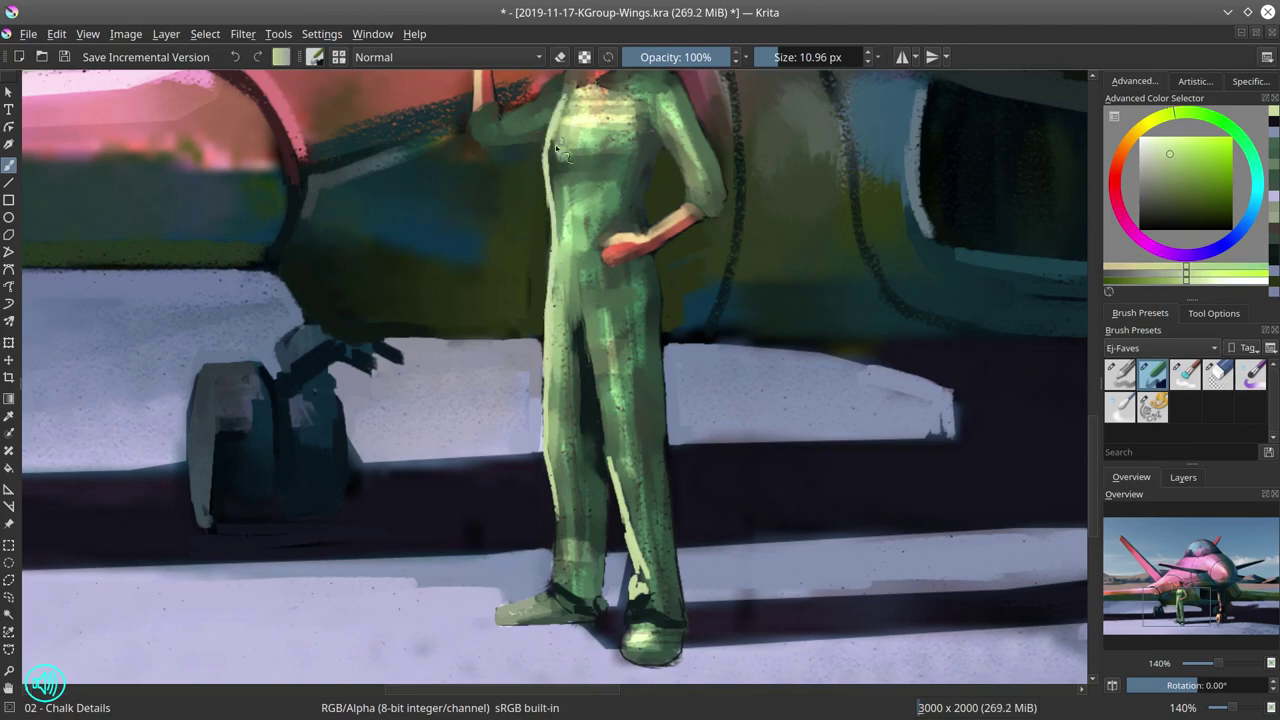
pyautogui.moveTo(547, 362); pyautogui.dragTo(545, 426)
# Extend the pale green rim light up the second trouser leg and down to the other leg's hem.
pyautogui.keyDown('ctrl'); pyautogui.click(612, 417); pyautogui.keyUp('ctrl')
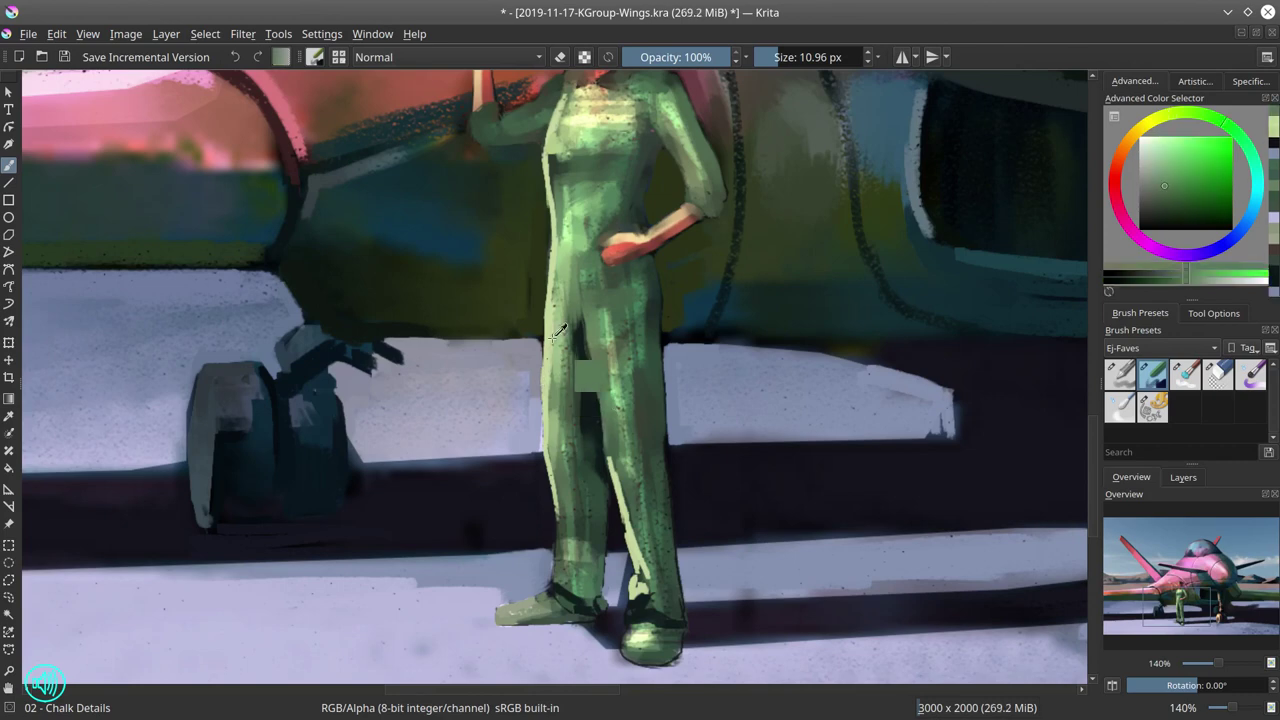
pyautogui.keyDown('ctrl'); pyautogui.click(554, 338); pyautogui.keyUp('ctrl')
pyautogui.moveTo(600, 380); pyautogui.dragTo(627, 512)
pyautogui.moveTo(557, 511); pyautogui.dragTo(558, 565)
pyautogui.moveTo(548, 573); pyautogui.dragTo(566, 585)
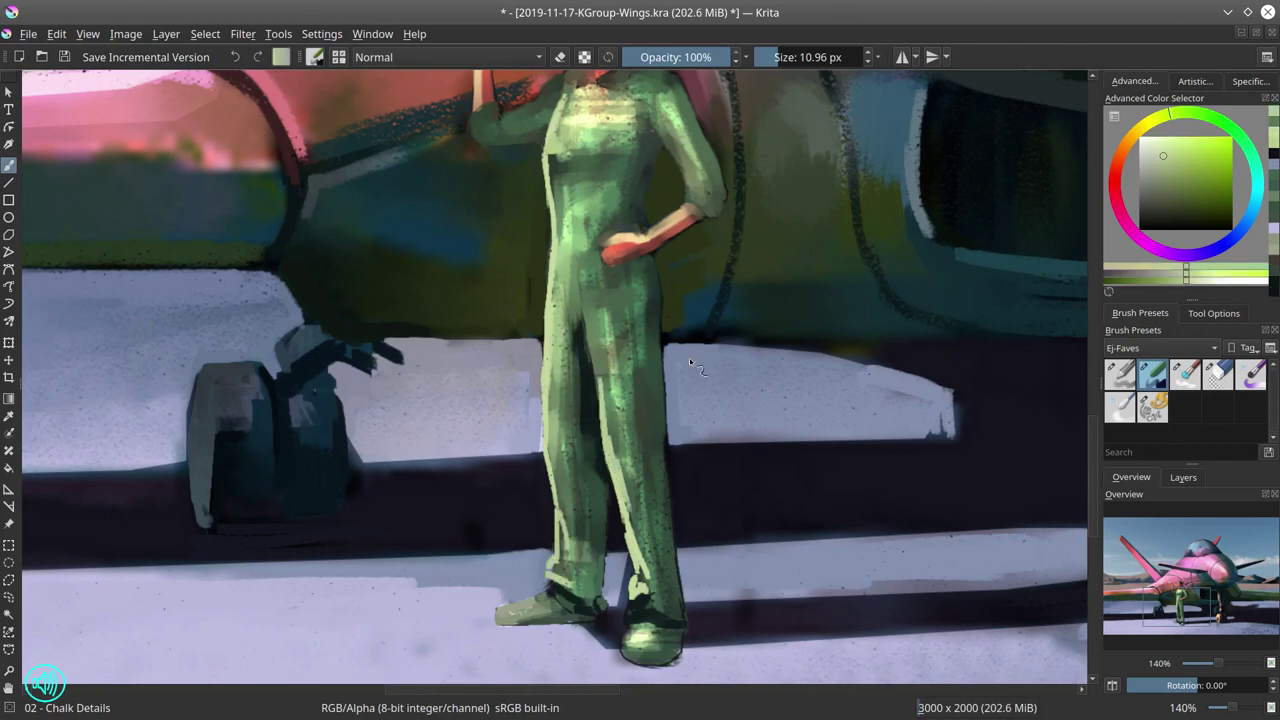
# Clean up the shaded back edge of the trouser leg with sampled darker greens.
pyautogui.keyDown('ctrl'); pyautogui.click(656, 330); pyautogui.keyUp('ctrl')
pyautogui.moveTo(661, 322); pyautogui.dragTo(666, 418)
pyautogui.keyDown('ctrl'); pyautogui.click(662, 465); pyautogui.keyUp('ctrl')
pyautogui.moveTo(668, 480); pyautogui.dragTo(674, 532)
pyautogui.scroll(-3, 737, 398)
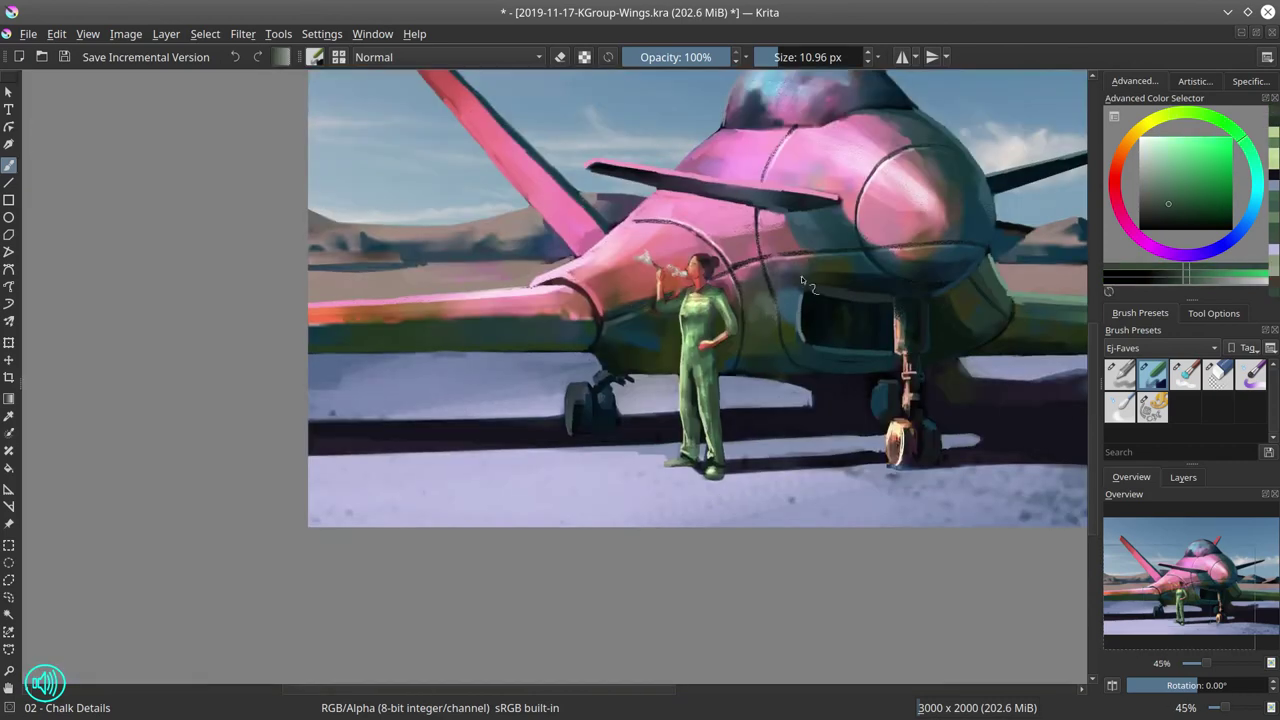
# Paint a dark contact shadow beneath both shoes using sampled shadow and ground colors at about 11 to 12 px.
pyautogui.scroll(3, 730, 457)
pyautogui.moveTo(817, 360); pyautogui.dragTo(733, 453)
pyautogui.keyDown('ctrl'); pyautogui.click(662, 577); pyautogui.keyUp('ctrl')
pyautogui.moveTo(582, 602); pyautogui.dragTo(733, 589)
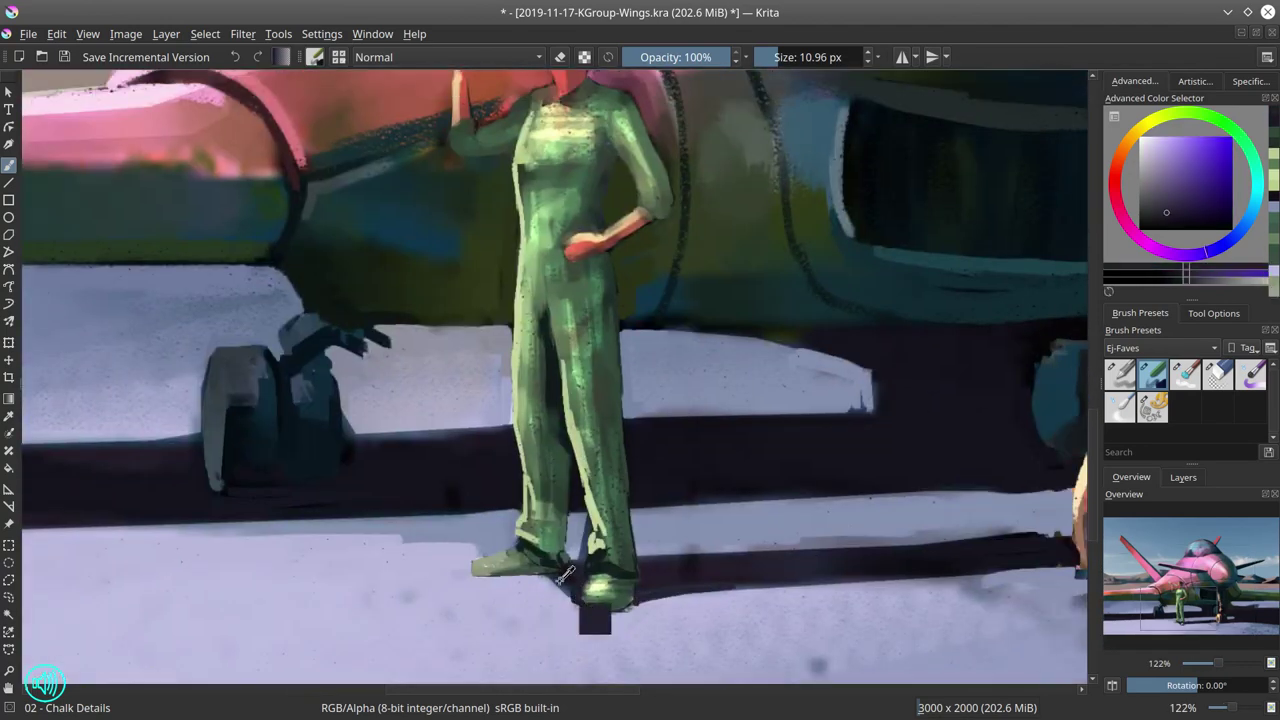
pyautogui.moveTo(554, 578)
pyautogui.mouseDown()
pyautogui.moveTo(490, 580)
pyautogui.moveTo(544, 579)
pyautogui.mouseUp()
pyautogui.keyDown('ctrl'); pyautogui.click(552, 596); pyautogui.keyUp('ctrl')
pyautogui.moveTo(576, 581); pyautogui.dragTo(553, 583)
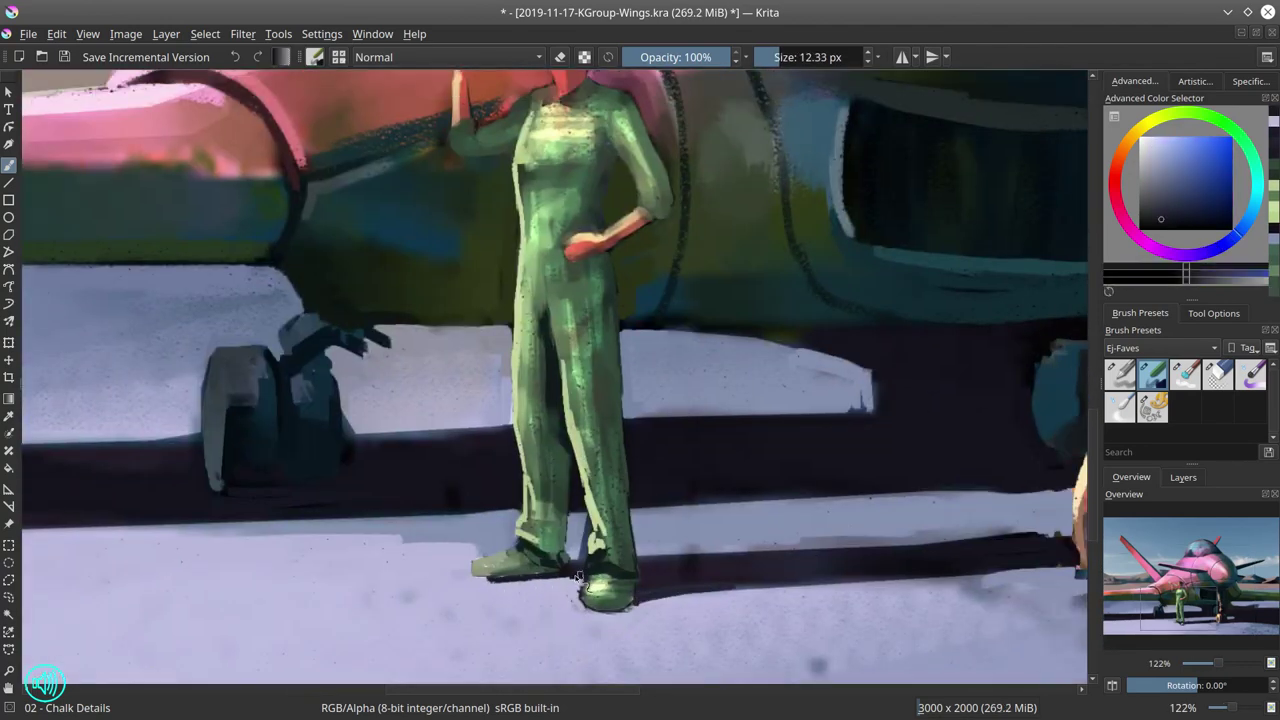
# Split the figure's cast shadow with a pale ground strip, and refine the shadow edges and the gap between the hems.
pyautogui.moveTo(640, 580); pyautogui.dragTo(942, 563)
pyautogui.keyDown('ctrl'); pyautogui.click(672, 584); pyautogui.keyUp('ctrl')
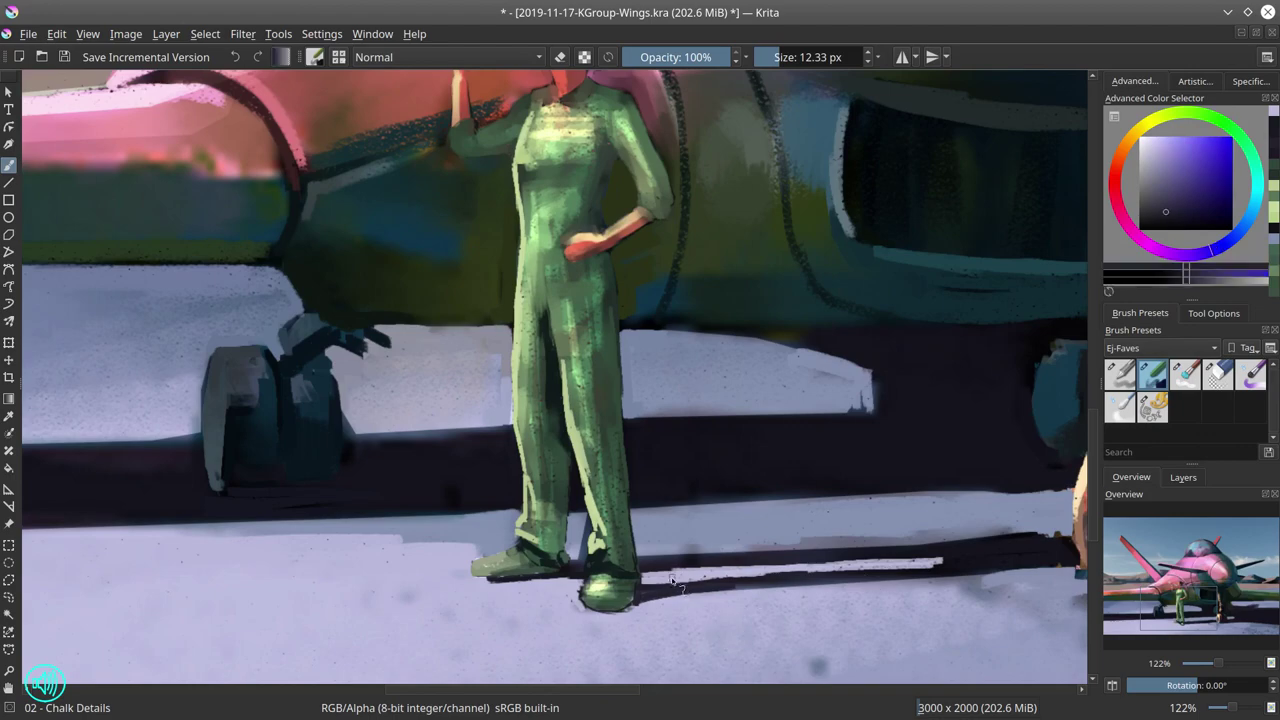
pyautogui.moveTo(668, 589); pyautogui.dragTo(800, 572)
pyautogui.keyDown('ctrl'); pyautogui.click(582, 525); pyautogui.keyUp('ctrl')
pyautogui.moveTo(589, 518); pyautogui.dragTo(585, 555)
pyautogui.scroll(-5, 680, 480)
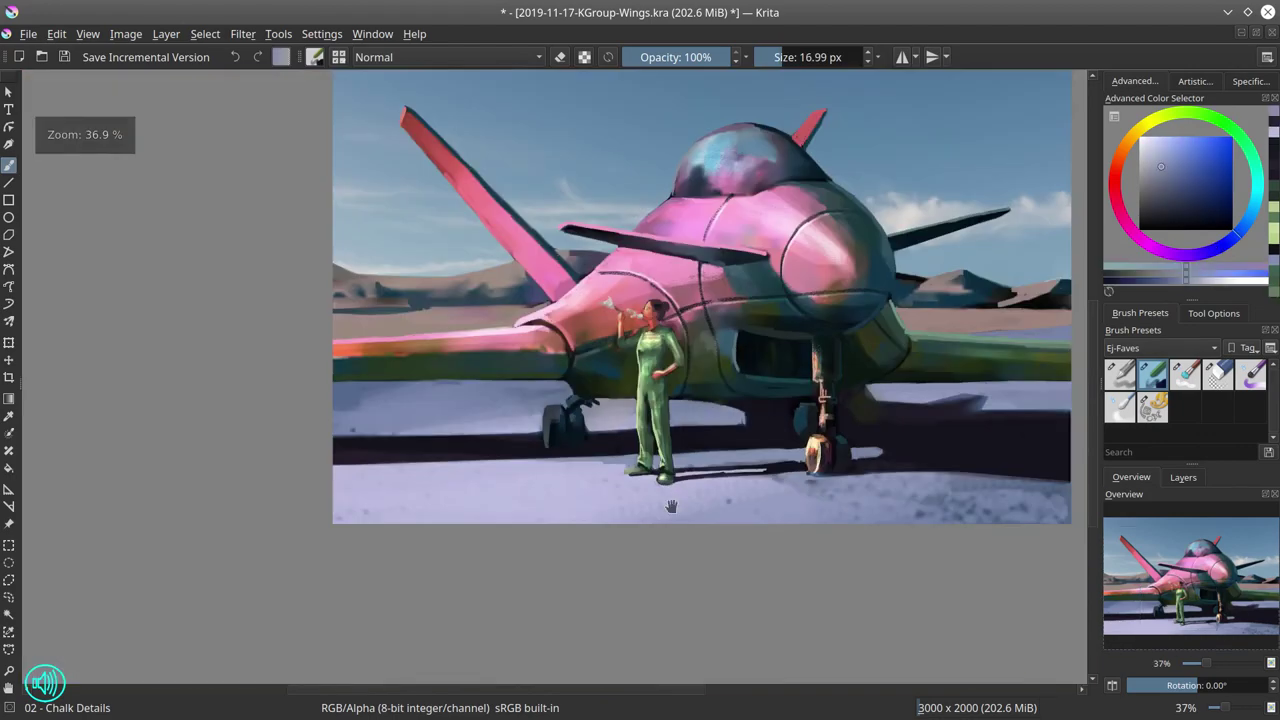
# Sample the dark shadow color beside the figure and save the painting.
pyautogui.keyDown('ctrl'); pyautogui.click(755, 470); pyautogui.keyUp('ctrl')
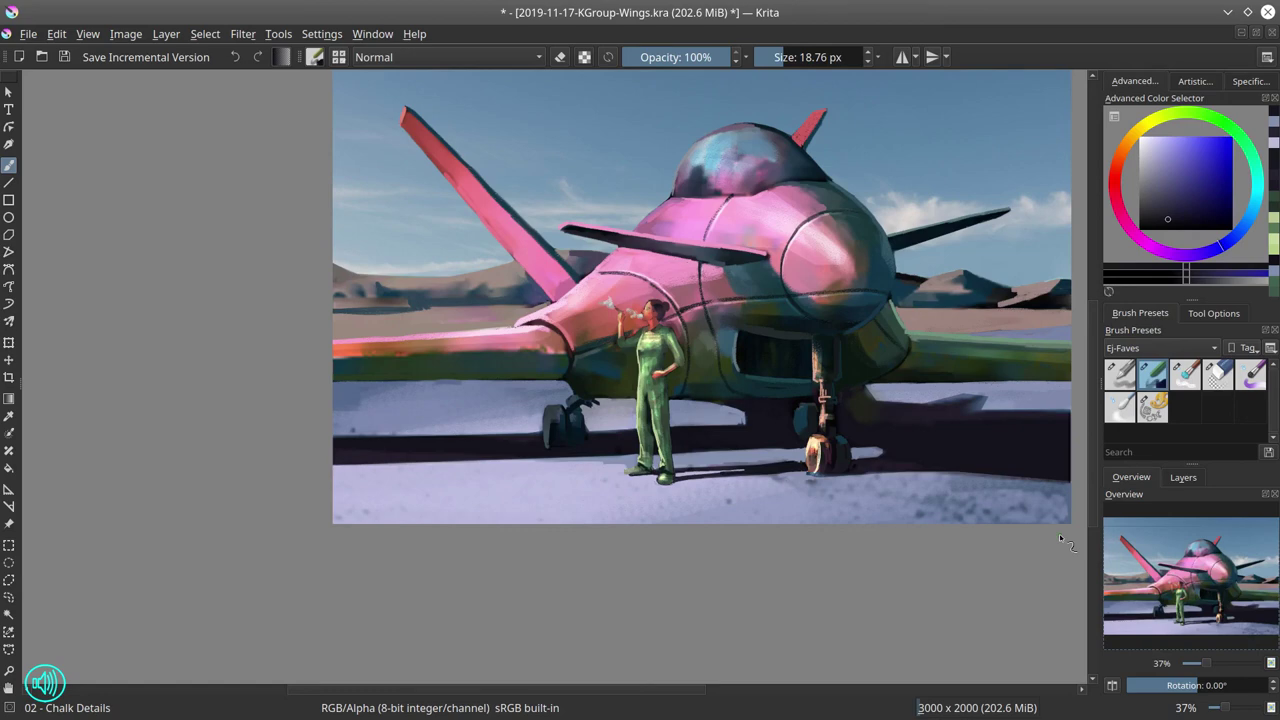
pyautogui.scroll(-2, 803, 369)
pyautogui.click(64, 57)
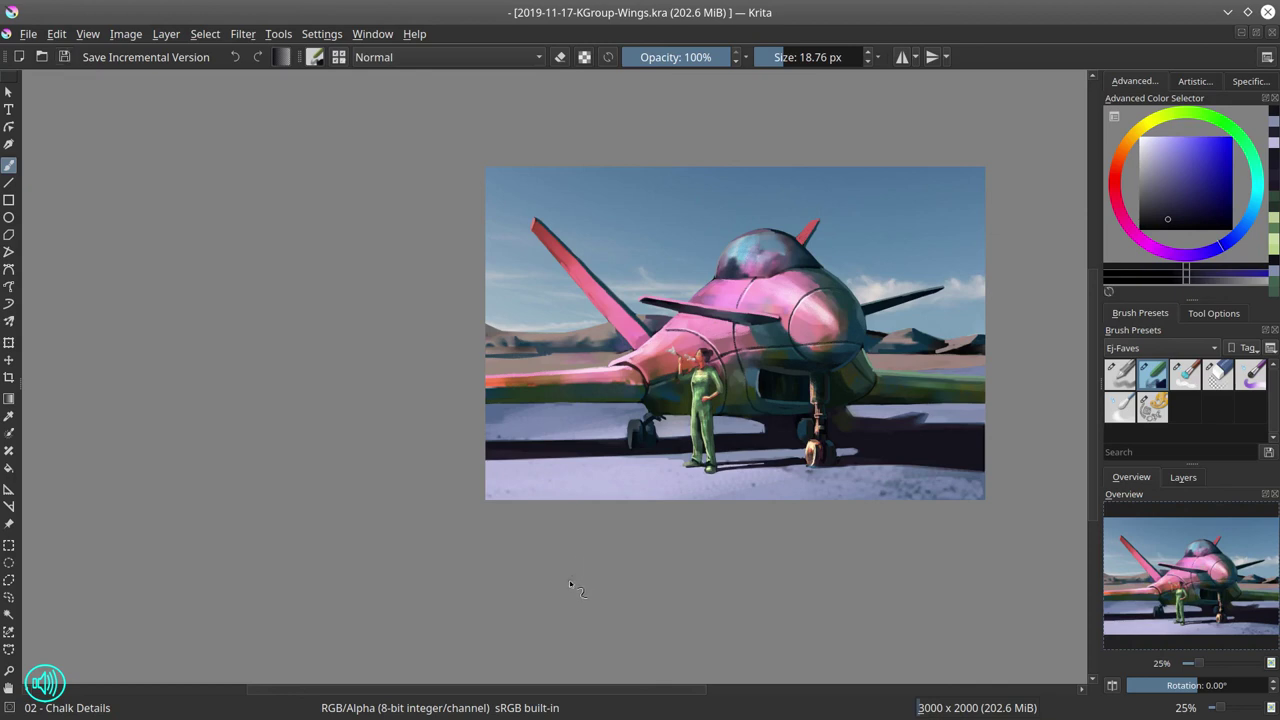
# Add pale yellow-green highlights to the collar, the chest's front edge and the raised sleeve's cuff at about 6 px.
pyautogui.scroll(6, 700, 380)
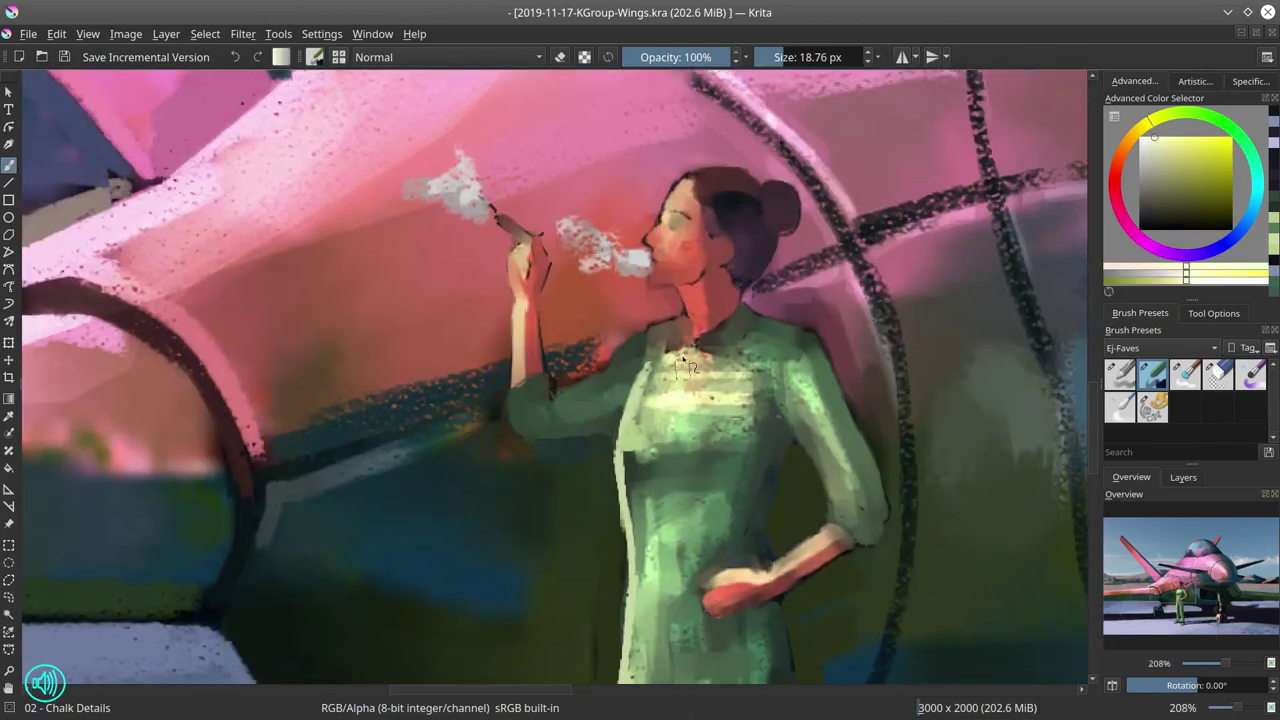
pyautogui.moveTo(683, 358); pyautogui.dragTo(664, 358)
pyautogui.moveTo(655, 346)
pyautogui.mouseDown()
pyautogui.moveTo(642, 382)
pyautogui.moveTo(667, 421)
pyautogui.moveTo(643, 414)
pyautogui.mouseUp()
pyautogui.keyDown('ctrl'); pyautogui.click(690, 400); pyautogui.keyUp('ctrl')
pyautogui.keyDown('ctrl'); pyautogui.click(604, 384); pyautogui.keyUp('ctrl')
pyautogui.keyDown('ctrl'); pyautogui.click(638, 388); pyautogui.keyUp('ctrl')
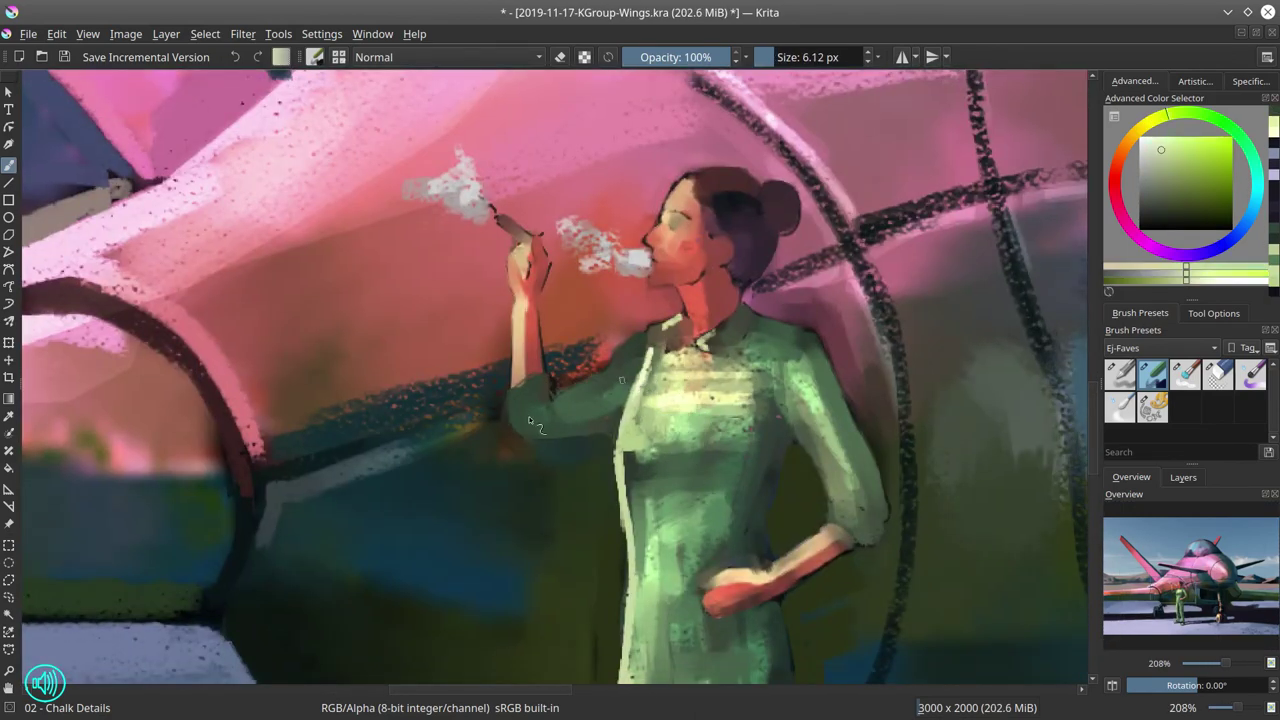
pyautogui.moveTo(512, 382); pyautogui.dragTo(522, 434)
pyautogui.press('[')
# Paint sampled cream highlights on the hand resting at the hip at about 5 px.
pyautogui.keyDown('ctrl'); pyautogui.click(775, 566); pyautogui.keyUp('ctrl')
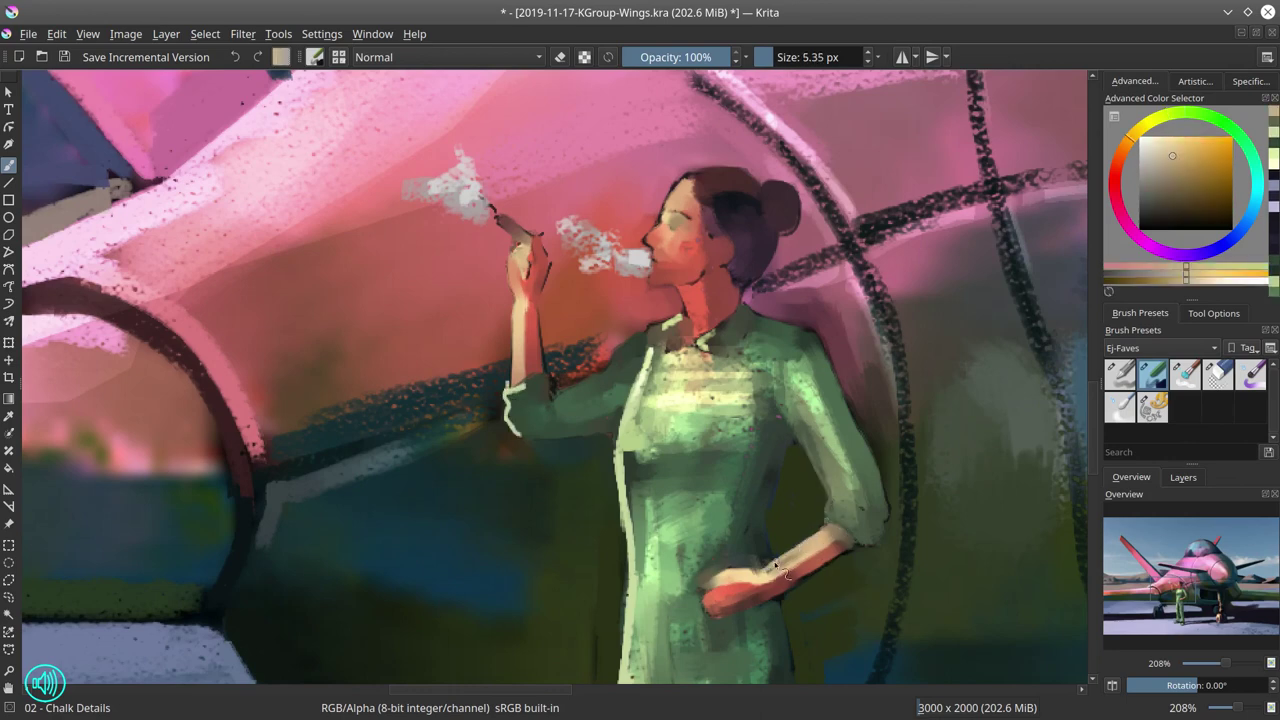
pyautogui.keyDown('ctrl'); pyautogui.click(698, 578); pyautogui.keyUp('ctrl')
pyautogui.moveTo(714, 577)
pyautogui.mouseDown()
pyautogui.moveTo(673, 640)
pyautogui.moveTo(722, 576)
pyautogui.moveTo(757, 638)
pyautogui.moveTo(710, 581)
pyautogui.moveTo(777, 561)
pyautogui.mouseUp()
pyautogui.keyDown('ctrl'); pyautogui.click(742, 575); pyautogui.keyUp('ctrl')
pyautogui.keyDown('ctrl'); pyautogui.click(728, 579); pyautogui.keyUp('ctrl')
pyautogui.keyDown('ctrl'); pyautogui.click(754, 576); pyautogui.keyUp('ctrl')
pyautogui.keyDown('ctrl'); pyautogui.click(773, 550); pyautogui.keyUp('ctrl')
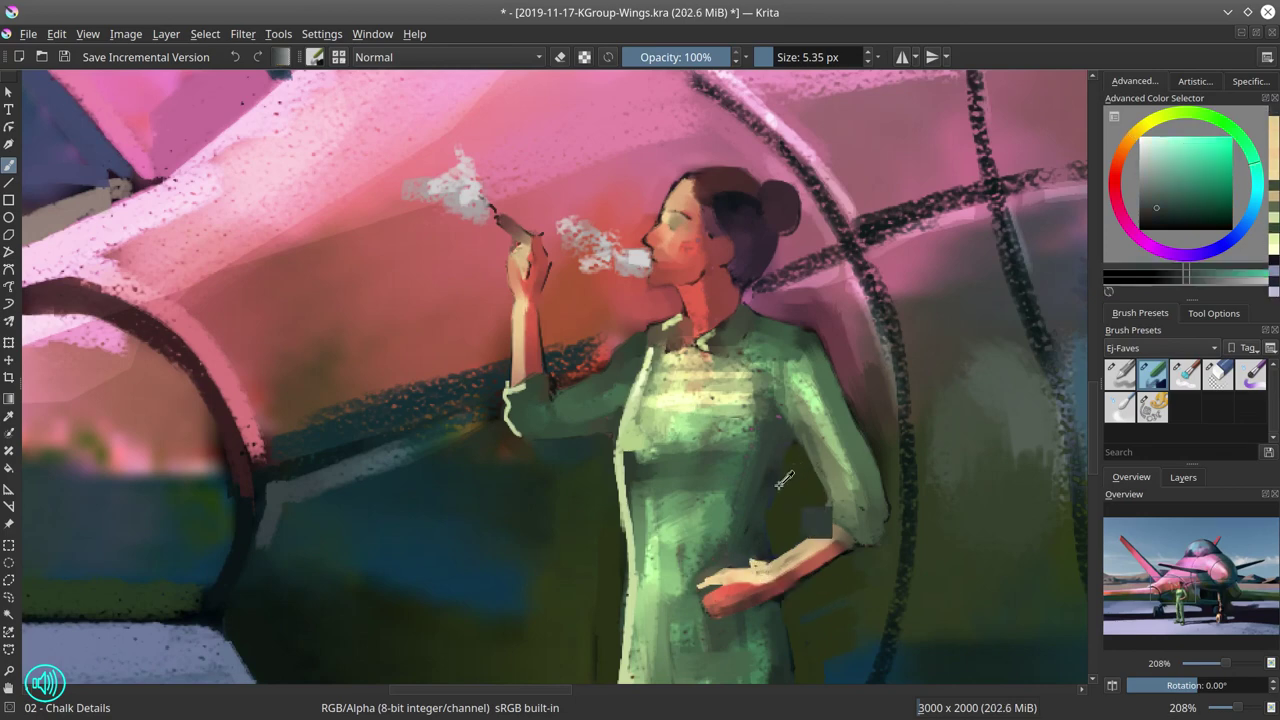
pyautogui.keyDown('ctrl'); pyautogui.click(735, 595); pyautogui.keyUp('ctrl')
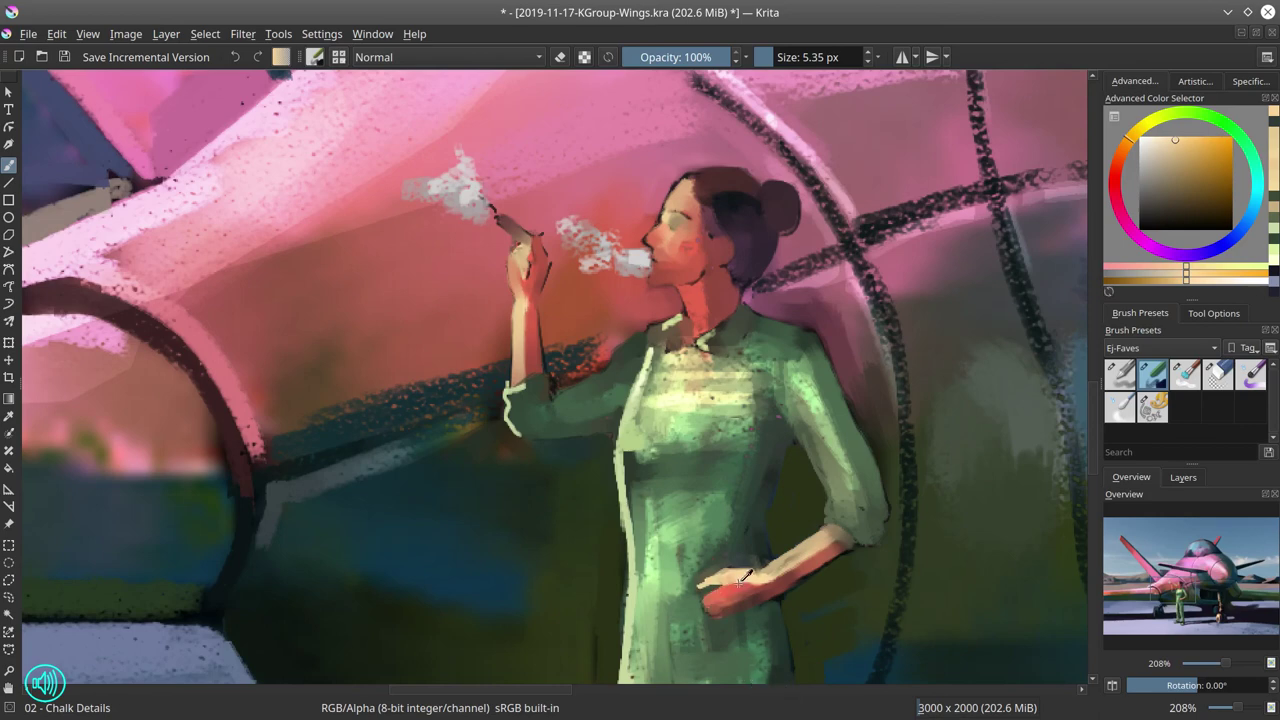
# Define the fingers of the hip hand with sampled salmon and cream skin tones.
pyautogui.keyDown('ctrl'); pyautogui.click(727, 600); pyautogui.keyUp('ctrl')
pyautogui.moveTo(712, 585)
pyautogui.mouseDown()
pyautogui.moveTo(768, 578)
pyautogui.moveTo(750, 576)
pyautogui.mouseUp()
pyautogui.keyDown('ctrl'); pyautogui.click(708, 587); pyautogui.keyUp('ctrl')
pyautogui.keyDown('ctrl'); pyautogui.click(746, 574); pyautogui.keyUp('ctrl')
pyautogui.keyDown('ctrl'); pyautogui.click(738, 588); pyautogui.keyUp('ctrl')
pyautogui.keyDown('ctrl'); pyautogui.click(735, 596); pyautogui.keyUp('ctrl')
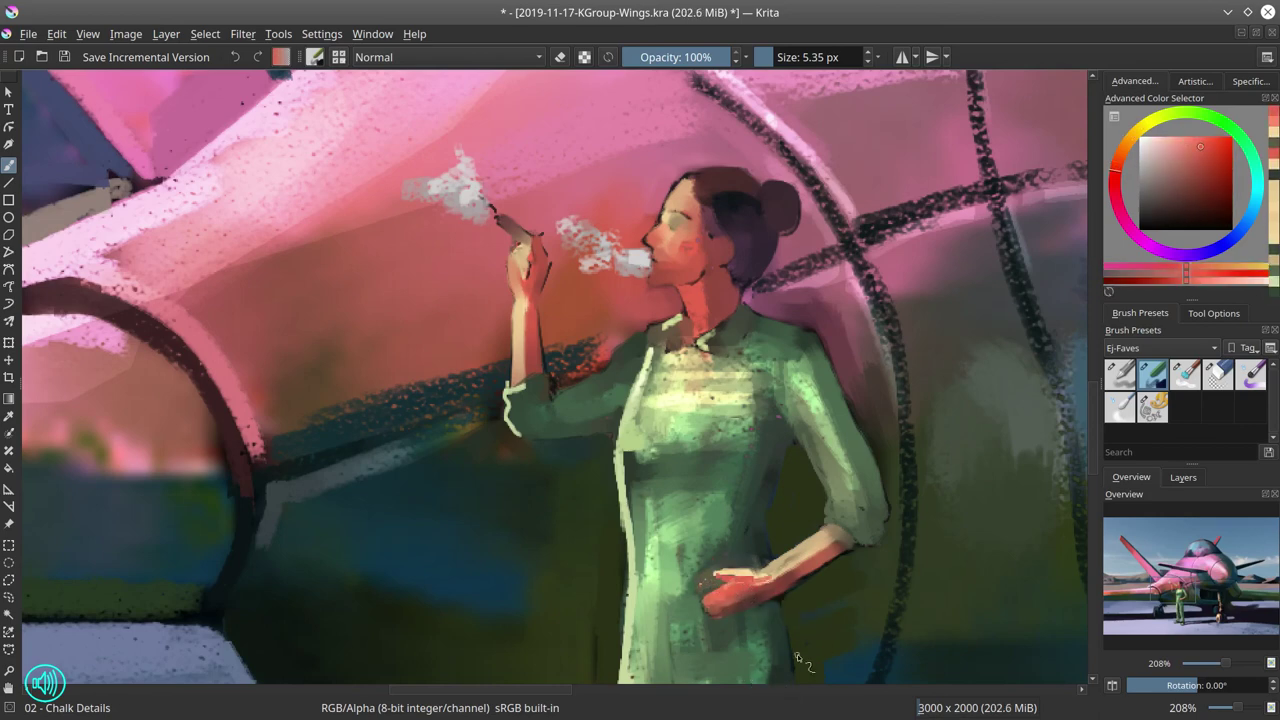
# Refine the shaded underside of the hip hand and bent forearm with sampled dark red and green.
pyautogui.keyDown('ctrl'); pyautogui.click(731, 627); pyautogui.keyUp('ctrl')
pyautogui.keyDown('ctrl'); pyautogui.click(761, 611); pyautogui.keyUp('ctrl')
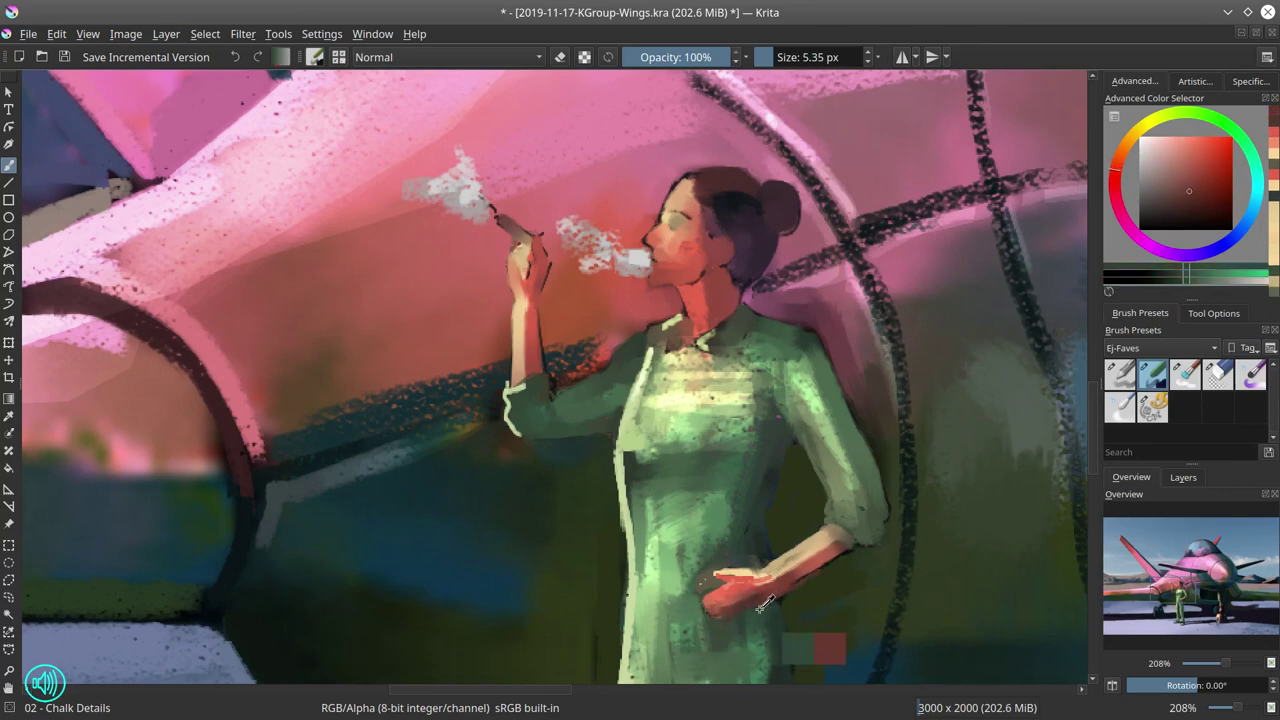
pyautogui.moveTo(752, 609); pyautogui.dragTo(800, 586)
pyautogui.keyDown('ctrl'); pyautogui.click(796, 600); pyautogui.keyUp('ctrl')
pyautogui.keyDown('ctrl'); pyautogui.click(786, 586); pyautogui.keyUp('ctrl')
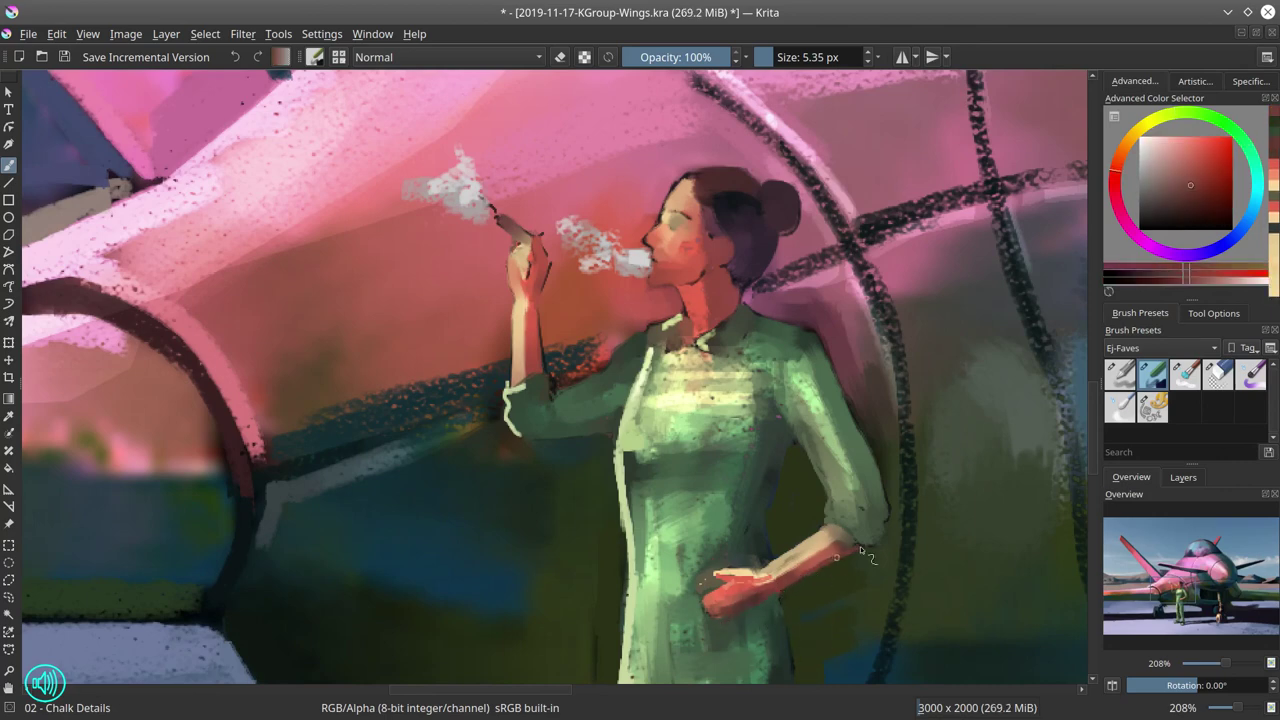
# Add a cream highlight along the lit edge of the raised hand and forearm, and sample its shaded red.
pyautogui.keyDown('ctrl'); pyautogui.click(520, 322); pyautogui.keyUp('ctrl')
pyautogui.moveTo(520, 300); pyautogui.dragTo(517, 300)
pyautogui.moveTo(514, 244); pyautogui.dragTo(514, 384)
pyautogui.keyDown('ctrl'); pyautogui.click(531, 318); pyautogui.keyUp('ctrl')
pyautogui.keyDown('ctrl'); pyautogui.click(540, 332); pyautogui.keyUp('ctrl')
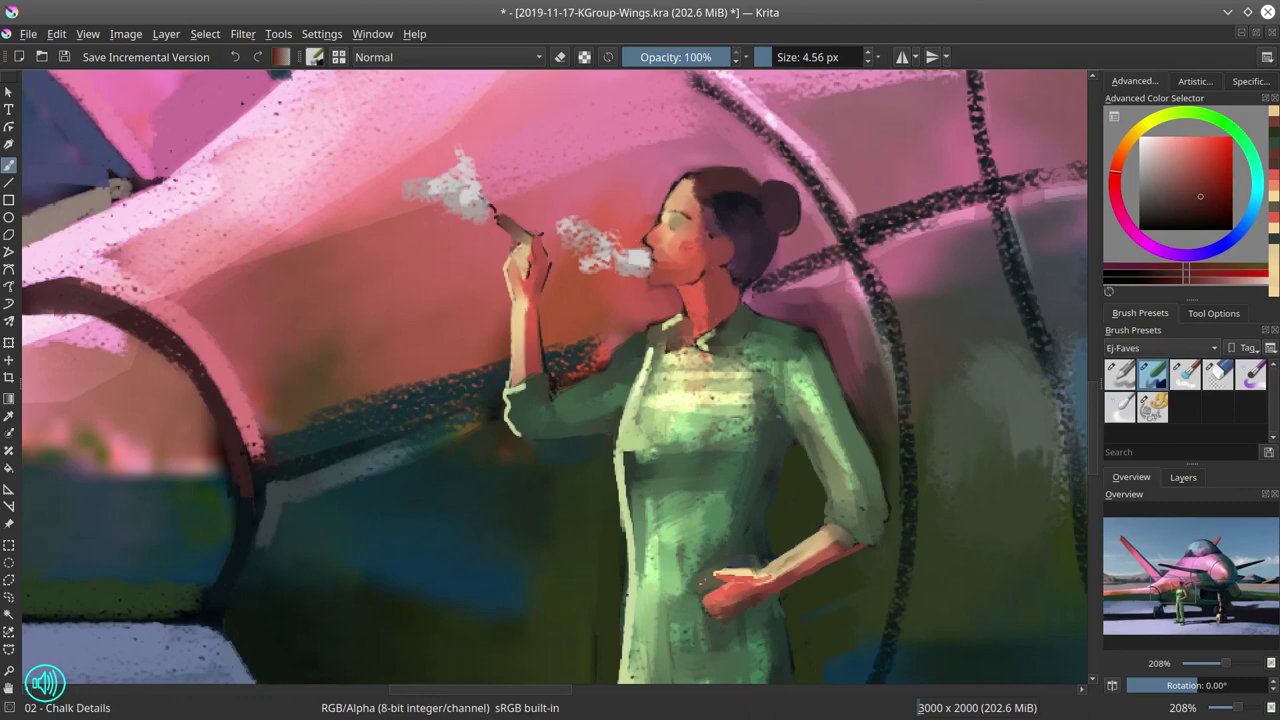
# Define the raised hand's fingers, the cigar and its smoking tip with sampled colors at about 4.5 px.
pyautogui.press(']')
pyautogui.press(']')
pyautogui.keyDown('ctrl'); pyautogui.click(523, 252); pyautogui.keyUp('ctrl')
pyautogui.moveTo(531, 245); pyautogui.dragTo(537, 235)
pyautogui.moveTo(522, 212); pyautogui.dragTo(522, 230)
pyautogui.keyDown('ctrl'); pyautogui.click(512, 225); pyautogui.keyUp('ctrl')
pyautogui.keyDown('ctrl'); pyautogui.click(470, 190); pyautogui.keyUp('ctrl')
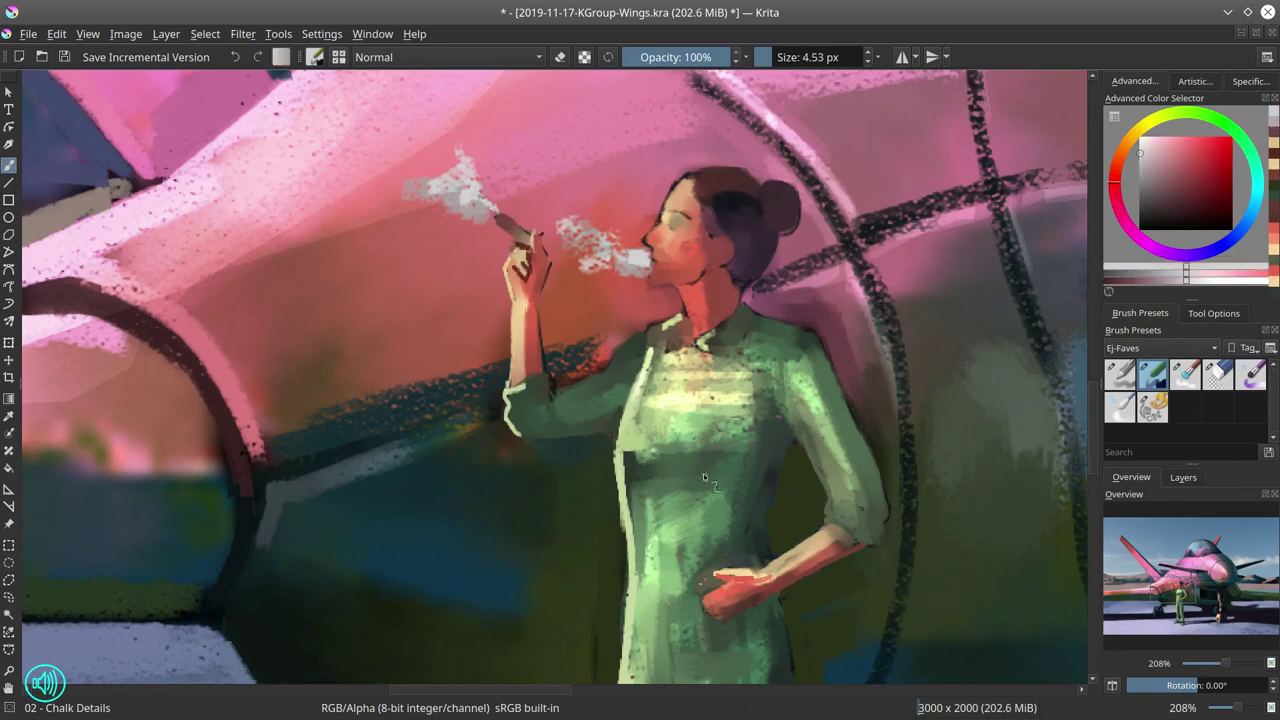
pyautogui.keyDown('ctrl'); pyautogui.click(539, 238); pyautogui.keyUp('ctrl')
pyautogui.keyDown('ctrl'); pyautogui.click(543, 330); pyautogui.keyUp('ctrl')
pyautogui.keyDown('ctrl'); pyautogui.click(547, 261); pyautogui.keyUp('ctrl')
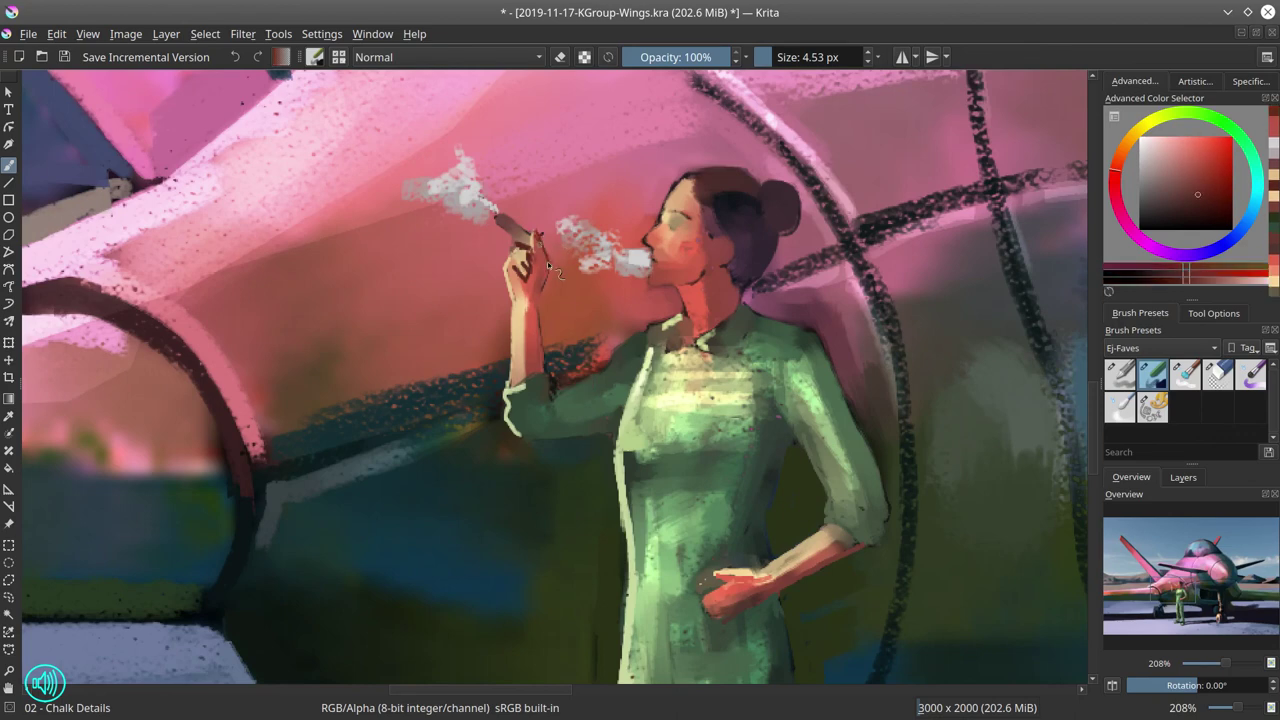
# Reshape the neck, jaw shading and nose profile with sampled skin tones at about 4 px.
pyautogui.moveTo(690, 283)
pyautogui.mouseDown()
pyautogui.moveTo(660, 392)
pyautogui.moveTo(640, 350)
pyautogui.mouseUp()
pyautogui.keyDown('ctrl'); pyautogui.click(632, 346); pyautogui.keyUp('ctrl')
pyautogui.moveTo(638, 404); pyautogui.dragTo(611, 387)
pyautogui.keyDown('ctrl'); pyautogui.click(617, 398); pyautogui.keyUp('ctrl')
pyautogui.keyDown('ctrl'); pyautogui.click(650, 338); pyautogui.keyUp('ctrl')
pyautogui.moveTo(660, 345)
pyautogui.mouseDown()
pyautogui.moveTo(614, 308)
pyautogui.moveTo(658, 235)
pyautogui.mouseUp()
pyautogui.keyDown('ctrl'); pyautogui.click(645, 278); pyautogui.keyUp('ctrl')
pyautogui.moveTo(622, 302)
pyautogui.mouseDown()
pyautogui.moveTo(610, 330)
pyautogui.moveTo(619, 356)
pyautogui.mouseUp()
pyautogui.keyDown('ctrl'); pyautogui.click(615, 345); pyautogui.keyUp('ctrl')
pyautogui.keyDown('ctrl'); pyautogui.click(605, 350); pyautogui.keyUp('ctrl')
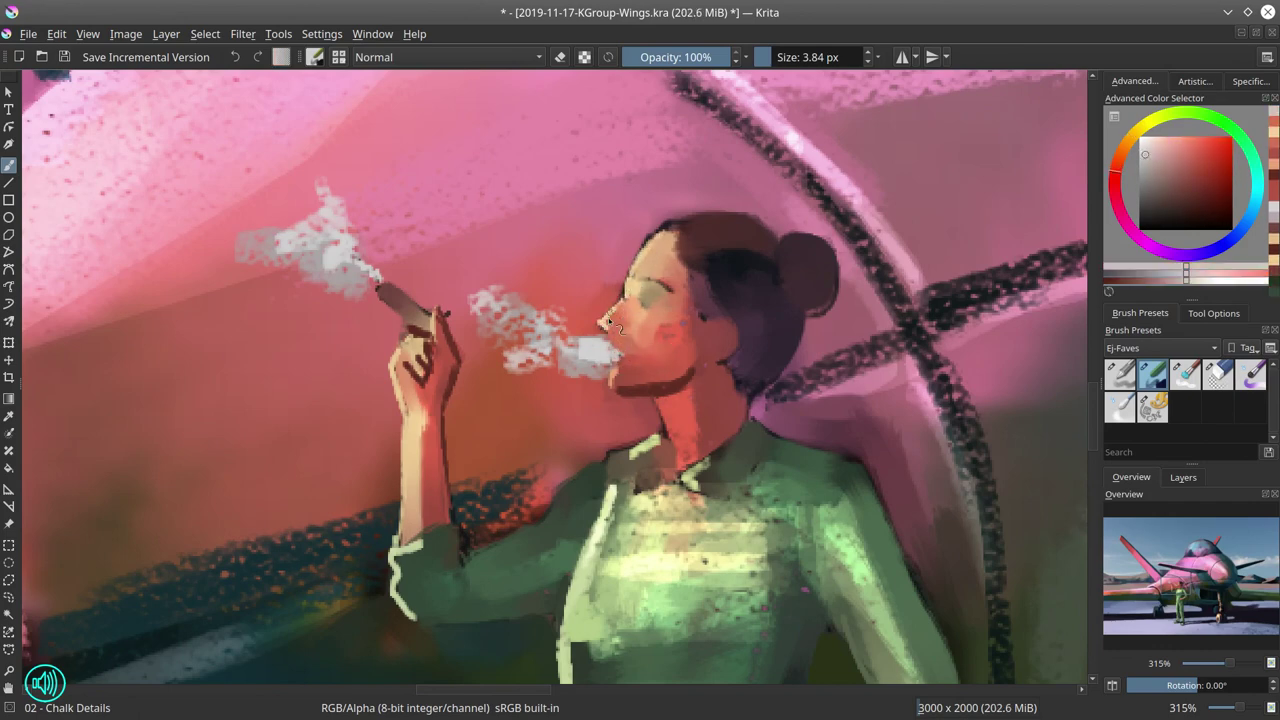
# Paint the closed eye and eyebrow, and smooth the cheek with sampled skin tones.
pyautogui.keyDown('ctrl'); pyautogui.click(668, 312); pyautogui.keyUp('ctrl')
pyautogui.keyDown('ctrl'); pyautogui.click(712, 262); pyautogui.keyUp('ctrl')
pyautogui.moveTo(640, 280)
pyautogui.mouseDown()
pyautogui.moveTo(672, 291)
pyautogui.moveTo(656, 300)
pyautogui.moveTo(686, 330)
pyautogui.mouseUp()
pyautogui.keyDown('ctrl'); pyautogui.click(669, 335); pyautogui.keyUp('ctrl')
pyautogui.keyDown('ctrl'); pyautogui.click(656, 386); pyautogui.keyUp('ctrl')
pyautogui.press('[')
pyautogui.press('[')
pyautogui.press('[')
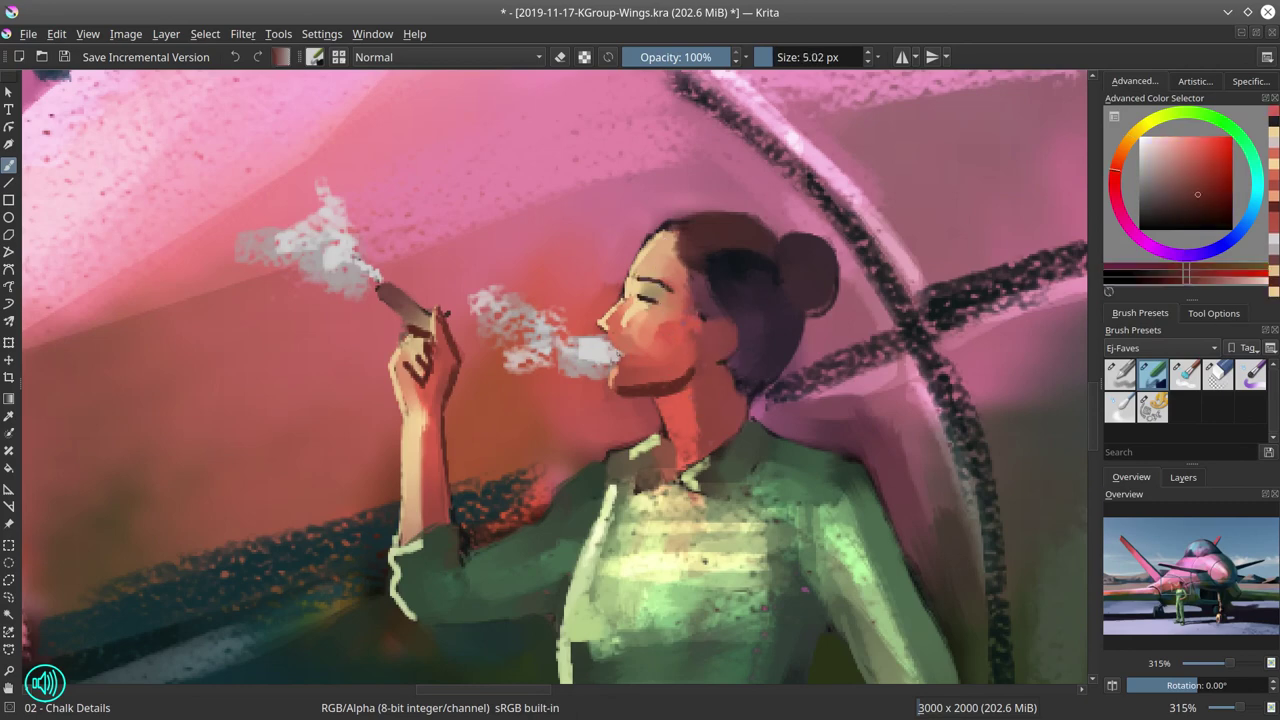
# Draw the dark line of the mouth and sharpen the hairline around the forehead.
pyautogui.moveTo(609, 349); pyautogui.dragTo(631, 361)
pyautogui.keyDown('ctrl'); pyautogui.click(650, 226); pyautogui.keyUp('ctrl')
pyautogui.moveTo(657, 231); pyautogui.dragTo(630, 280)
pyautogui.keyDown('ctrl'); pyautogui.click(647, 264); pyautogui.keyUp('ctrl')
pyautogui.press('[')
# Touch up the hair with a sampled dark tone and pick up the surrounding pink hull color.
pyautogui.keyDown('ctrl'); pyautogui.click(735, 270); pyautogui.keyUp('ctrl')
pyautogui.moveTo(720, 252); pyautogui.dragTo(778, 266)
pyautogui.keyDown('ctrl'); pyautogui.click(700, 195); pyautogui.keyUp('ctrl')
pyautogui.press(']')
pyautogui.press(']')
pyautogui.press(']')
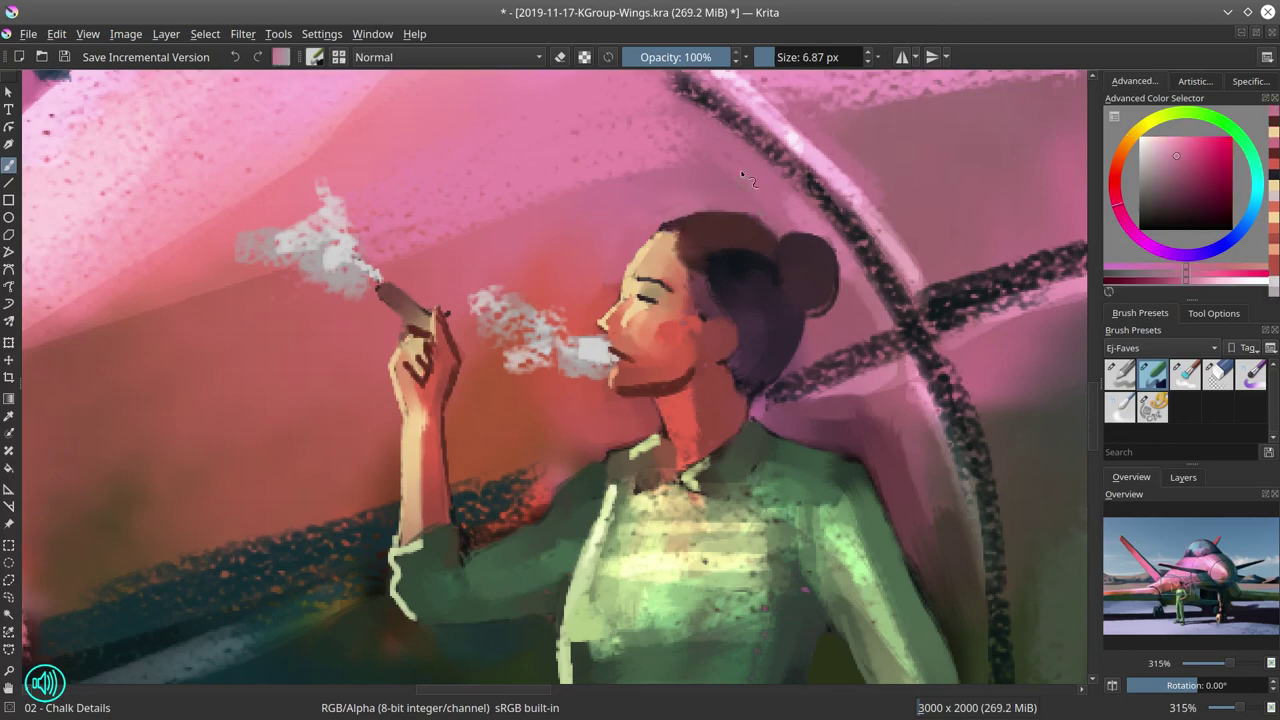
# Repaint the background above the raised sleeve with sampled red and dark teal at about 8 px.
pyautogui.keyDown('ctrl'); pyautogui.click(500, 520); pyautogui.keyUp('ctrl')
pyautogui.moveTo(472, 542)
pyautogui.mouseDown()
pyautogui.moveTo(492, 514)
pyautogui.moveTo(538, 510)
pyautogui.mouseUp()
pyautogui.moveTo(500, 535); pyautogui.dragTo(520, 545)
pyautogui.keyDown('ctrl'); pyautogui.click(469, 498); pyautogui.keyUp('ctrl')
pyautogui.moveTo(508, 502); pyautogui.dragTo(550, 489)
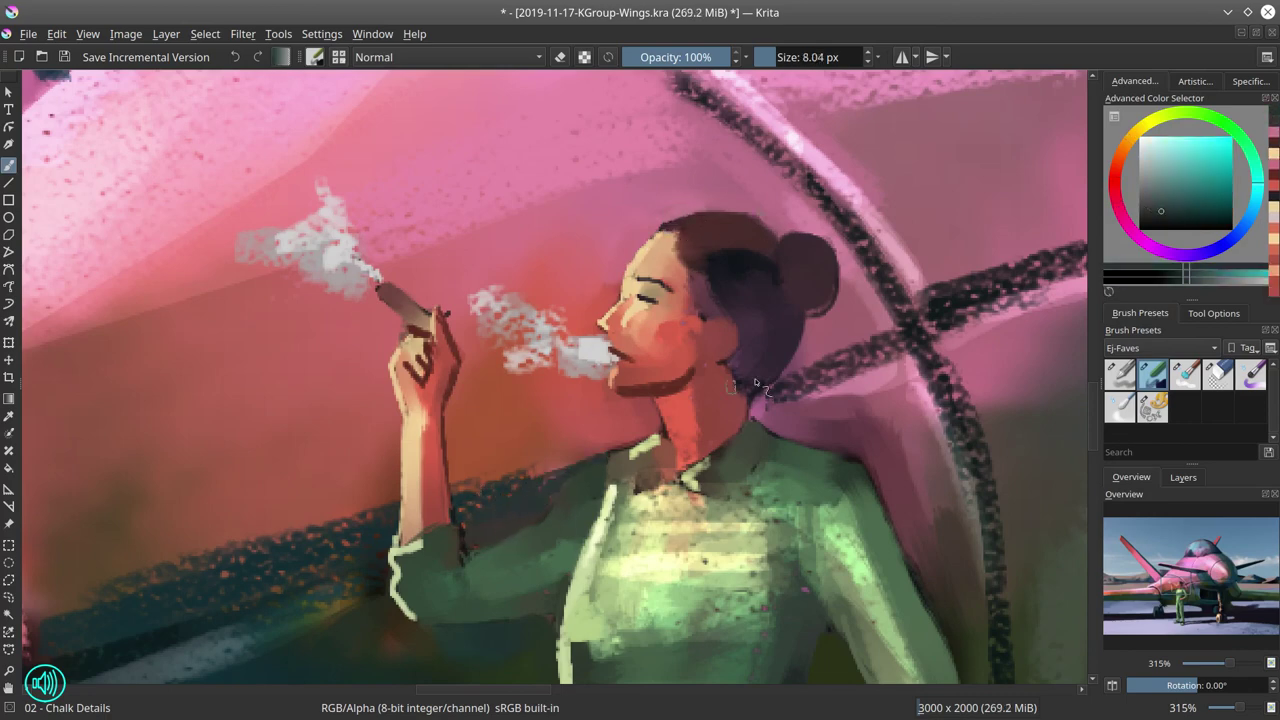
# Add a sampled green highlight along the upper edge of the raised sleeve up to the shoulder at about 5.4 px.
pyautogui.keyDown('ctrl'); pyautogui.click(590, 552); pyautogui.keyUp('ctrl')
pyautogui.press('[')
pyautogui.moveTo(522, 538)
pyautogui.mouseDown()
pyautogui.moveTo(482, 555)
pyautogui.moveTo(600, 468)
pyautogui.mouseUp()
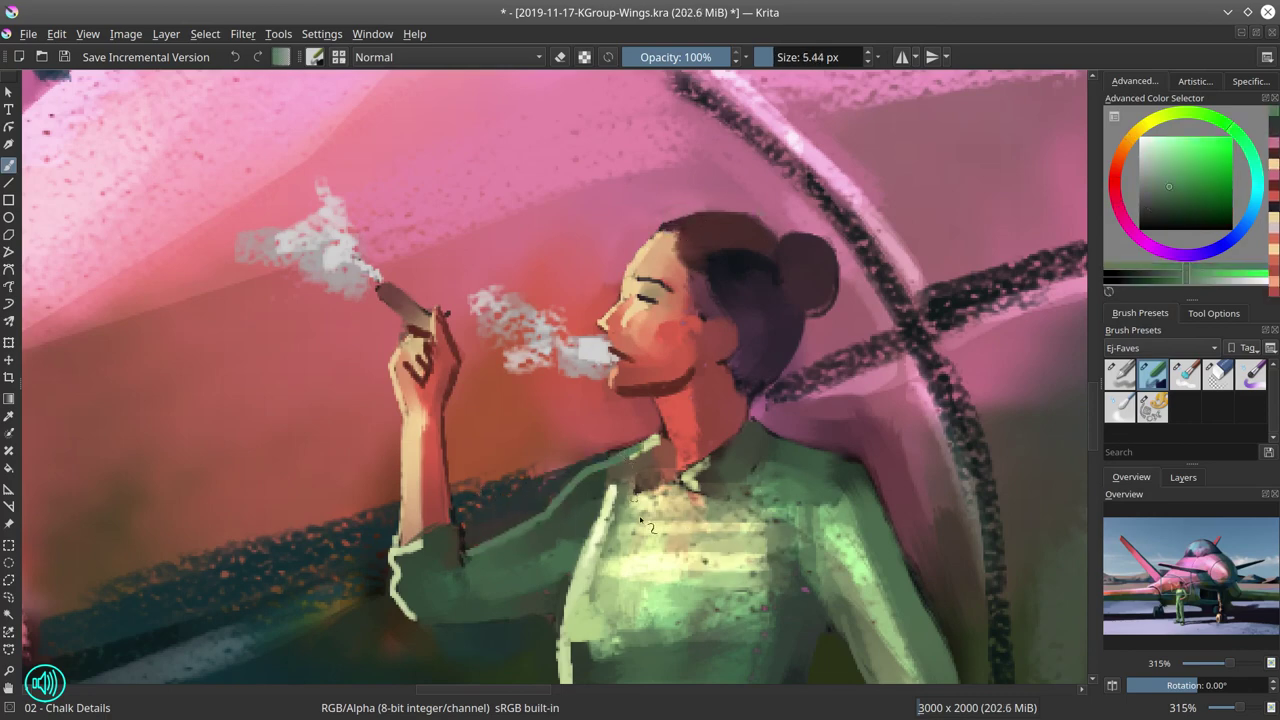
# Clean up the nape, back collar and far shoulder edge with sampled hair, hull and jumpsuit colors.
pyautogui.keyDown('ctrl'); pyautogui.click(770, 372); pyautogui.keyUp('ctrl')
pyautogui.moveTo(752, 400); pyautogui.dragTo(768, 410)
pyautogui.keyDown('ctrl'); pyautogui.click(757, 390); pyautogui.keyUp('ctrl')
pyautogui.moveTo(762, 402)
pyautogui.mouseDown()
pyautogui.moveTo(755, 394)
pyautogui.moveTo(776, 402)
pyautogui.moveTo(757, 420)
pyautogui.moveTo(862, 468)
pyautogui.moveTo(899, 552)
pyautogui.mouseUp()
pyautogui.keyDown('ctrl'); pyautogui.click(772, 408); pyautogui.keyUp('ctrl')
pyautogui.keyDown('ctrl'); pyautogui.click(770, 396); pyautogui.keyUp('ctrl')
pyautogui.keyDown('ctrl'); pyautogui.click(766, 429); pyautogui.keyUp('ctrl')
pyautogui.keyDown('ctrl'); pyautogui.click(868, 484); pyautogui.keyUp('ctrl')
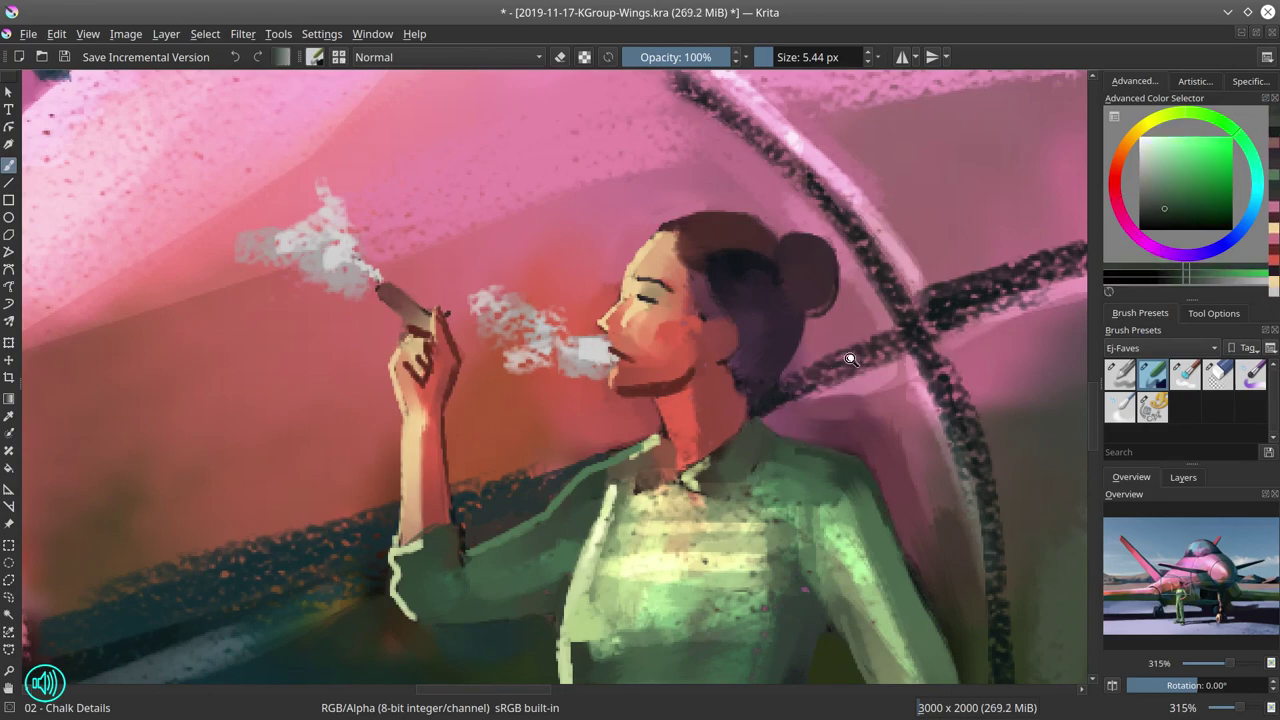
pyautogui.moveTo(851, 359)
pyautogui.mouseDown()
pyautogui.moveTo(900, 334)
pyautogui.moveTo(900, 350)
pyautogui.mouseUp()
pyautogui.keyDown('ctrl'); pyautogui.click(868, 402); pyautogui.keyUp('ctrl')
pyautogui.moveTo(866, 414)
pyautogui.mouseDown()
pyautogui.moveTo(883, 477)
pyautogui.moveTo(938, 477)
pyautogui.mouseUp()
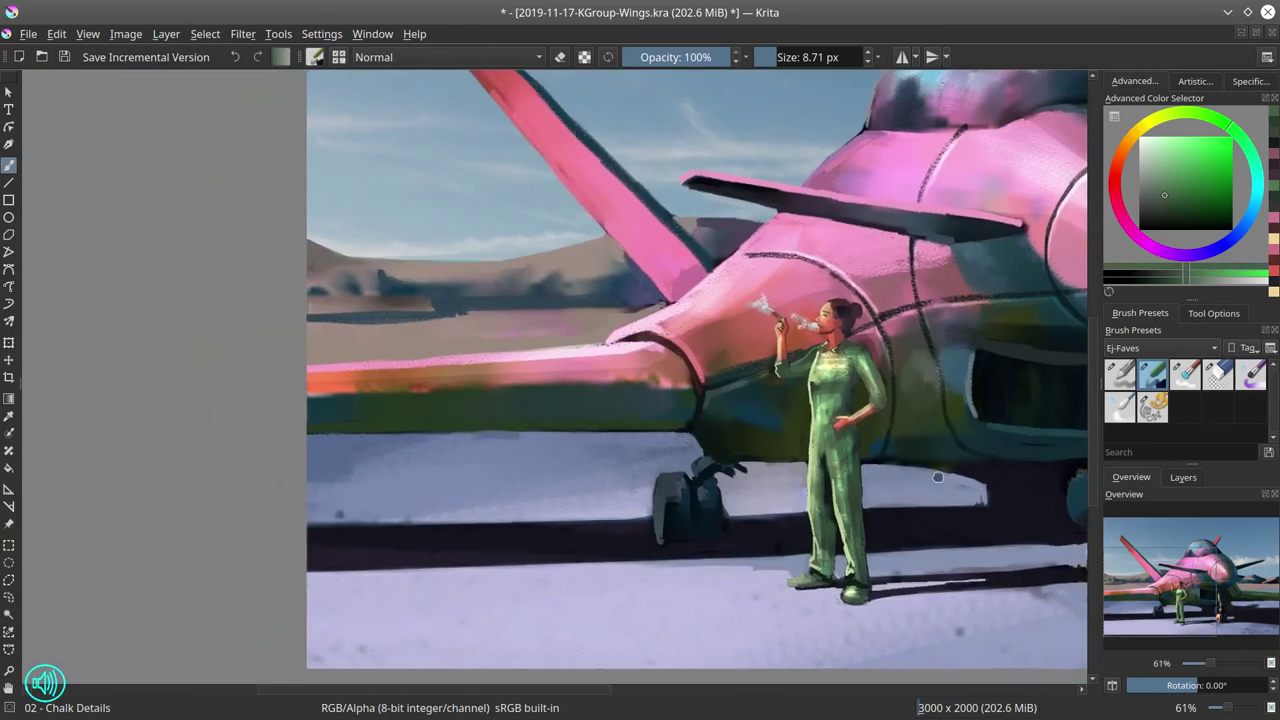
# Lighten the toe of the figure's outward-pointing shoe with a sampled pale green at 7.7 px and save the painting.
pyautogui.scroll(-4, 938, 477)
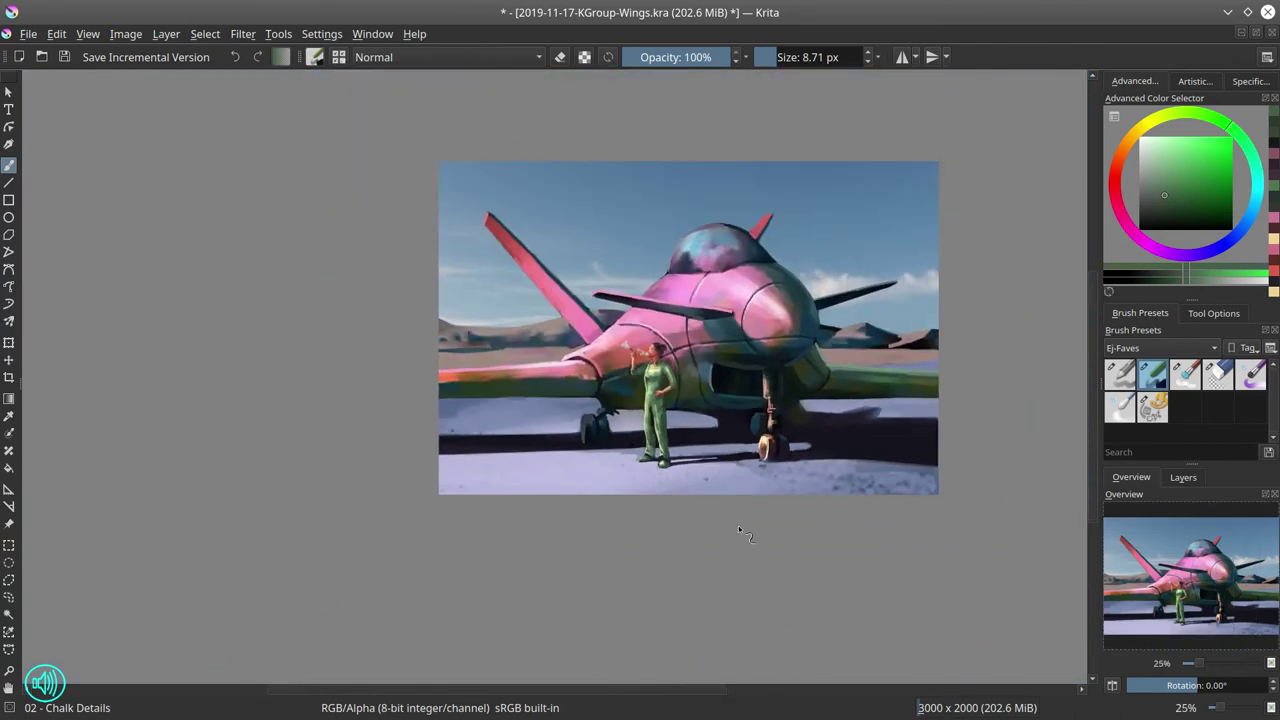
pyautogui.moveTo(645, 449); pyautogui.dragTo(650, 375)
pyautogui.keyDown('ctrl'); pyautogui.click(653, 430); pyautogui.keyUp('ctrl')
pyautogui.moveTo(700, 425); pyautogui.dragTo(692, 425)
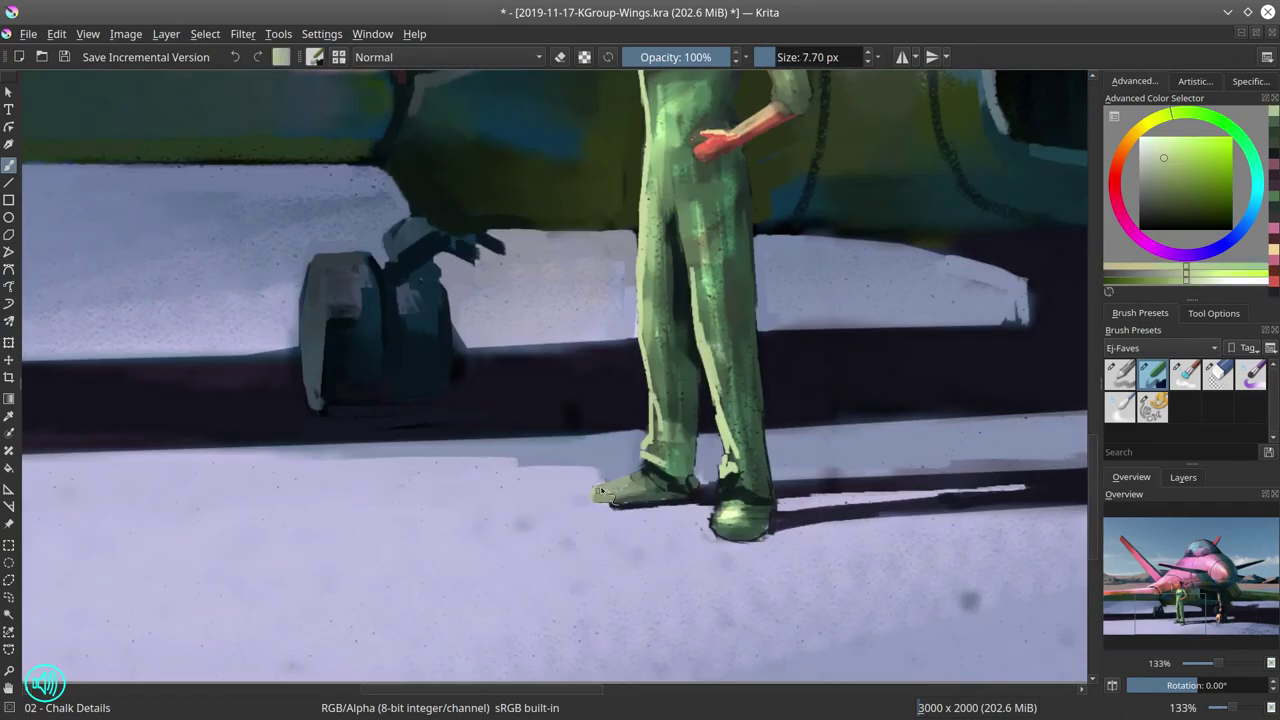
pyautogui.moveTo(605, 505); pyautogui.dragTo(645, 455)
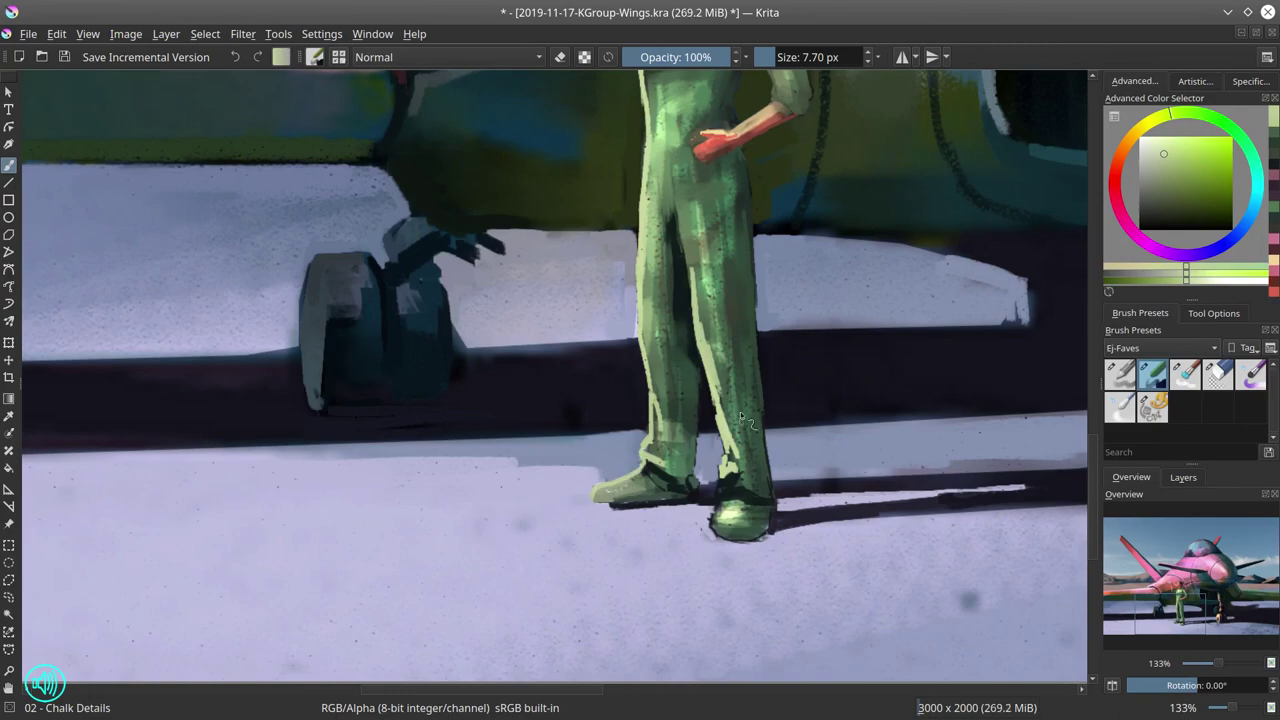
pyautogui.scroll(-4, 714, 530)
pyautogui.click(64, 57)
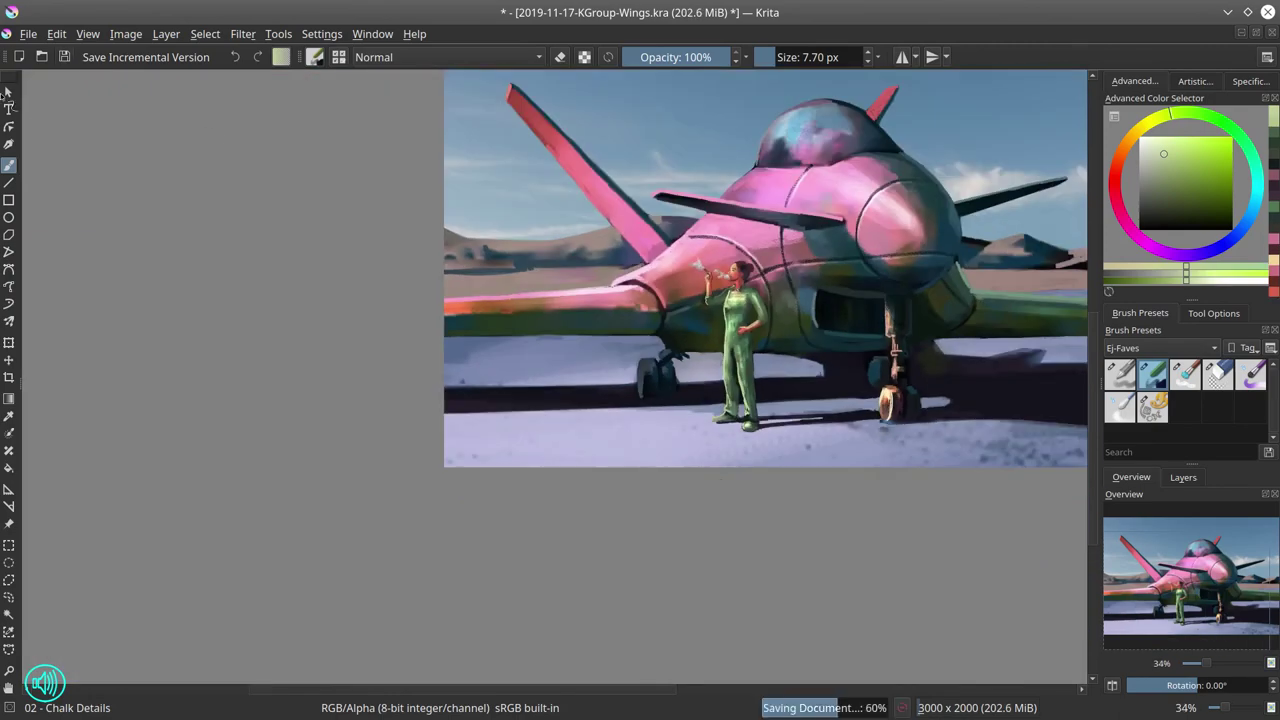
# Touch up the shading around the figure's torso with a sampled dark green, using a brush of about 19 to 26 px, and save the painting.
pyautogui.scroll(-1, 869, 537)
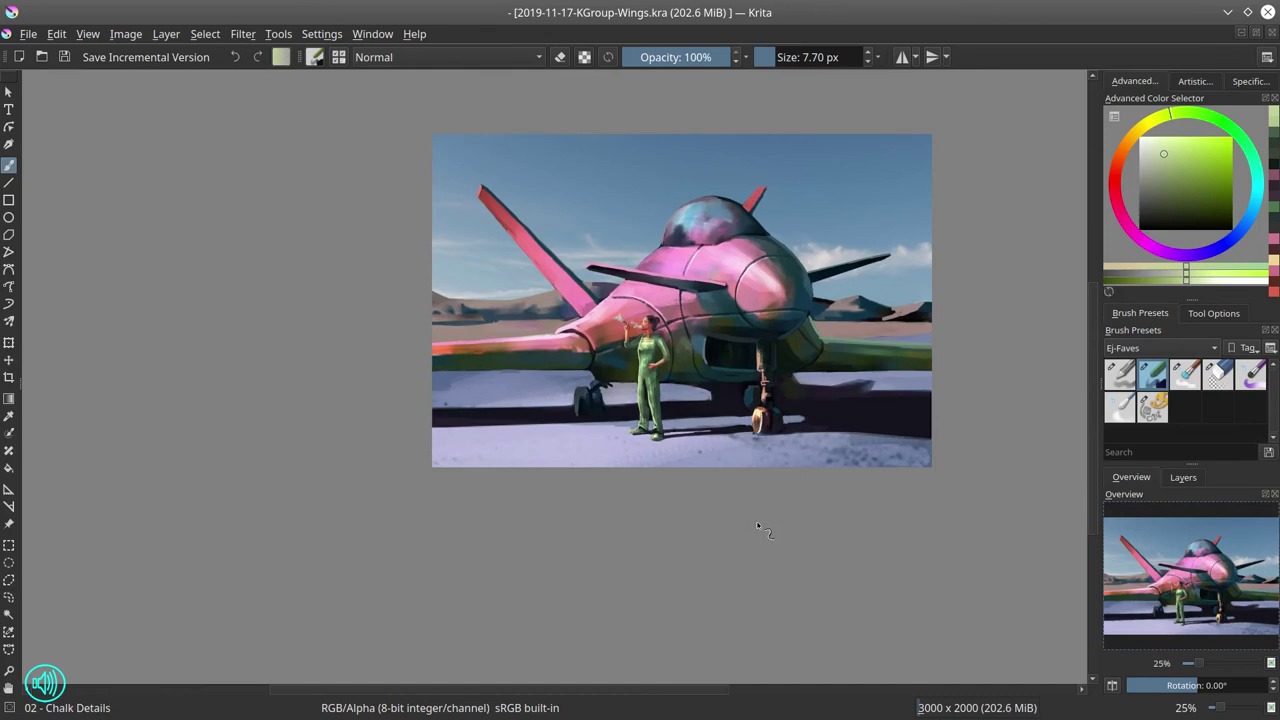
pyautogui.scroll(4, 671, 332)
pyautogui.keyDown('ctrl'); pyautogui.click(606, 376); pyautogui.keyUp('ctrl')
pyautogui.moveTo(608, 380); pyautogui.dragTo(640, 380)
pyautogui.moveTo(556, 362); pyautogui.dragTo(580, 354)
pyautogui.scroll(-5, 608, 362)
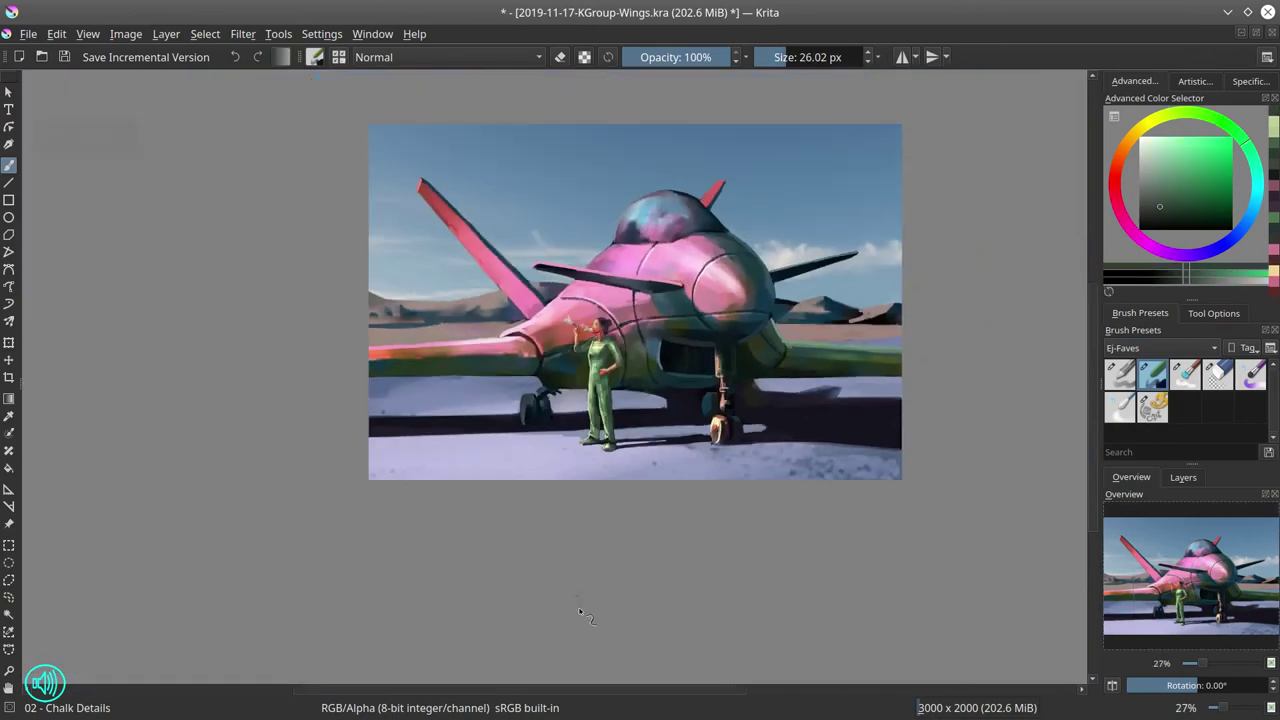
pyautogui.scroll(5, 615, 314)
pyautogui.press('[')
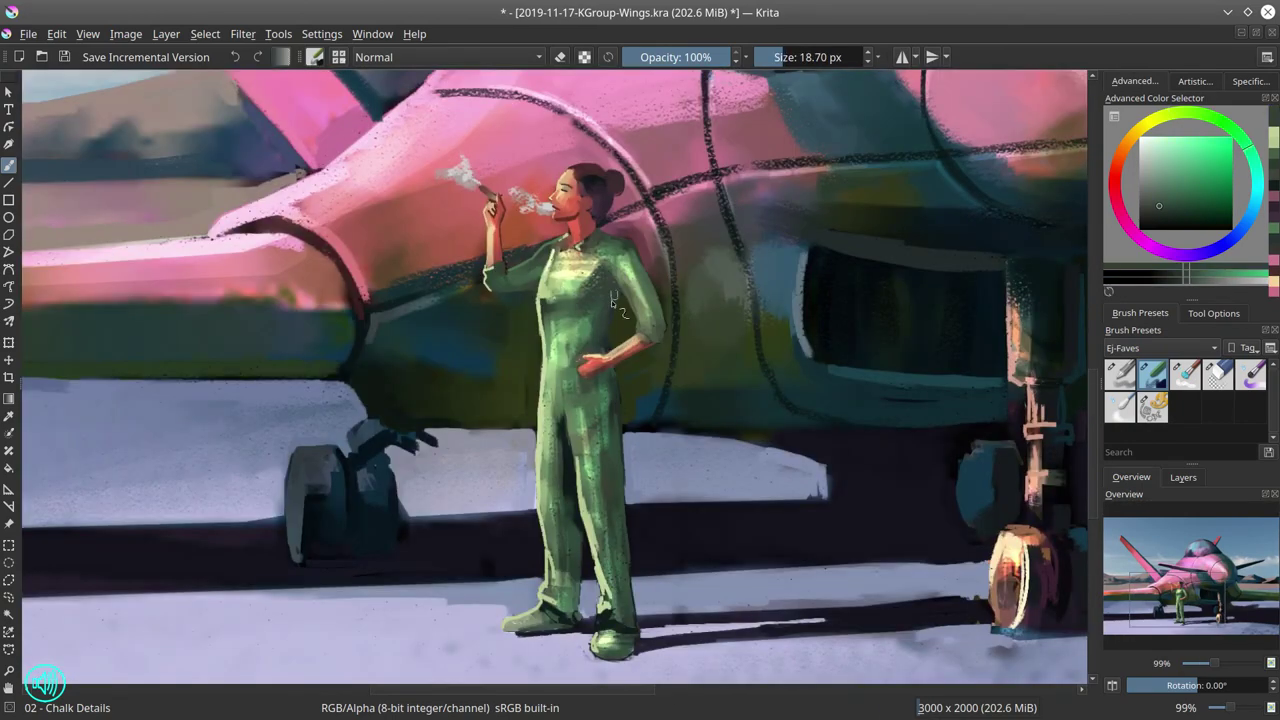
pyautogui.scroll(-5, 630, 408)
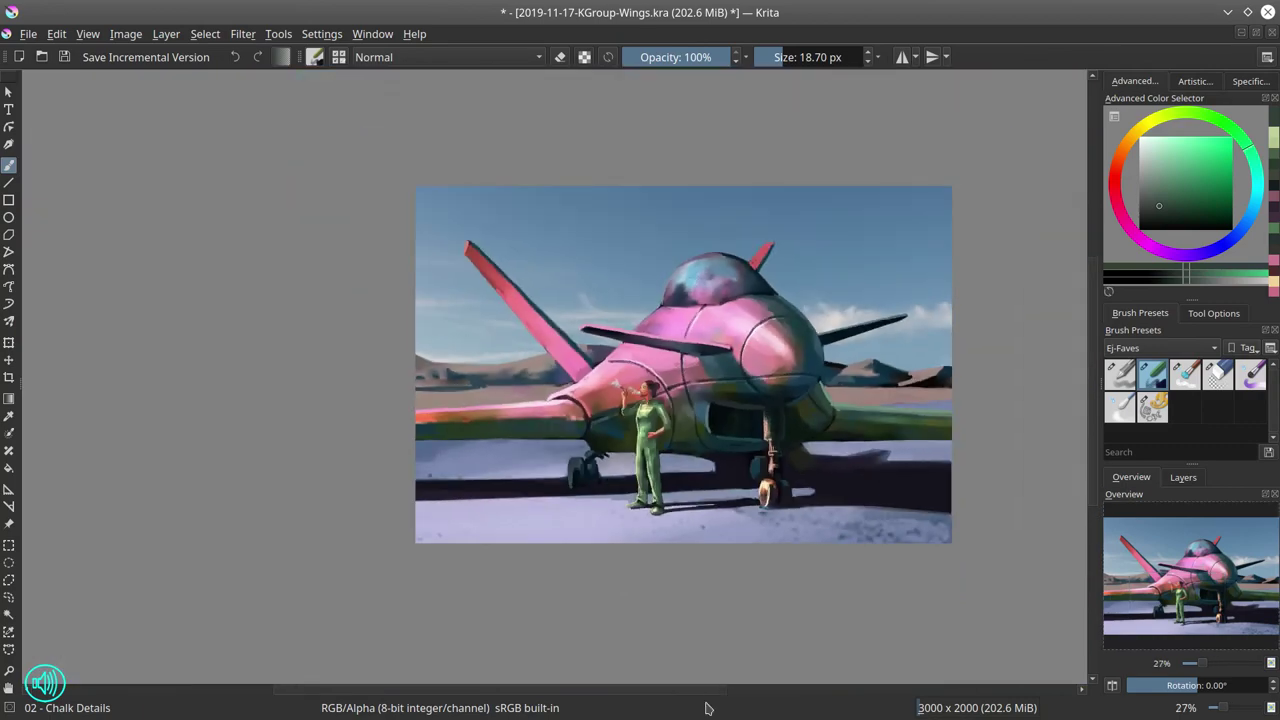
pyautogui.click(65, 57)
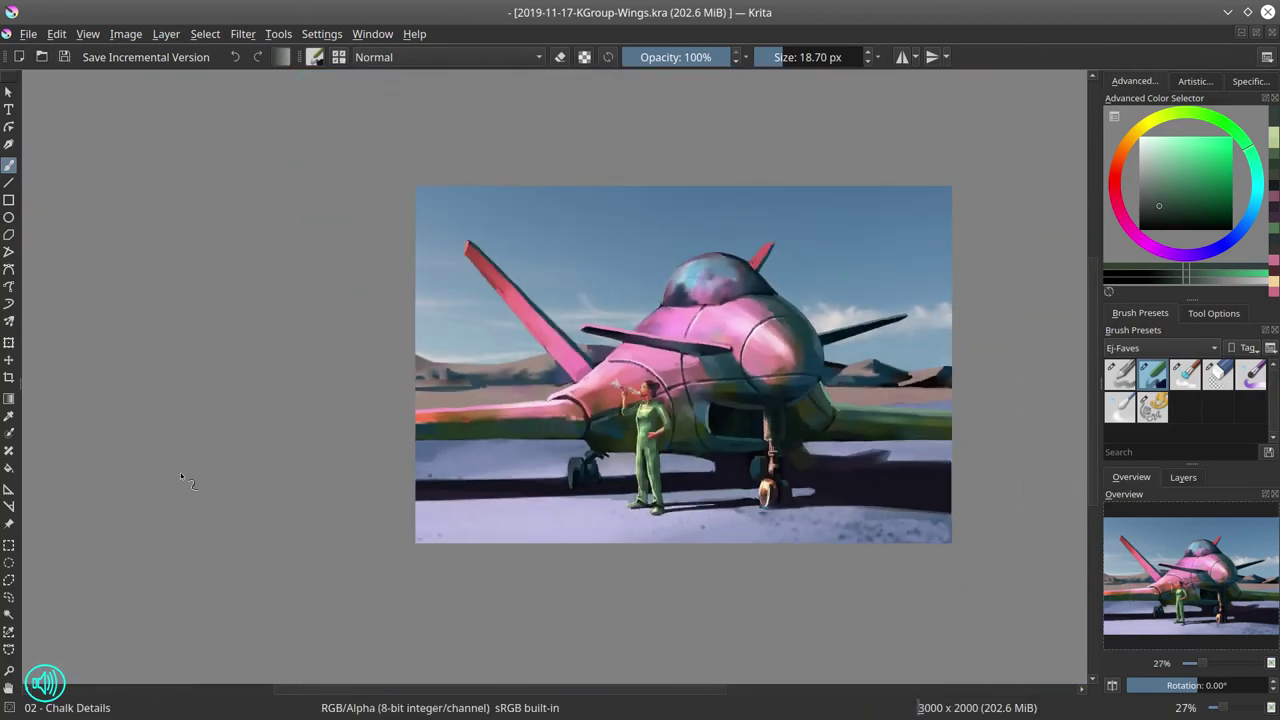
pyautogui.click(28, 33)
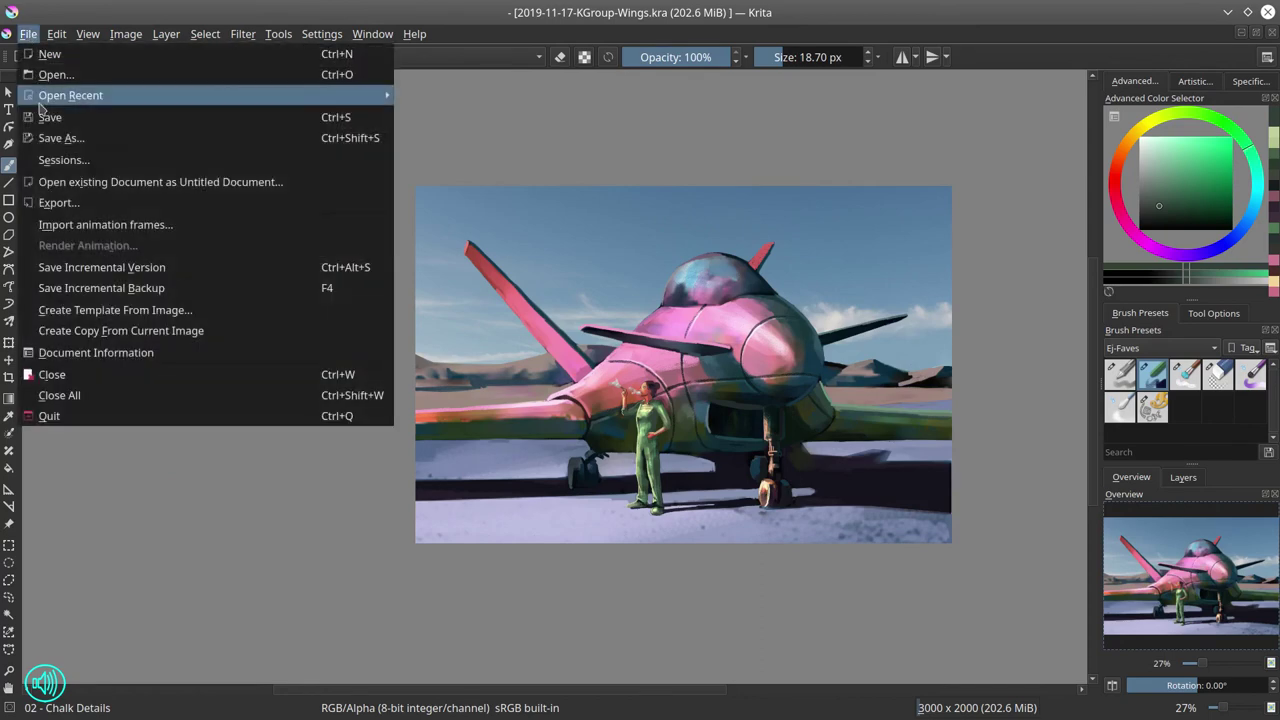
pyautogui.click(120, 431)
pyautogui.click(956, 571)
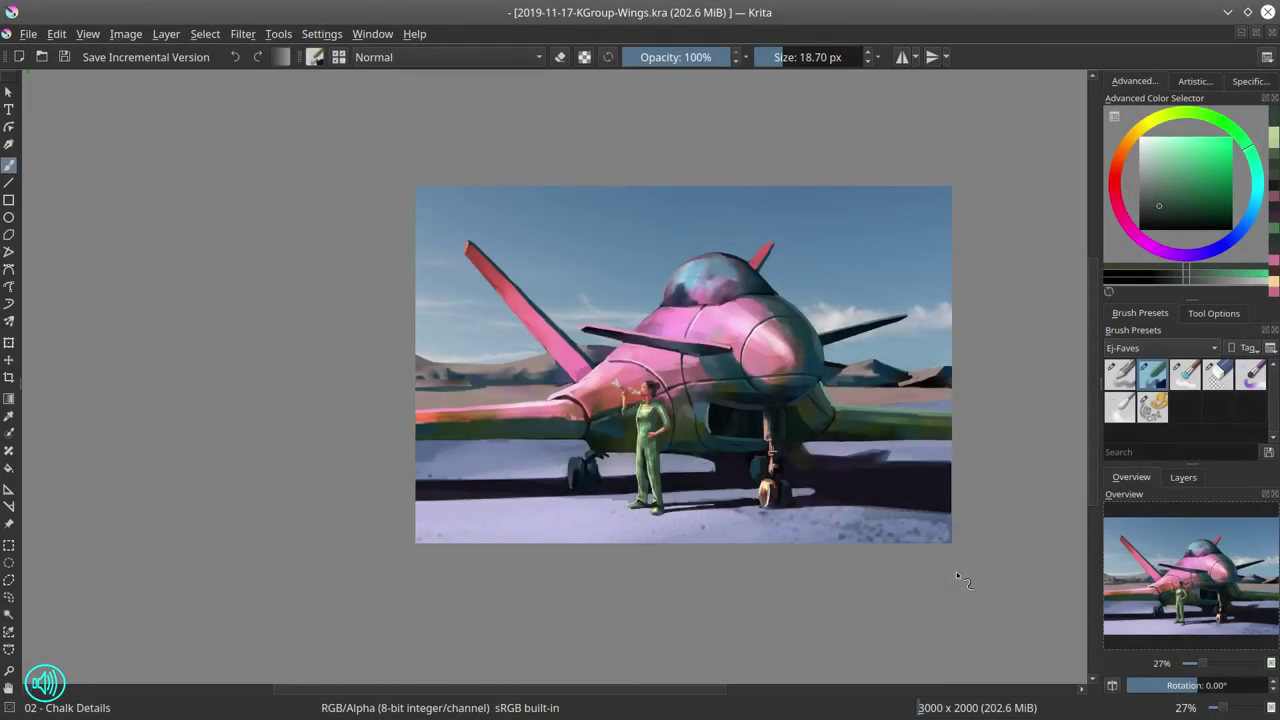